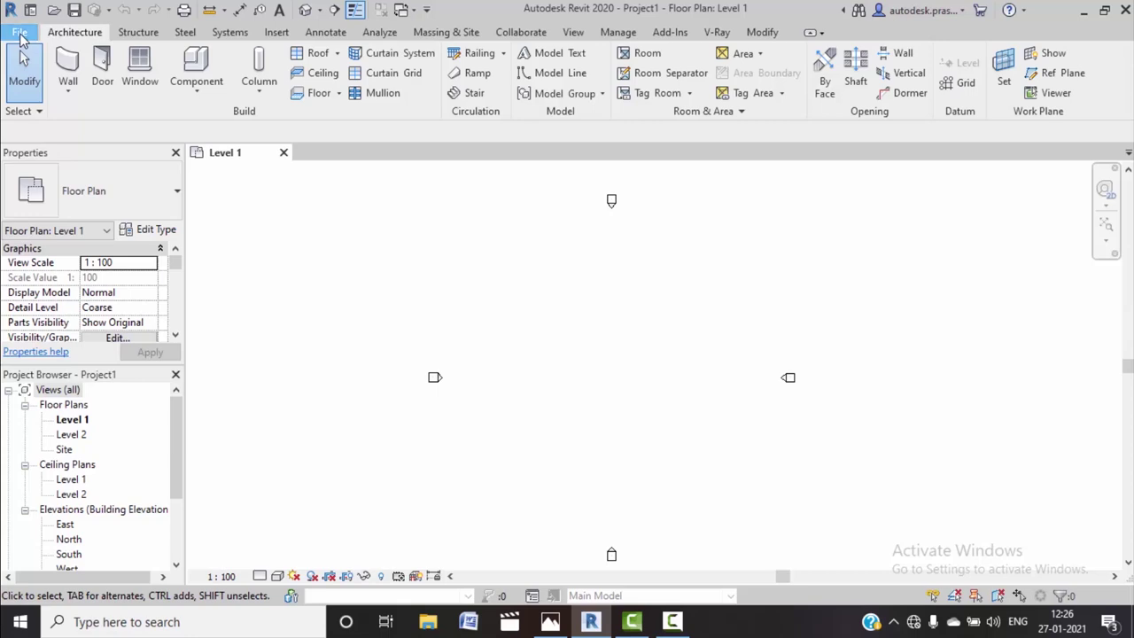
Create a new family from the Metric Door template
click(19, 35)
mouse_move(56, 95)
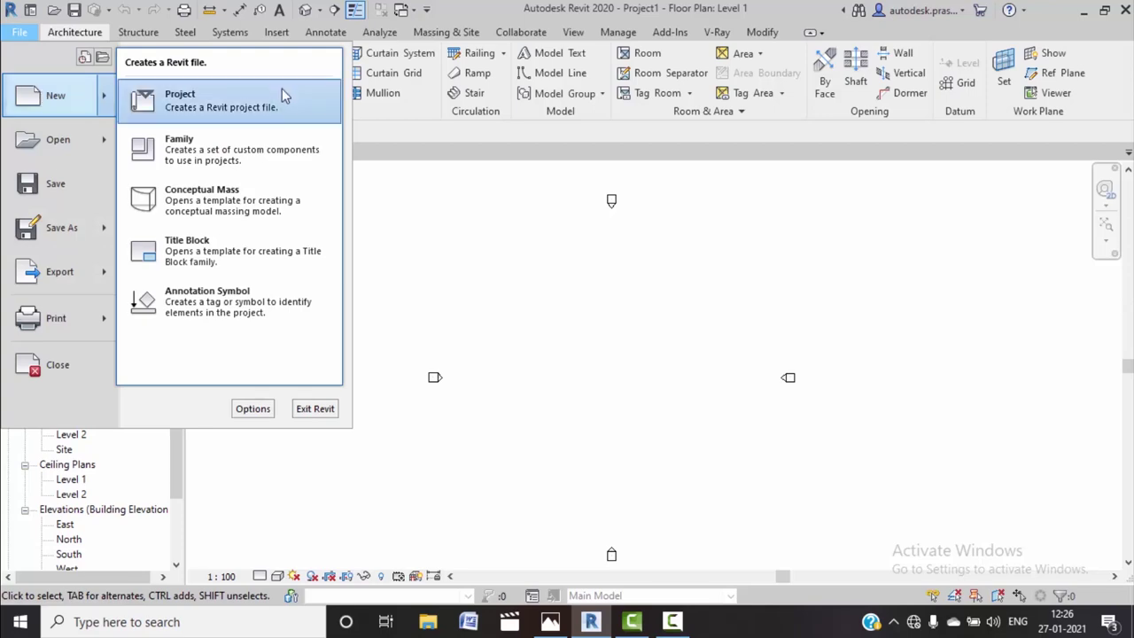
click(248, 152)
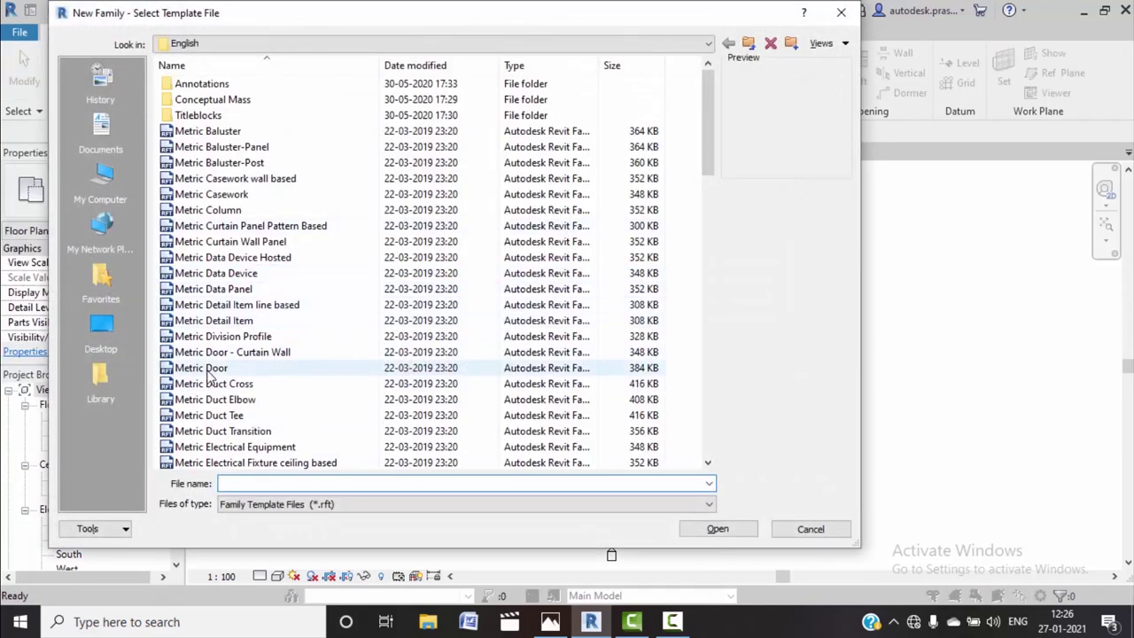
click(209, 369)
click(718, 529)
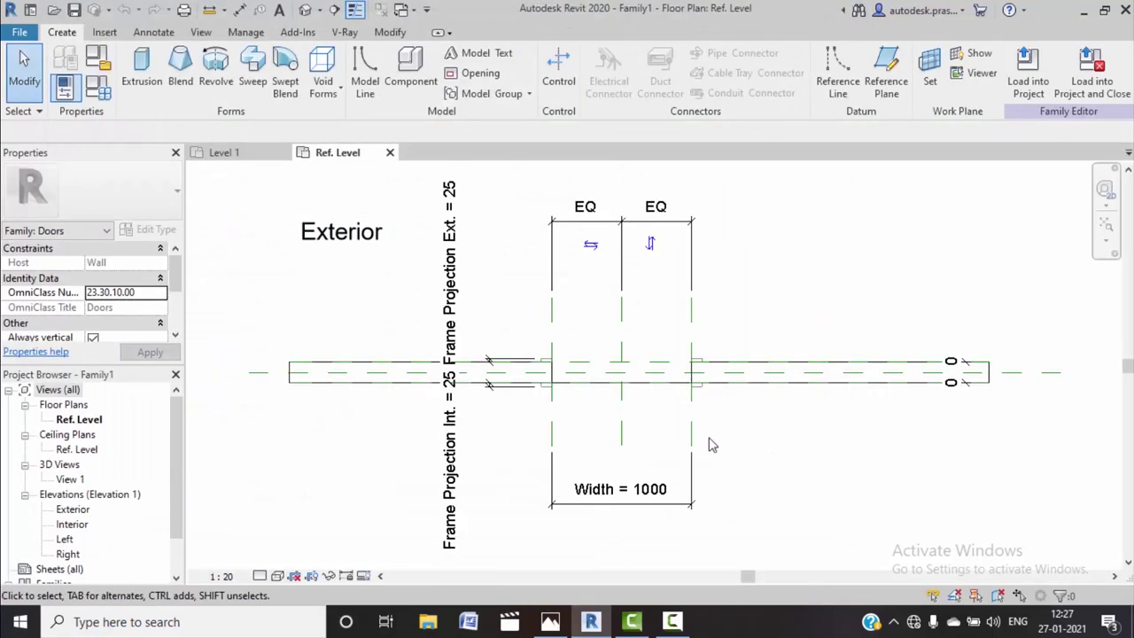
Check the Family Types parameters, then switch to the door family's Default 3D View
scroll(734, 356, up, 2)
scroll(585, 429, down, 1)
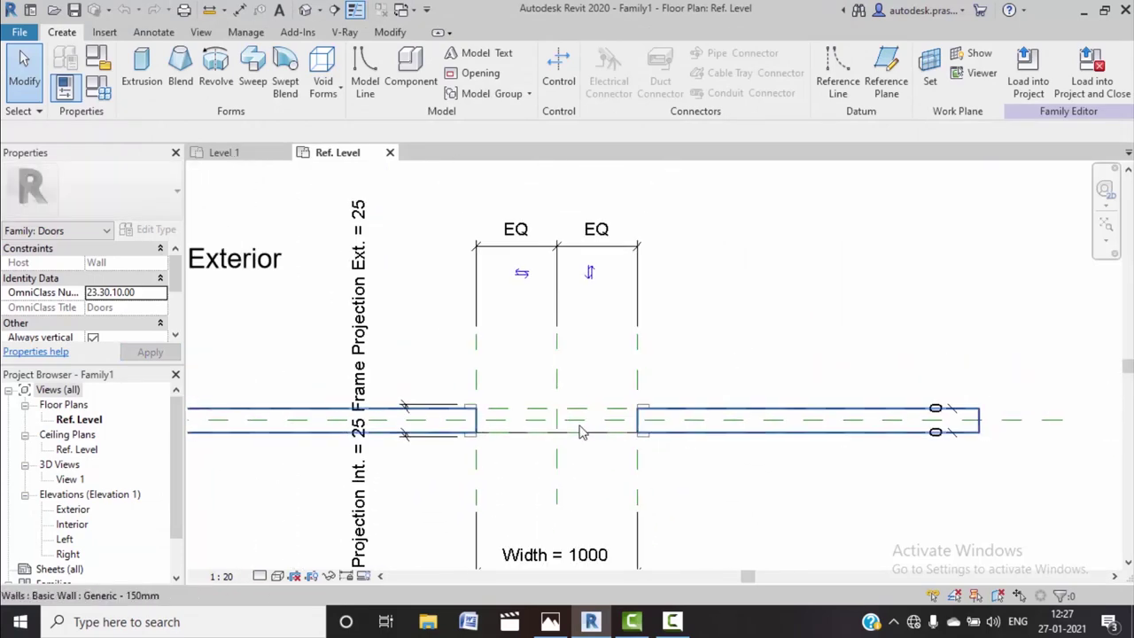
scroll(583, 432, down, 1)
scroll(567, 426, down, 1)
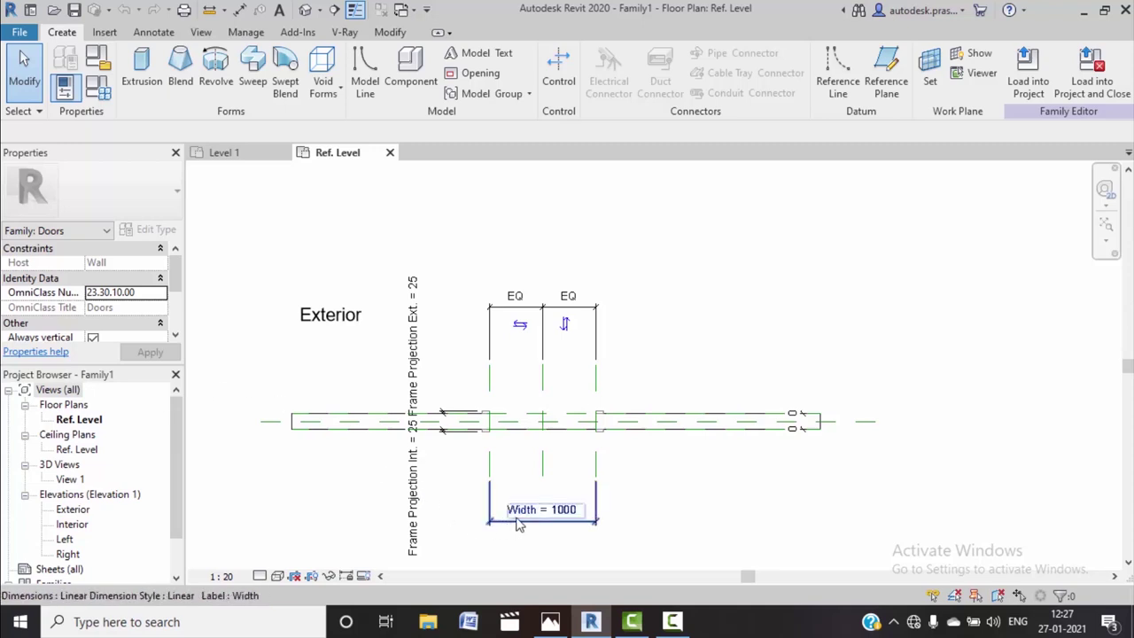
click(109, 95)
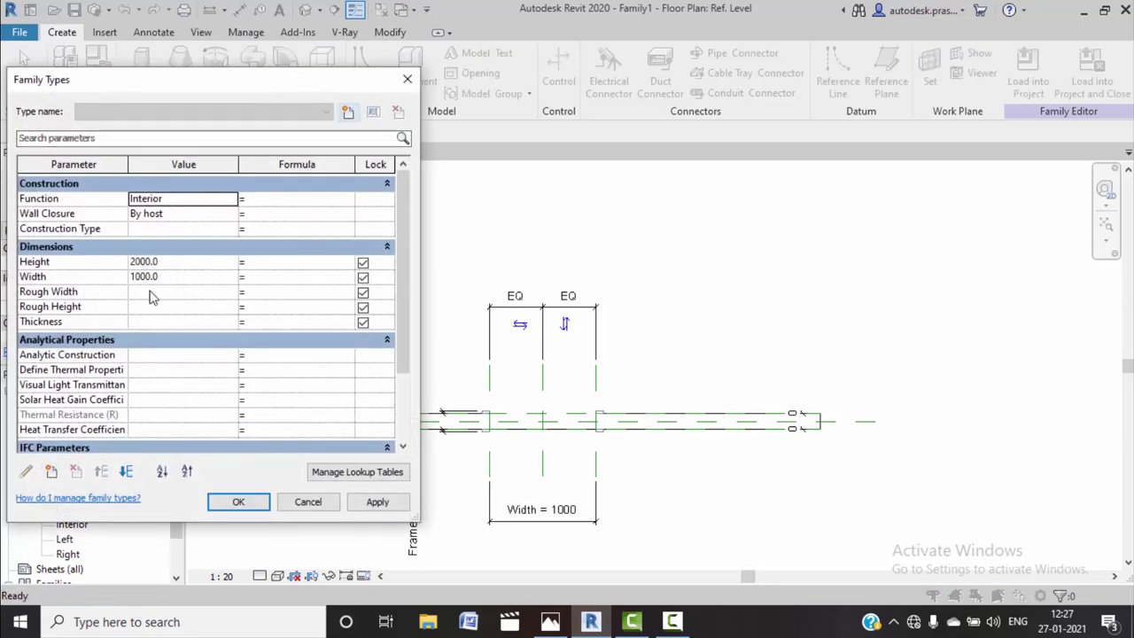
click(296, 504)
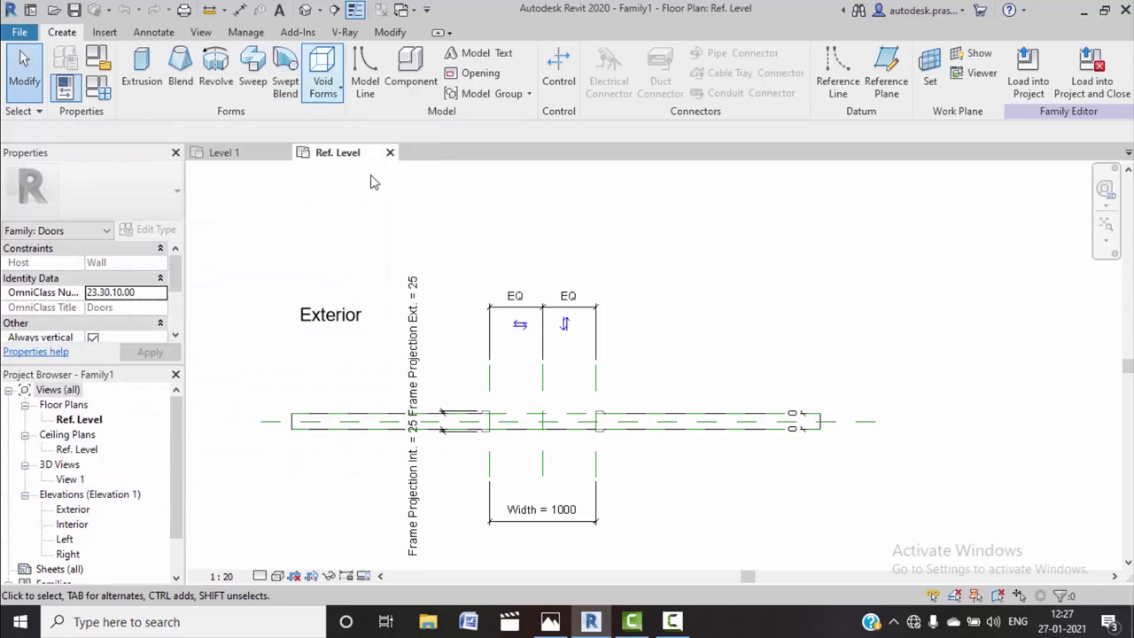
click(304, 10)
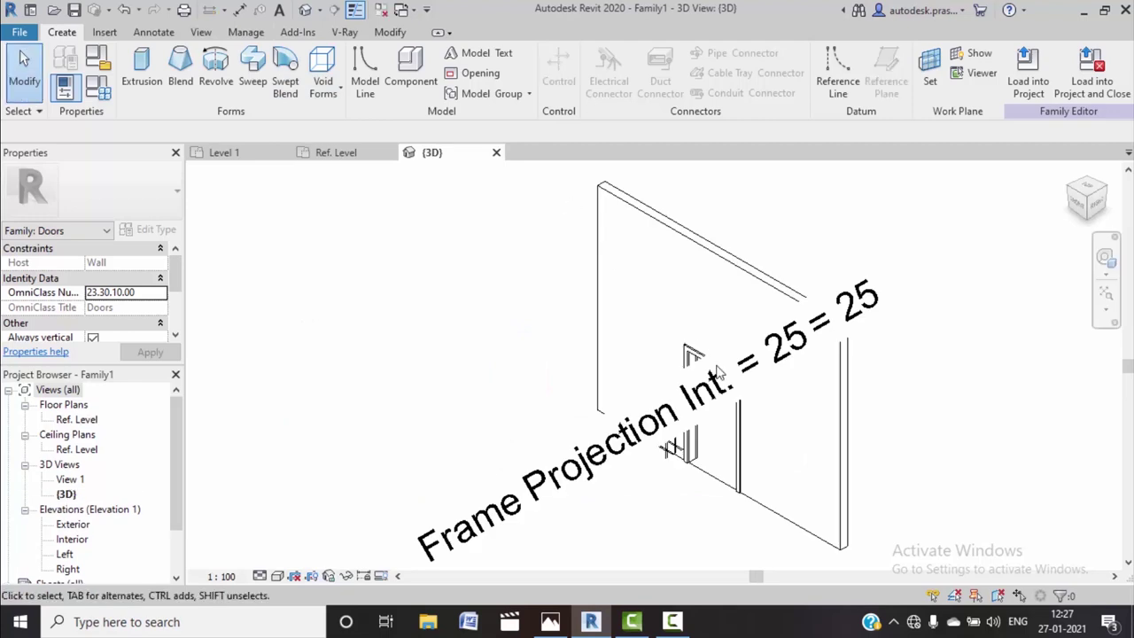
Temporarily hide the Frame Projection Ext. = 25 dimension and view the wall from the Front
click(554, 470)
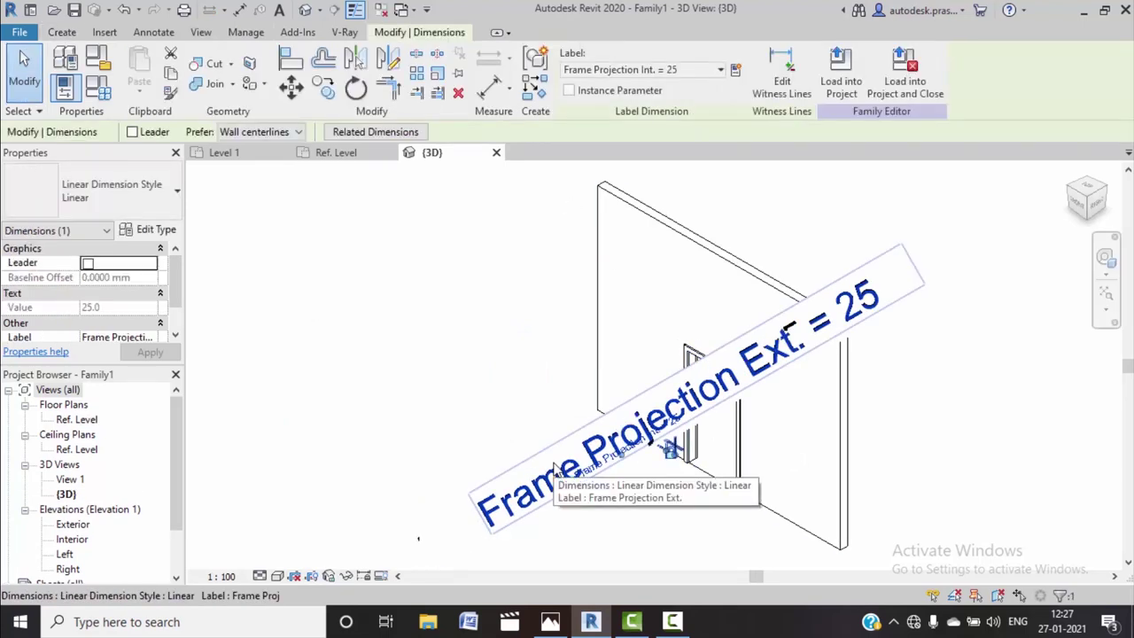
key(h)
key(h)
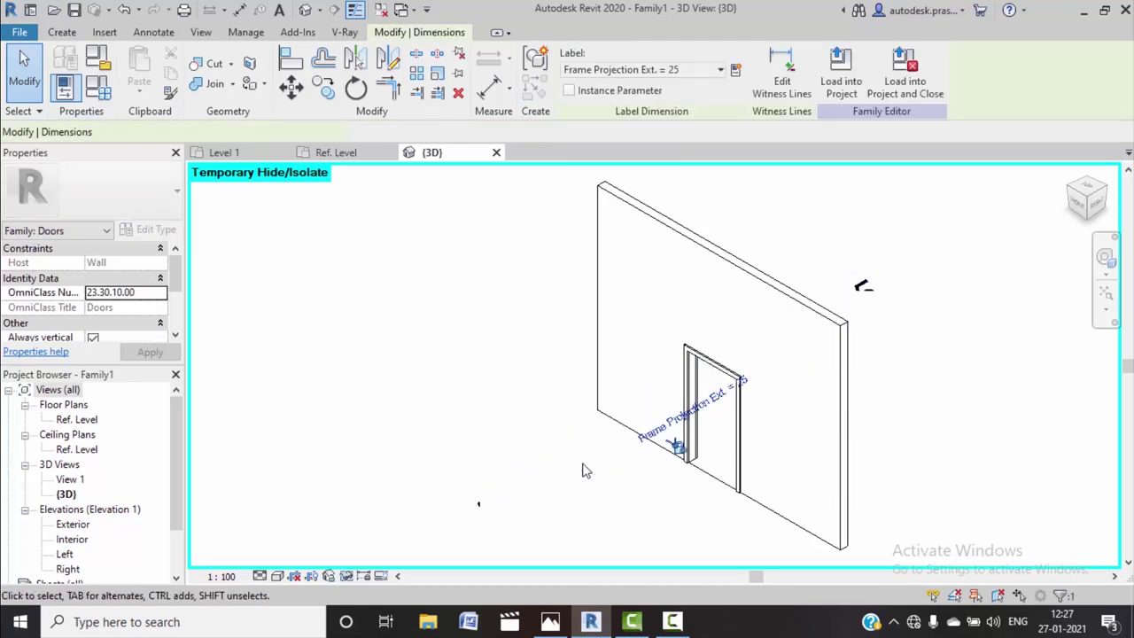
click(583, 469)
scroll(711, 445, up, 3)
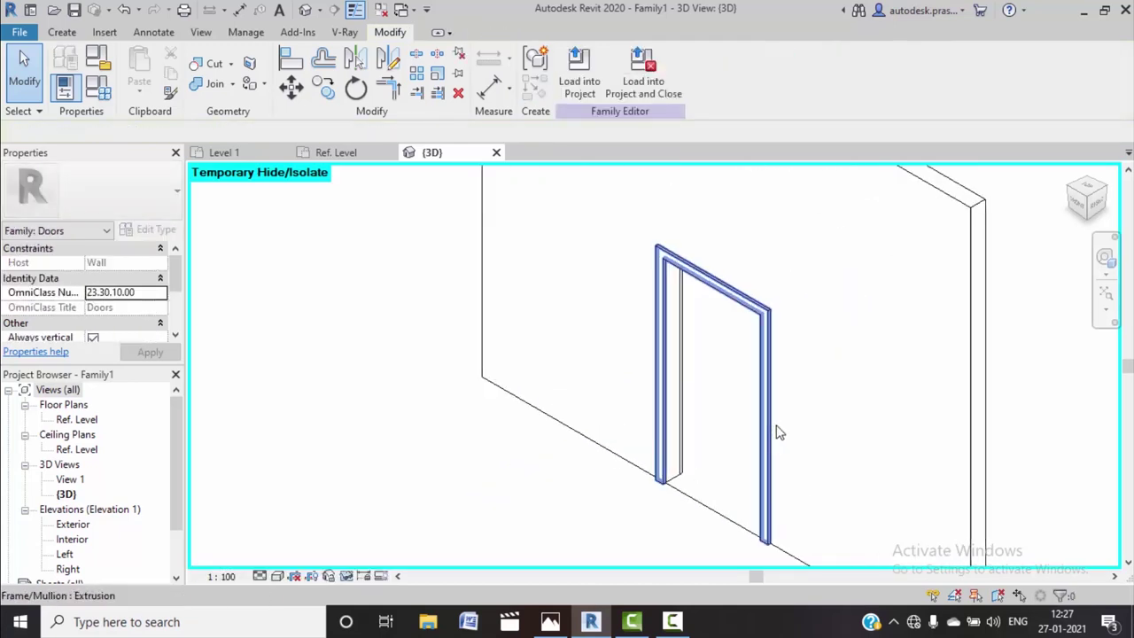
scroll(784, 425, up, 1)
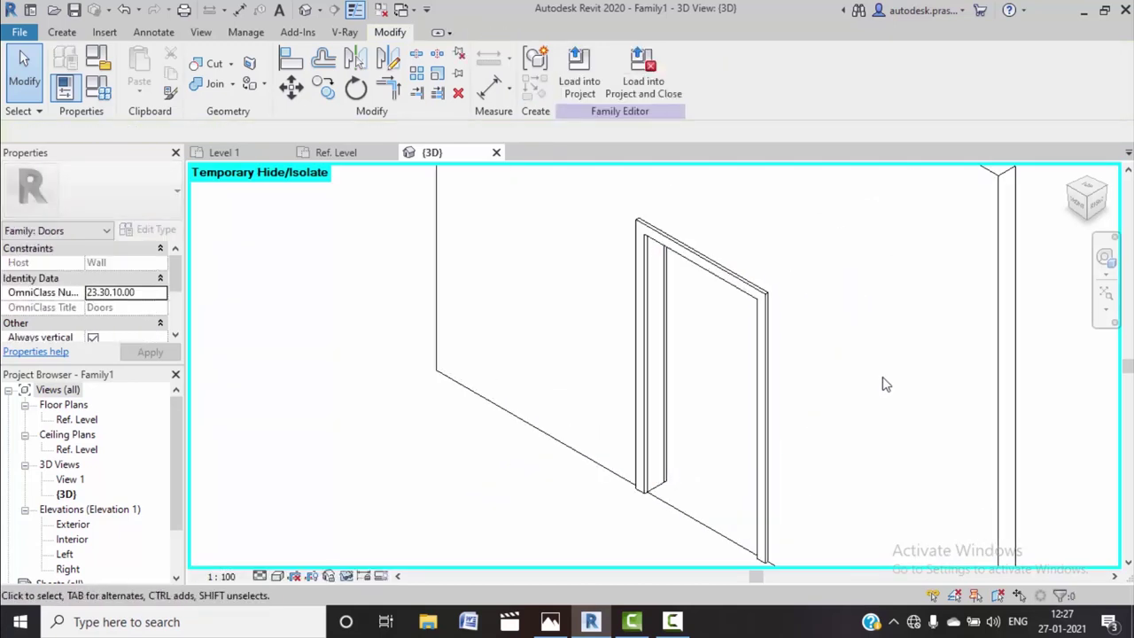
click(1080, 210)
scroll(643, 398, up, 1)
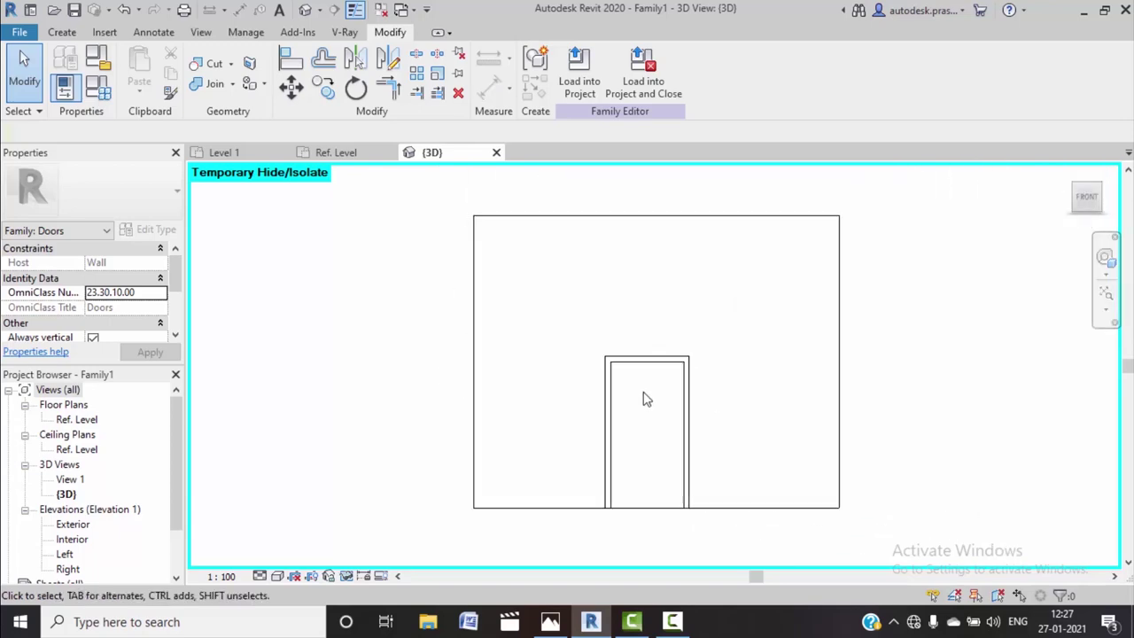
scroll(644, 398, up, 2)
middle_drag(703, 441, 722, 398)
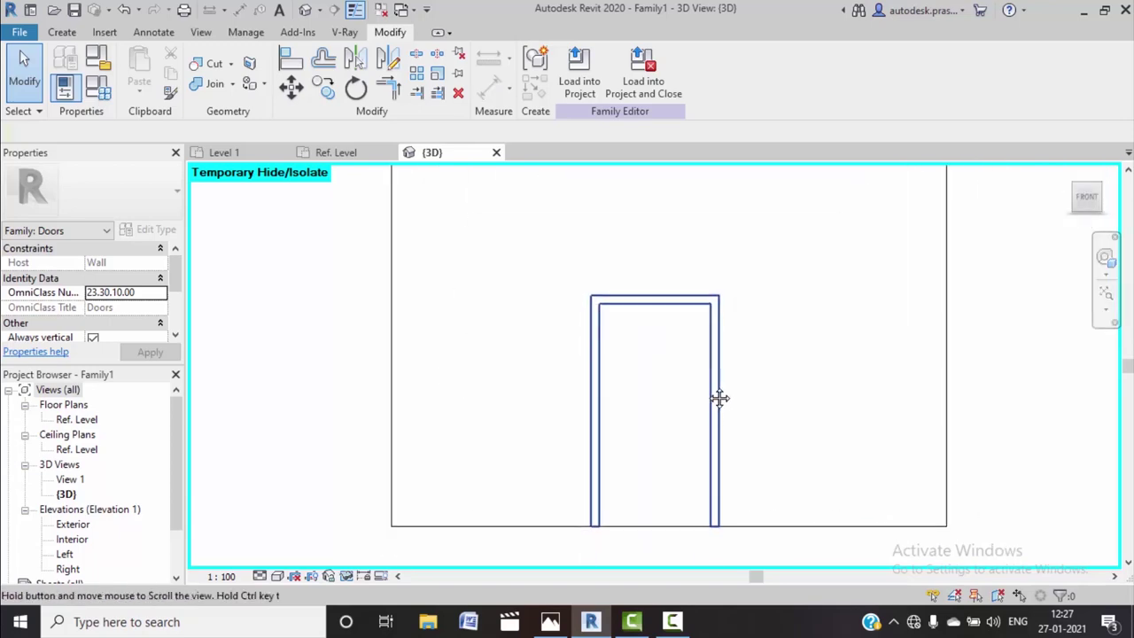
Review Family Types, recentre the door, and compare with the door.jpeg reference photo
click(104, 89)
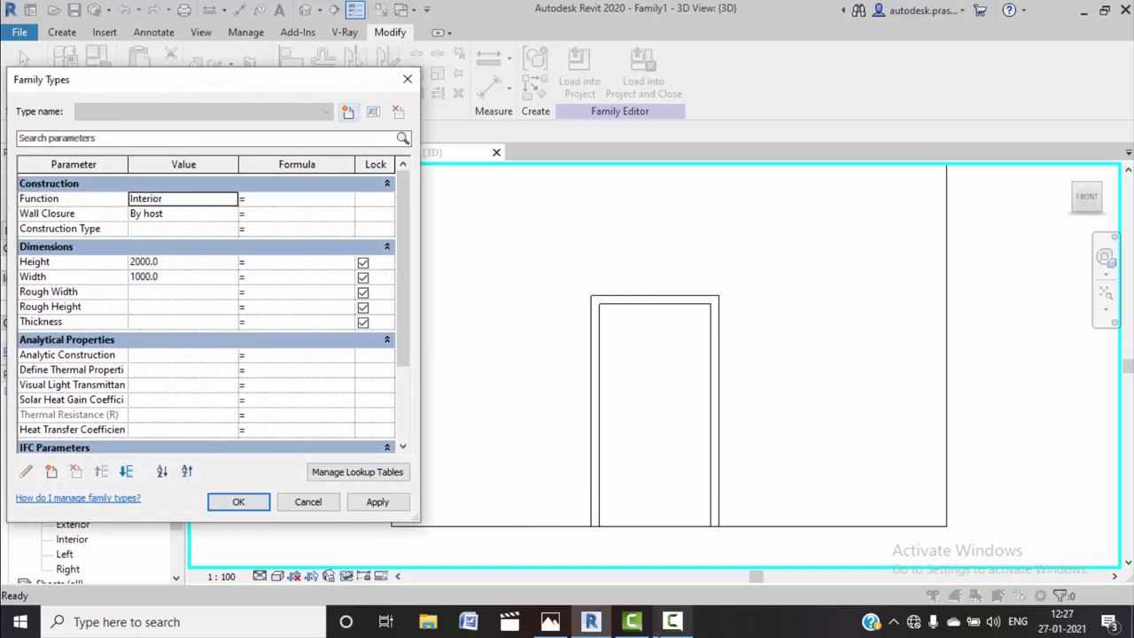
click(308, 501)
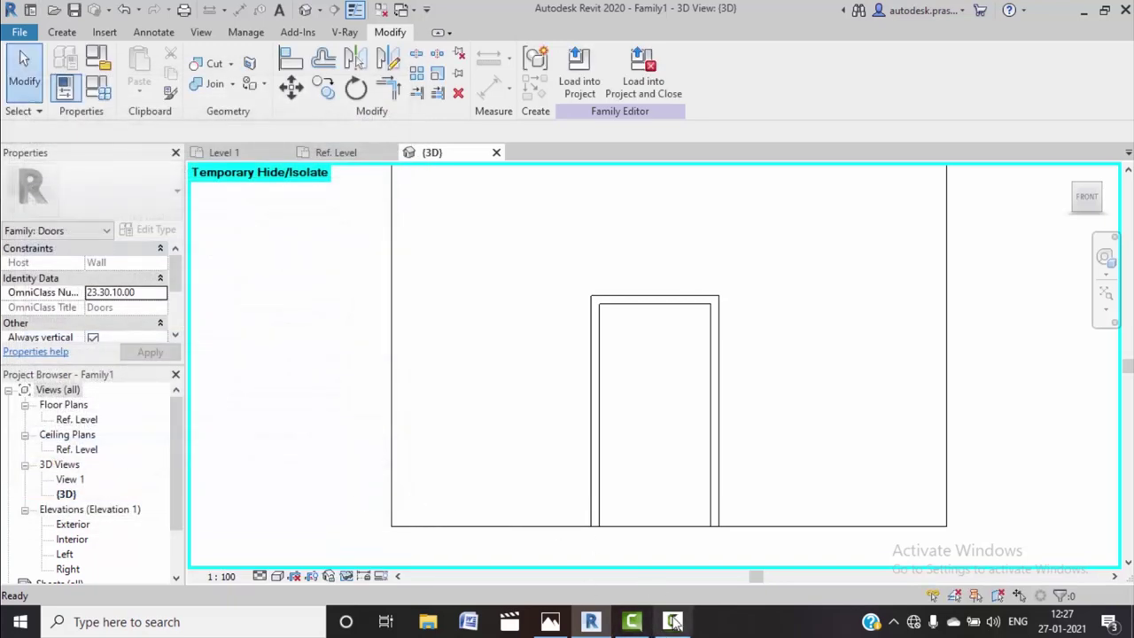
scroll(668, 269, up, 1)
middle_drag(623, 402, 600, 329)
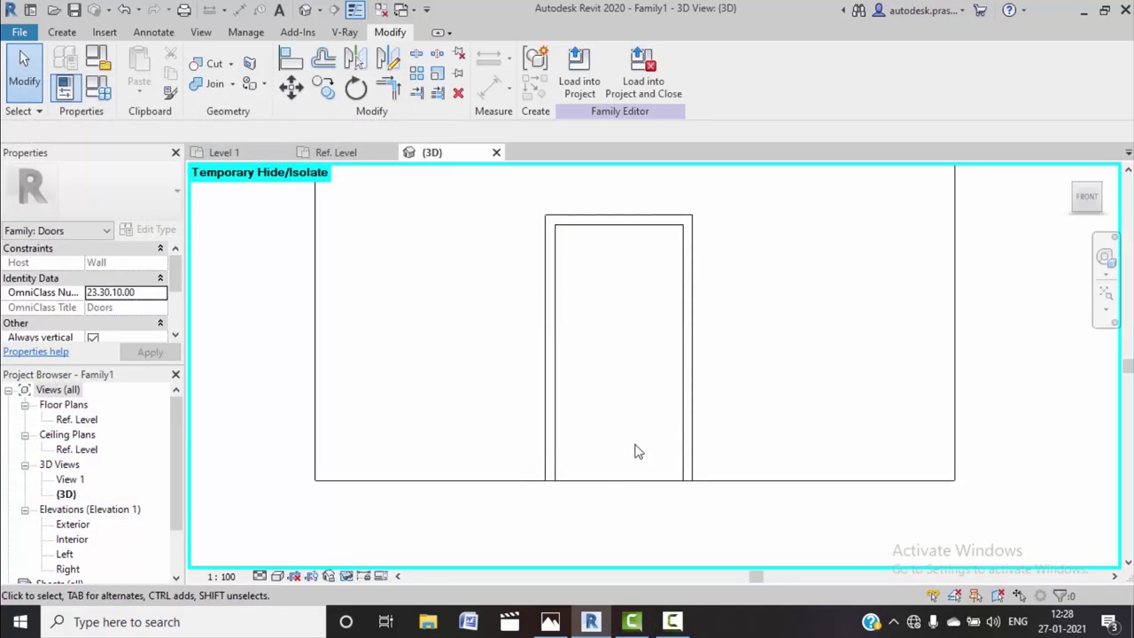
middle_drag(634, 410, 642, 456)
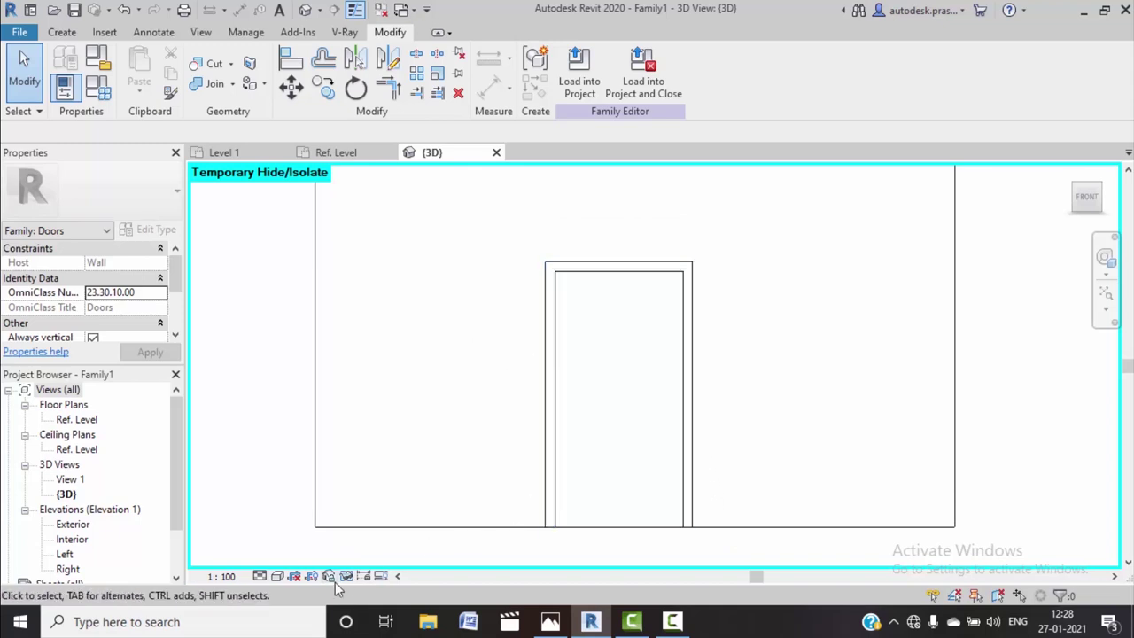
click(553, 624)
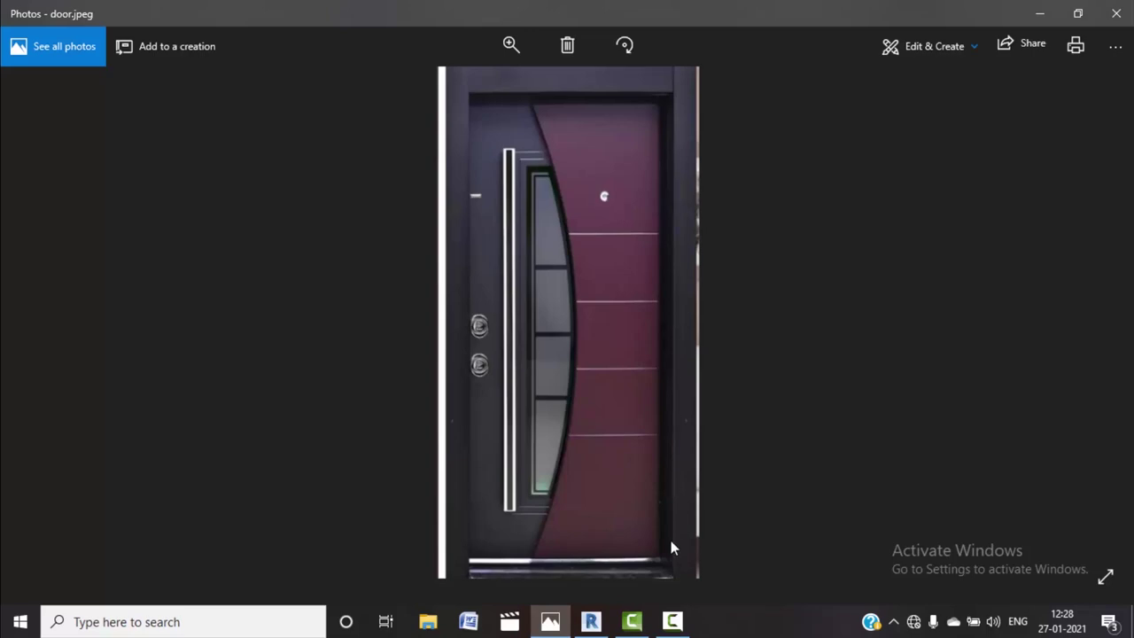
click(1037, 14)
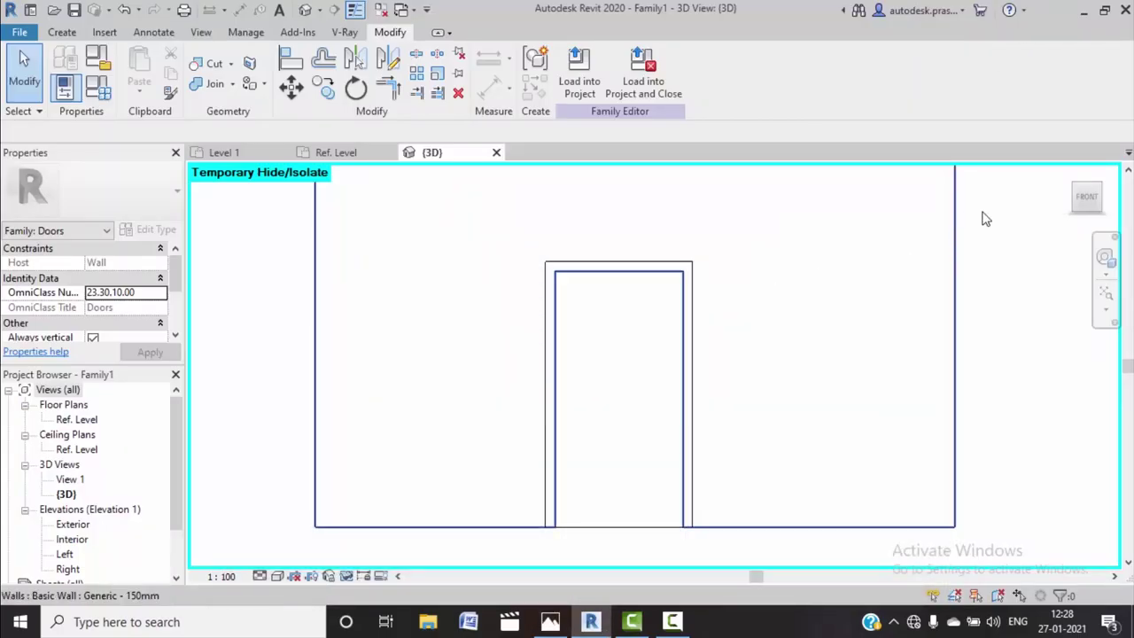
Return to an isometric view and inspect the front and back frame extrusions
click(1073, 185)
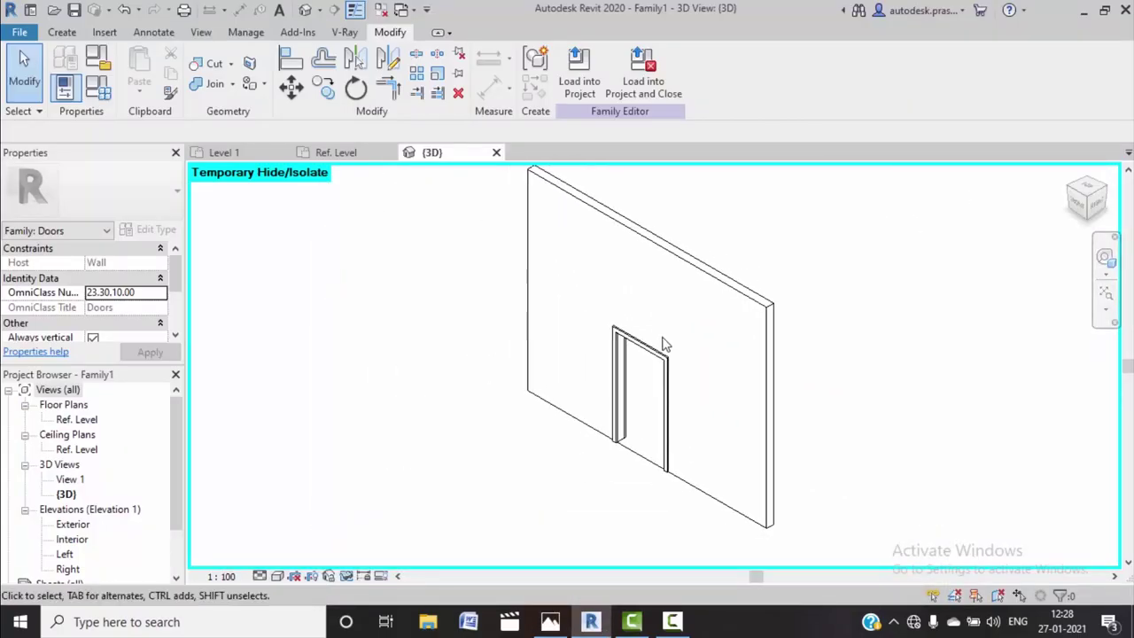
scroll(667, 345, up, 2)
scroll(656, 372, up, 2)
scroll(651, 337, up, 1)
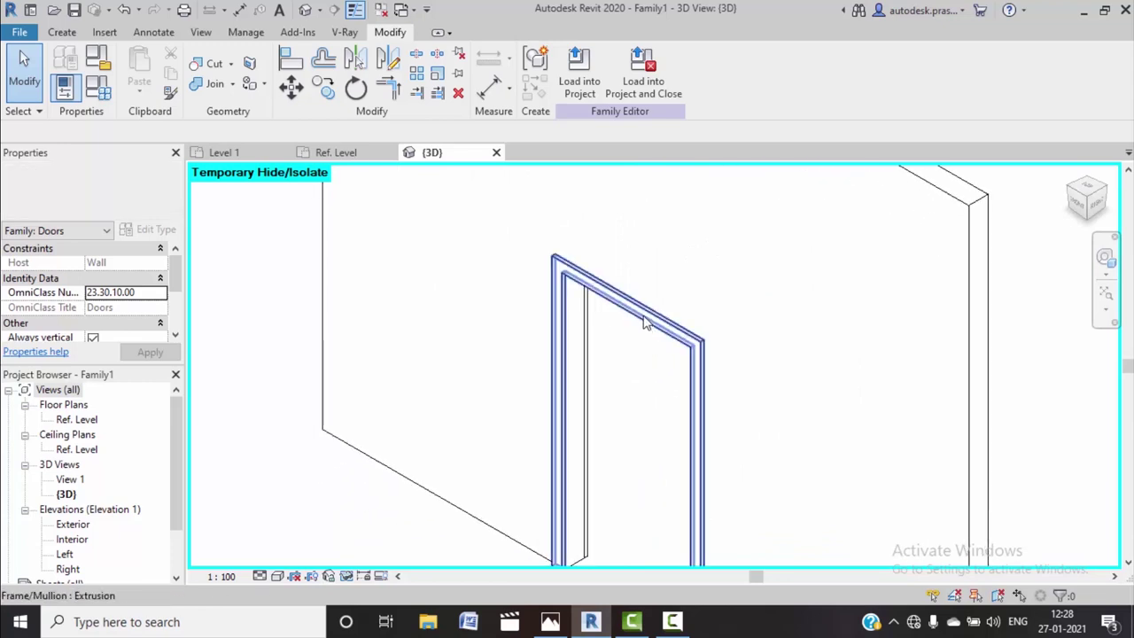
click(646, 324)
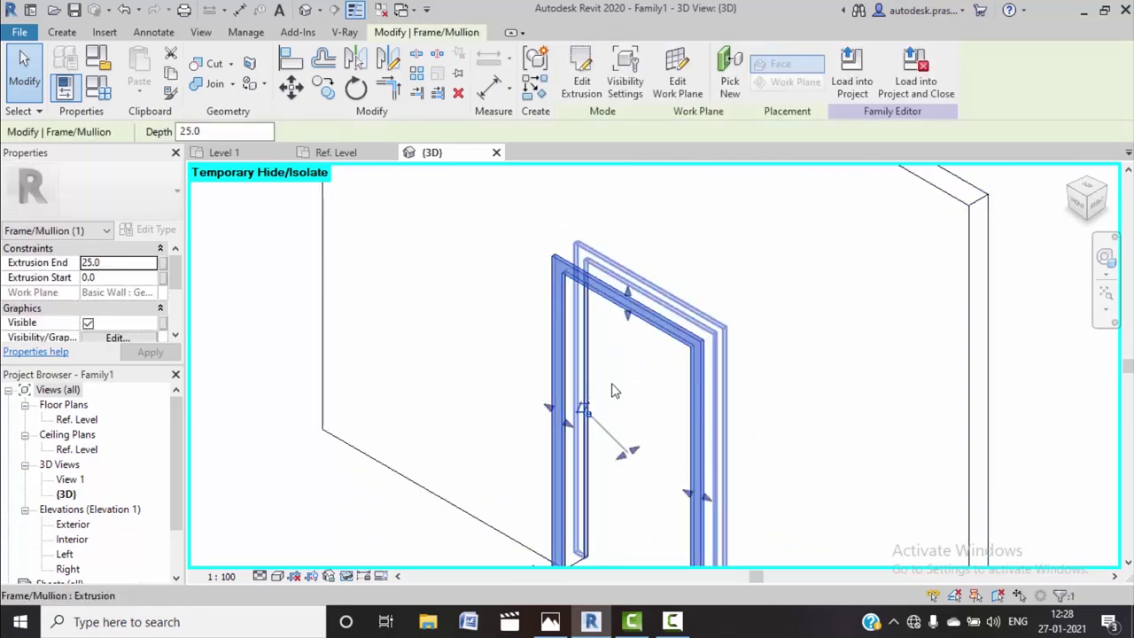
click(614, 391)
click(588, 381)
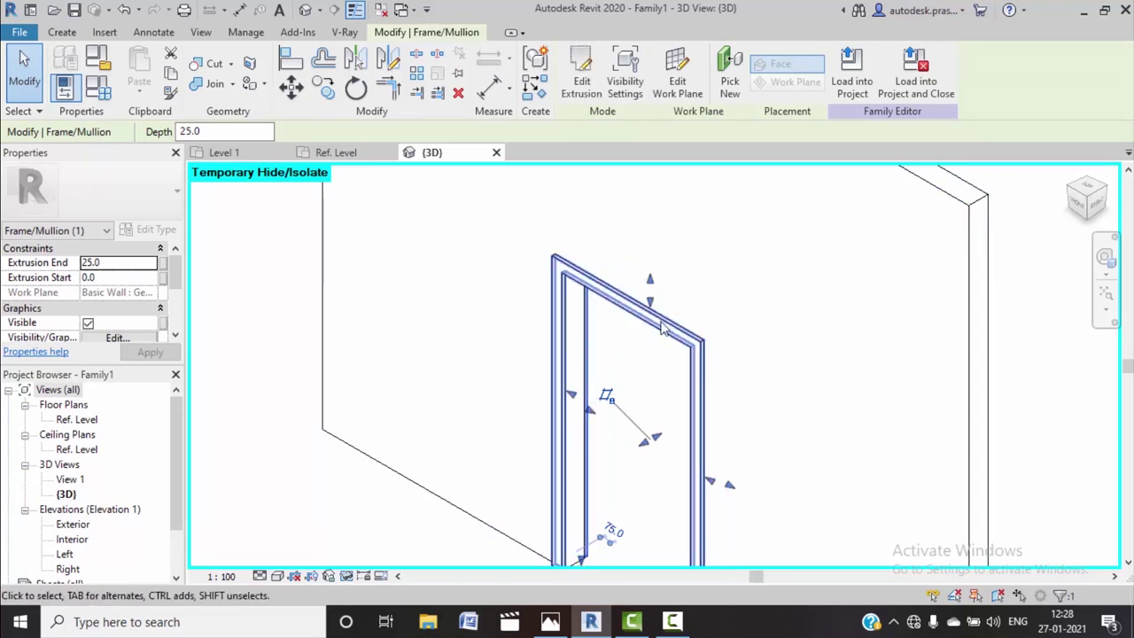
shift+middle_drag(688, 482, 617, 434)
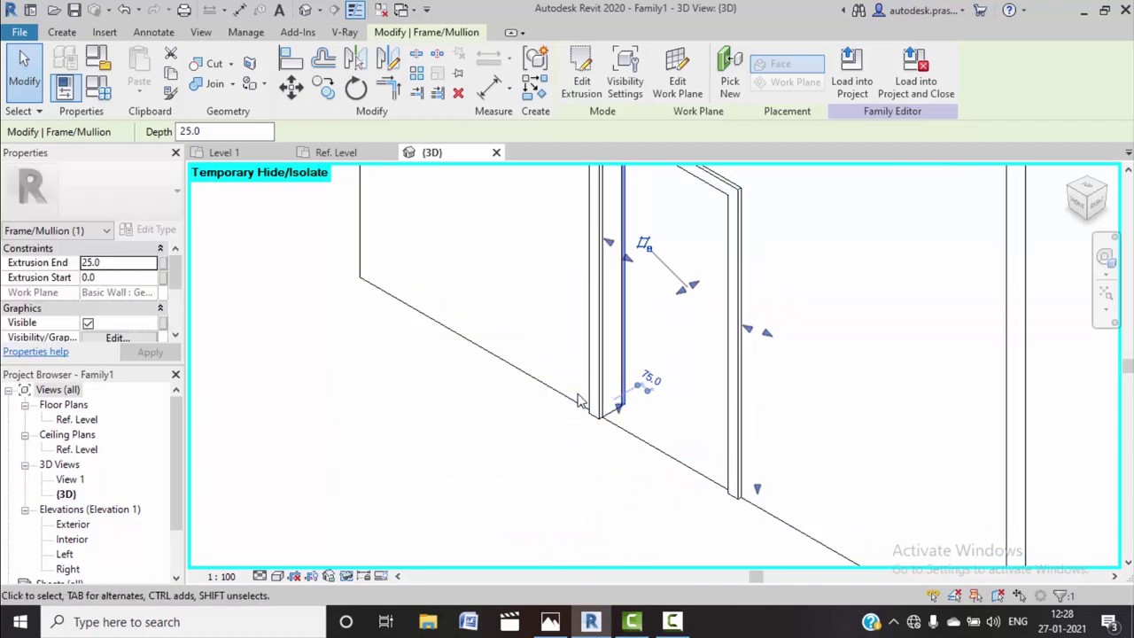
shift+middle_drag(633, 418, 552, 329)
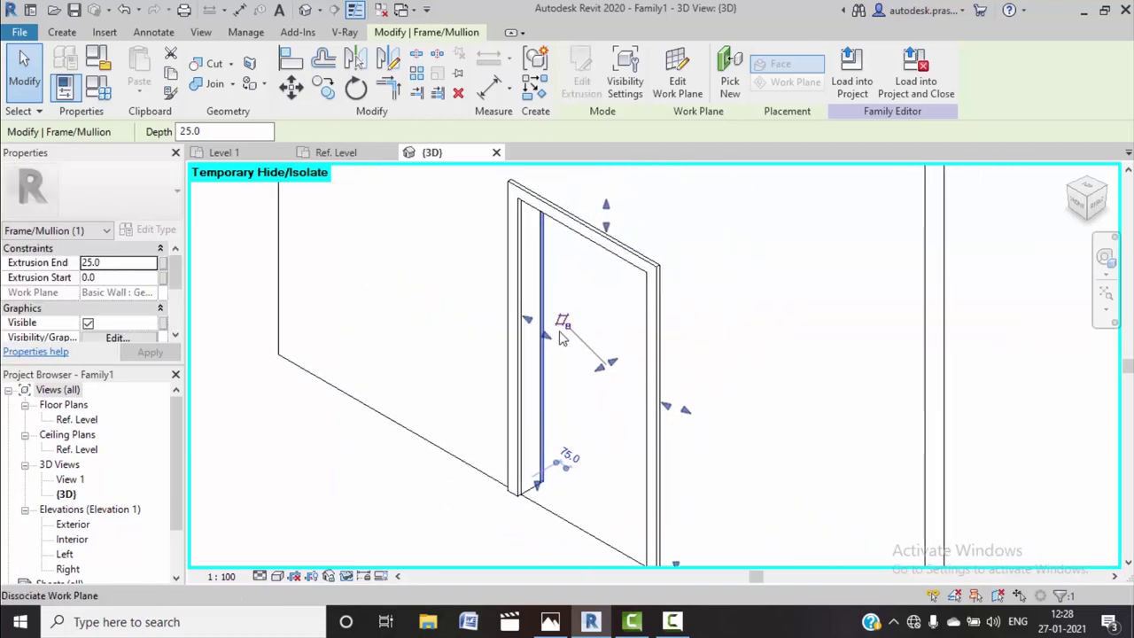
Remove the default door frame so only the bare wall opening remains
key(Escape)
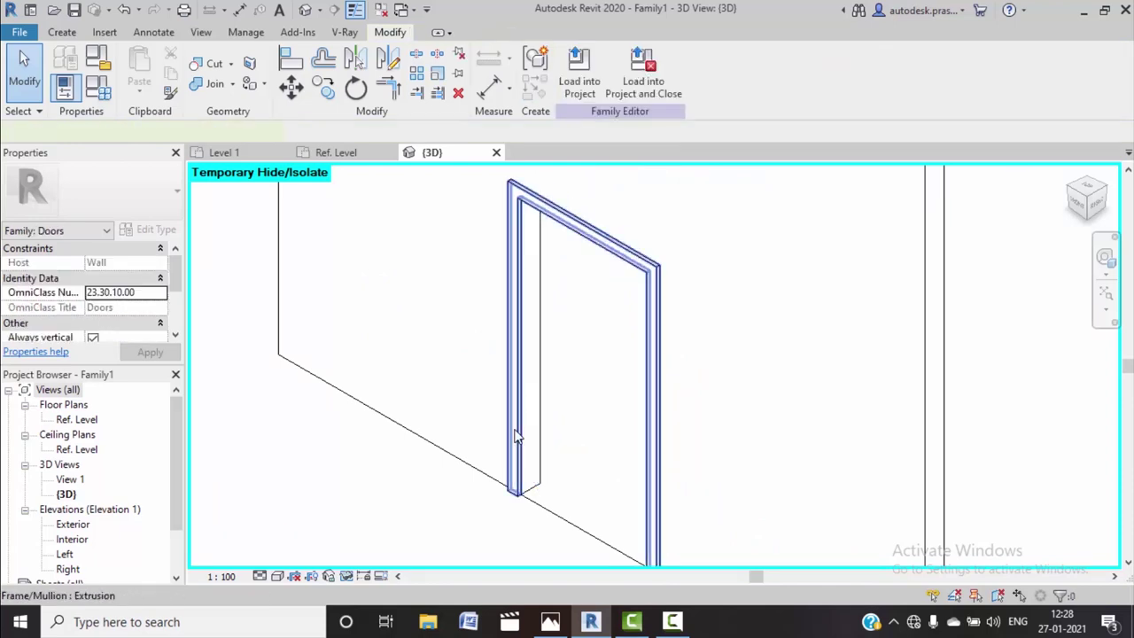
click(517, 436)
key(Delete)
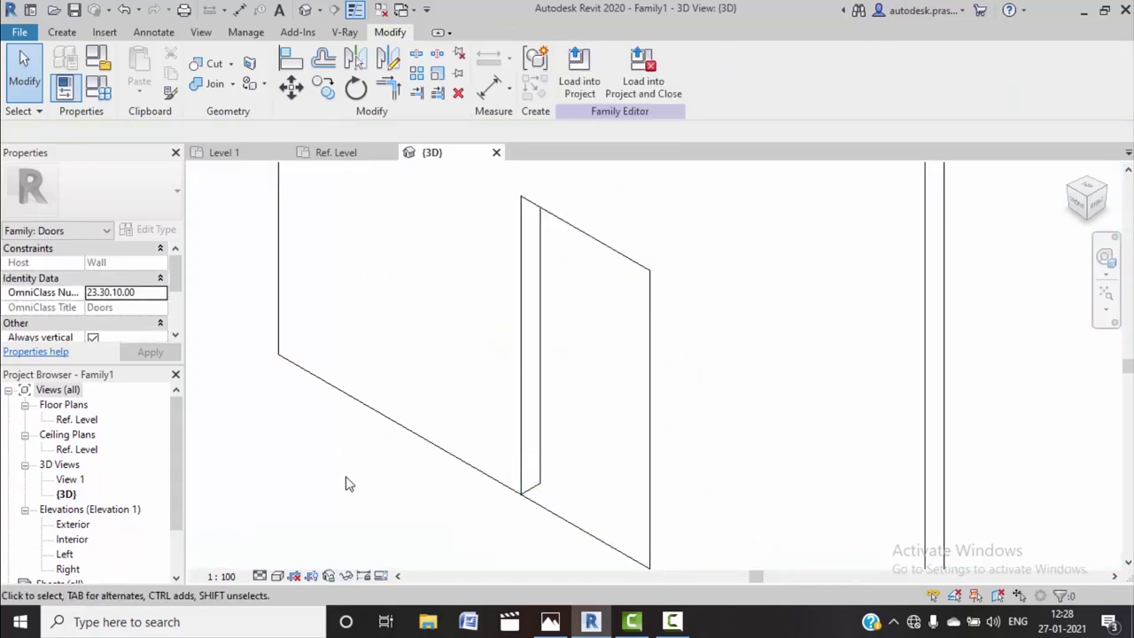
click(62, 31)
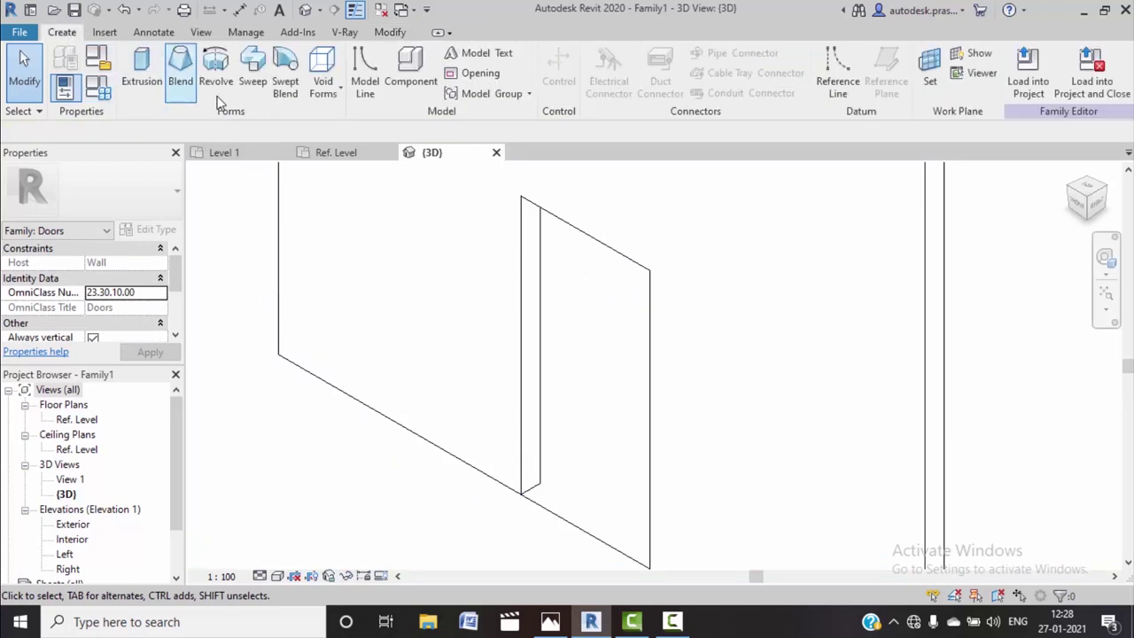
Start a sweep whose path follows the opening's side and top edges
click(253, 84)
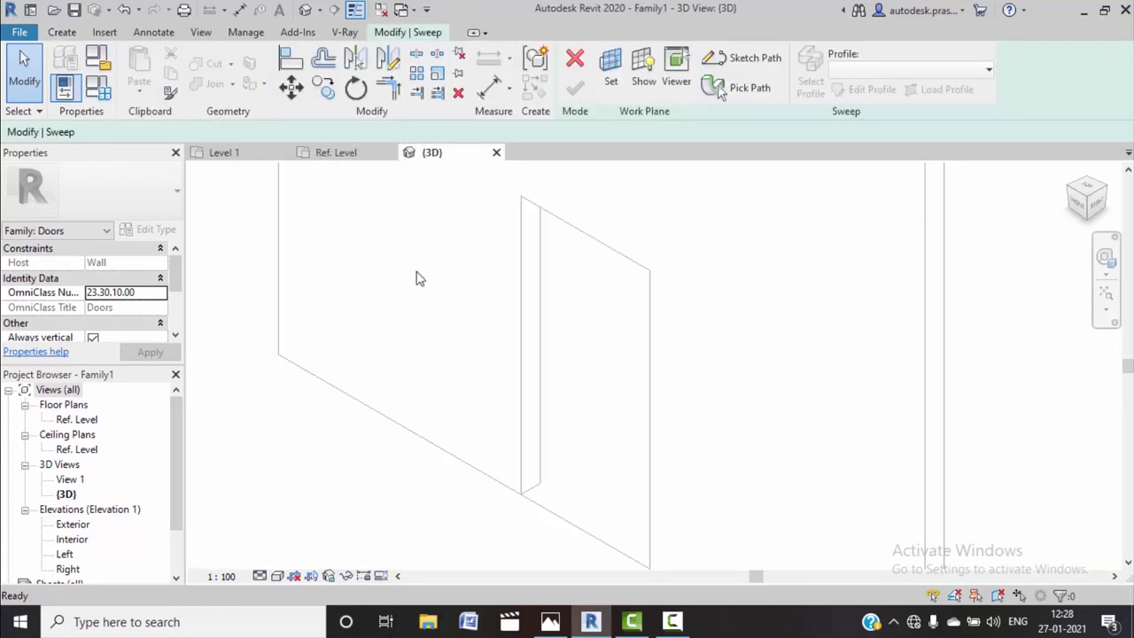
click(751, 89)
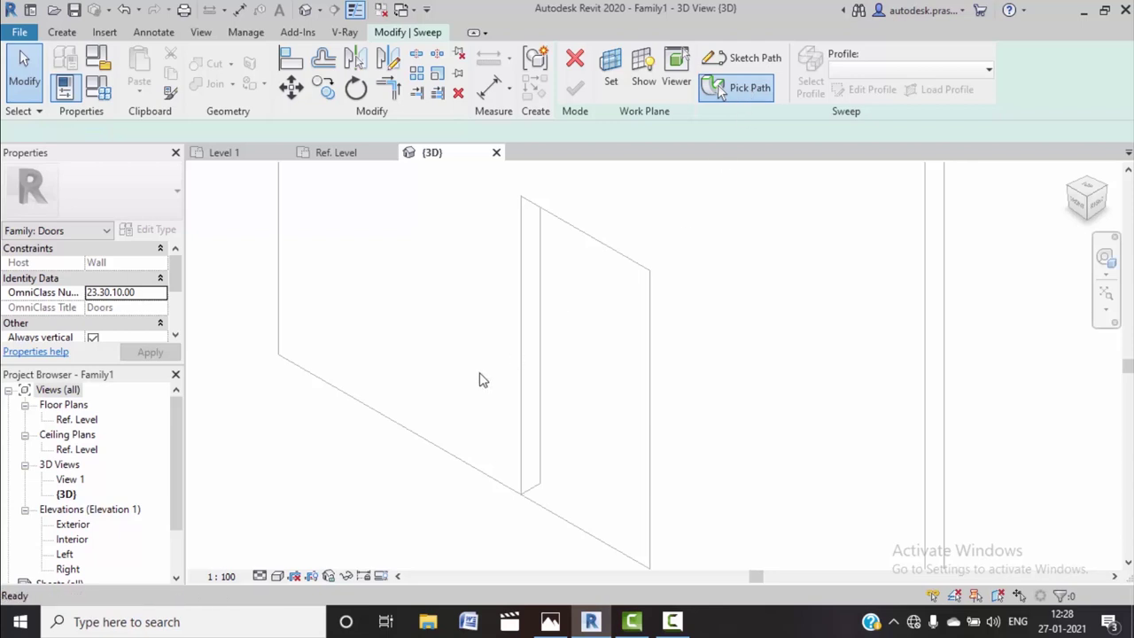
click(567, 226)
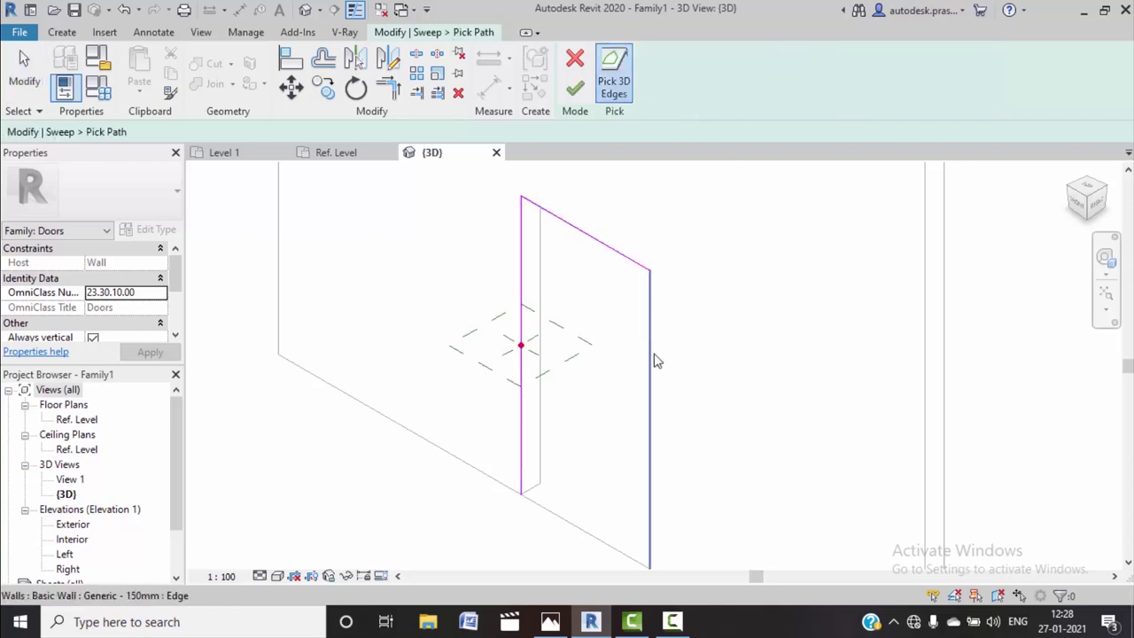
click(652, 360)
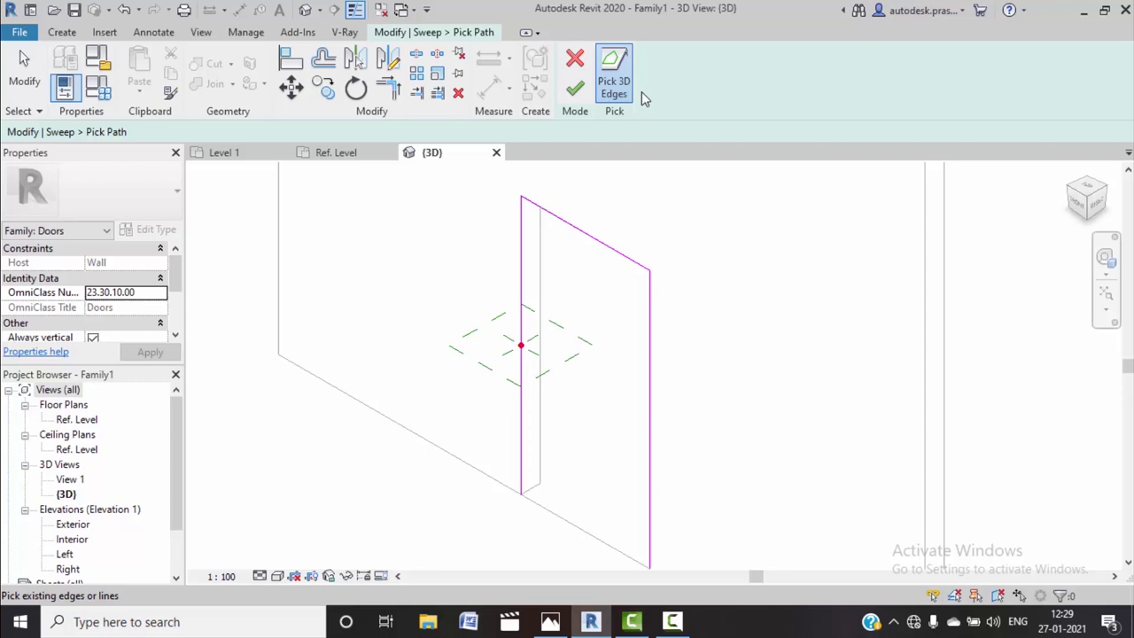
click(575, 88)
Sketch a rectangular sweep profile with a 150 edge and finish the frame sweep
click(811, 78)
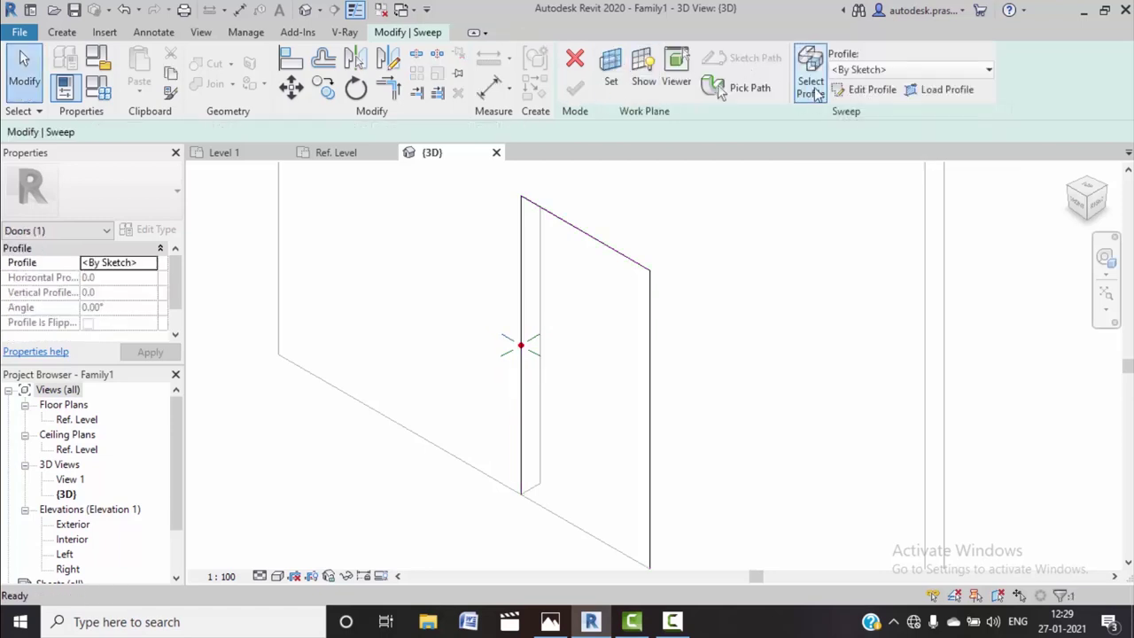
click(853, 91)
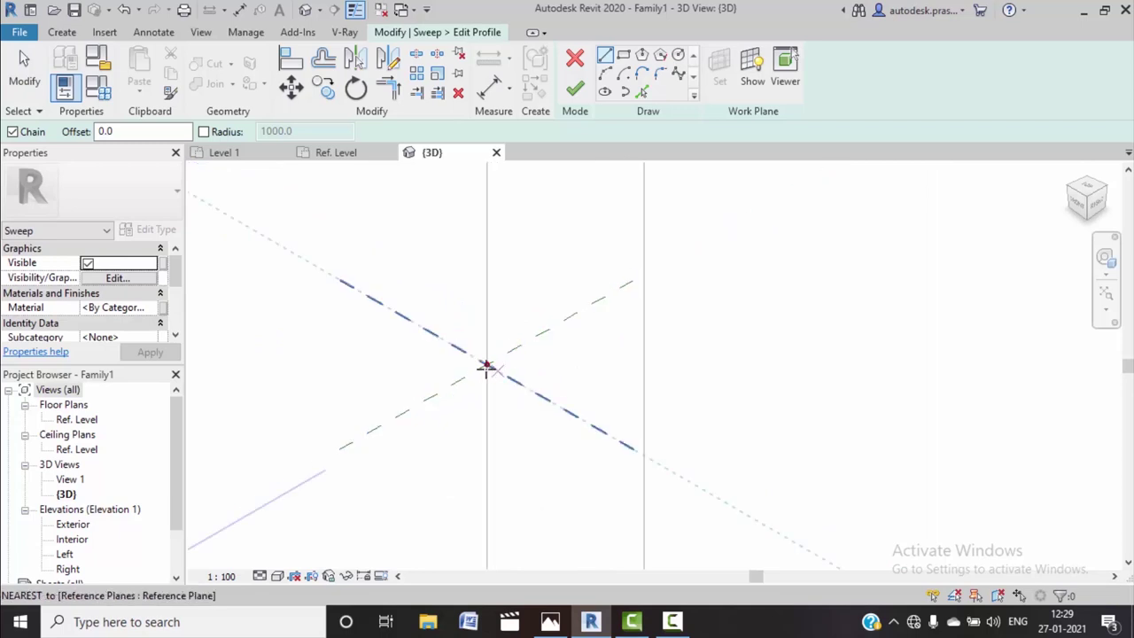
click(486, 363)
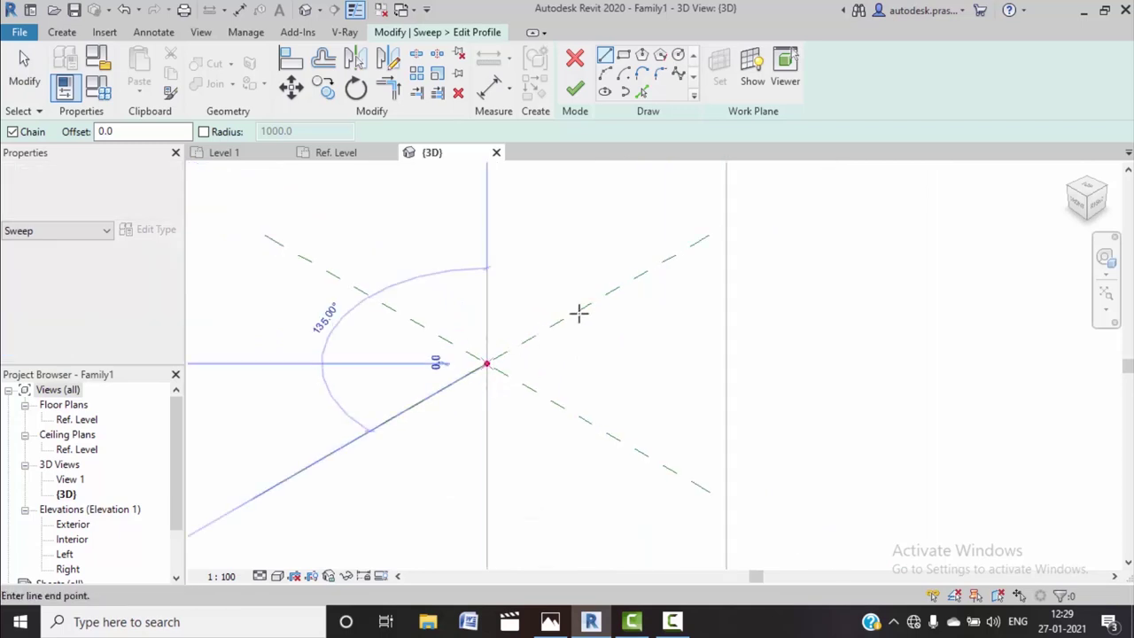
click(726, 225)
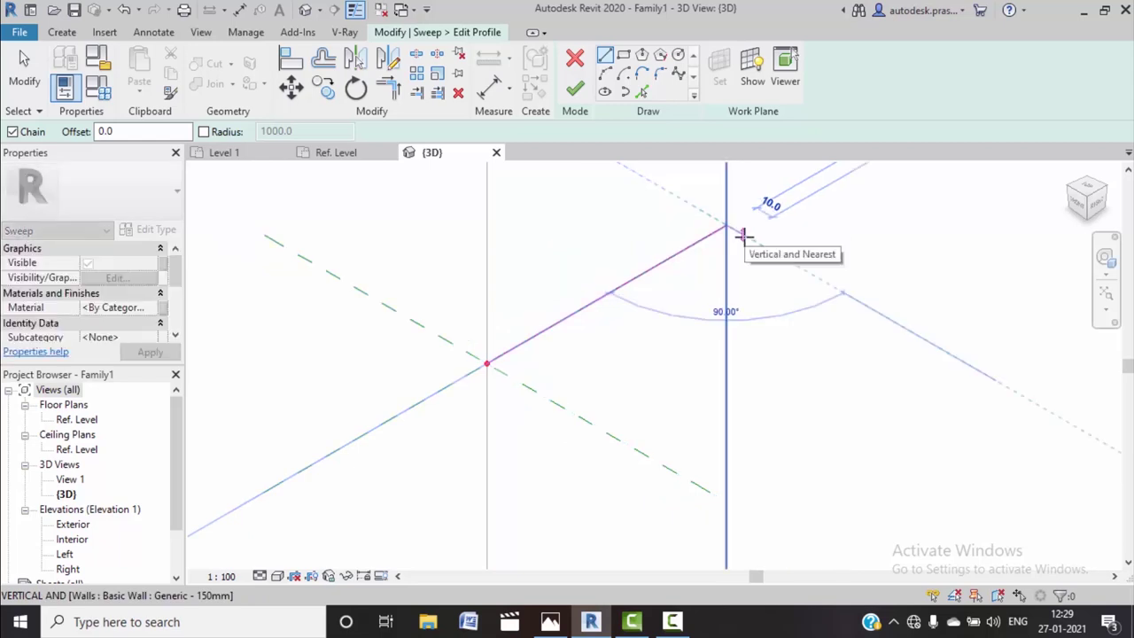
click(742, 235)
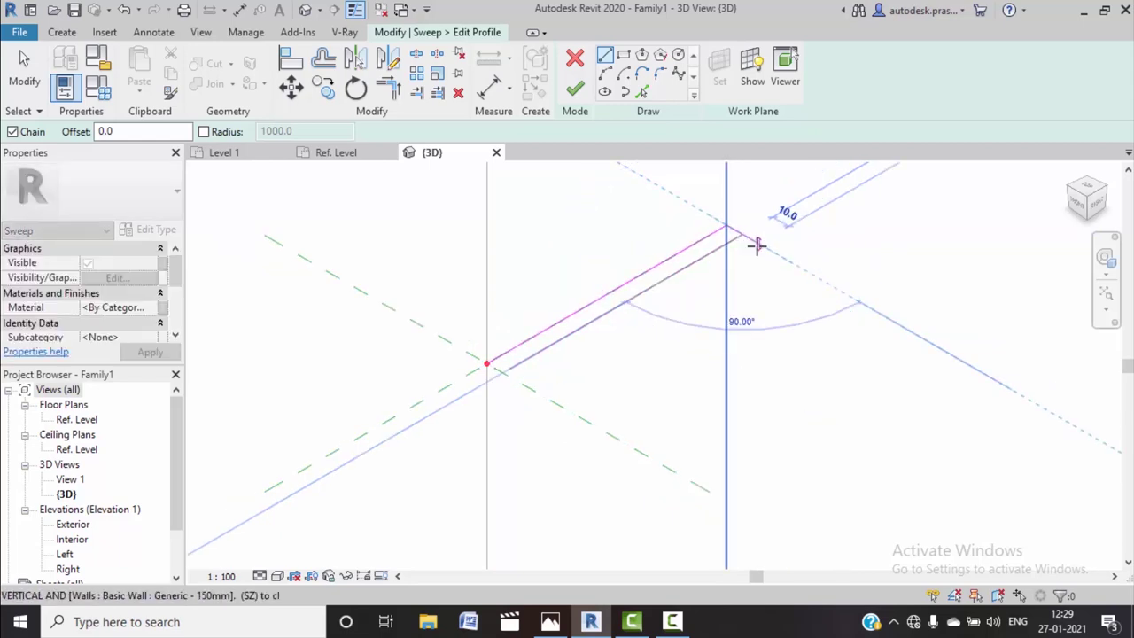
click(758, 243)
click(520, 381)
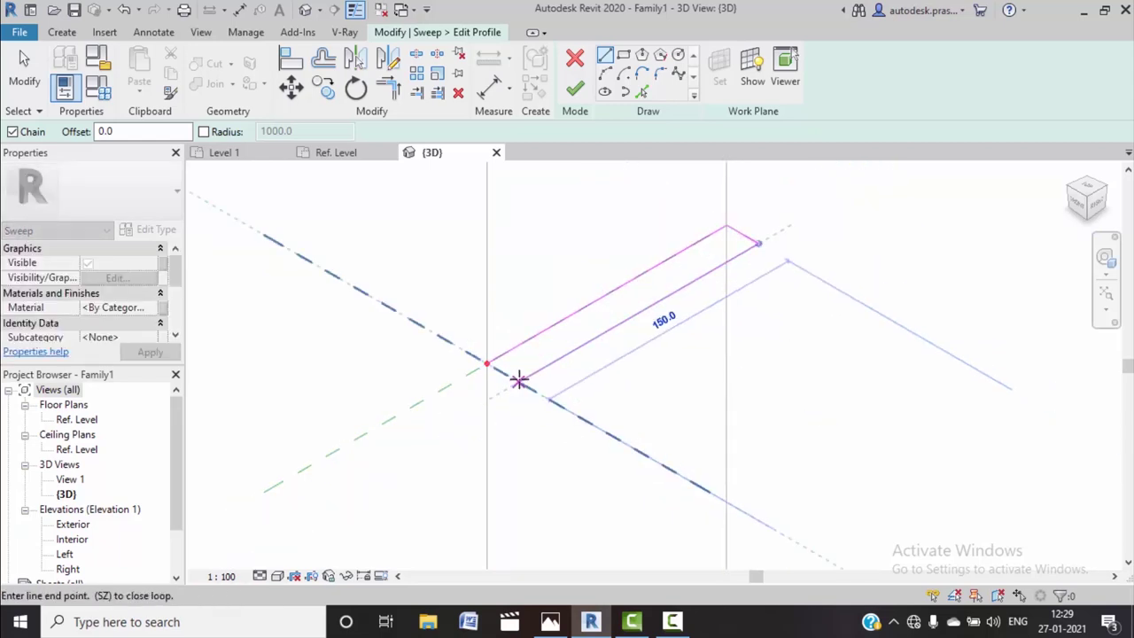
click(487, 363)
scroll(507, 281, down, 1)
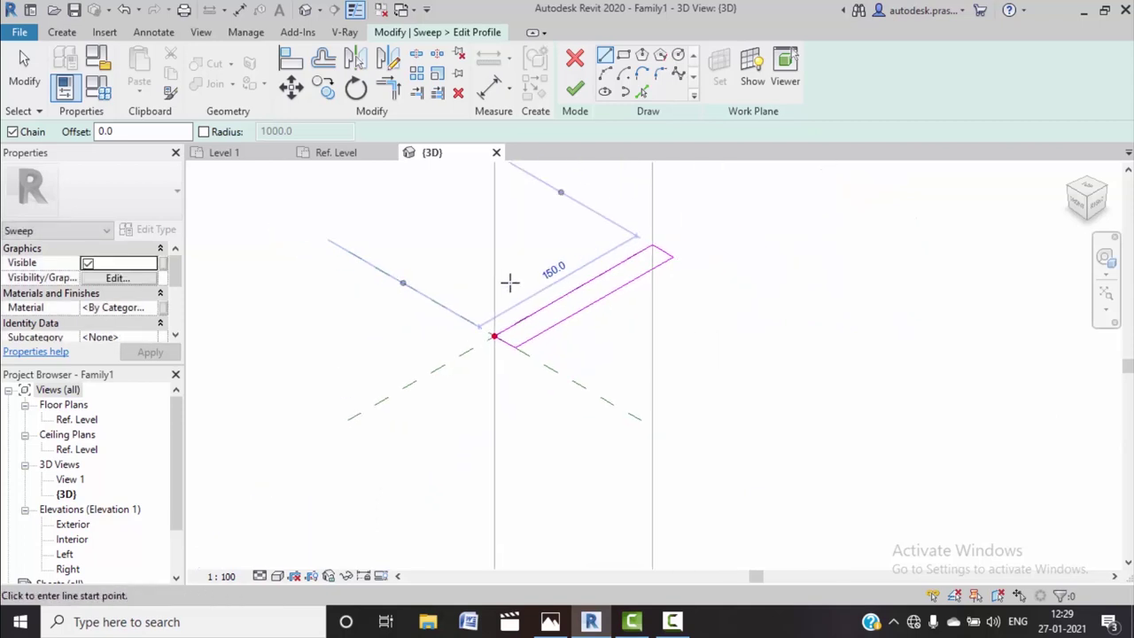
scroll(508, 282, down, 2)
scroll(508, 284, down, 2)
scroll(509, 286, down, 1)
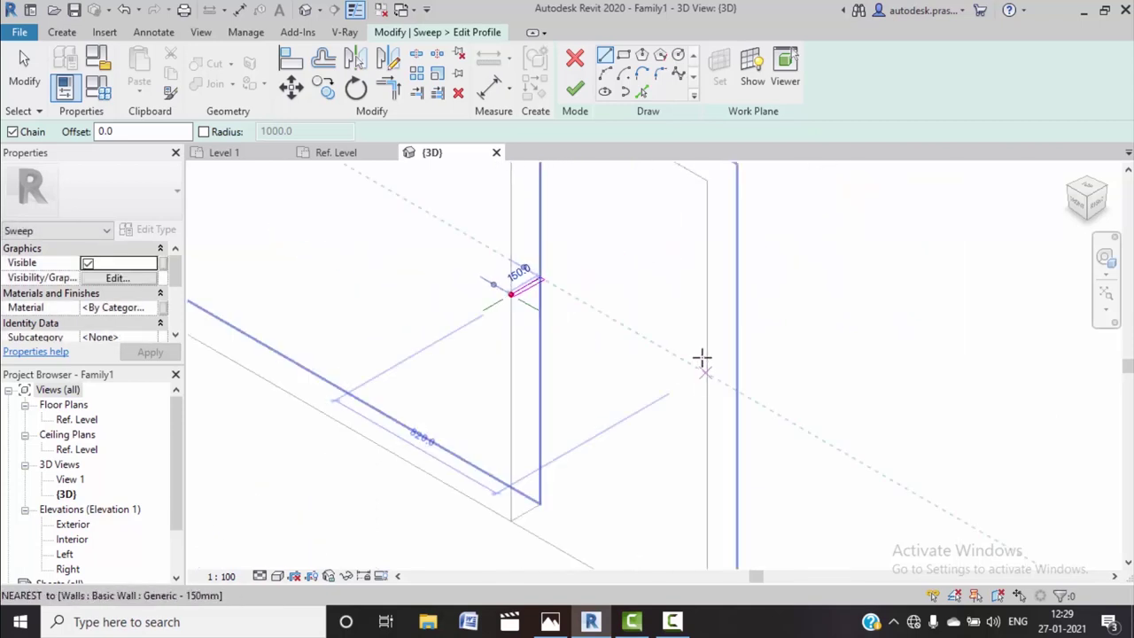
click(576, 88)
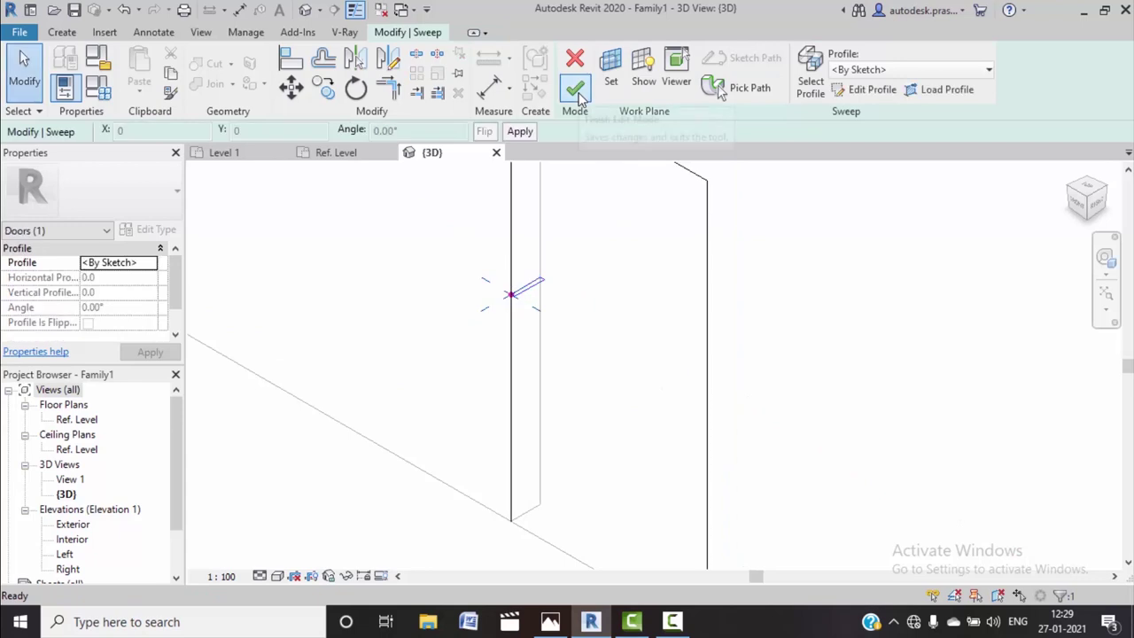
click(575, 89)
Reopen the frame sweep's profile sketch for editing
scroll(617, 279, down, 2)
scroll(617, 279, down, 2)
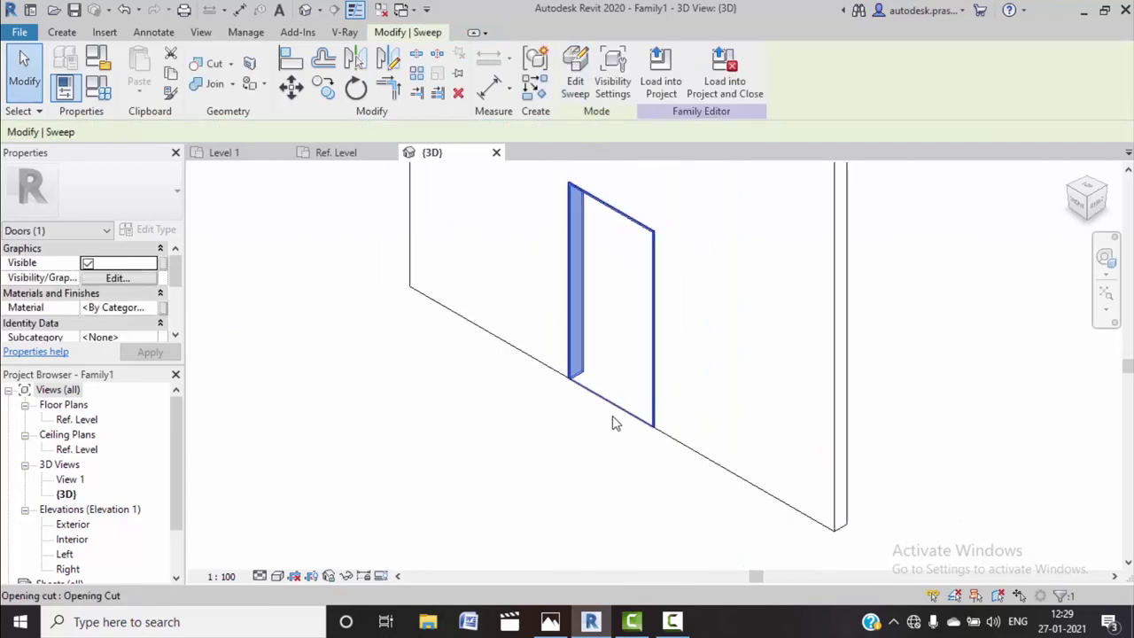
middle_drag(612, 422, 653, 449)
scroll(633, 213, up, 3)
scroll(620, 319, up, 3)
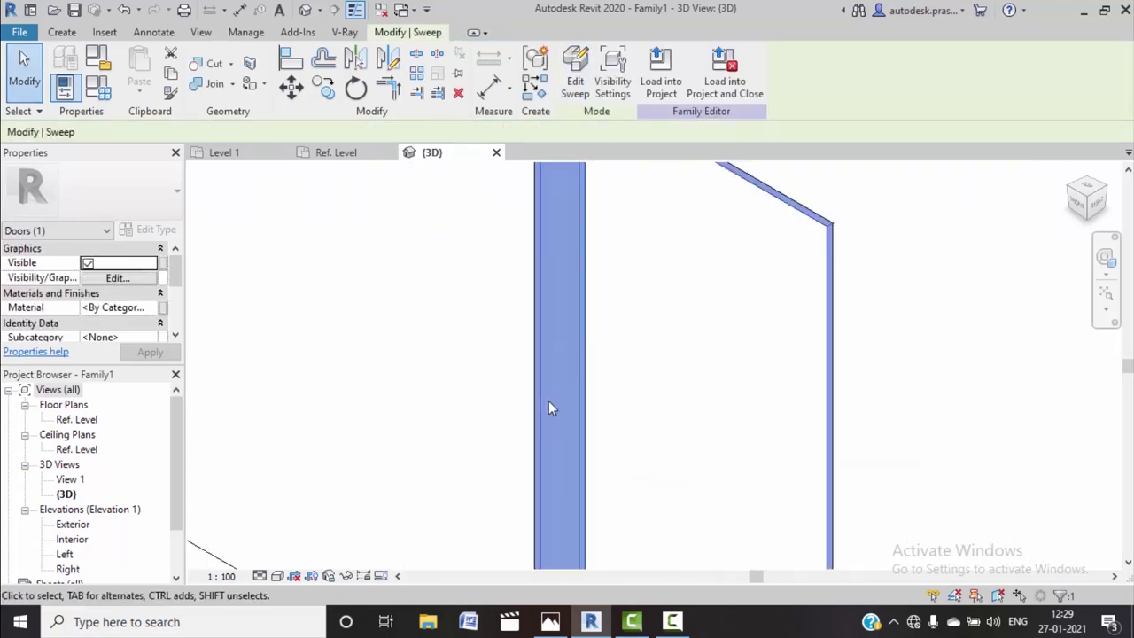
click(587, 84)
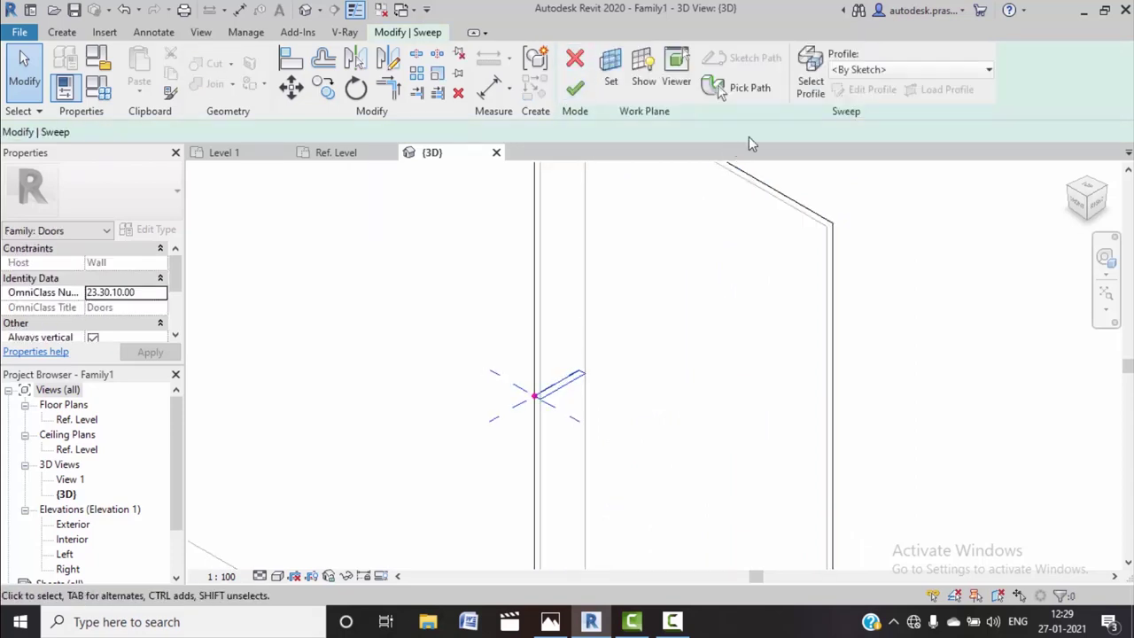
click(811, 76)
click(855, 92)
scroll(545, 403, up, 2)
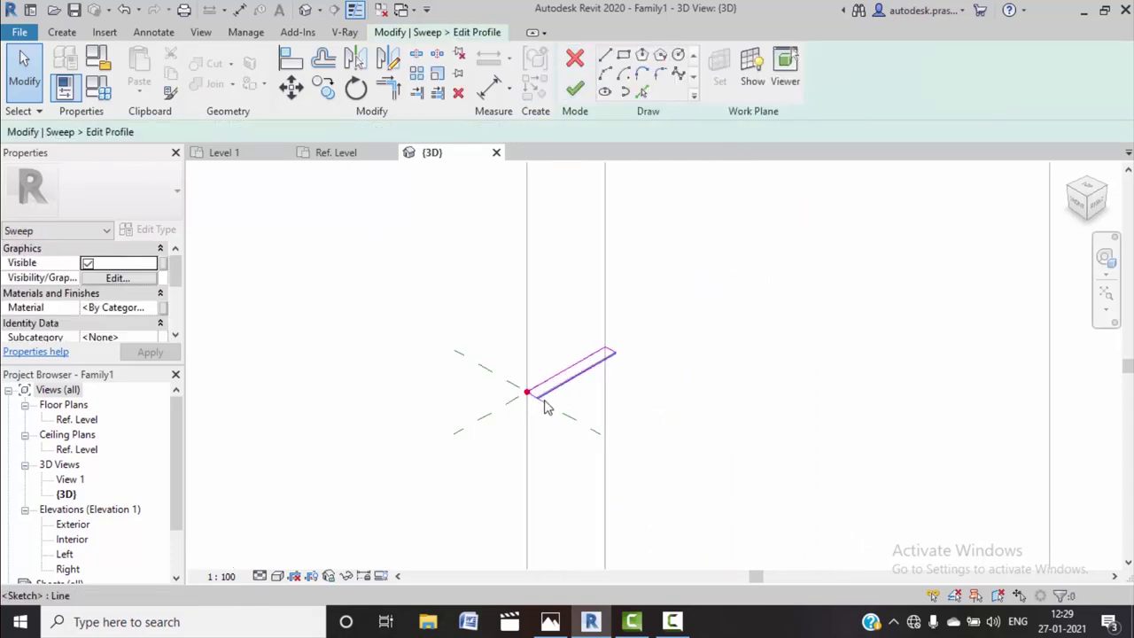
scroll(545, 403, up, 2)
scroll(545, 403, up, 2)
Move a profile edge so the frame profile is 150 × 50, then finish the sweep
click(291, 86)
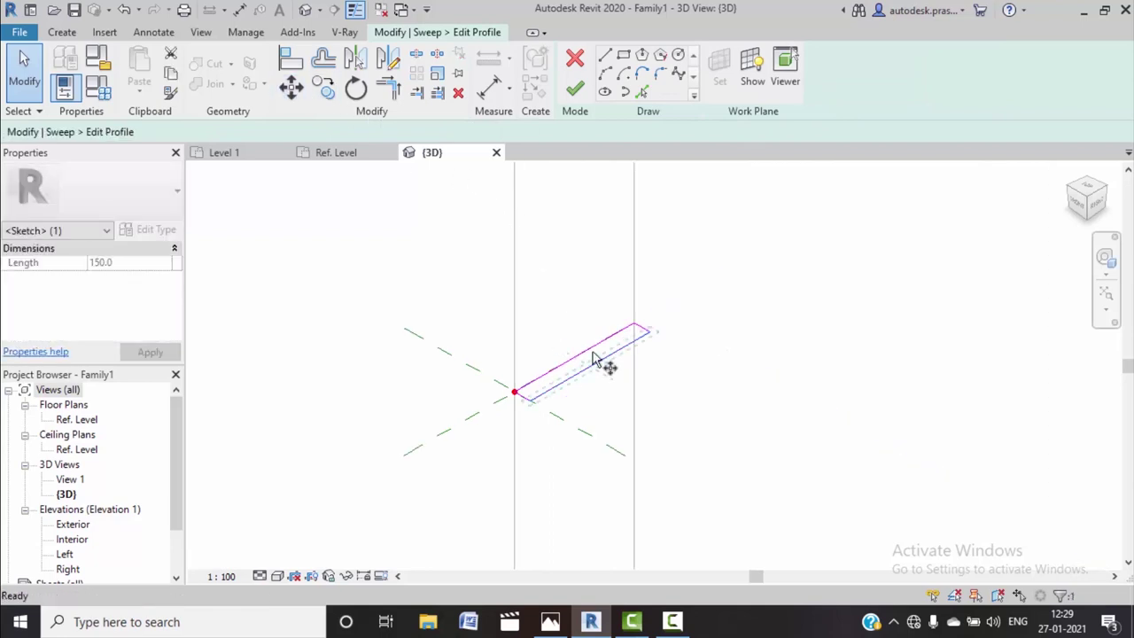
click(543, 410)
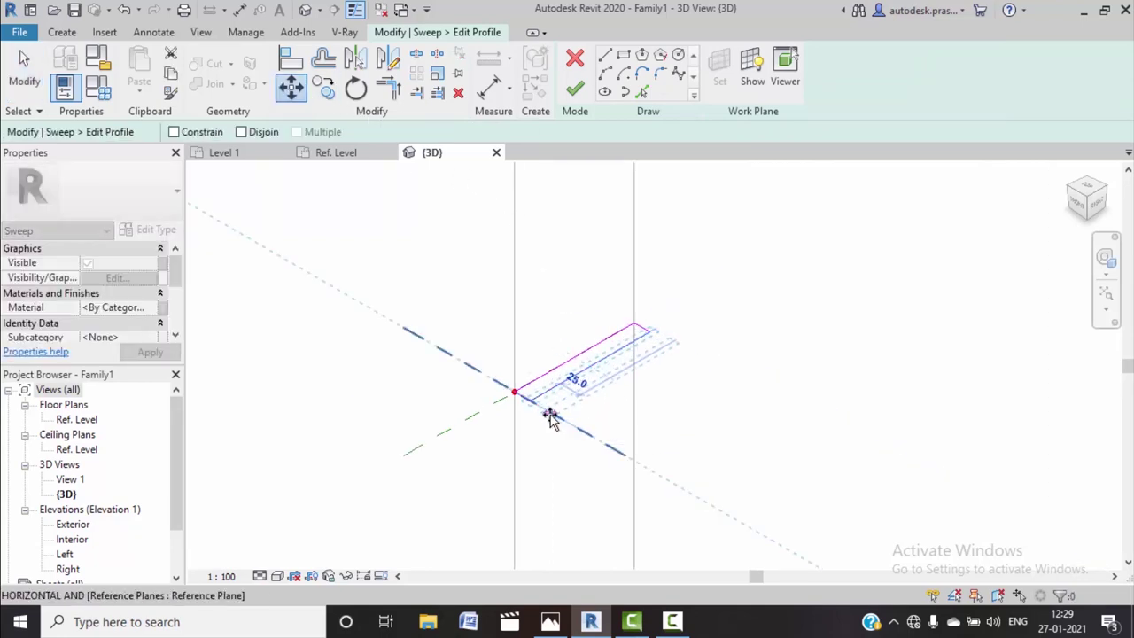
click(705, 280)
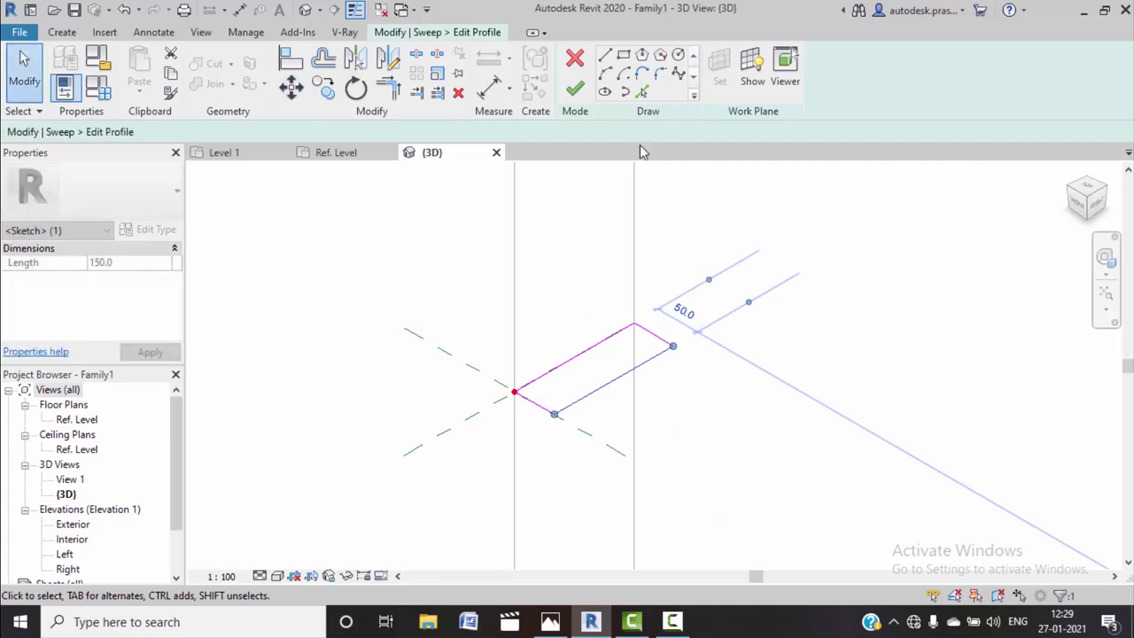
click(575, 87)
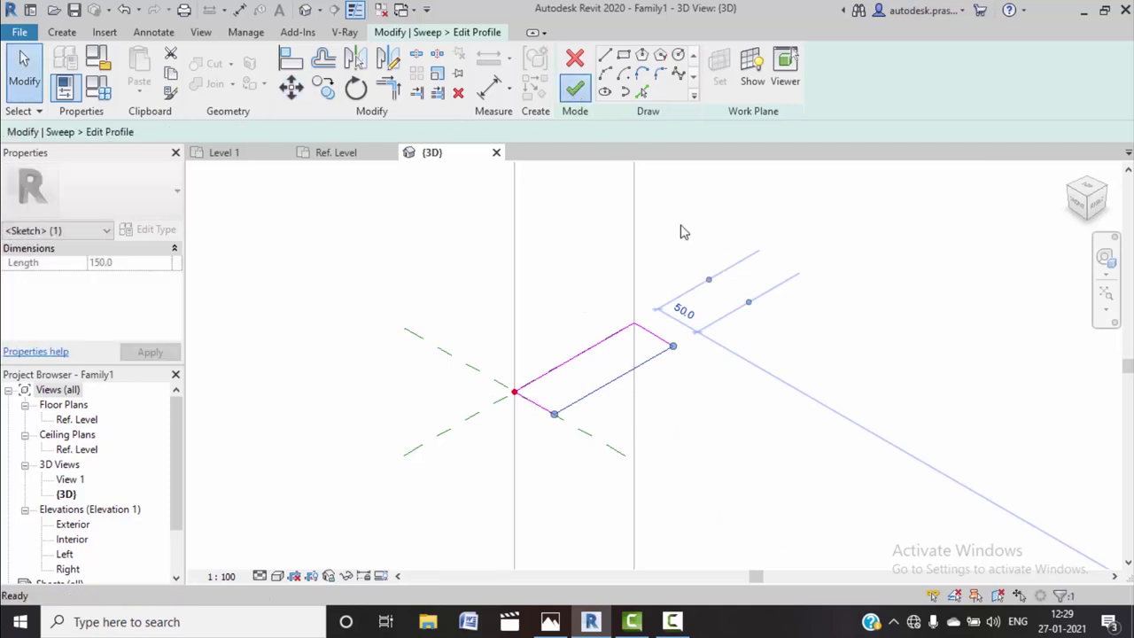
click(574, 84)
scroll(574, 295, down, 2)
scroll(574, 296, down, 3)
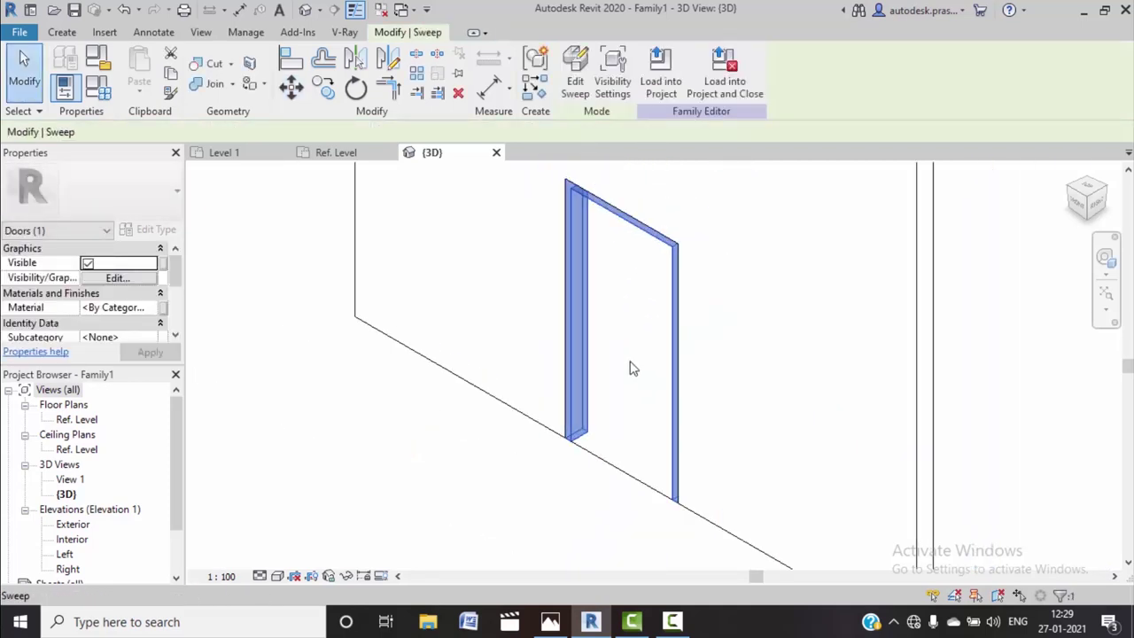
Switch the ViewCube to FRONT and bring up the door.jpeg photo for comparison
click(551, 622)
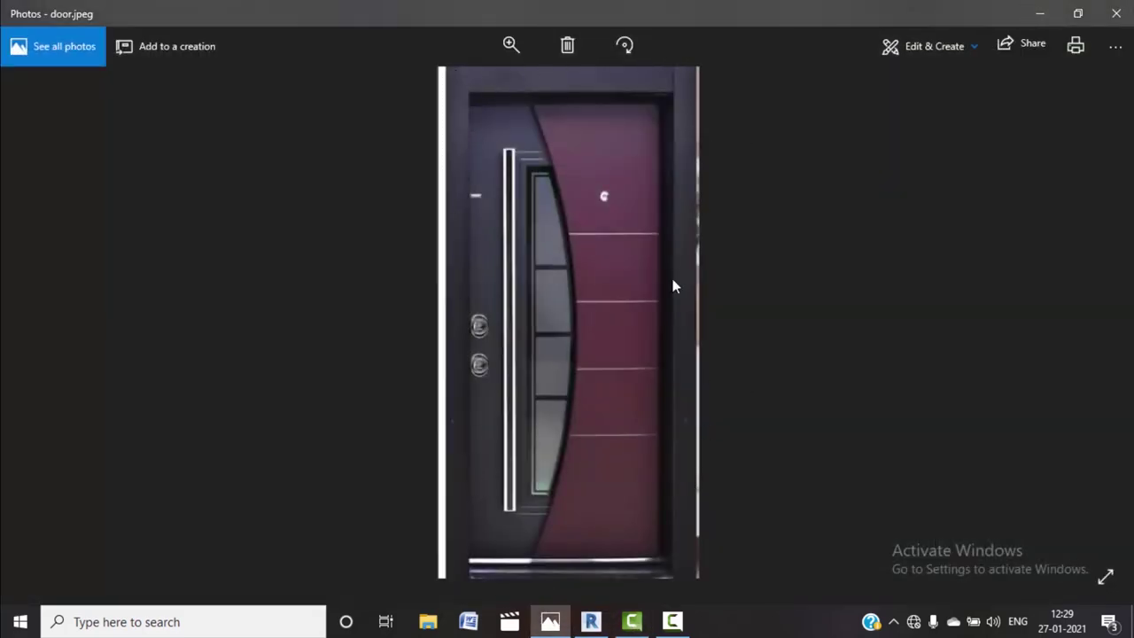
click(1042, 11)
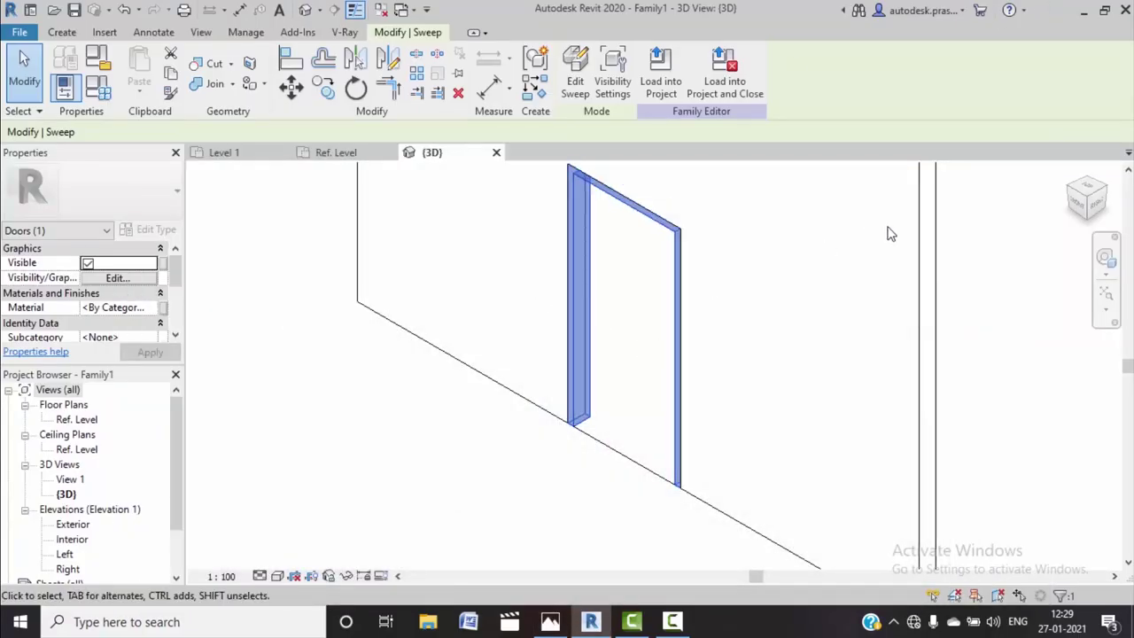
click(1080, 215)
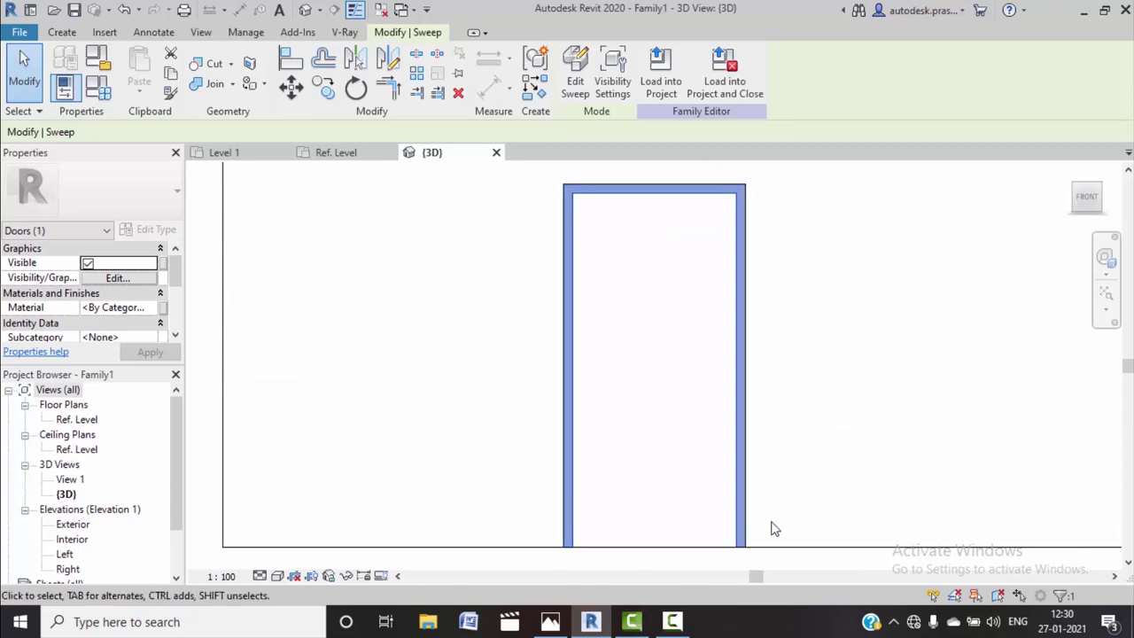
click(550, 621)
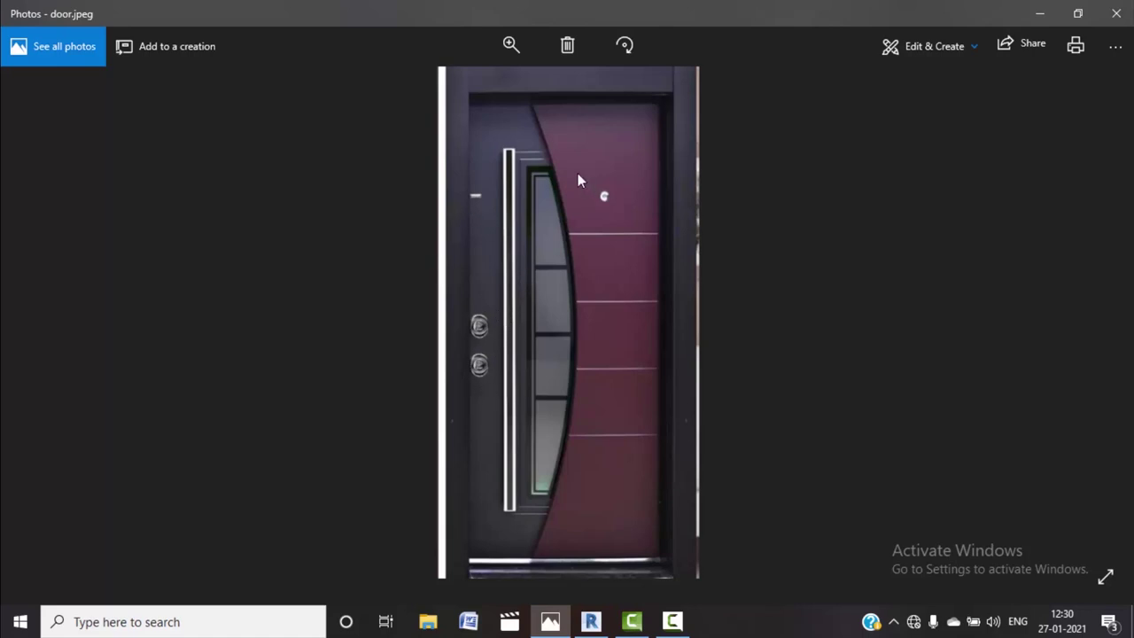
Minimize the Photos window to return to Revit's front view
click(1047, 17)
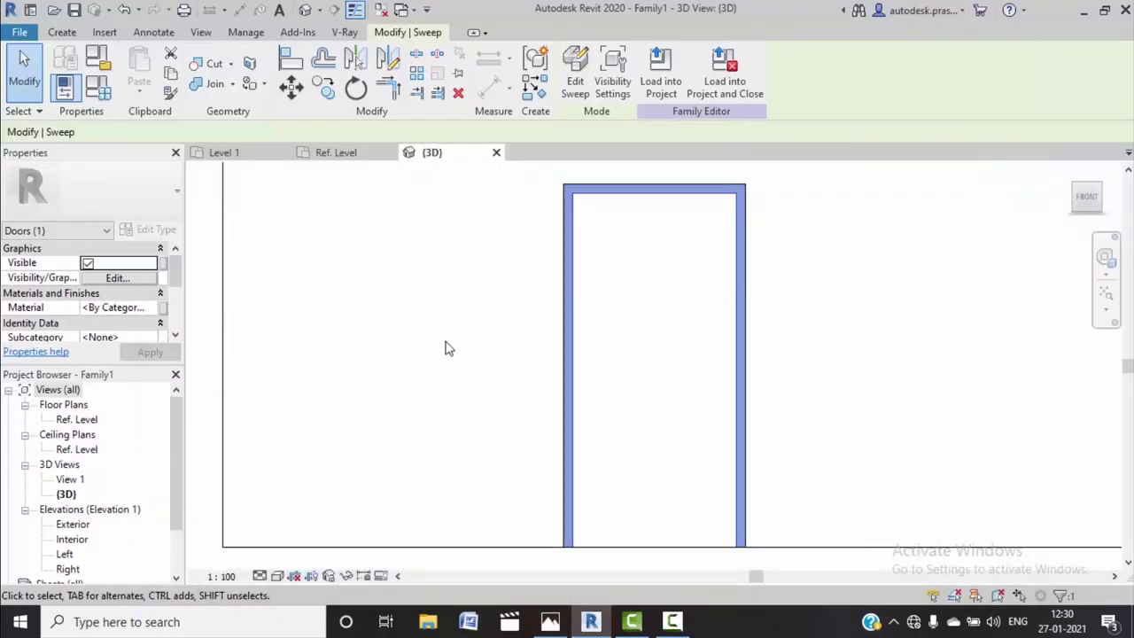
In the Ref. Level plan, draw a reference plane along the wall near the exterior plane
double_click(77, 421)
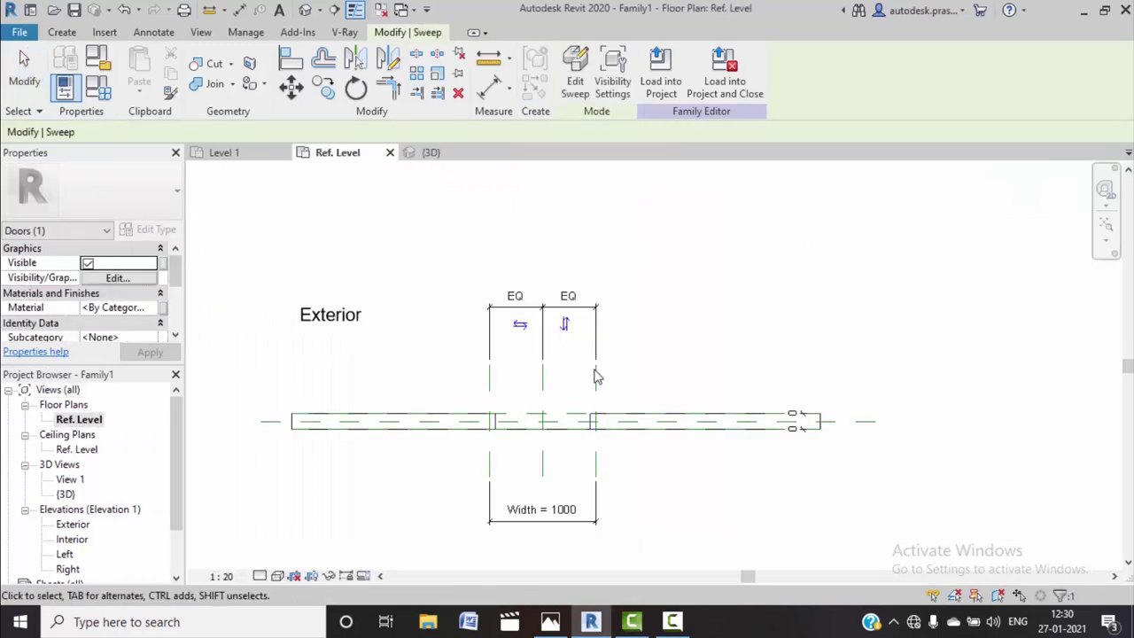
scroll(567, 440, up, 3)
scroll(560, 438, up, 3)
scroll(560, 438, up, 2)
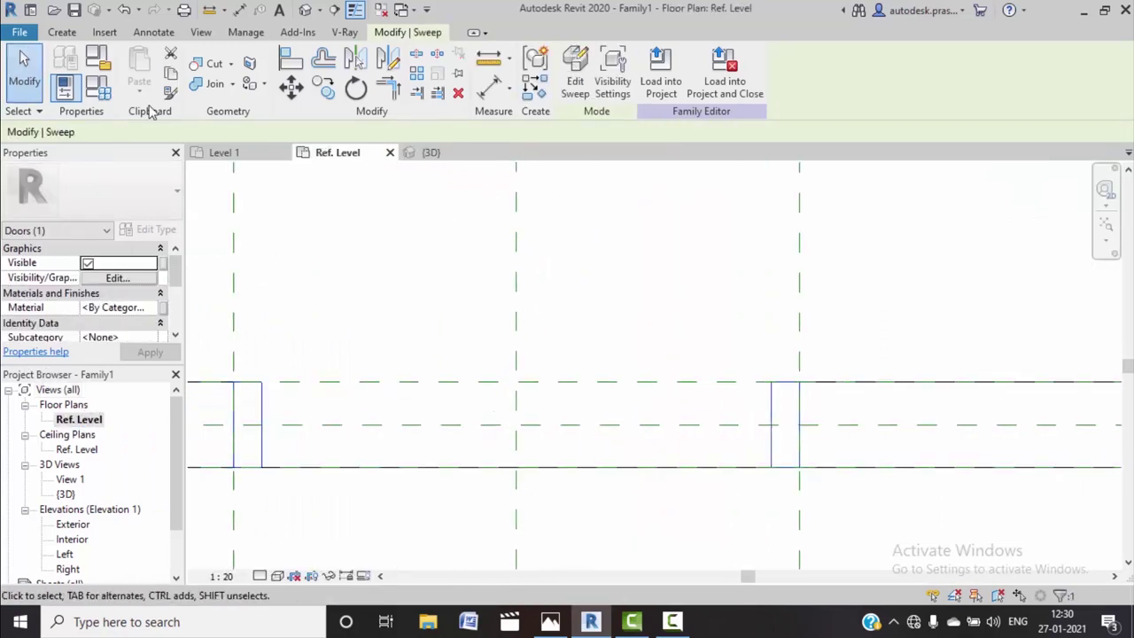
click(62, 32)
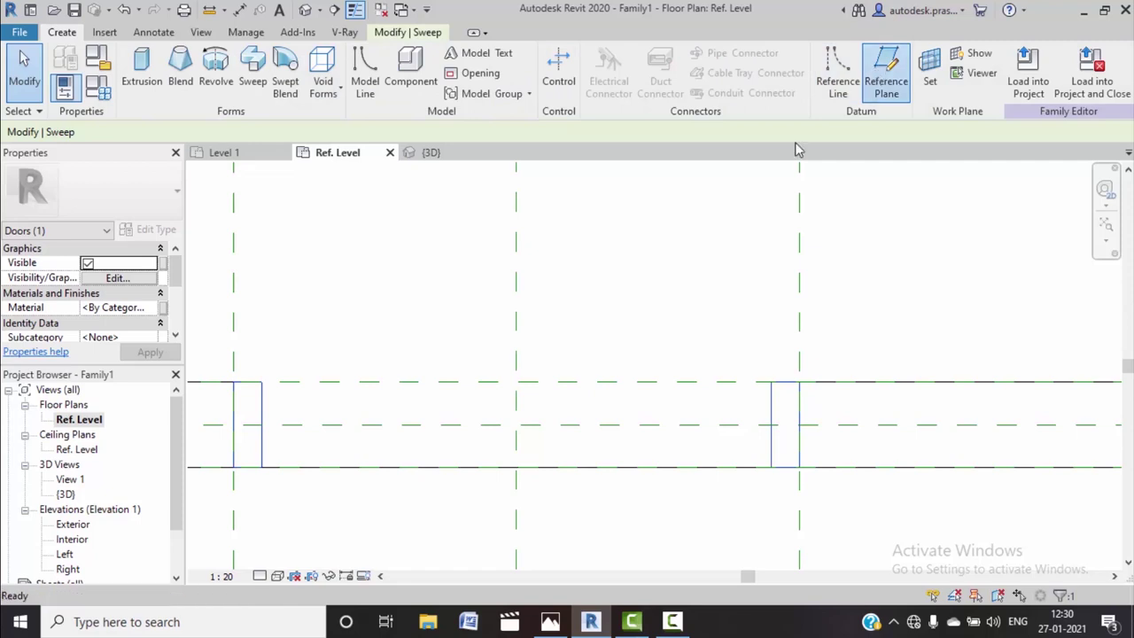
click(234, 412)
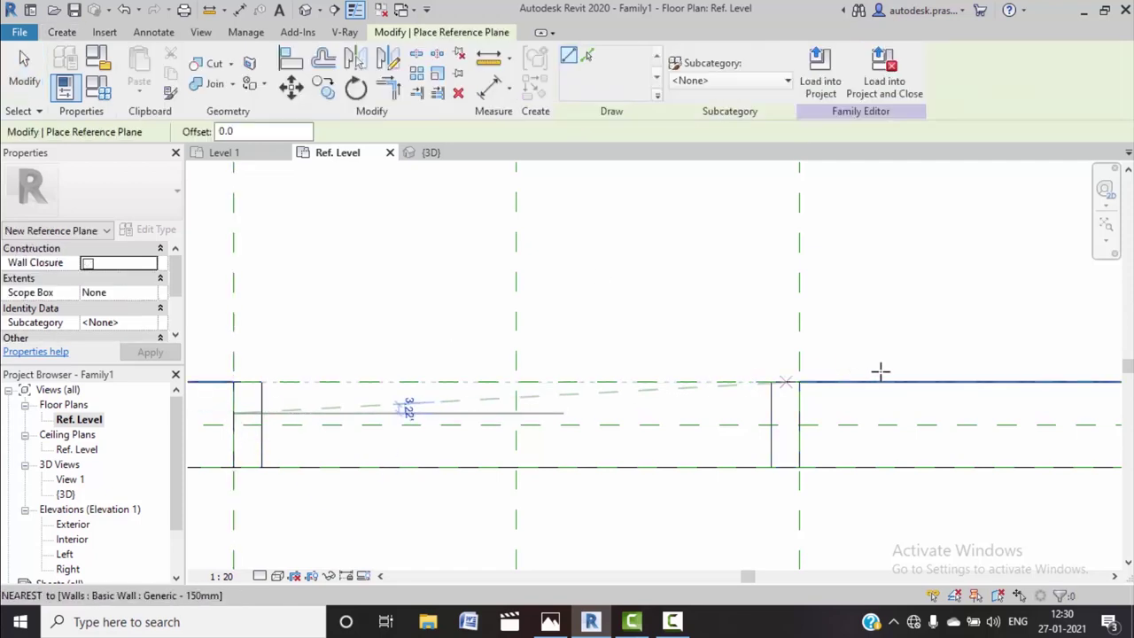
click(871, 412)
right_click(871, 272)
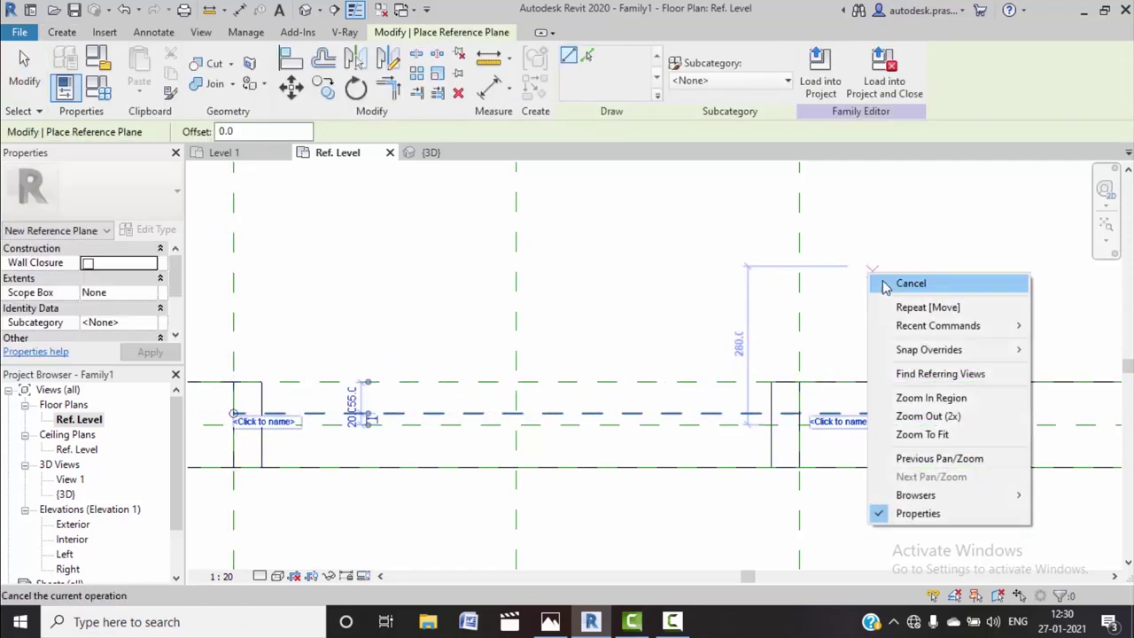
click(886, 285)
scroll(231, 391, up, 1)
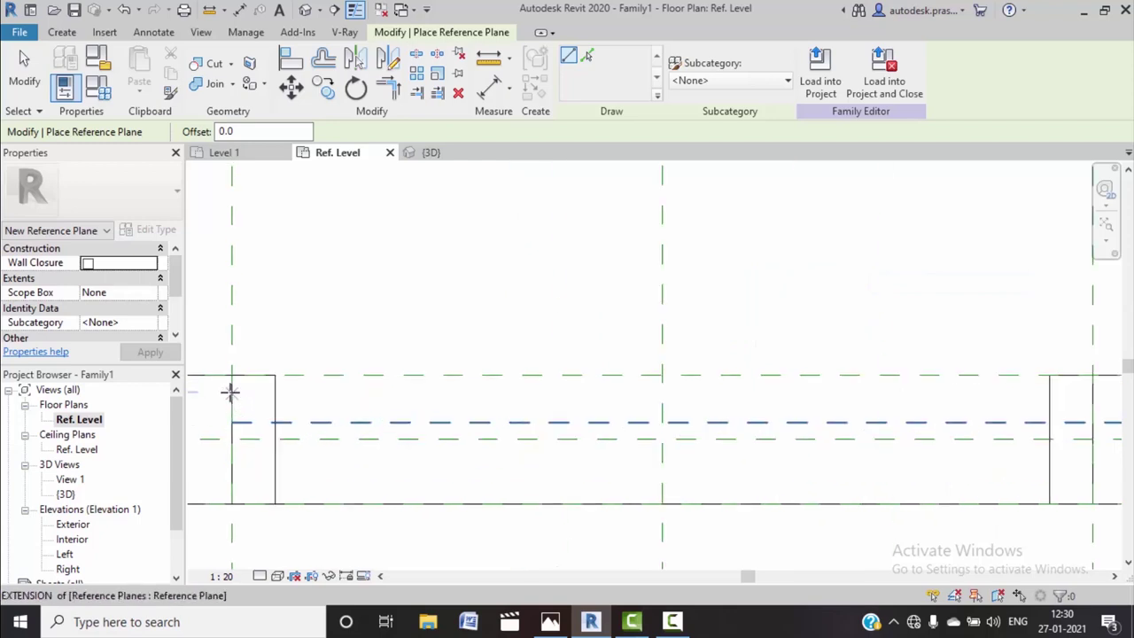
scroll(475, 435, down, 1)
scroll(479, 435, down, 1)
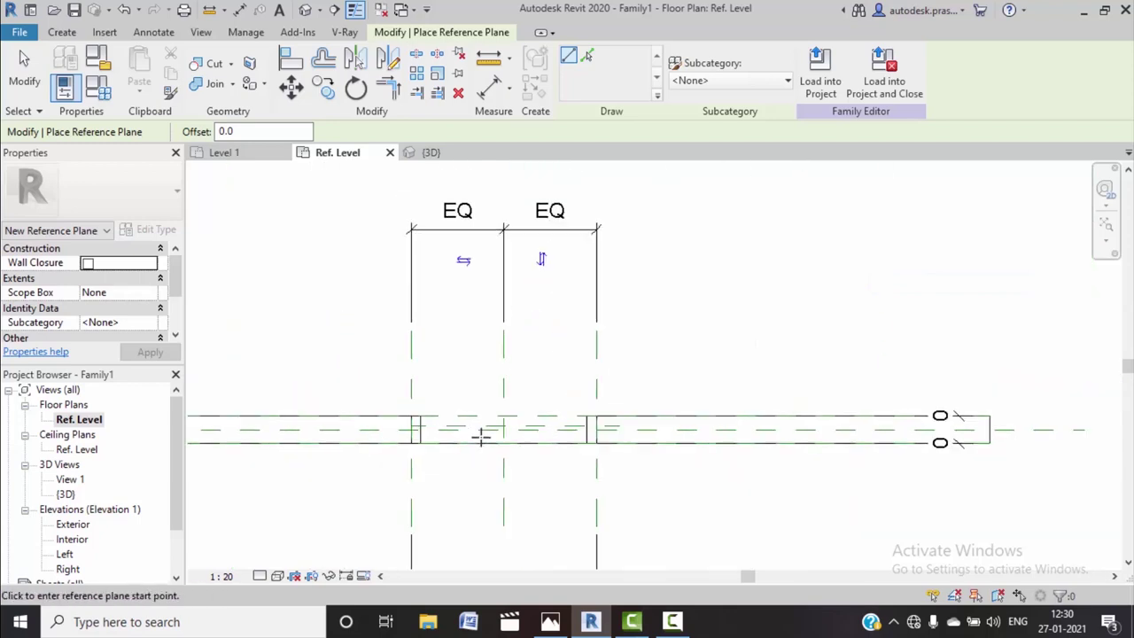
scroll(482, 435, down, 1)
scroll(365, 381, down, 1)
scroll(417, 433, up, 1)
scroll(392, 417, up, 1)
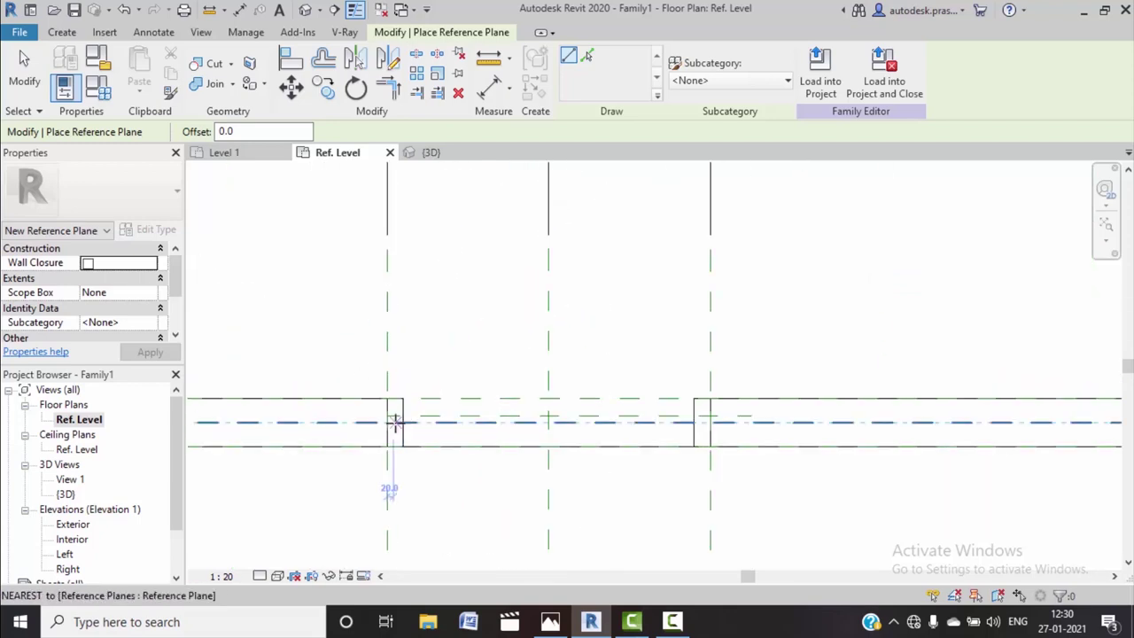
scroll(395, 409, up, 1)
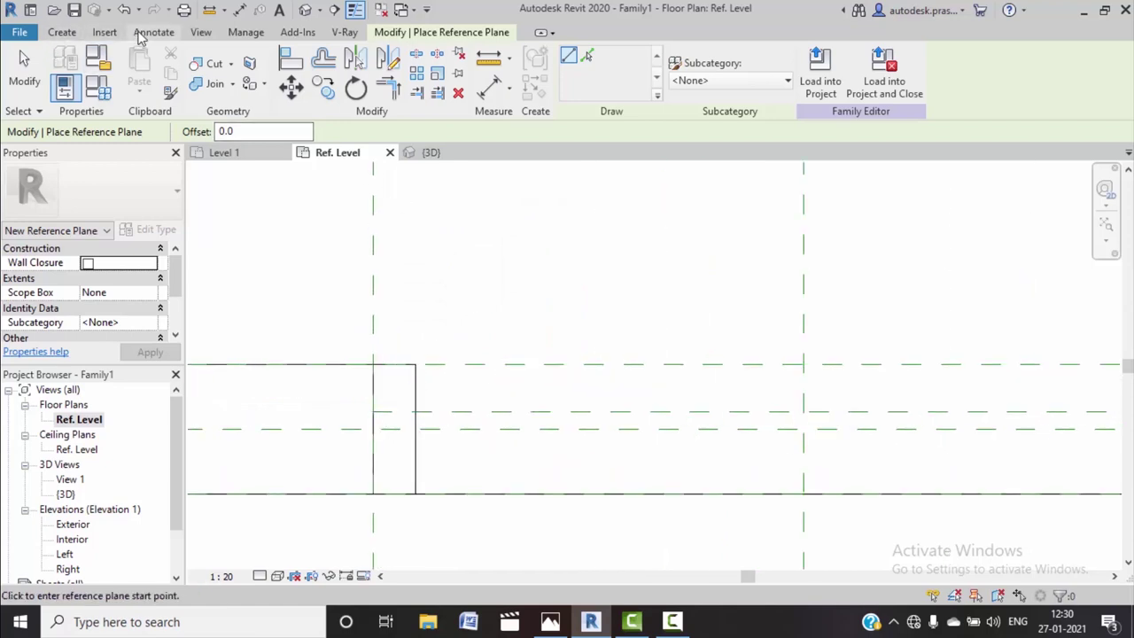
Add an aligned 55 dimension between the exterior plane and the new reference plane
click(69, 62)
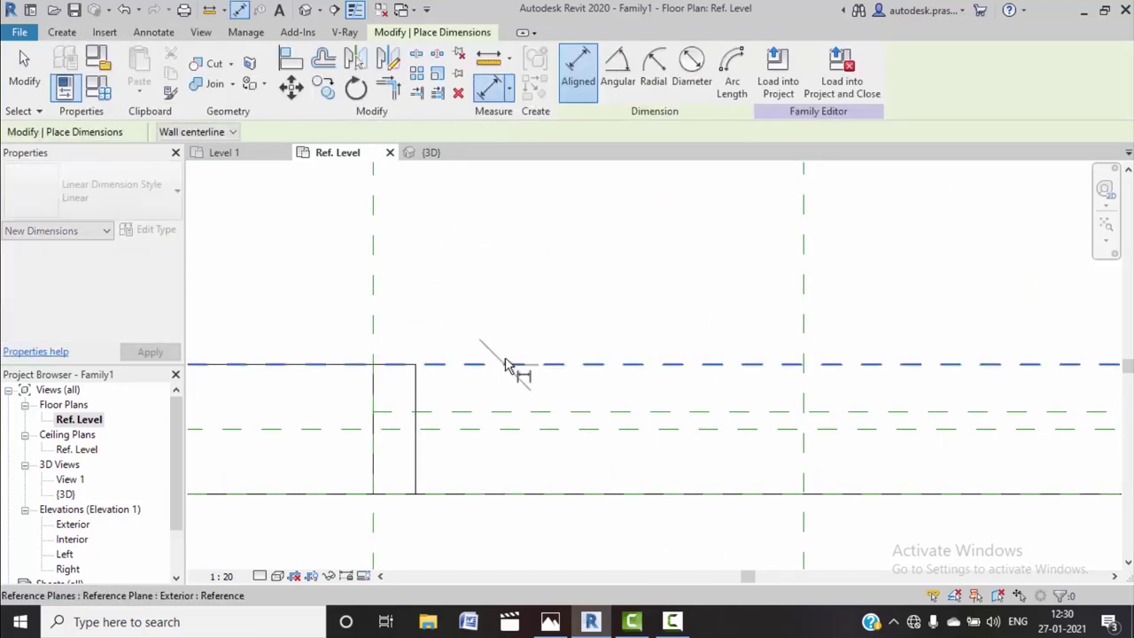
scroll(518, 418, down, 1)
scroll(542, 413, down, 1)
scroll(537, 405, down, 2)
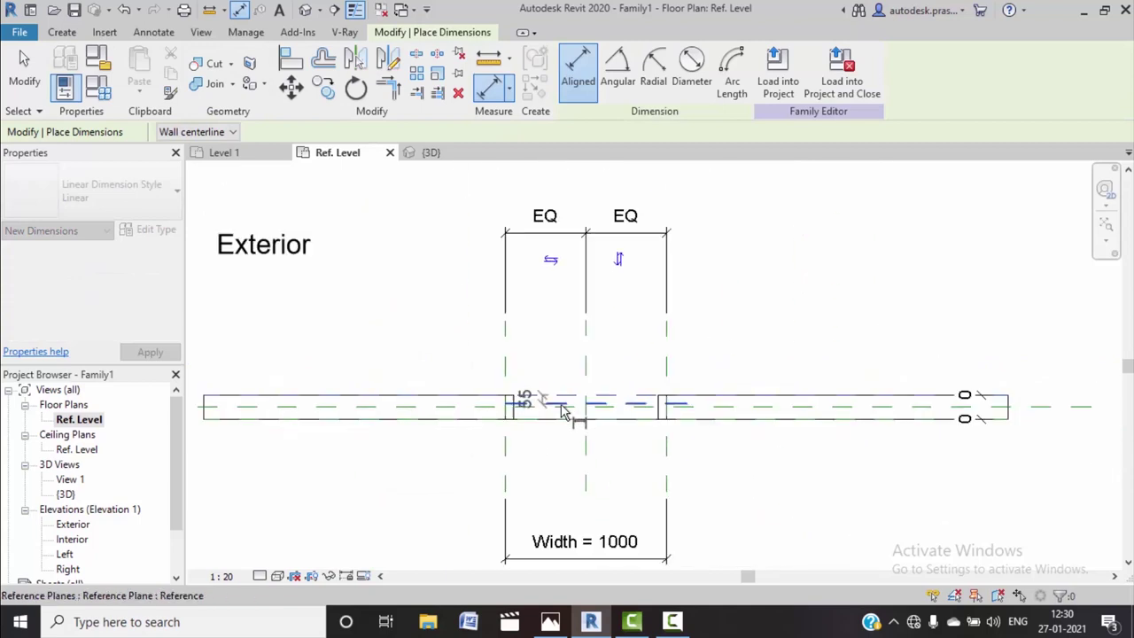
middle_drag(646, 406, 556, 403)
right_click(855, 289)
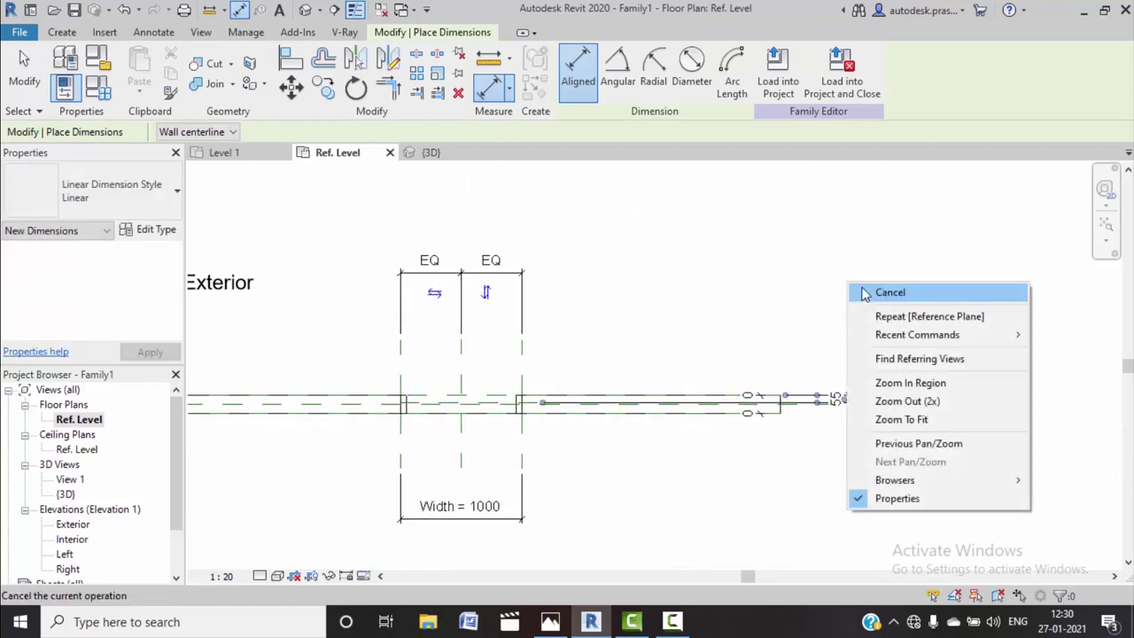
click(866, 296)
click(875, 306)
click(846, 398)
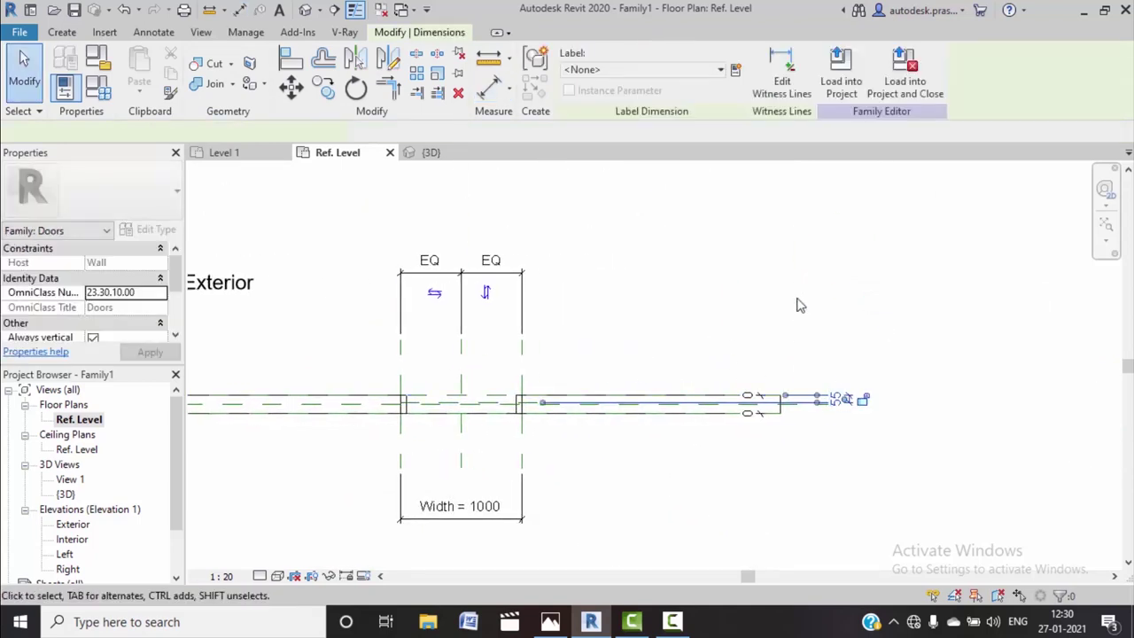
Label the 55 dimension with a new parameter named 'thichness of panel'
click(735, 71)
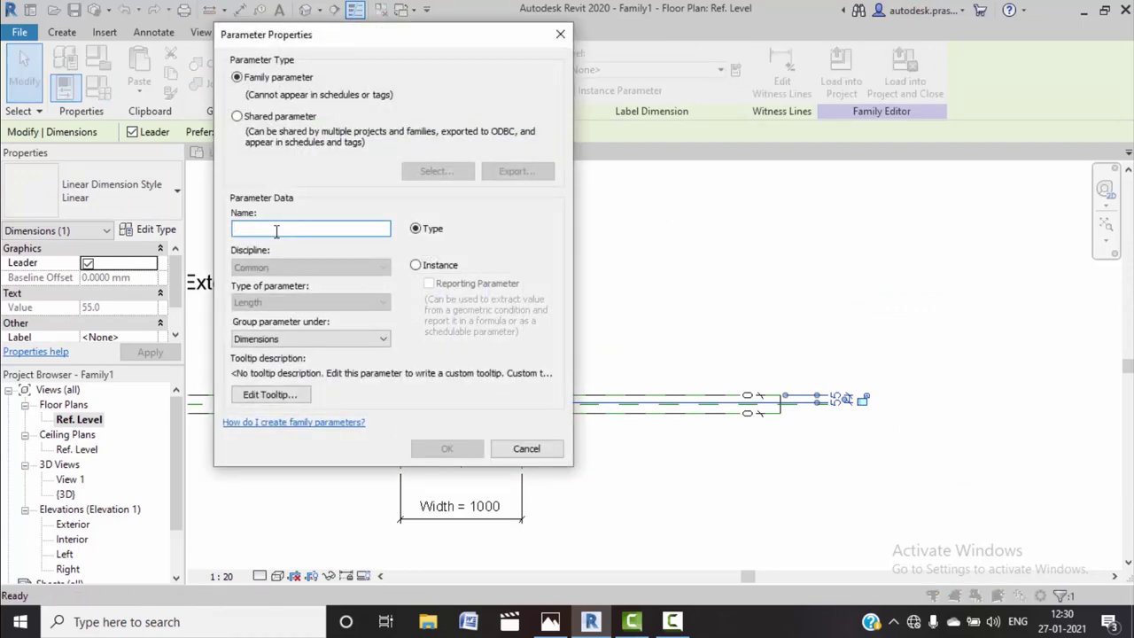
text(thickness of panel)
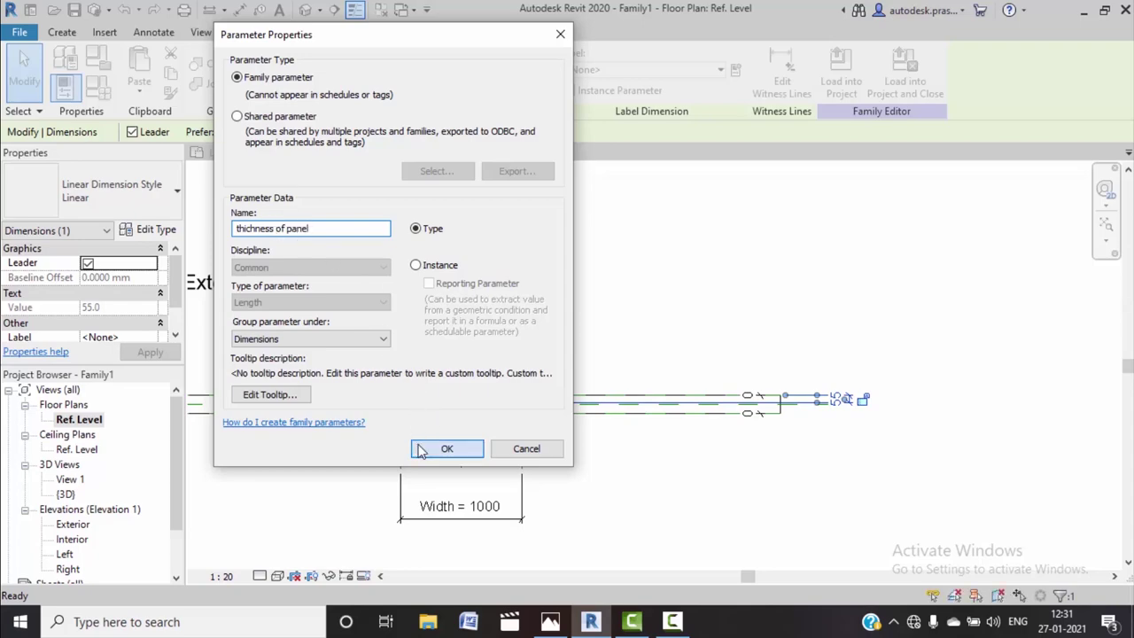
click(447, 449)
Change thichness of panel from 55 to 20 in Family Types and apply it
click(640, 327)
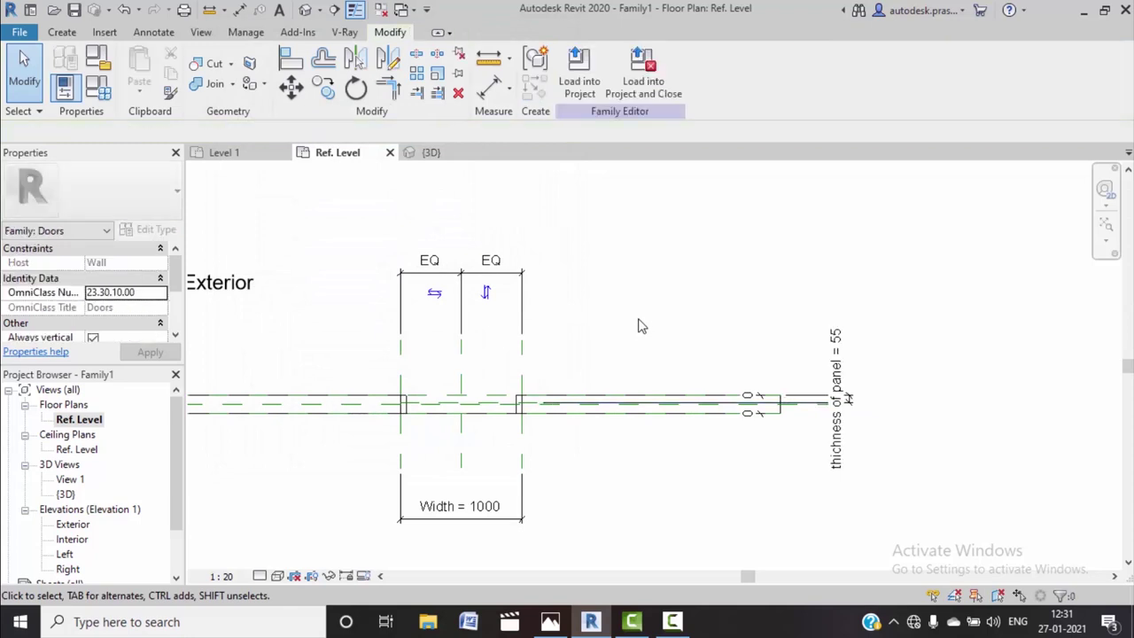
scroll(505, 397, up, 2)
scroll(426, 404, up, 1)
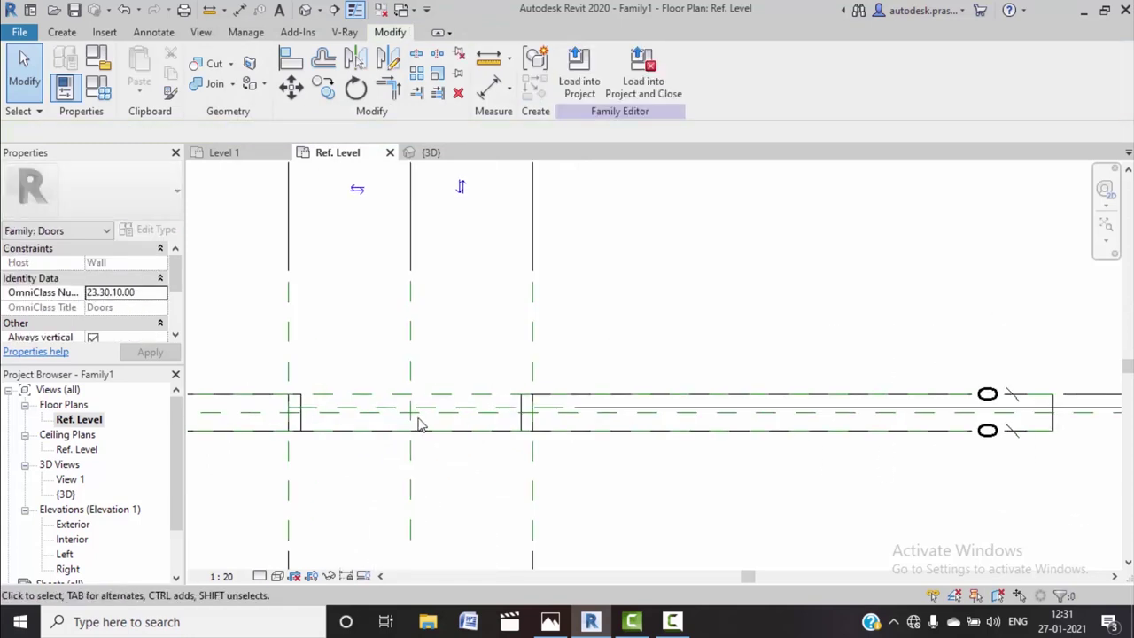
scroll(417, 403, down, 2)
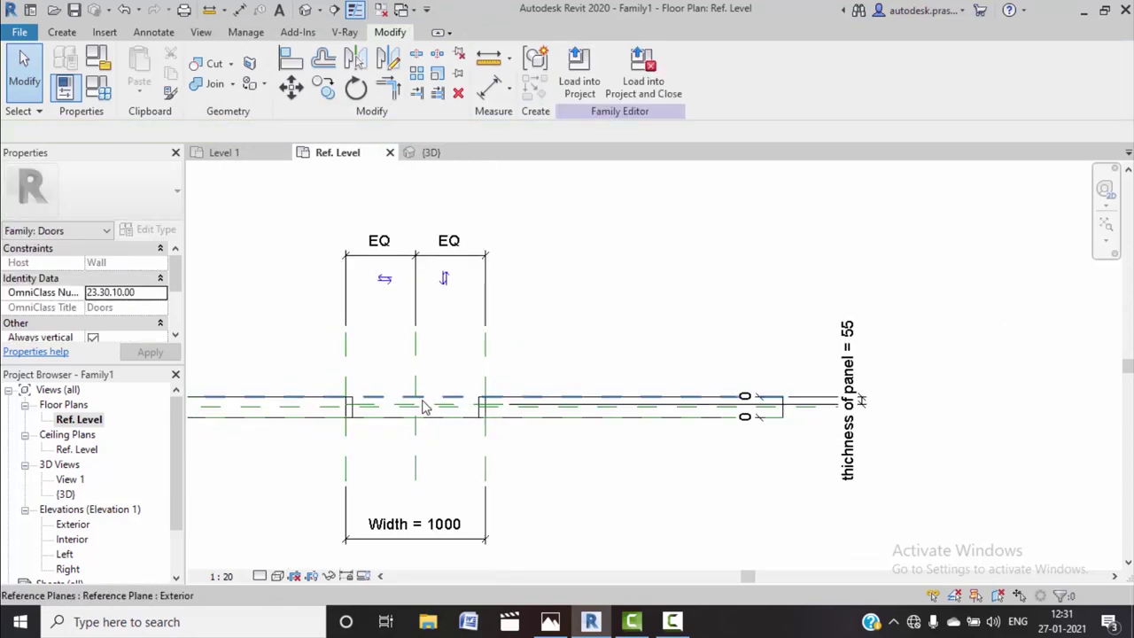
scroll(415, 403, down, 1)
click(71, 84)
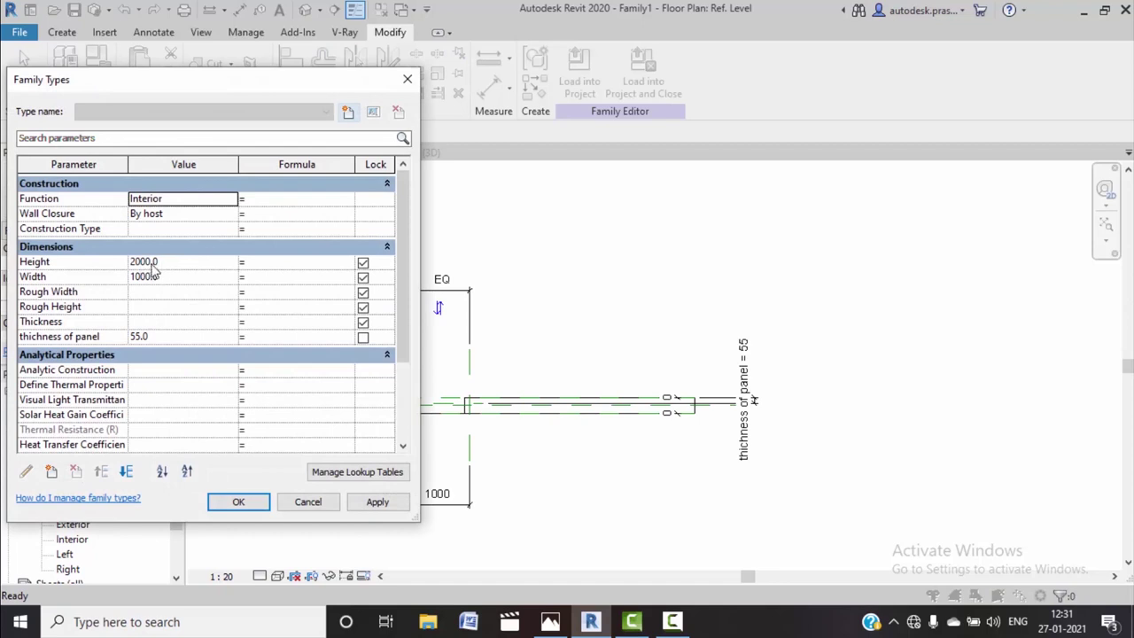
click(169, 338)
text(20)
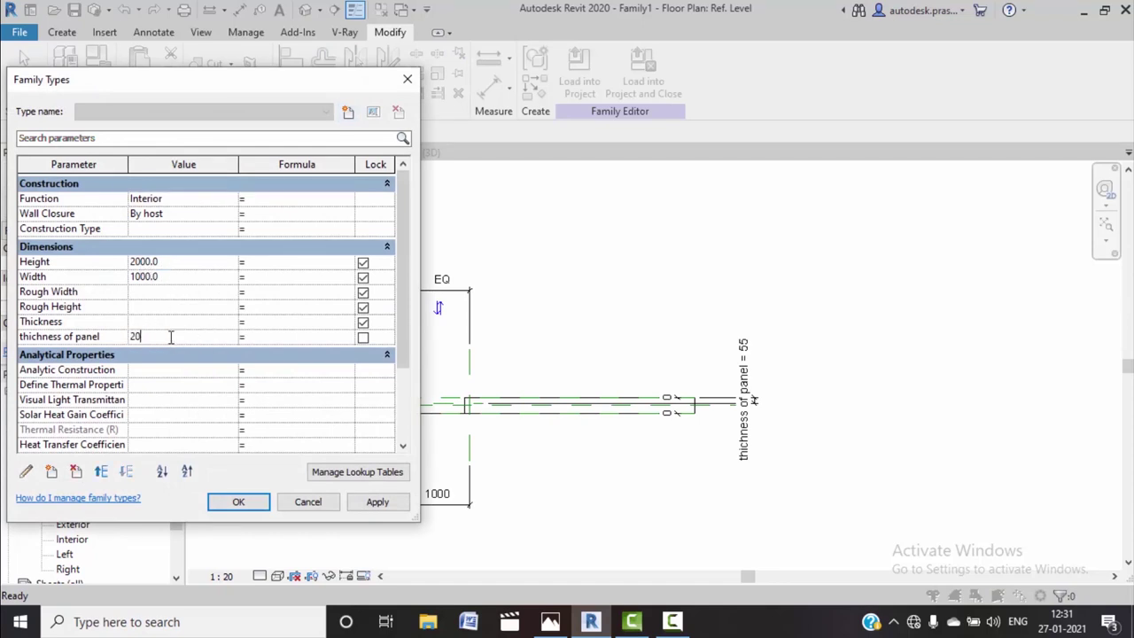
click(369, 502)
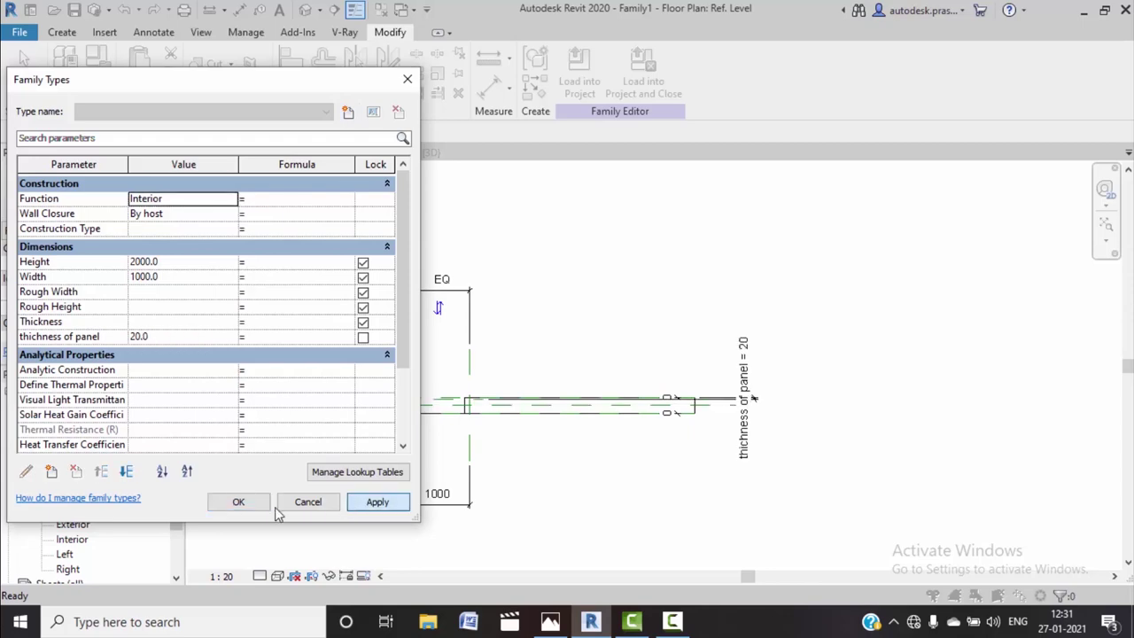
click(239, 502)
scroll(393, 402, up, 3)
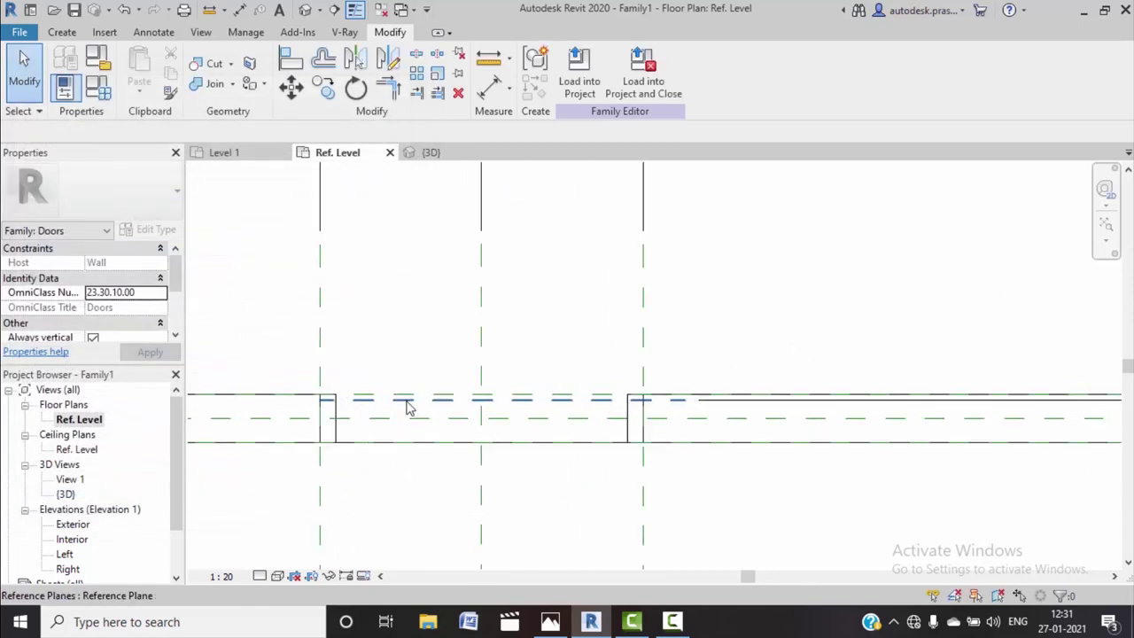
scroll(410, 404, up, 1)
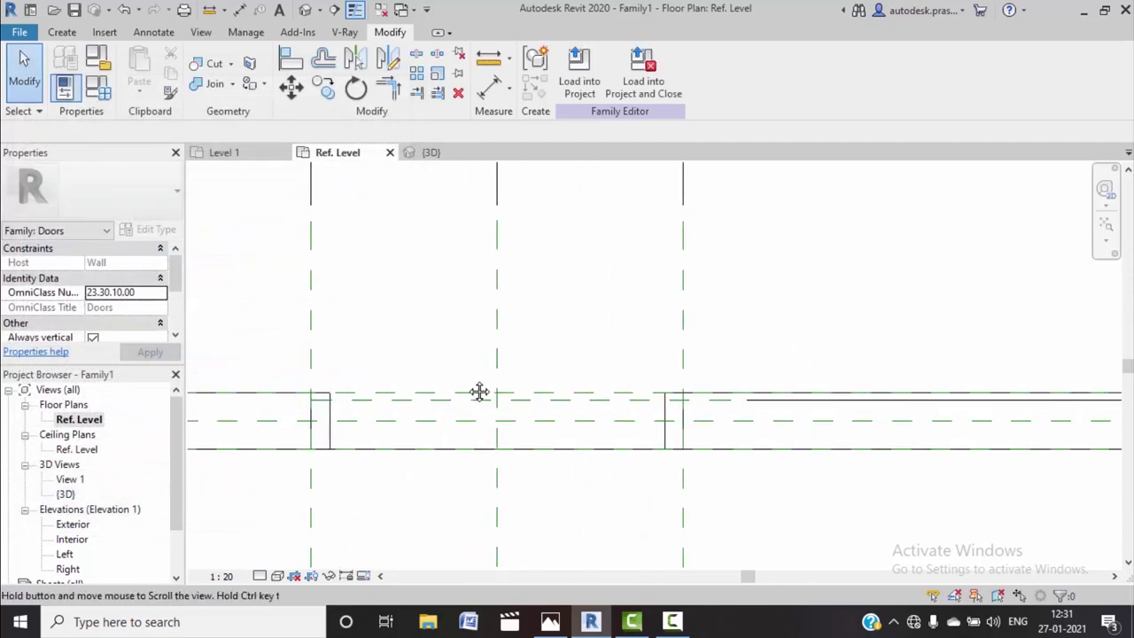
middle_drag(481, 392, 423, 392)
scroll(423, 393, up, 2)
Sketch a rectangle across the door opening as a new 250-deep solid extrusion and finish it
click(62, 32)
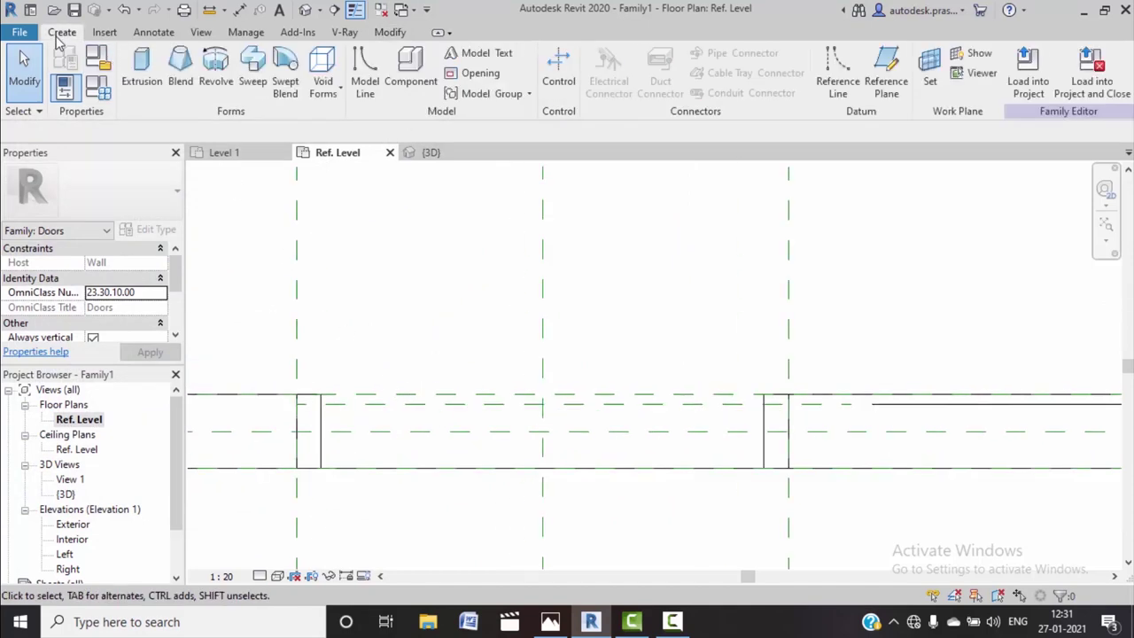
click(142, 66)
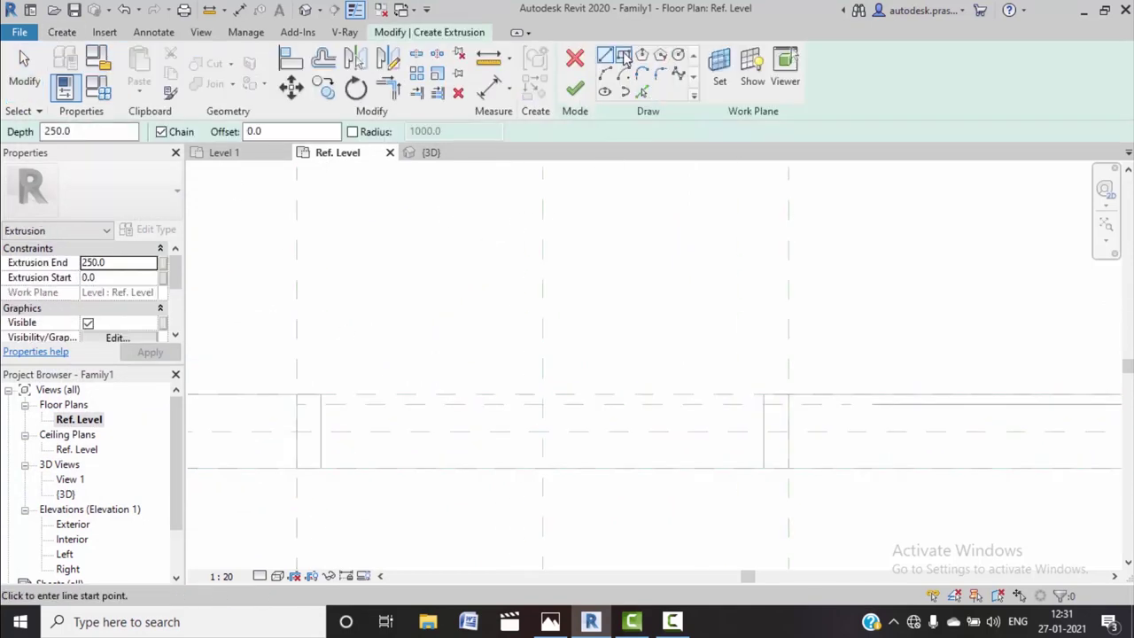
click(624, 55)
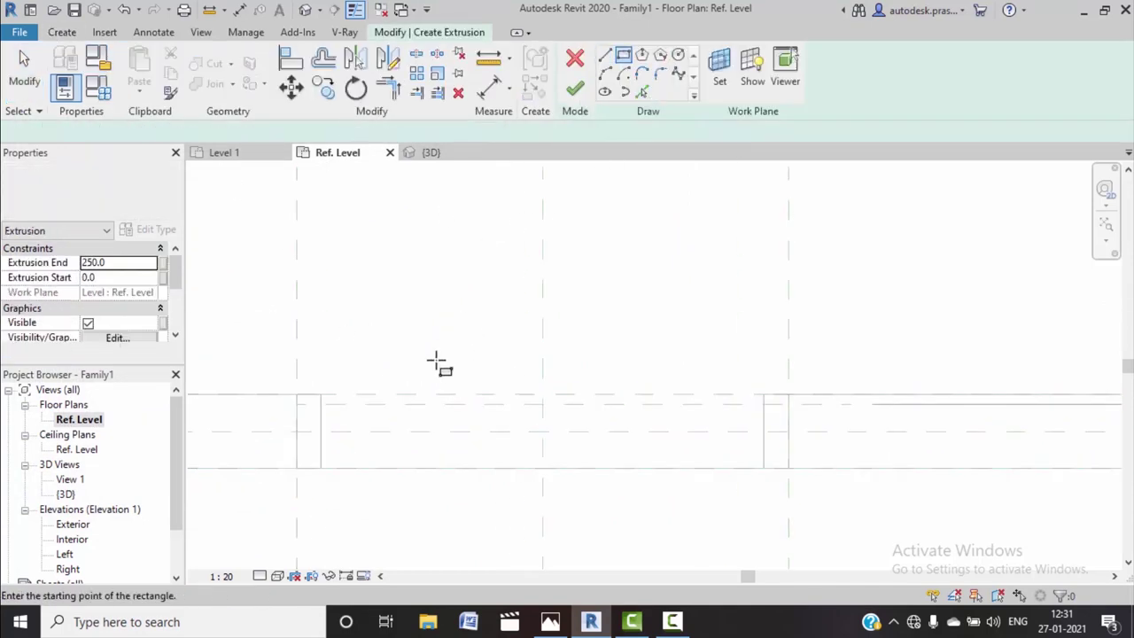
click(297, 393)
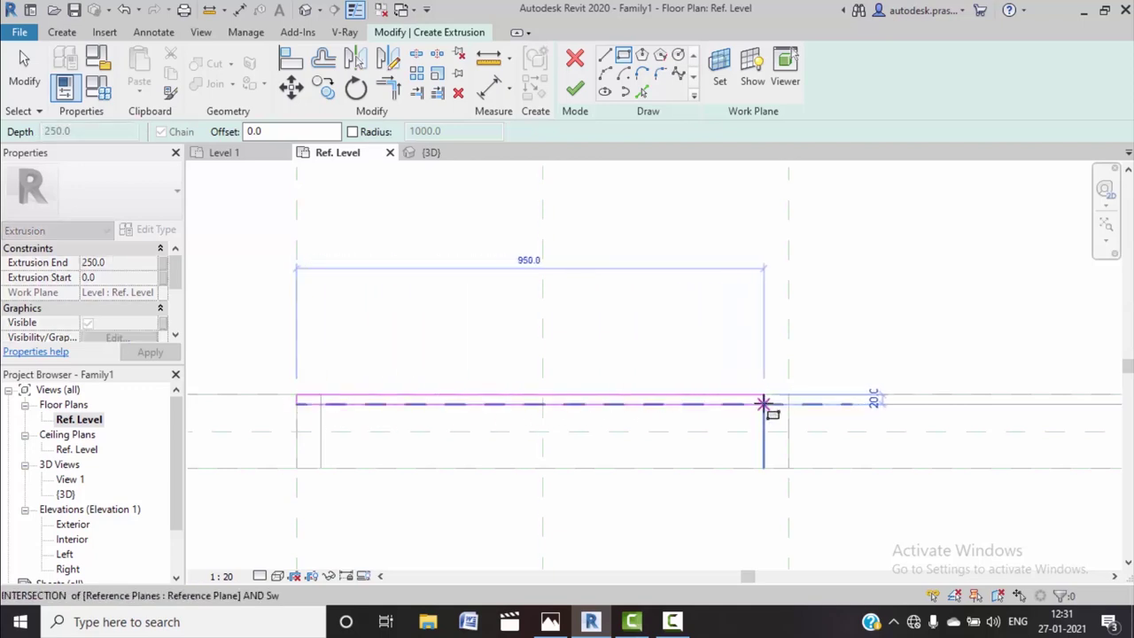
click(764, 404)
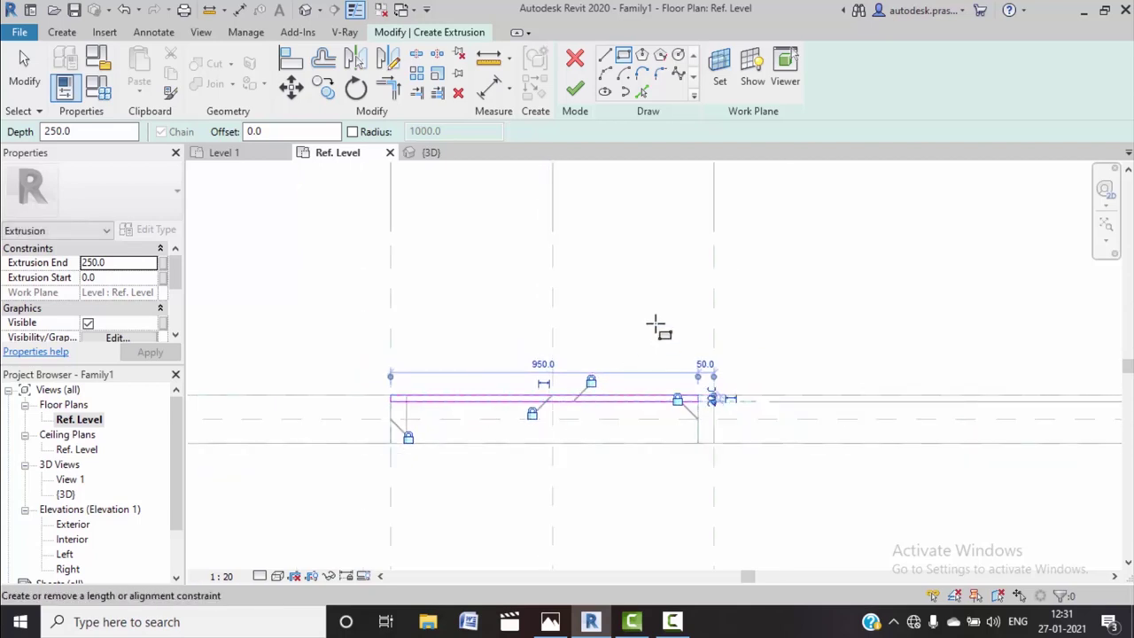
click(575, 89)
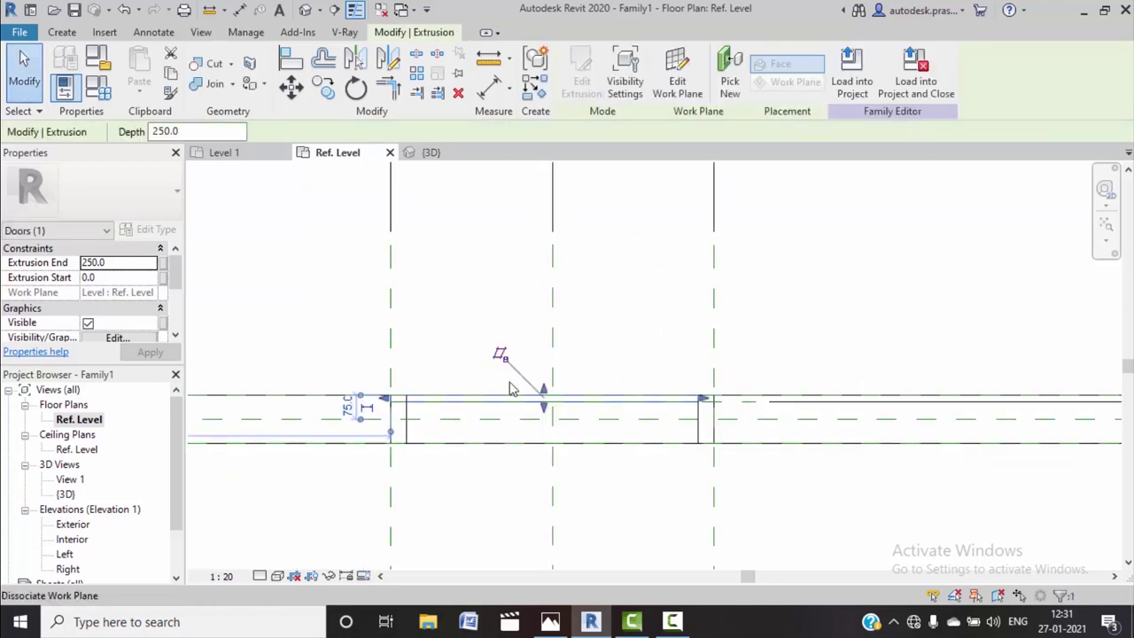
scroll(507, 378, down, 3)
In the Exterior elevation, stretch the new extrusion's top up to the door-head reference plane
scroll(106, 532, down, 2)
double_click(75, 496)
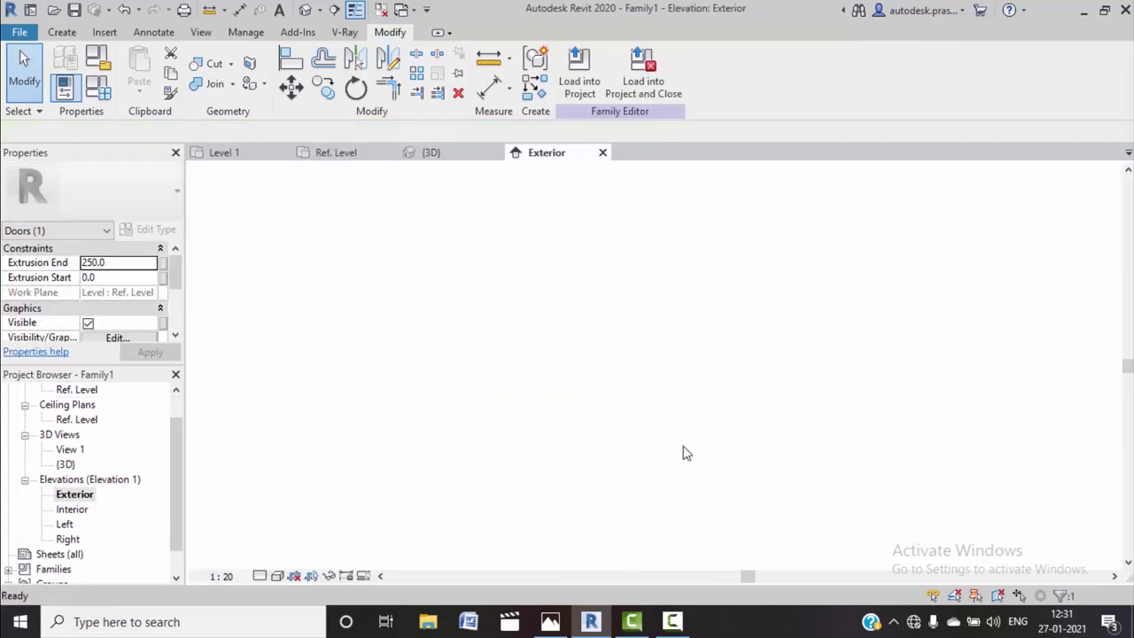
scroll(603, 530, up, 2)
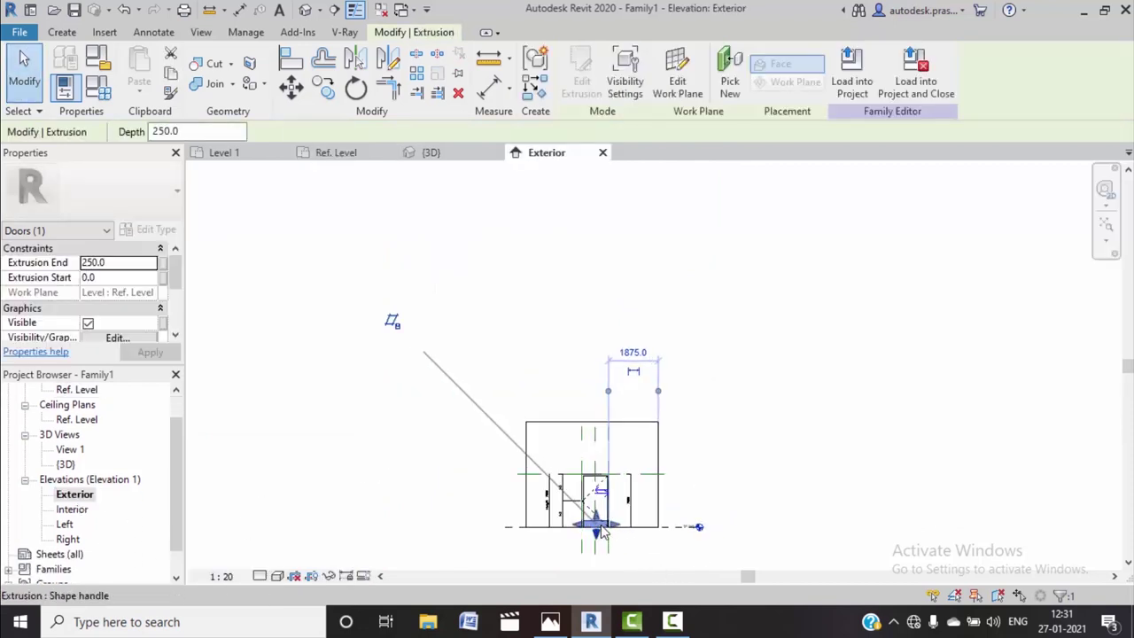
scroll(595, 523, up, 2)
scroll(582, 531, up, 1)
drag(577, 533, 578, 321)
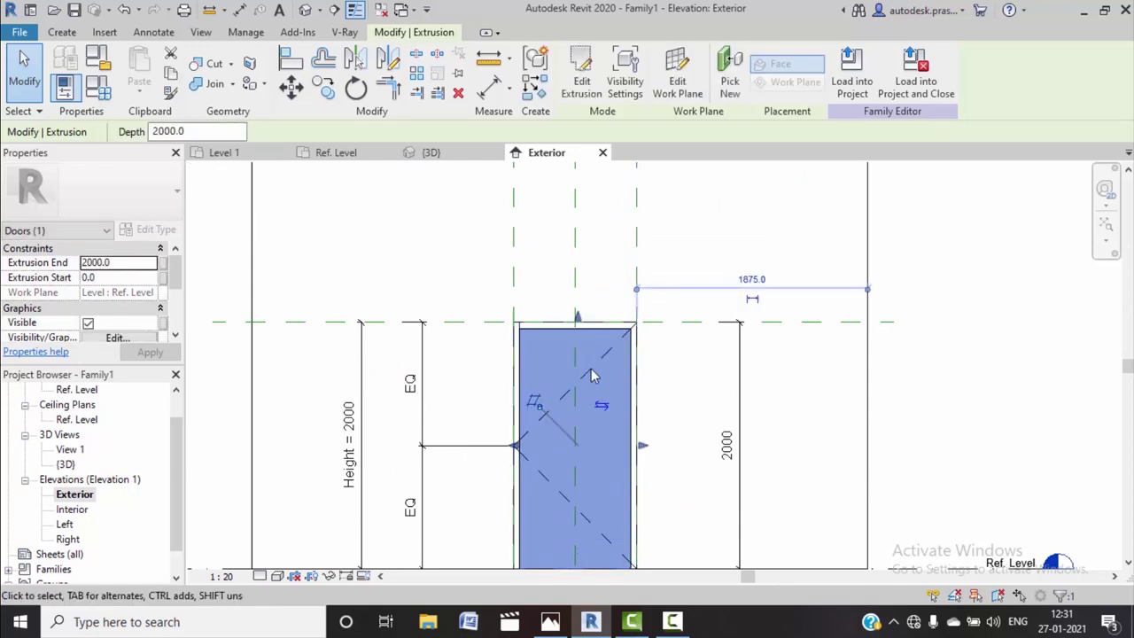
drag(577, 319, 577, 330)
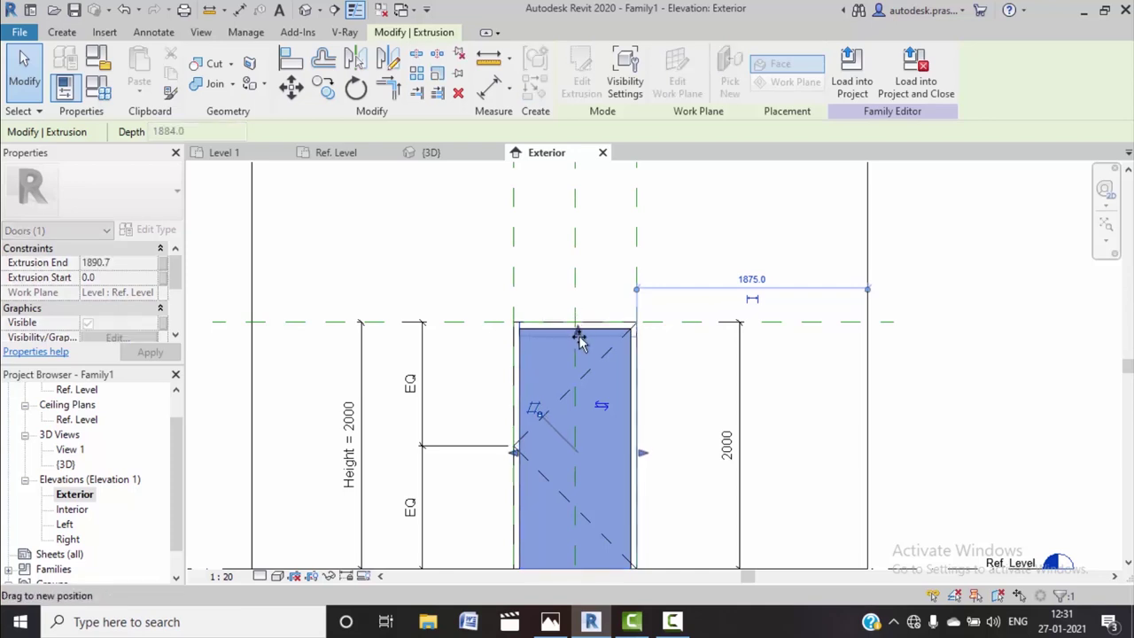
Align the extrusion's top edge to the 2000 door-head plane and compare with the reference photo
key(a)
key(l)
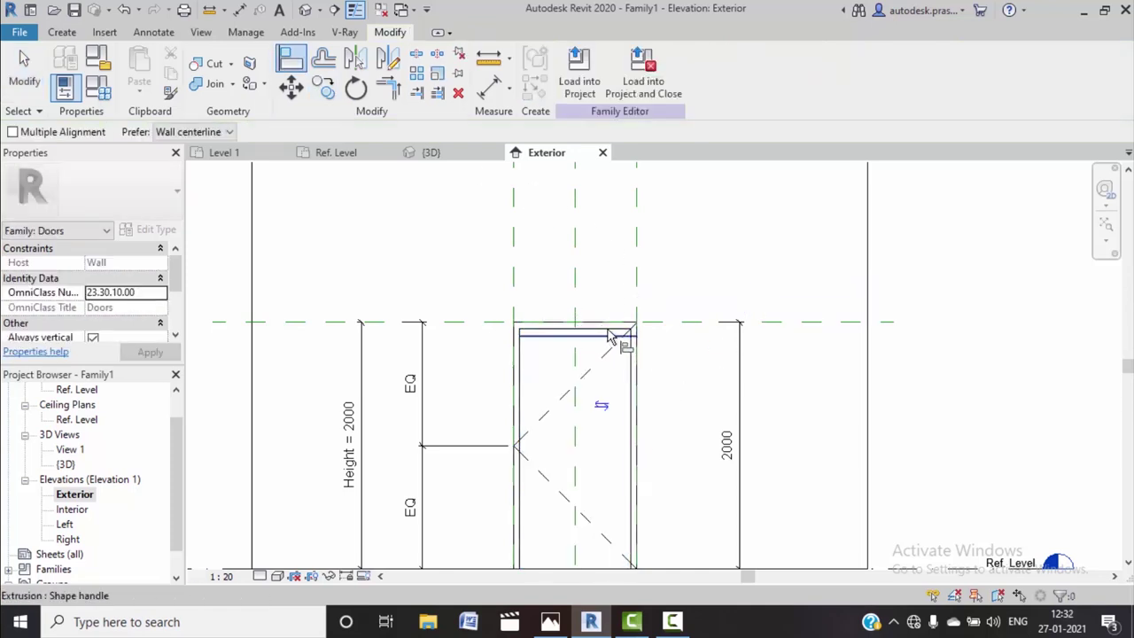
click(599, 323)
click(595, 310)
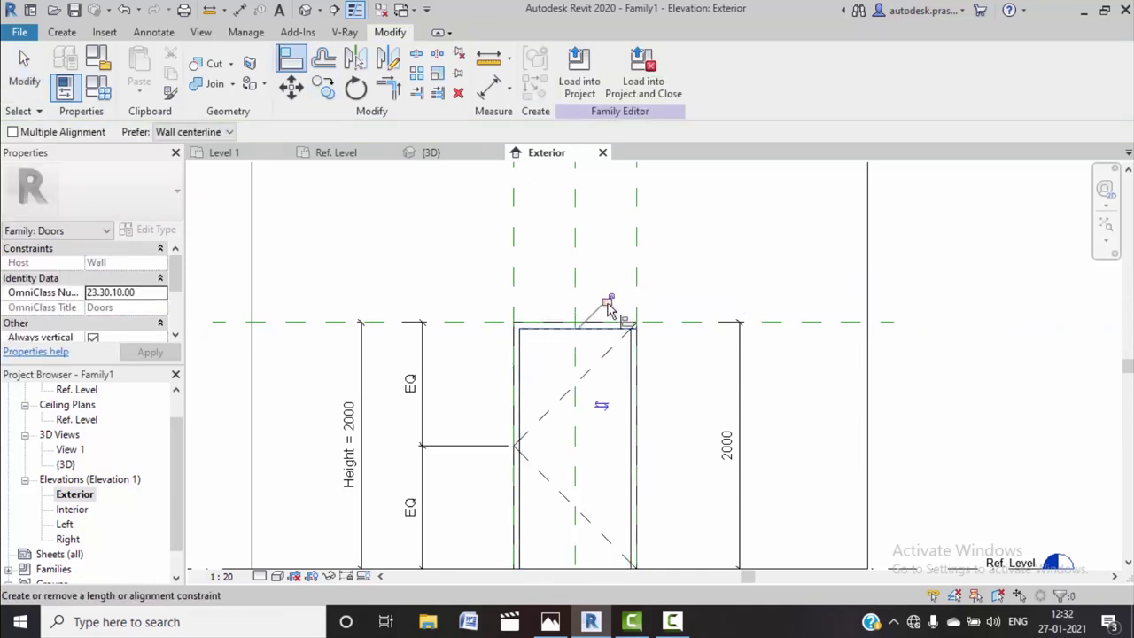
scroll(886, 506, down, 3)
middle_drag(886, 506, 799, 478)
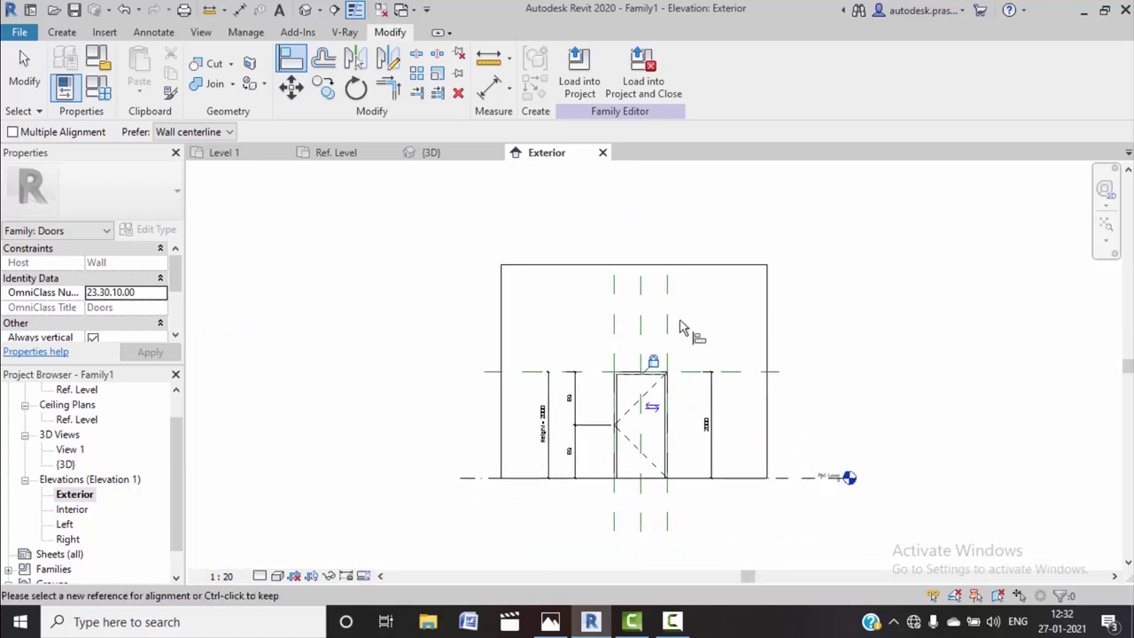
scroll(618, 426, up, 1)
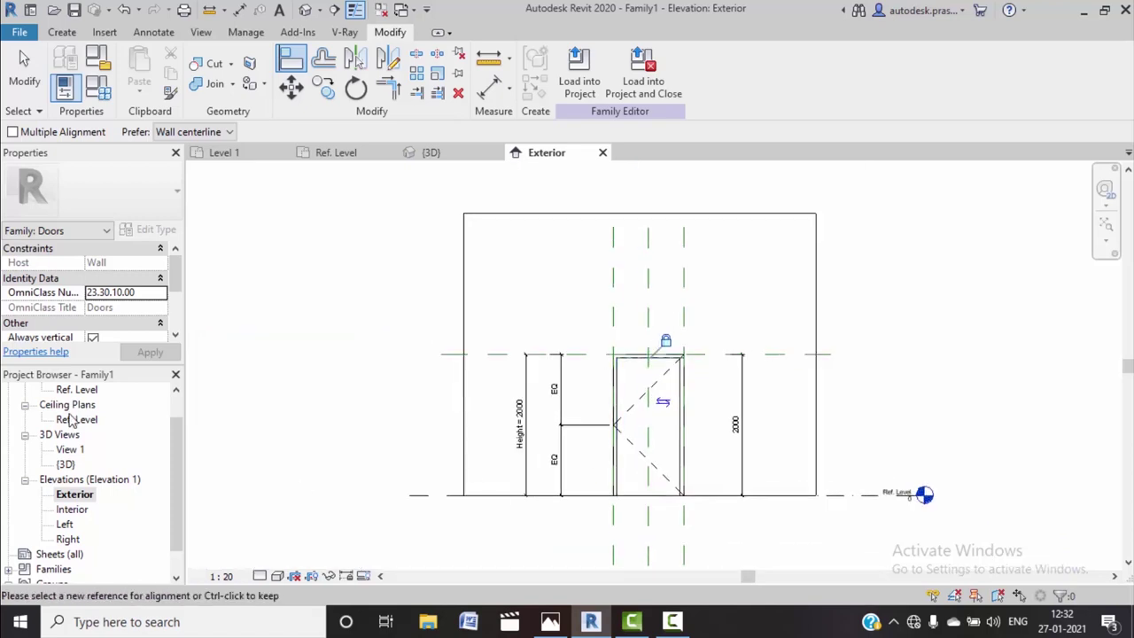
scroll(687, 430, up, 1)
scroll(686, 428, up, 1)
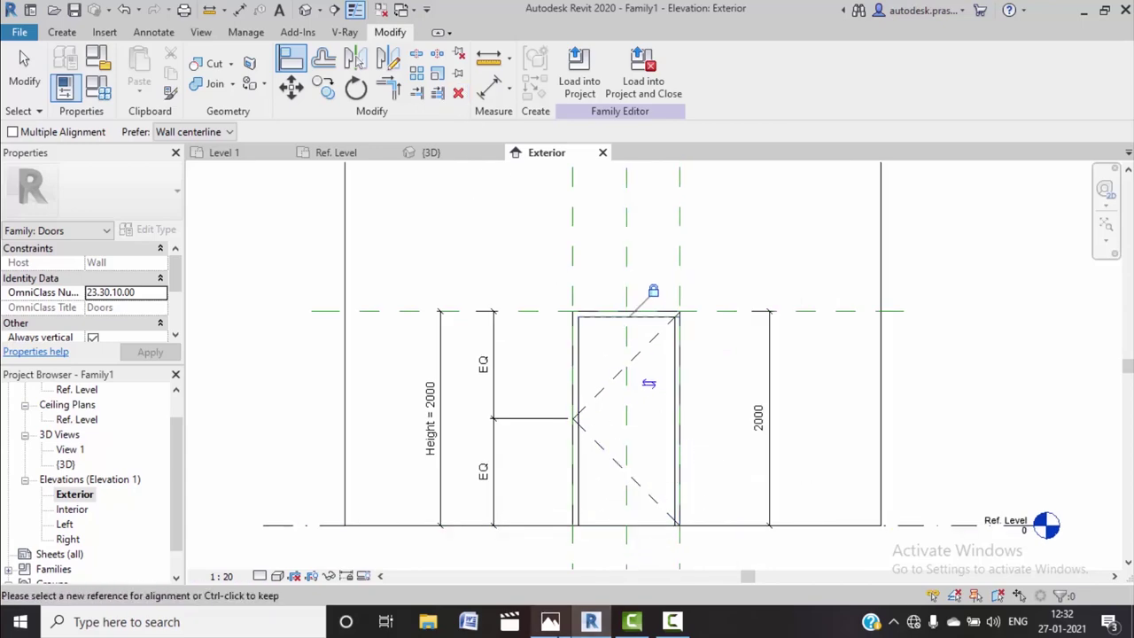
click(550, 621)
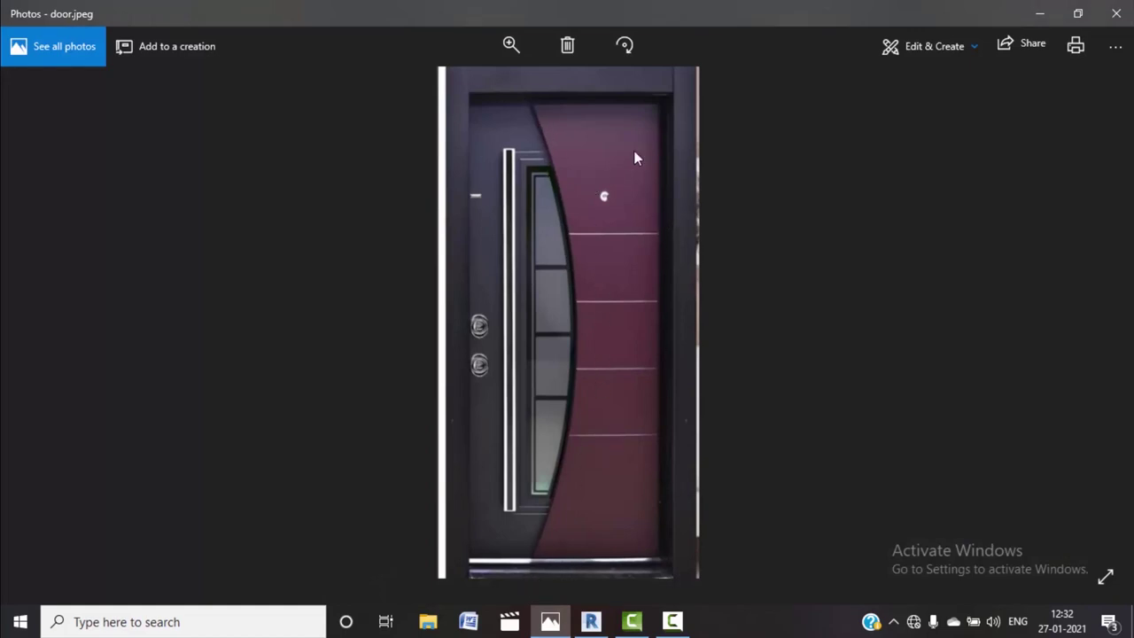
click(1033, 18)
Start a new solid extrusion using Reference Plane : Exterior as its work plane
scroll(600, 524, up, 1)
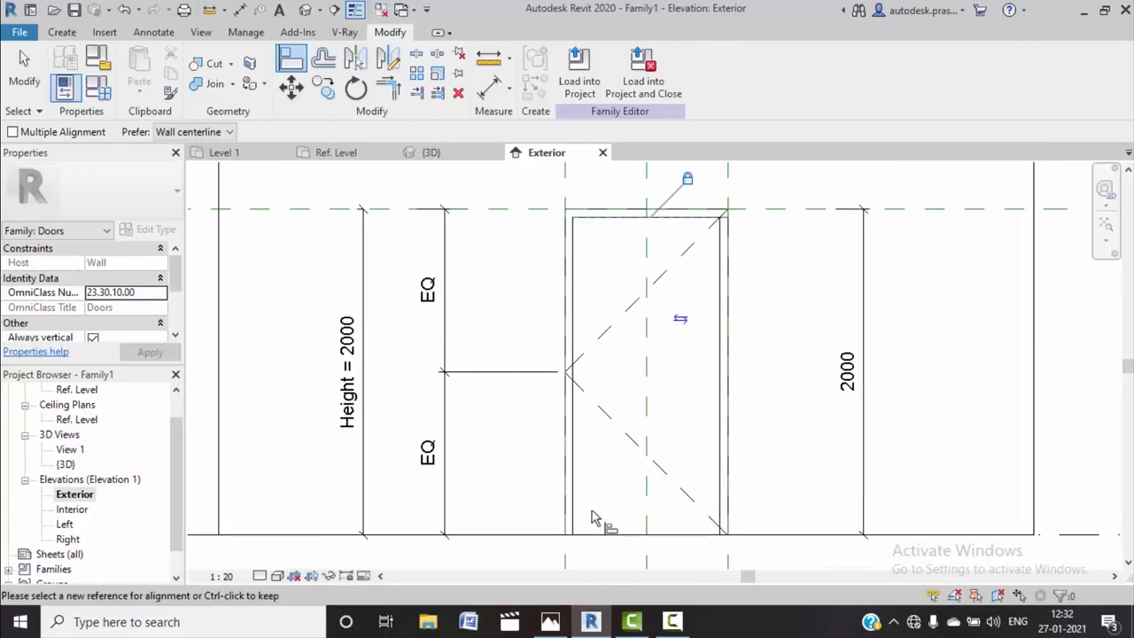
scroll(600, 528, up, 1)
scroll(682, 484, down, 3)
scroll(698, 490, down, 1)
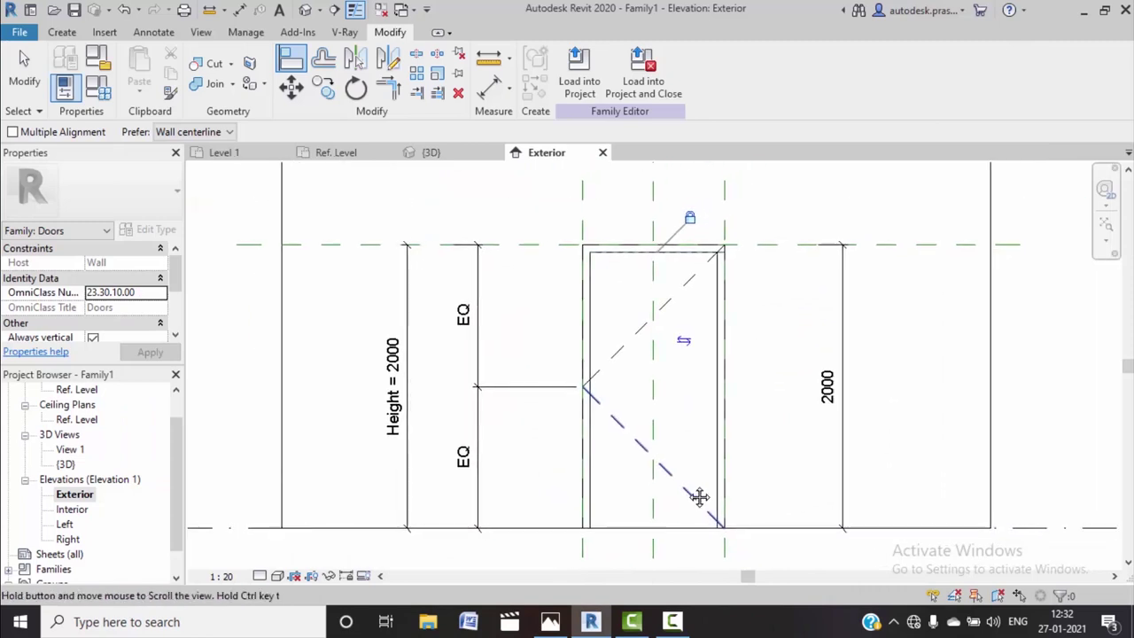
click(61, 33)
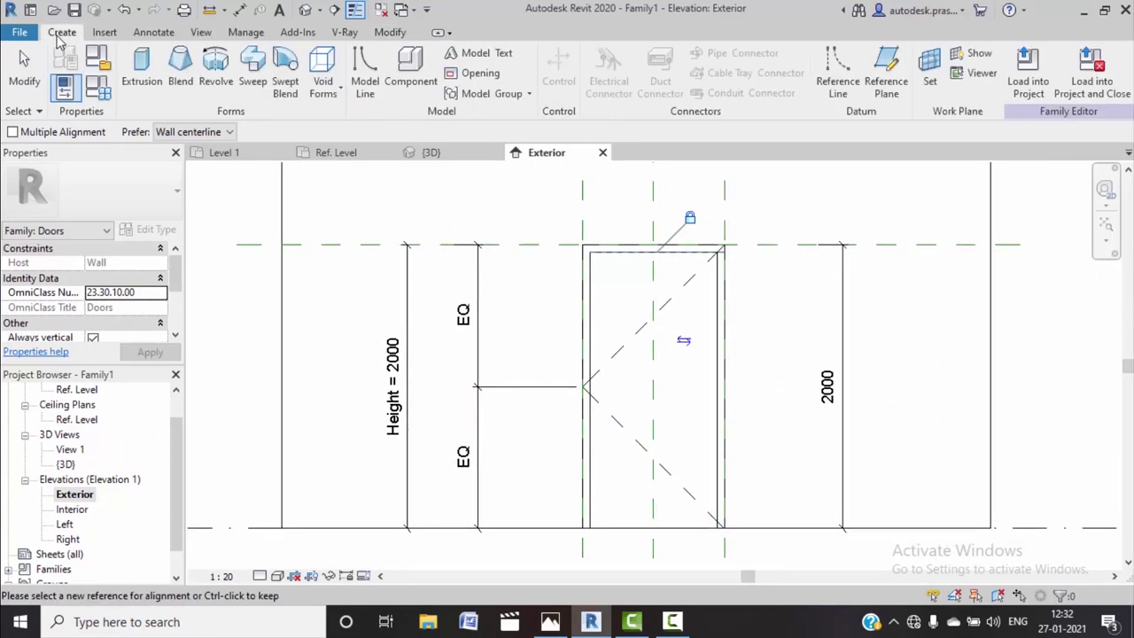
click(141, 71)
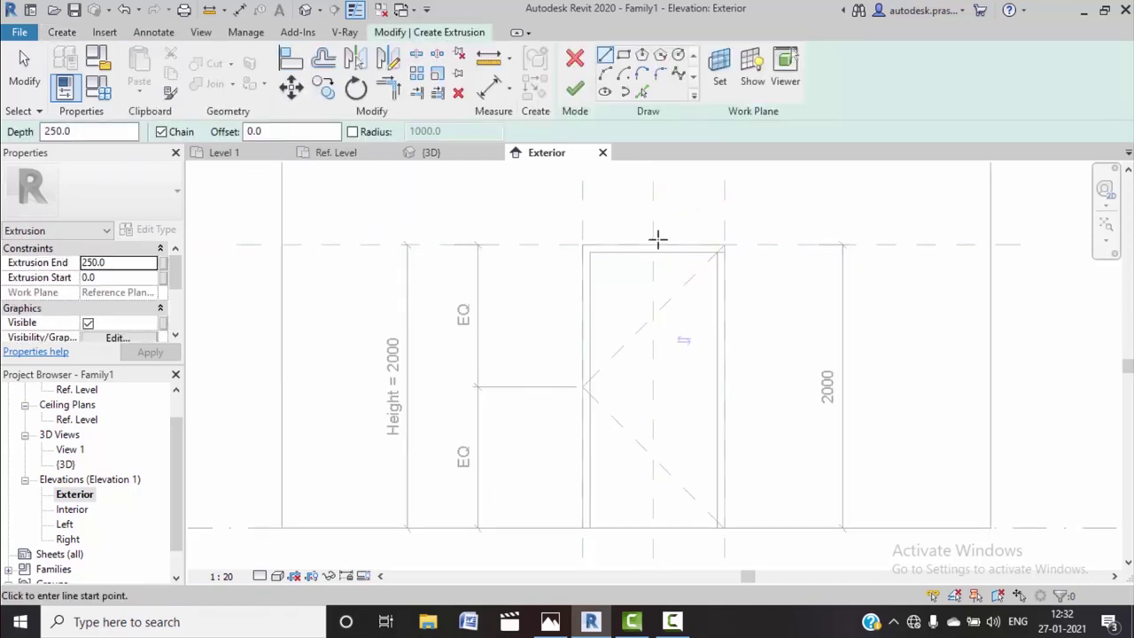
click(720, 64)
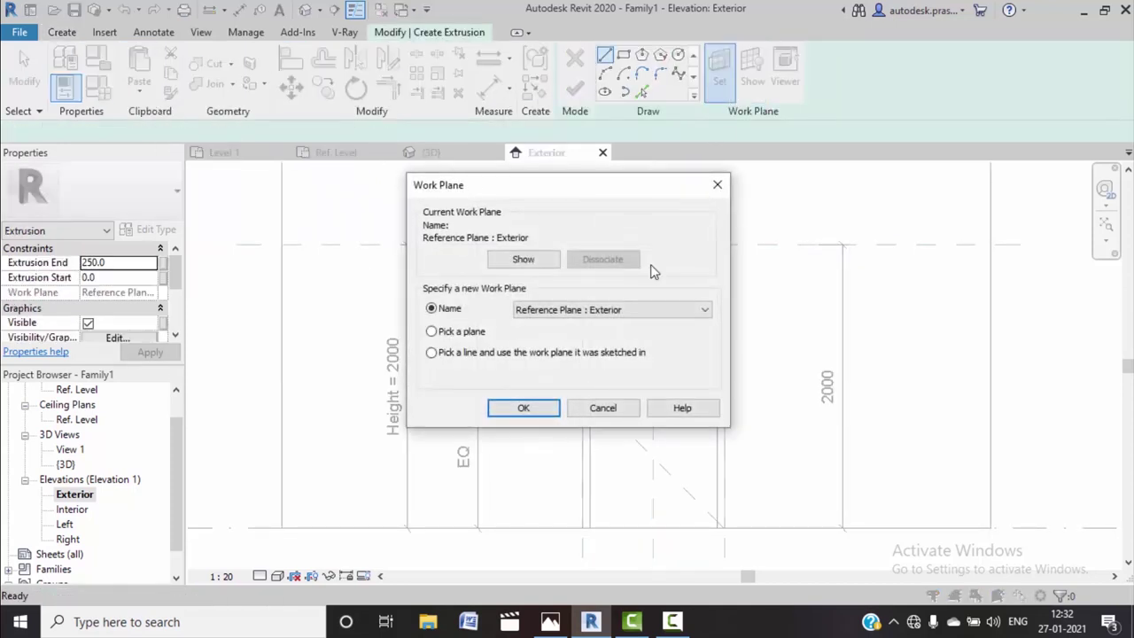
click(529, 409)
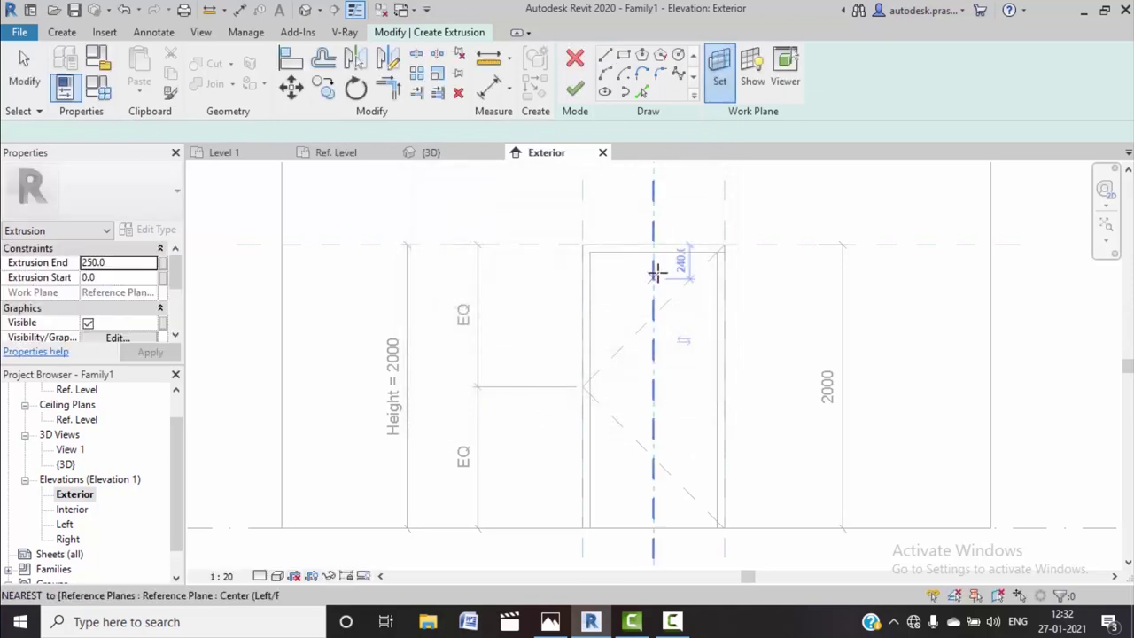
Sketch the panel's straight right edge down to Ref. Level and its bottom edge
scroll(663, 283, up, 2)
scroll(732, 235, up, 1)
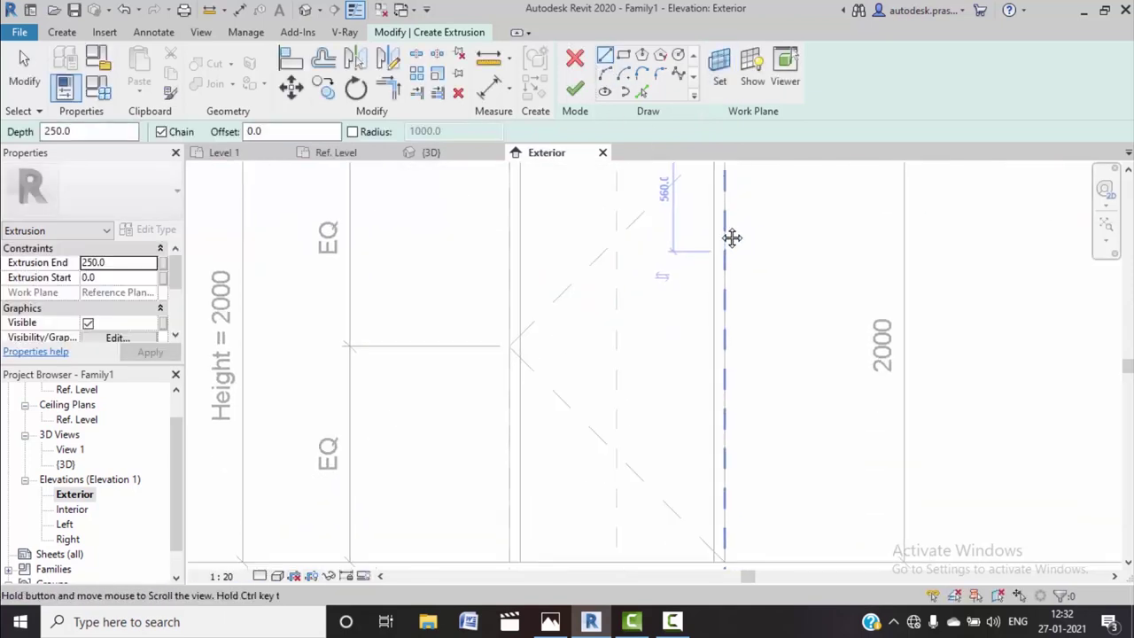
middle_drag(732, 236, 732, 207)
scroll(629, 278, down, 1)
scroll(653, 337, down, 2)
middle_drag(653, 336, 652, 342)
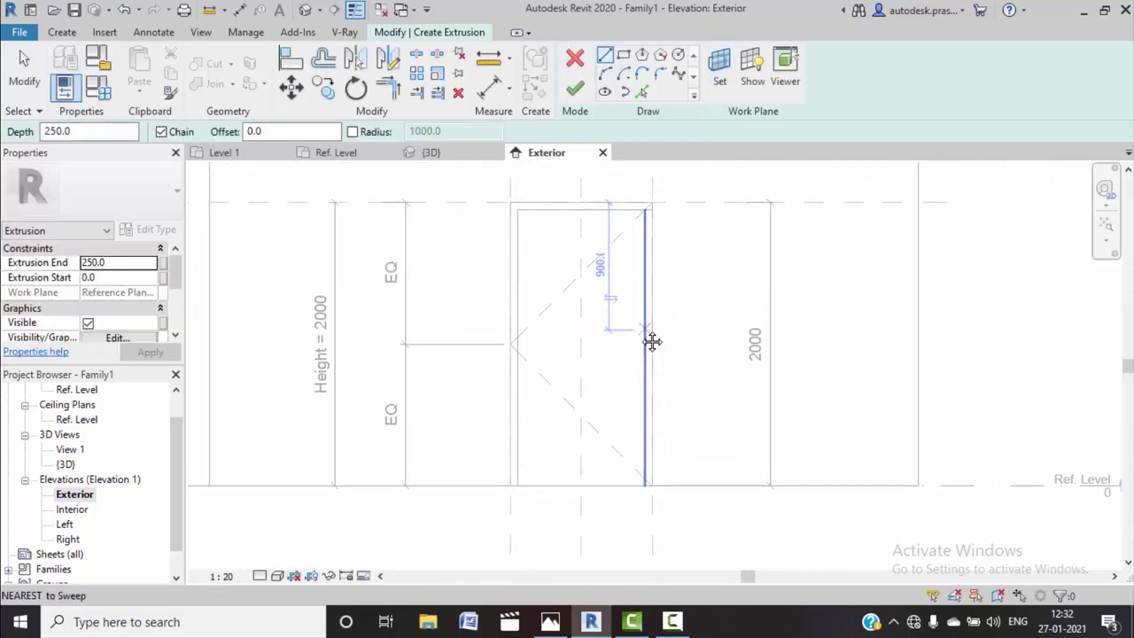
click(605, 58)
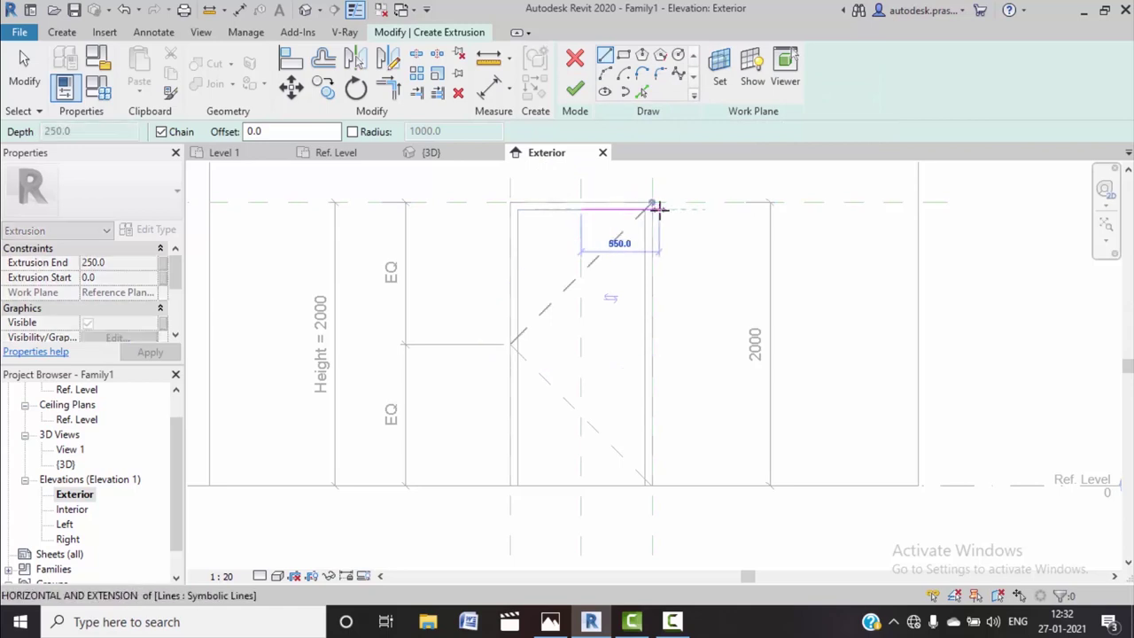
click(644, 485)
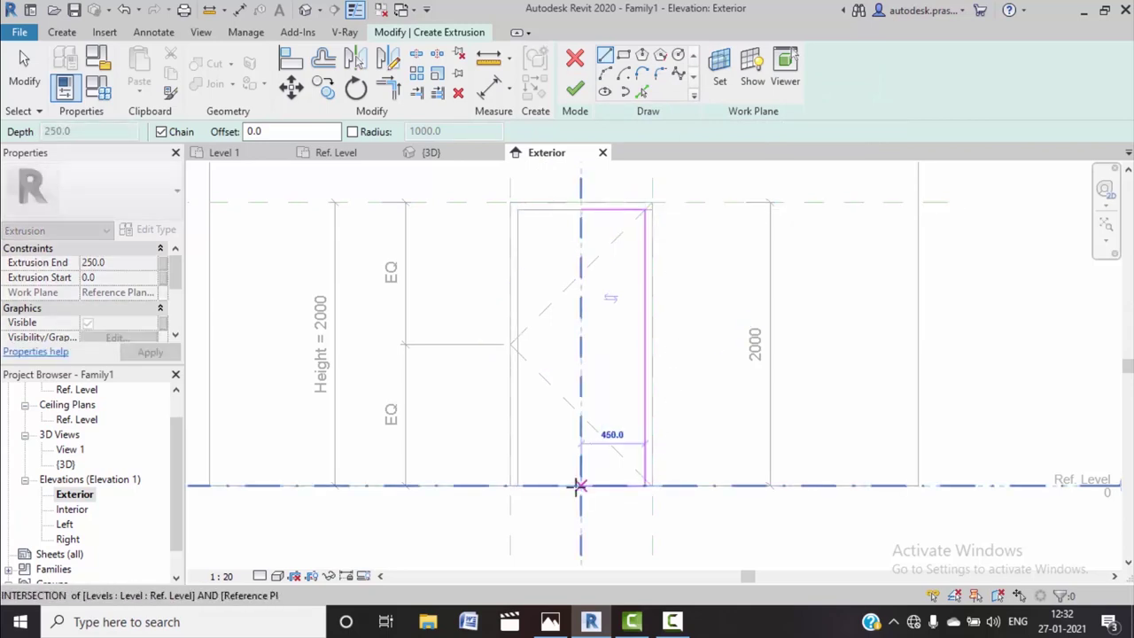
click(608, 300)
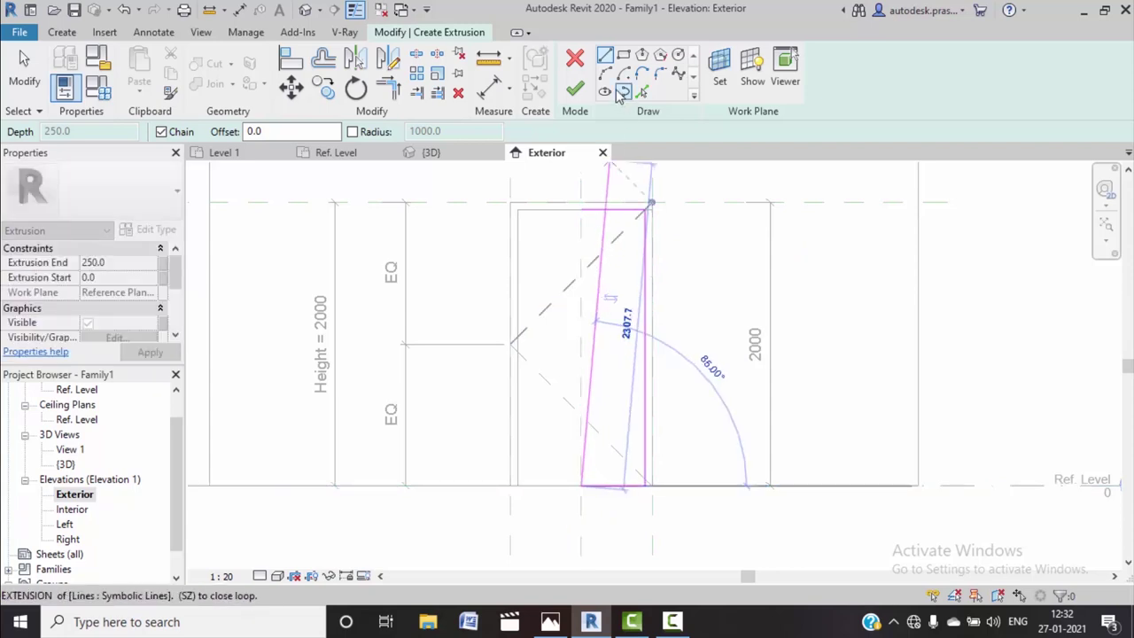
Draw a start-end-radius arc as the panel's curved left edge and compare it with the photo
click(605, 73)
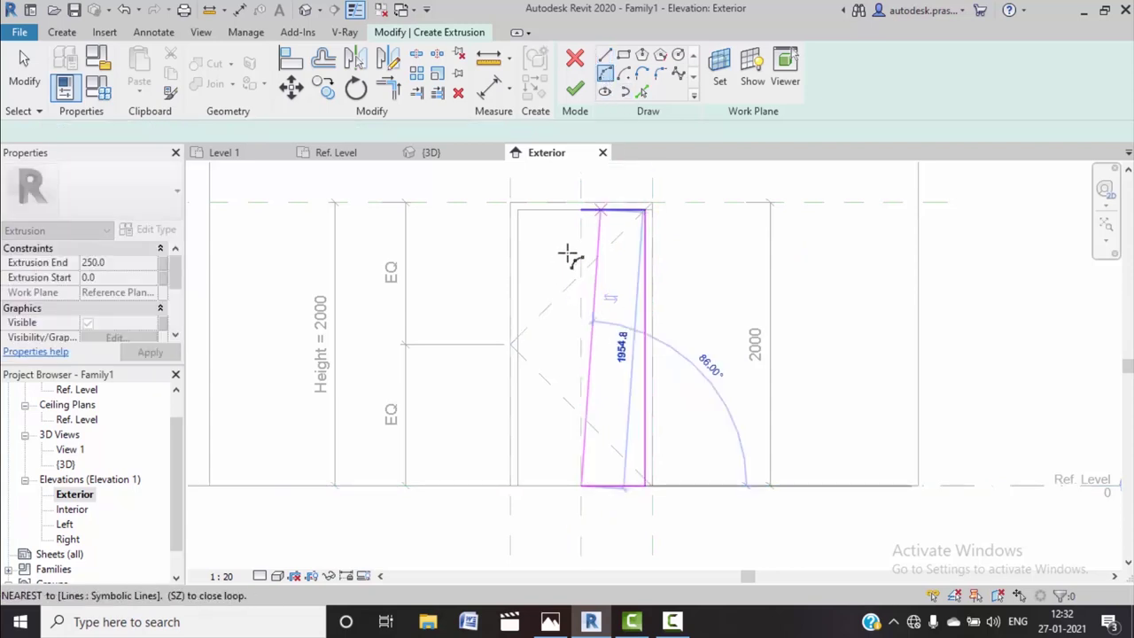
click(584, 210)
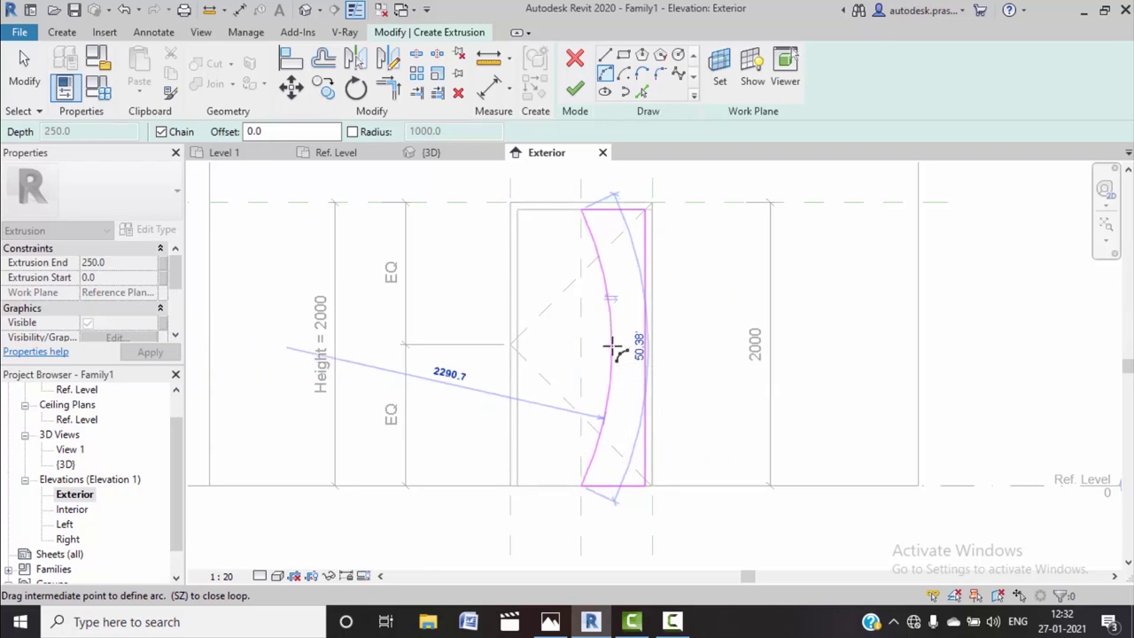
click(620, 344)
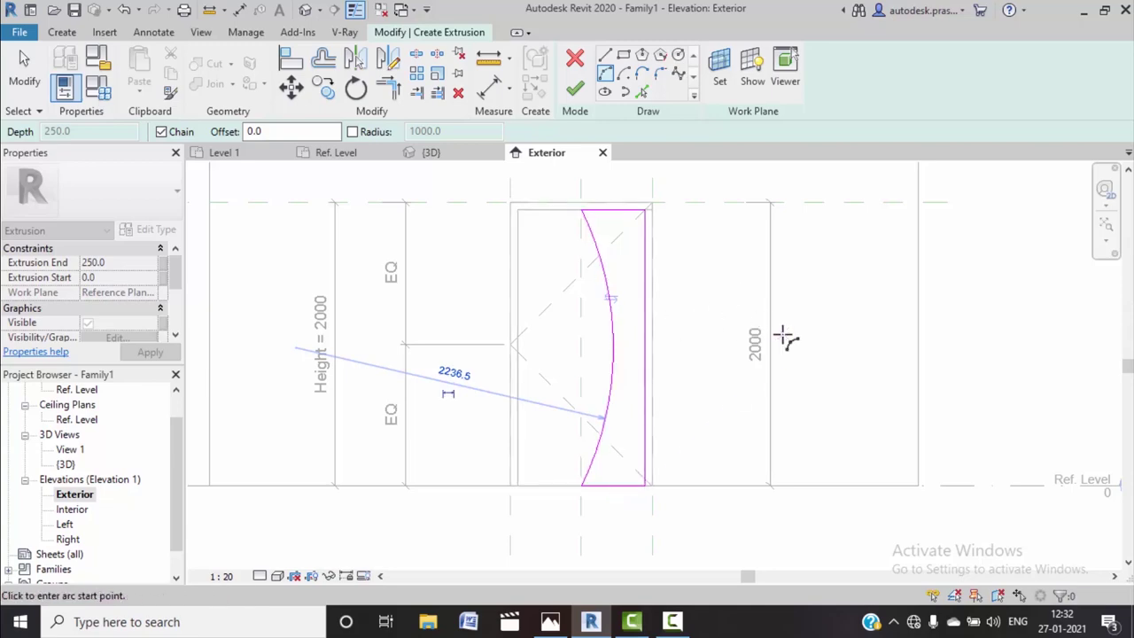
click(550, 624)
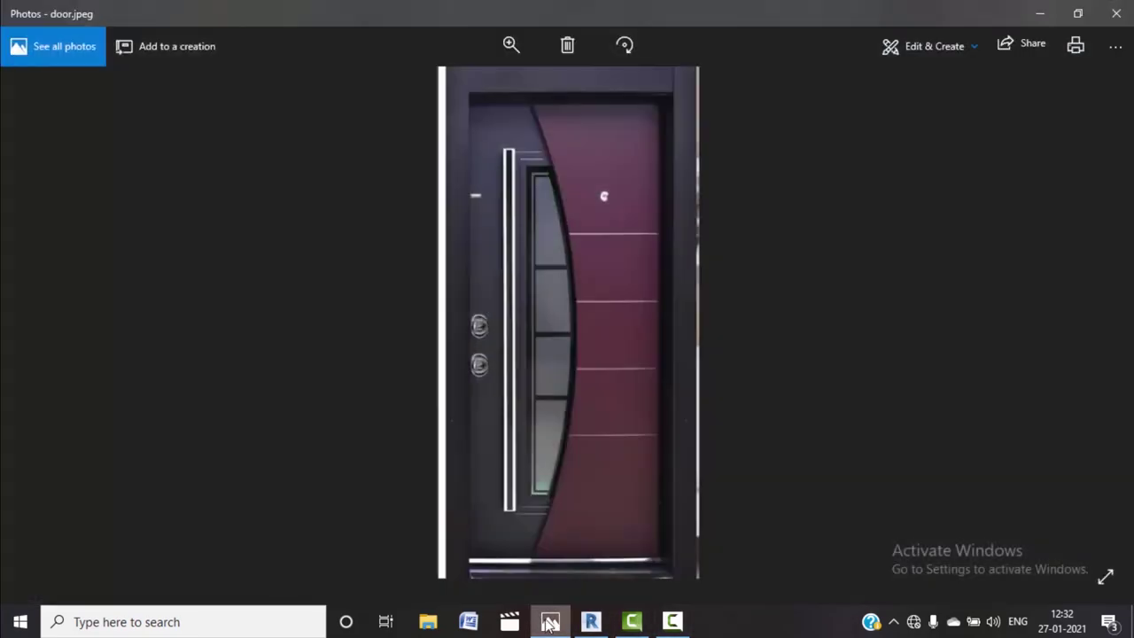
click(1023, 15)
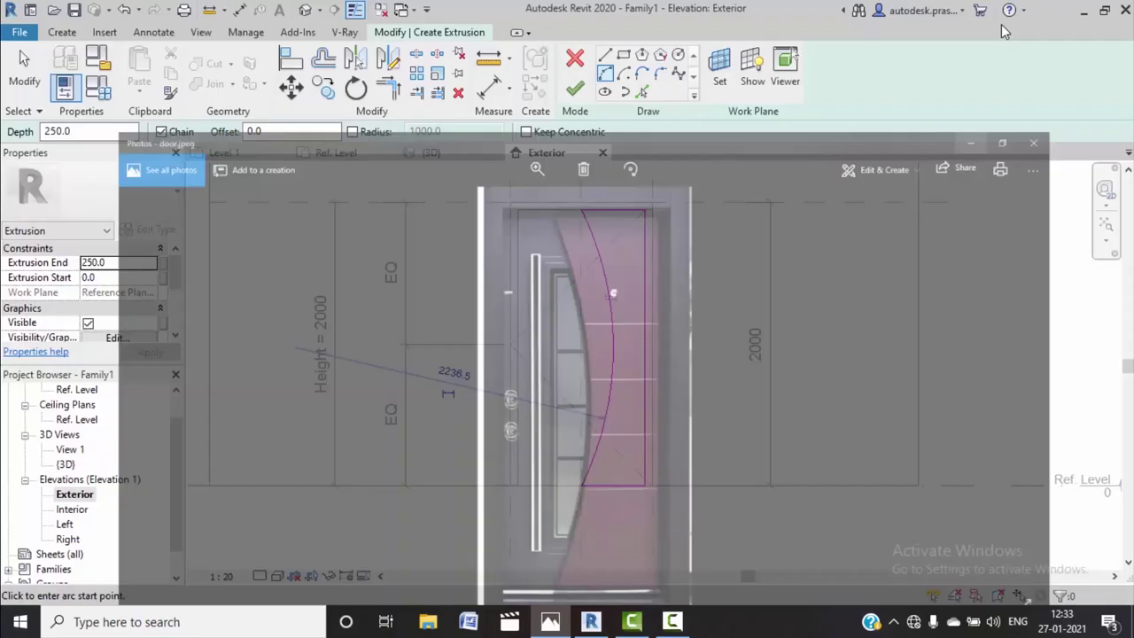
Cancel the arc tool and delete the old arc from the sketch
scroll(588, 234, up, 3)
scroll(620, 222, down, 1)
right_click(770, 211)
click(807, 215)
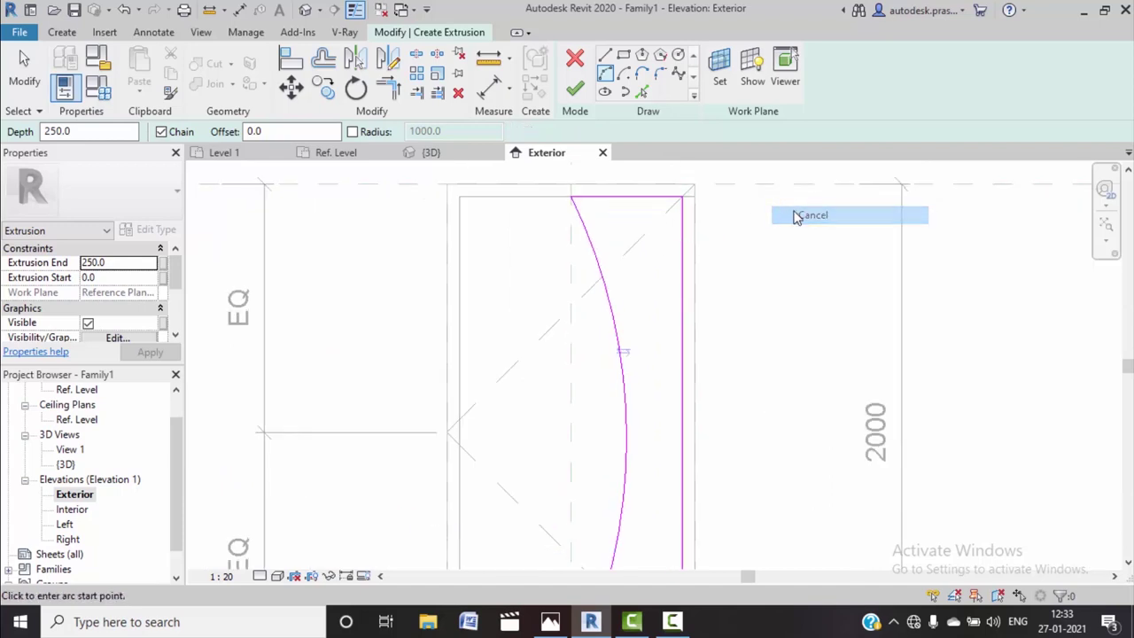
right_click(794, 212)
click(808, 220)
click(617, 321)
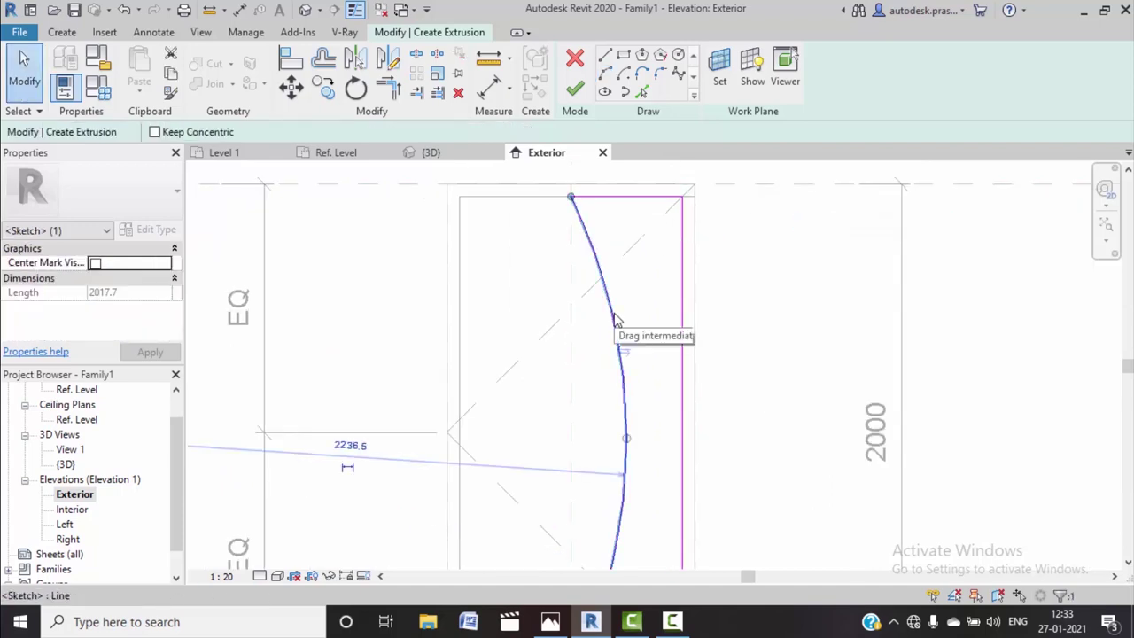
key(Delete)
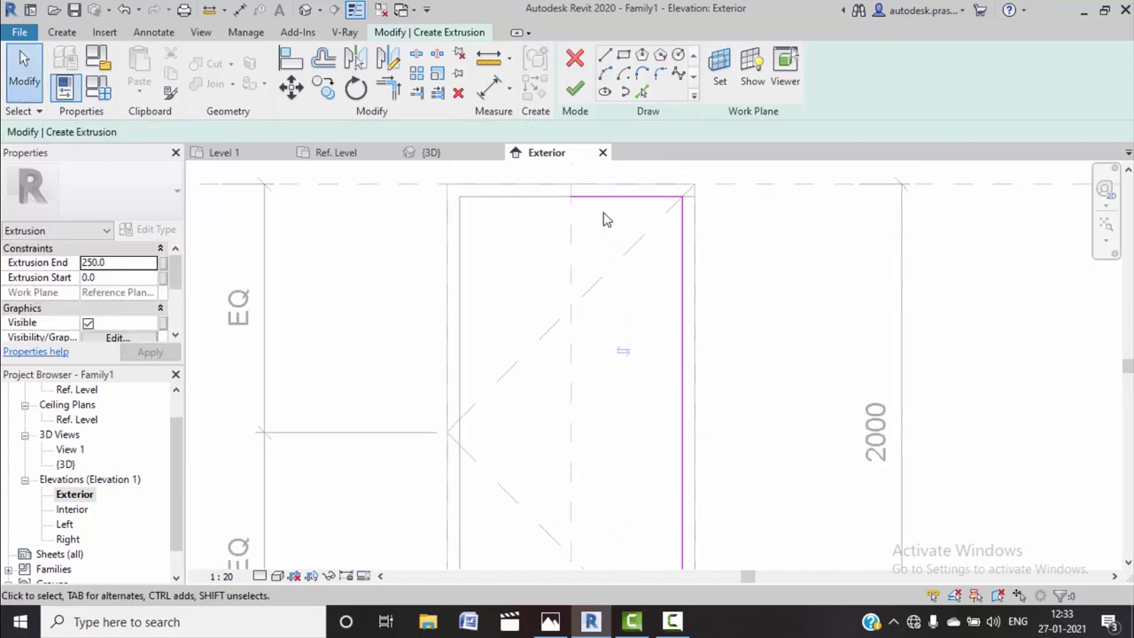
Extend the top and bottom sketch lines leftward to 640 long
click(602, 199)
mouse_move(572, 196)
mouse_down()
mouse_move(523, 195)
mouse_move(532, 208)
mouse_up()
scroll(623, 352, down, 2)
scroll(577, 540, down, 1)
middle_drag(577, 539, 631, 435)
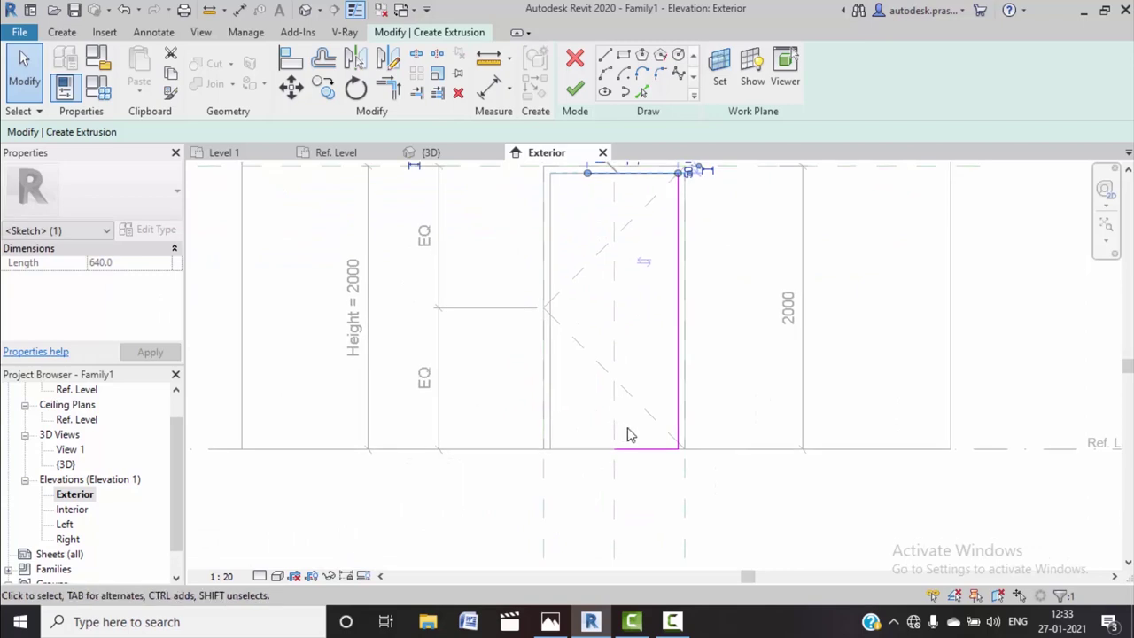
key(Escape)
scroll(638, 452, up, 2)
click(625, 458)
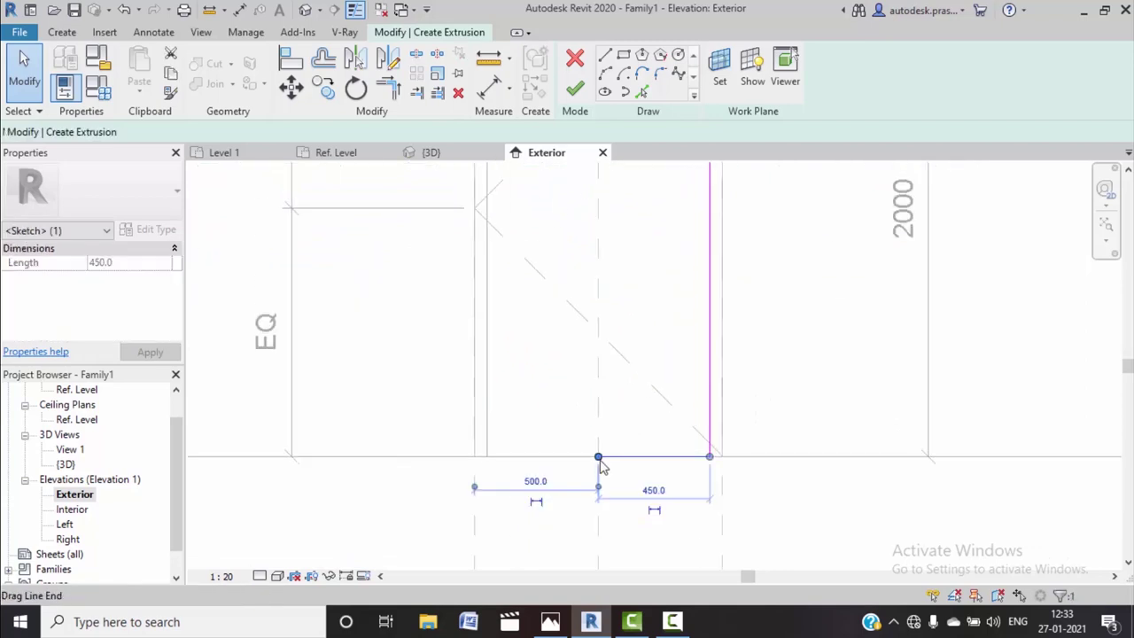
drag(598, 457, 551, 456)
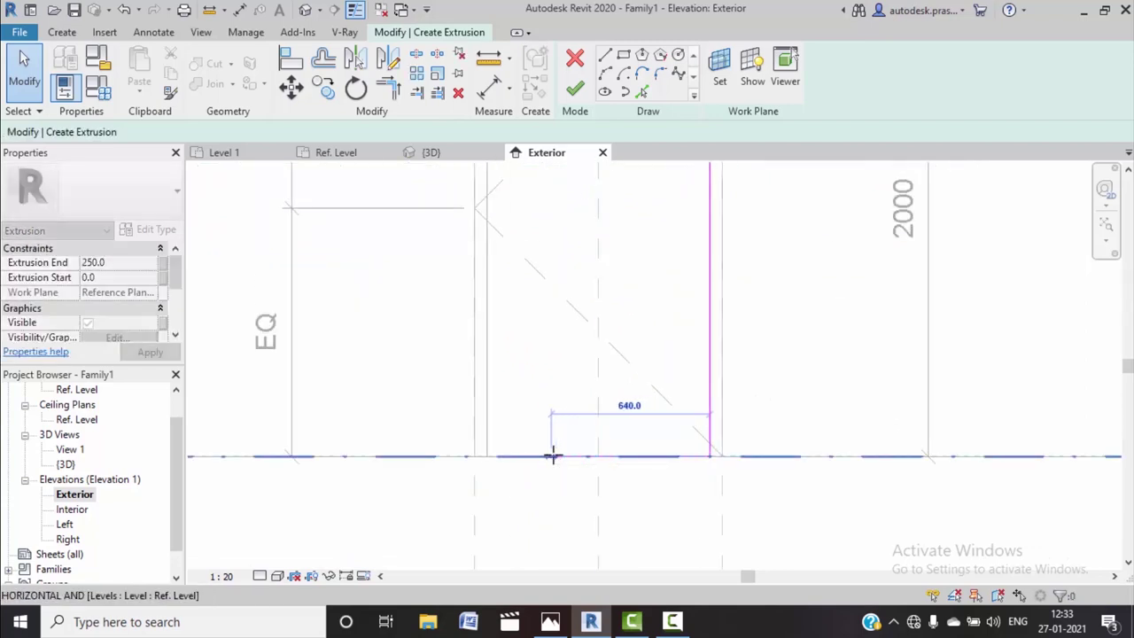
click(671, 562)
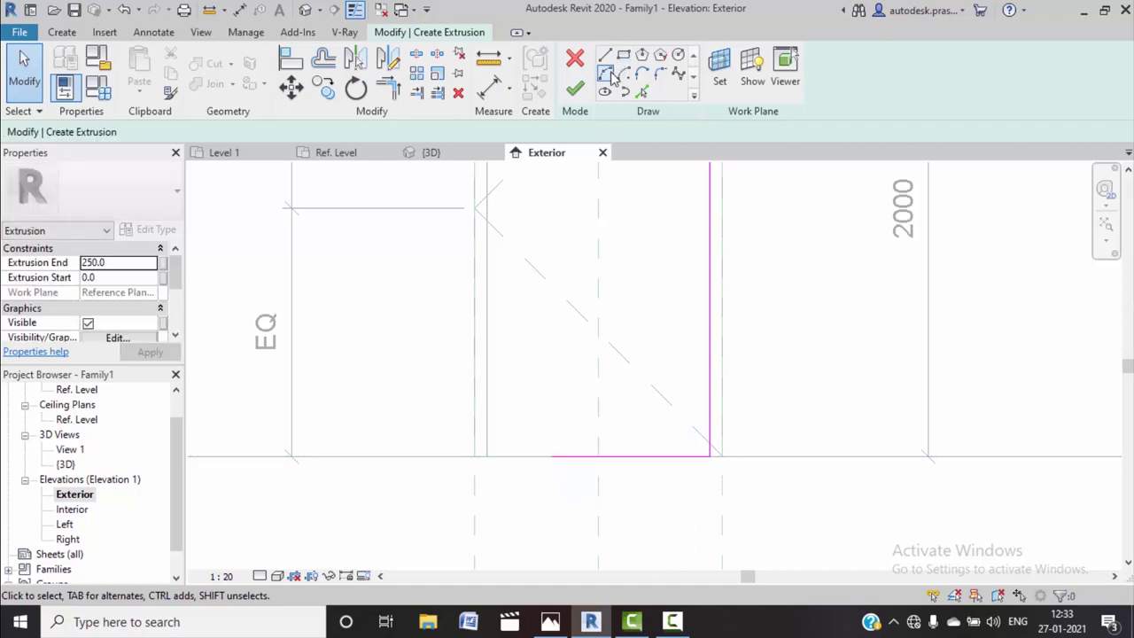
Close the outline with a 1656.5-radius arc for the inward-curving left edge, checking the photo
click(609, 77)
click(551, 456)
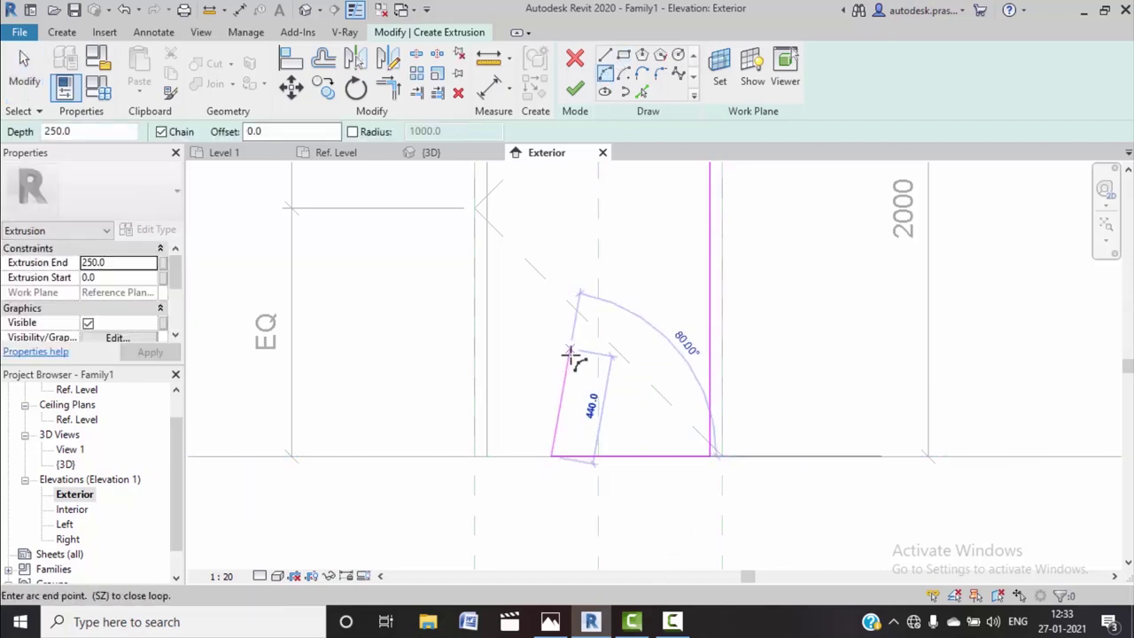
scroll(571, 354, down, 3)
middle_drag(567, 177, 552, 405)
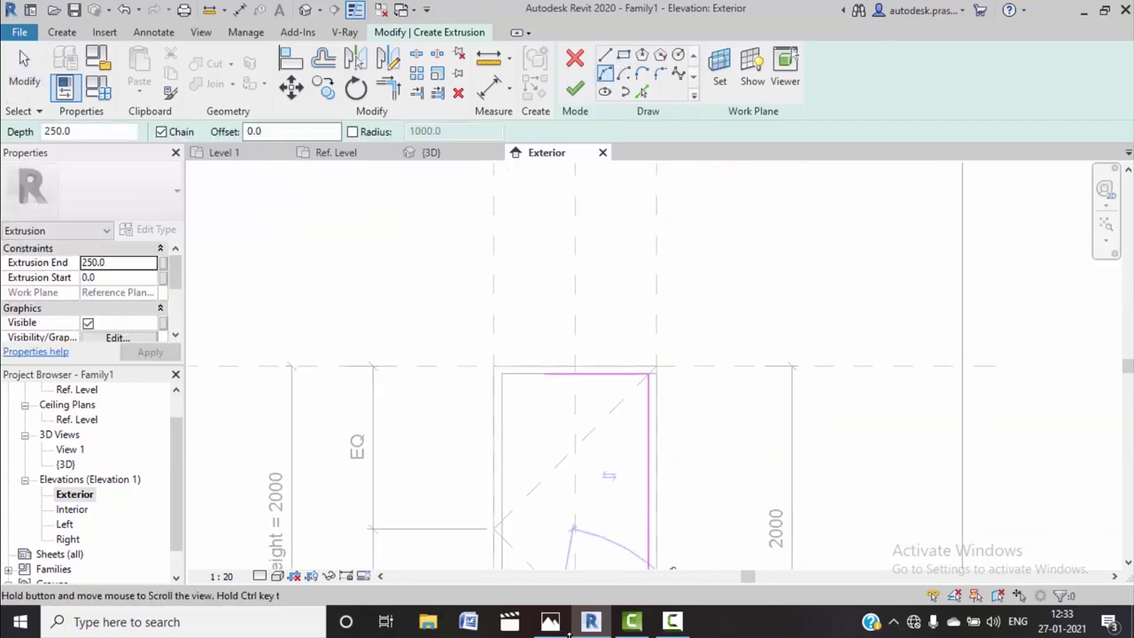
click(543, 378)
mouse_move(603, 496)
middle_down()
mouse_move(615, 349)
mouse_move(599, 359)
middle_up()
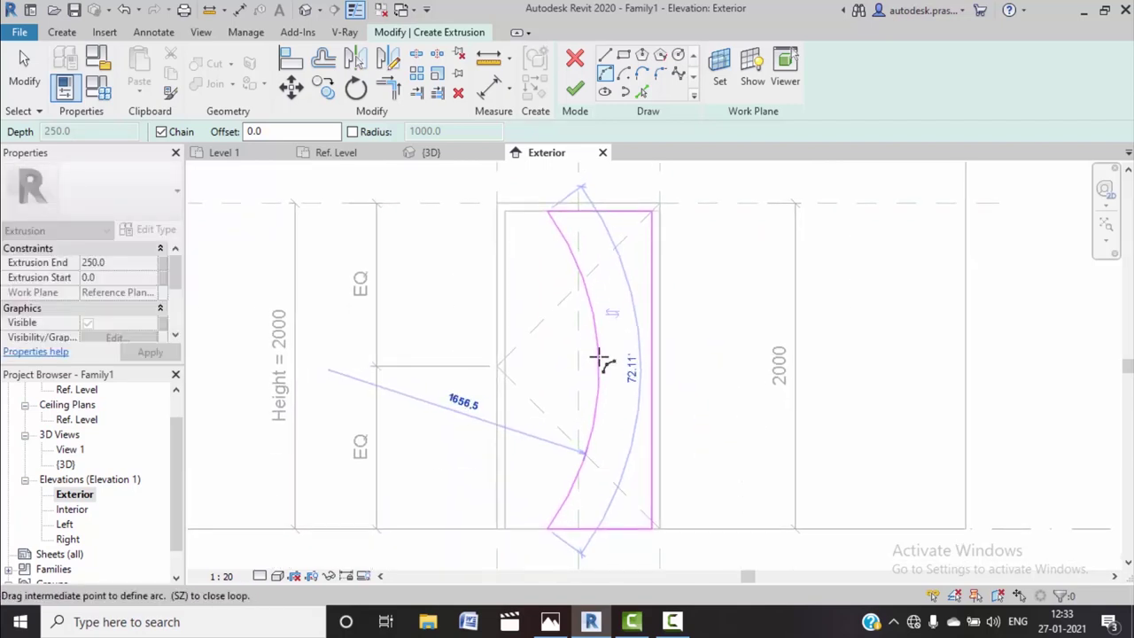
click(599, 358)
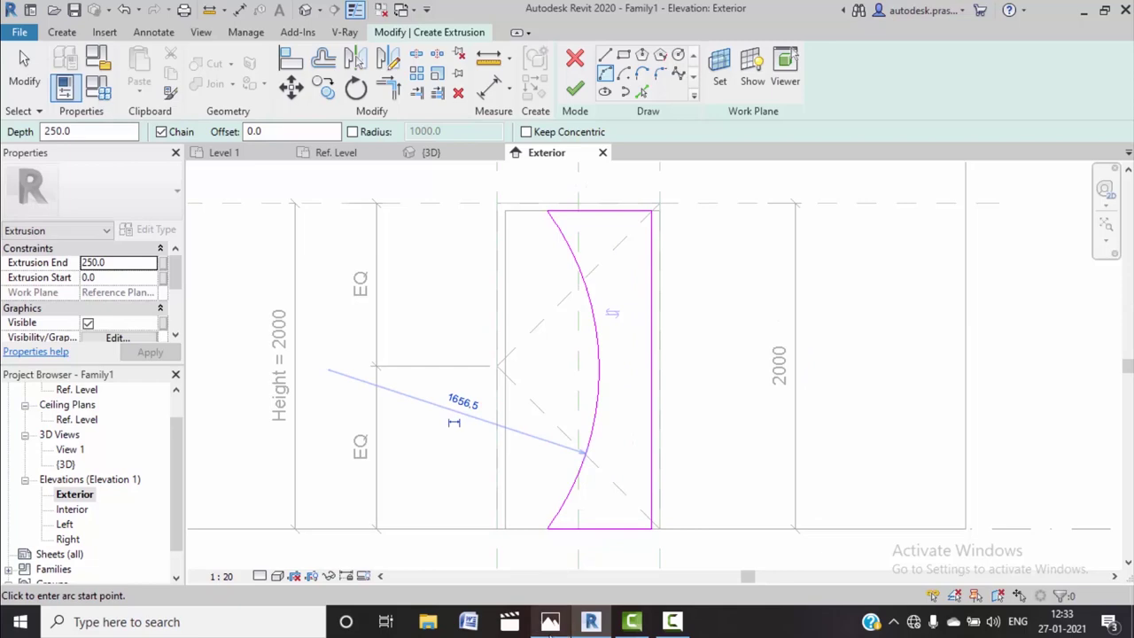
click(550, 621)
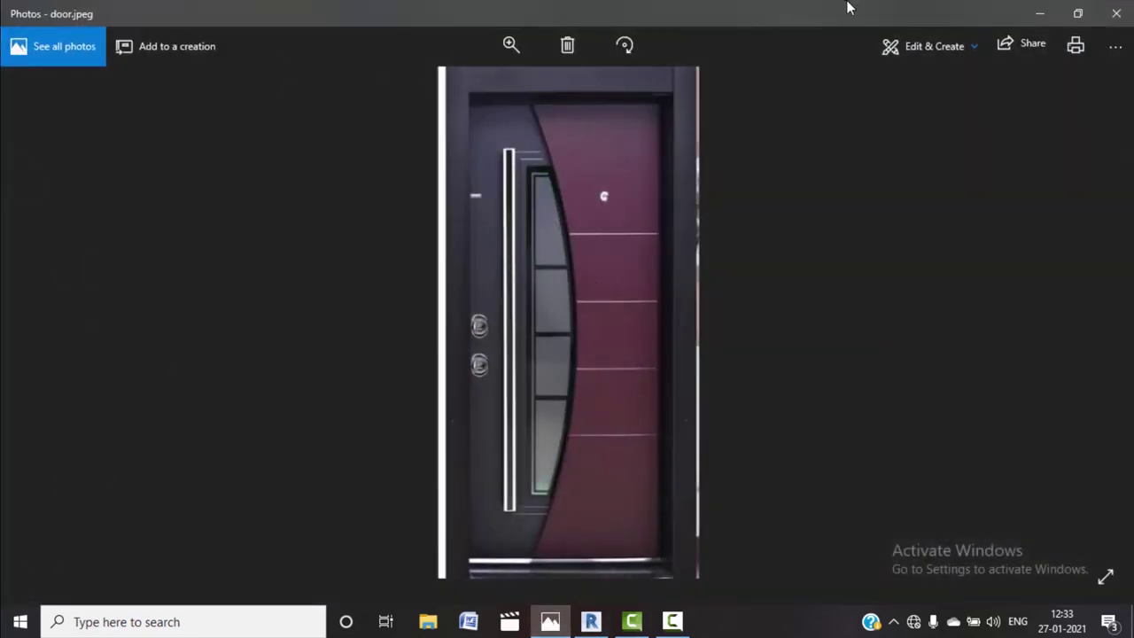
click(1037, 14)
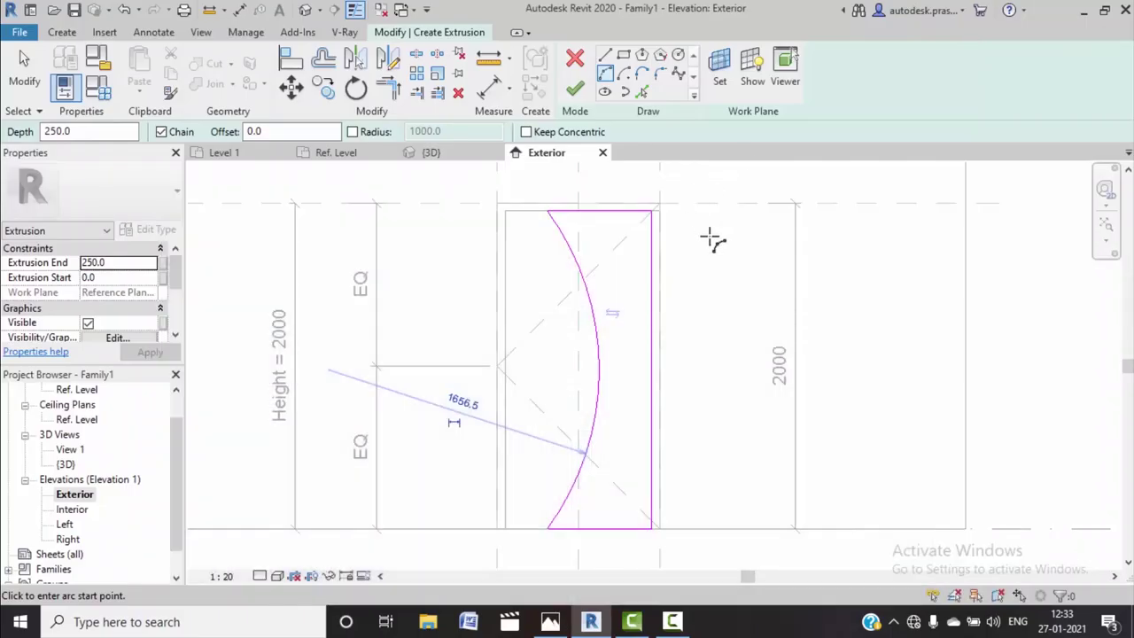
Finish the curved panel sketch and open the Ref. Level floor plan
click(576, 89)
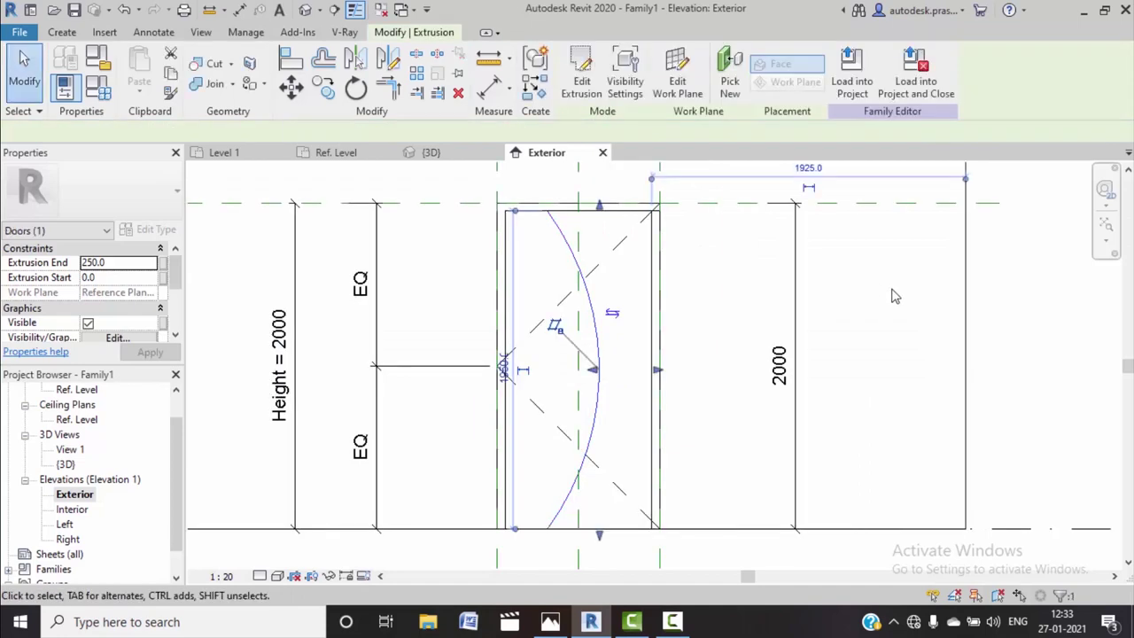
scroll(76, 410, up, 1)
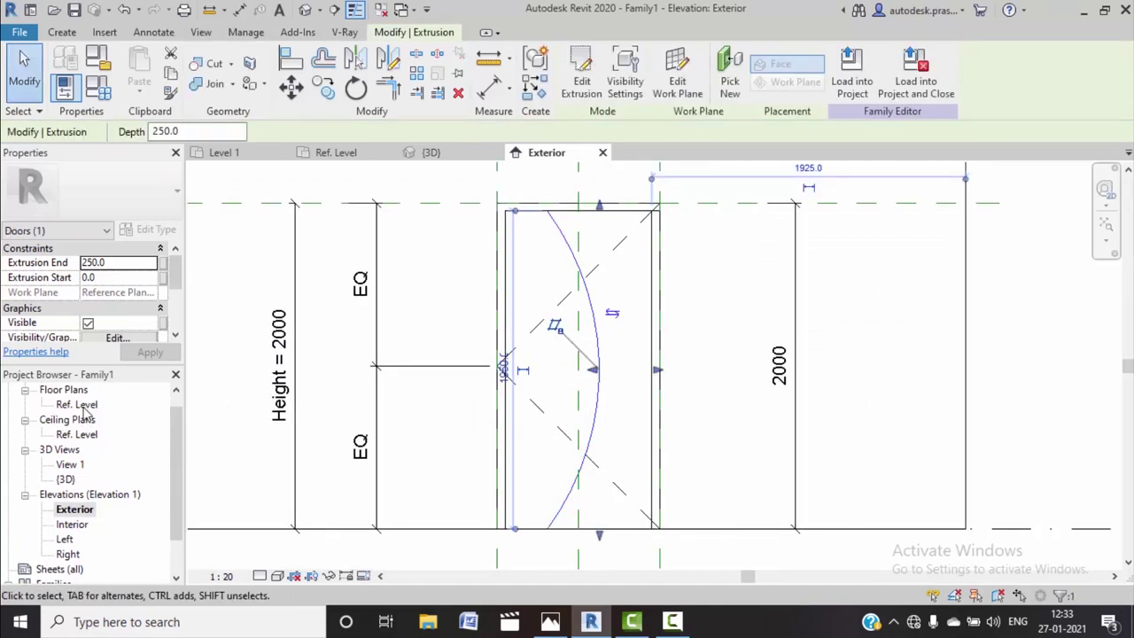
double_click(76, 404)
scroll(395, 399, up, 2)
scroll(394, 399, up, 2)
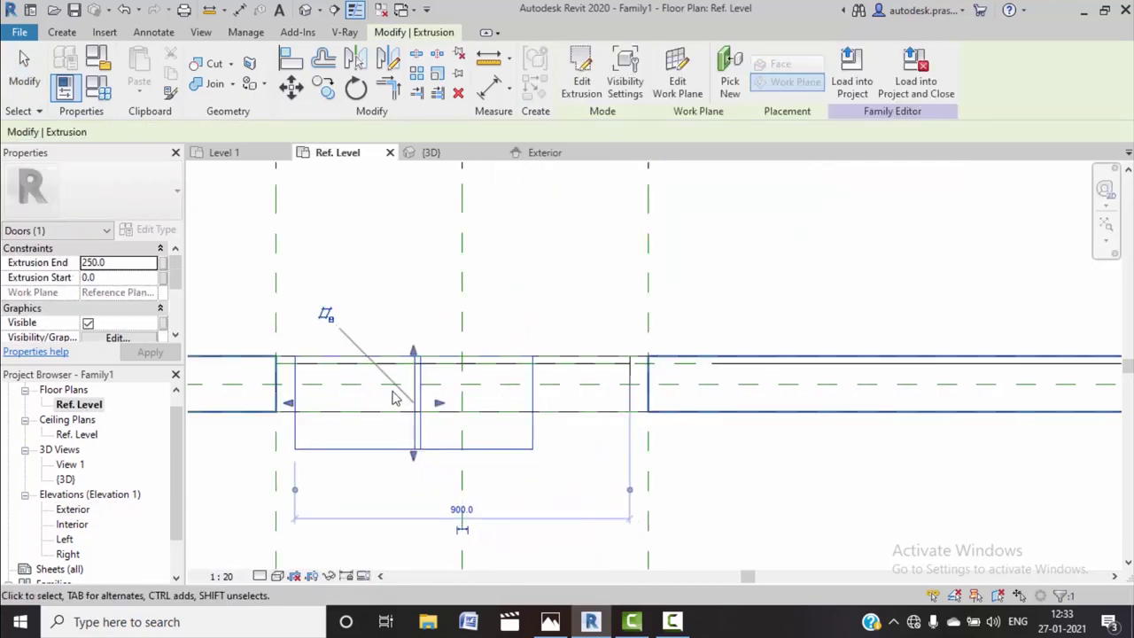
scroll(394, 399, up, 1)
scroll(384, 430, up, 1)
scroll(426, 399, up, 1)
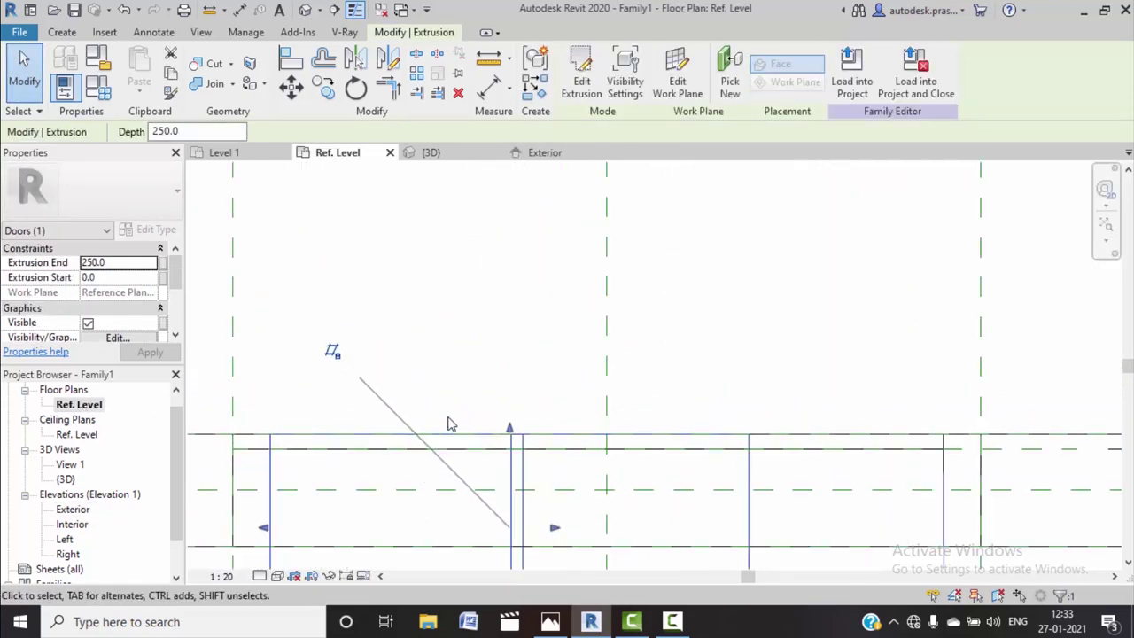
scroll(488, 446, down, 1)
scroll(486, 411, down, 1)
scroll(484, 430, down, 1)
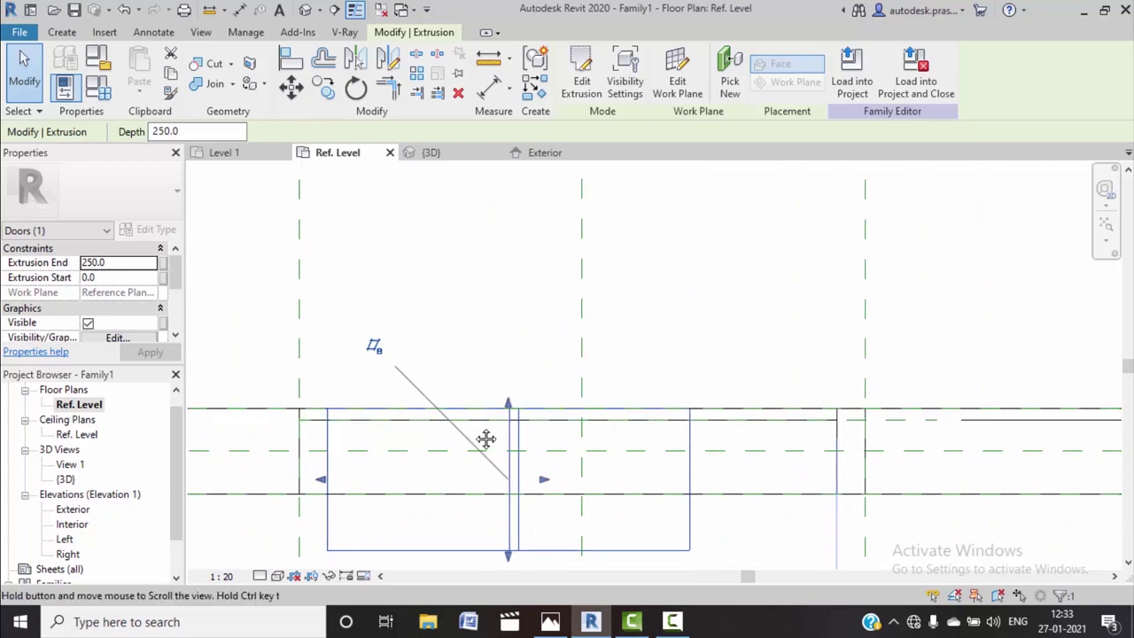
scroll(474, 420, up, 1)
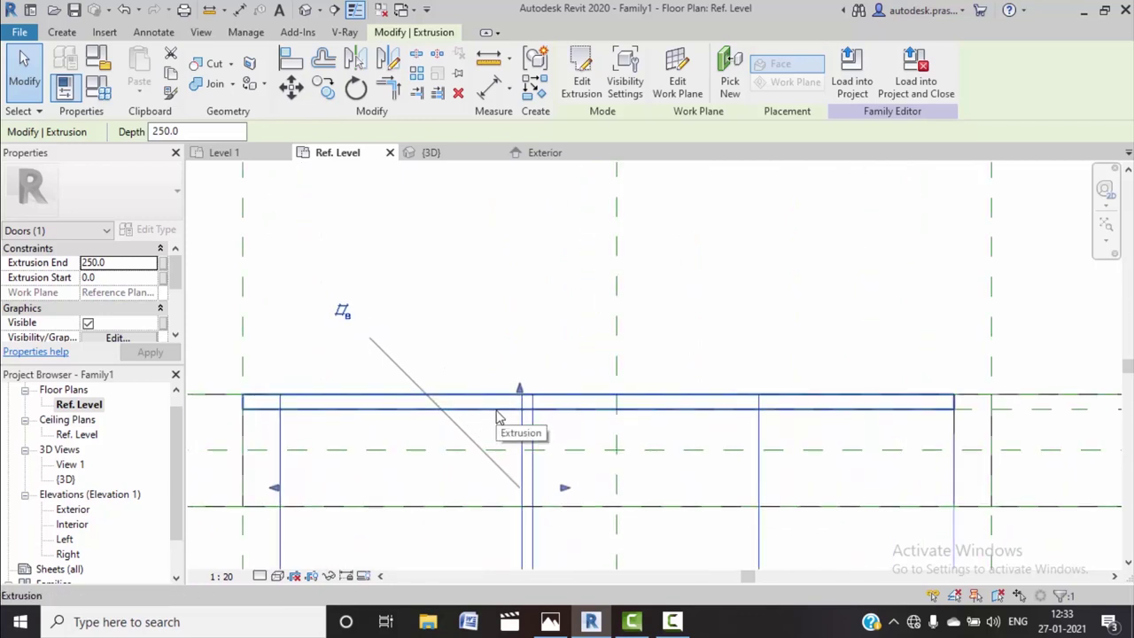
scroll(498, 417, down, 1)
Pull the panel's back face in to a depth of 20 and check the other extrusion's depth
drag(512, 528, 514, 410)
scroll(494, 396, up, 1)
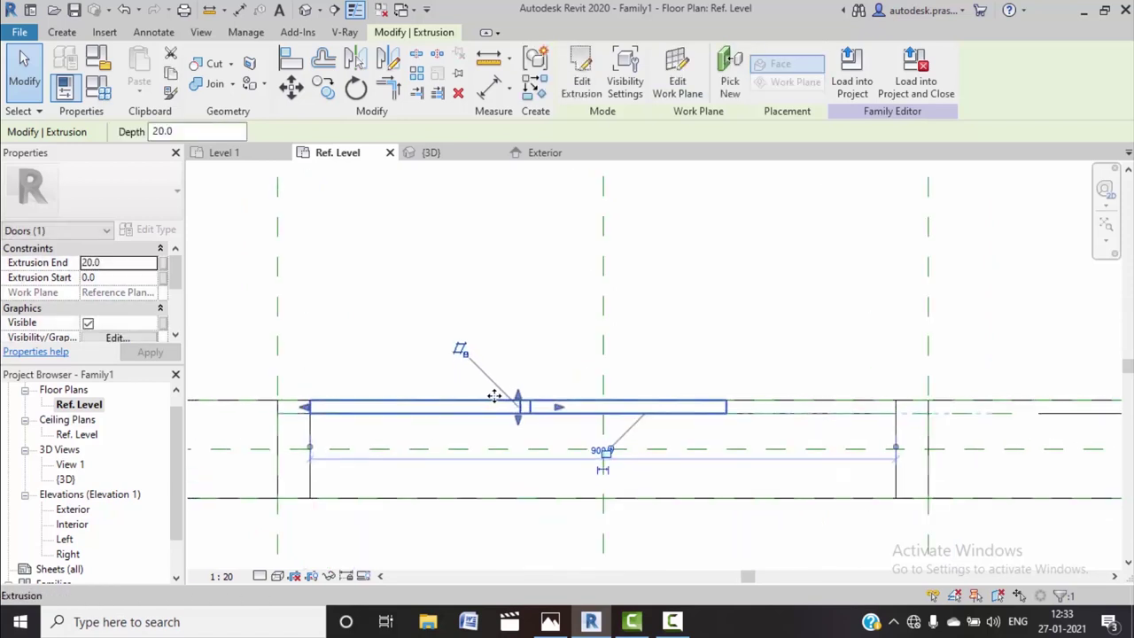
scroll(376, 412, up, 1)
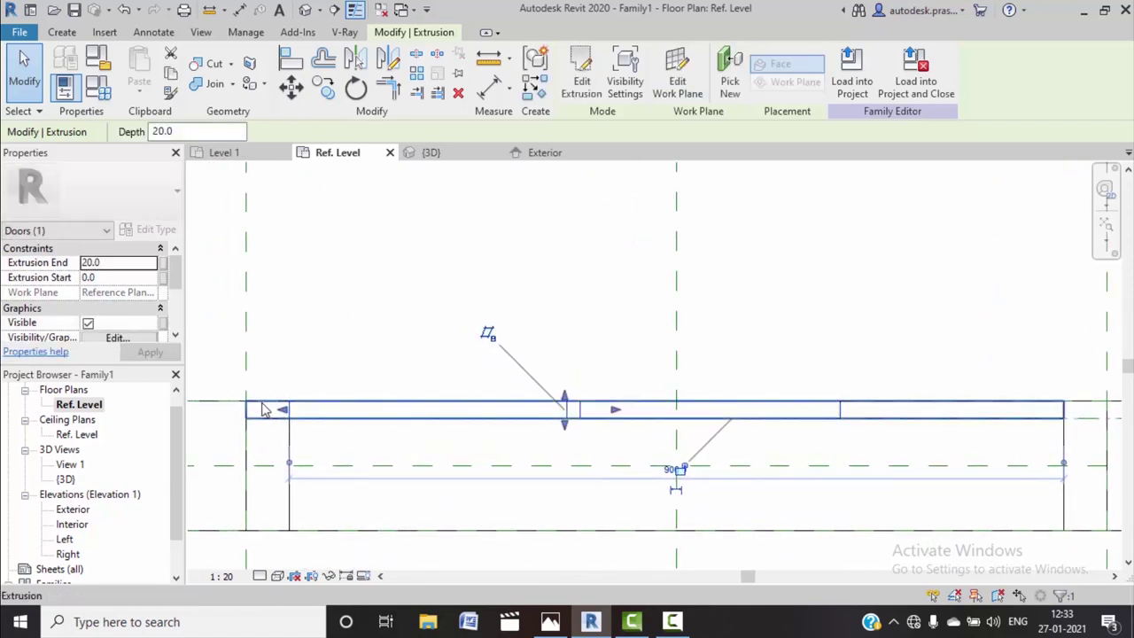
middle_drag(322, 435, 347, 425)
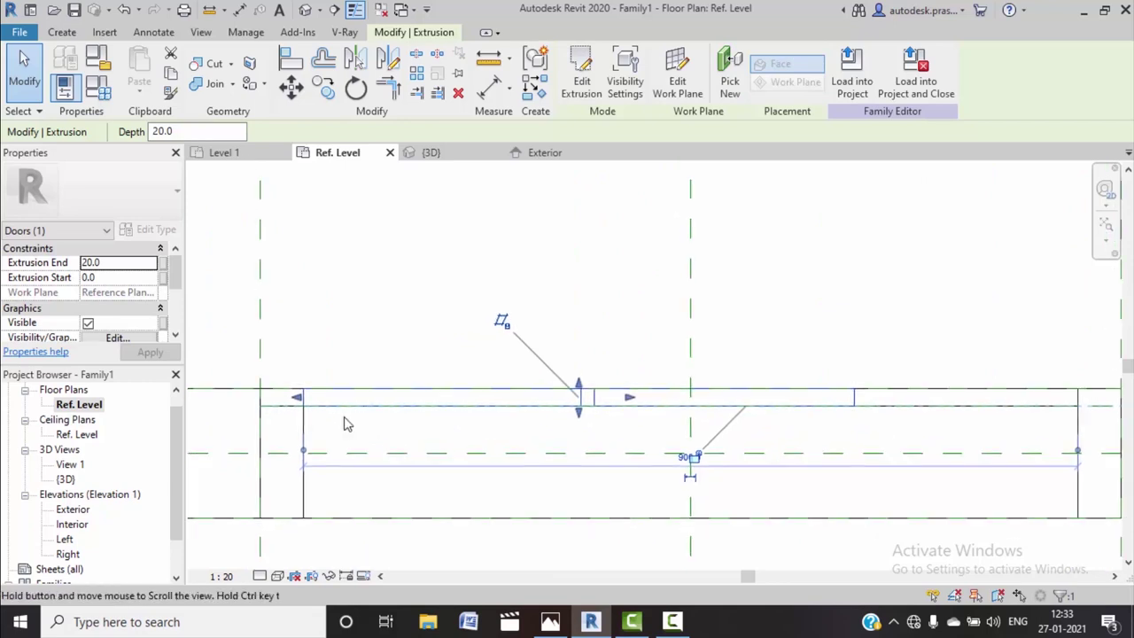
click(434, 414)
middle_drag(611, 425, 506, 441)
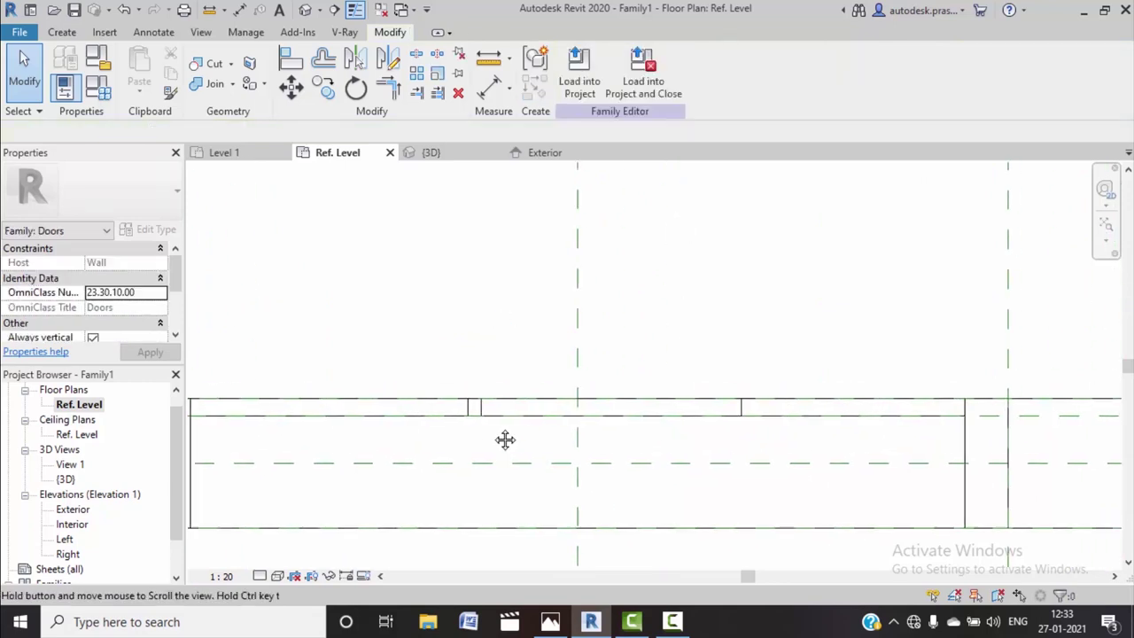
click(830, 424)
middle_drag(721, 443, 587, 481)
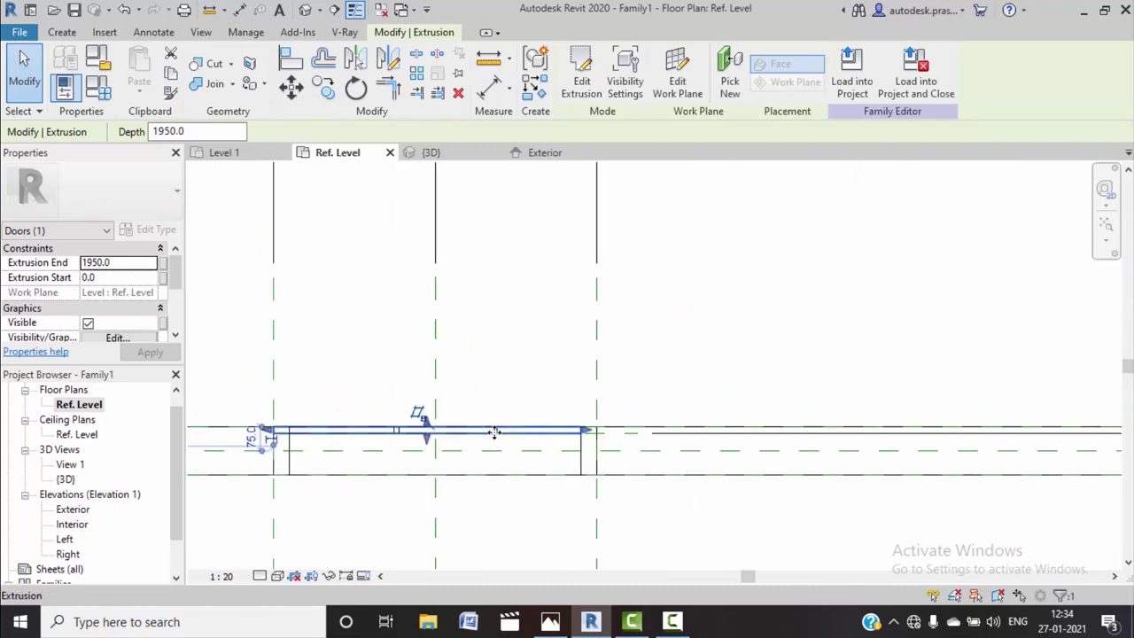
scroll(524, 435, up, 2)
middle_drag(524, 435, 663, 470)
scroll(581, 445, up, 1)
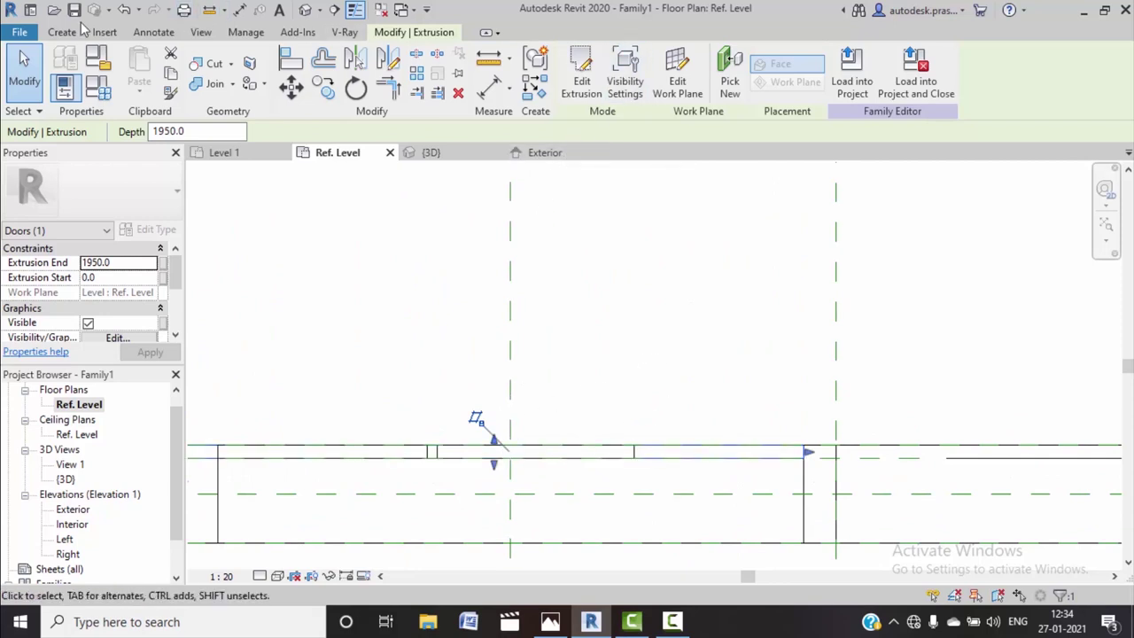
click(55, 33)
Draw a reference plane along the thin panel's face in the Ref. Level plan
click(886, 73)
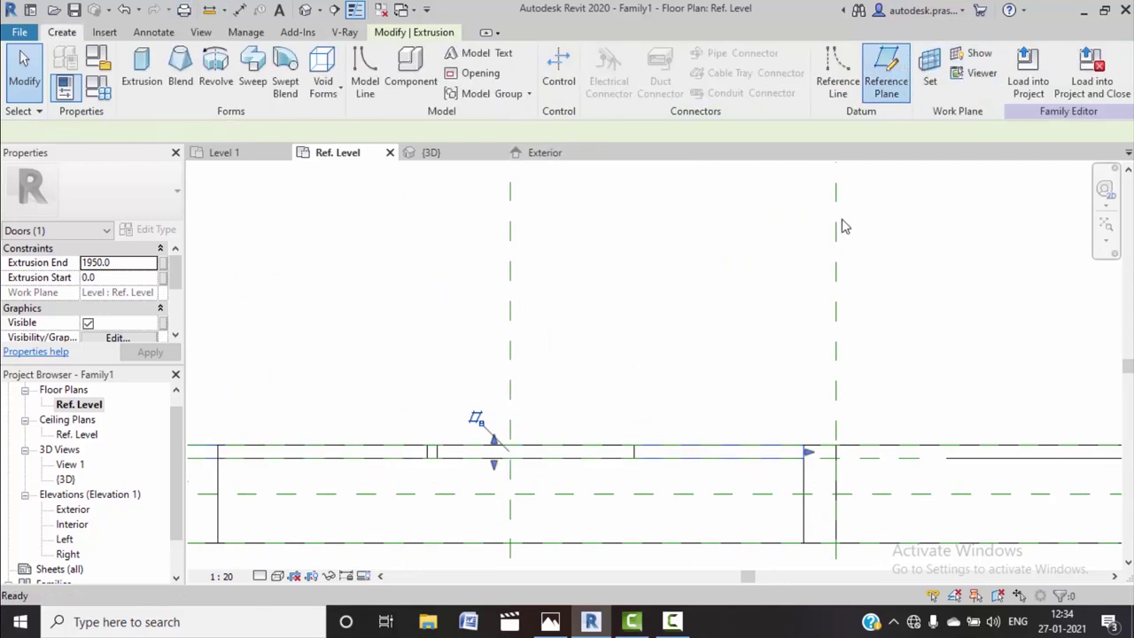
scroll(843, 222, down, 2)
middle_drag(763, 337, 531, 324)
scroll(531, 324, up, 2)
scroll(464, 352, up, 2)
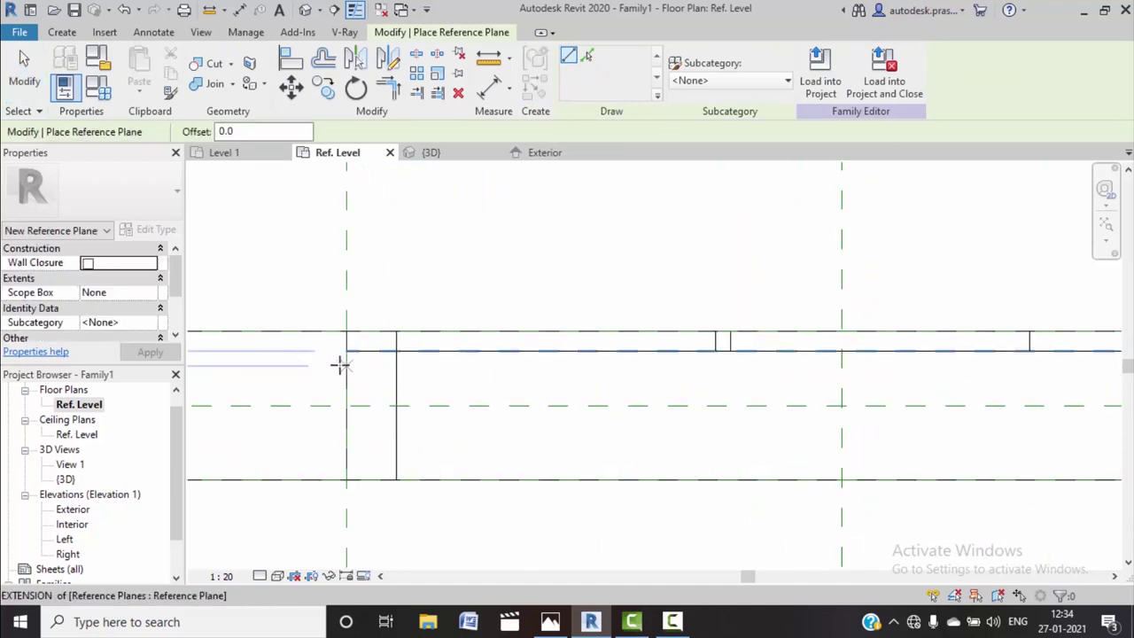
middle_drag(711, 393, 835, 375)
scroll(836, 375, down, 2)
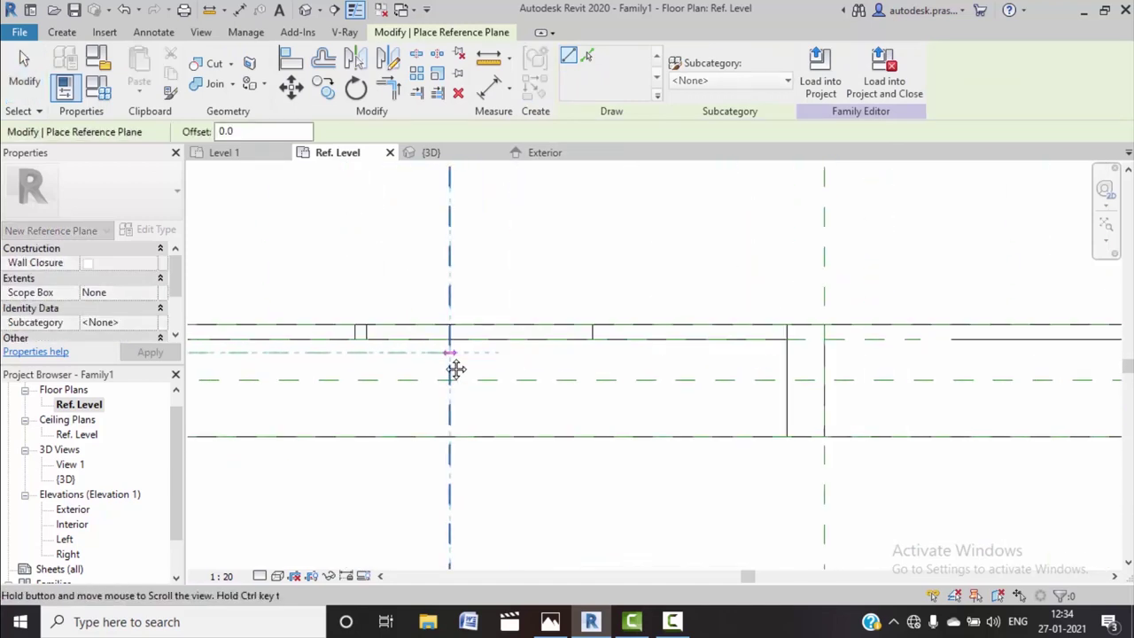
click(858, 354)
right_click(884, 226)
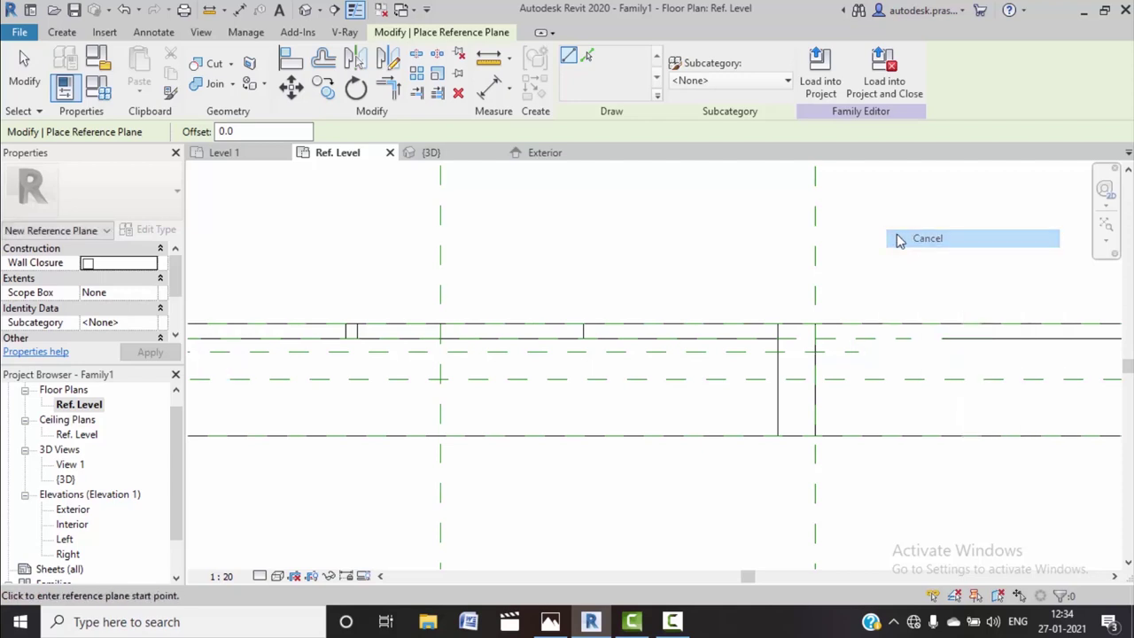
click(912, 246)
scroll(930, 342, down, 1)
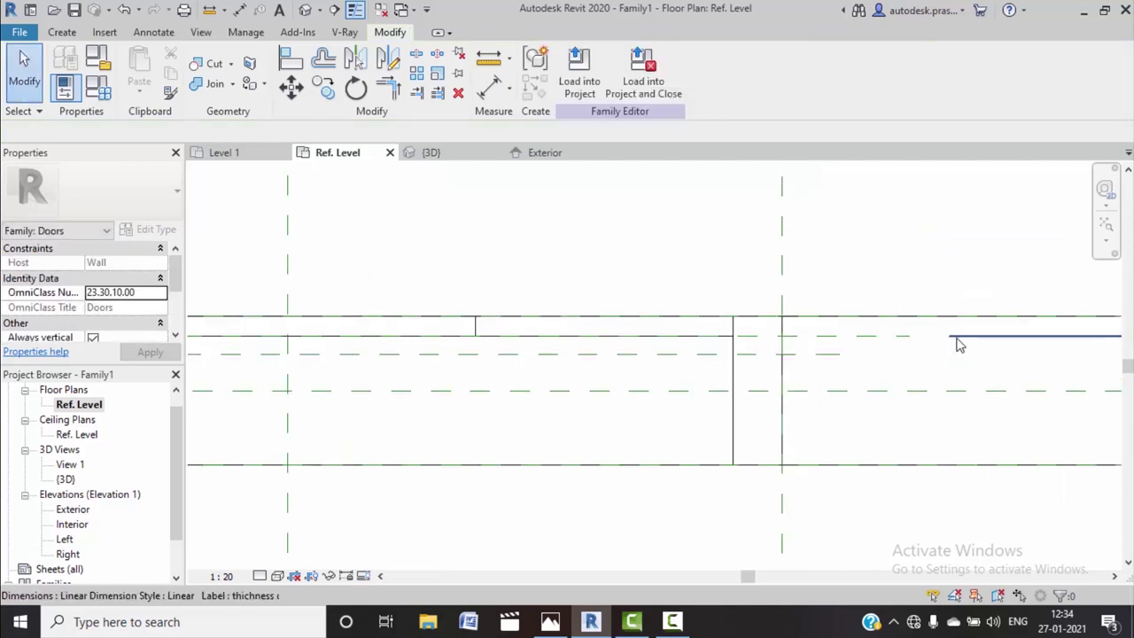
Shorten the witness-line gap of the 20 panel-thickness dimension near the wall
click(953, 340)
scroll(953, 339, down, 2)
scroll(957, 342, down, 1)
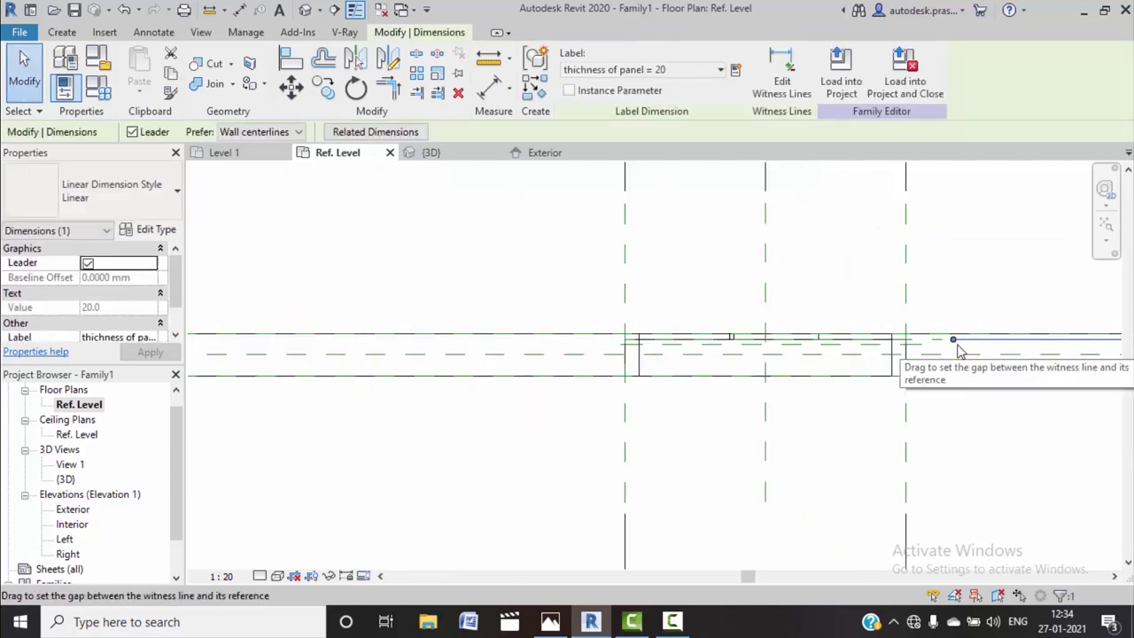
mouse_move(957, 342)
middle_down()
mouse_move(697, 385)
mouse_move(435, 385)
middle_up()
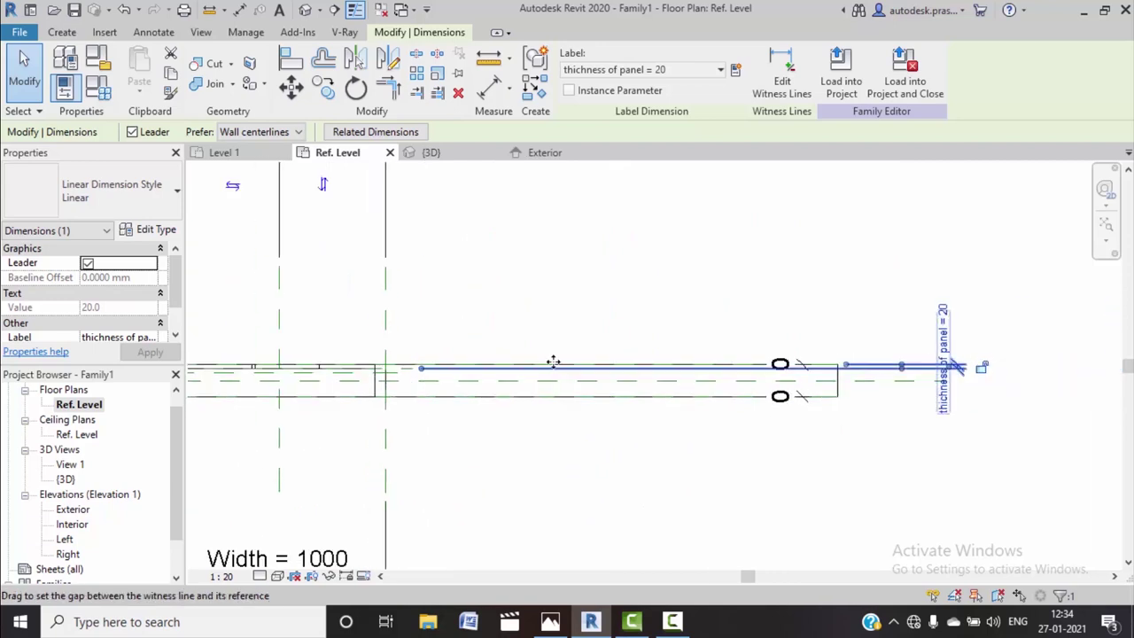
scroll(773, 357, up, 1)
scroll(773, 357, up, 2)
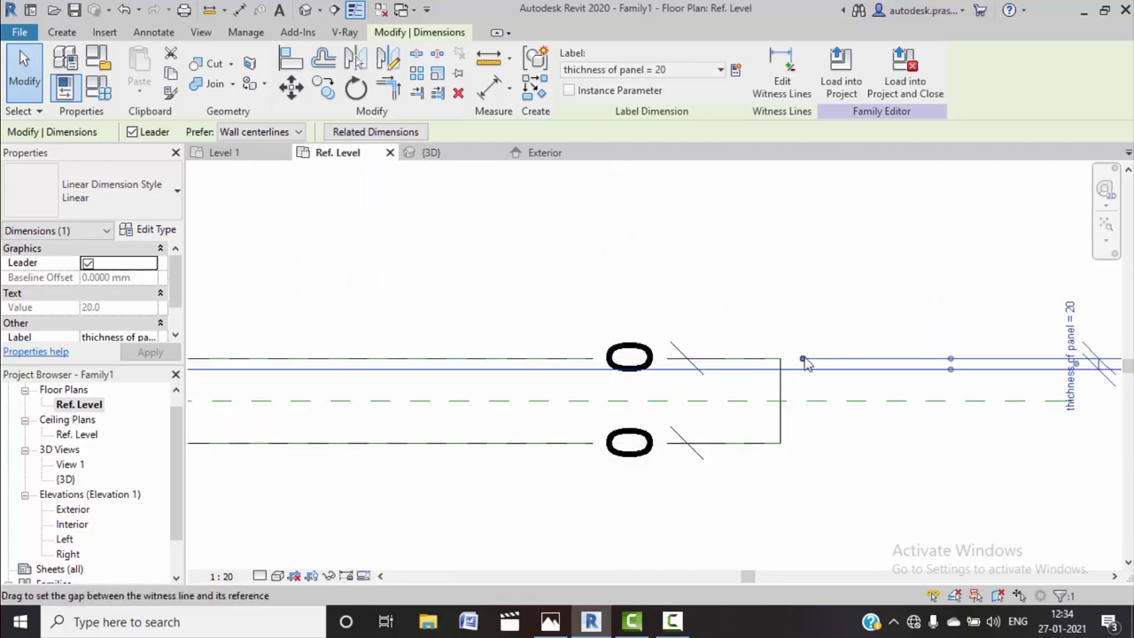
scroll(779, 363, down, 2)
scroll(1002, 369, down, 1)
scroll(714, 413, down, 1)
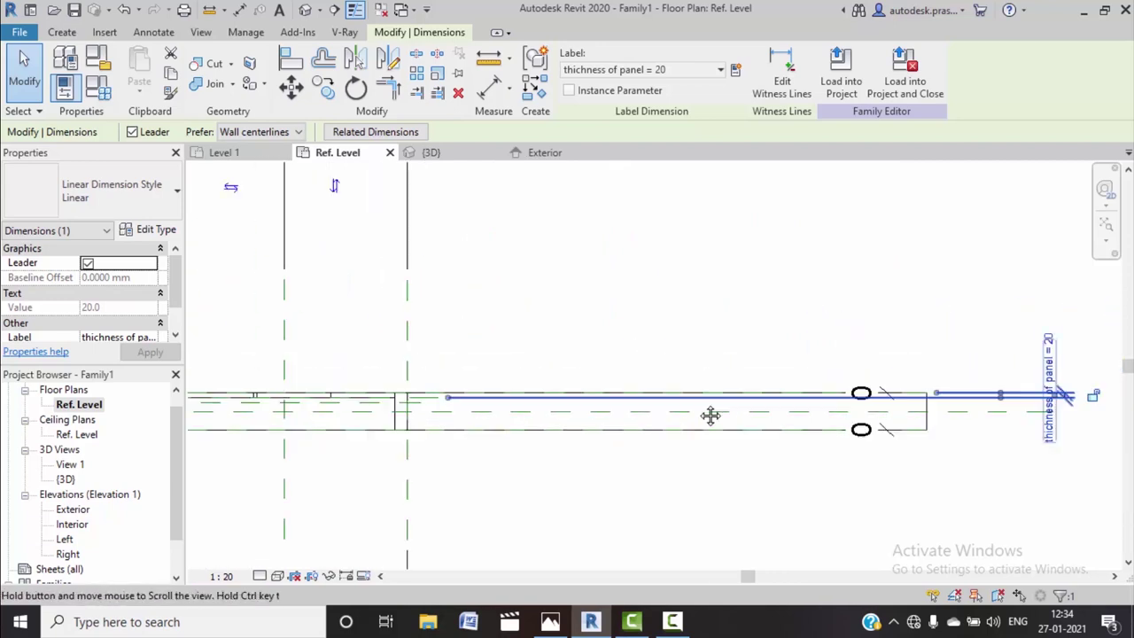
middle_drag(714, 412, 819, 430)
drag(794, 410, 771, 423)
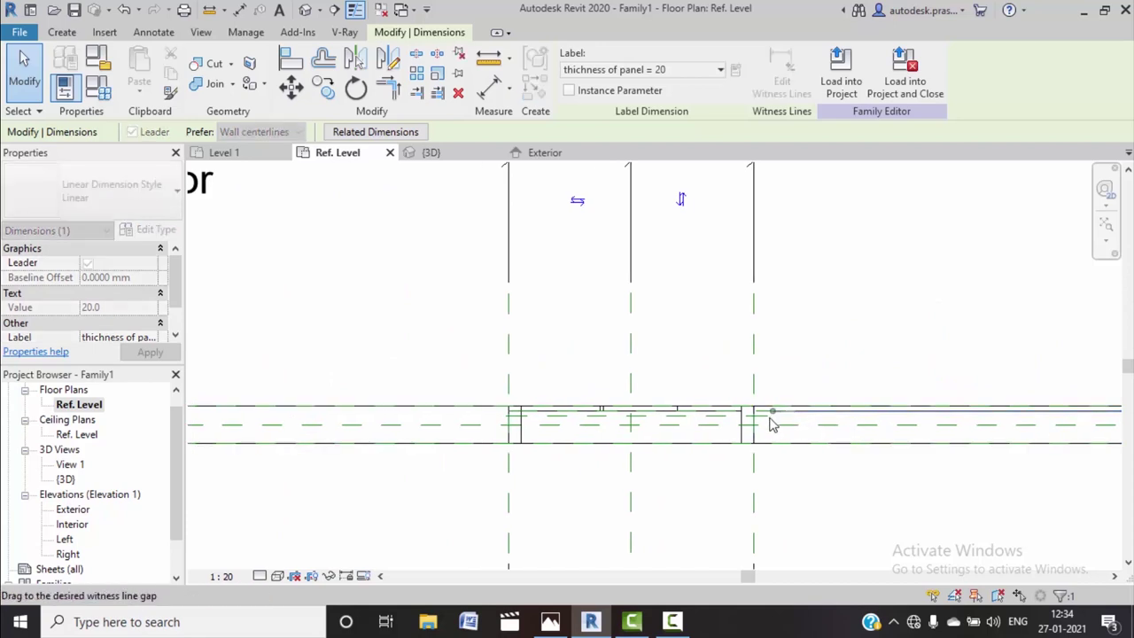
click(831, 347)
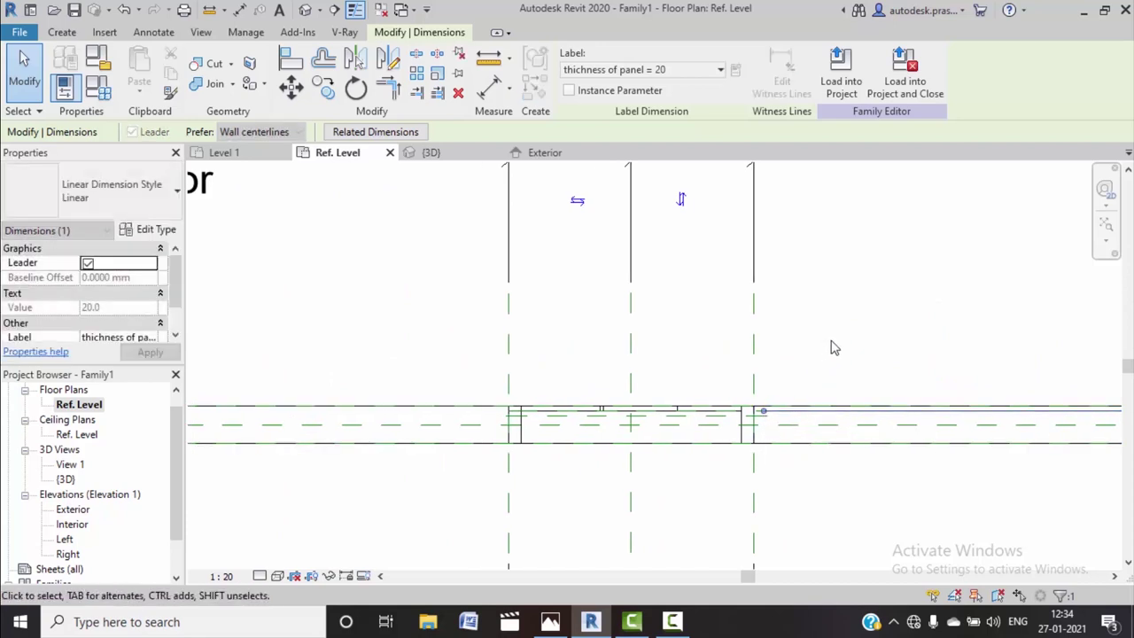
scroll(779, 352, up, 1)
scroll(709, 358, up, 2)
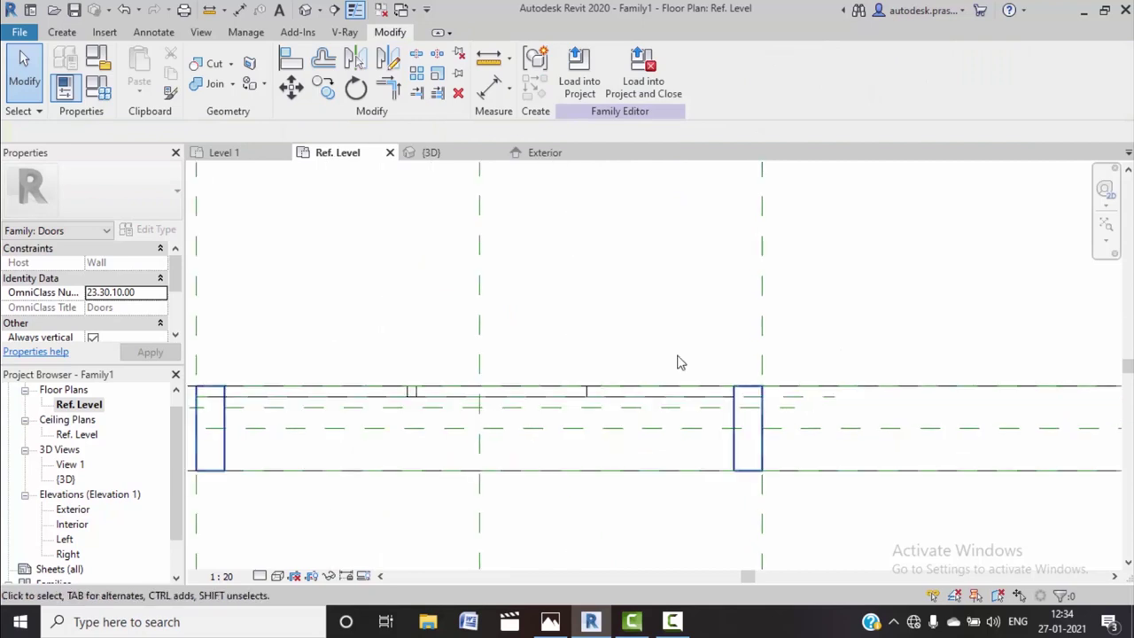
Place an aligned dimension measuring the 18 panel thickness from the reference plane
click(151, 32)
click(68, 71)
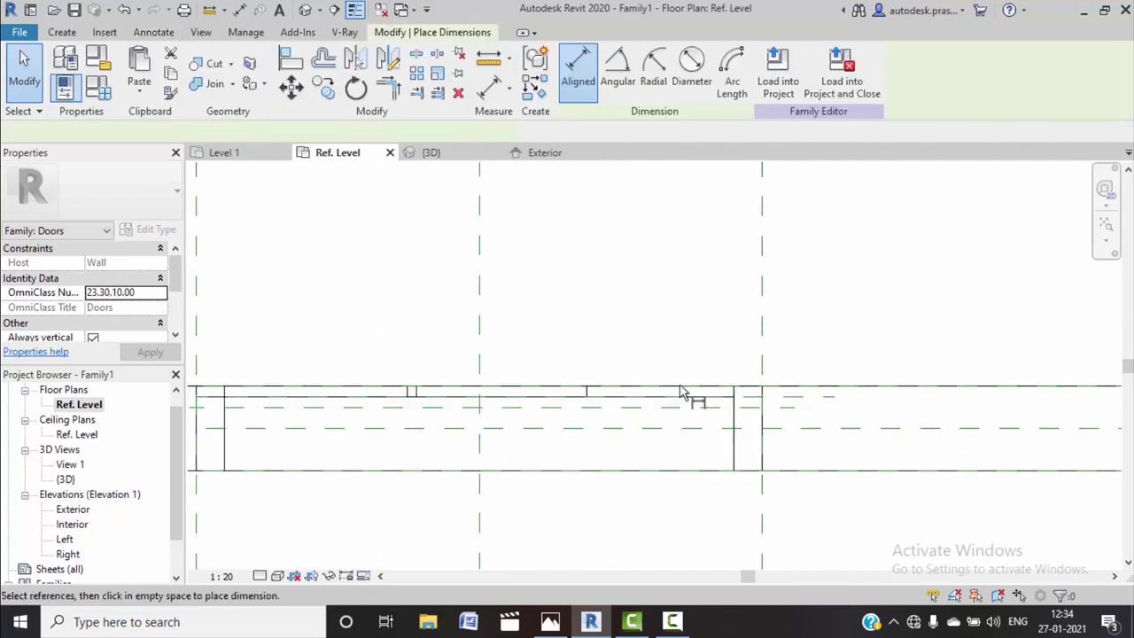
click(791, 409)
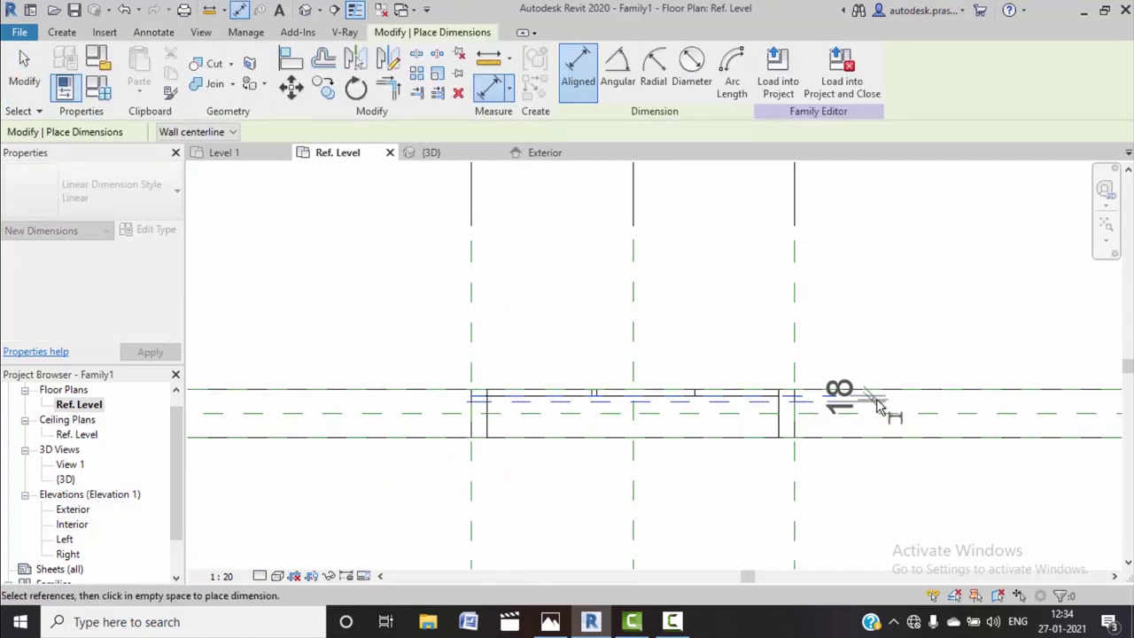
scroll(762, 399, down, 2)
right_click(767, 252)
click(781, 262)
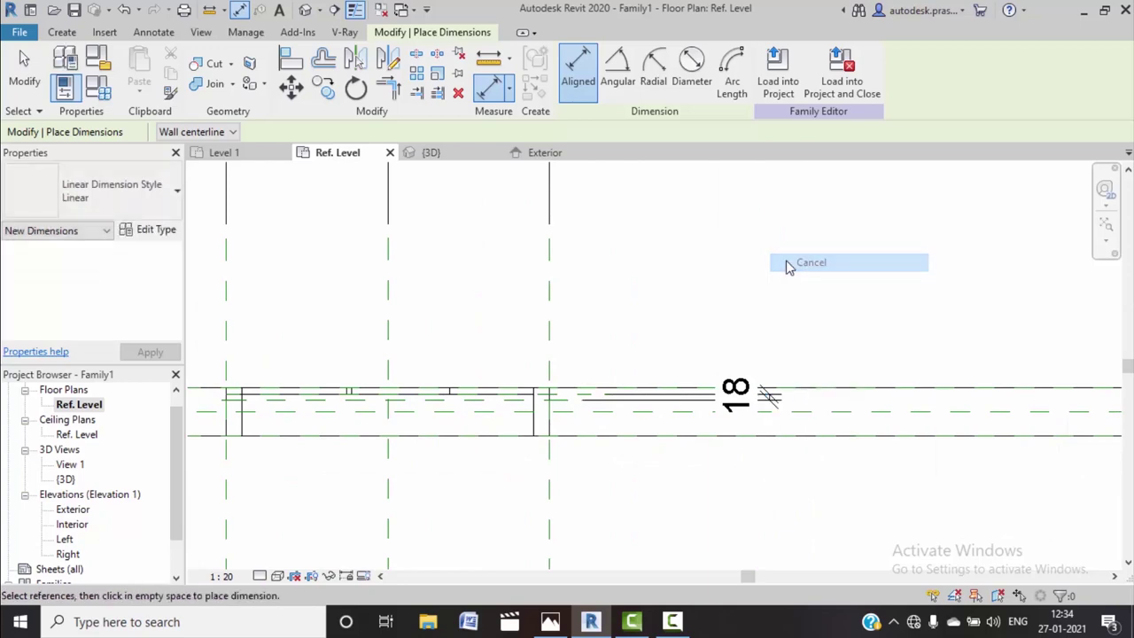
right_click(785, 260)
click(795, 271)
scroll(671, 360, up, 2)
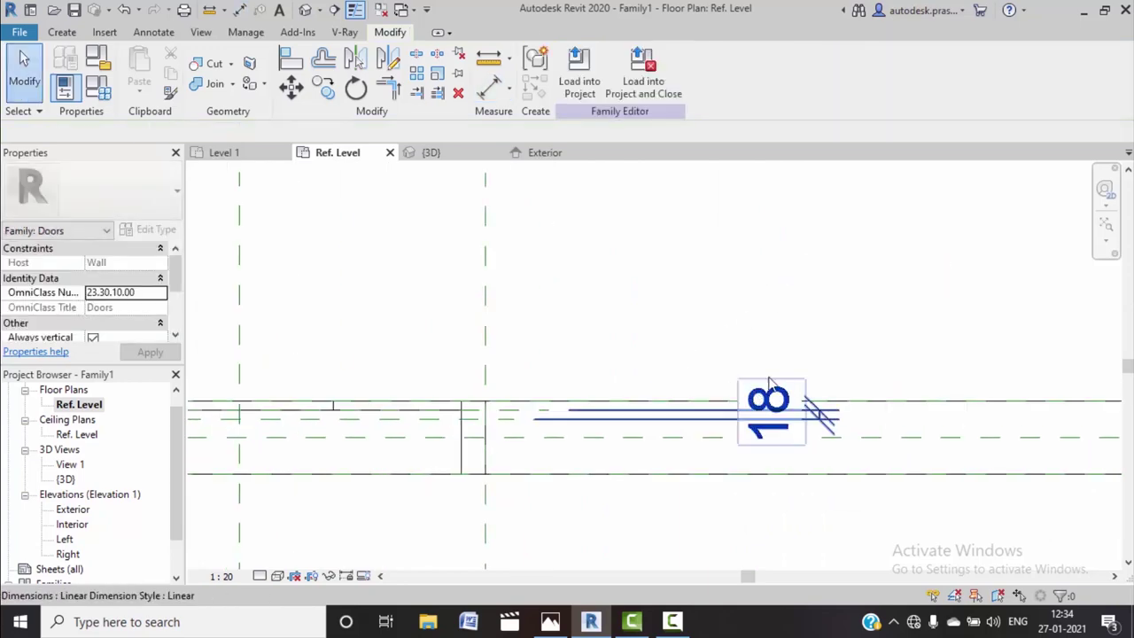
Label the 18 dimension with a new type parameter named 'thickness of panel'
click(767, 409)
click(735, 70)
text(thickness of panel)
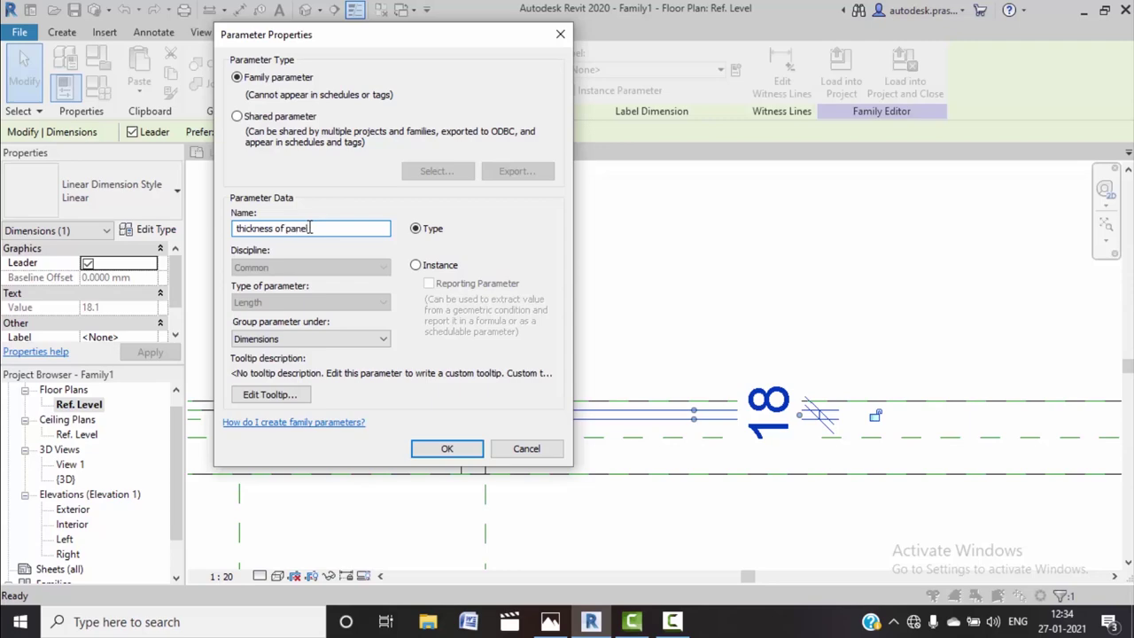
click(453, 456)
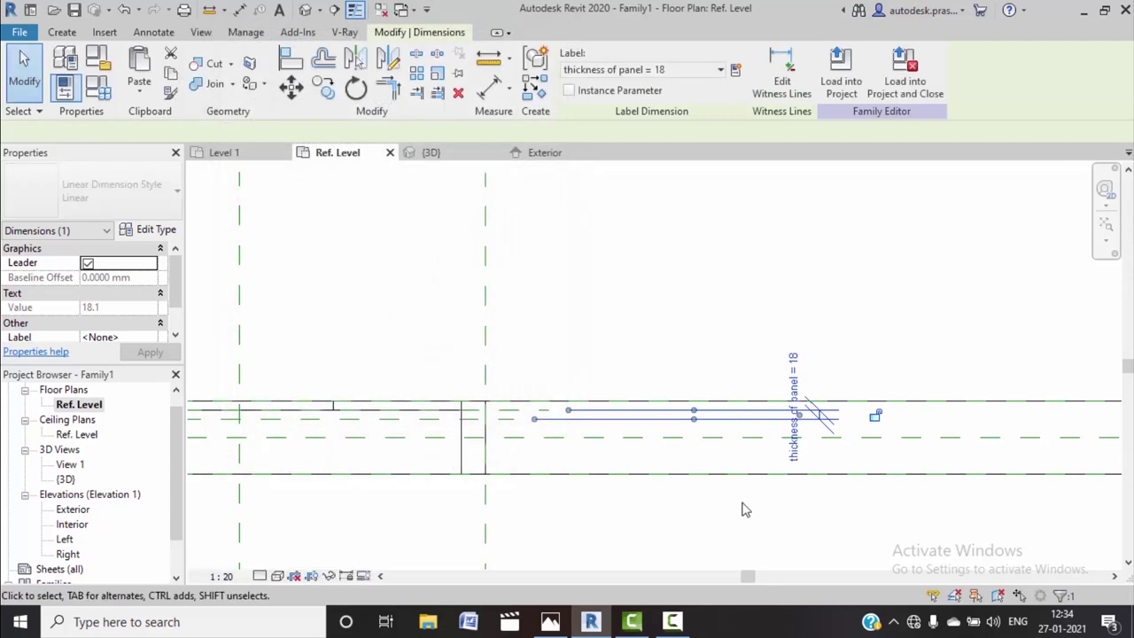
click(714, 514)
middle_drag(529, 418, 656, 410)
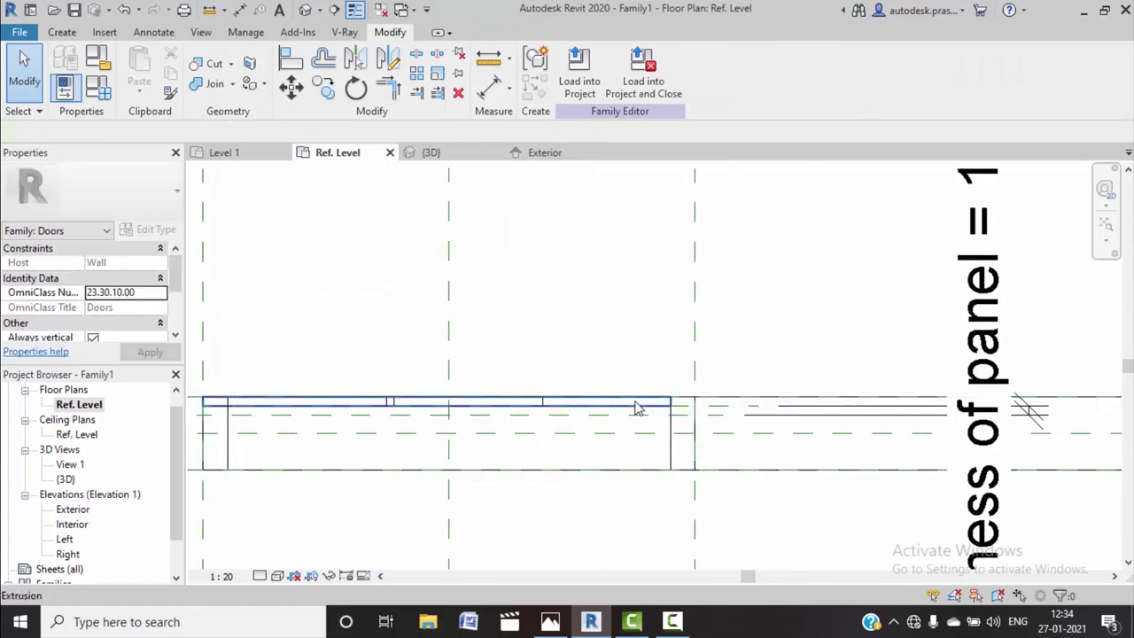
Drag the door extrusion's face to a new plan position and remove the blocking constraints
click(638, 409)
scroll(638, 425, up, 2)
scroll(496, 399, up, 1)
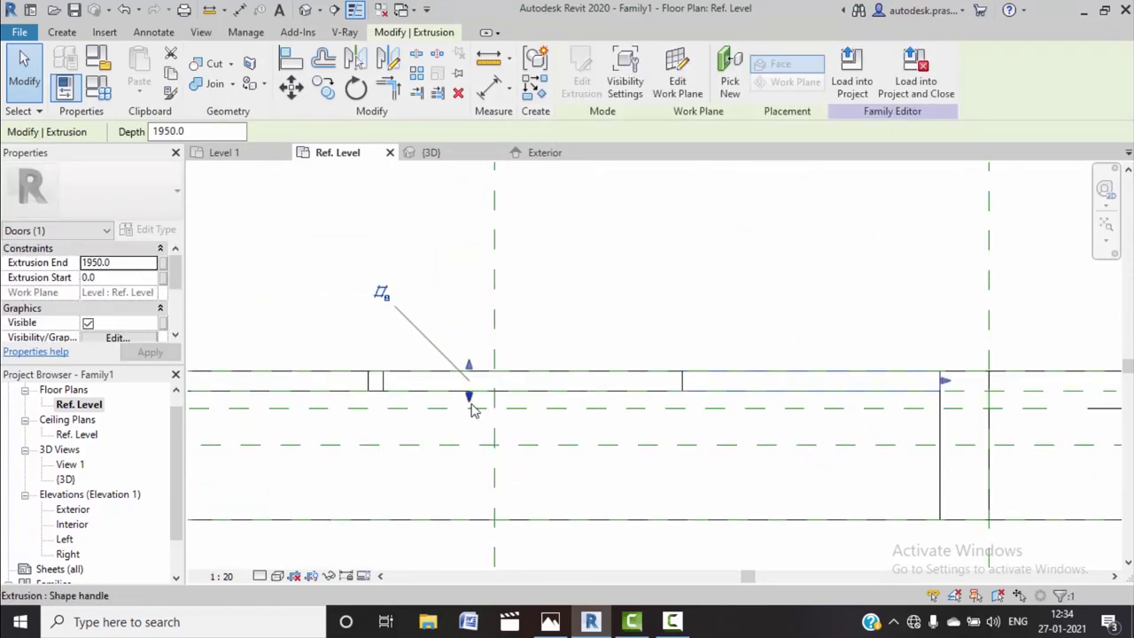
drag(472, 409, 484, 393)
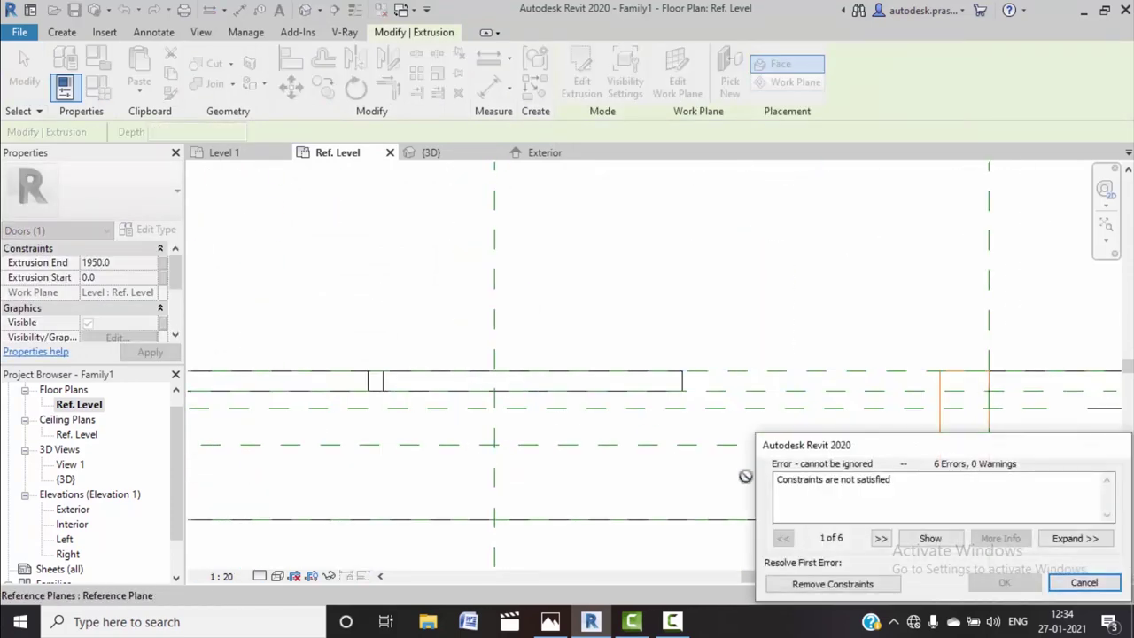
click(826, 588)
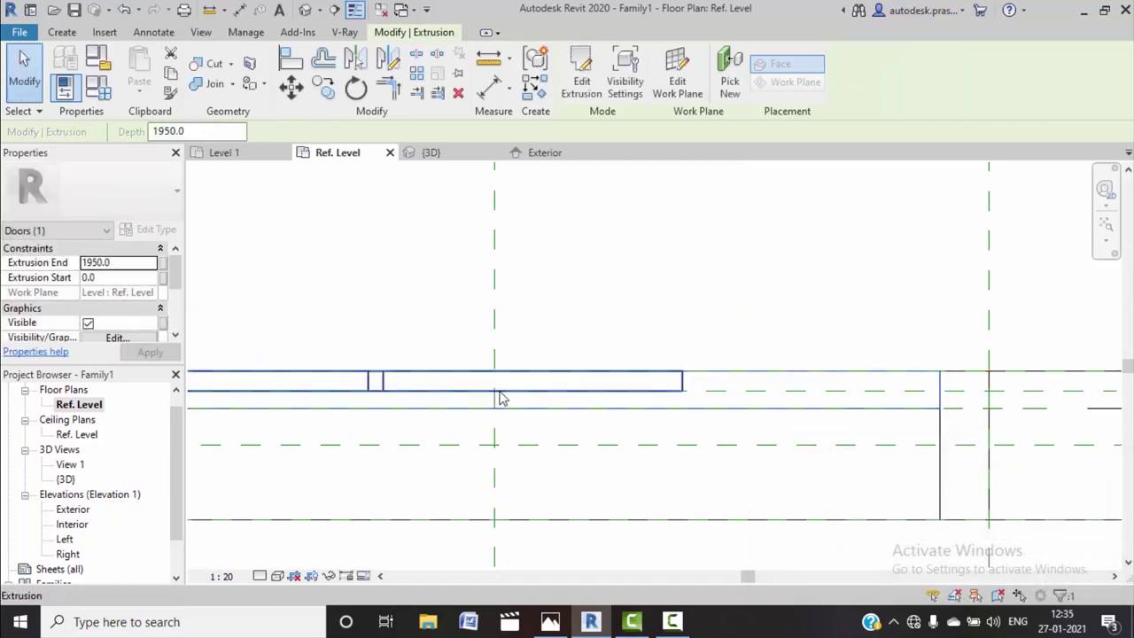
Reselect the extrusion, move it down slightly, and remove the unsatisfied constraints
scroll(645, 401, down, 1)
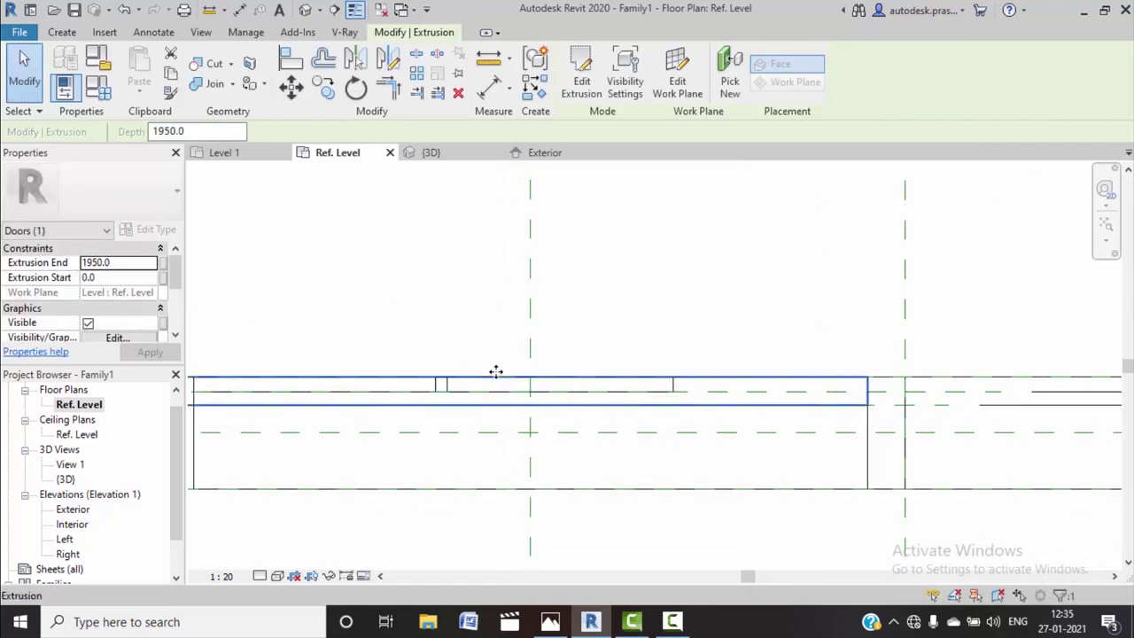
scroll(526, 405, down, 2)
click(657, 370)
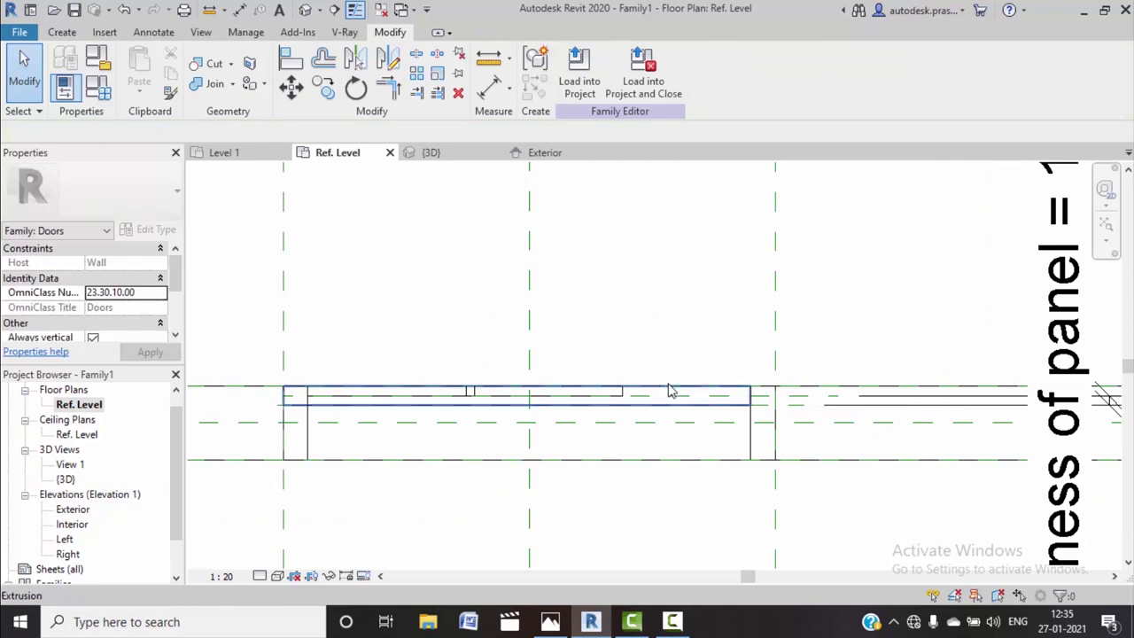
click(671, 393)
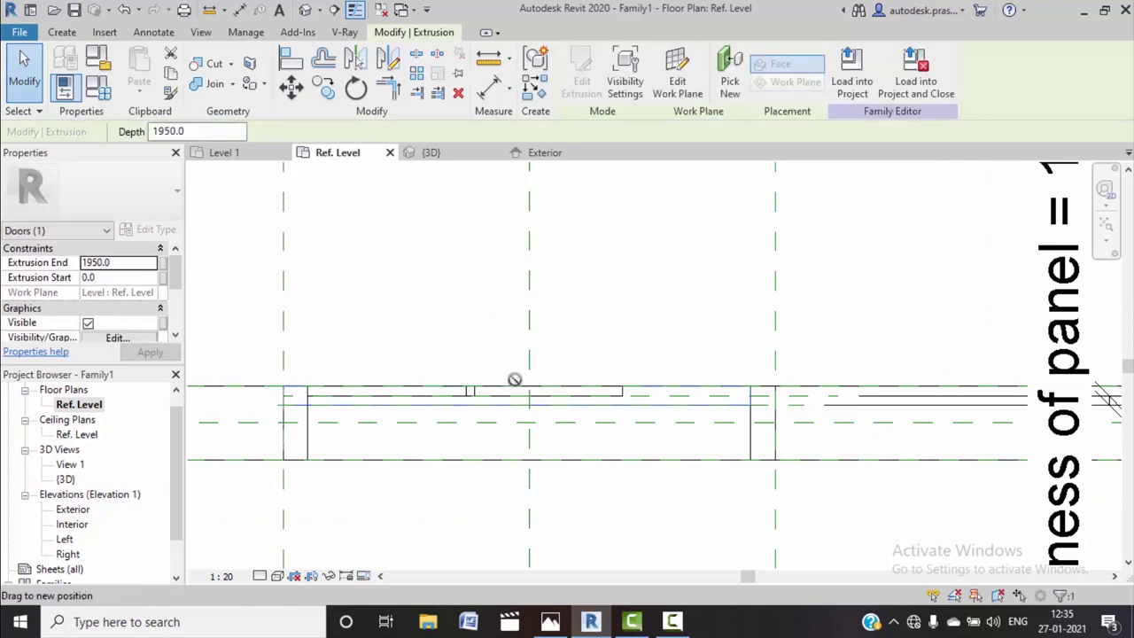
drag(515, 379, 513, 398)
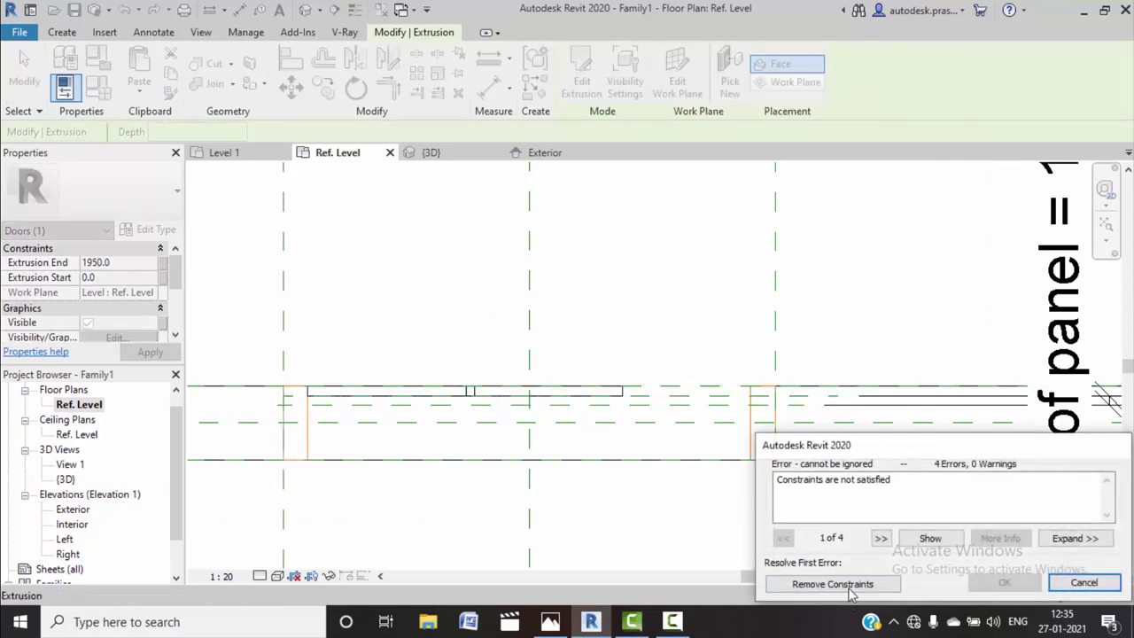
click(831, 584)
Select the thin panel extrusion to check it, then switch to the Exterior elevation
middle_drag(727, 437, 736, 472)
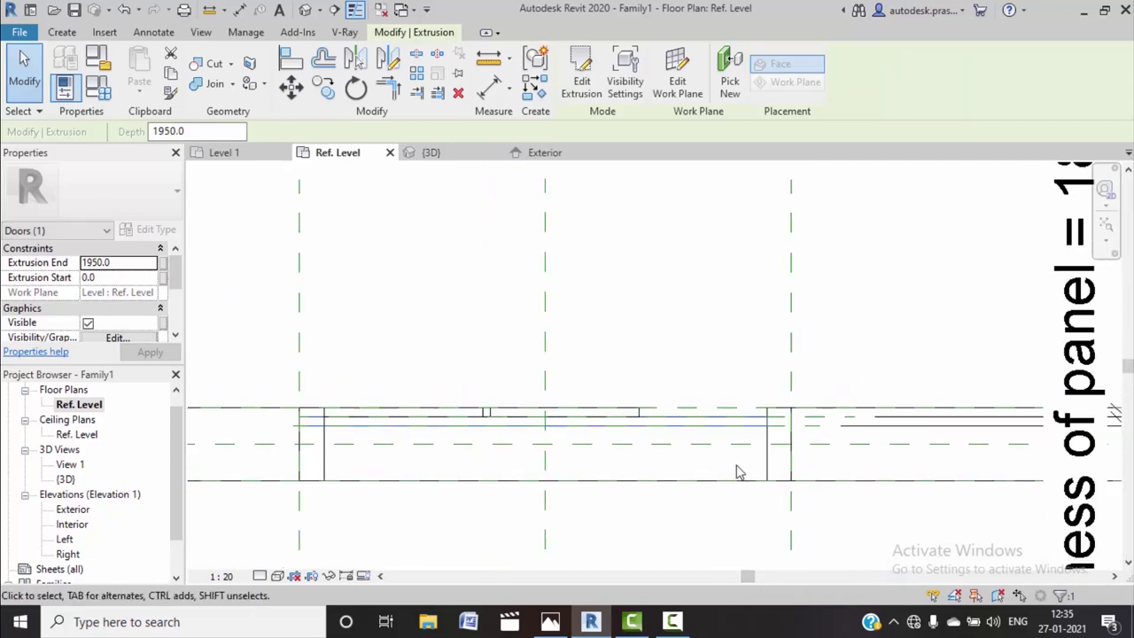
click(645, 340)
scroll(558, 412, up, 2)
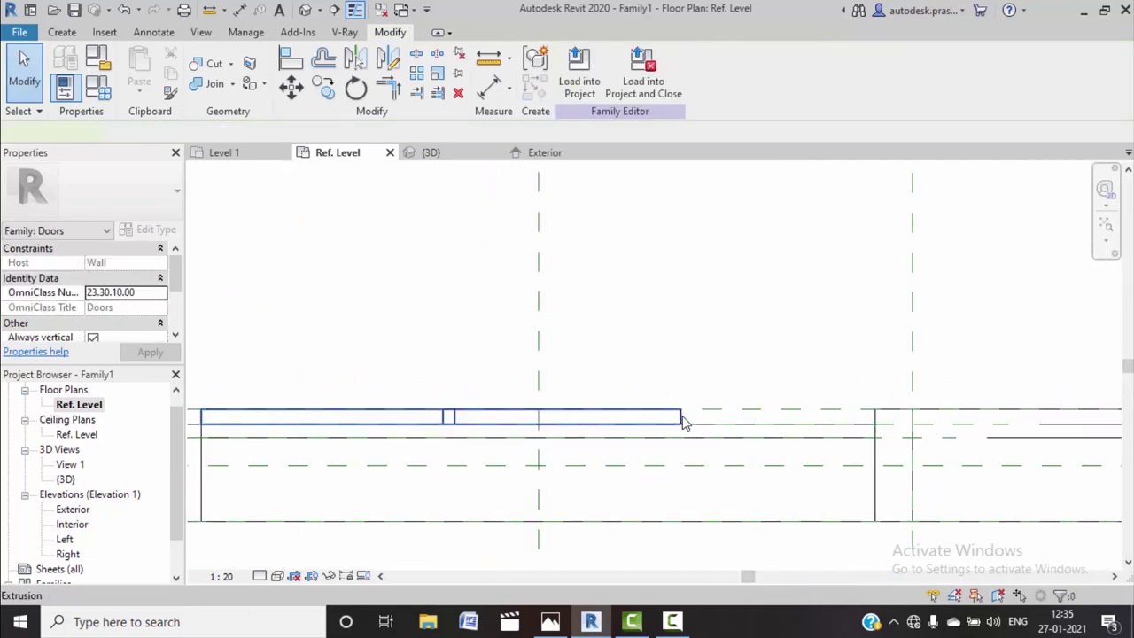
click(510, 423)
scroll(558, 443, down, 1)
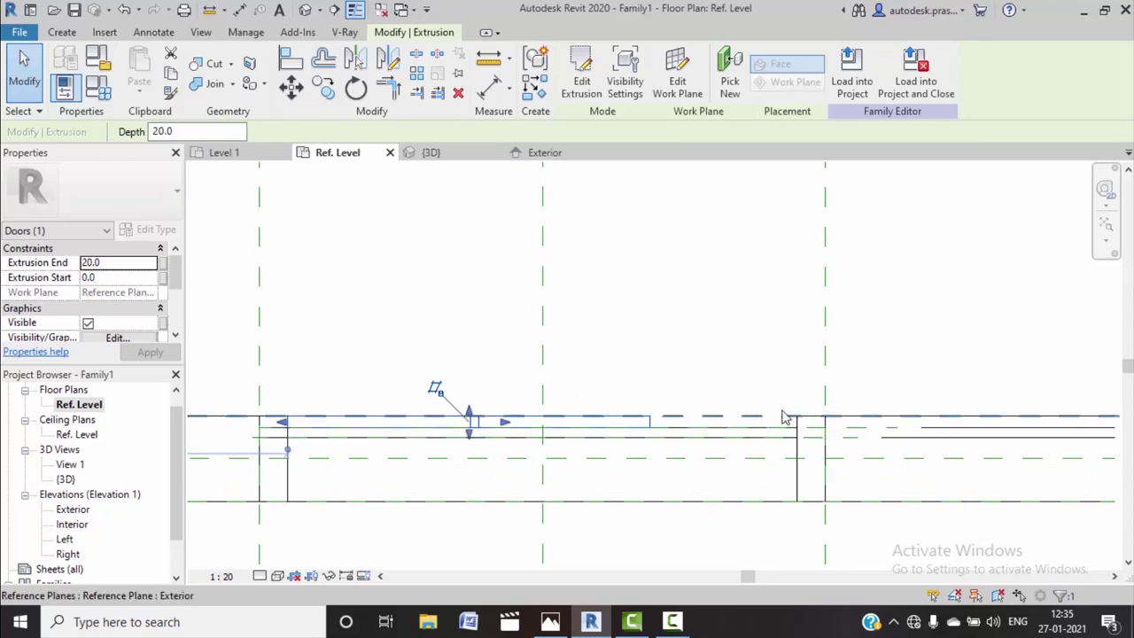
scroll(784, 418, up, 1)
scroll(797, 436, down, 1)
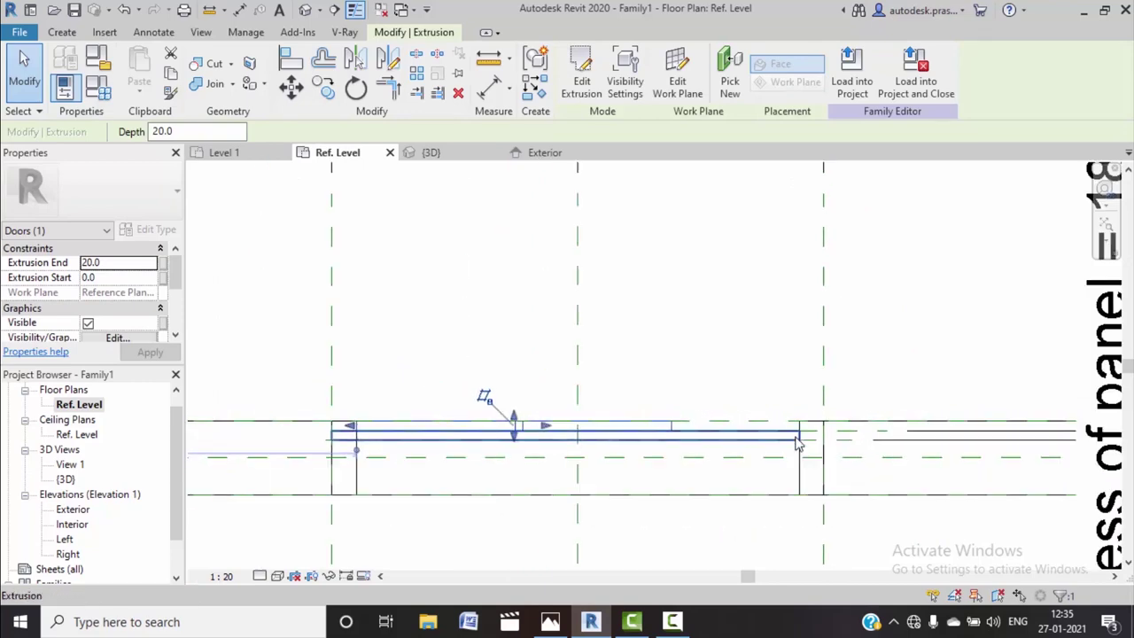
scroll(815, 452, down, 1)
scroll(827, 463, down, 1)
scroll(709, 443, up, 1)
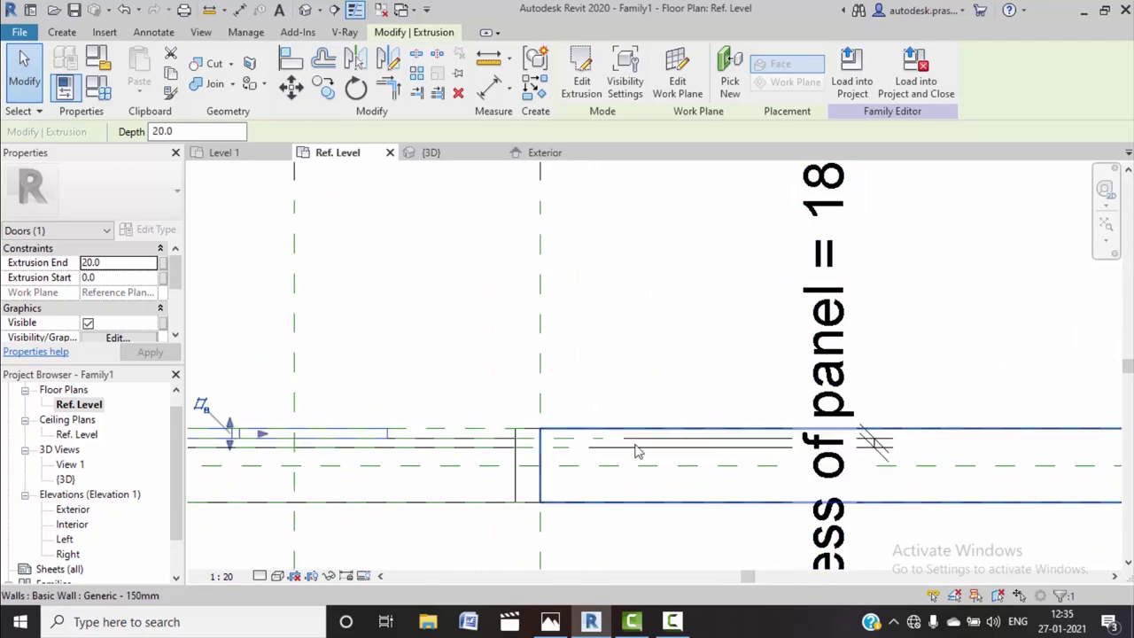
scroll(780, 417, down, 1)
scroll(805, 404, down, 1)
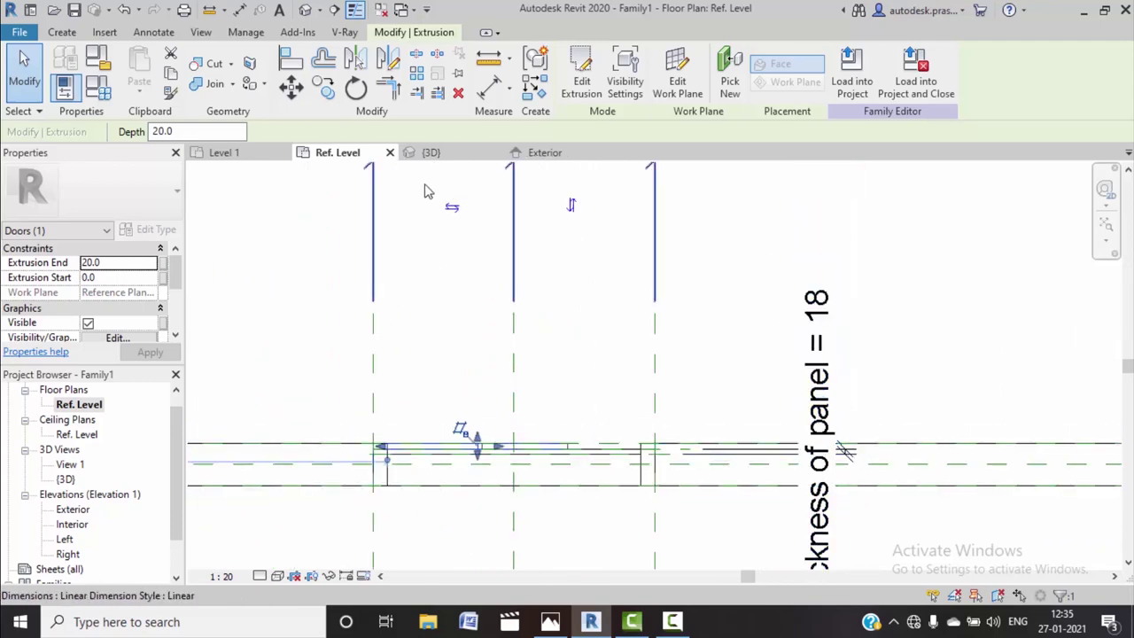
click(565, 165)
scroll(638, 395, up, 2)
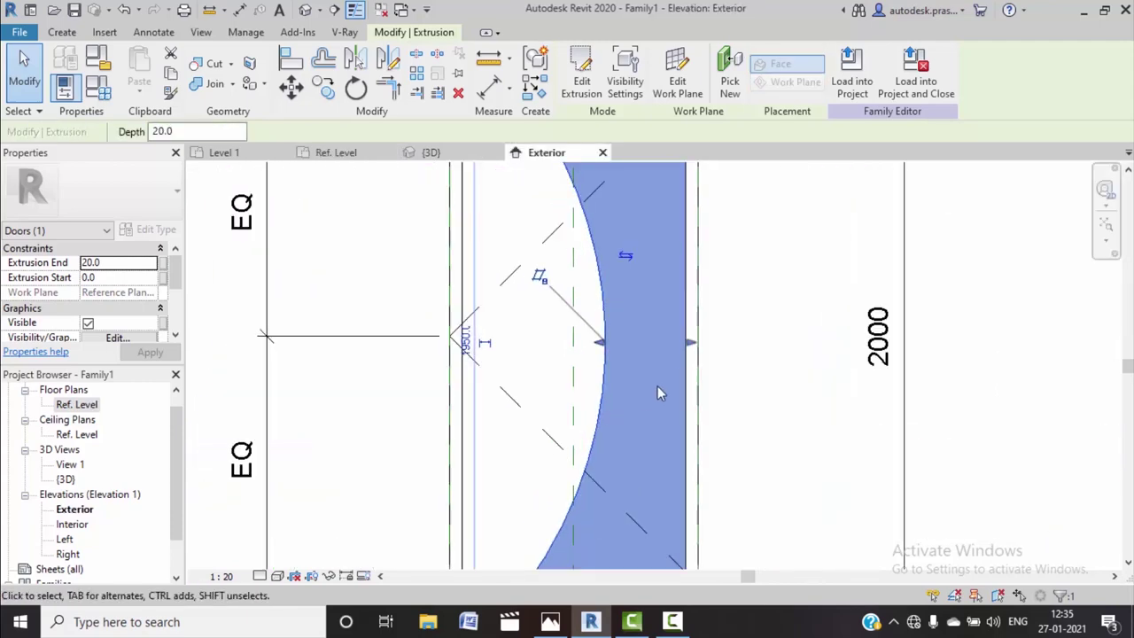
scroll(638, 394, down, 2)
scroll(619, 374, down, 2)
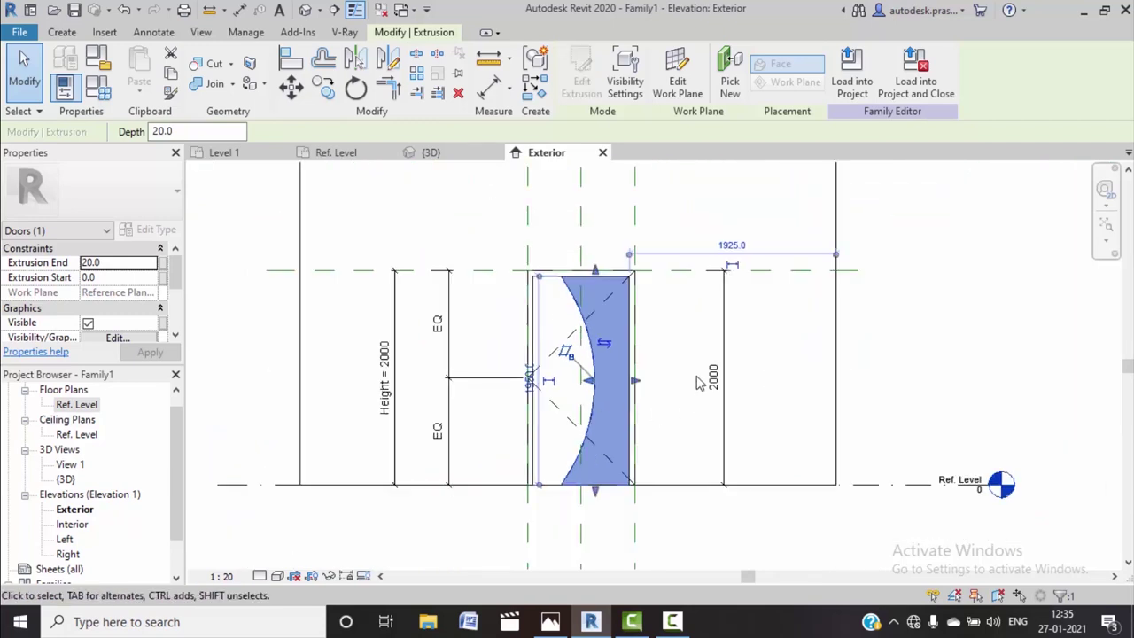
click(791, 367)
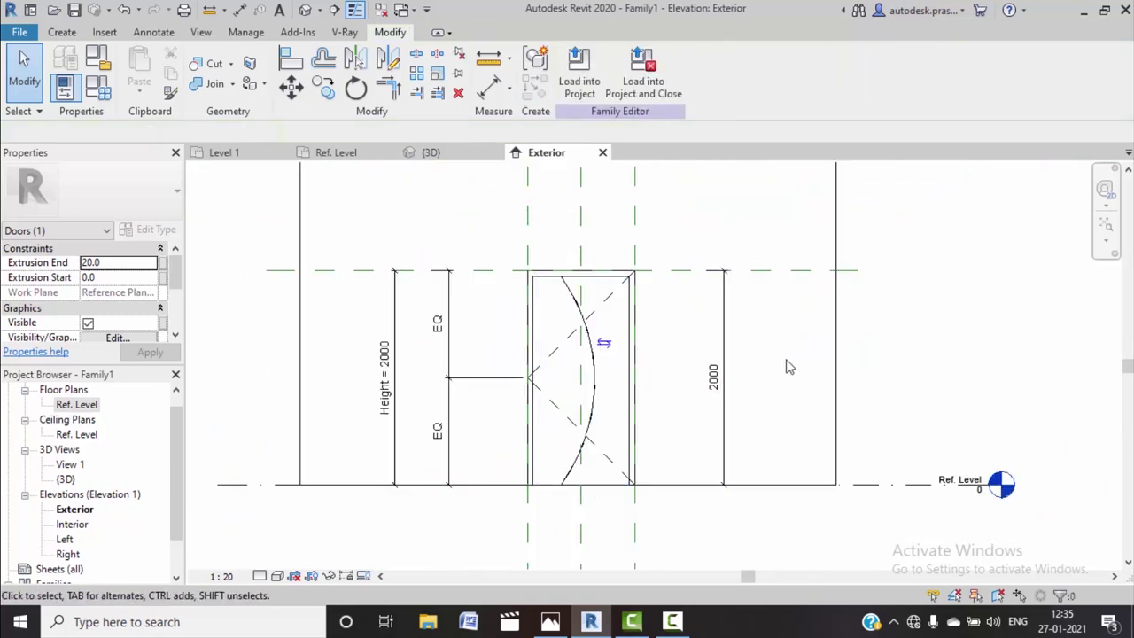
click(549, 485)
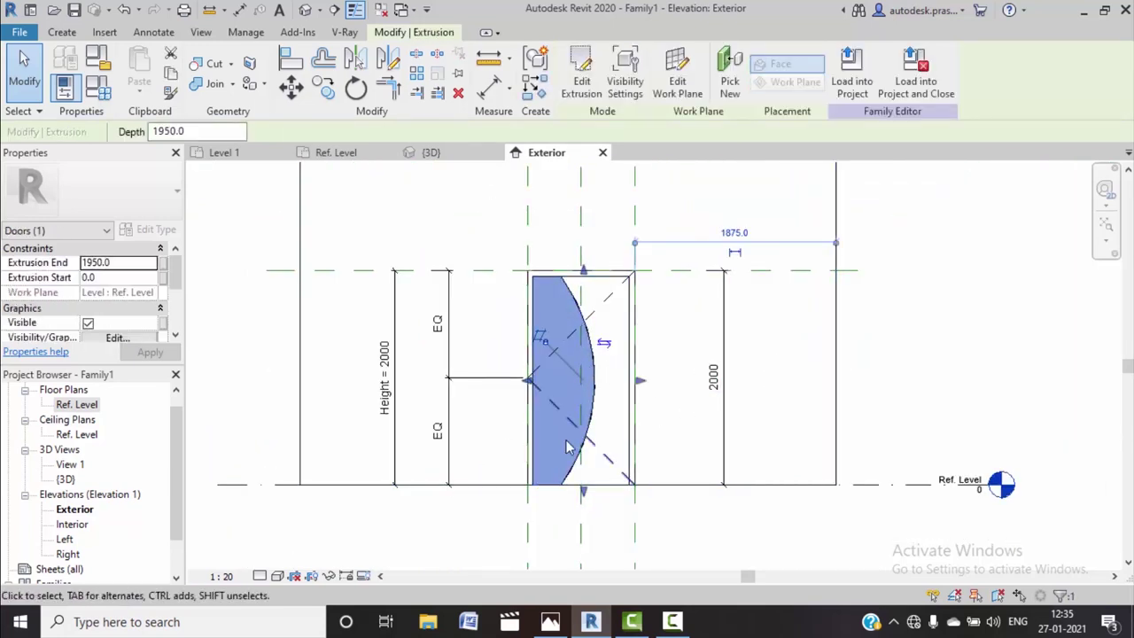
click(550, 622)
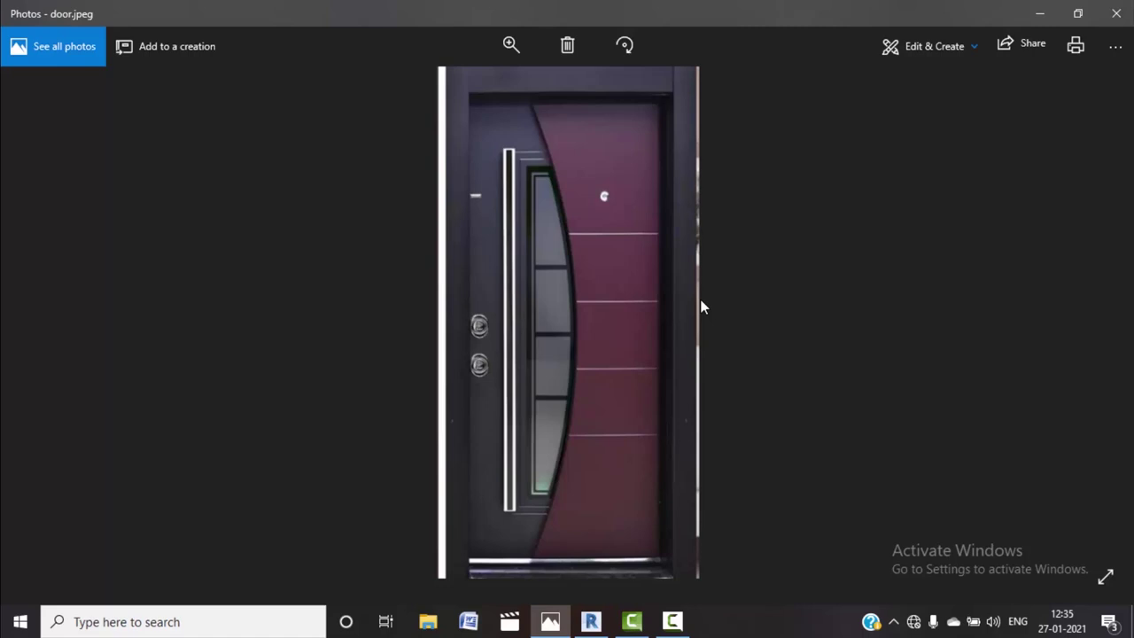
click(1039, 13)
scroll(559, 317, up, 3)
scroll(576, 311, up, 1)
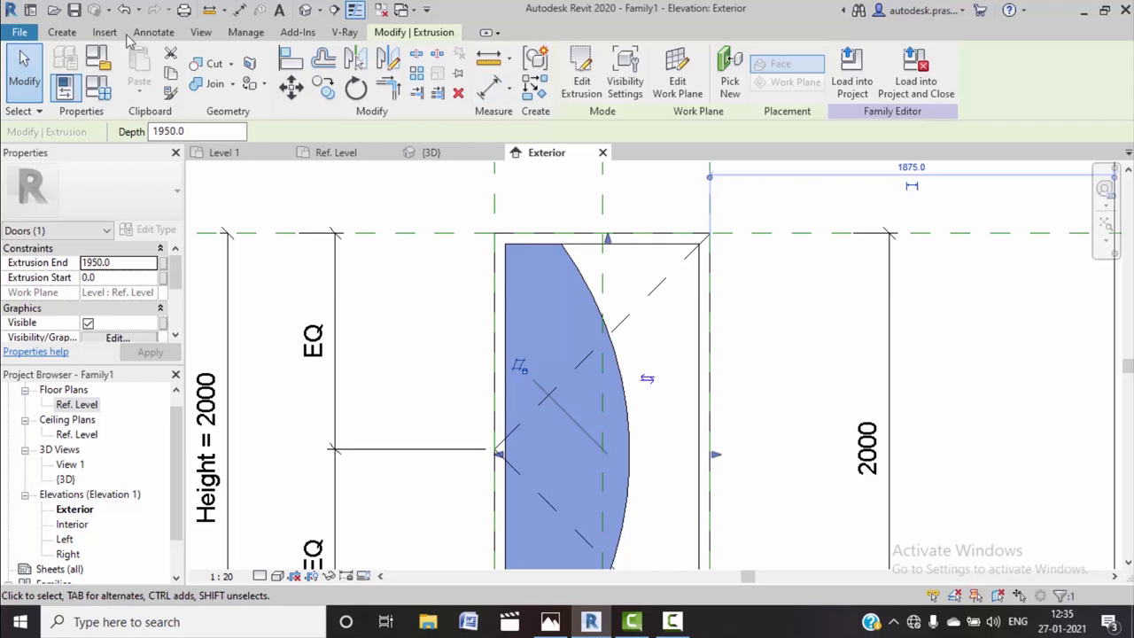
Start a void extrusion sketch and abandon the first line-drawn outline attempt
click(73, 32)
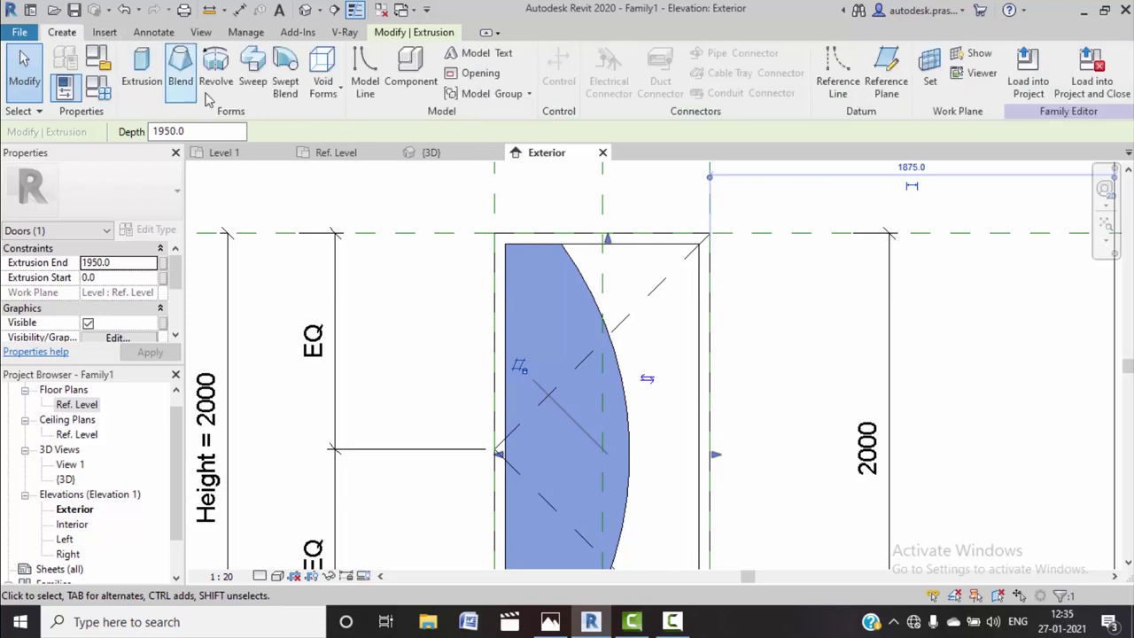
click(330, 94)
click(359, 116)
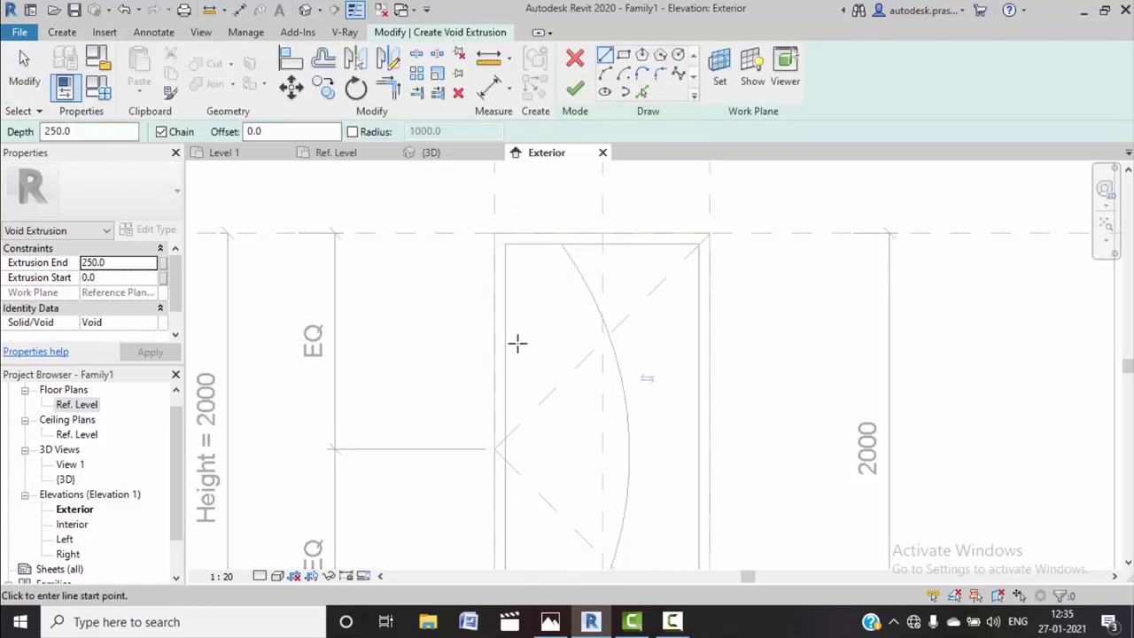
scroll(554, 261, down, 1)
scroll(541, 246, down, 1)
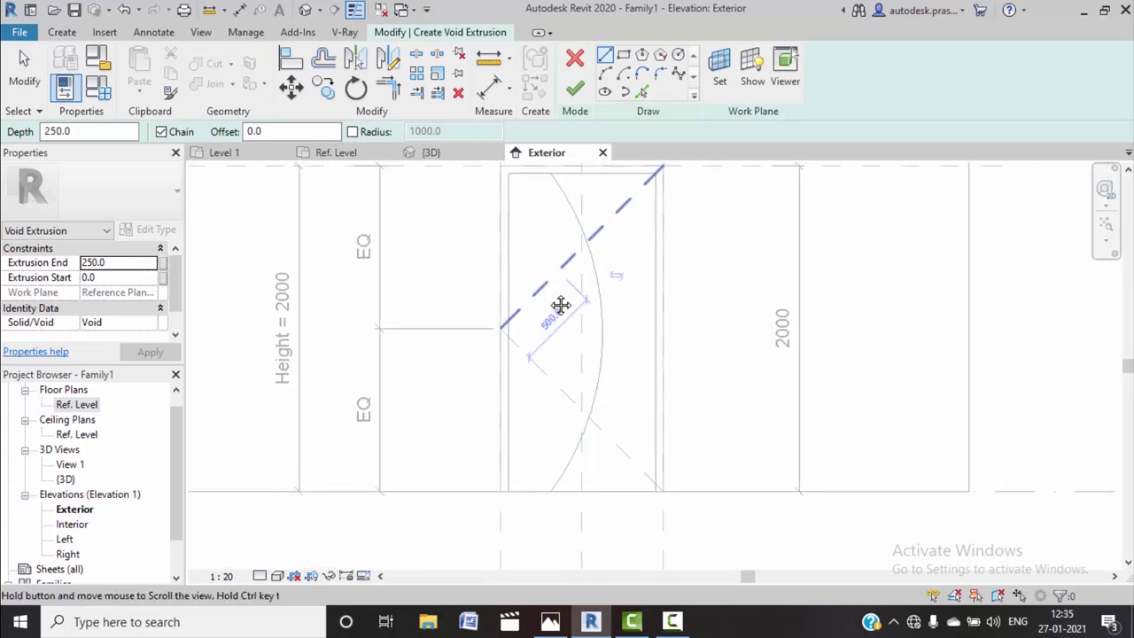
scroll(549, 293, down, 1)
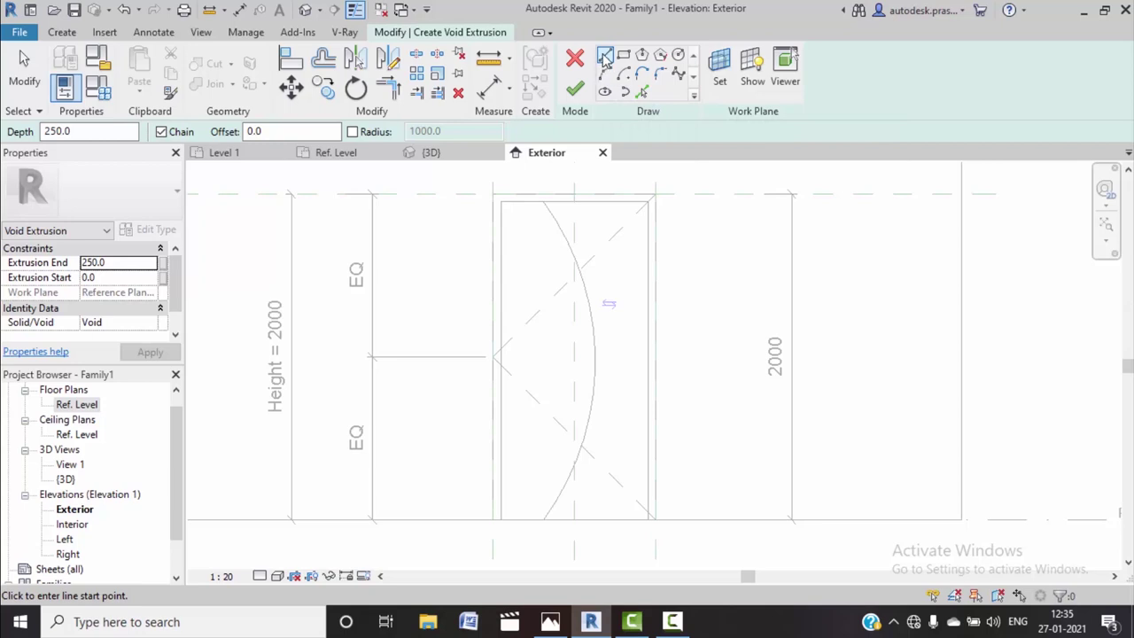
click(544, 202)
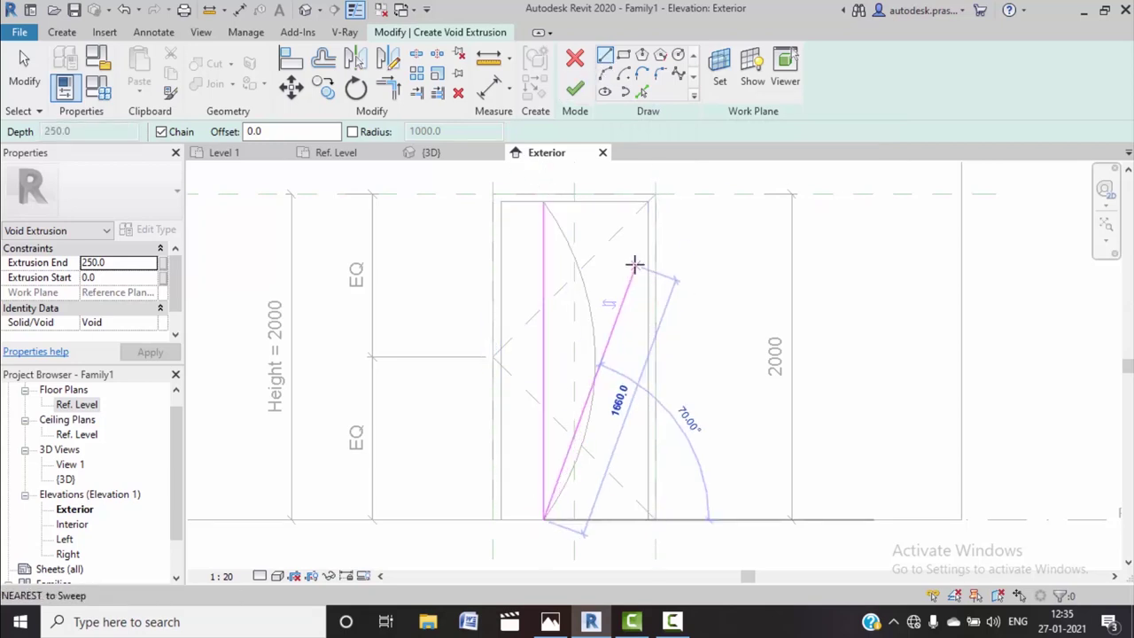
right_click(636, 264)
click(679, 276)
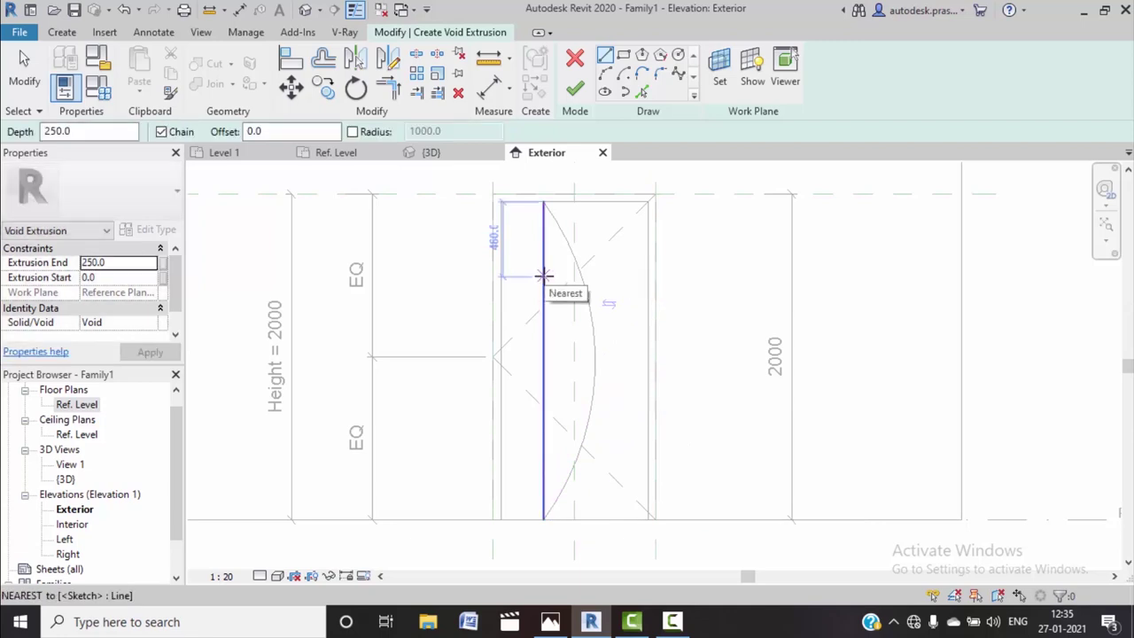
Use Pick Lines, then Trim/Extend to Corner the rectangle's top-left and bottom-left corners
click(638, 93)
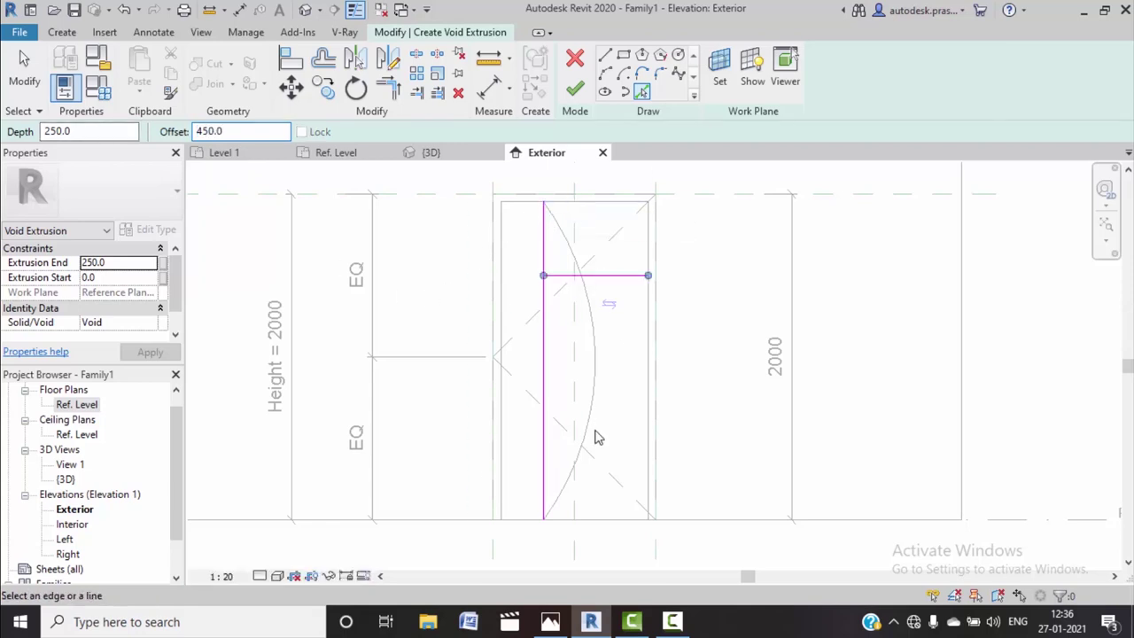
scroll(613, 446, up, 2)
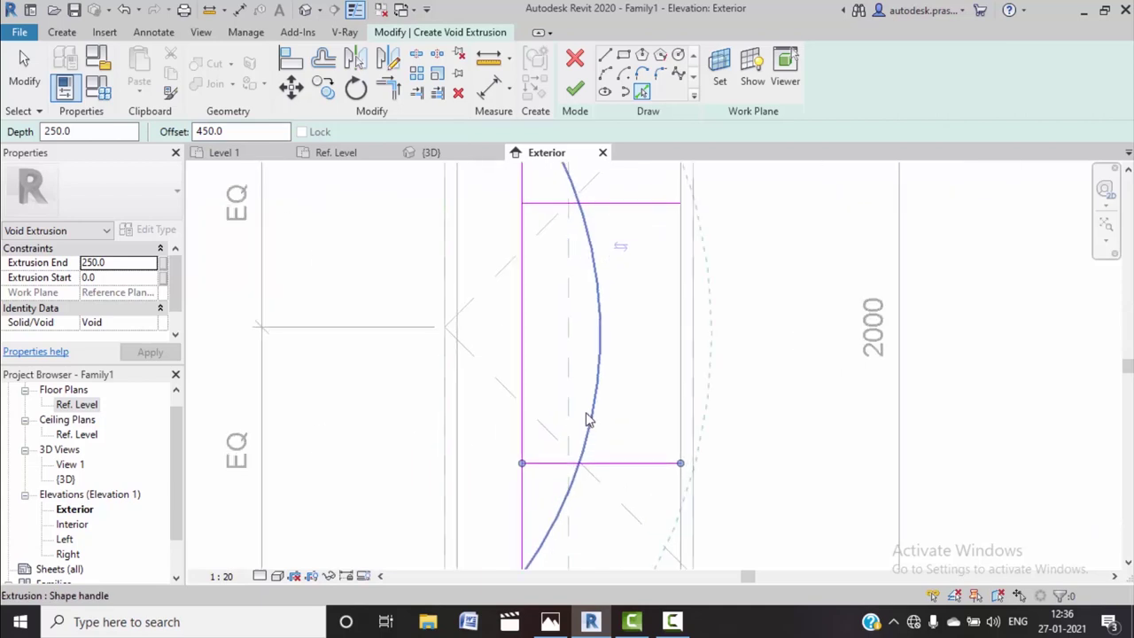
mouse_move(446, 152)
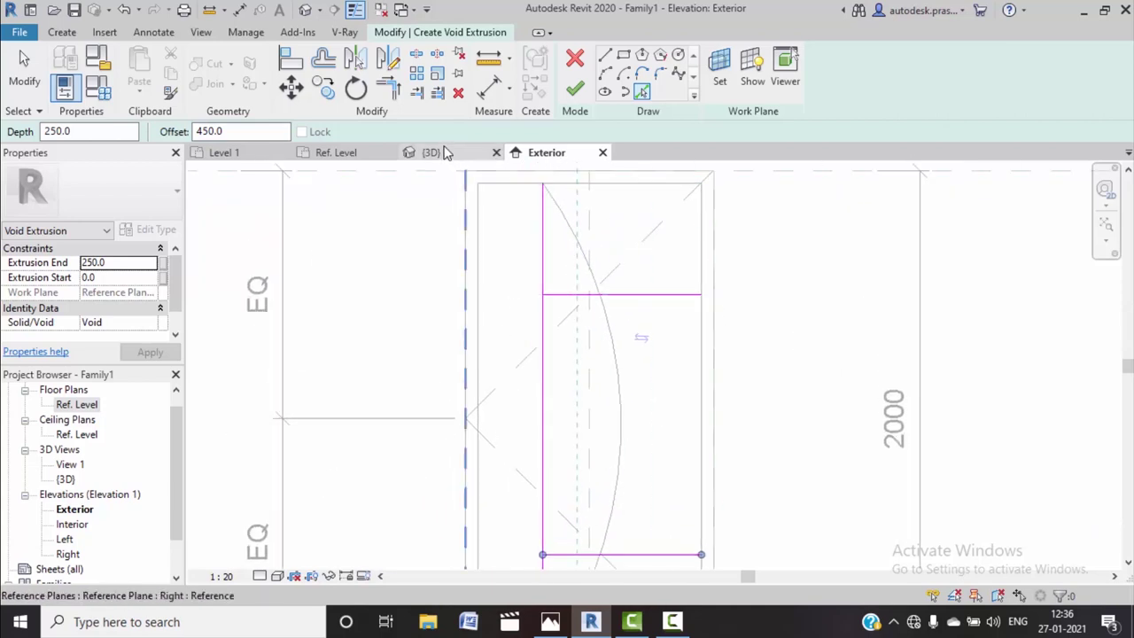
click(387, 89)
click(546, 319)
click(578, 295)
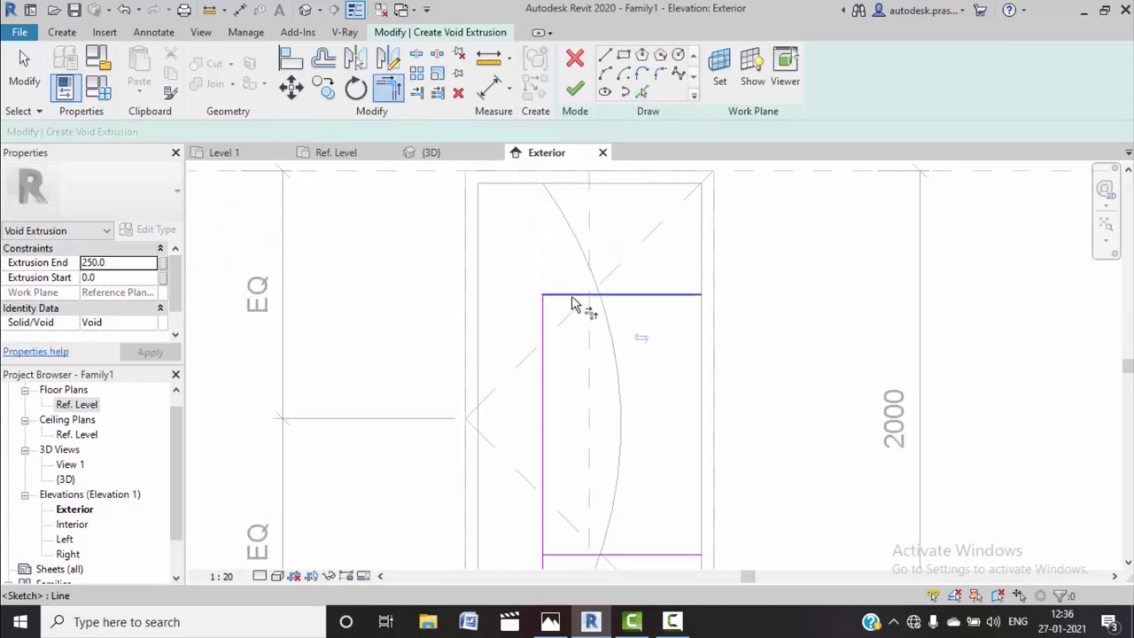
middle_drag(585, 507, 537, 455)
click(538, 457)
click(576, 467)
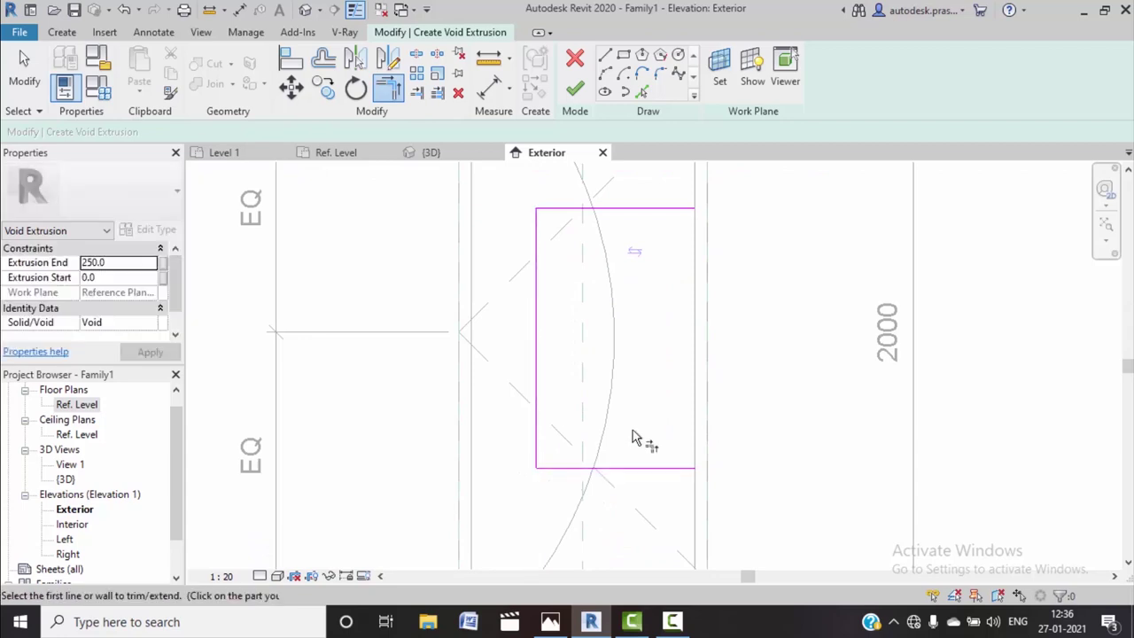
scroll(642, 434, down, 2)
scroll(643, 427, up, 1)
scroll(635, 314, up, 1)
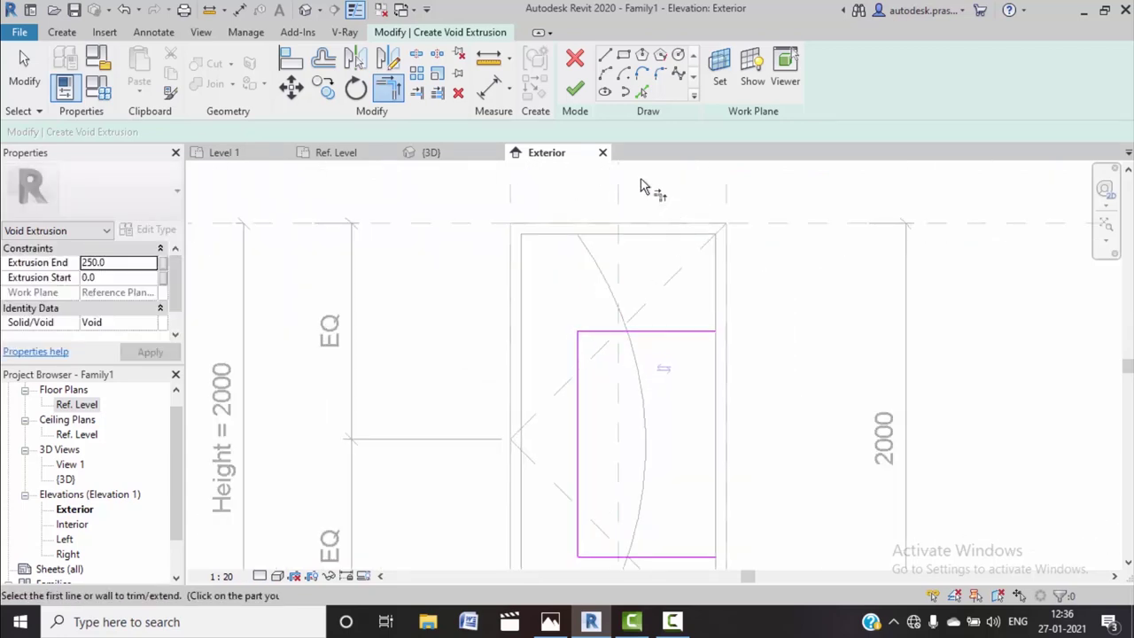
key(Escape)
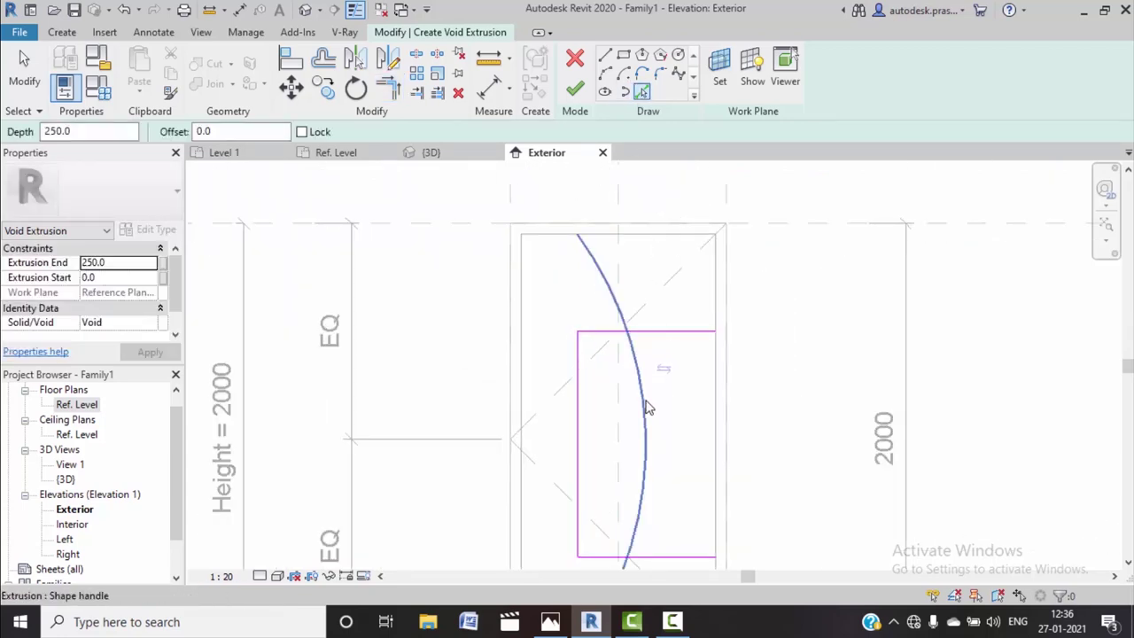
Add the panel's arc, trim it to the top and bottom lines, and finish the void
click(646, 408)
key(t)
key(r)
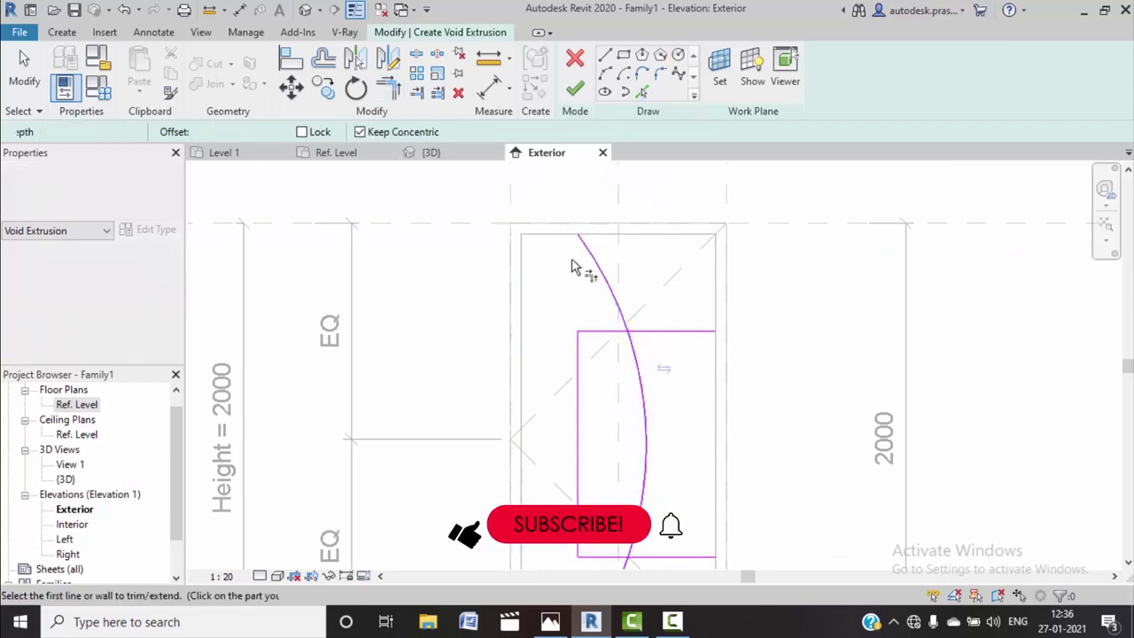
click(646, 362)
click(603, 331)
middle_drag(666, 487, 626, 368)
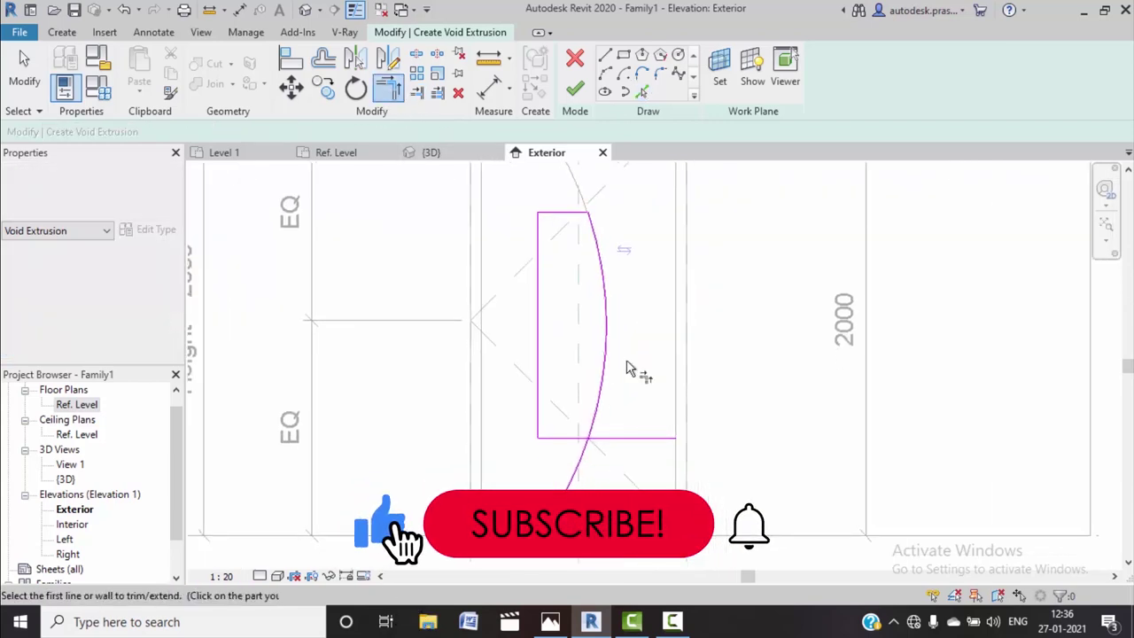
click(595, 417)
click(567, 438)
scroll(640, 435, down, 1)
scroll(701, 436, down, 1)
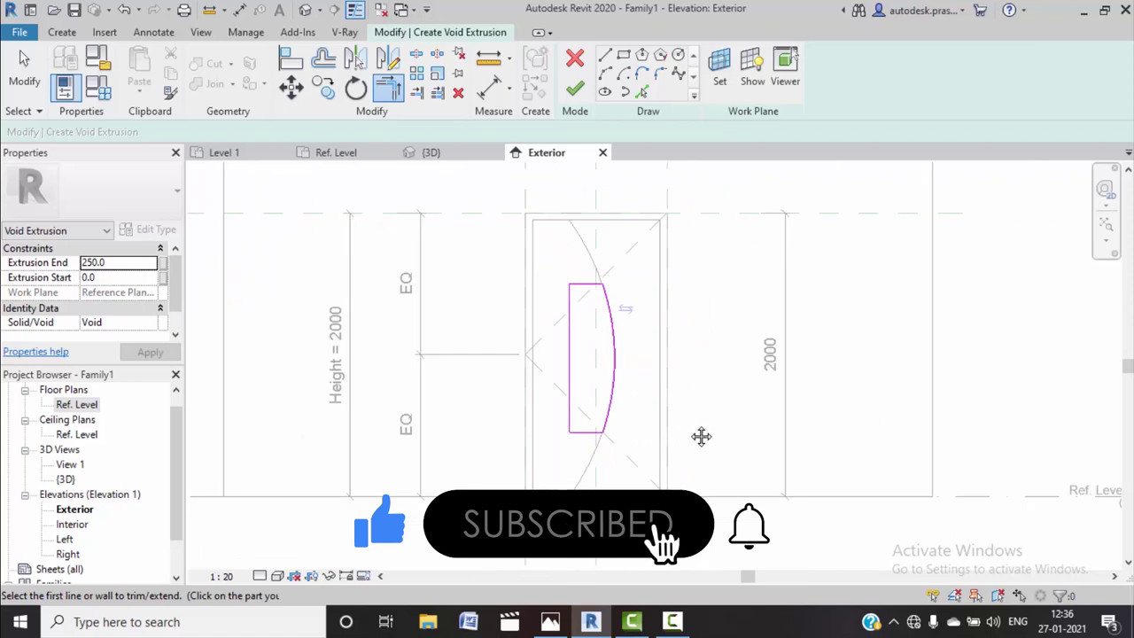
scroll(578, 441, down, 1)
scroll(630, 381, up, 1)
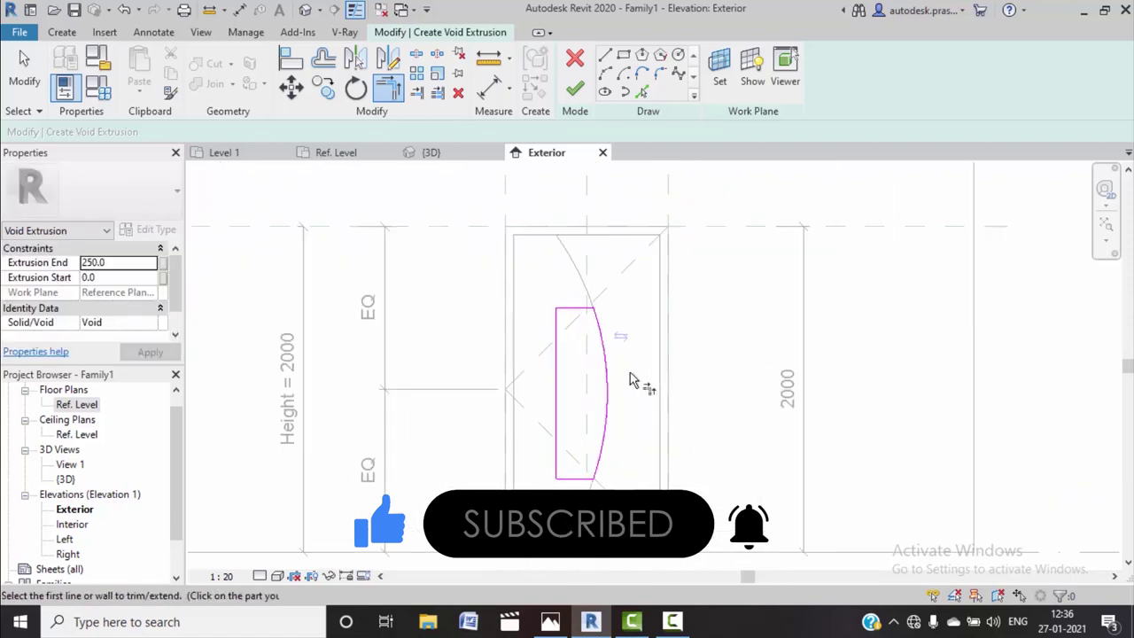
click(576, 89)
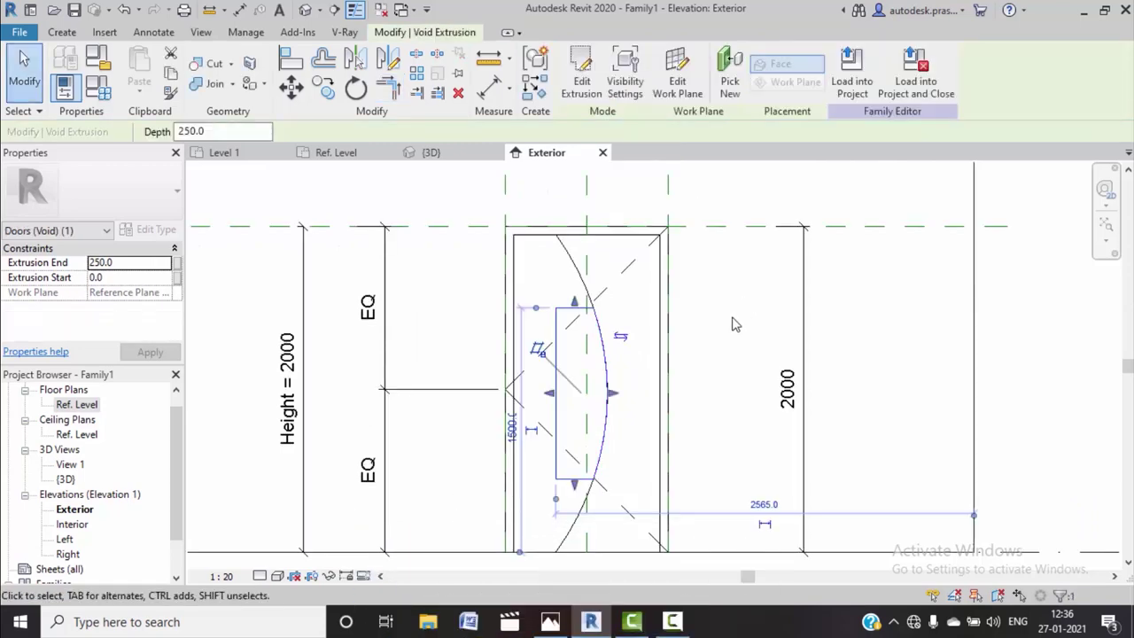
Set the Exterior elevation's visual style to Shaded and deselect the void
scroll(735, 328, down, 1)
scroll(732, 355, down, 1)
scroll(731, 359, down, 1)
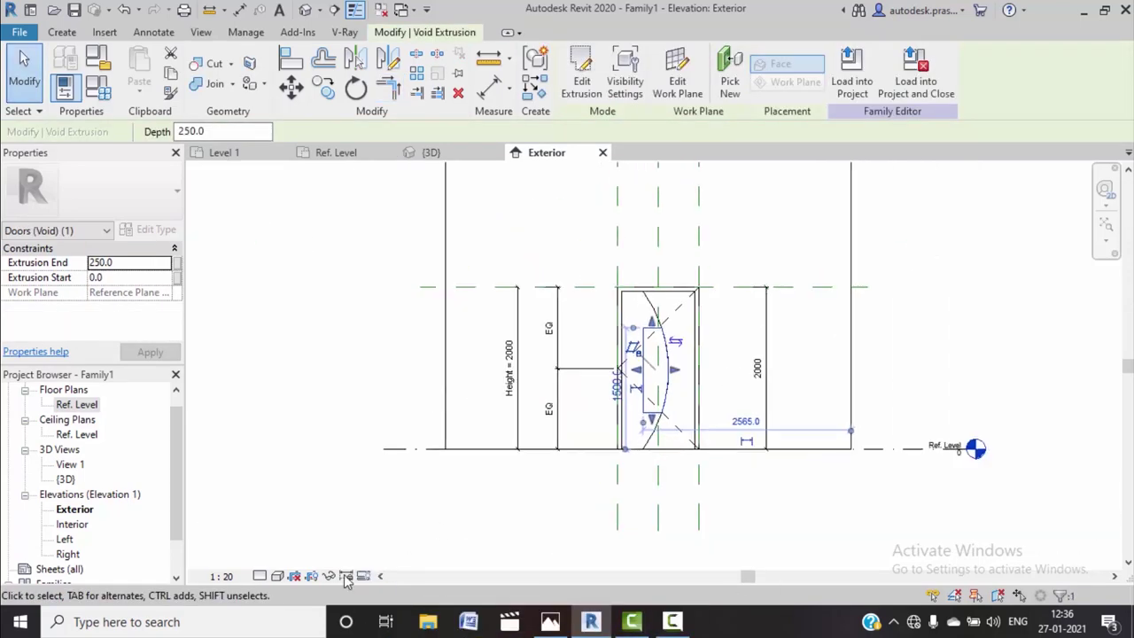
click(279, 577)
click(310, 539)
click(531, 479)
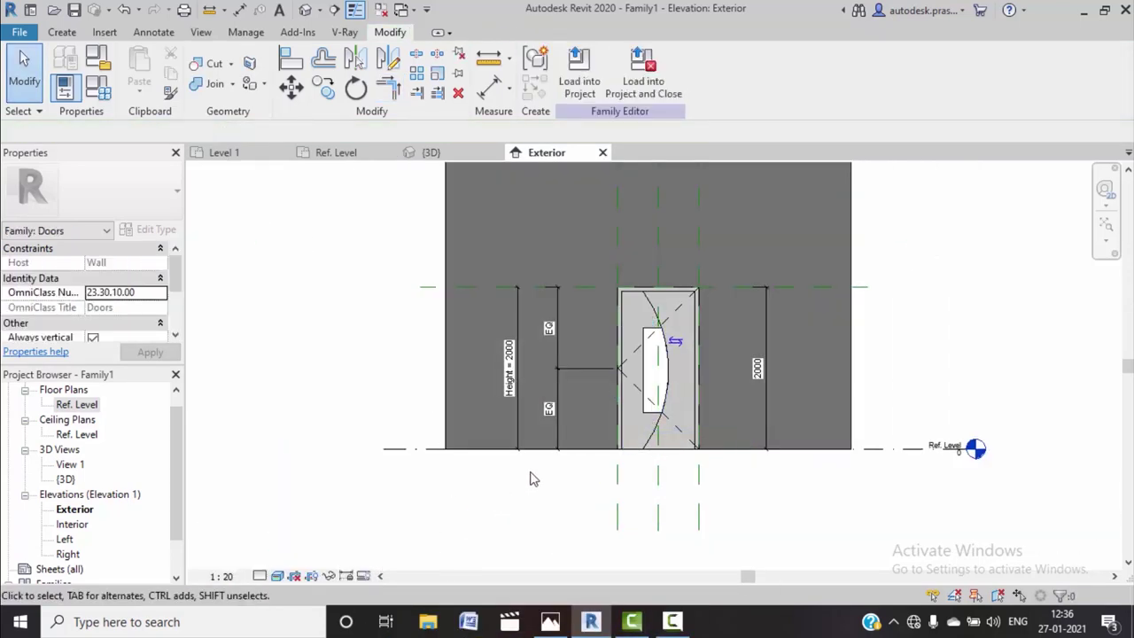
middle_drag(554, 358, 538, 406)
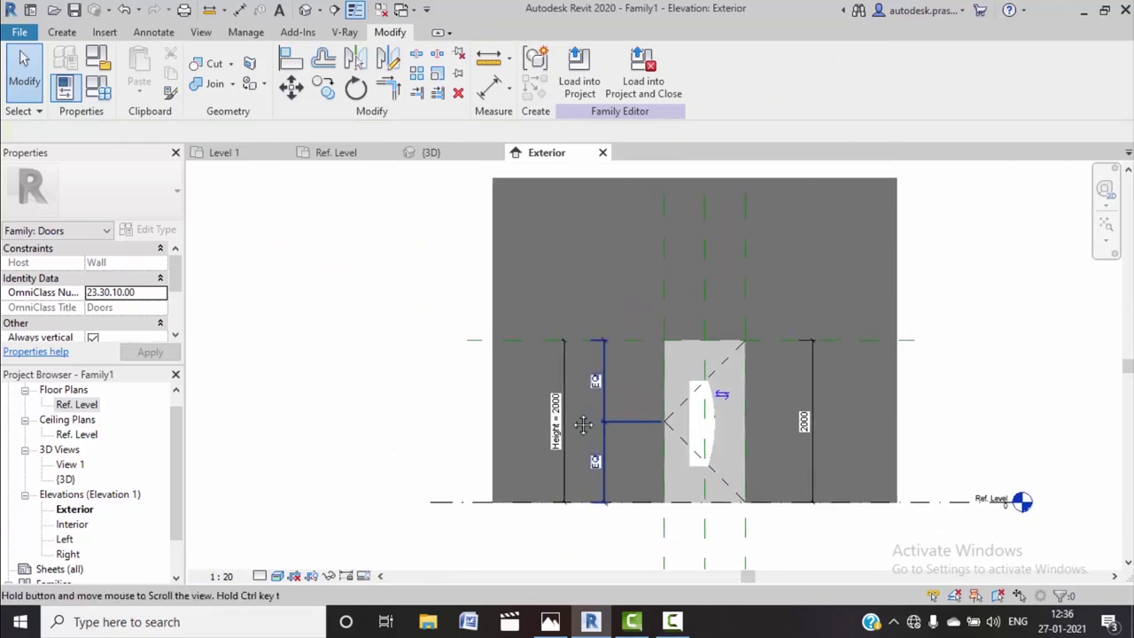
In the {3D} view, set Realistic style and orbit to inspect the cut opening
click(429, 153)
mouse_move(641, 309)
shift+middle_down()
mouse_move(683, 375)
mouse_move(470, 443)
mouse_move(269, 407)
shift+middle_up()
middle_drag(451, 537, 483, 392)
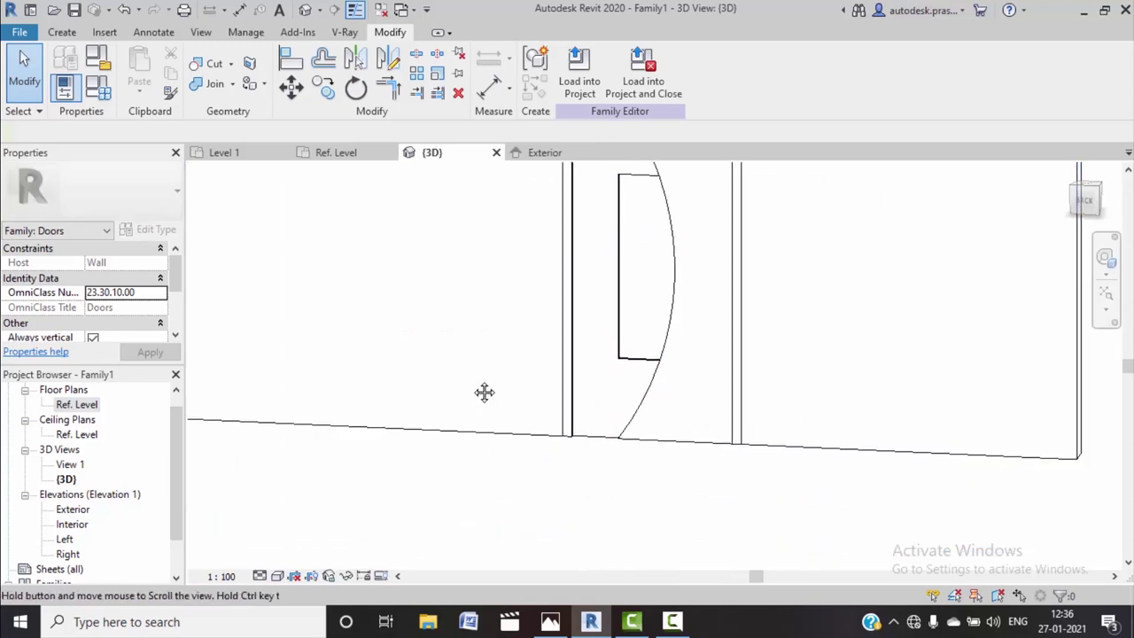
click(263, 575)
click(301, 541)
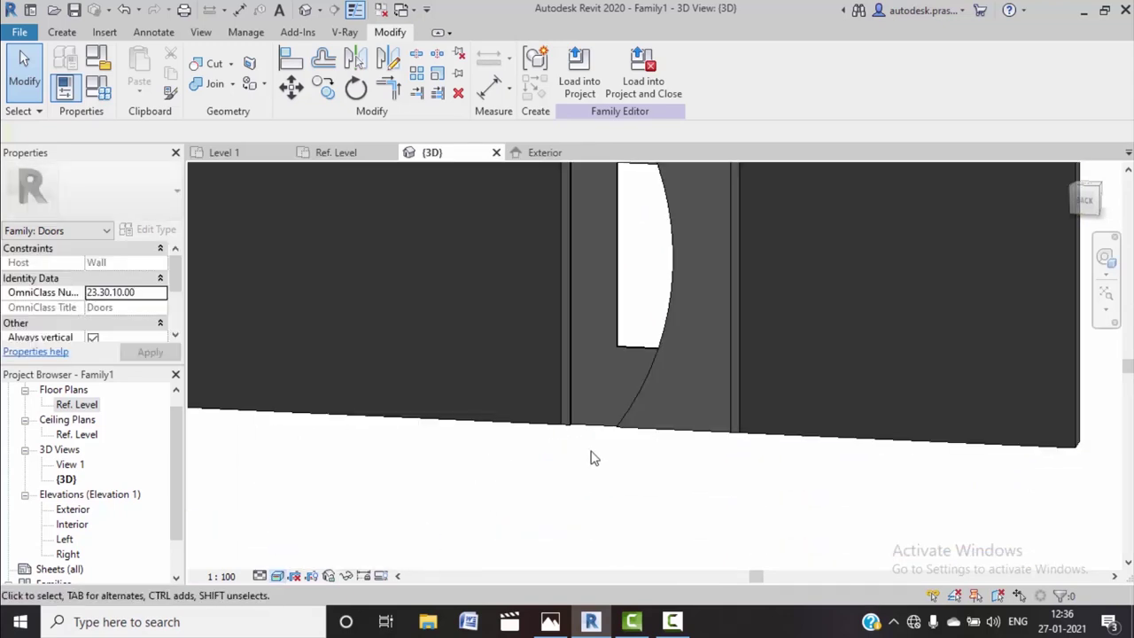
scroll(593, 457, down, 1)
mouse_move(592, 457)
shift+middle_down()
mouse_move(694, 497)
mouse_move(615, 517)
mouse_move(430, 455)
mouse_move(629, 489)
mouse_move(668, 484)
shift+middle_up()
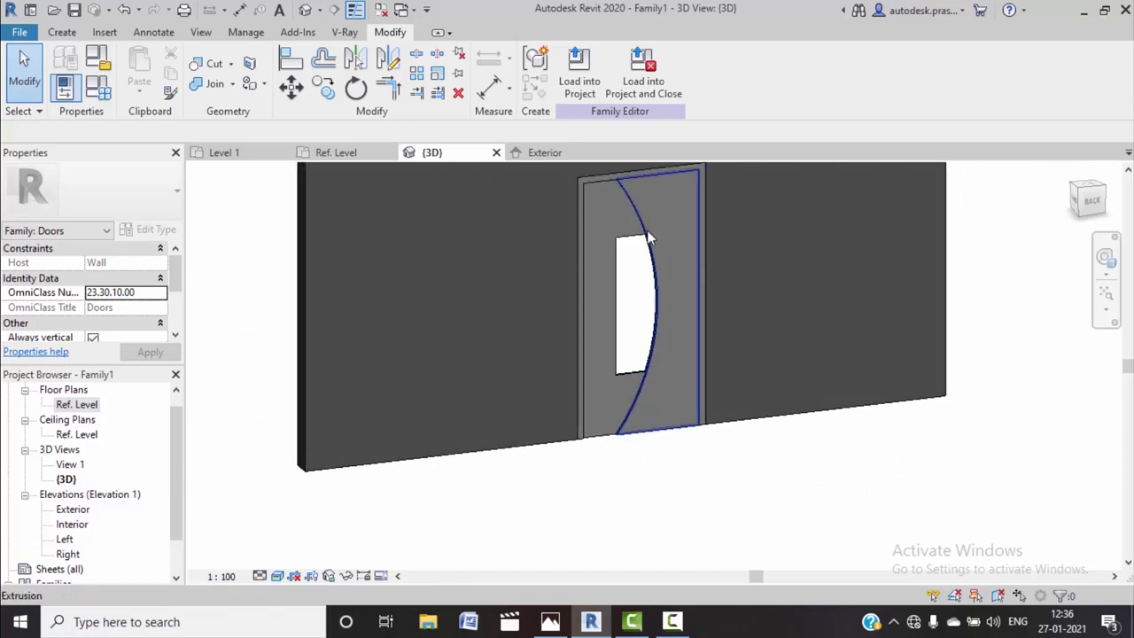
Return to the Exterior elevation and centre the door in view
click(532, 153)
scroll(641, 354, up, 5)
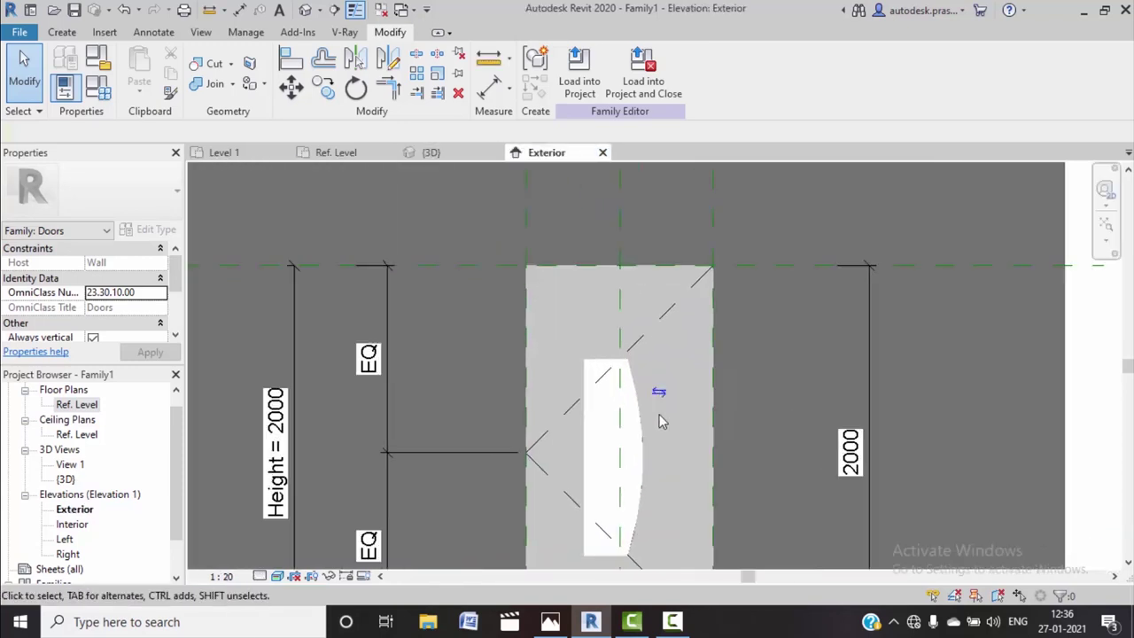
middle_drag(660, 422, 640, 334)
Start a solid extrusion and pick the opening's top, left and bottom edges plus the panel arc
click(83, 37)
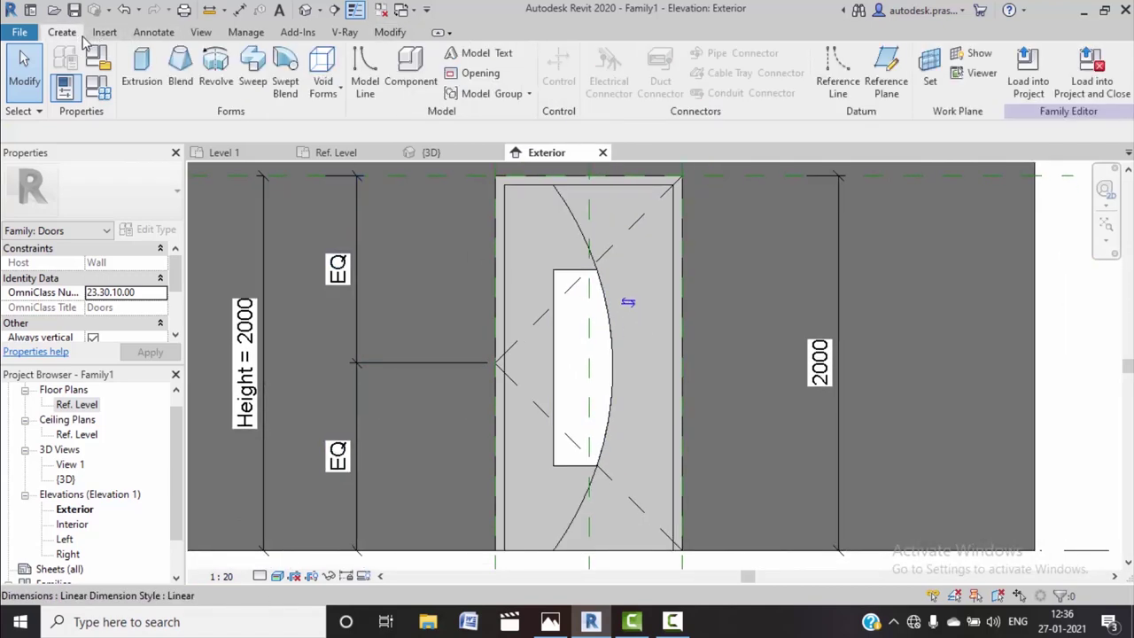
click(142, 75)
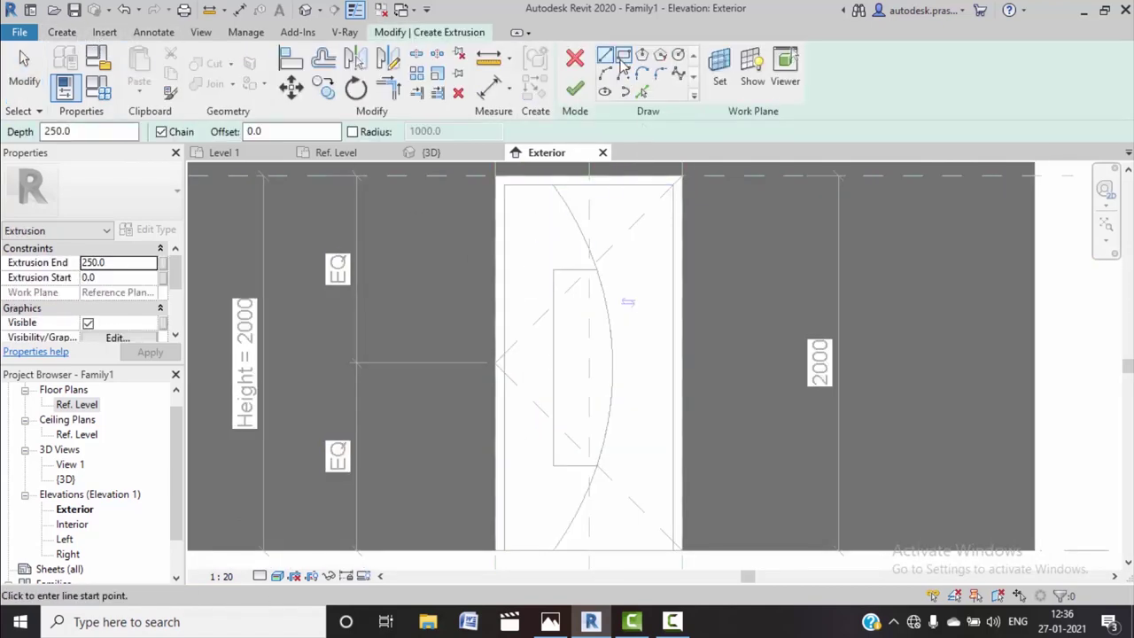
key(p)
key(l)
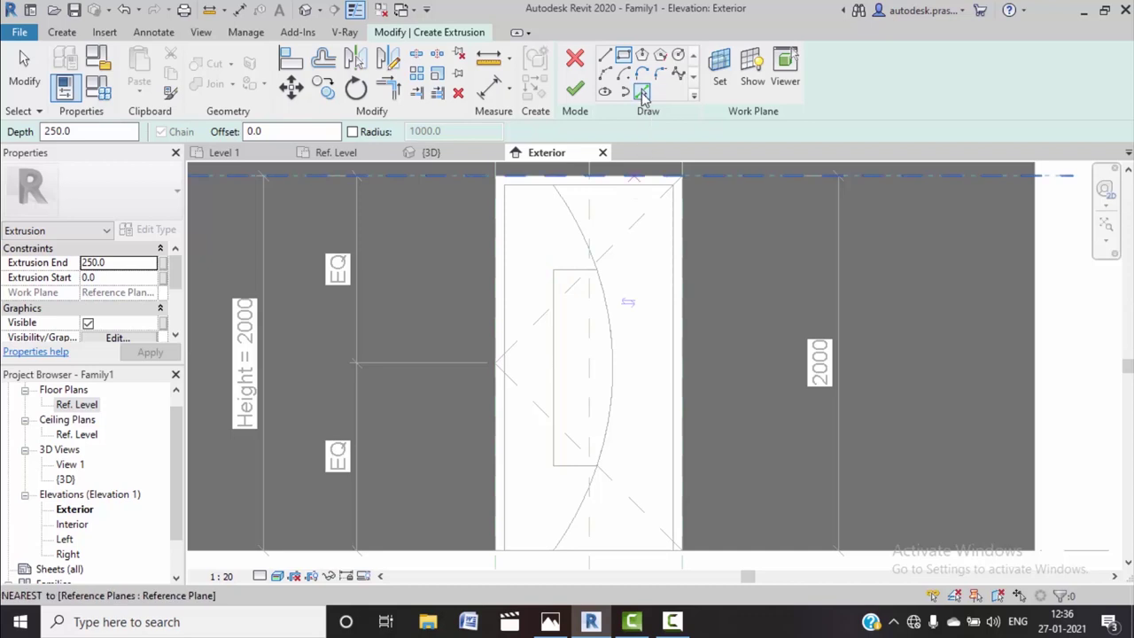
click(574, 269)
click(554, 363)
click(576, 465)
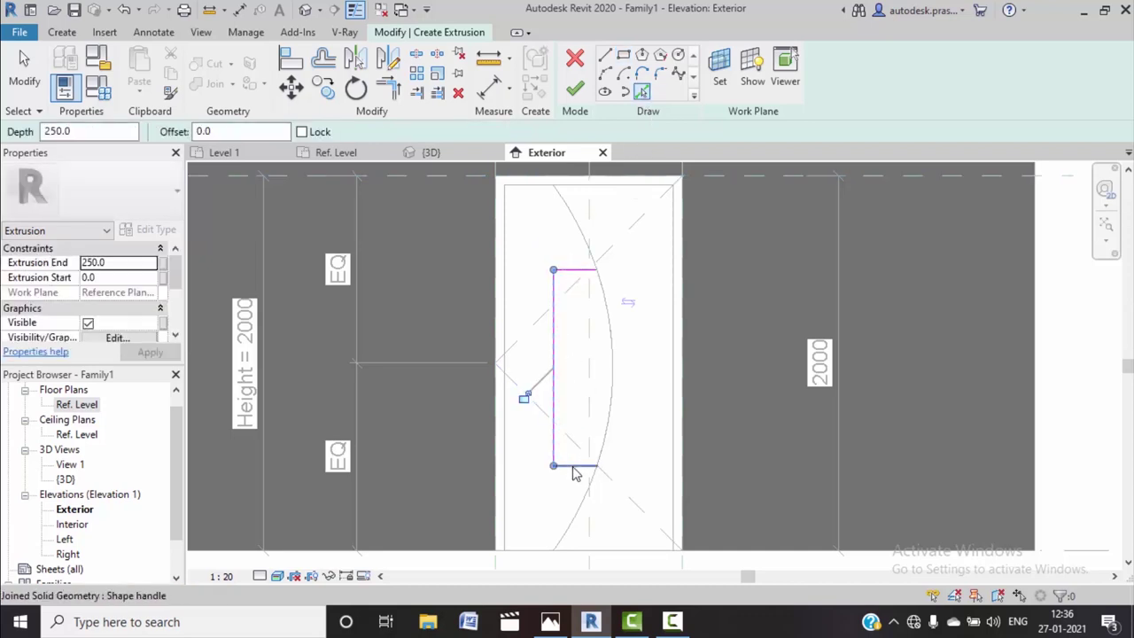
click(614, 410)
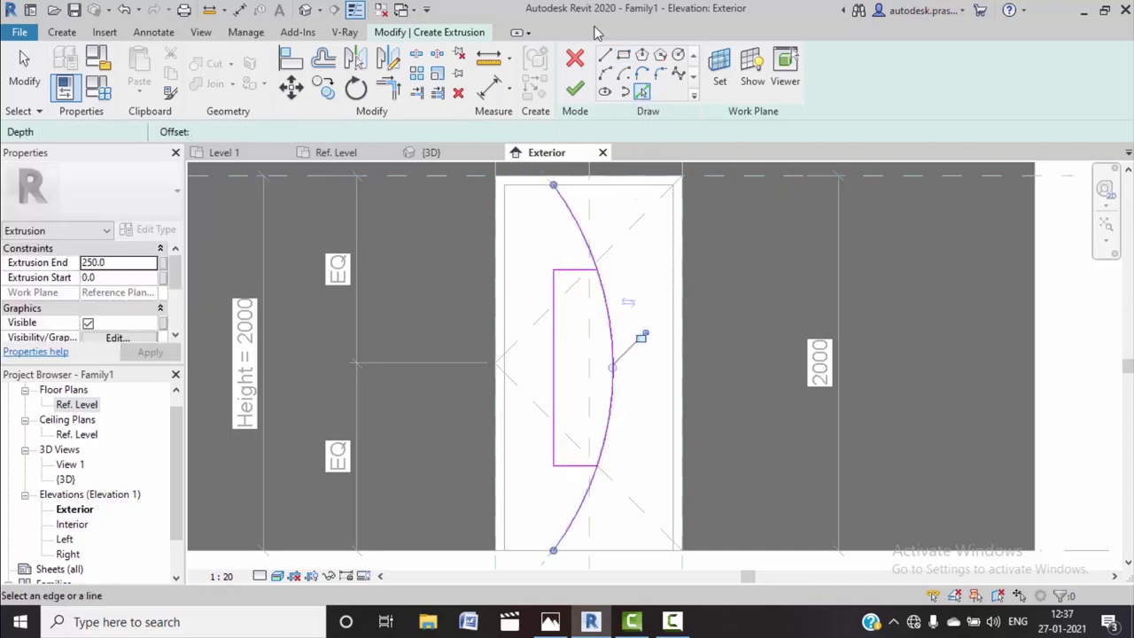
Trim the arc against the rectangle edges to close the loop and finish the extrusion
click(389, 93)
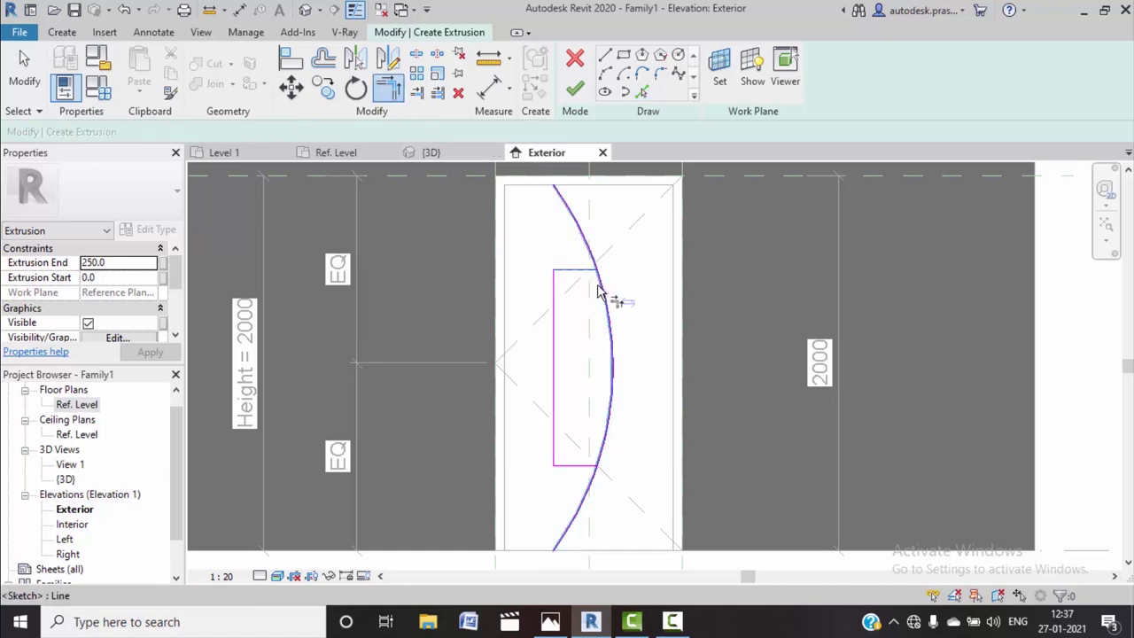
click(611, 403)
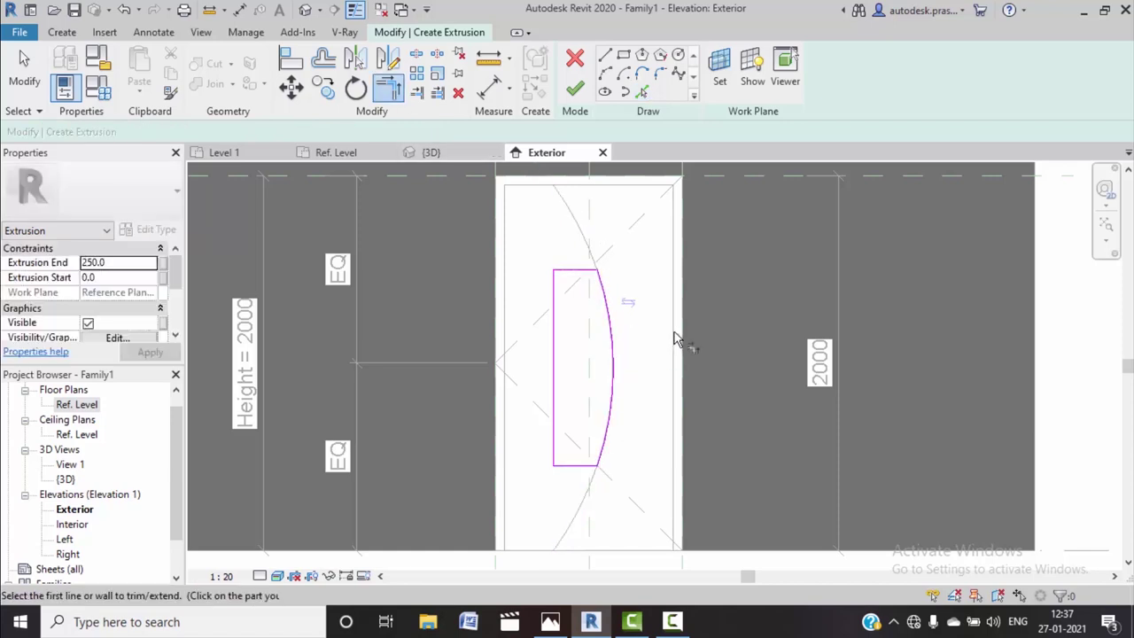
scroll(675, 339, down, 1)
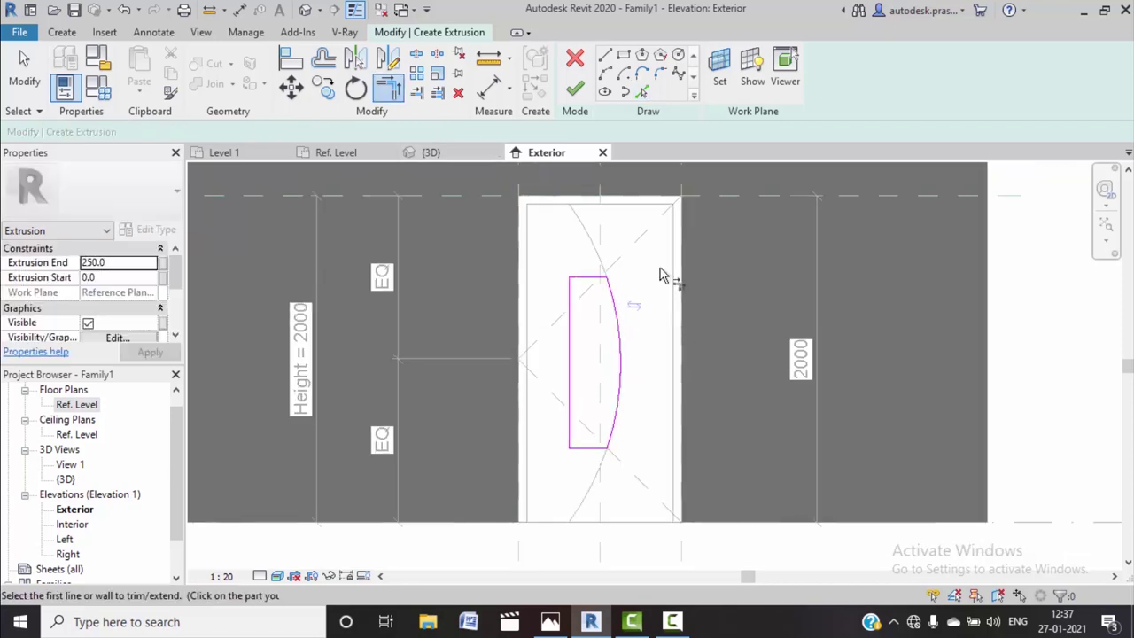
click(574, 94)
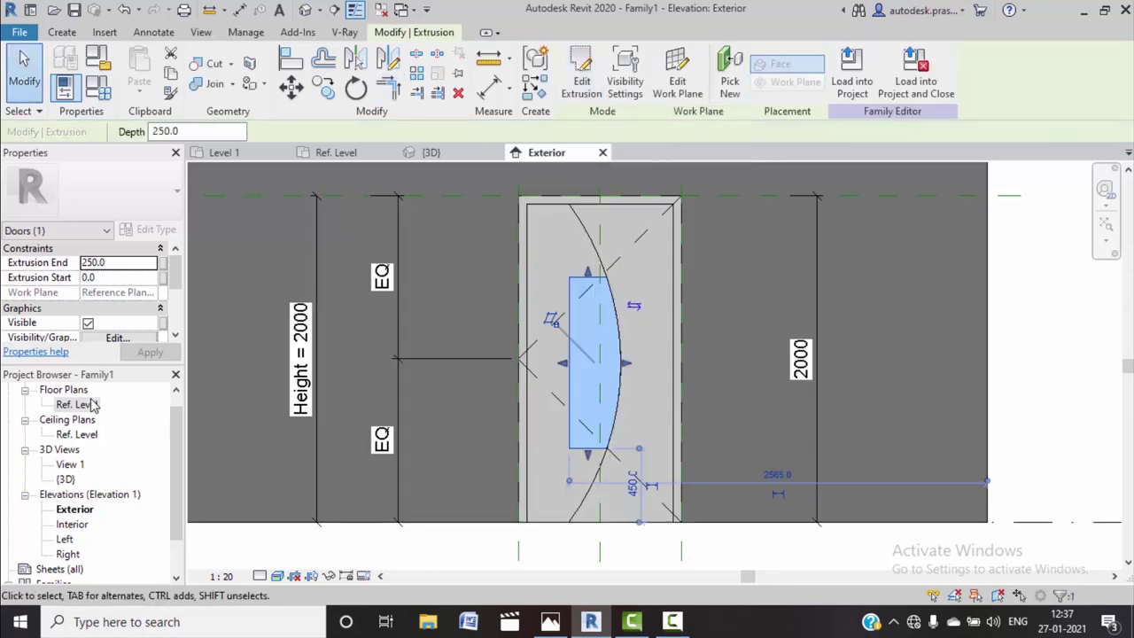
In the Ref. Level plan, pull the glass extrusion's start back to 20
double_click(91, 404)
scroll(521, 448, up, 1)
scroll(521, 448, up, 1)
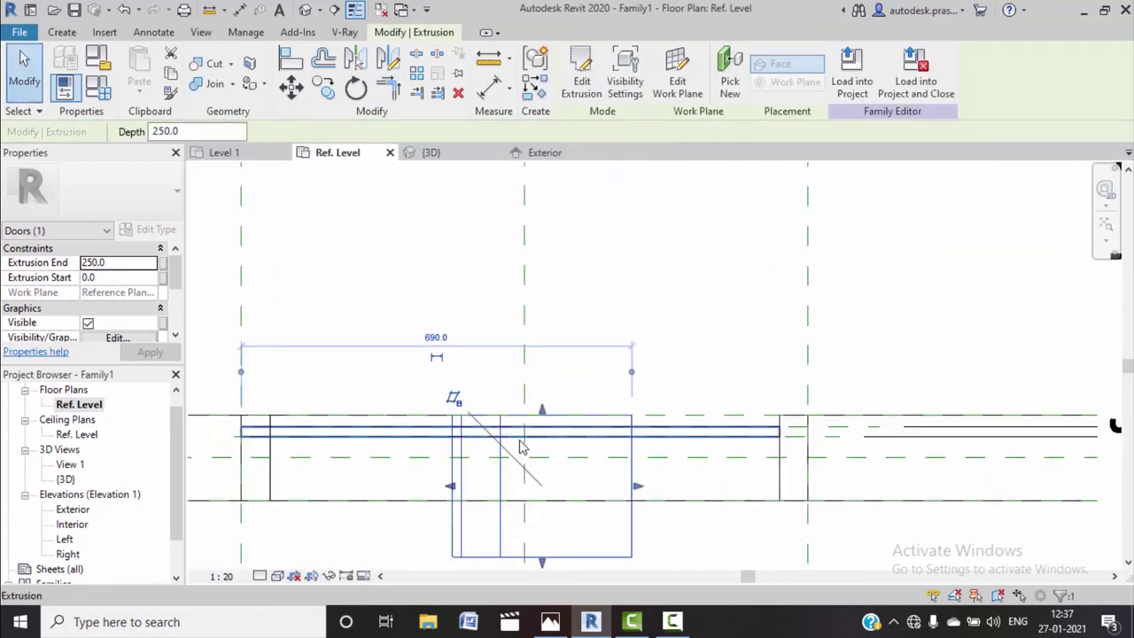
scroll(521, 448, up, 1)
scroll(526, 441, up, 1)
scroll(555, 471, up, 1)
scroll(539, 456, down, 1)
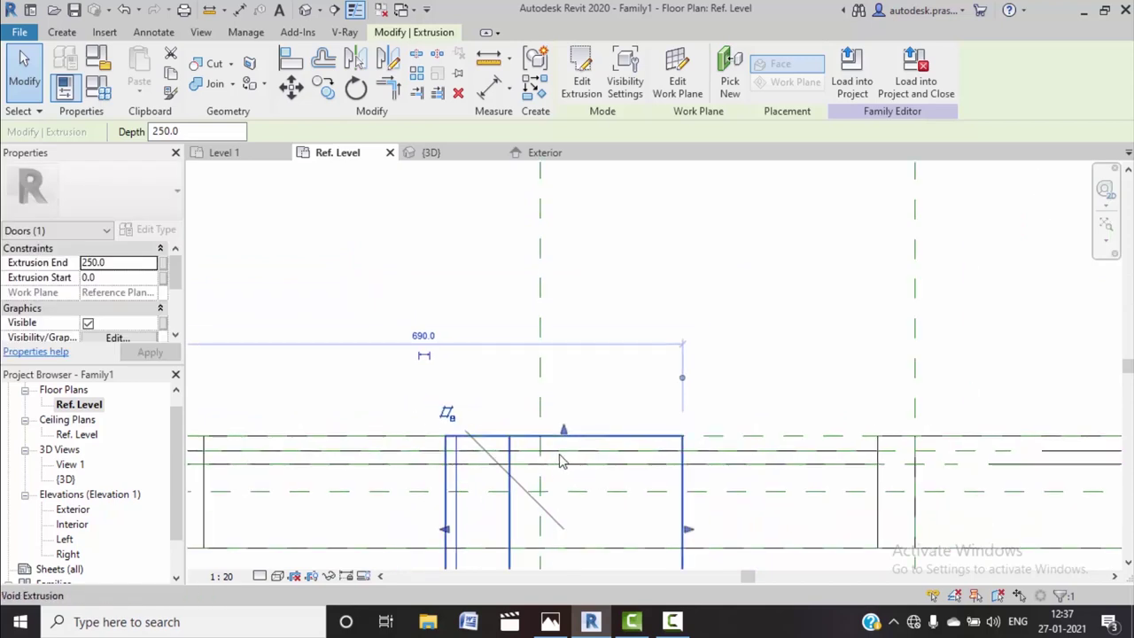
middle_drag(568, 468, 565, 455)
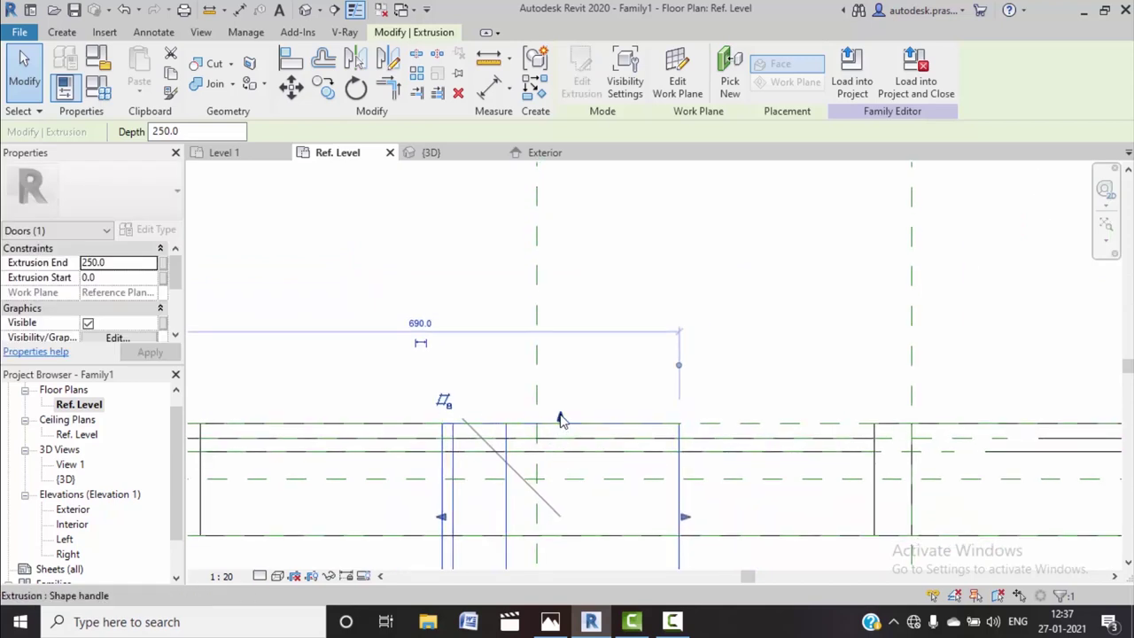
drag(560, 419, 564, 441)
Pull in the far face and move the start to 27.3, leaving a slab ending at 32.1
scroll(565, 440, down, 1)
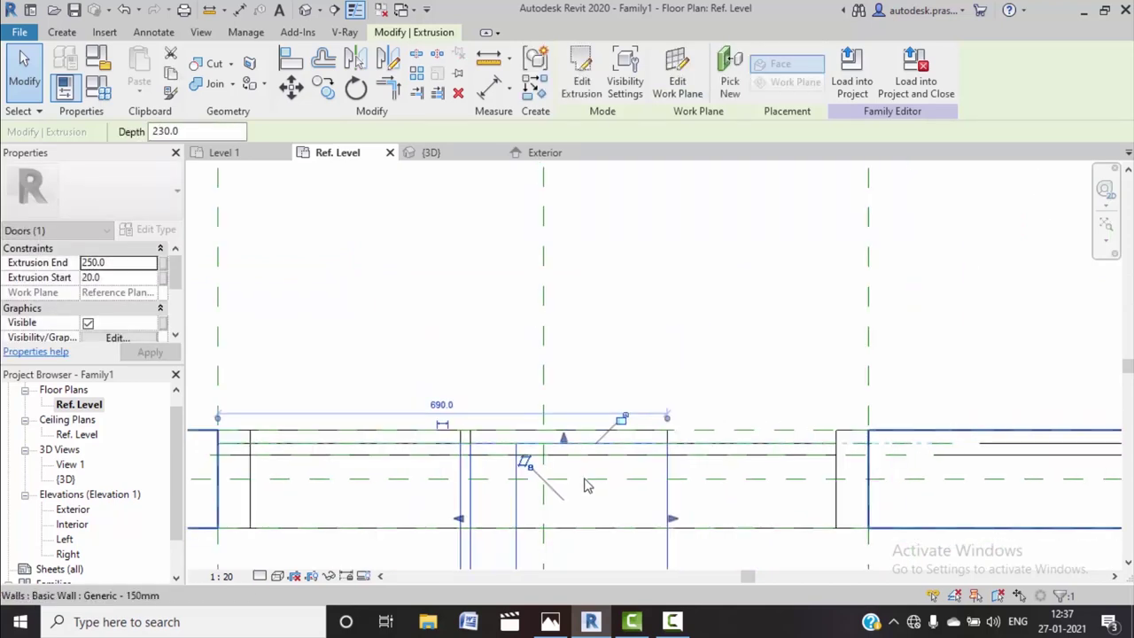
middle_drag(572, 584, 571, 433)
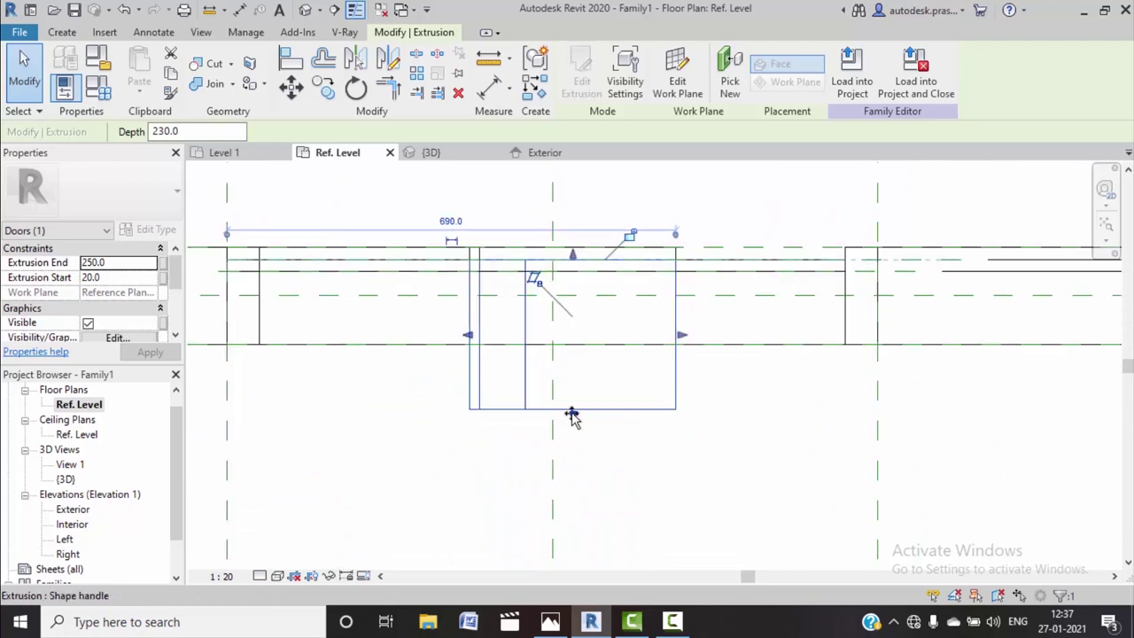
drag(573, 414, 589, 269)
scroll(586, 266, up, 1)
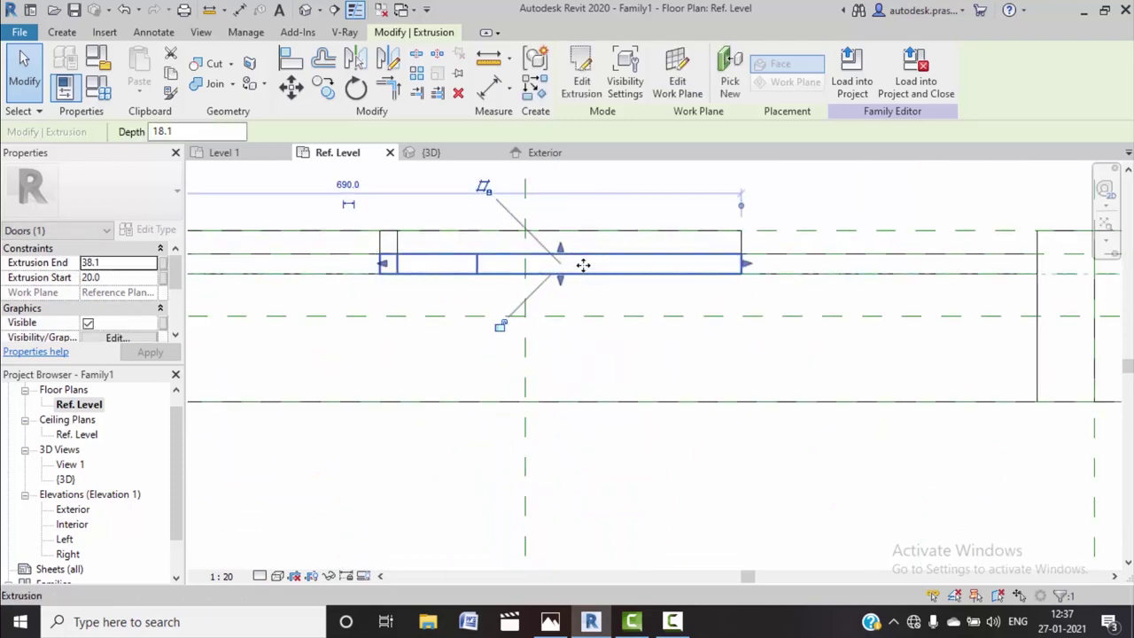
scroll(558, 253, up, 1)
scroll(557, 252, up, 1)
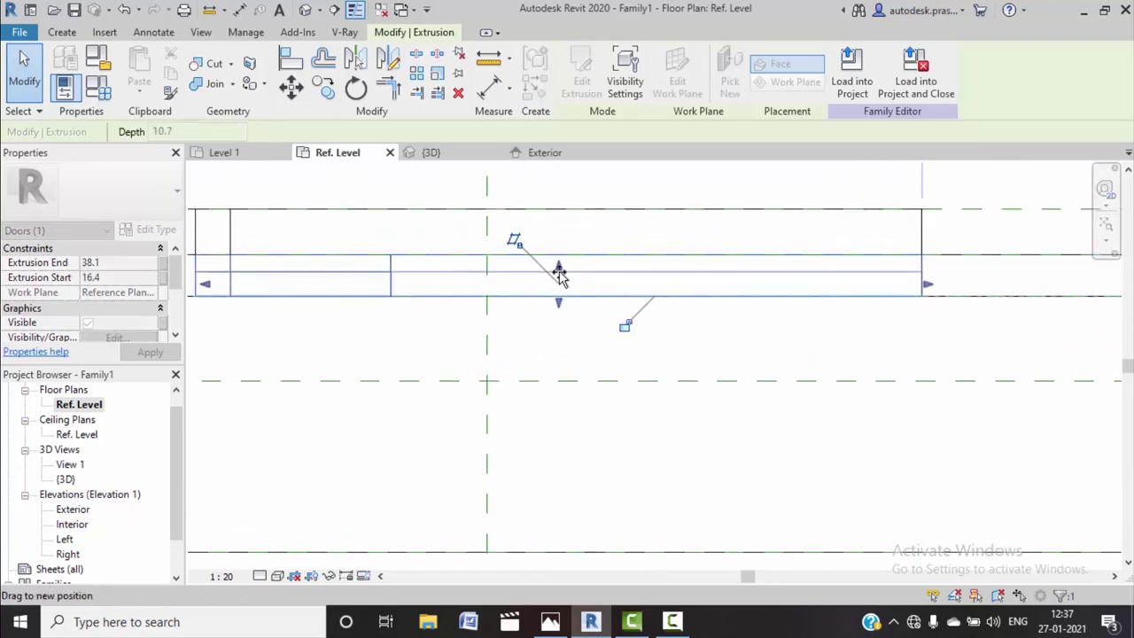
mouse_move(559, 302)
mouse_down()
mouse_move(561, 289)
mouse_move(529, 263)
mouse_up()
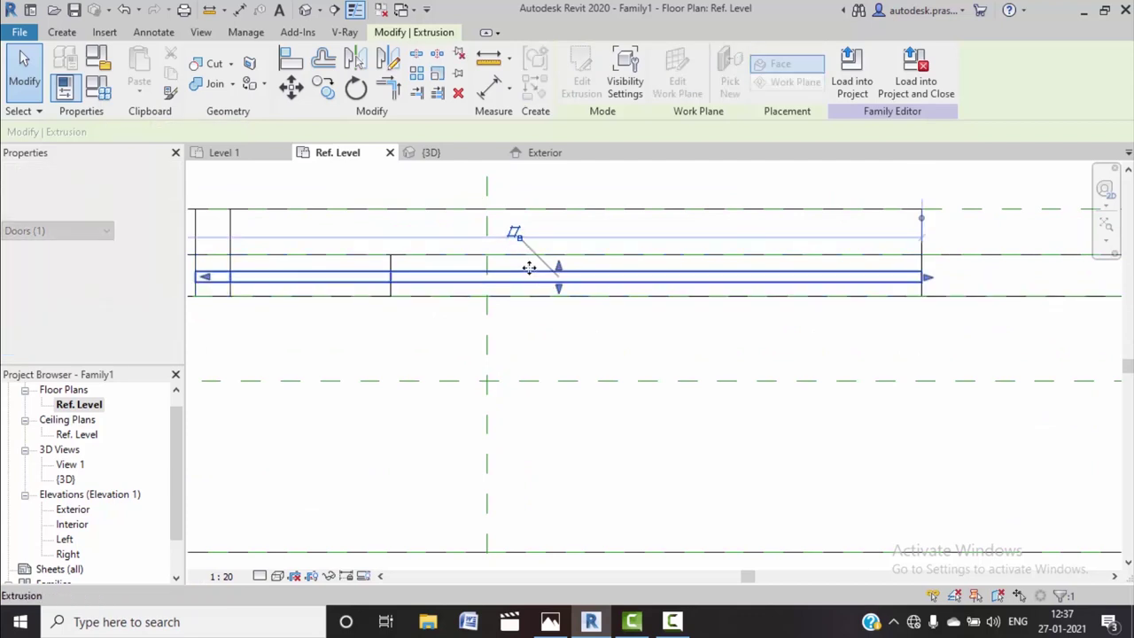
scroll(595, 337, down, 2)
scroll(599, 347, down, 1)
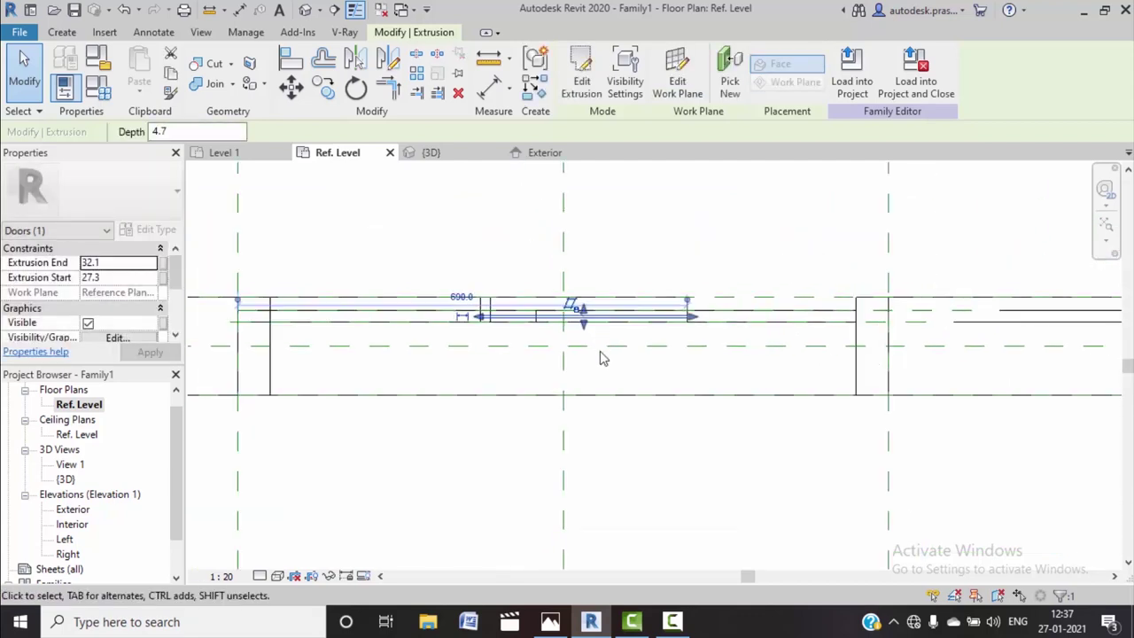
scroll(612, 398, up, 2)
click(621, 438)
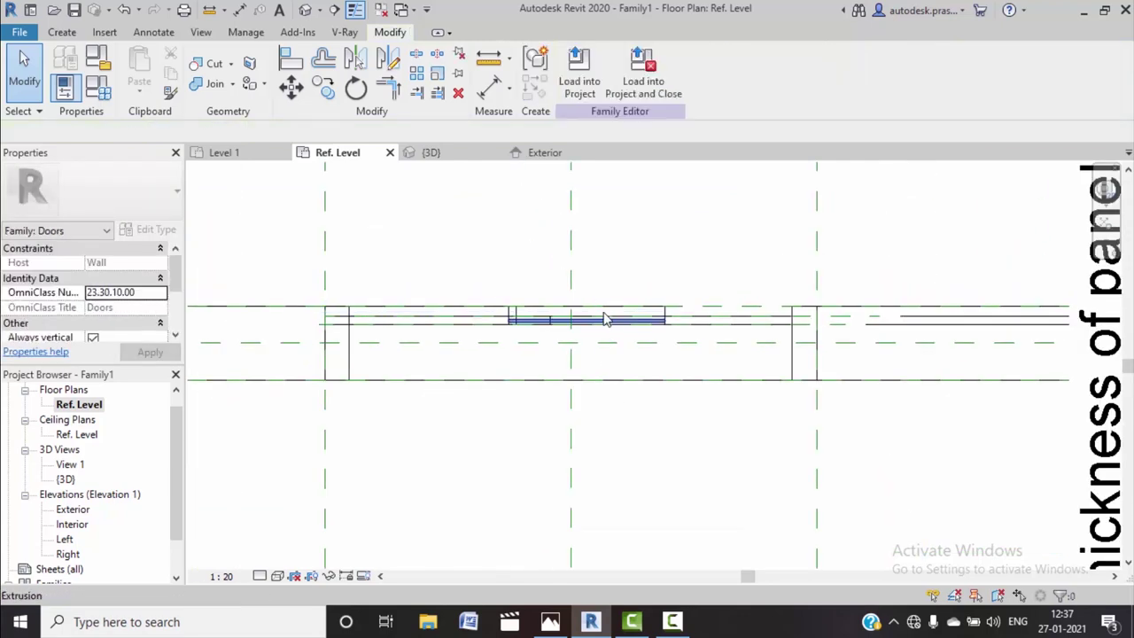
In the {3D} view, zoom in and select the glass extrusion to inspect it
click(434, 153)
scroll(625, 337, up, 2)
scroll(648, 354, up, 2)
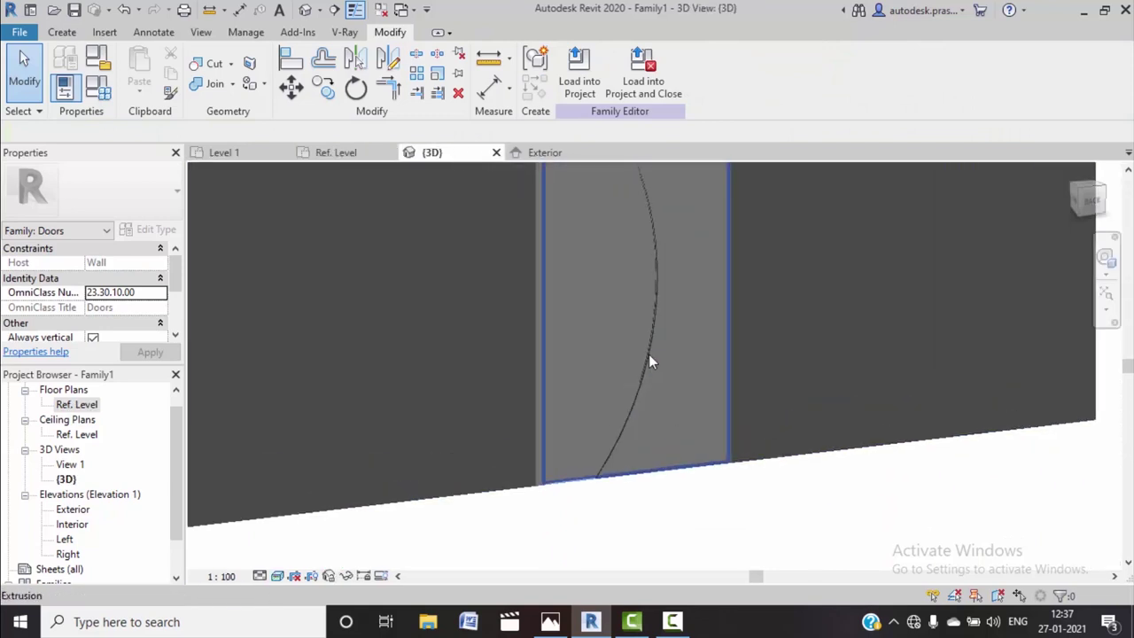
scroll(618, 377, up, 2)
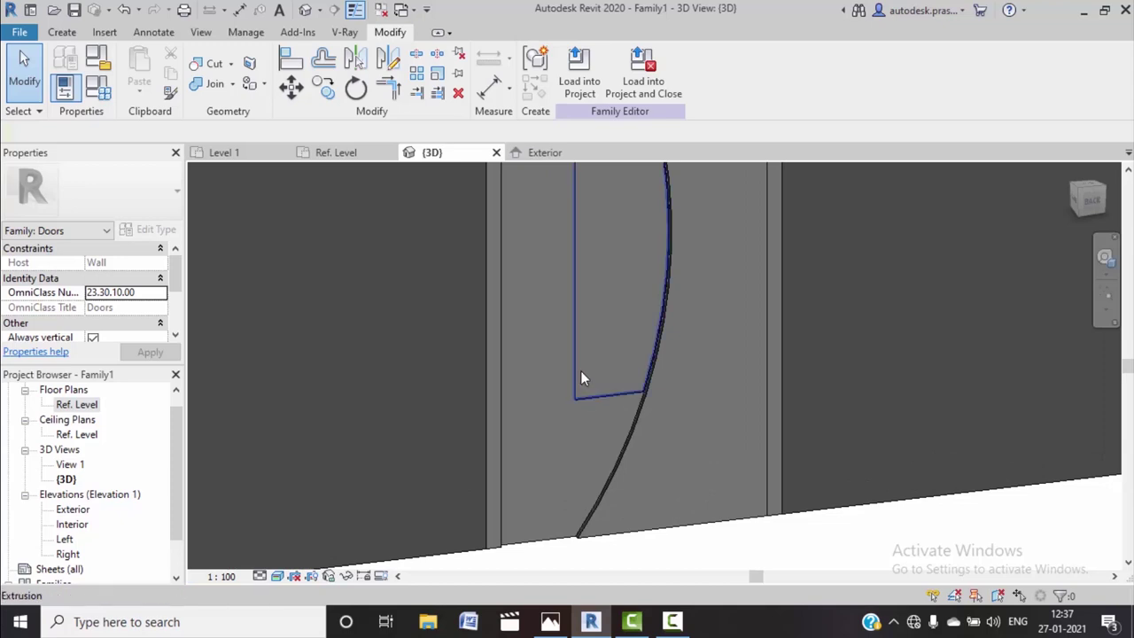
click(581, 379)
scroll(633, 358, down, 3)
scroll(611, 337, down, 2)
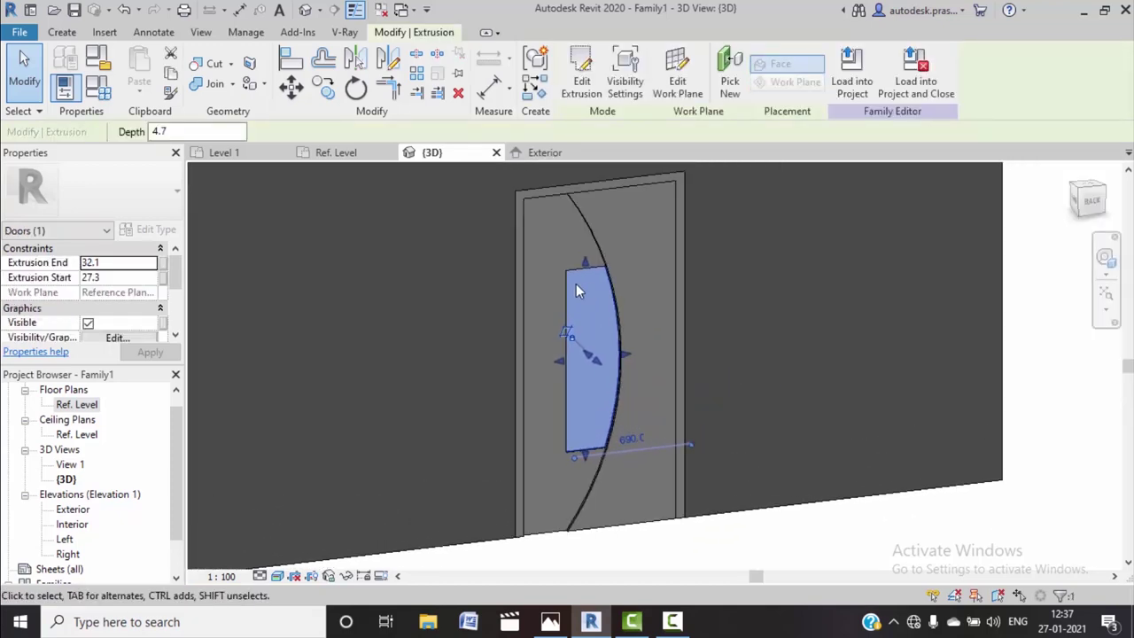
scroll(672, 391, down, 2)
key(Escape)
scroll(759, 383, down, 2)
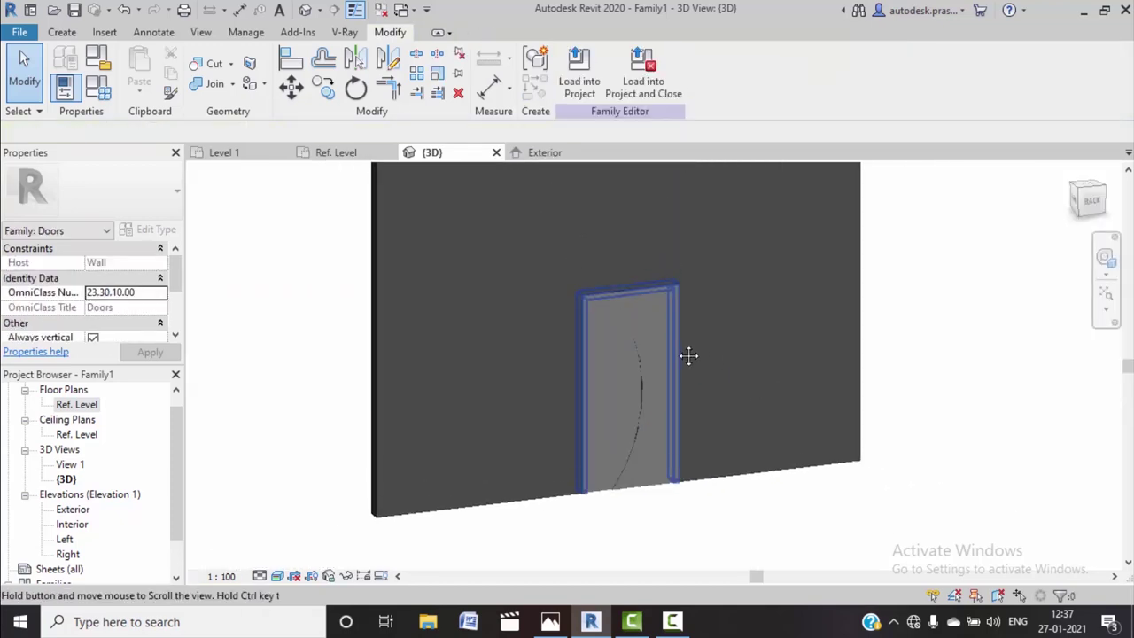
scroll(638, 341, up, 3)
scroll(627, 337, up, 2)
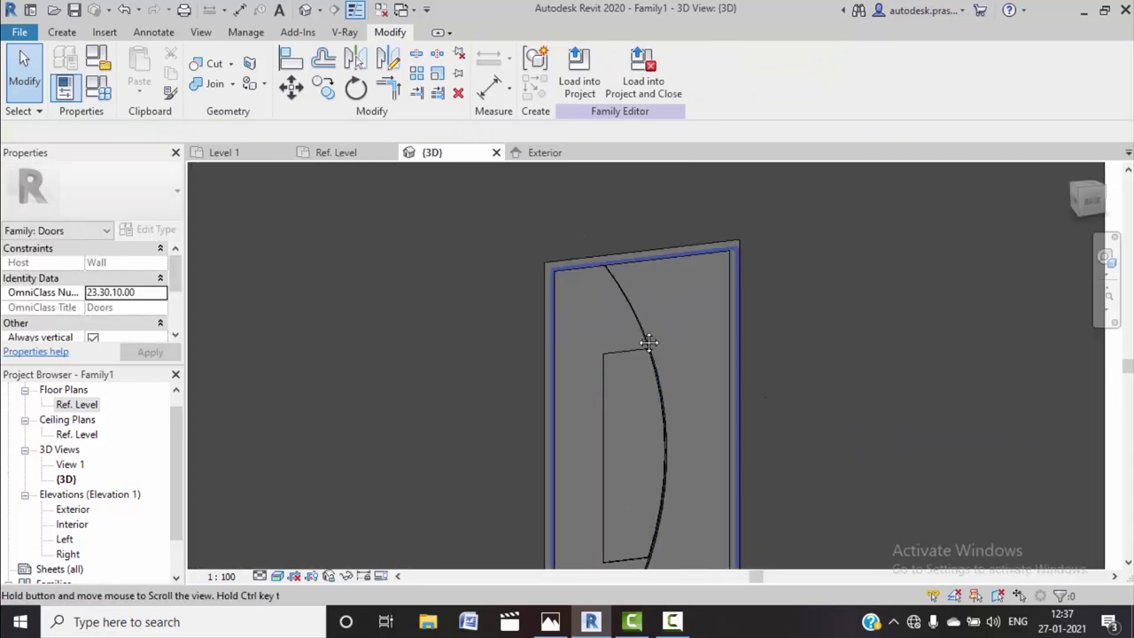
middle_drag(649, 342, 649, 337)
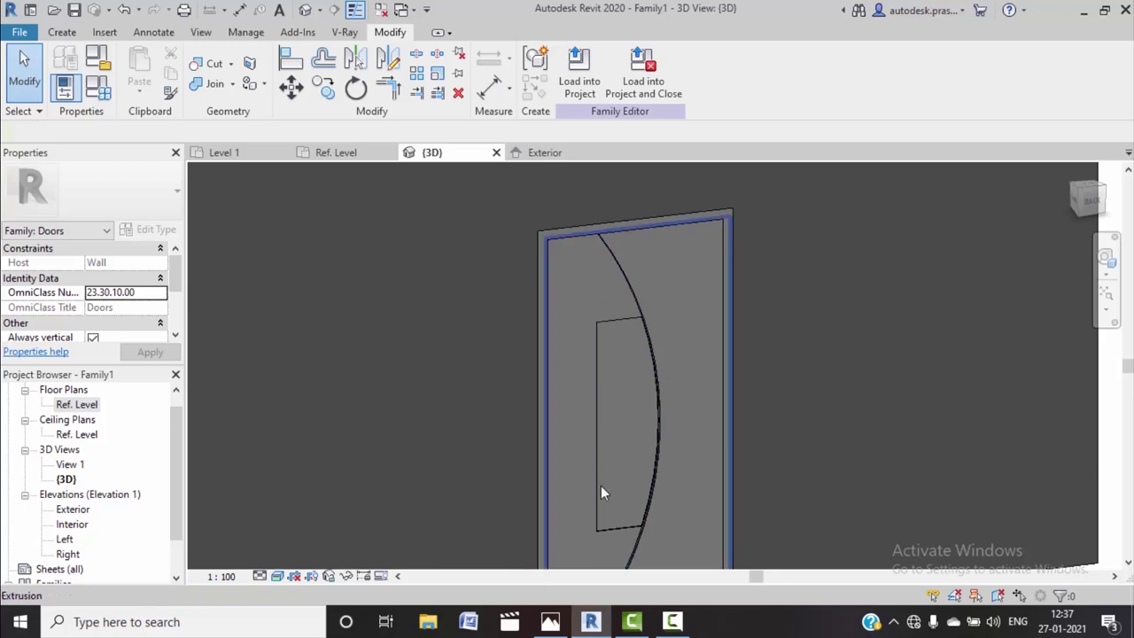
Compare the model with the door.jpeg reference photo, then rotate to face the door front
click(550, 621)
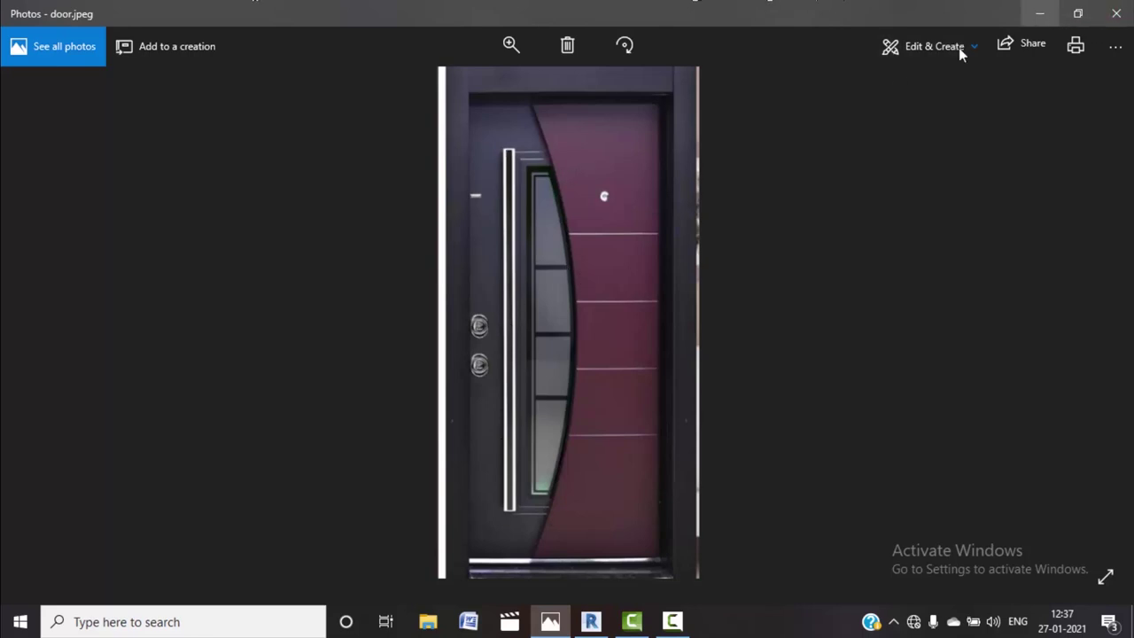
key(alt+Tab)
shift+middle_drag(632, 336, 443, 439)
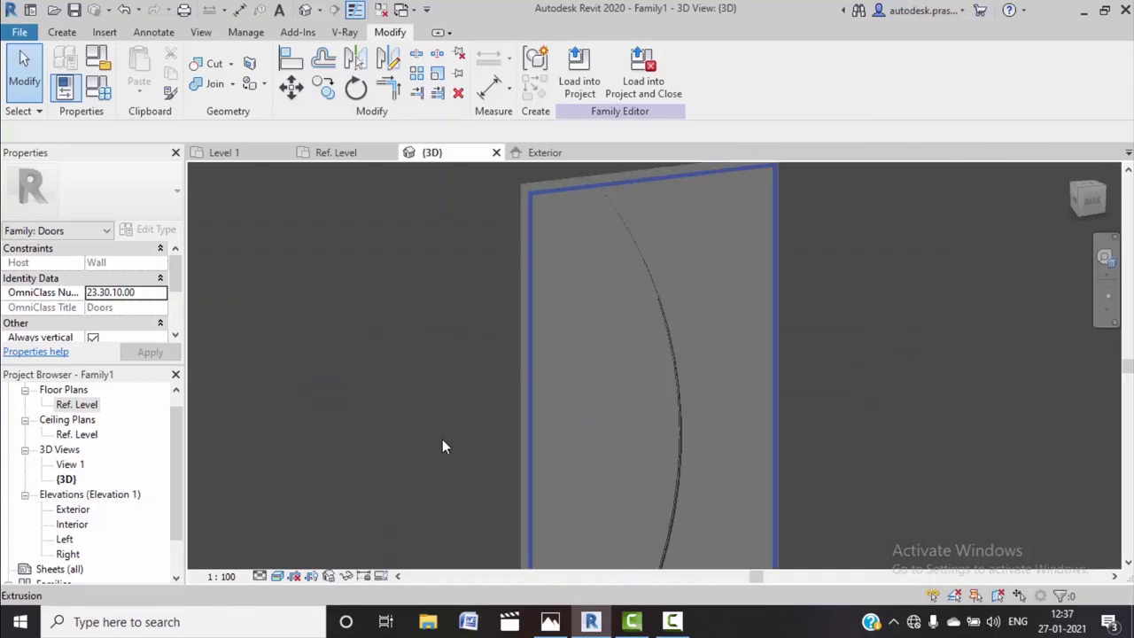
On the centred Exterior elevation, start a Void Extrusion and switch to Pick Lines for the outline
click(537, 155)
scroll(587, 283, up, 5)
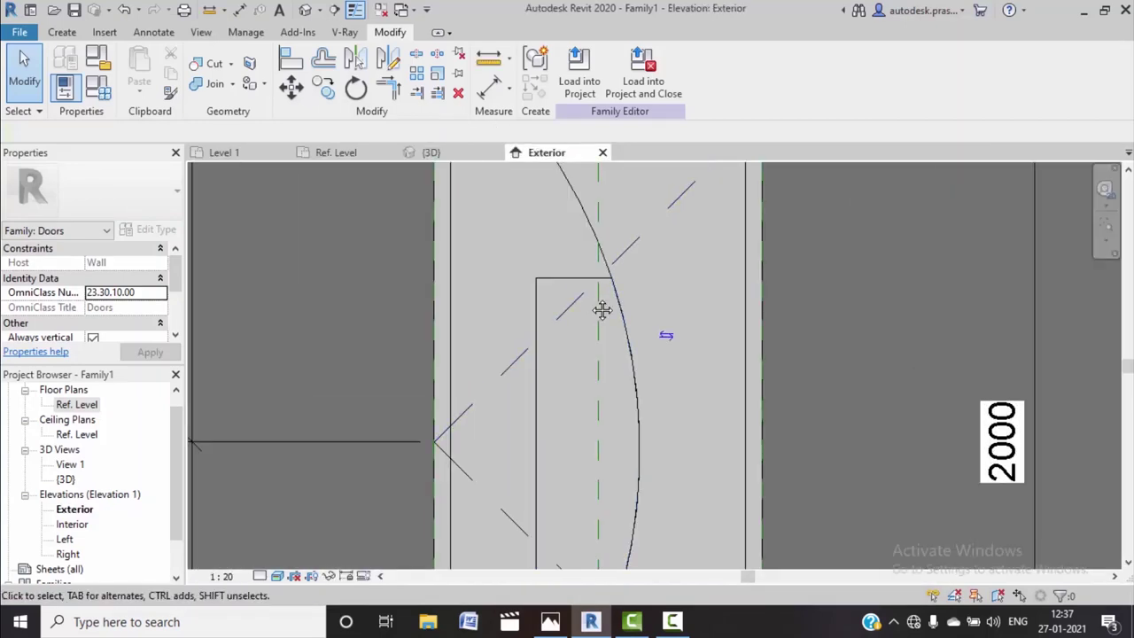
middle_drag(602, 309, 605, 251)
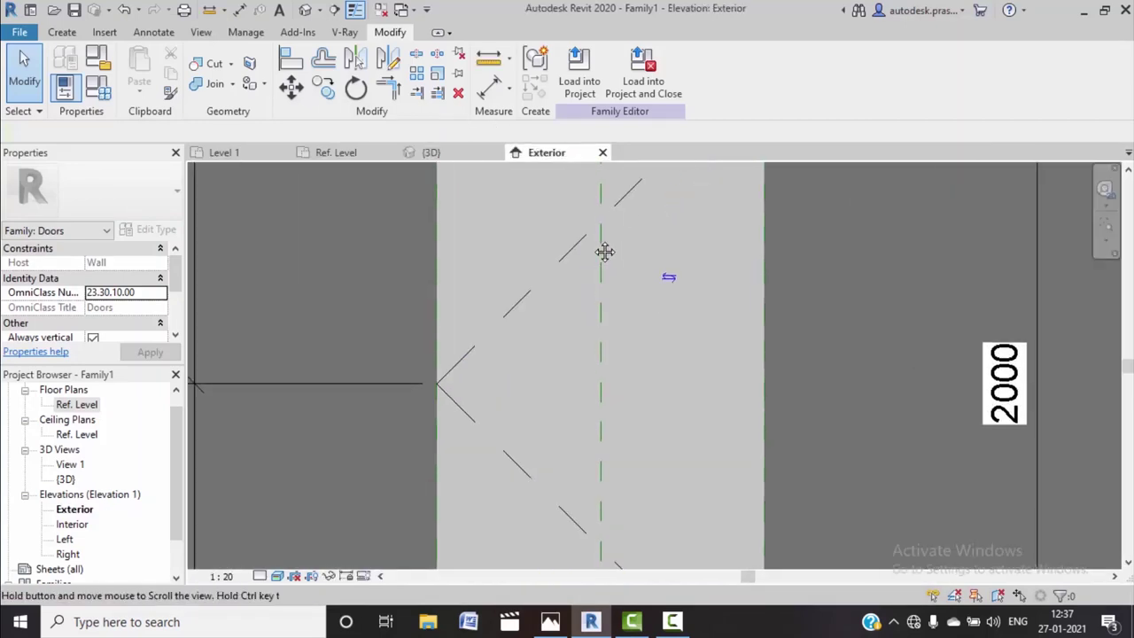
click(63, 33)
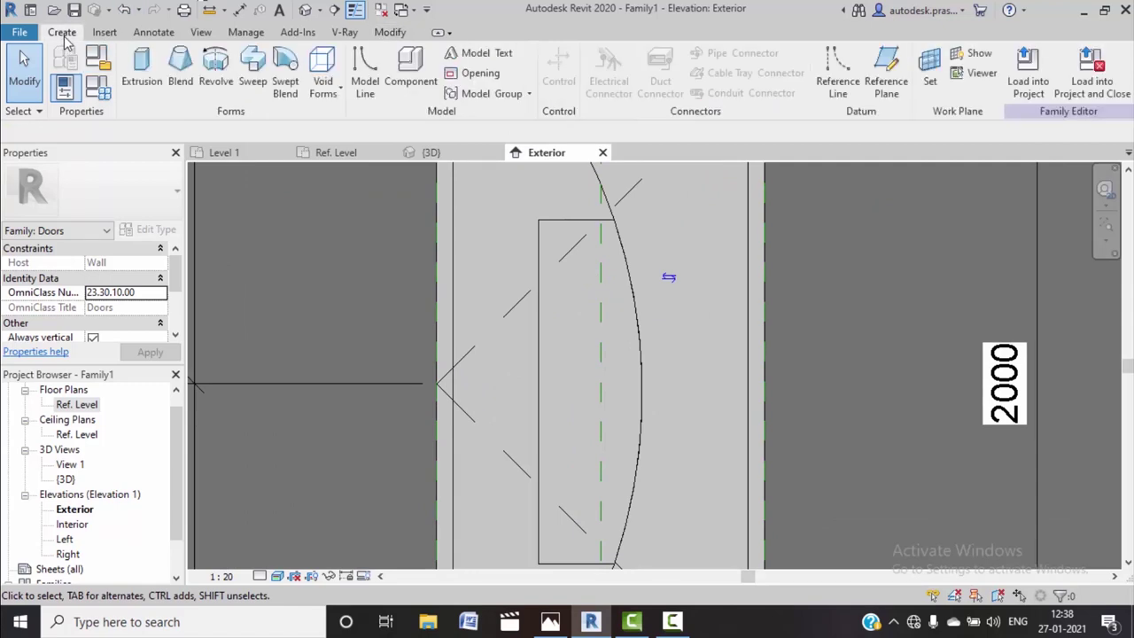
click(339, 97)
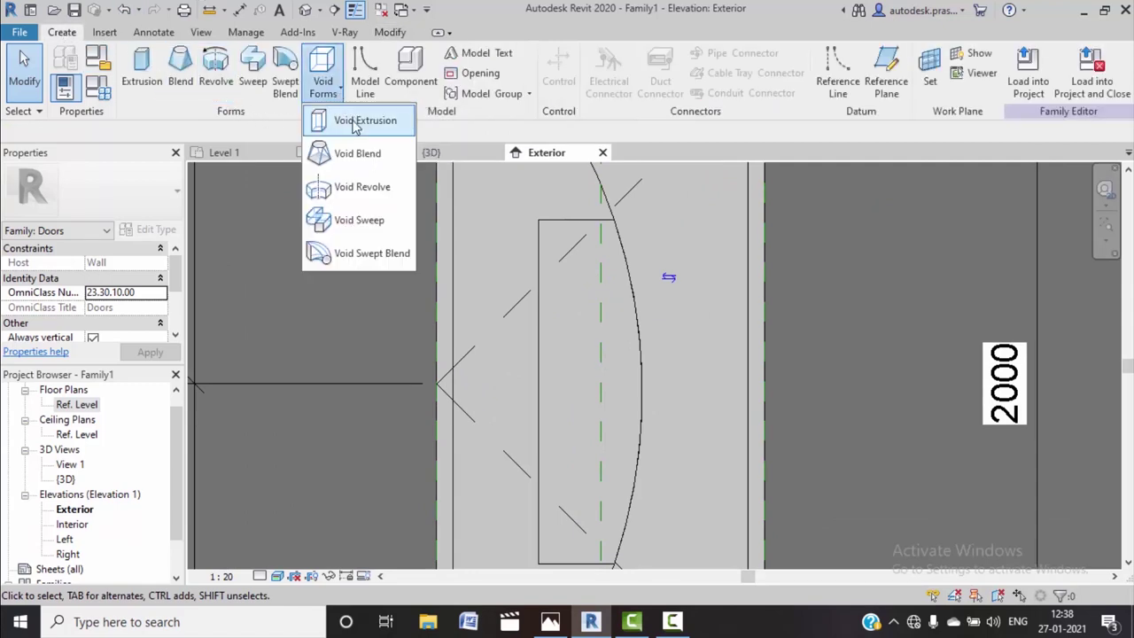
click(354, 122)
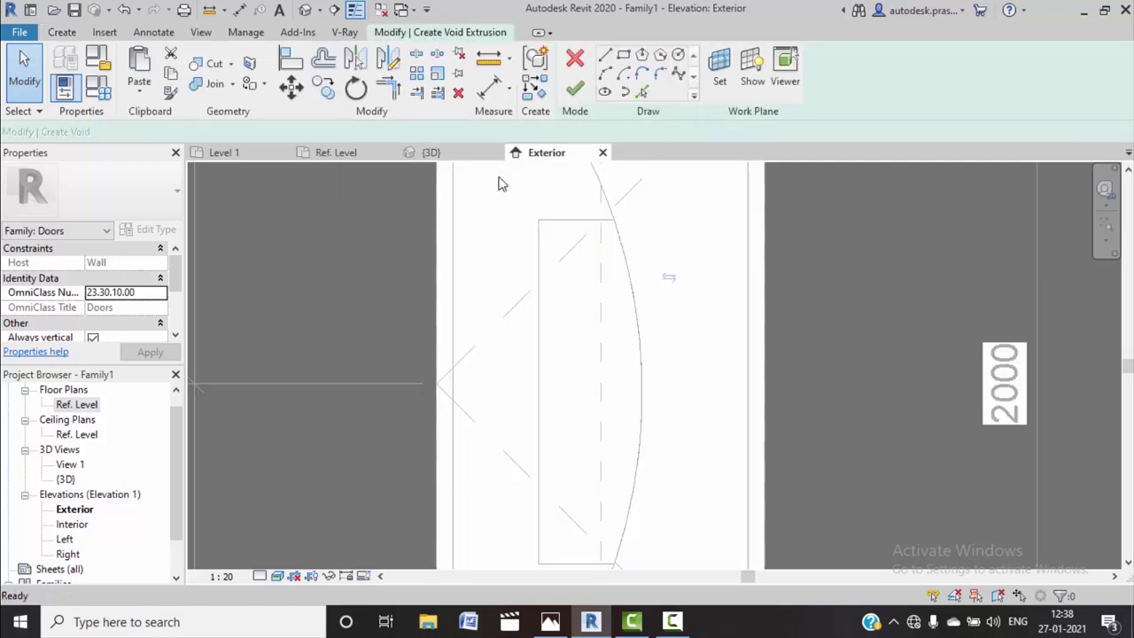
middle_drag(557, 276, 572, 266)
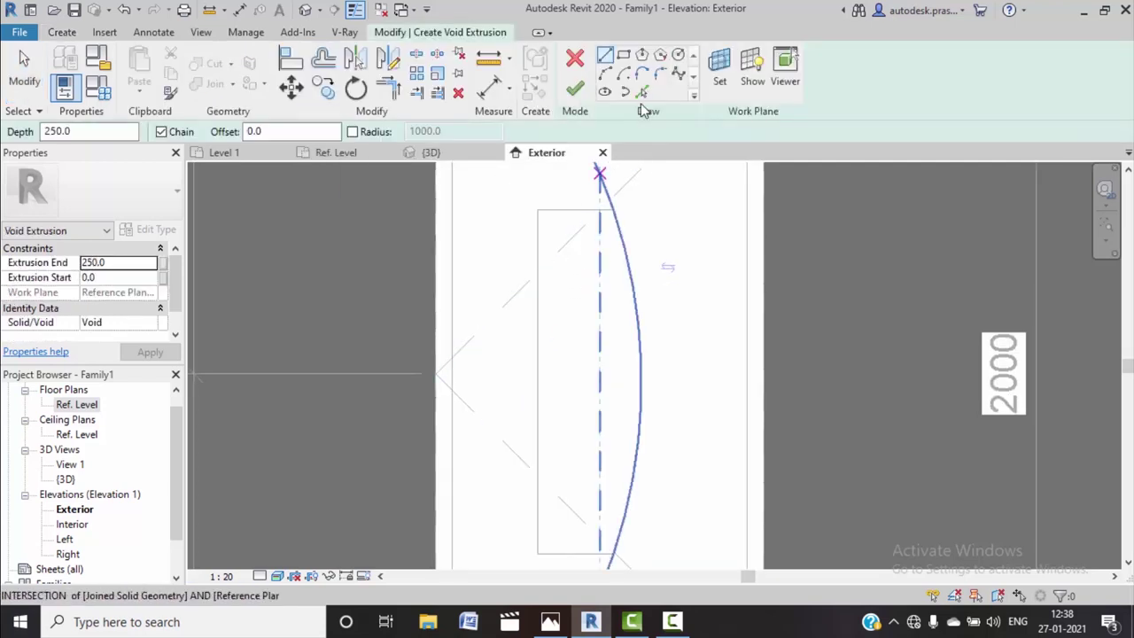
click(642, 90)
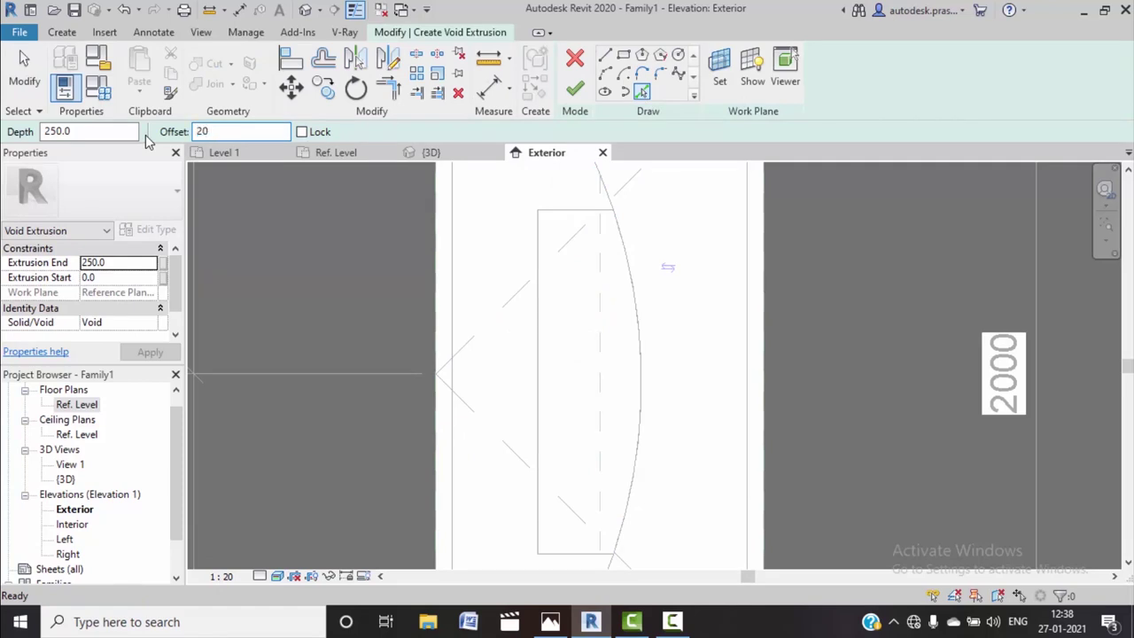
Add parallel sketch lines at a 20 offset to the left of the panel edge
click(537, 333)
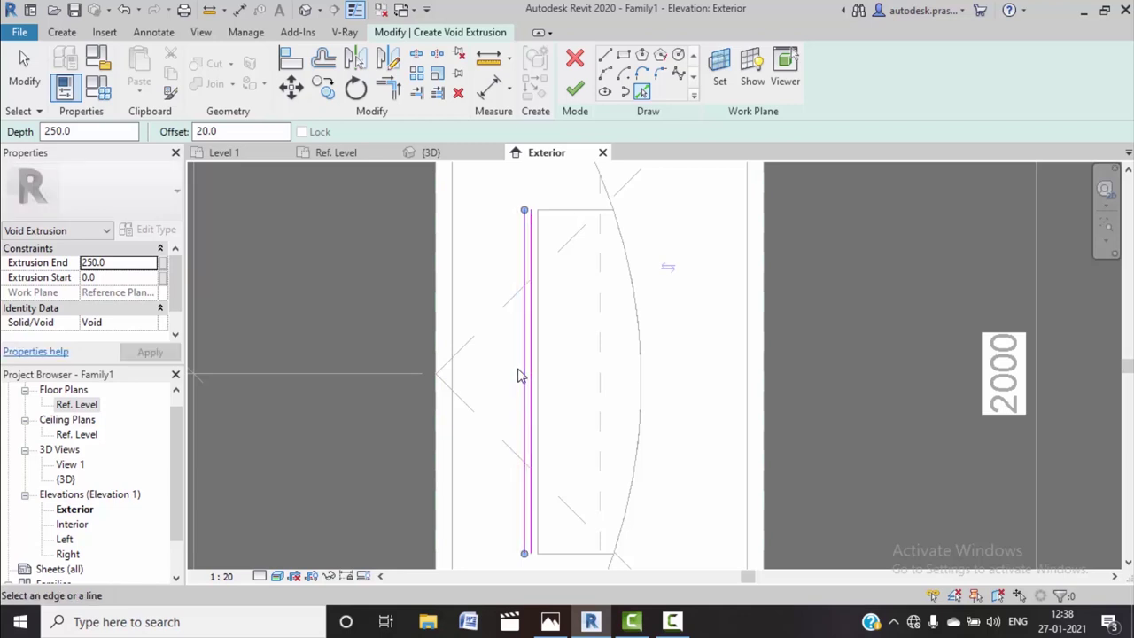
click(523, 381)
click(518, 381)
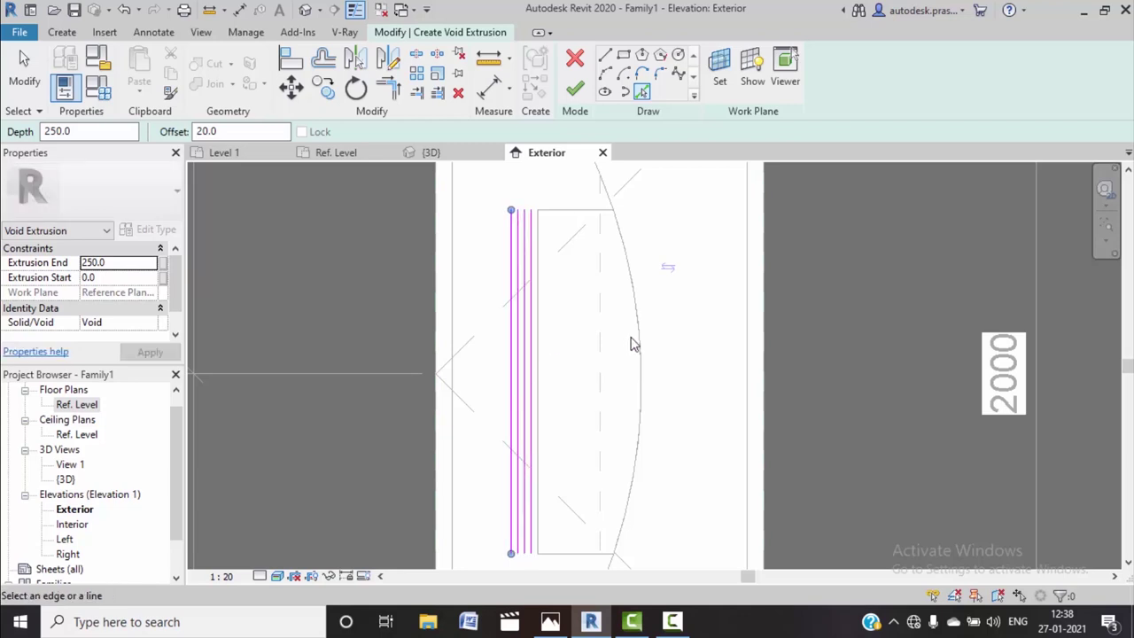
Add offset lines at 20 along the panel's top and bottom edges, then end line picking
scroll(532, 190, up, 2)
scroll(536, 220, up, 2)
middle_drag(535, 219, 543, 303)
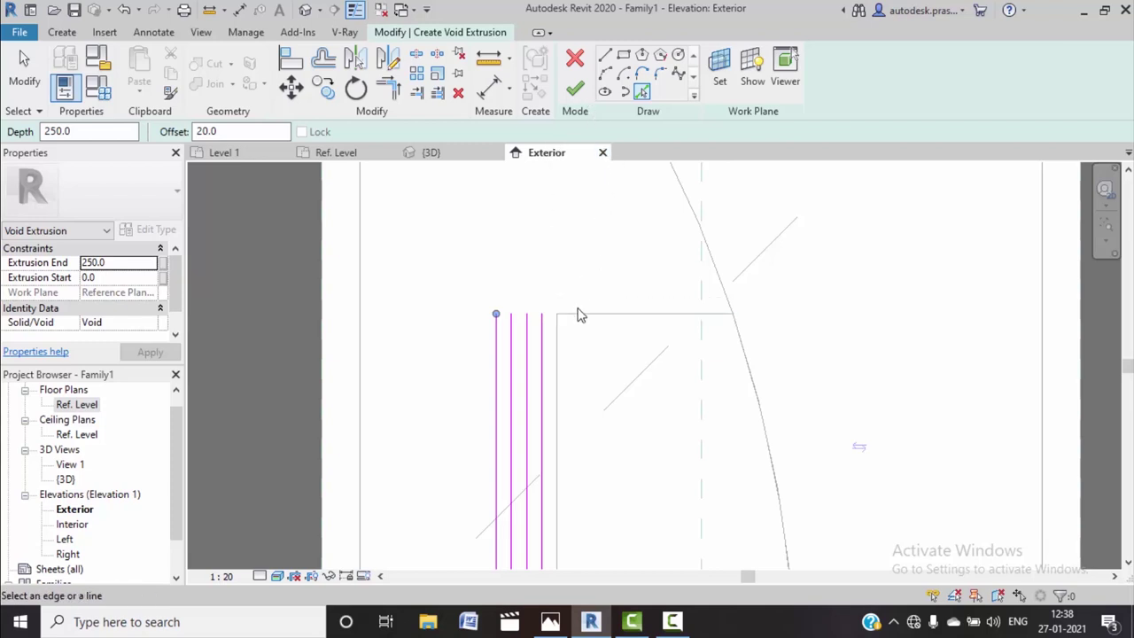
middle_drag(620, 355, 615, 339)
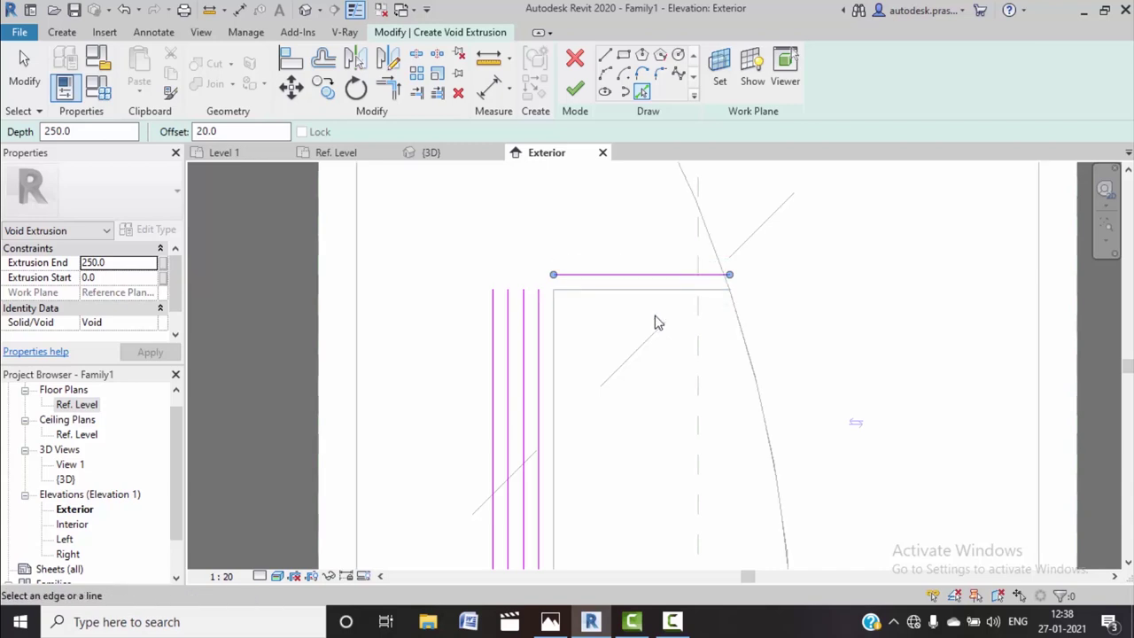
mouse_move(608, 481)
middle_down()
mouse_move(630, 319)
mouse_move(671, 218)
middle_up()
click(635, 413)
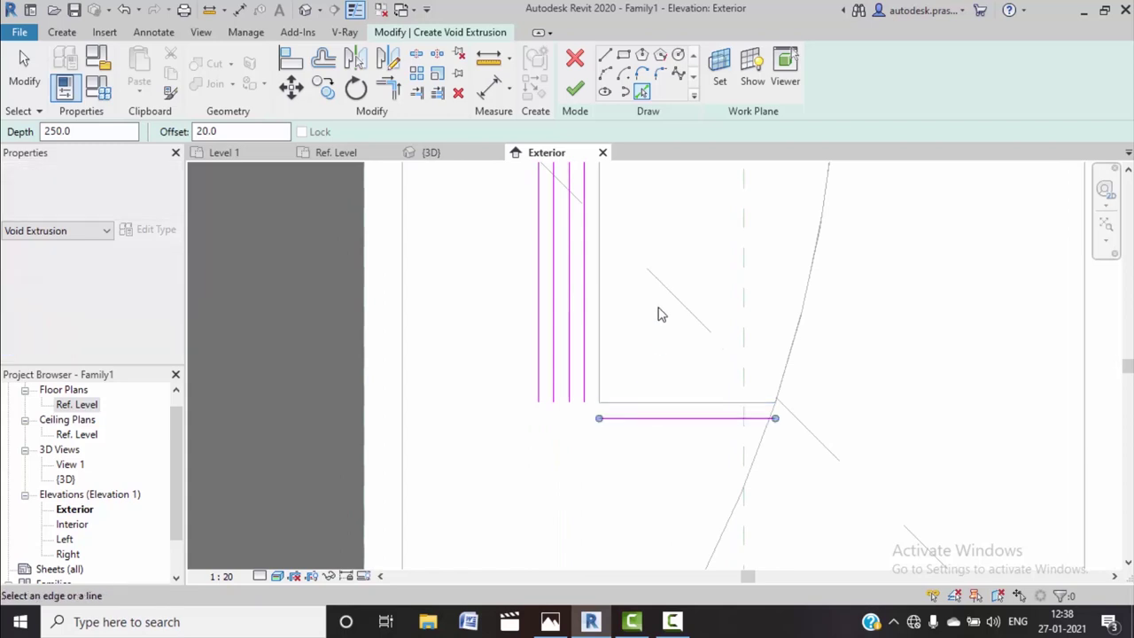
key(Escape)
key(Escape)
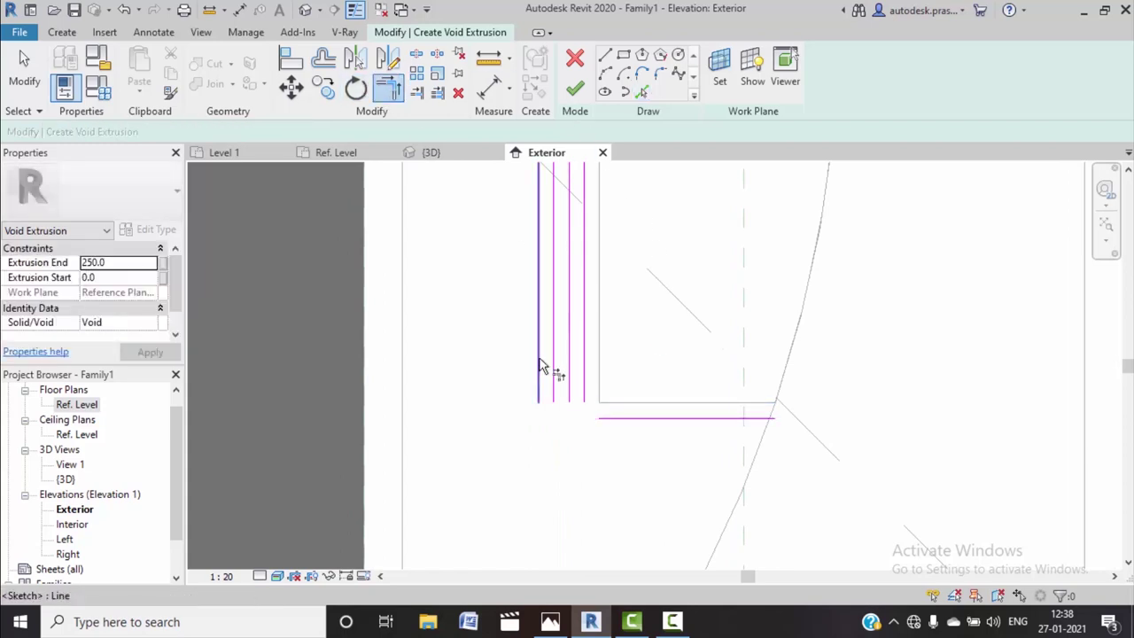
Trim the bottom sketch line into corners with the outer and inner vertical lines
click(540, 362)
click(645, 418)
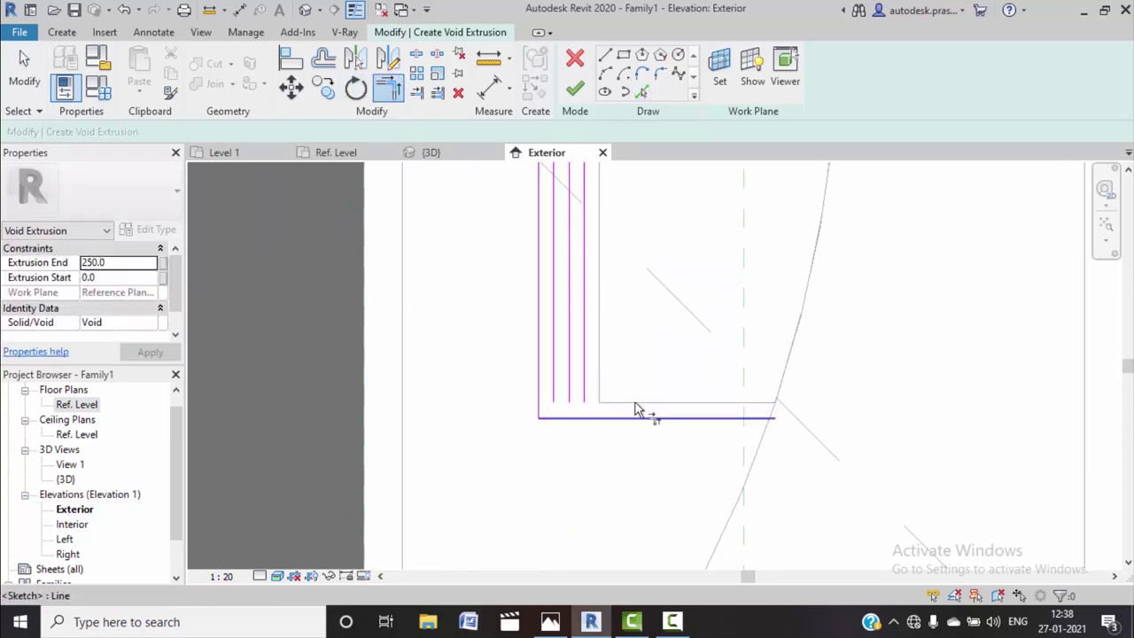
click(585, 391)
click(577, 417)
Trim the top horizontal line to both vertical lines, closing the narrow rectangle
mouse_move(632, 430)
middle_down()
mouse_move(662, 440)
mouse_move(589, 306)
middle_up()
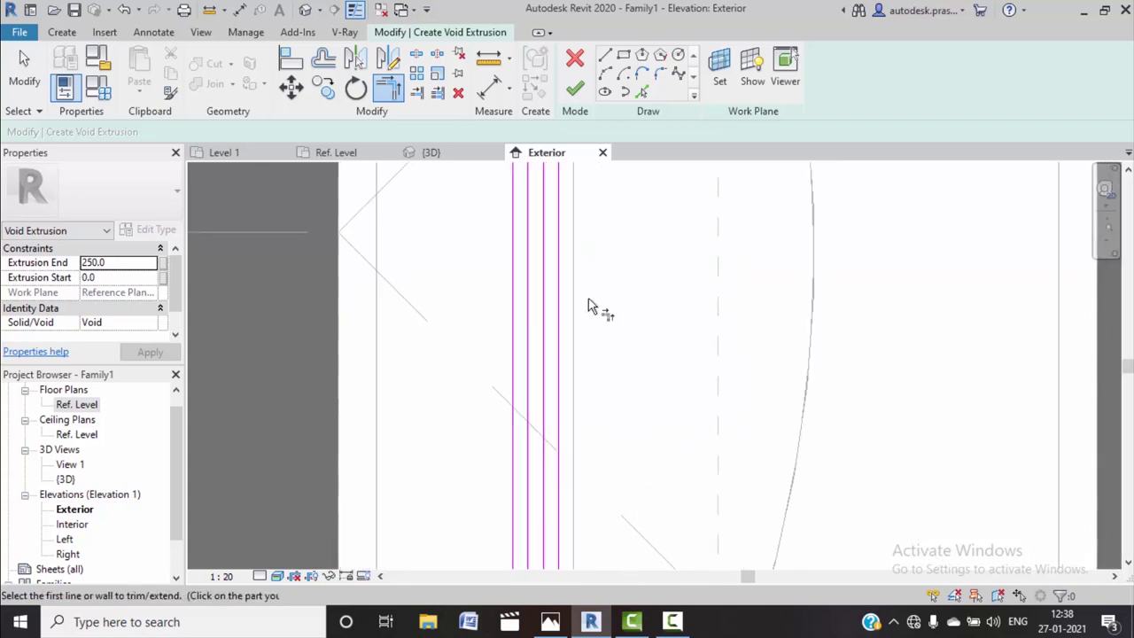
middle_drag(556, 342, 550, 514)
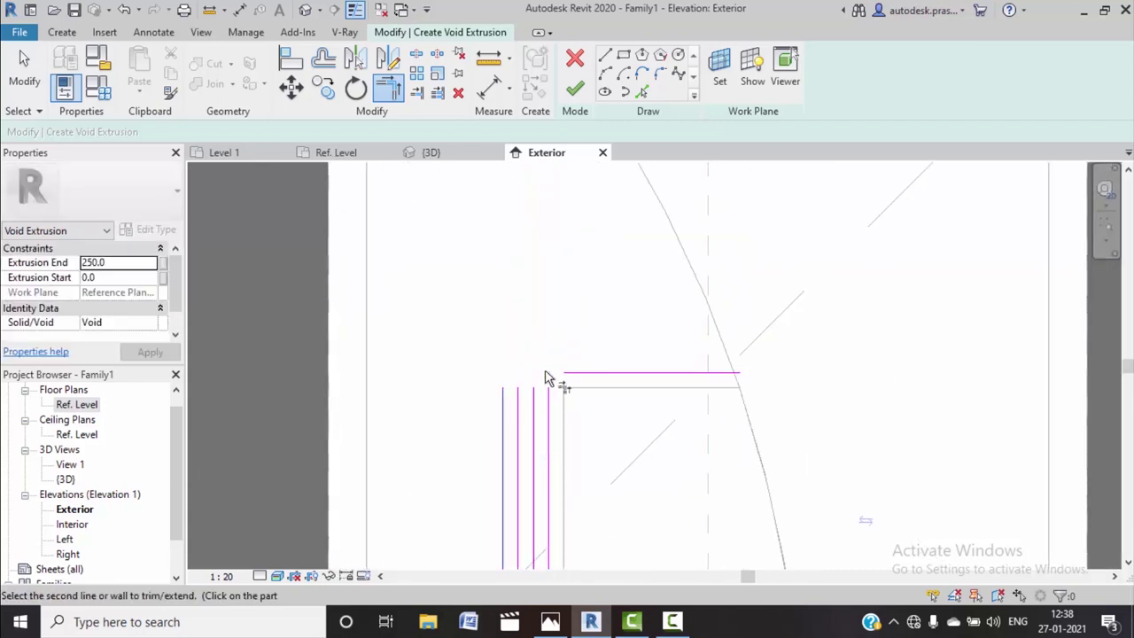
click(583, 373)
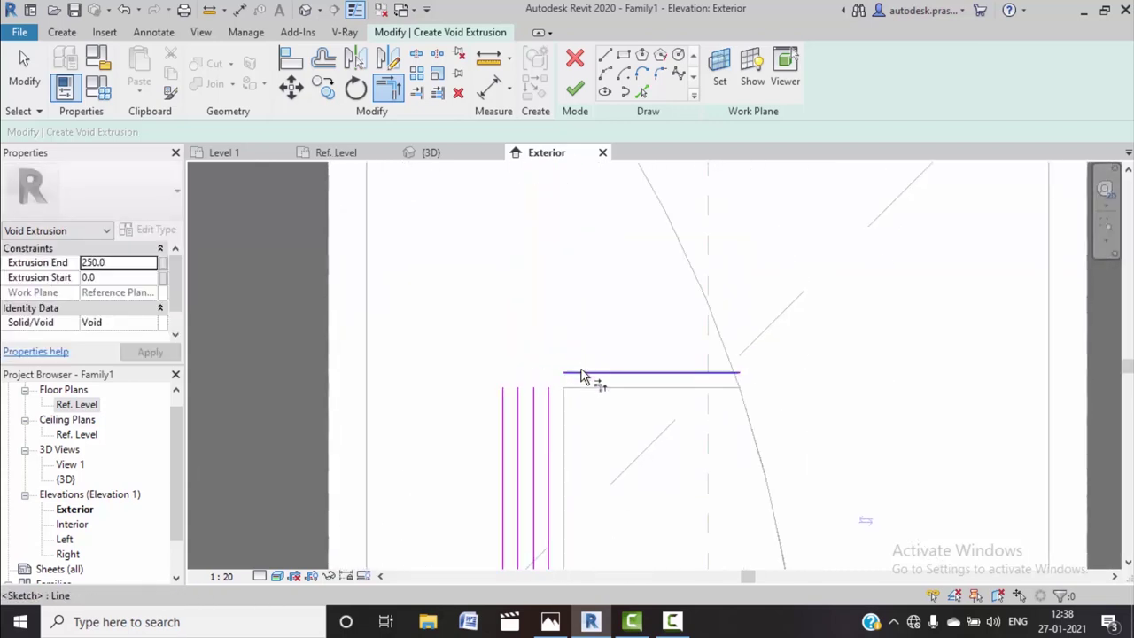
click(502, 403)
click(547, 416)
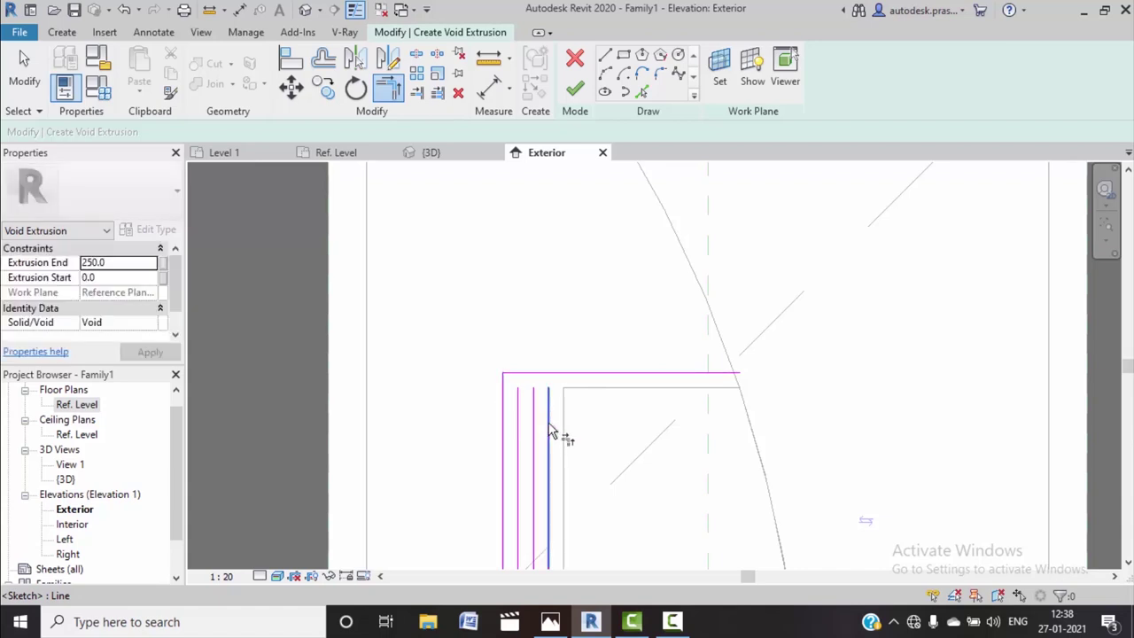
click(602, 375)
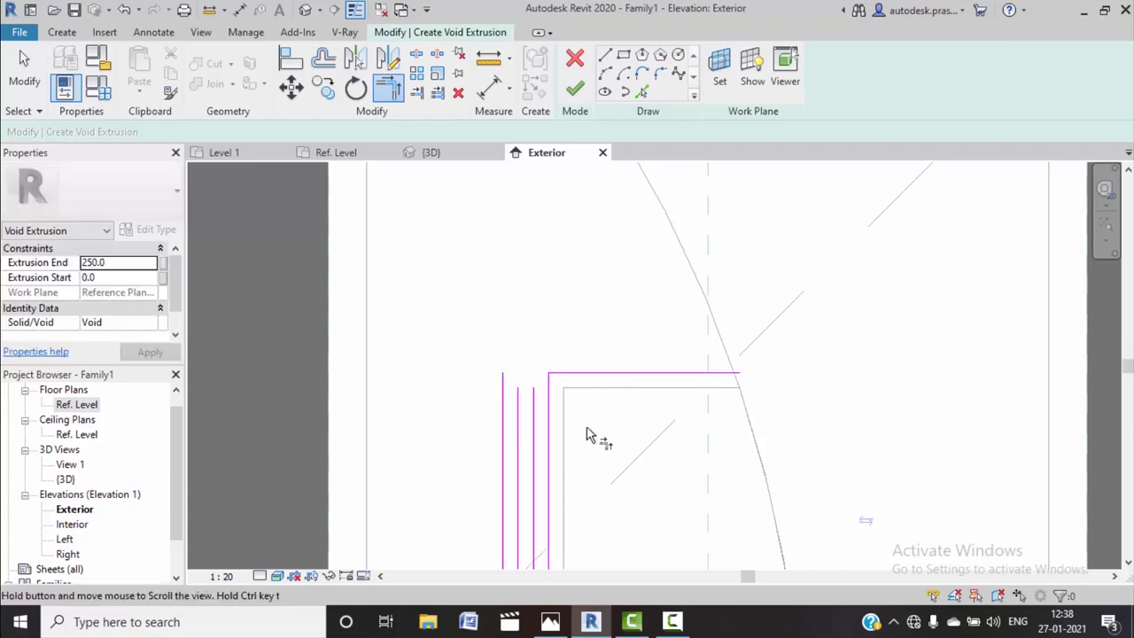
click(503, 405)
click(620, 370)
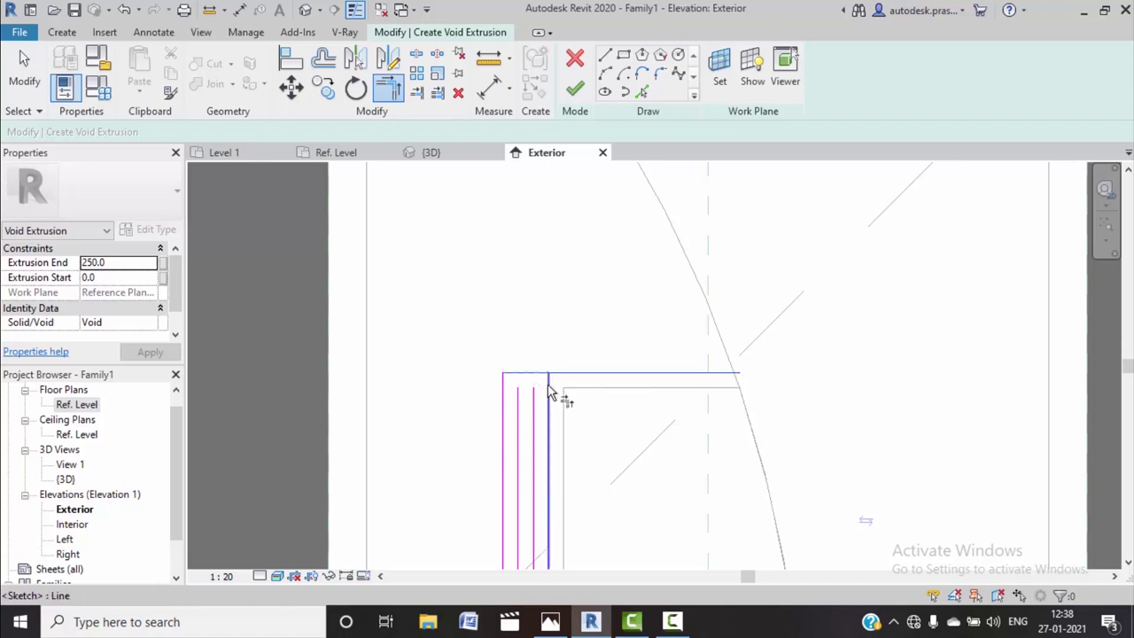
scroll(623, 346, down, 2)
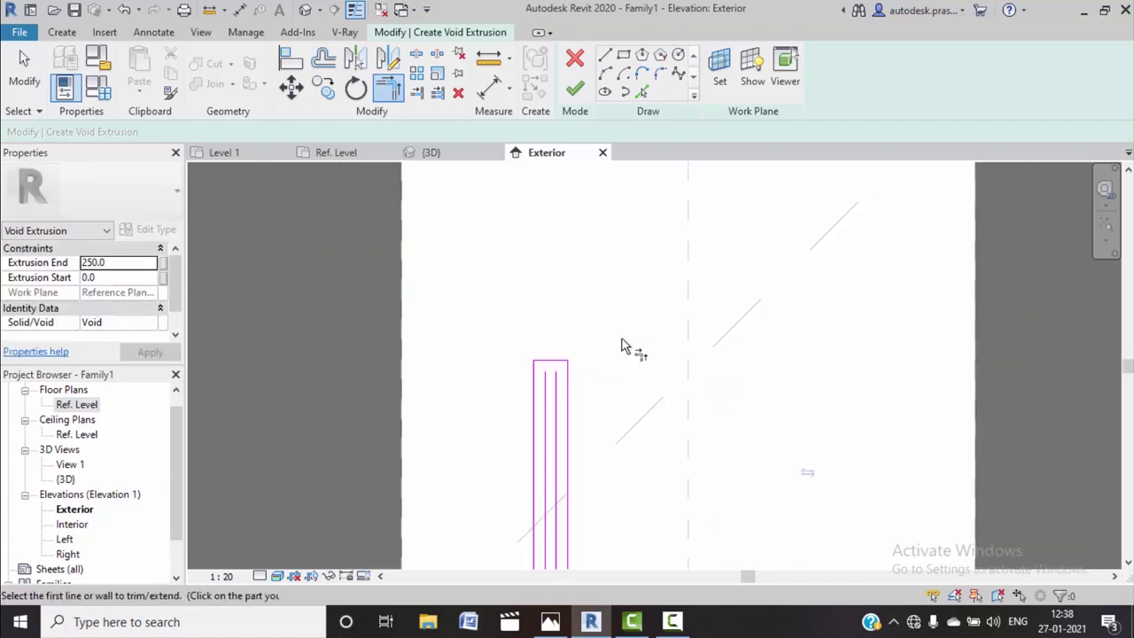
click(606, 55)
Start a straight sketch line at the rectangle's bottom, checking the door.jpeg reference photo
scroll(537, 319, up, 2)
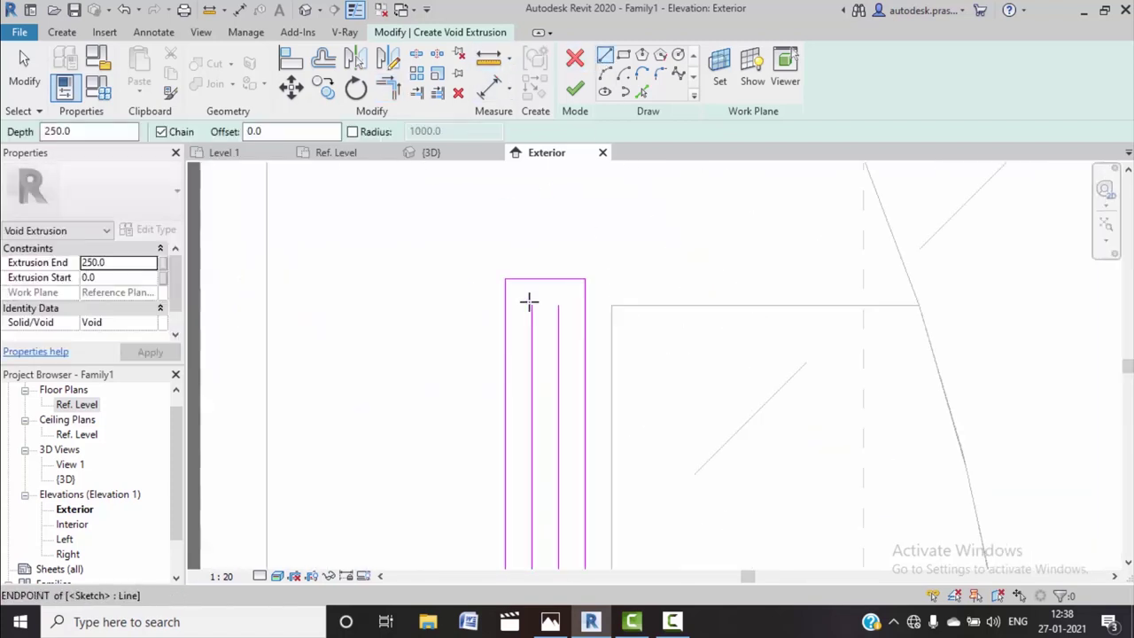
scroll(574, 301, down, 3)
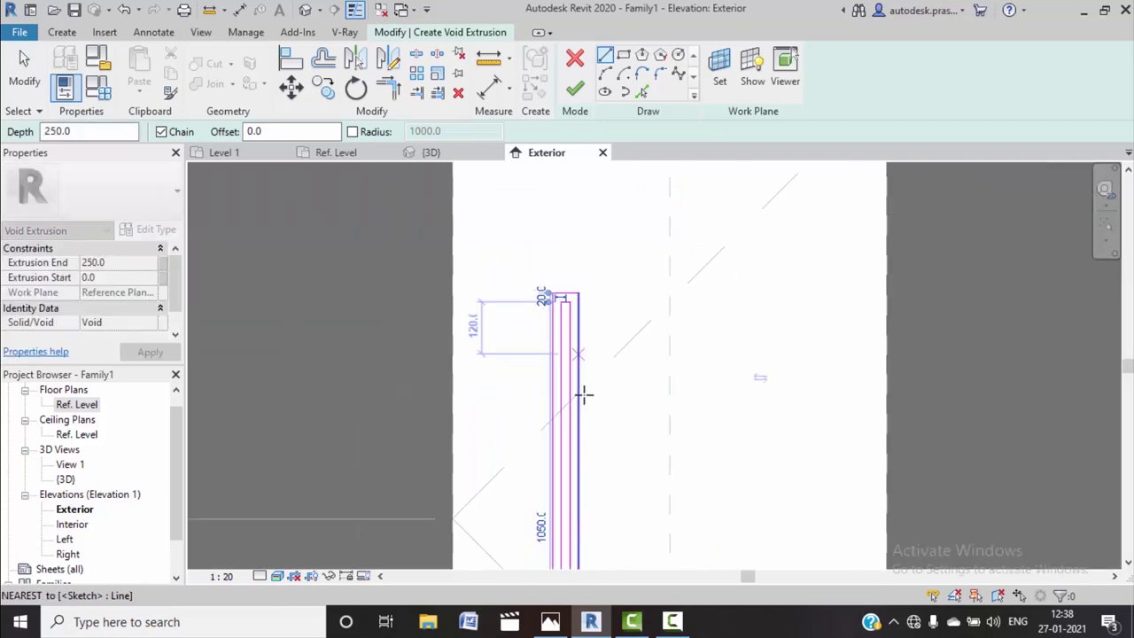
middle_drag(584, 396, 585, 190)
scroll(550, 531, up, 2)
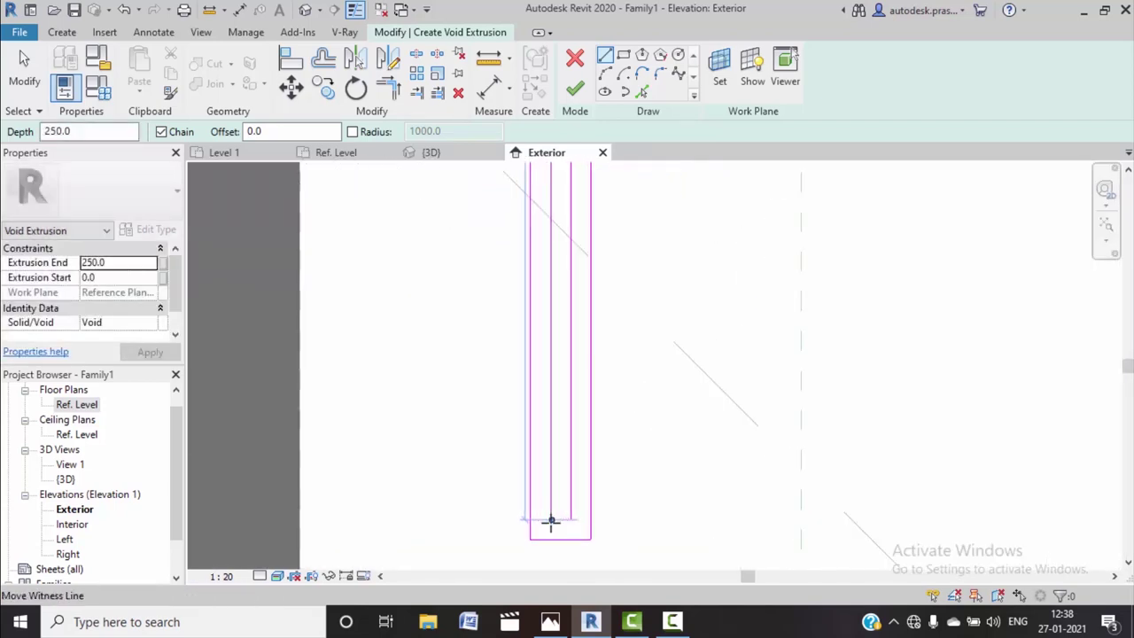
scroll(551, 523, up, 1)
click(578, 519)
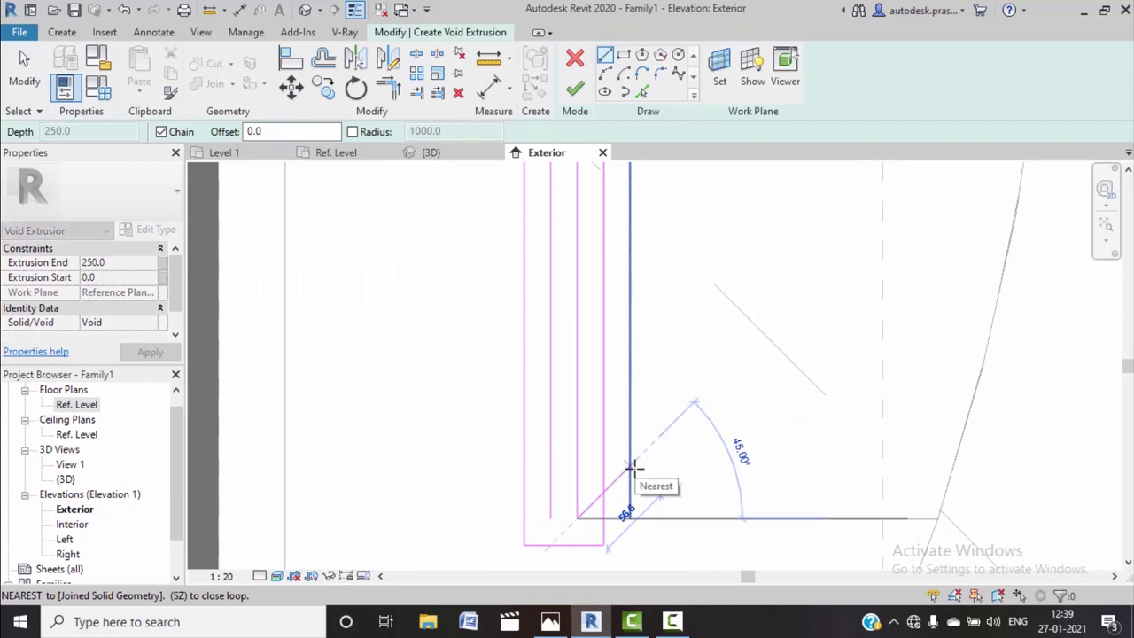
click(550, 622)
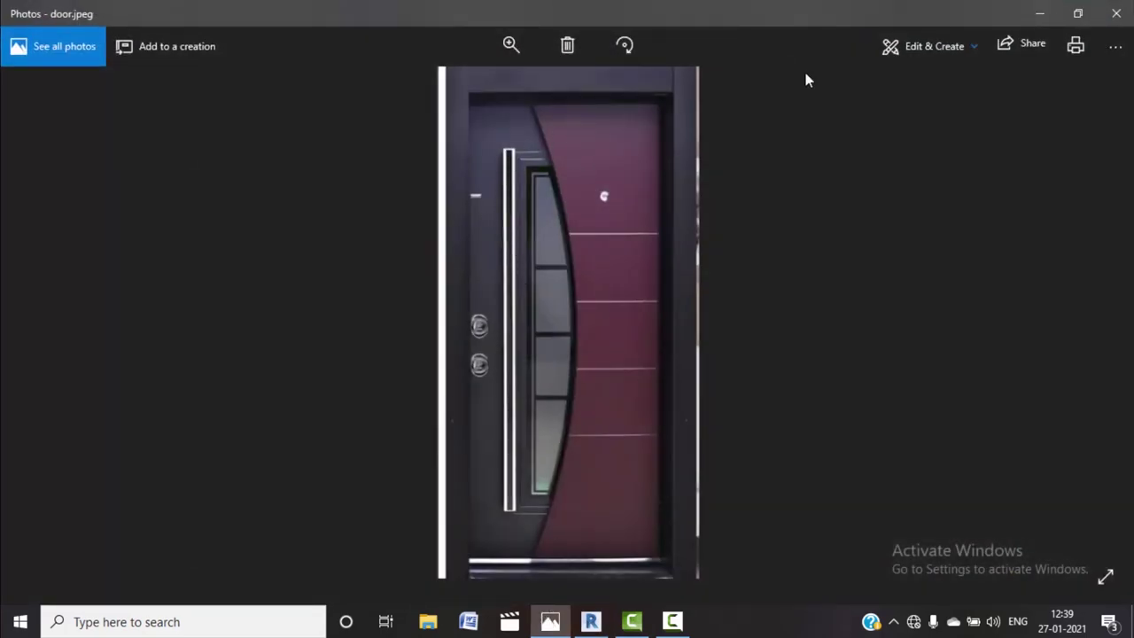
click(1037, 14)
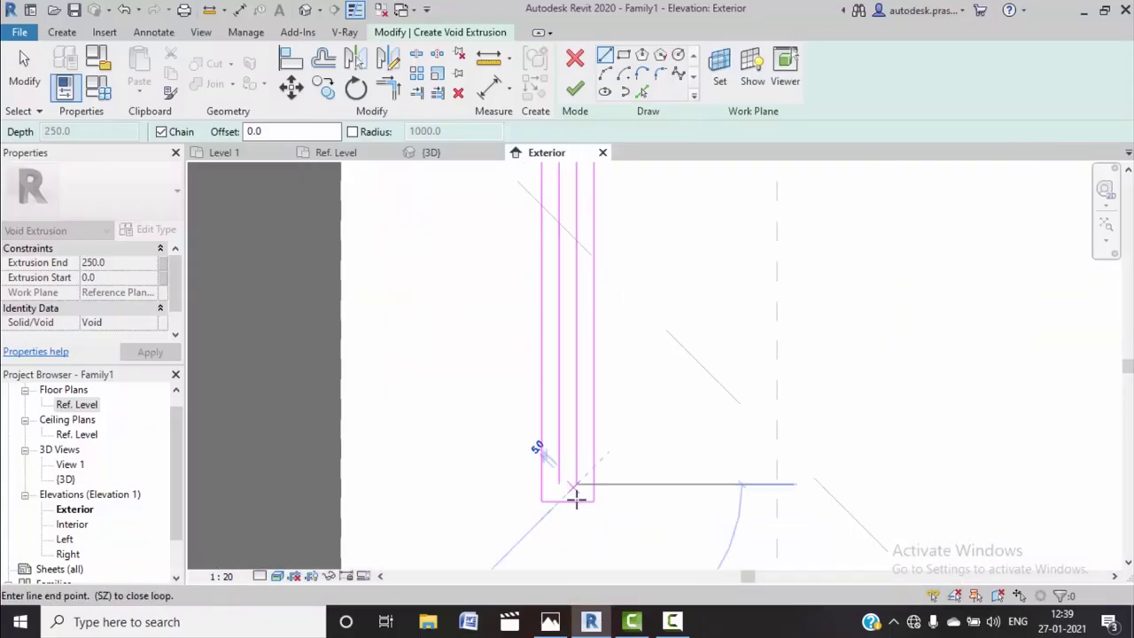
End the line chain, finish the narrow void extrusion, and deselect it
click(555, 481)
scroll(600, 387, down, 2)
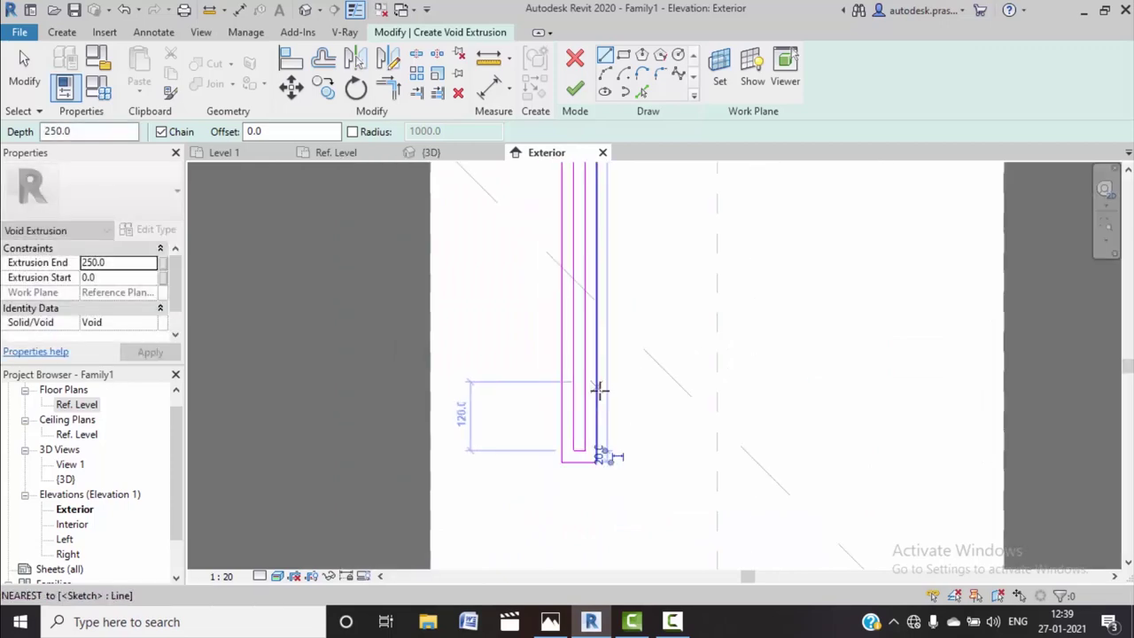
scroll(623, 519, down, 2)
middle_drag(623, 519, 596, 612)
click(575, 87)
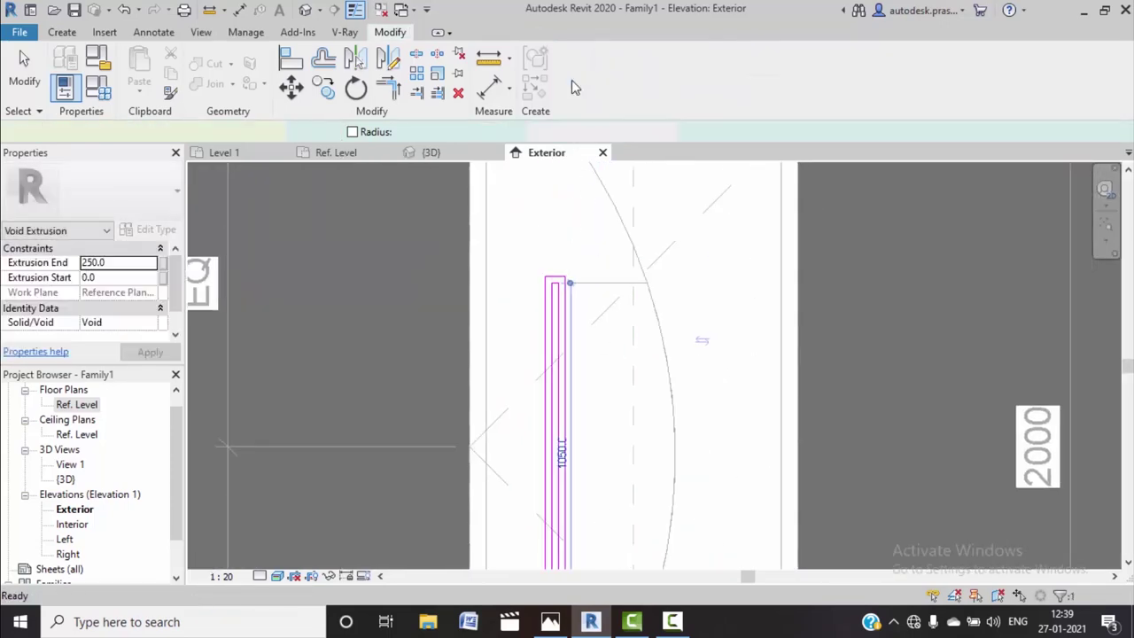
scroll(608, 276, down, 3)
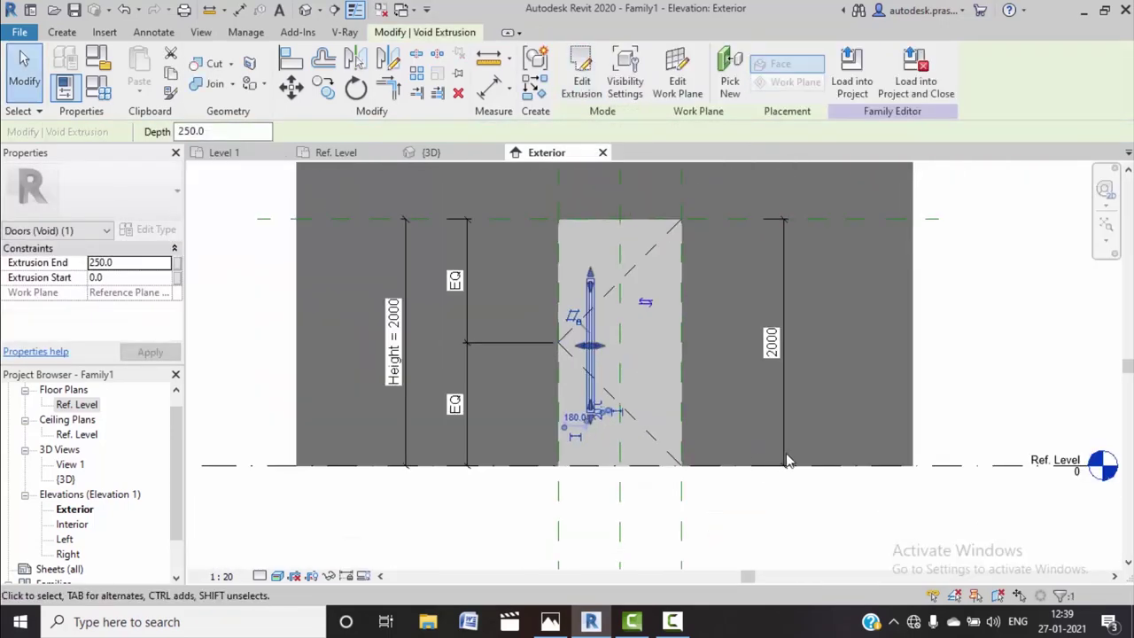
click(952, 359)
Start a new solid extrusion from the Create tools
scroll(543, 299, up, 2)
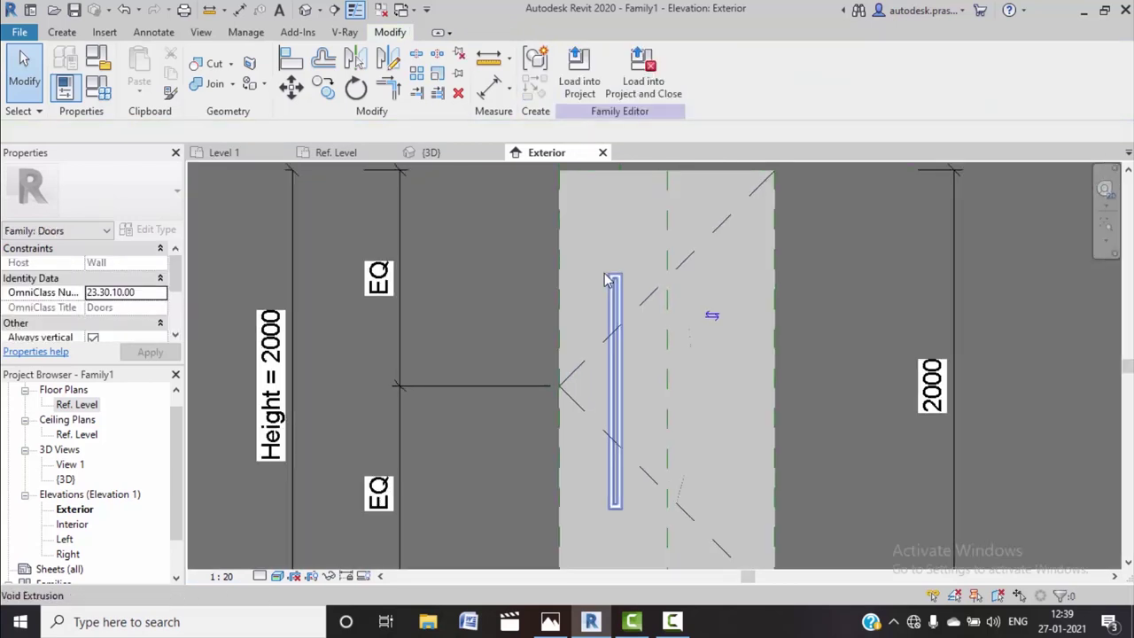
scroll(620, 425, up, 1)
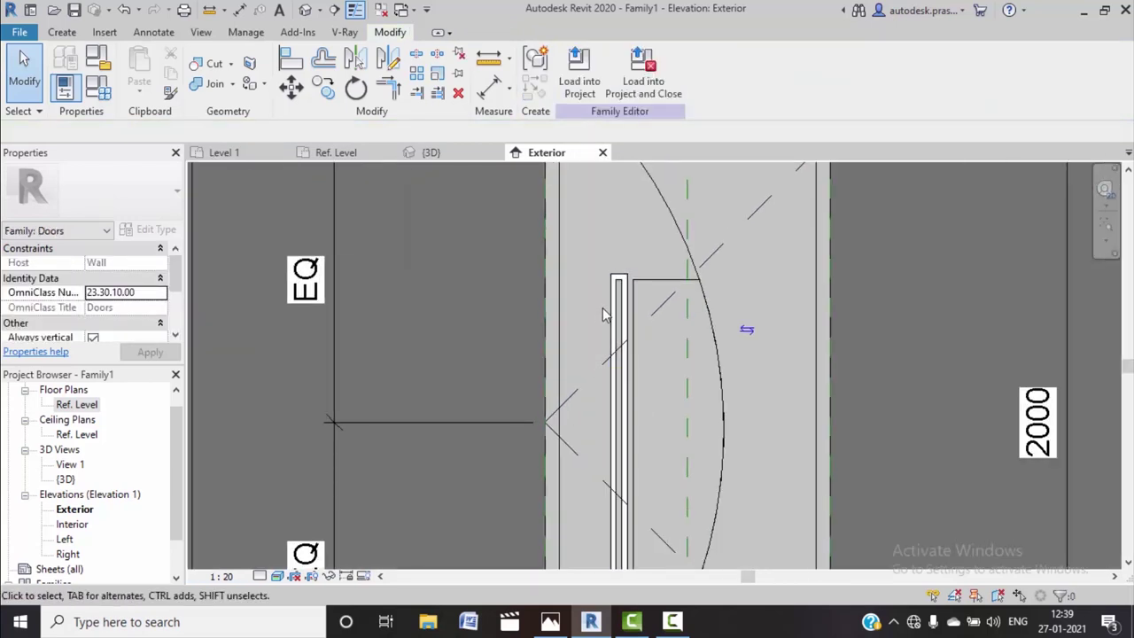
scroll(620, 284, up, 1)
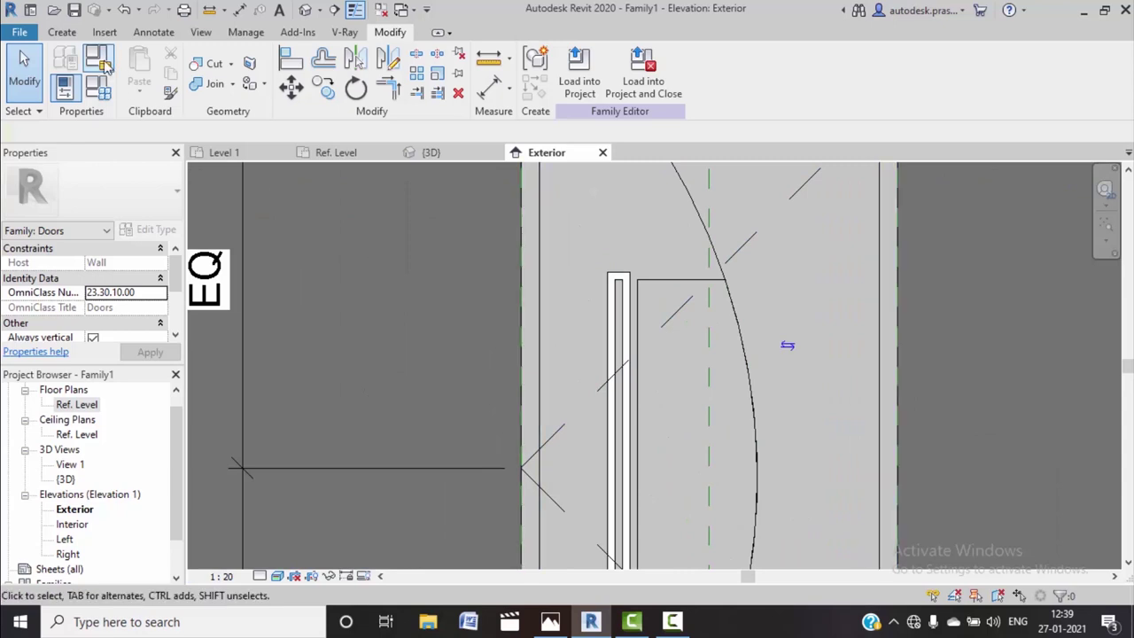
click(63, 33)
click(142, 71)
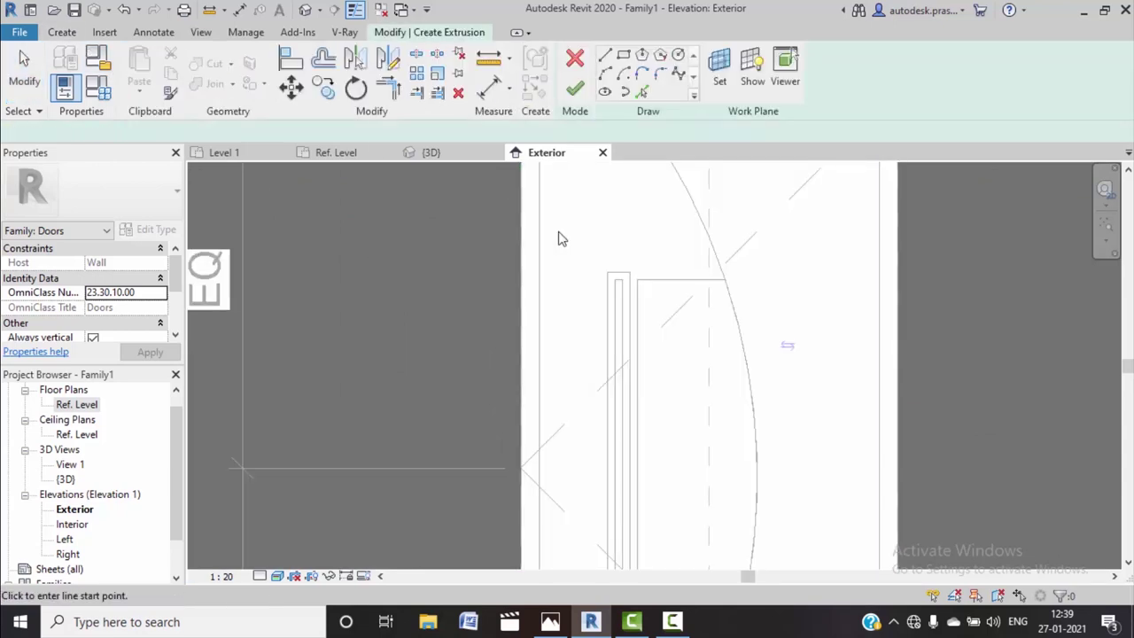
Pick the slot's outer, inner and top edges and finish a 250.0-deep handle extrusion
click(639, 91)
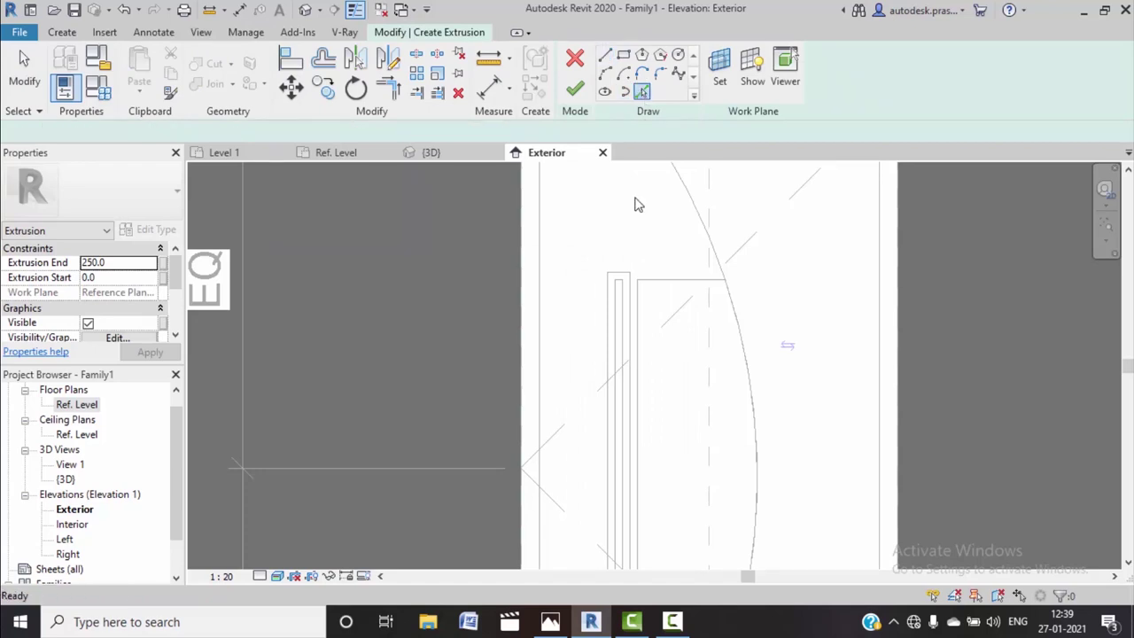
scroll(609, 352, up, 2)
click(608, 355)
click(642, 355)
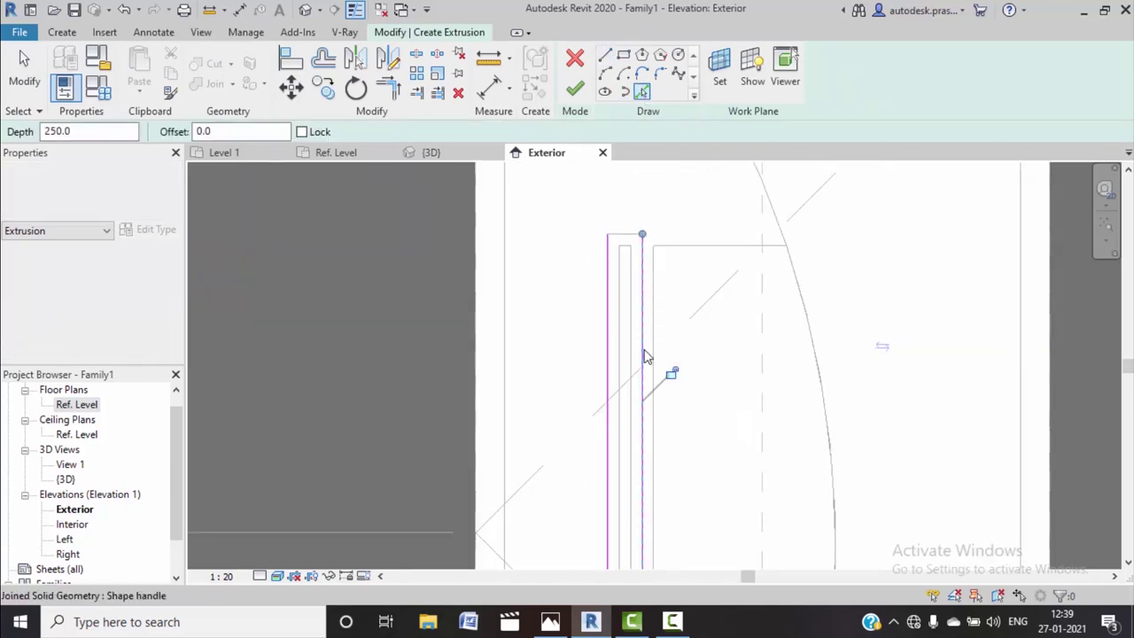
click(630, 236)
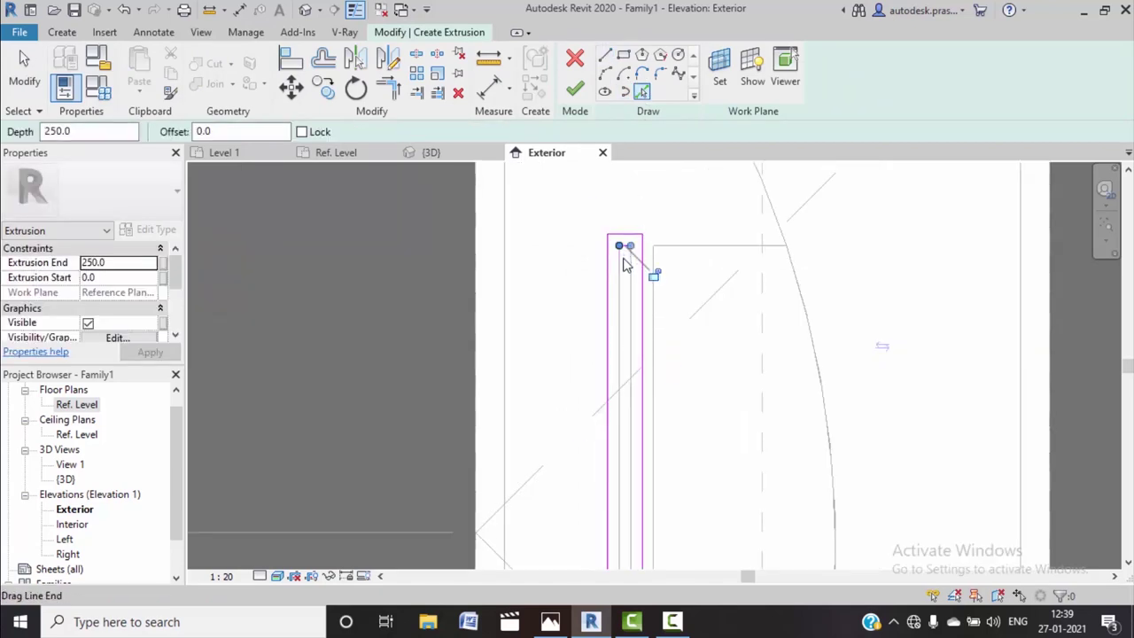
scroll(669, 431, down, 2)
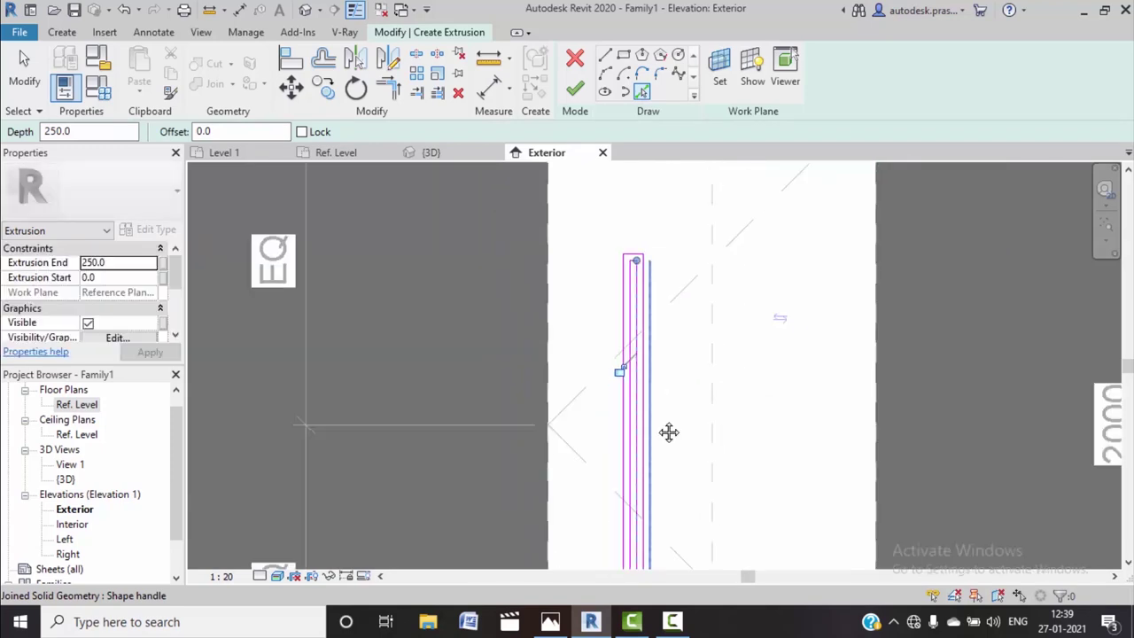
middle_drag(669, 431, 633, 245)
scroll(595, 328, up, 2)
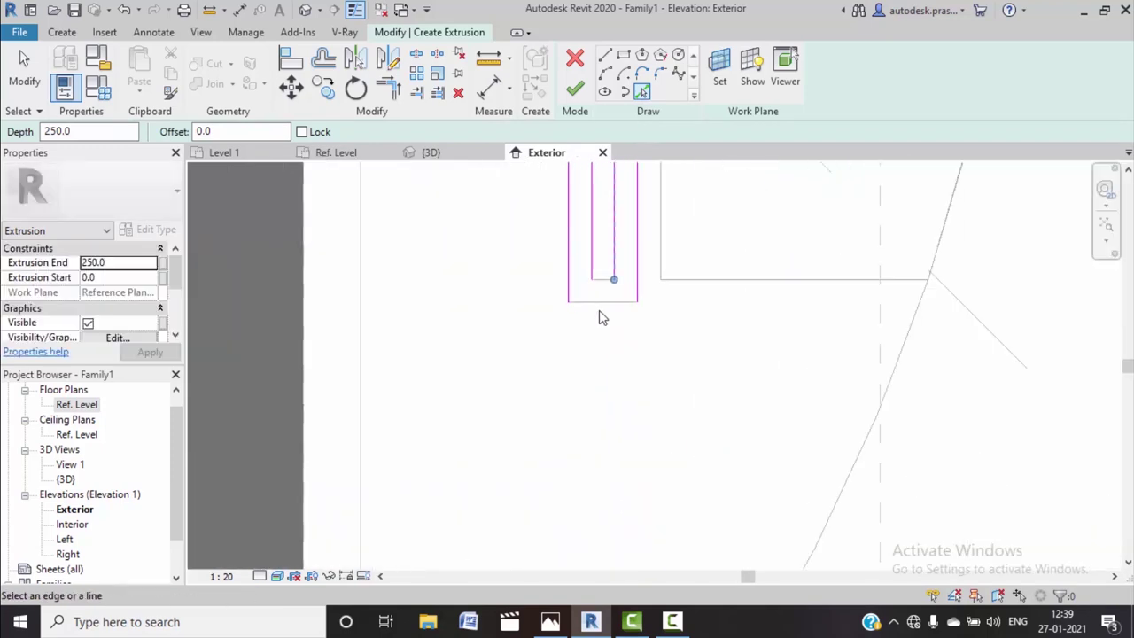
middle_drag(652, 254, 661, 471)
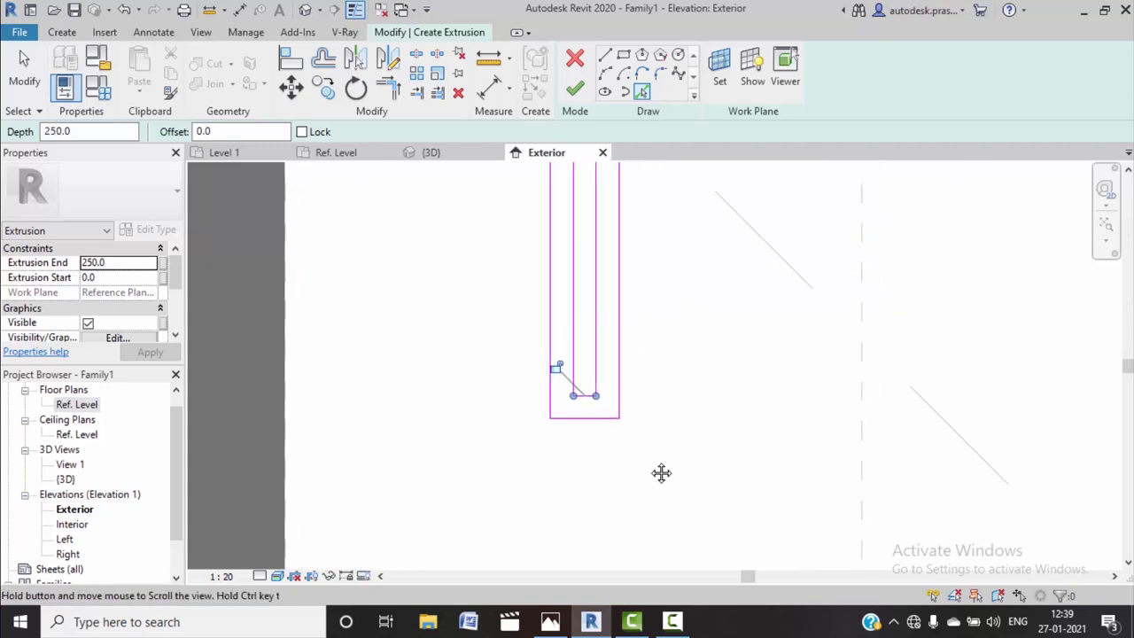
click(577, 90)
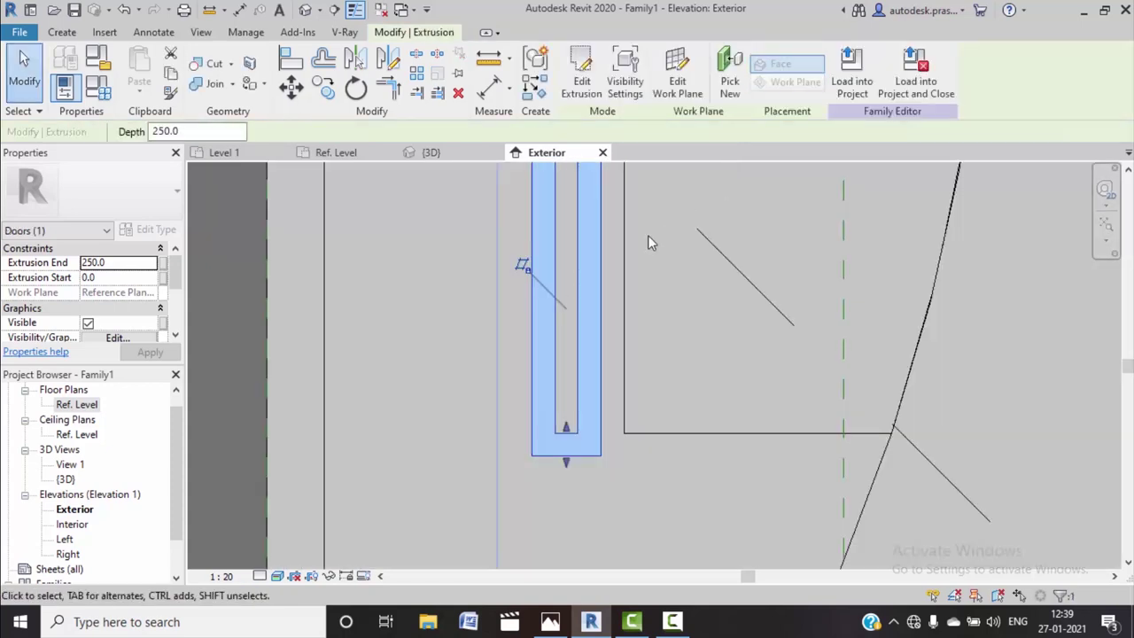
In the Ref. Level plan, drag the handle's faces to span 20.0 to 38.1, 18.1 deep
scroll(647, 235, down, 3)
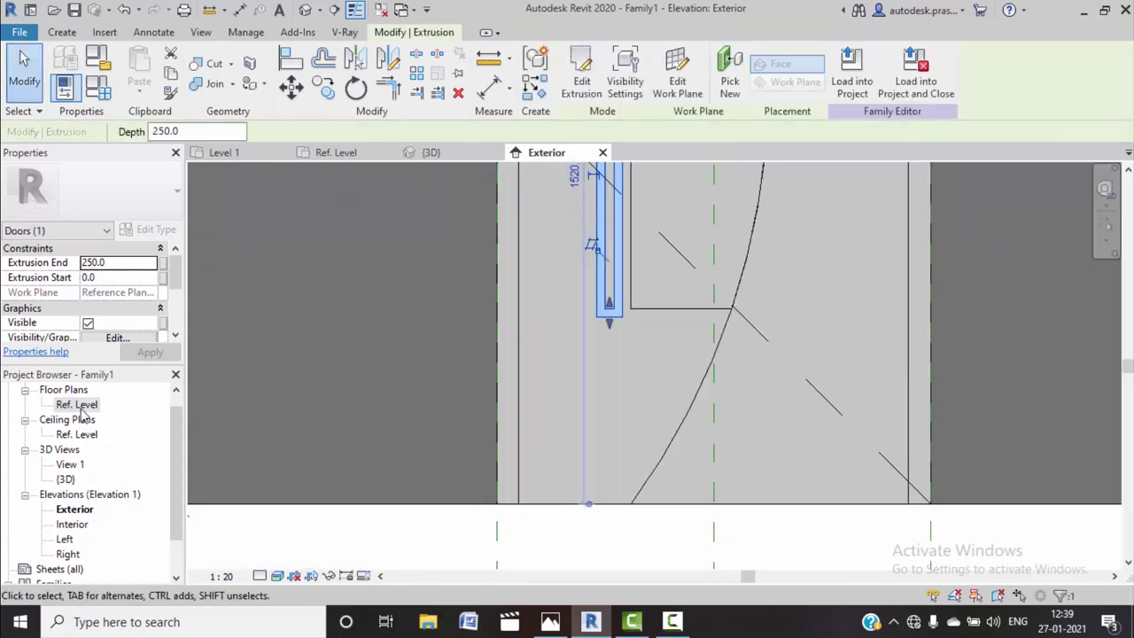
double_click(77, 406)
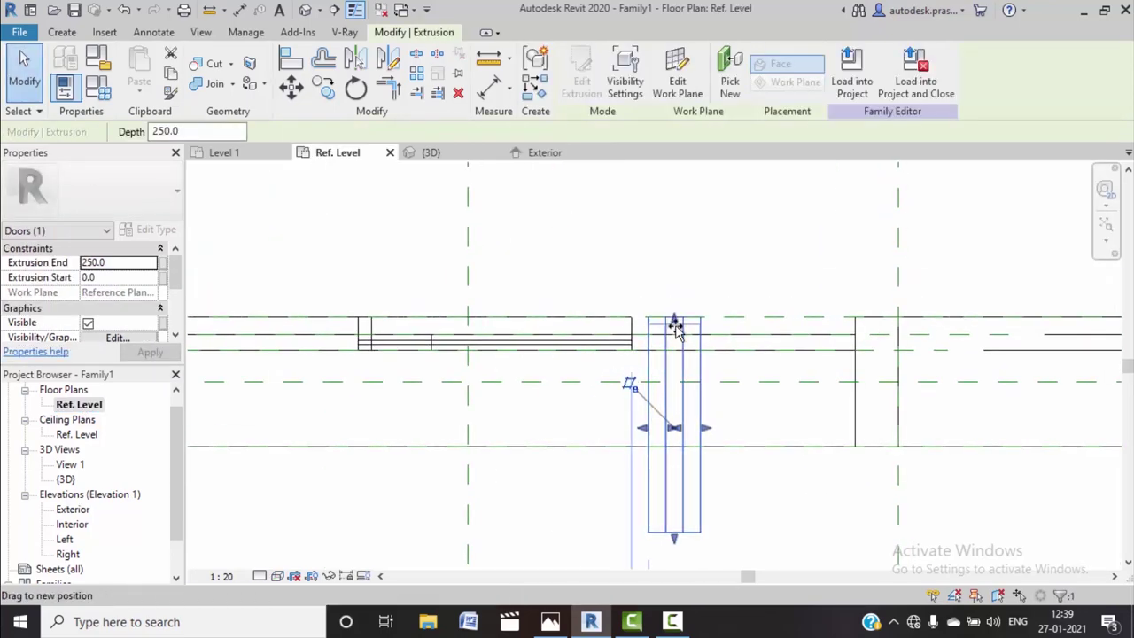
drag(675, 328, 675, 336)
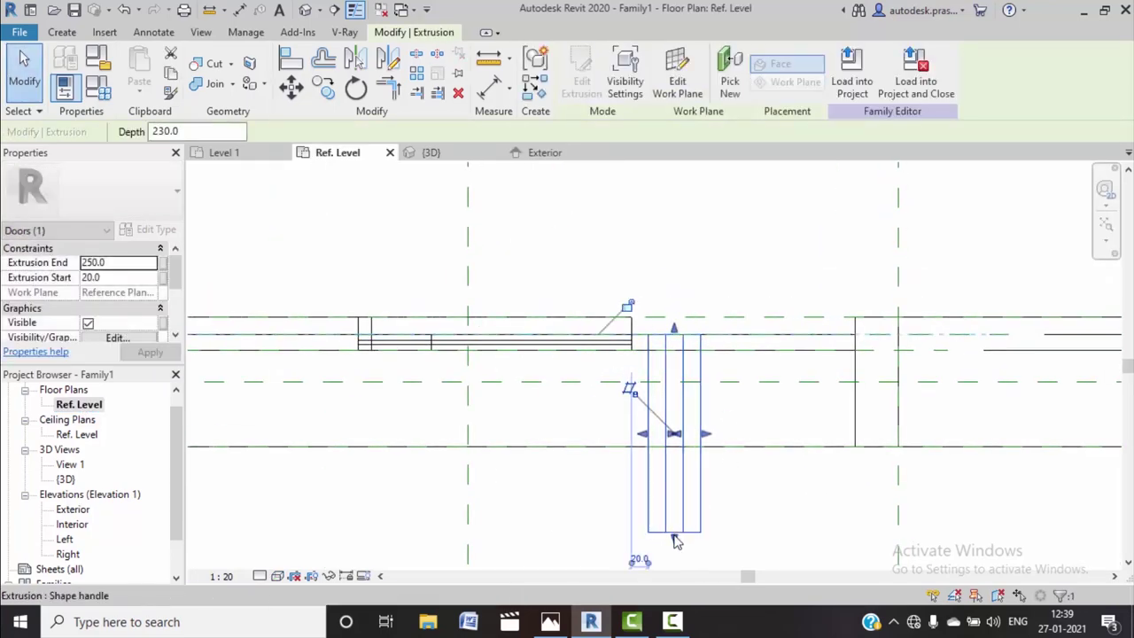
drag(675, 532, 689, 387)
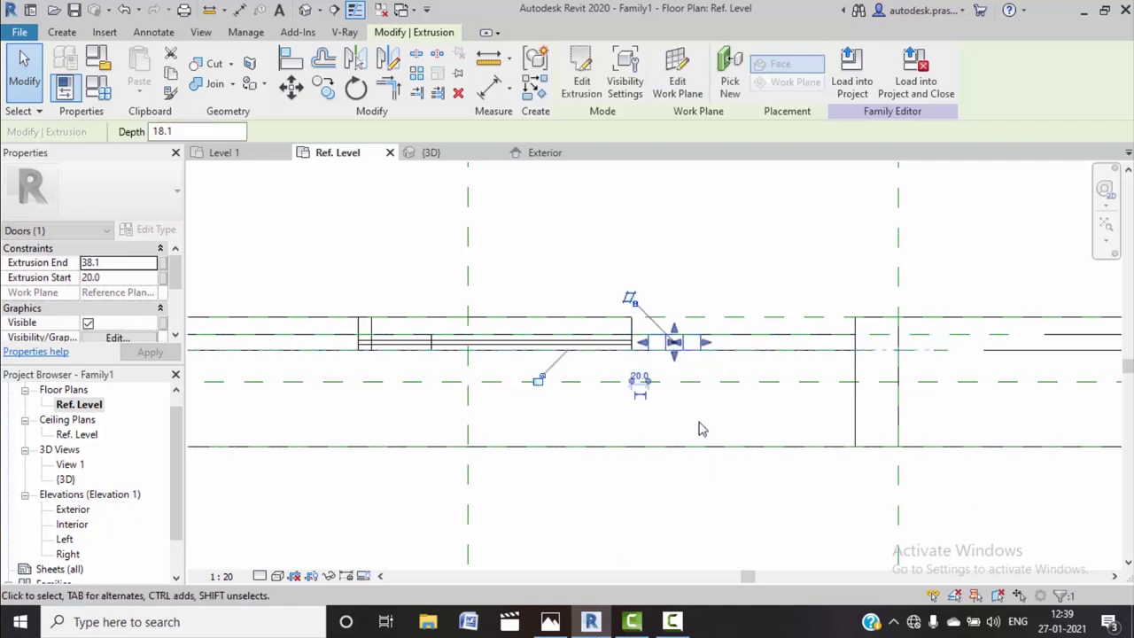
click(529, 223)
Zoom in and out on the handle in the 3D view, then return to the Exterior elevation
click(476, 159)
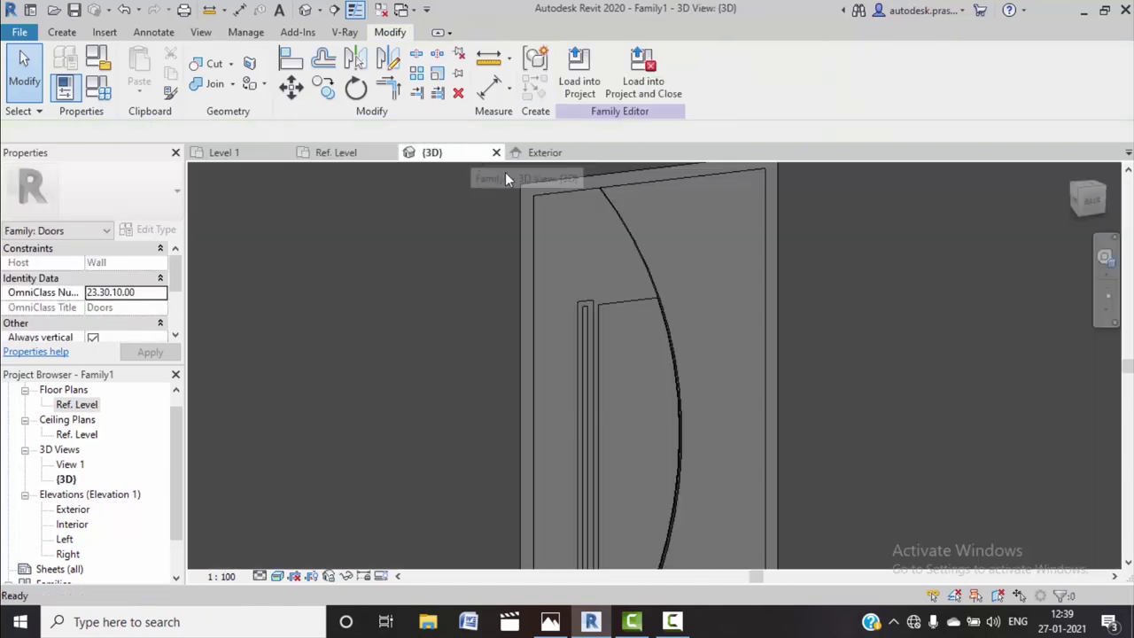
scroll(585, 370, up, 3)
scroll(614, 368, down, 2)
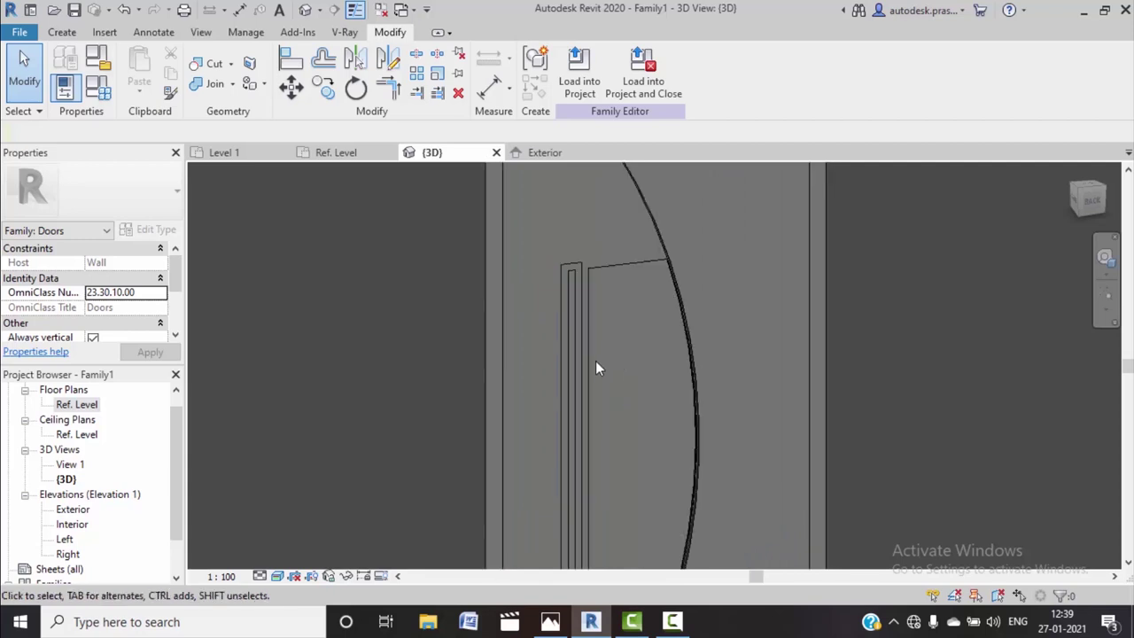
scroll(598, 365, down, 2)
scroll(597, 365, down, 2)
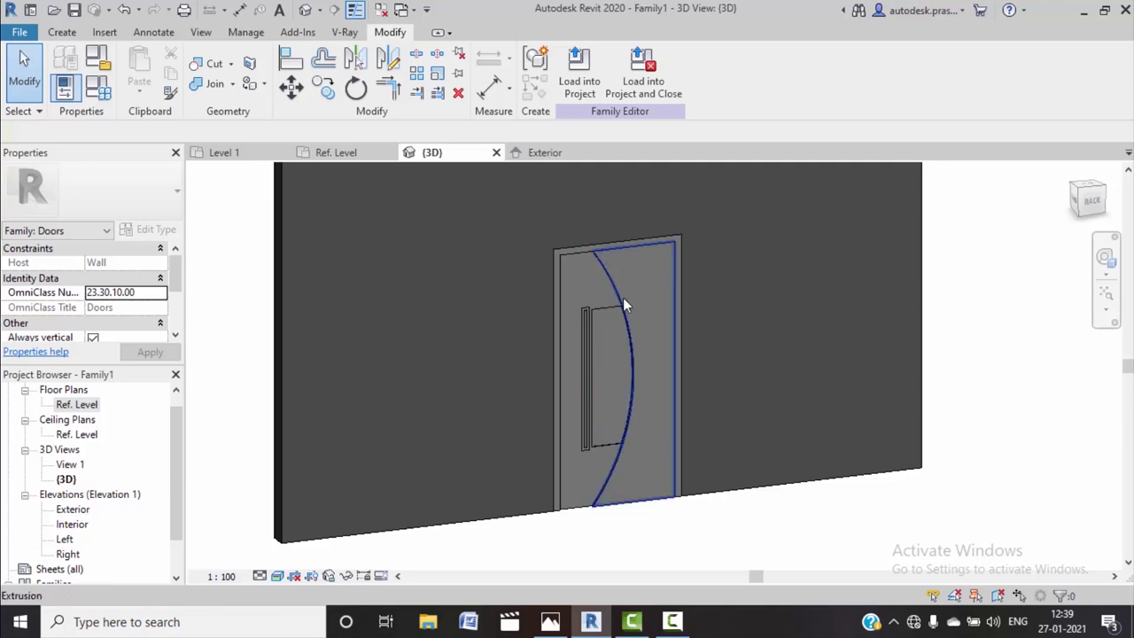
scroll(616, 314, up, 2)
scroll(617, 307, up, 1)
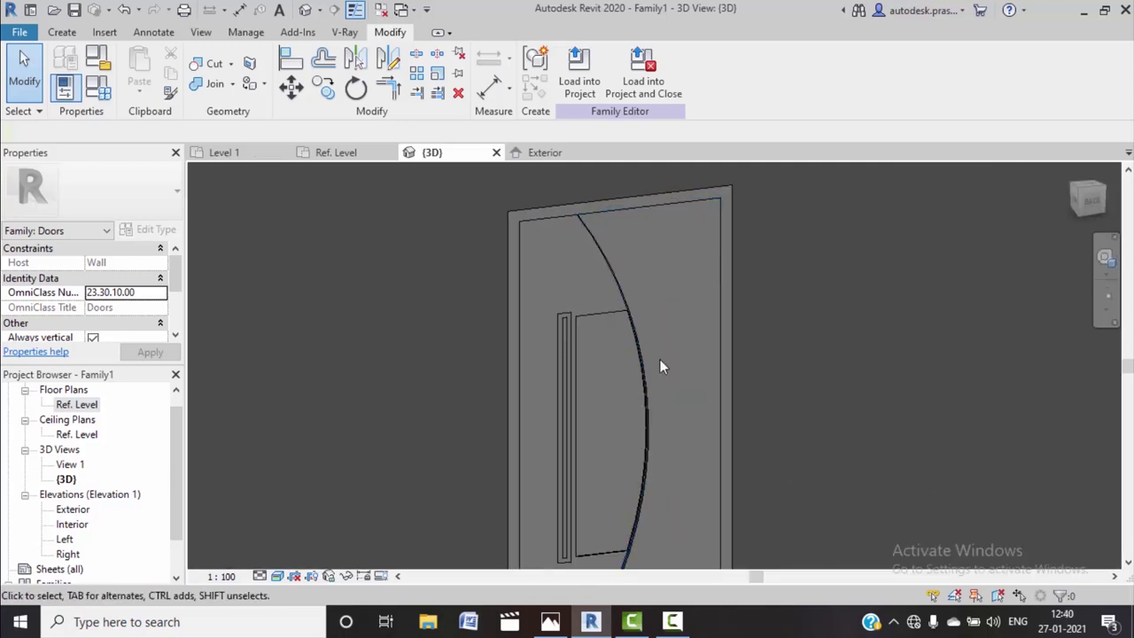
scroll(598, 300, up, 2)
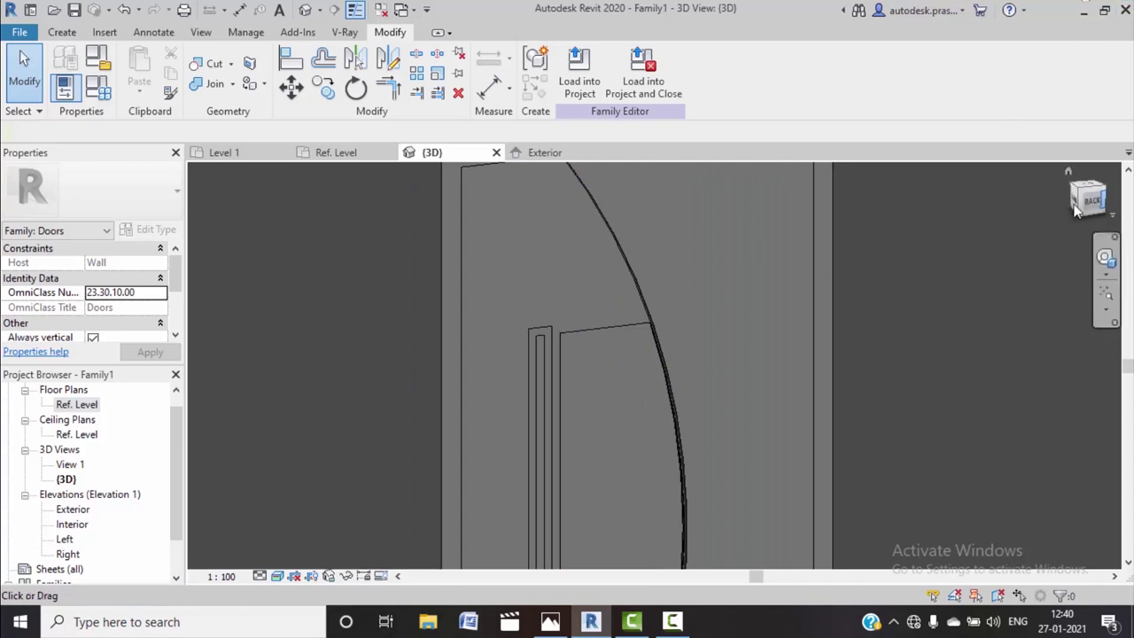
click(558, 156)
Pan and zoom the Exterior elevation to frame the whole door panel, curve and handle
middle_drag(753, 310, 726, 380)
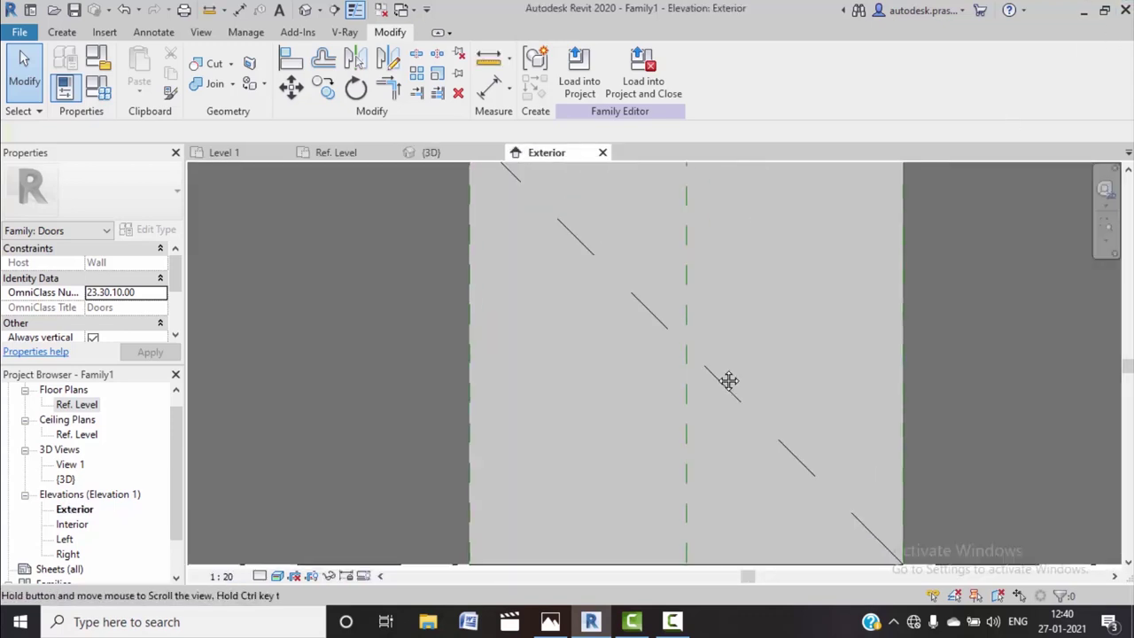
scroll(612, 405, up, 1)
middle_drag(659, 435, 618, 485)
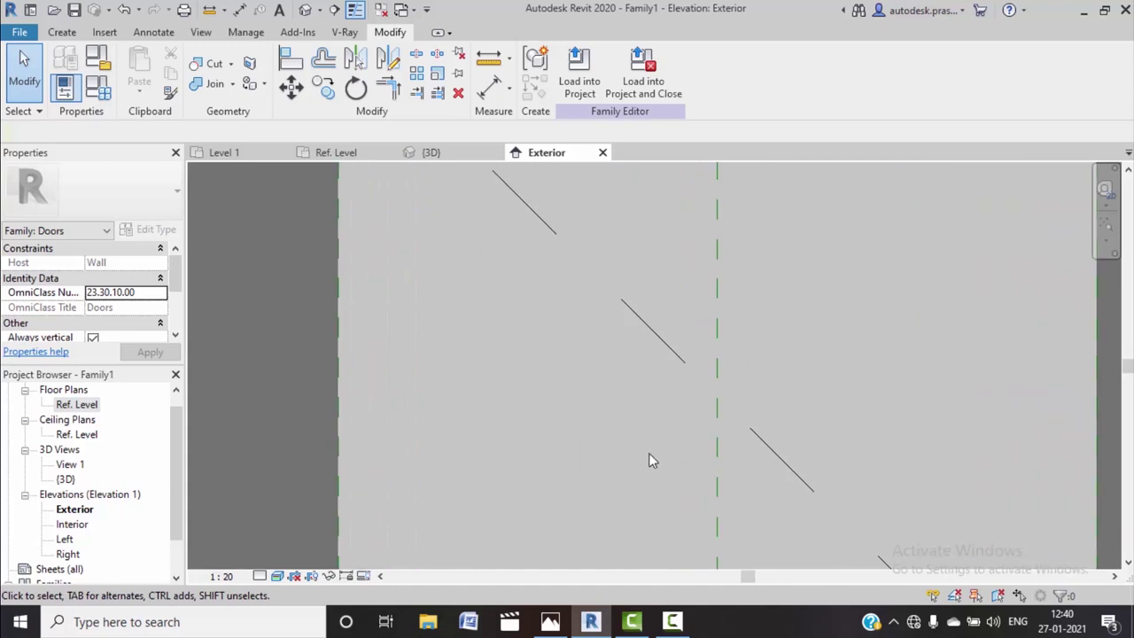
scroll(626, 403, down, 3)
scroll(626, 403, down, 2)
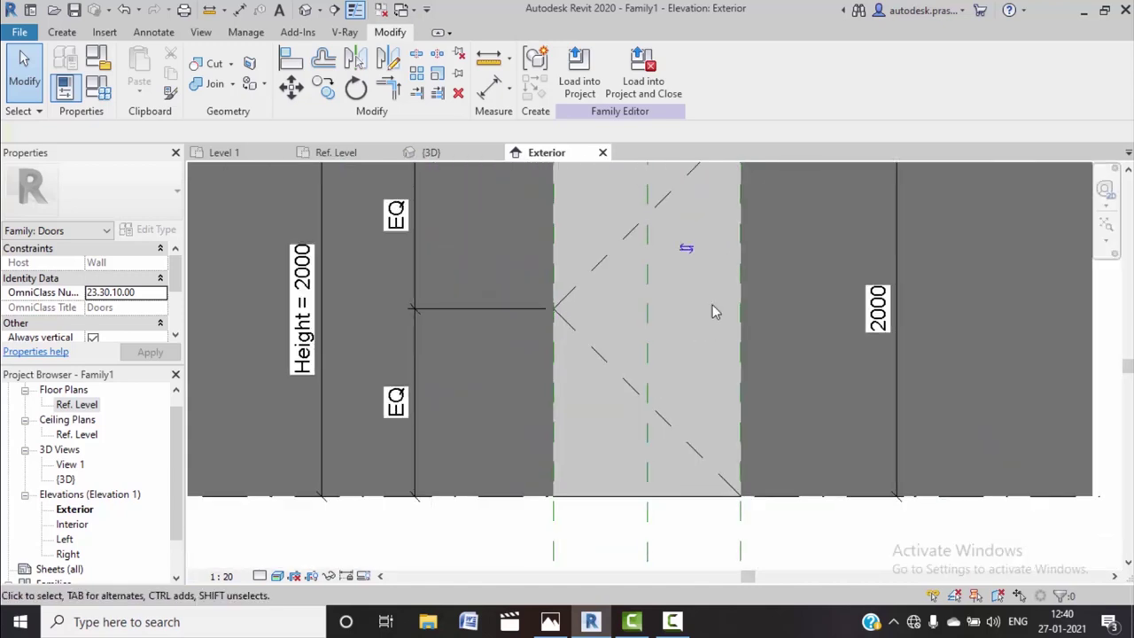
middle_drag(712, 312, 674, 432)
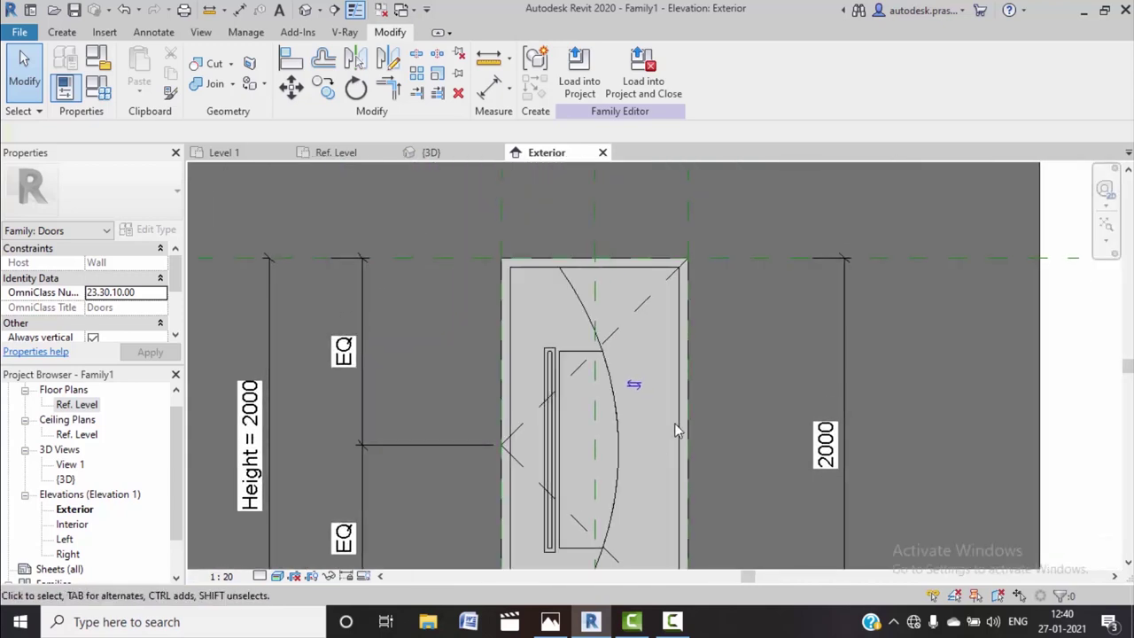
click(62, 32)
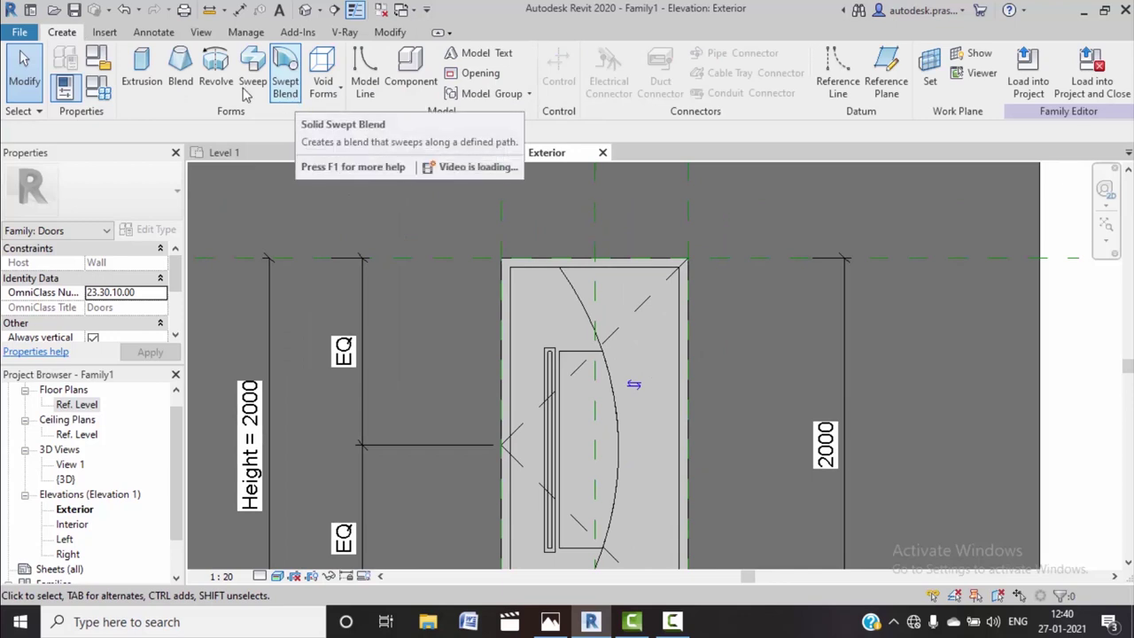
Create a void sweep with a horizontal path from the handle's top to the curve
click(322, 80)
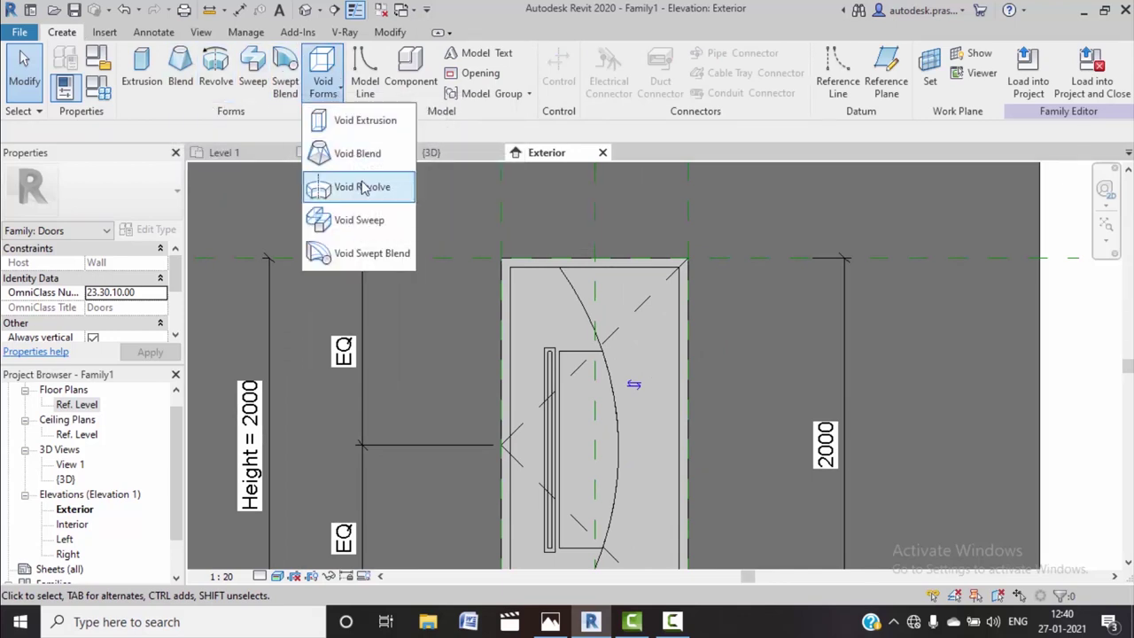
click(359, 220)
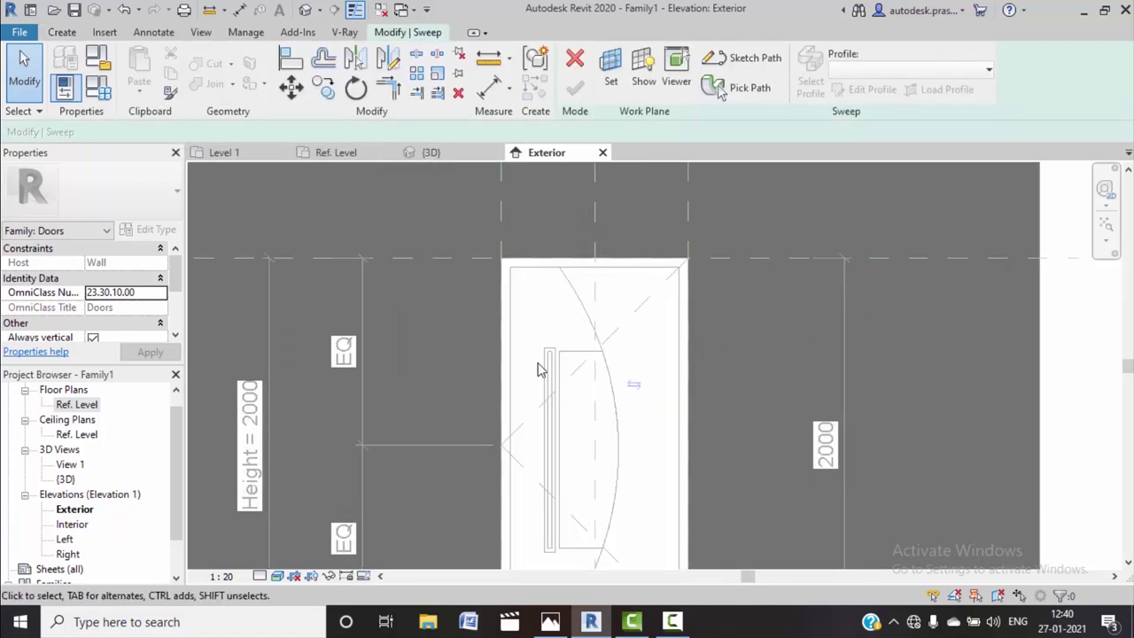
scroll(541, 369, up, 2)
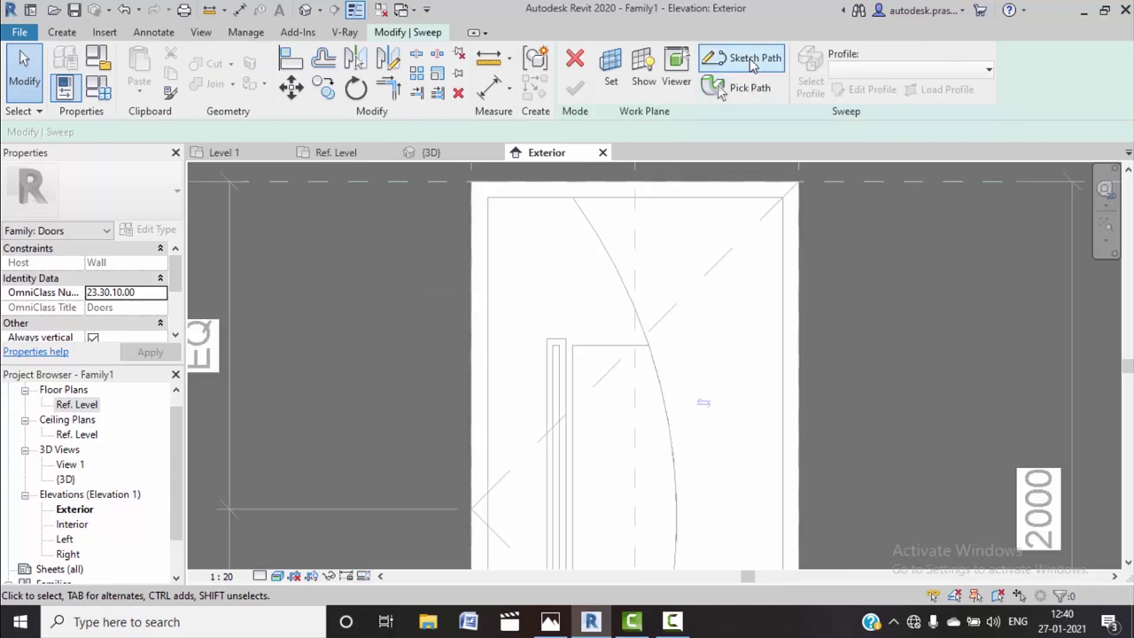
click(744, 57)
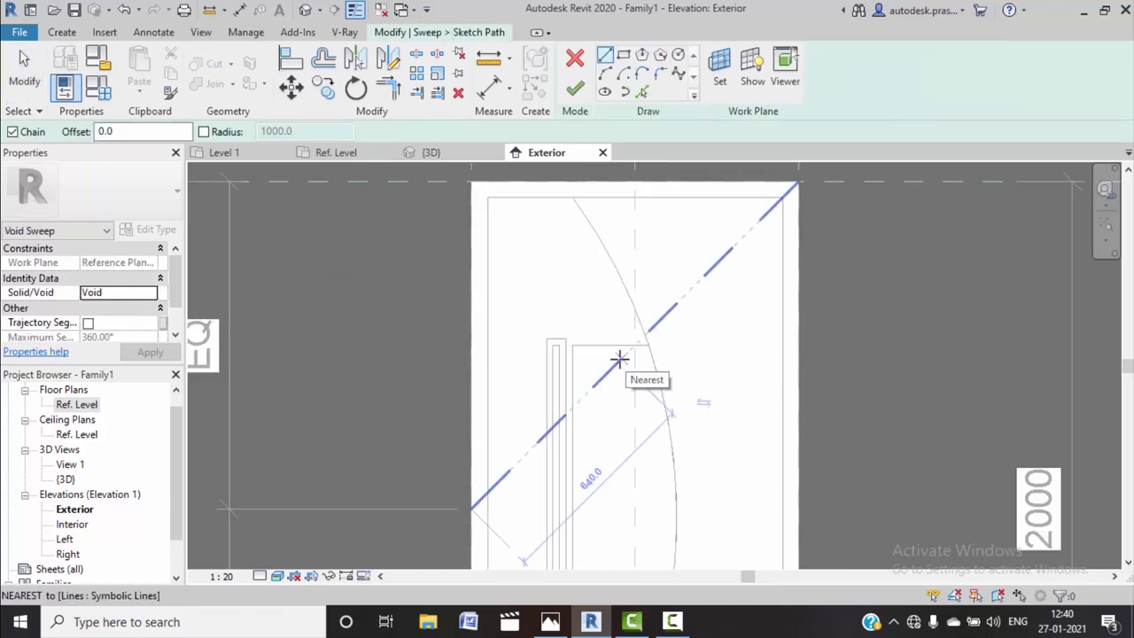
scroll(599, 348, up, 1)
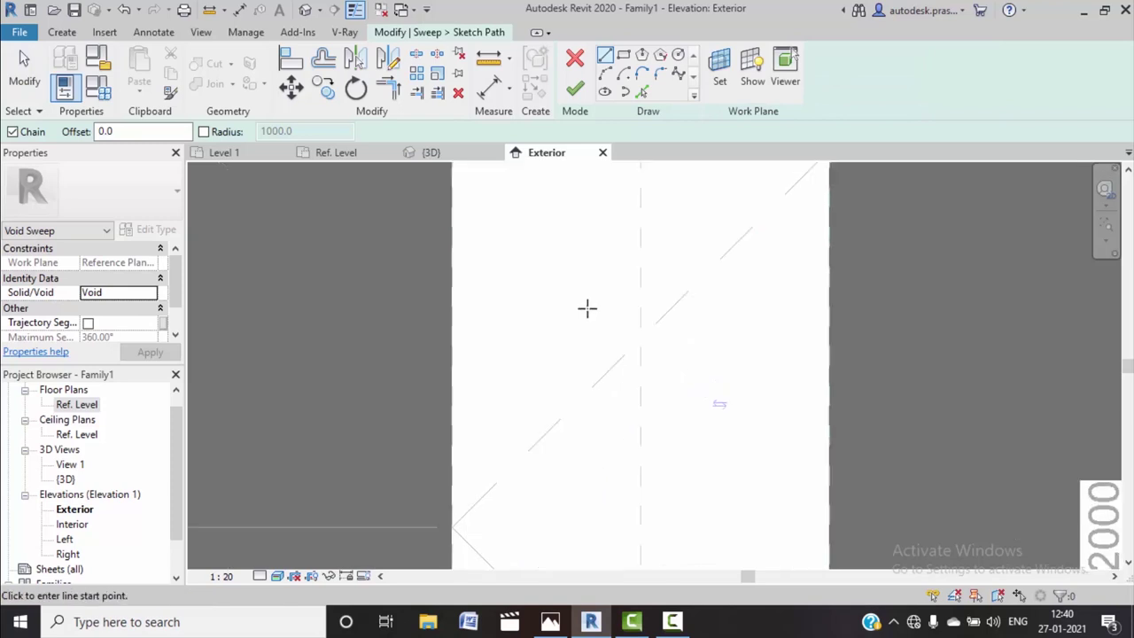
scroll(588, 309, down, 2)
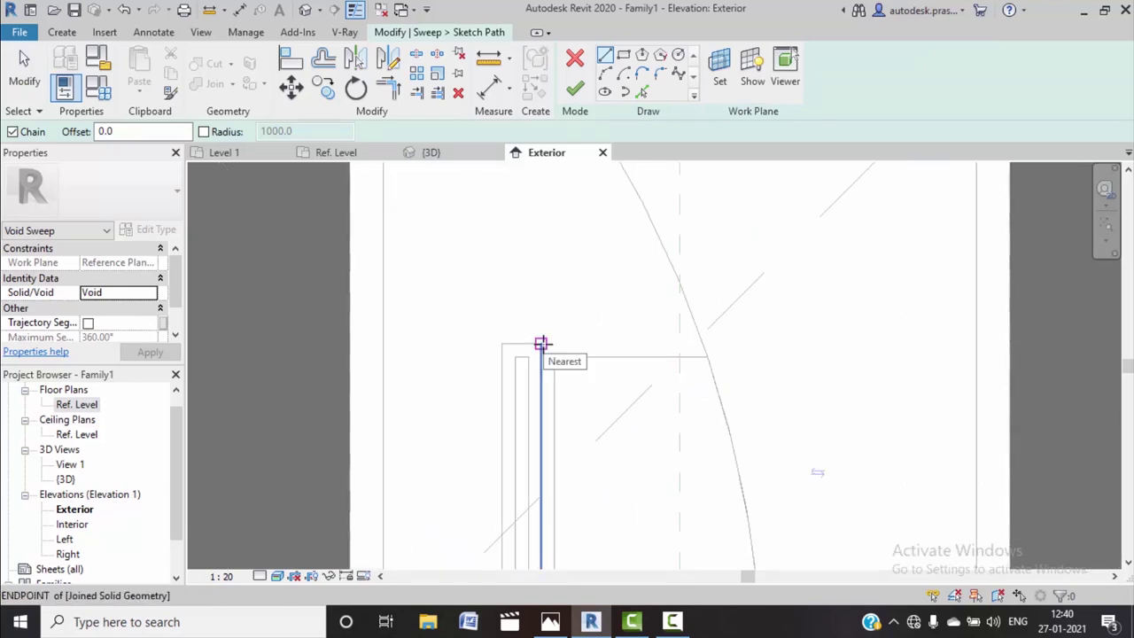
click(542, 344)
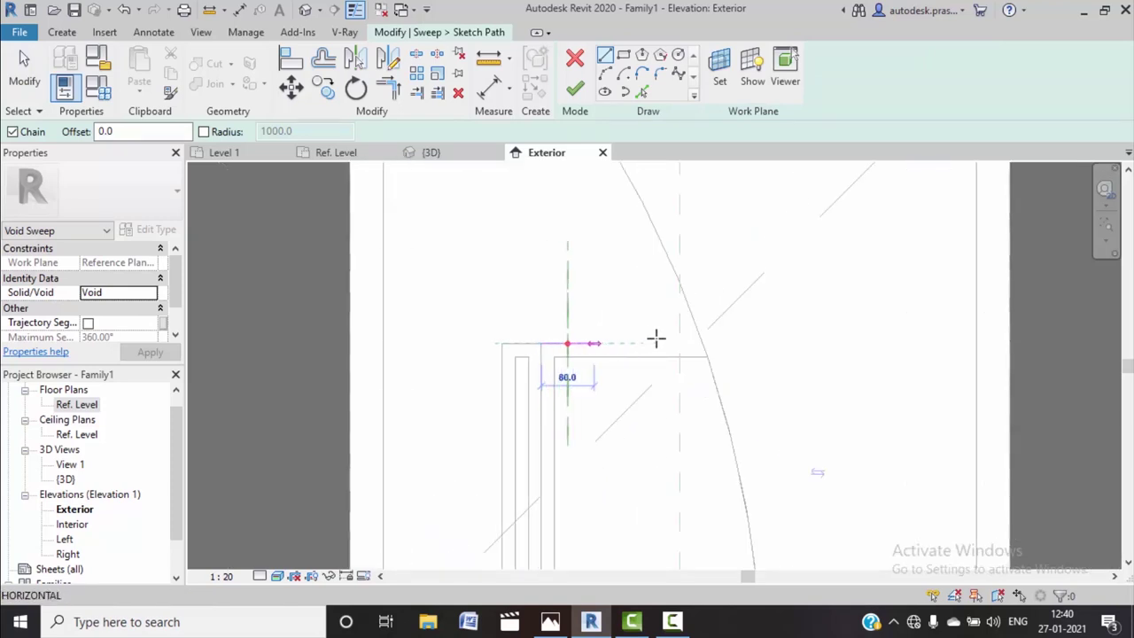
click(702, 341)
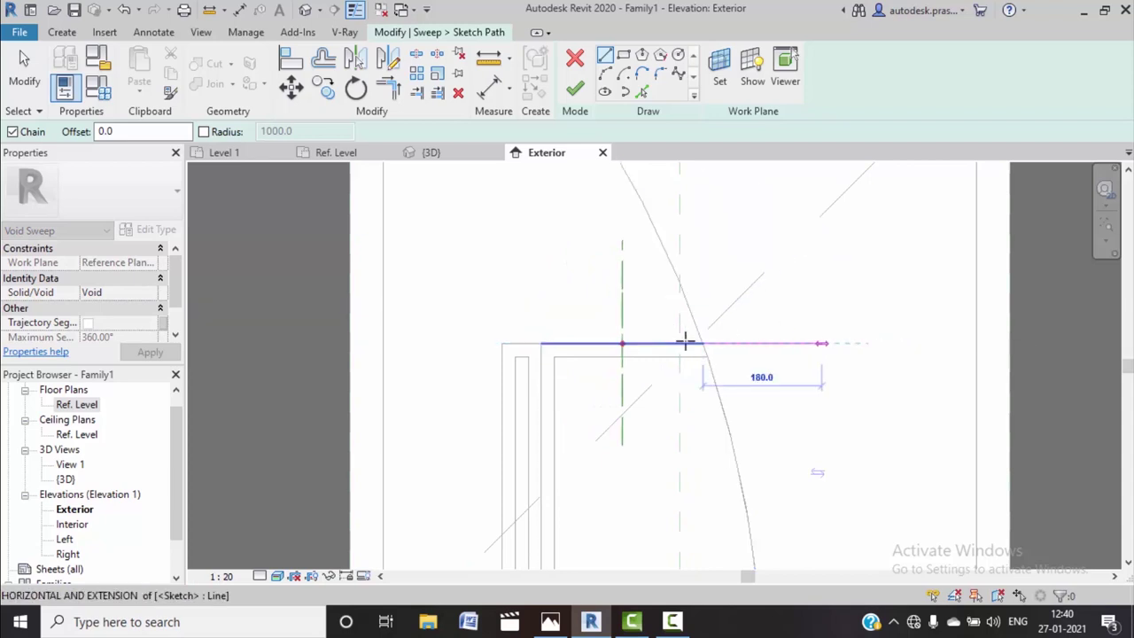
scroll(688, 360, down, 2)
scroll(688, 360, up, 2)
mouse_move(726, 375)
middle_down()
mouse_move(671, 331)
mouse_move(627, 485)
middle_up()
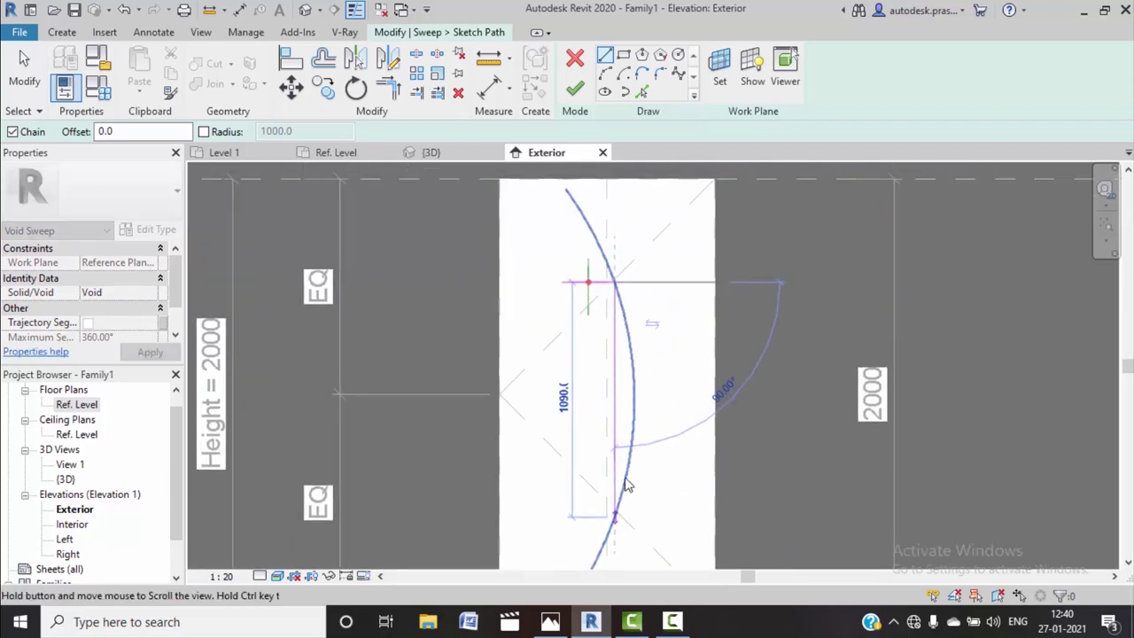
click(575, 88)
Select the sweep's profile and enter profile editing
click(589, 283)
scroll(589, 282, up, 2)
scroll(589, 283, up, 2)
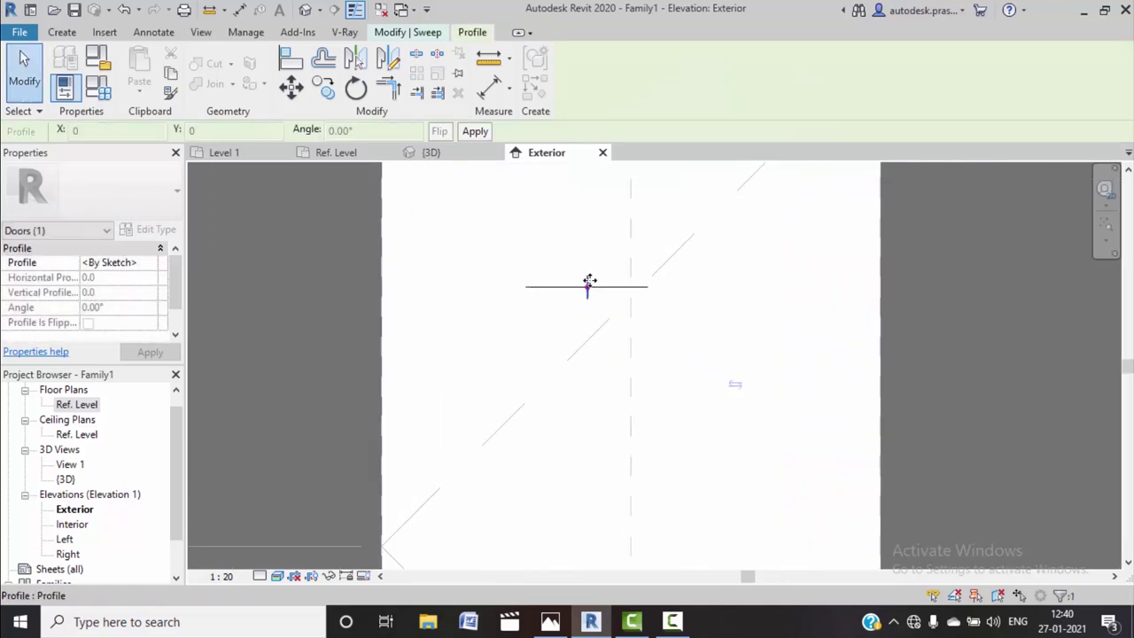
scroll(588, 283, up, 1)
scroll(588, 291, up, 1)
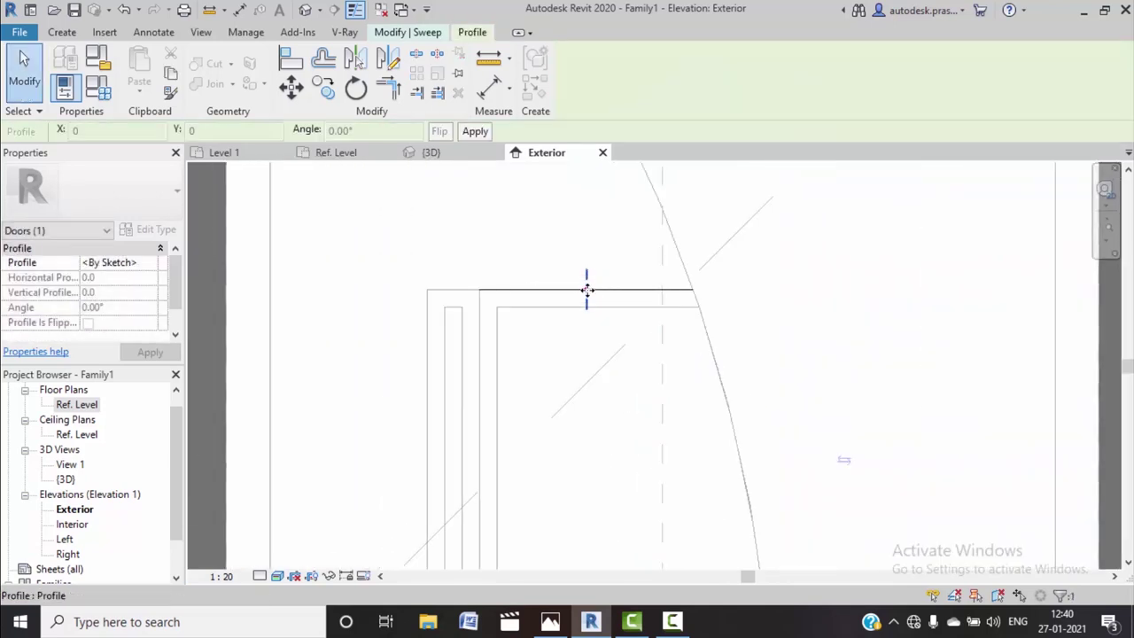
middle_drag(577, 262, 582, 271)
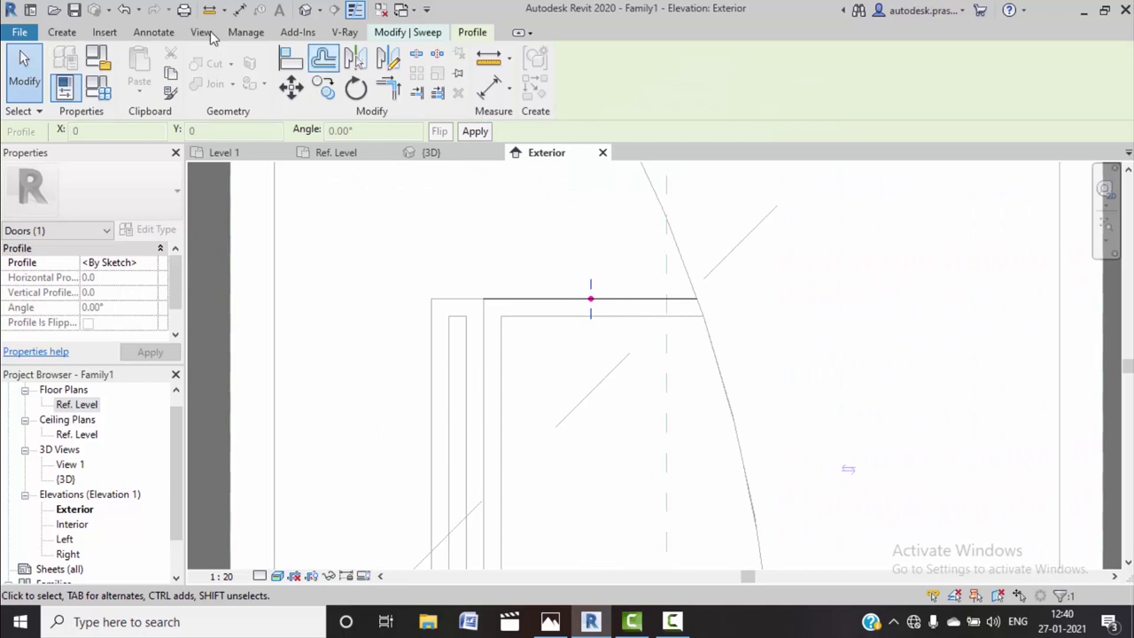
click(411, 34)
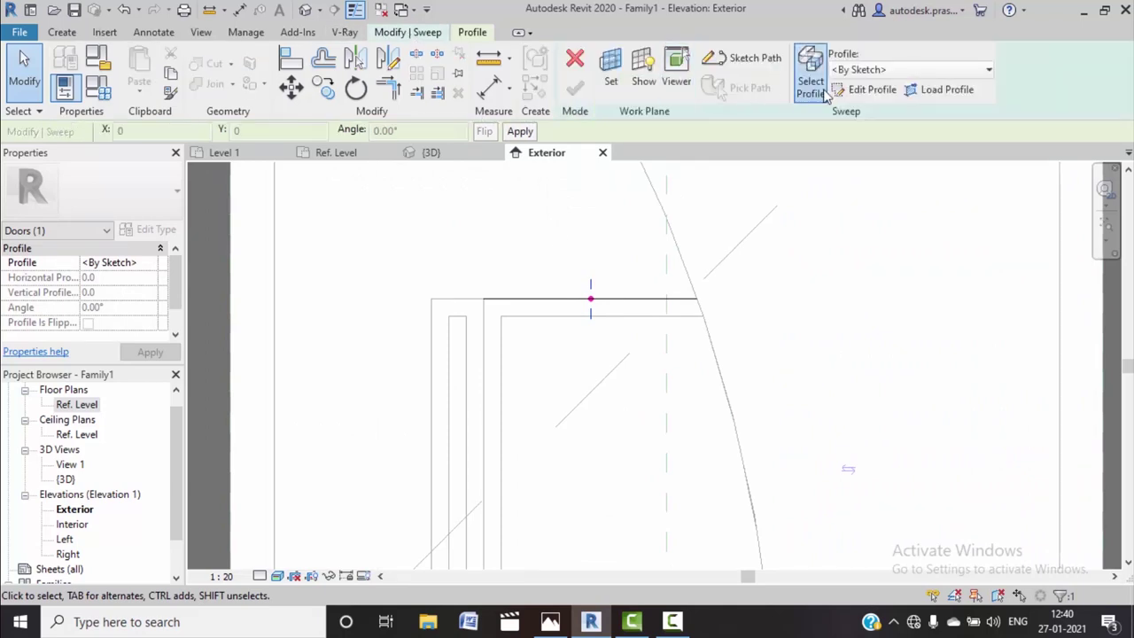
click(864, 89)
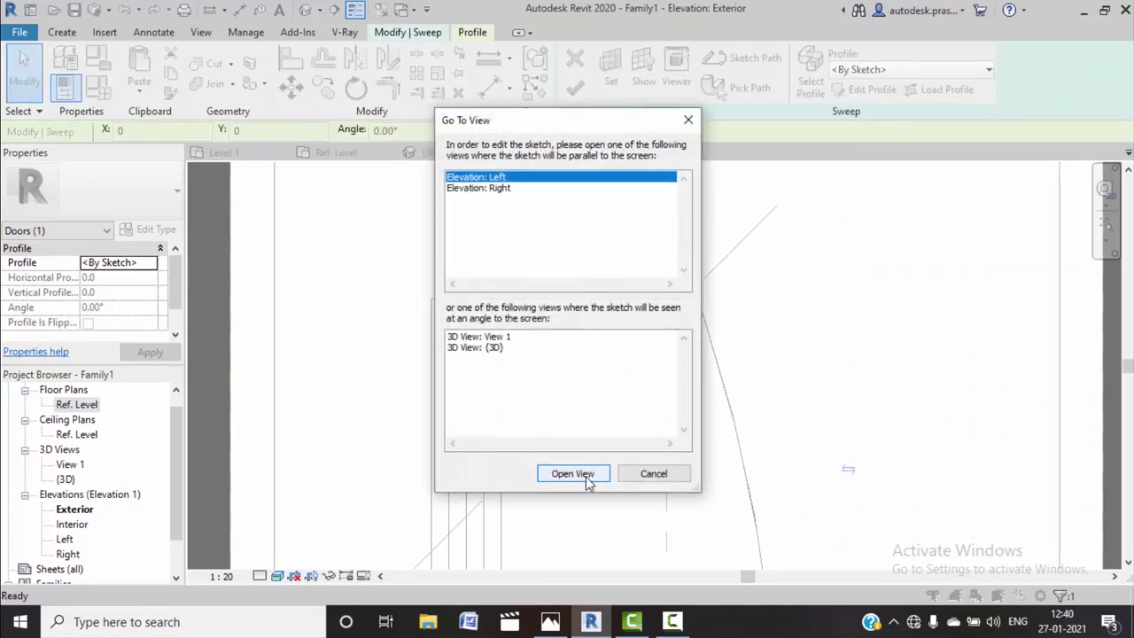
Open the Left elevation and zoom in on the reference-plane intersection
click(586, 476)
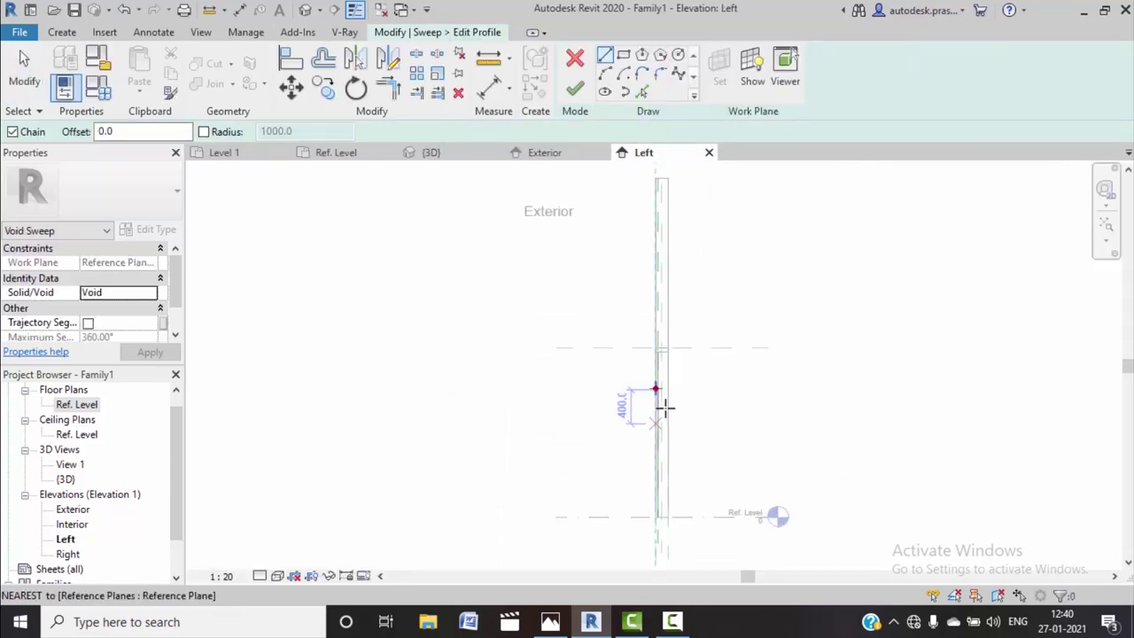
scroll(665, 408, up, 1)
scroll(662, 371, up, 1)
scroll(658, 367, up, 1)
scroll(658, 367, up, 1)
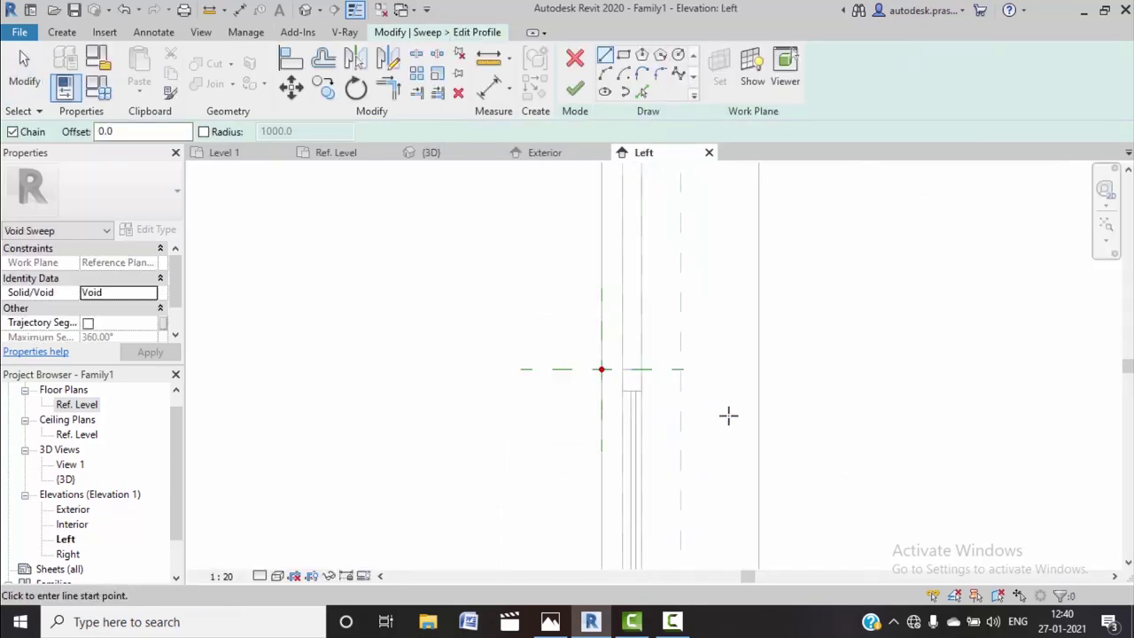
scroll(643, 377, up, 1)
scroll(702, 407, up, 1)
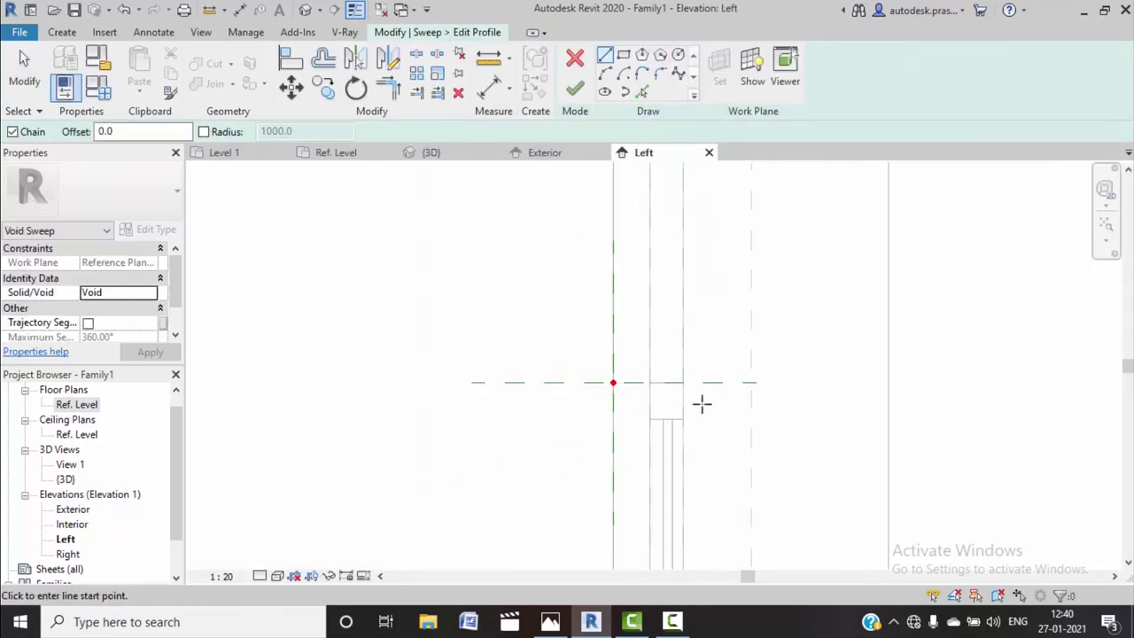
scroll(702, 404, up, 1)
scroll(696, 400, up, 1)
middle_drag(622, 372, 644, 375)
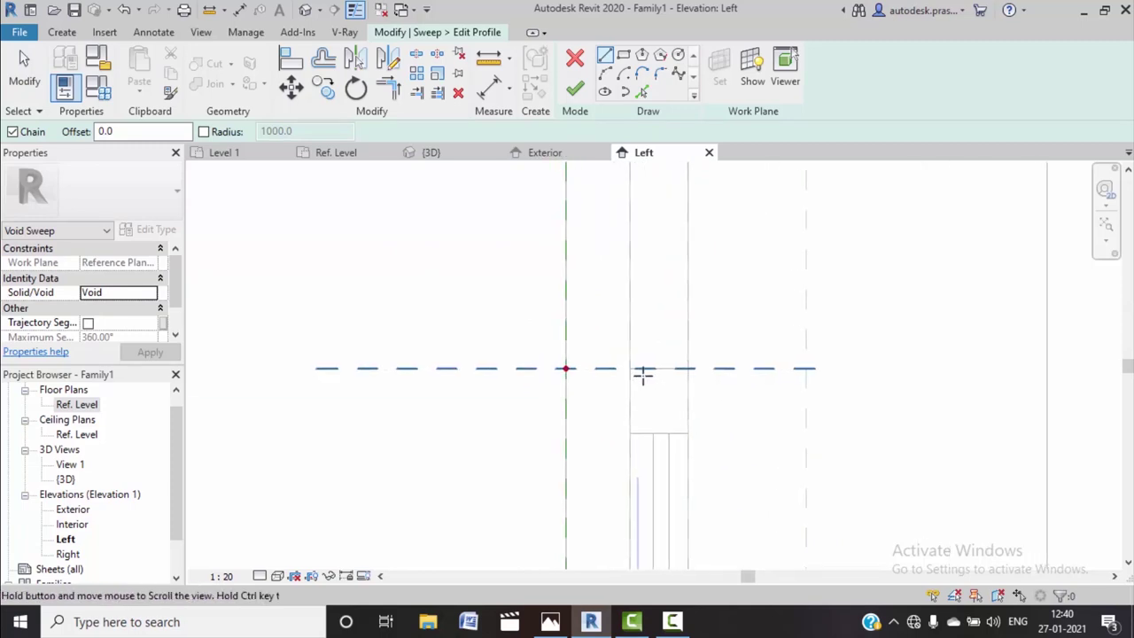
scroll(683, 393, up, 1)
scroll(721, 412, up, 1)
mouse_move(721, 412)
middle_down()
mouse_move(750, 167)
mouse_move(739, 522)
mouse_move(721, 347)
middle_up()
scroll(719, 336, down, 1)
scroll(770, 413, down, 1)
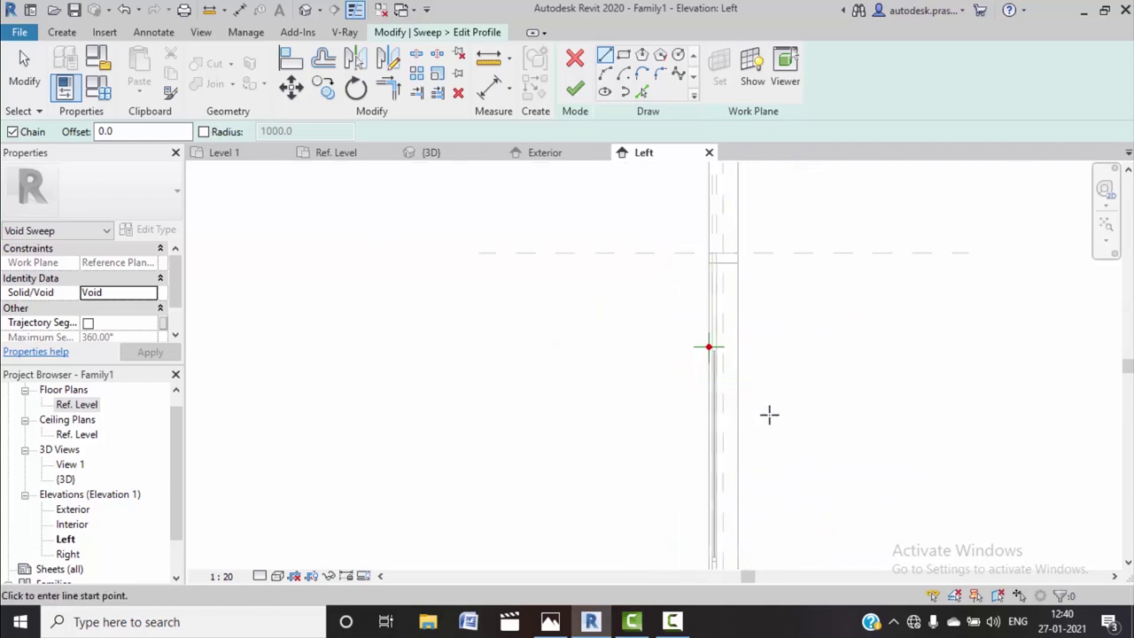
mouse_move(770, 413)
middle_down()
mouse_move(762, 268)
mouse_move(763, 311)
middle_up()
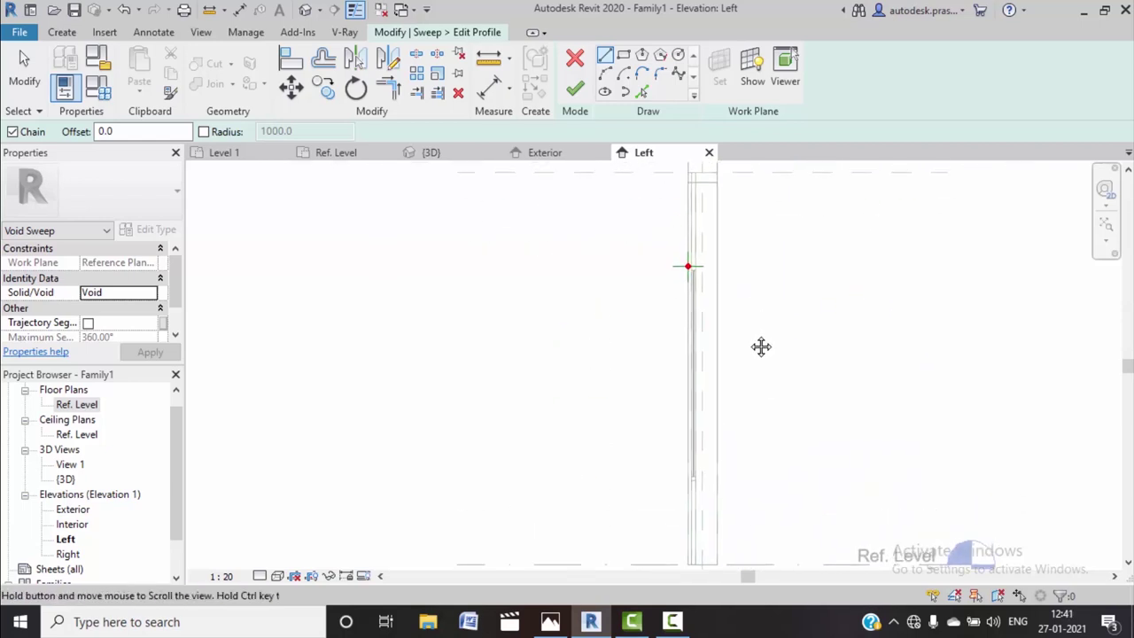
scroll(709, 266, up, 3)
click(652, 276)
scroll(653, 280, up, 3)
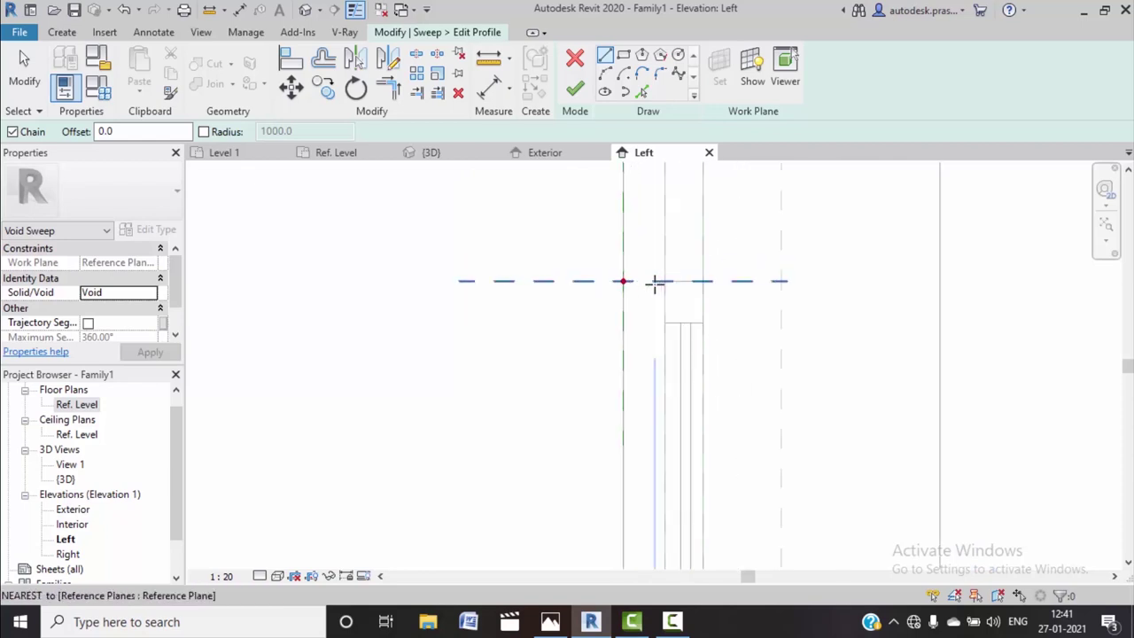
scroll(661, 277, up, 2)
scroll(671, 277, up, 2)
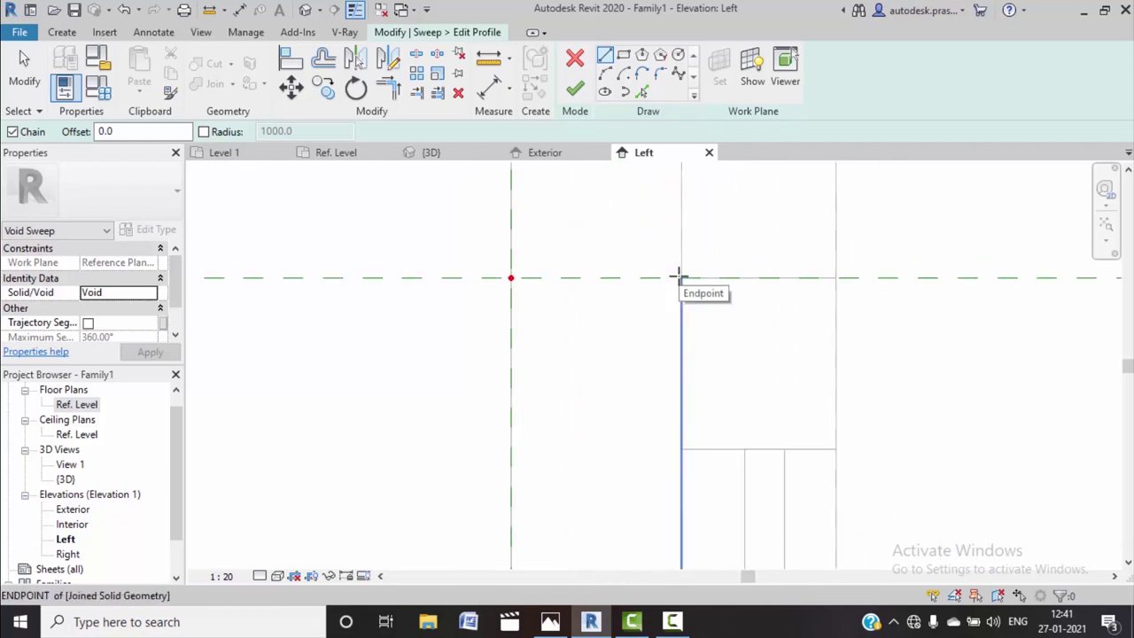
scroll(681, 276, up, 3)
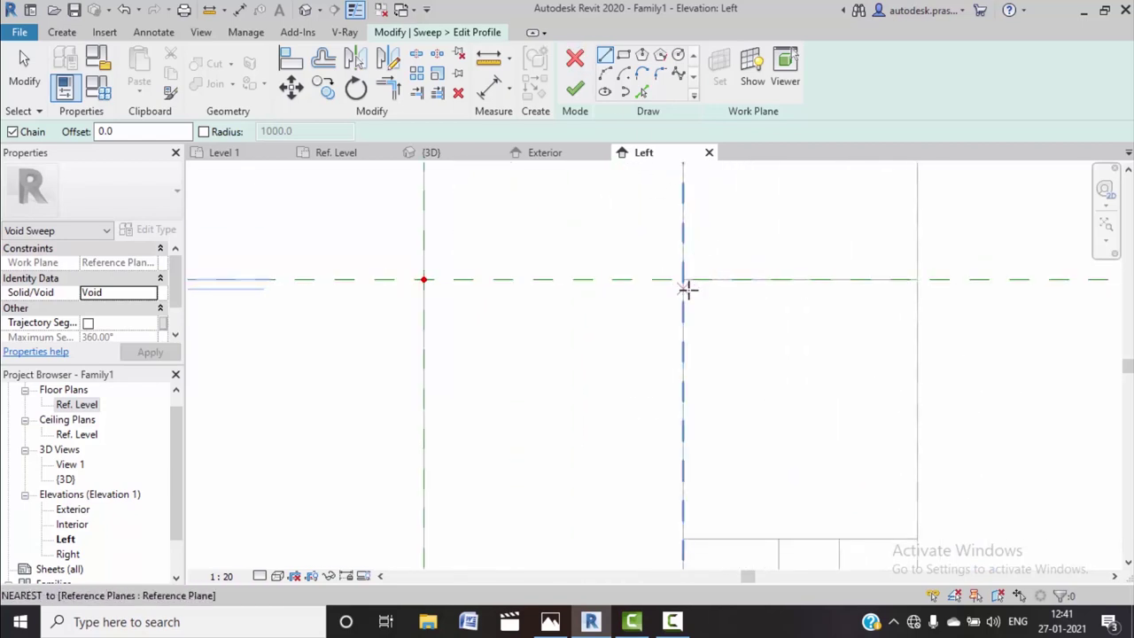
Sketch a small half-round profile: a line plus a start-end-radius arc at the intersection
click(684, 279)
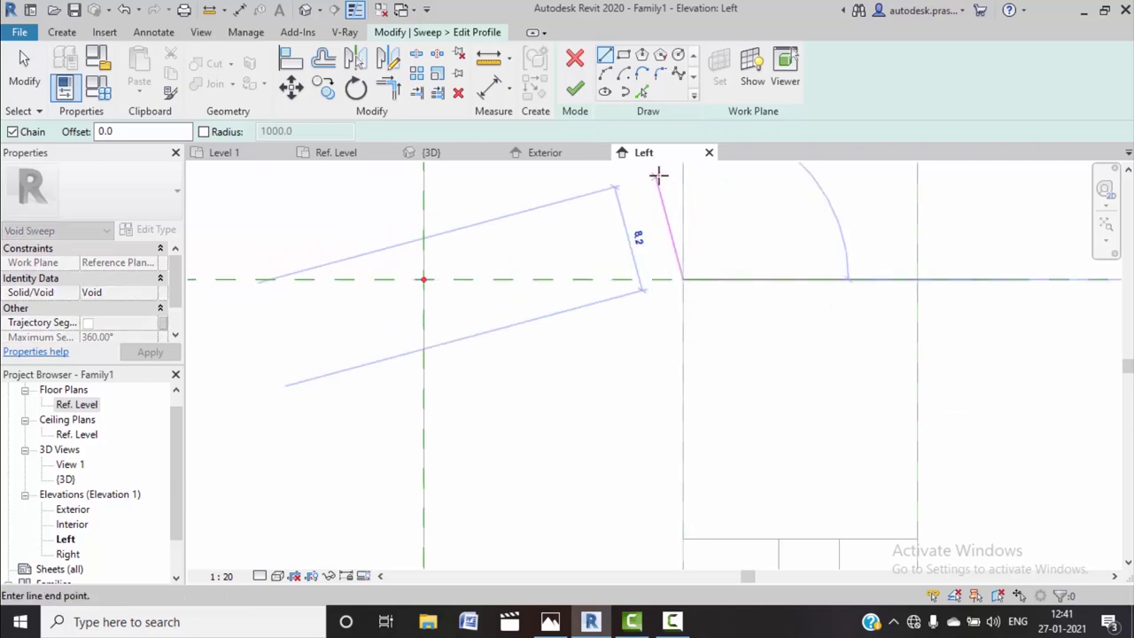
click(607, 75)
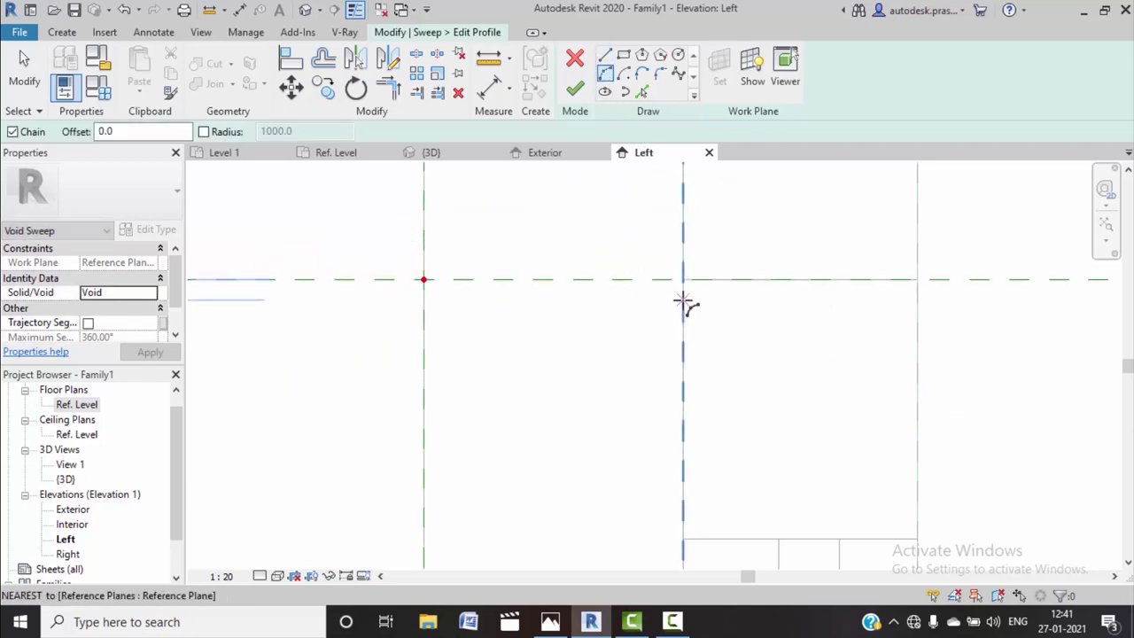
click(691, 296)
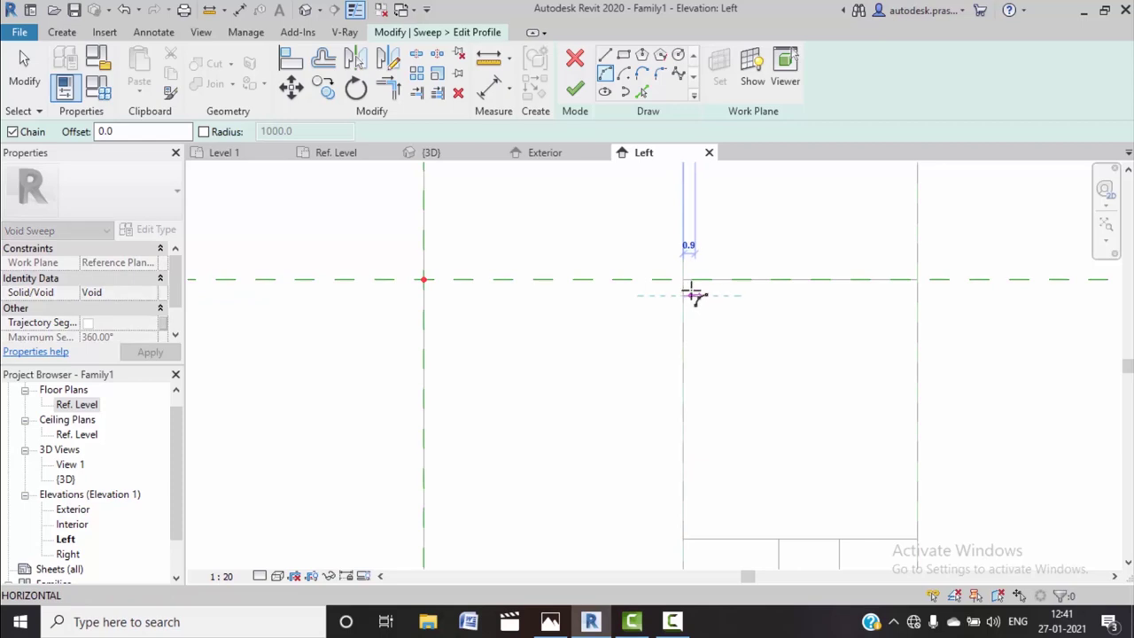
click(684, 282)
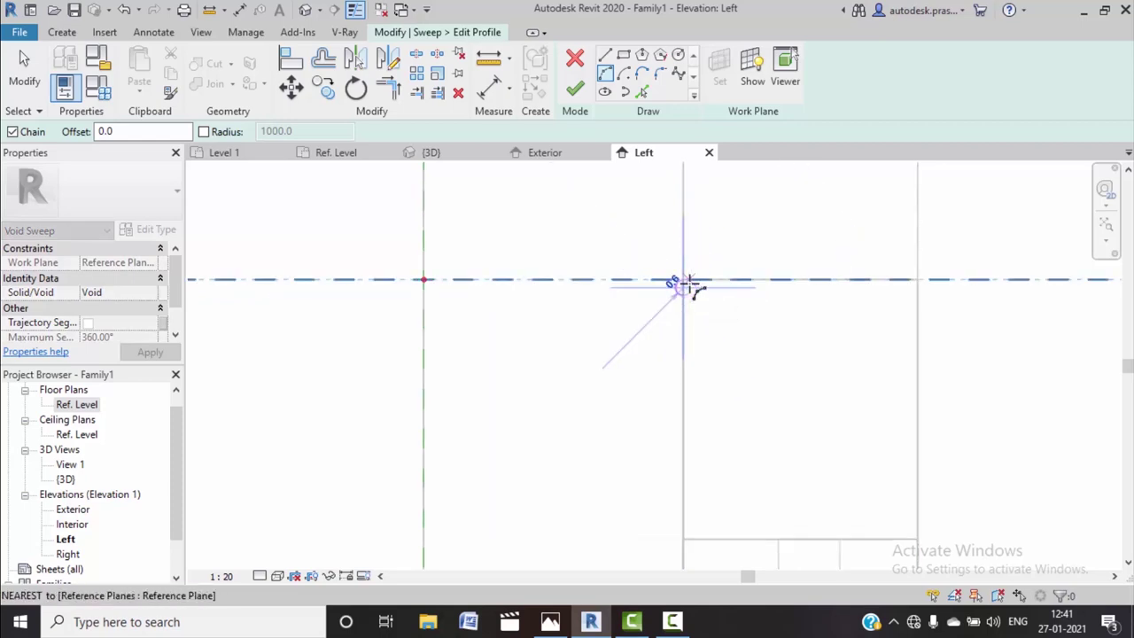
scroll(689, 282, up, 3)
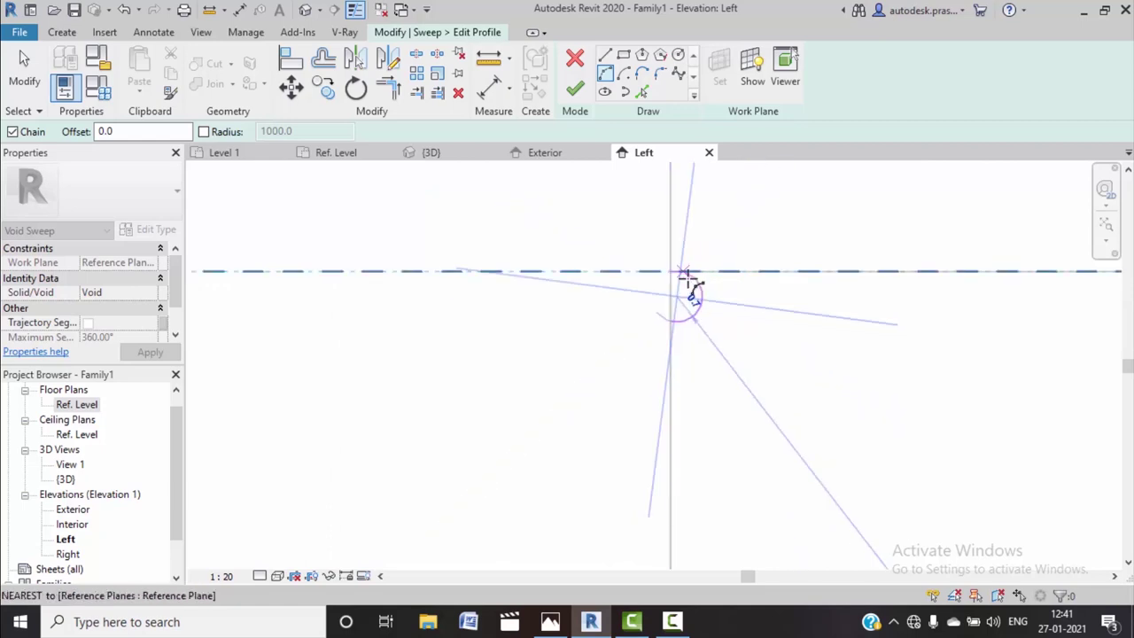
click(689, 282)
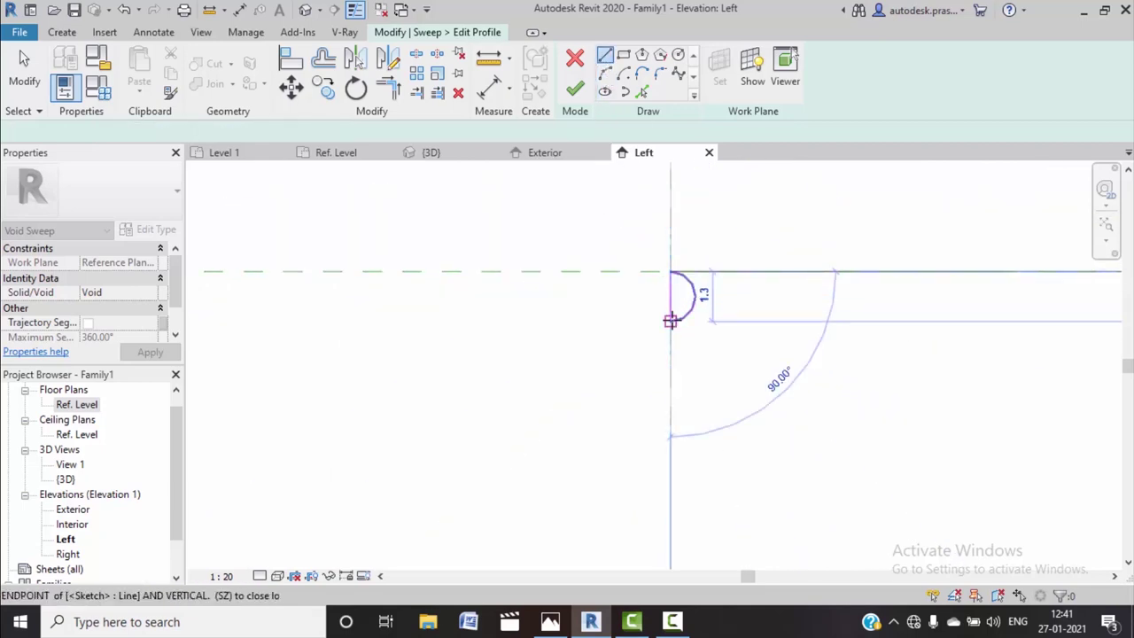
click(605, 56)
Finish the half-round void sweep and zoom in on the groove at the door's top corner
click(576, 91)
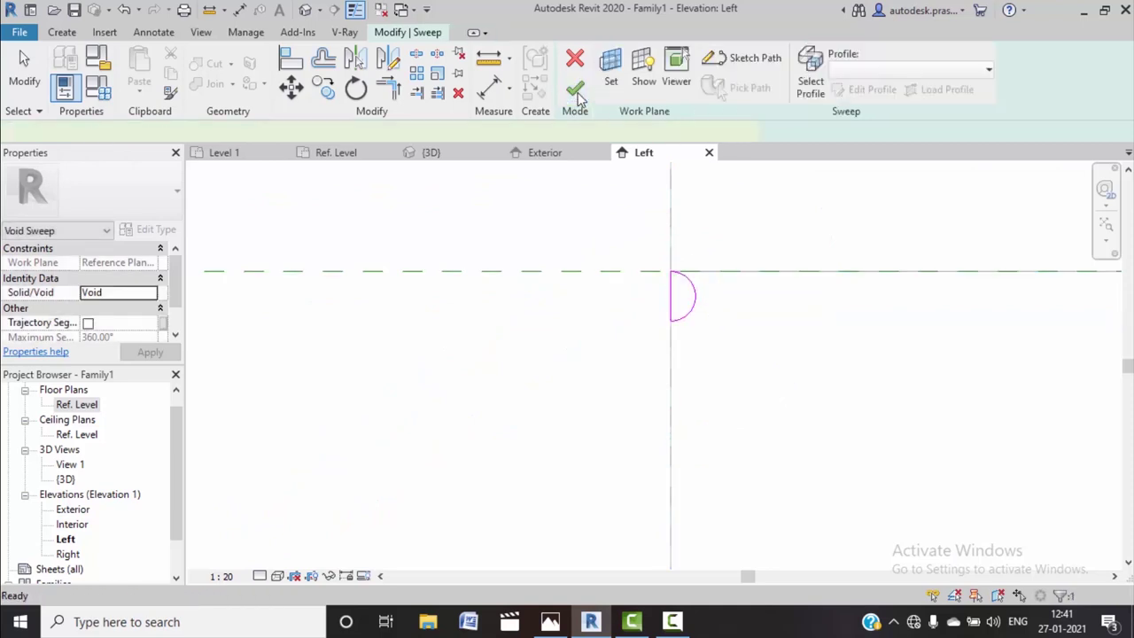
click(421, 34)
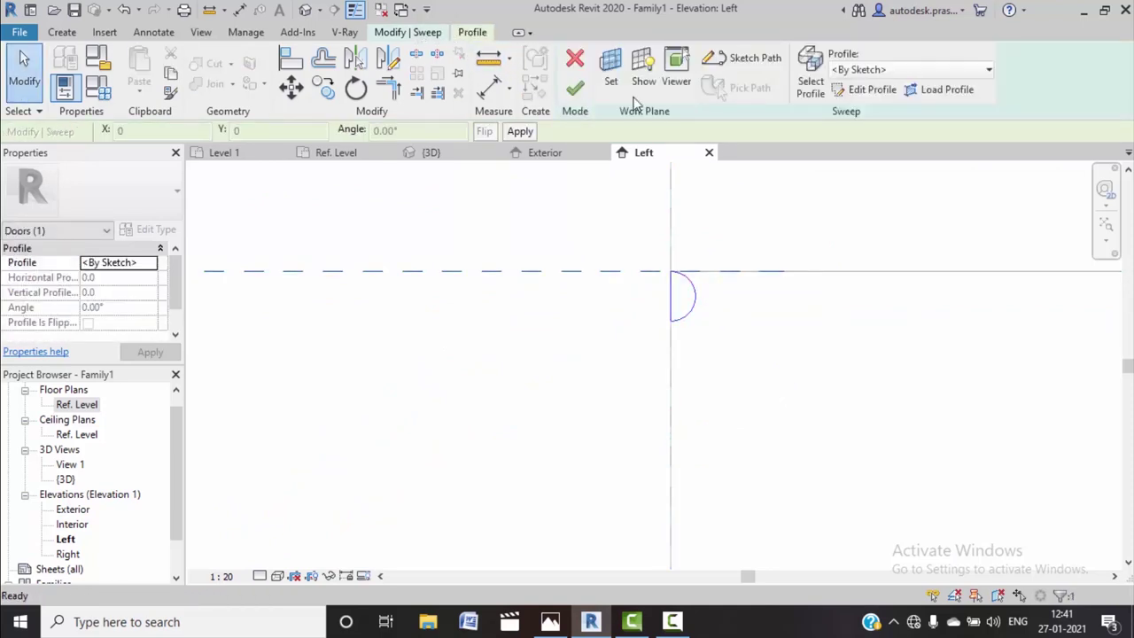
click(585, 93)
scroll(638, 304, up, 3)
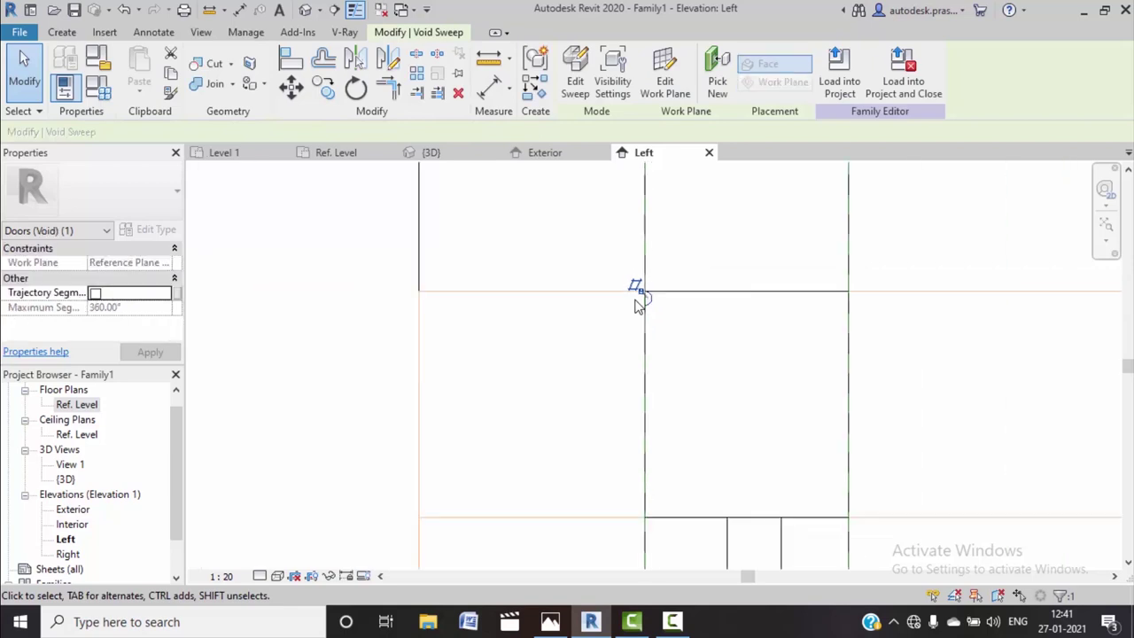
scroll(640, 309, down, 2)
scroll(514, 405, down, 2)
scroll(449, 382, down, 2)
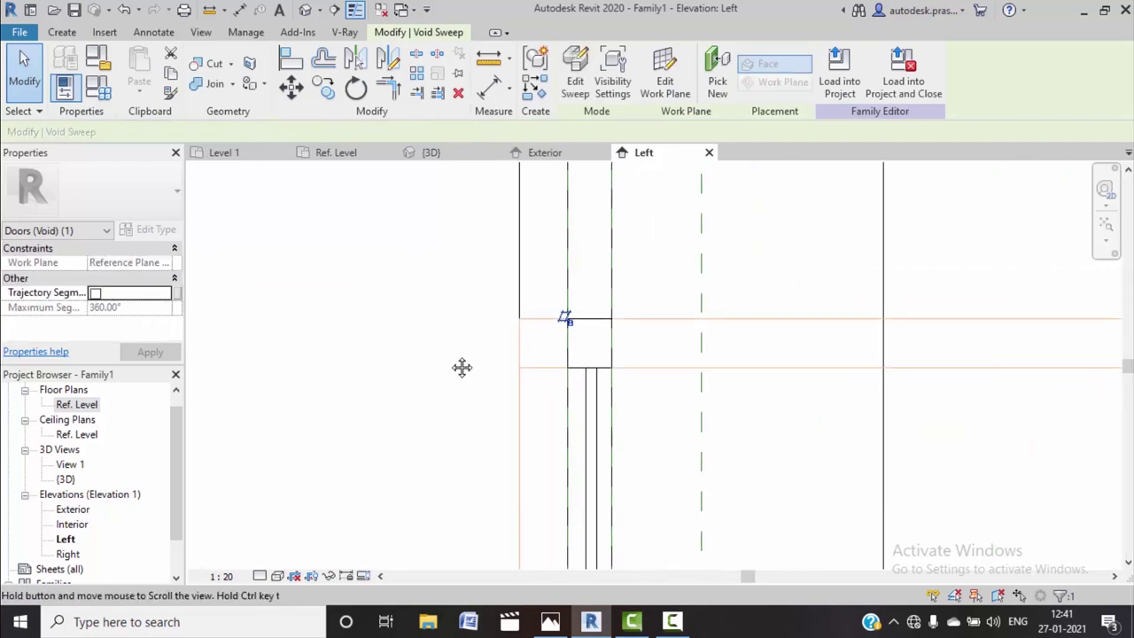
scroll(460, 350, up, 1)
middle_drag(457, 350, 473, 332)
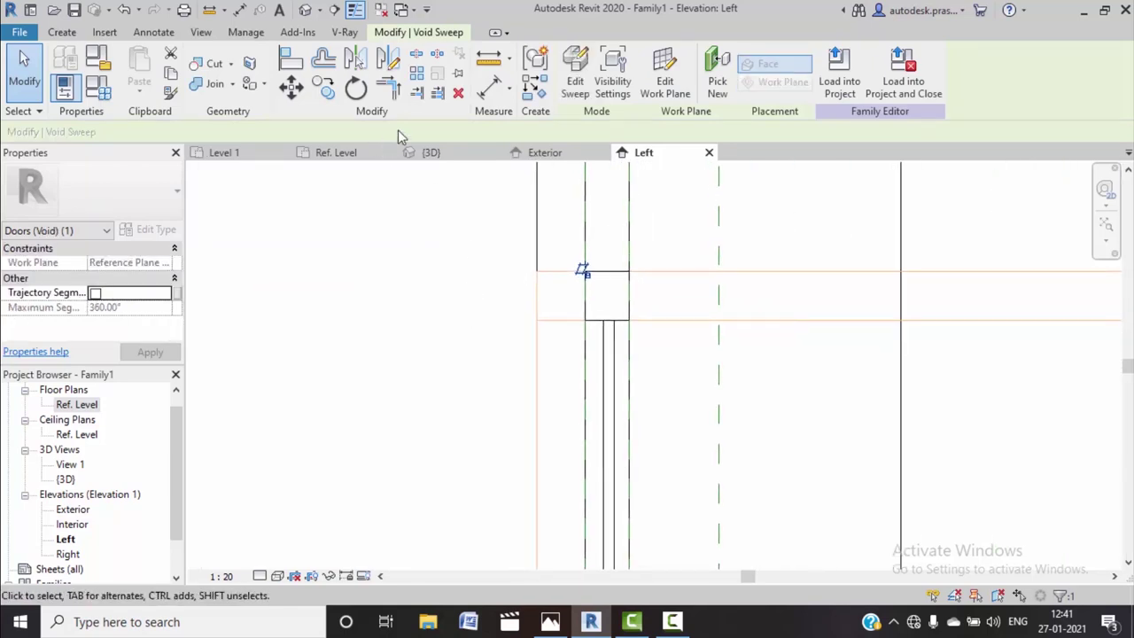
scroll(588, 274, up, 2)
scroll(572, 255, up, 3)
scroll(569, 265, up, 3)
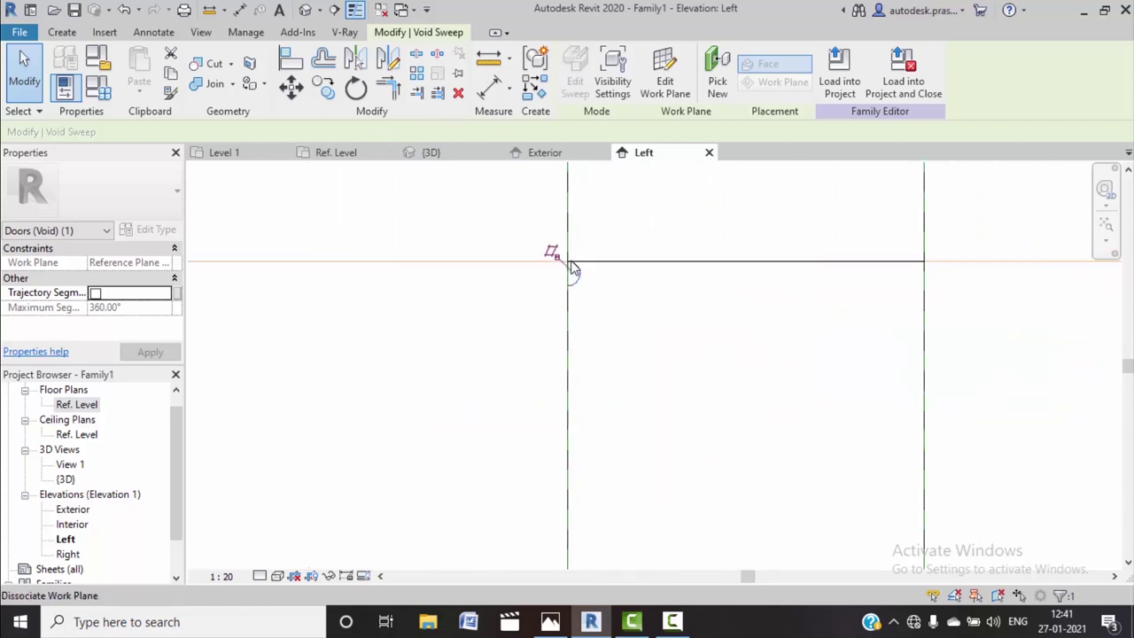
scroll(591, 300, up, 2)
scroll(589, 293, up, 2)
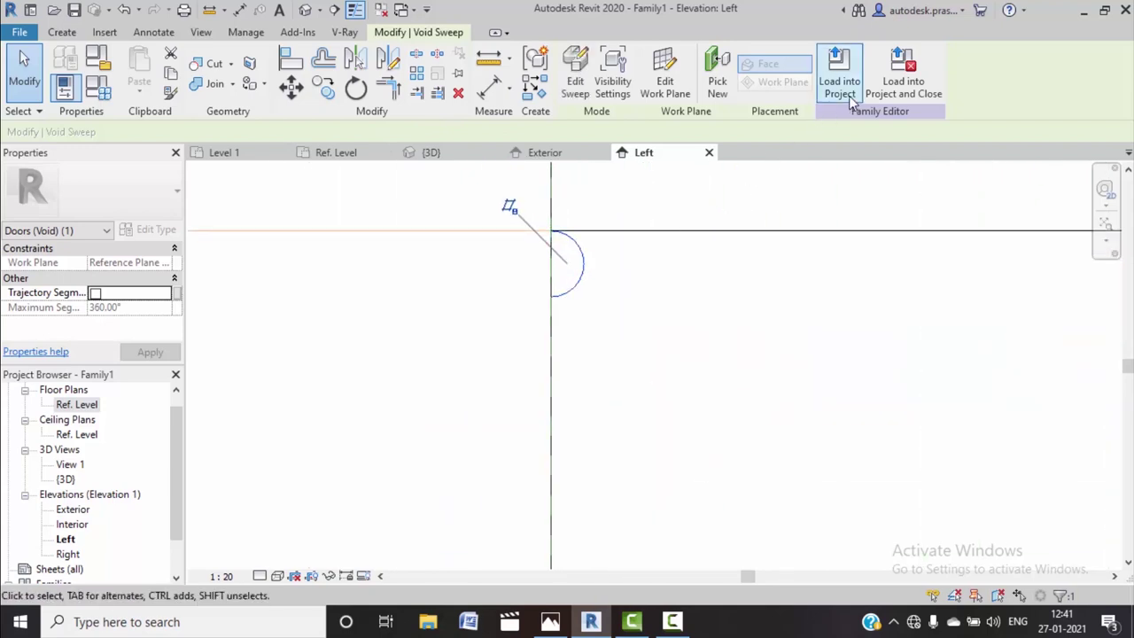
Reopen the void sweep and start editing its half-round profile arc
click(574, 93)
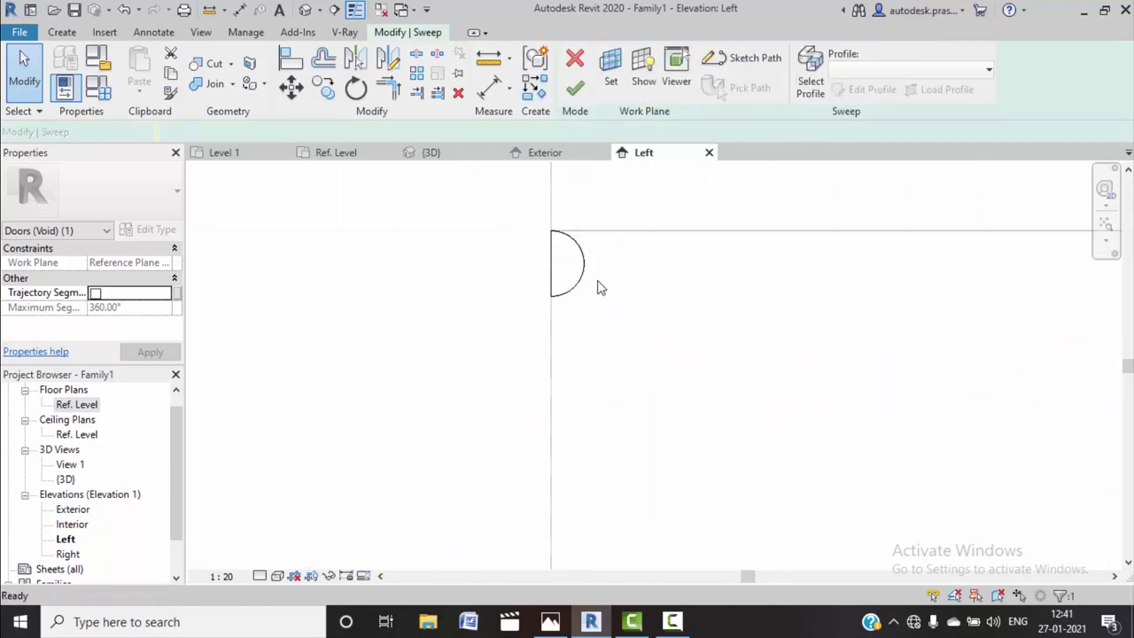
click(580, 289)
click(883, 84)
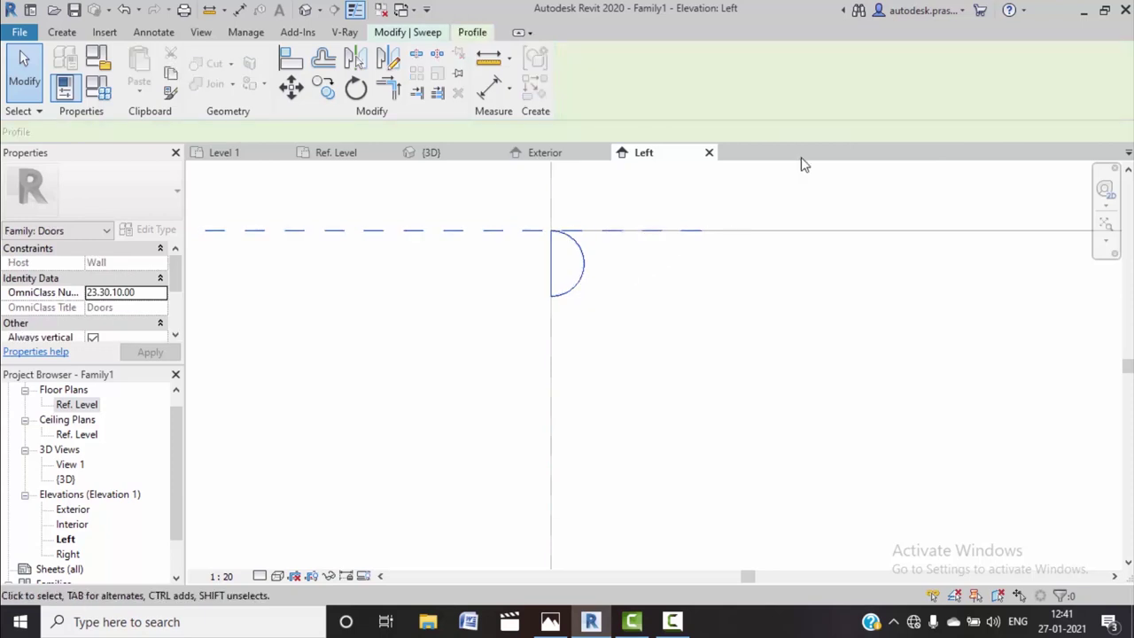
click(439, 36)
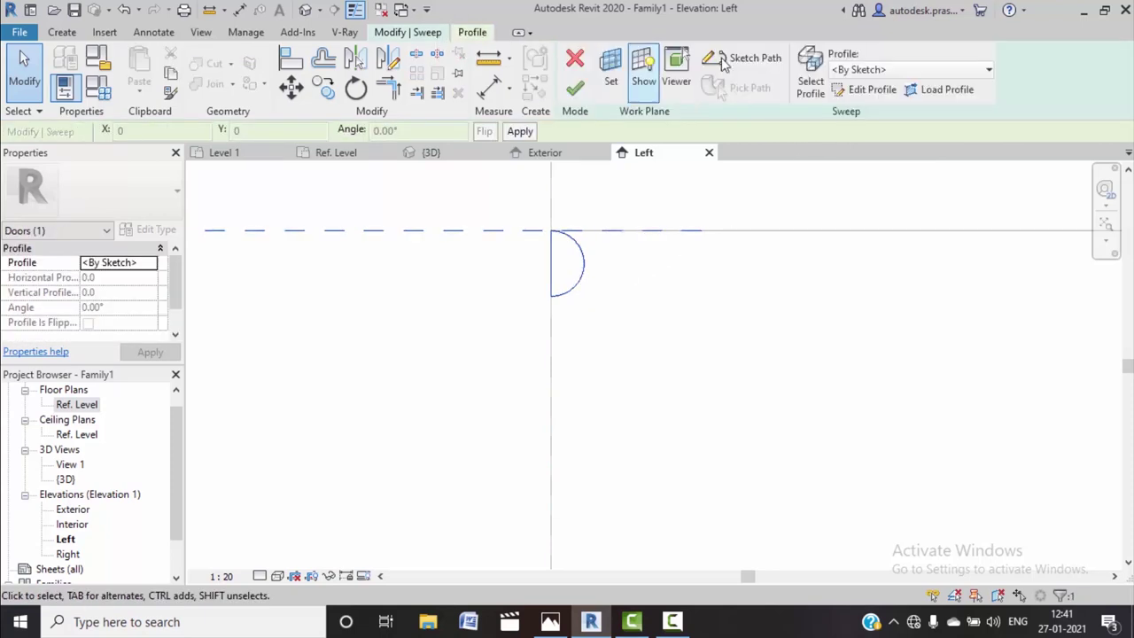
click(582, 277)
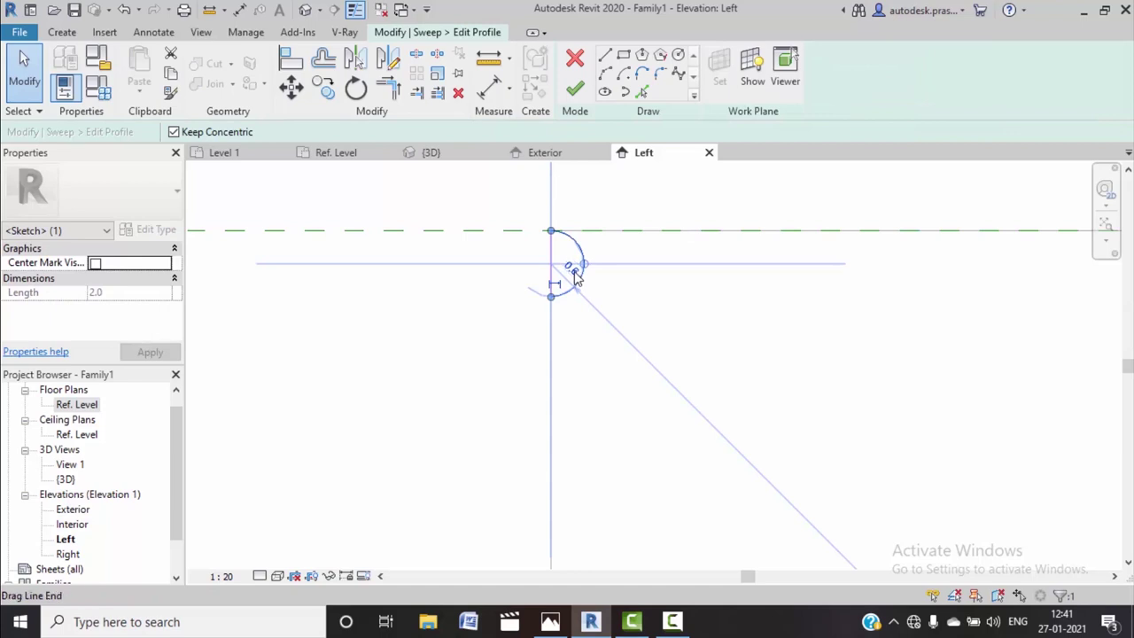
Set the profile arc's radius to 5
scroll(570, 268, up, 2)
scroll(569, 267, up, 2)
text(20)
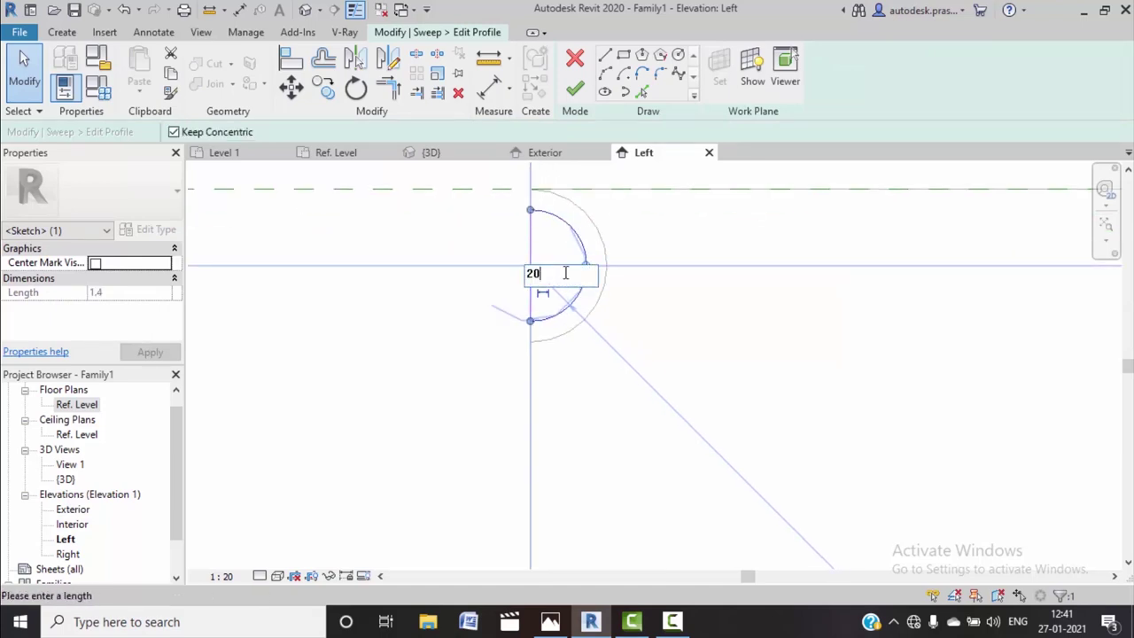
key(Return)
scroll(594, 336, down, 2)
scroll(606, 352, down, 2)
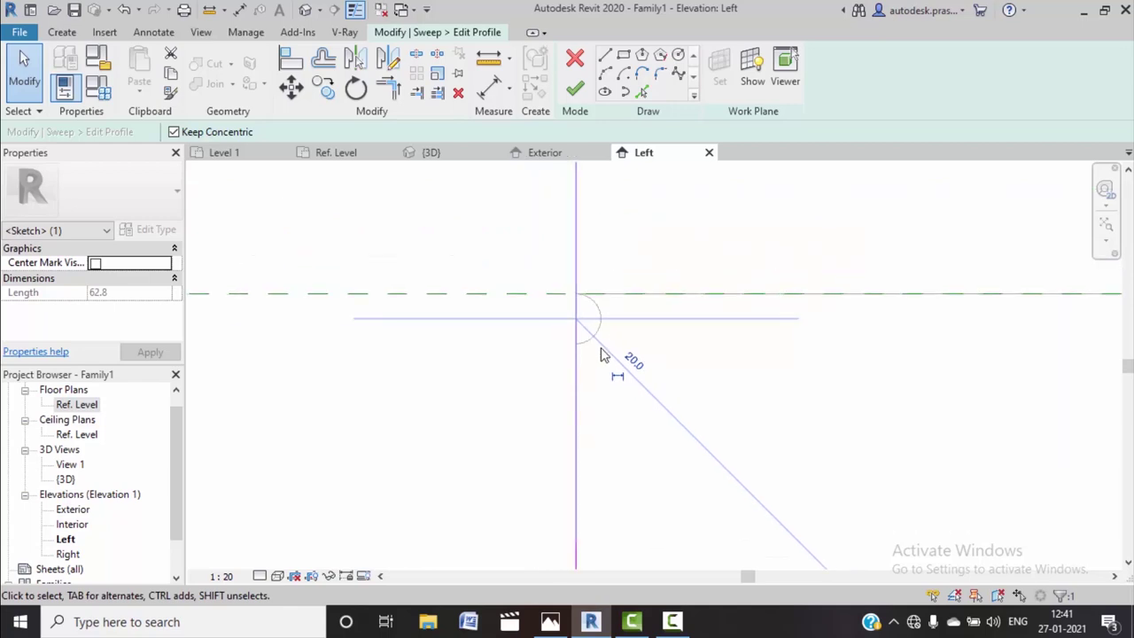
scroll(608, 362, down, 1)
scroll(645, 398, down, 2)
scroll(654, 406, down, 1)
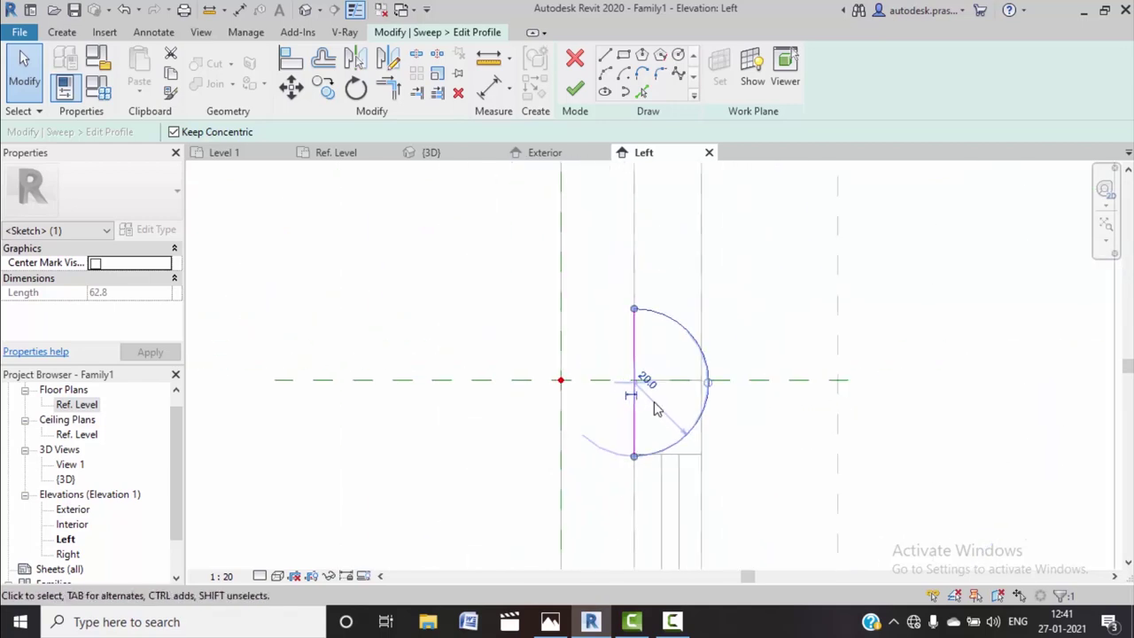
scroll(730, 431, down, 2)
scroll(730, 432, down, 1)
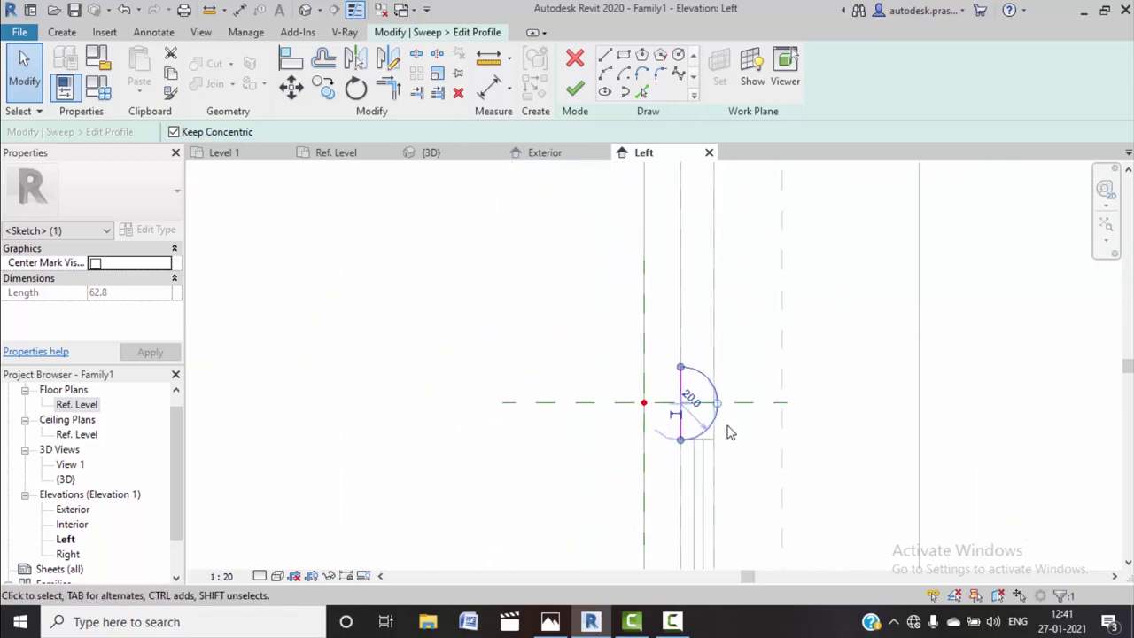
scroll(730, 431, down, 1)
scroll(731, 431, down, 1)
scroll(730, 430, down, 2)
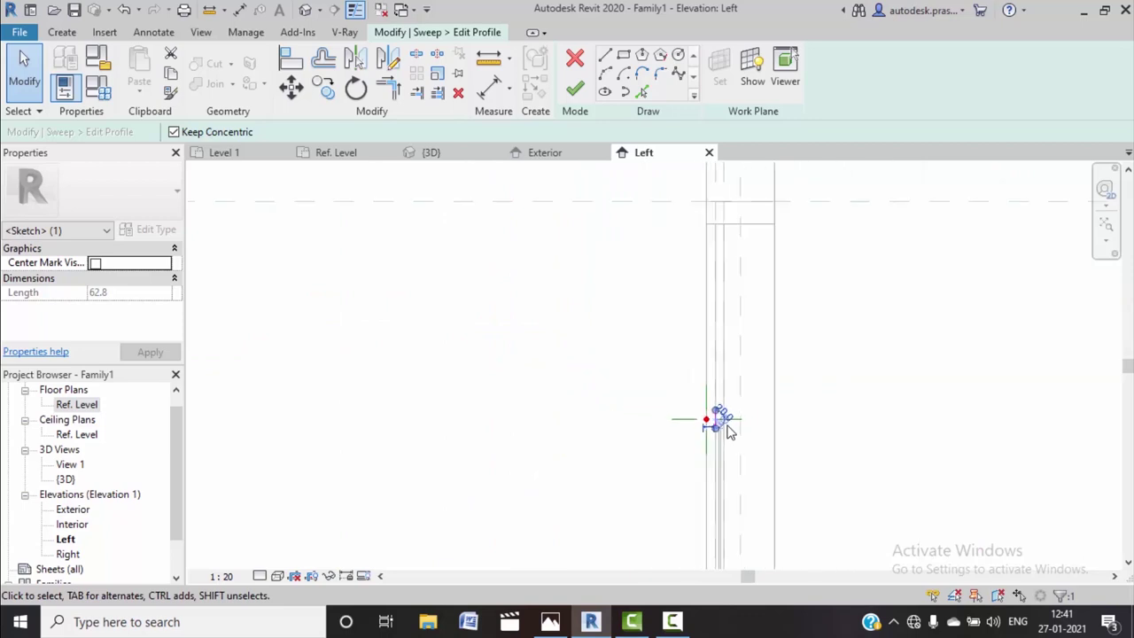
scroll(729, 429, down, 2)
scroll(724, 423, up, 1)
scroll(721, 417, up, 1)
scroll(717, 417, up, 1)
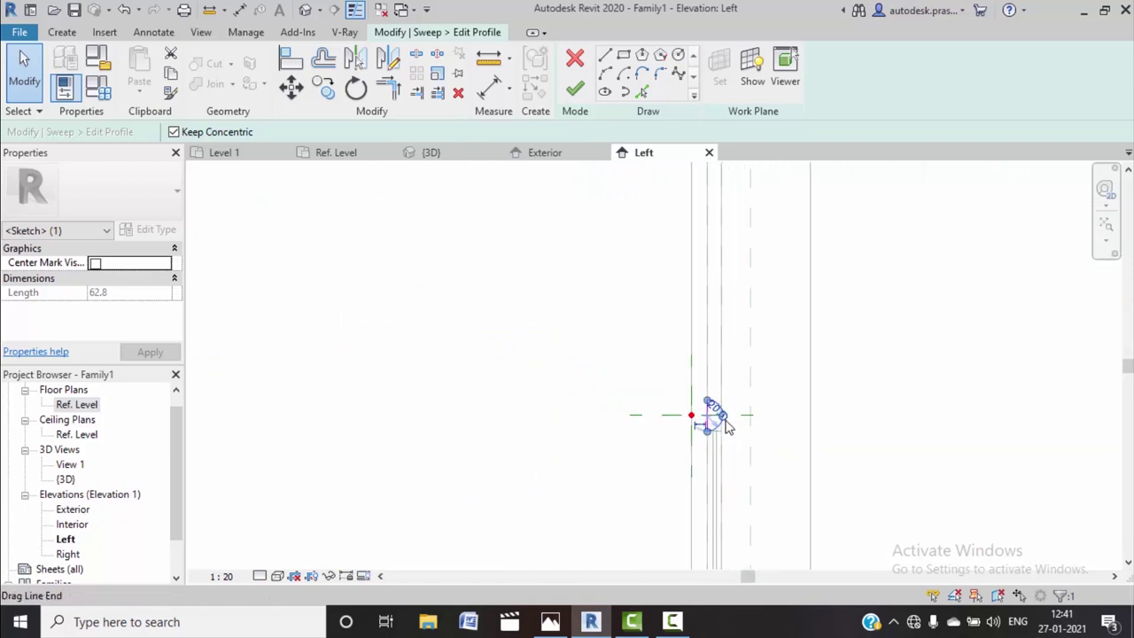
scroll(709, 415, up, 3)
scroll(708, 412, up, 2)
scroll(683, 396, up, 2)
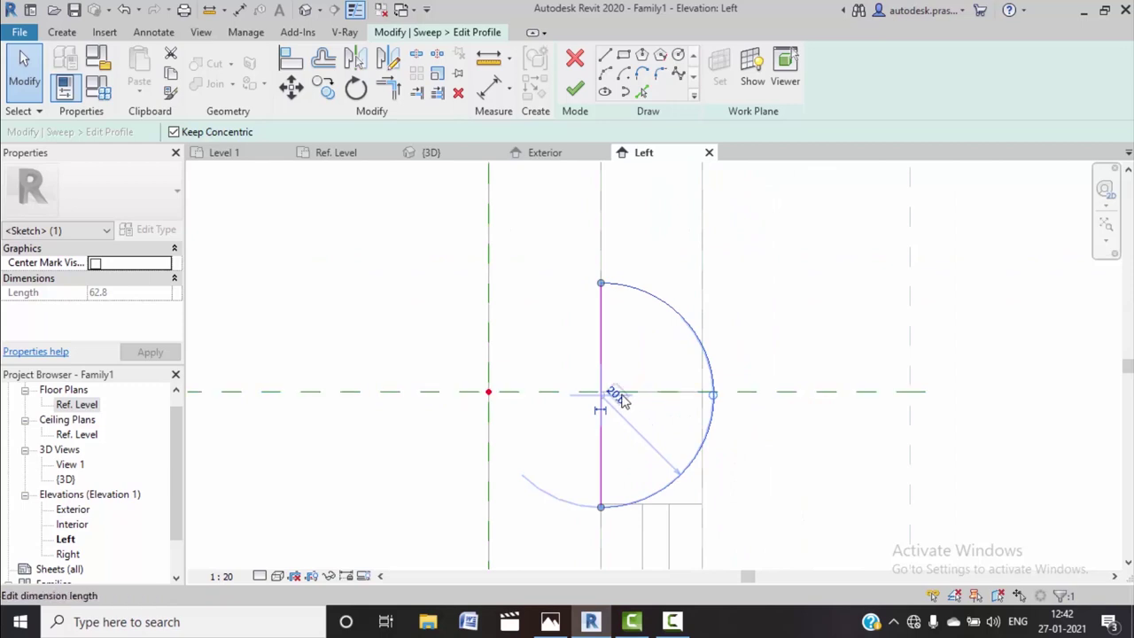
text(5)
key(Return)
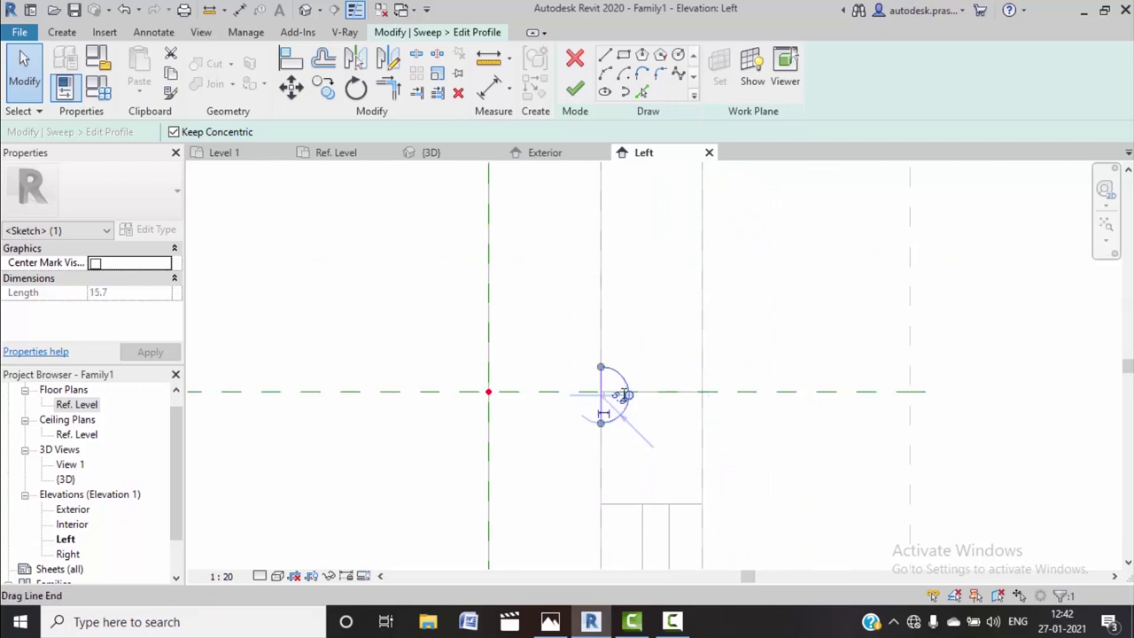
scroll(636, 419, down, 1)
scroll(677, 426, up, 3)
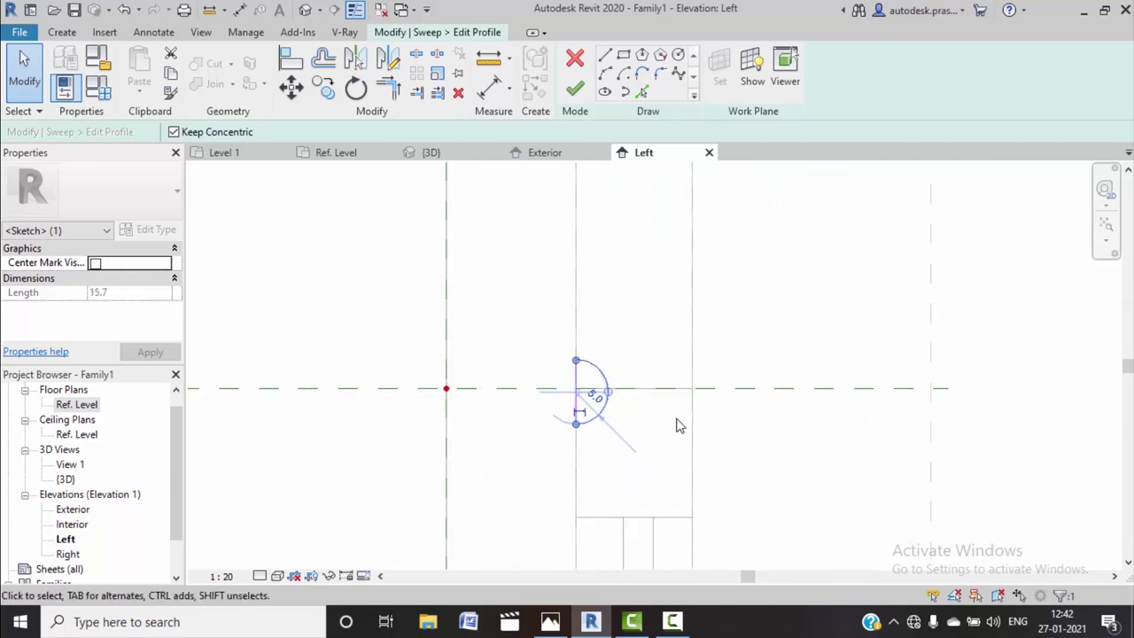
Move the arc and straight edge so the profile's top sits on the reference line
click(638, 427)
scroll(608, 372, up, 1)
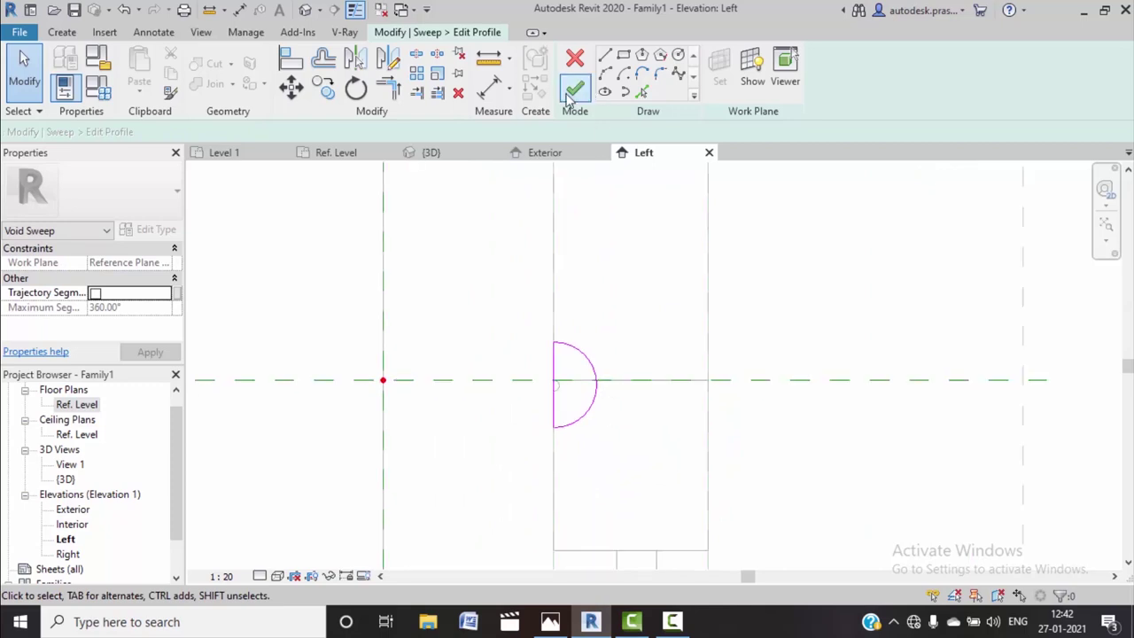
drag(558, 353, 499, 265)
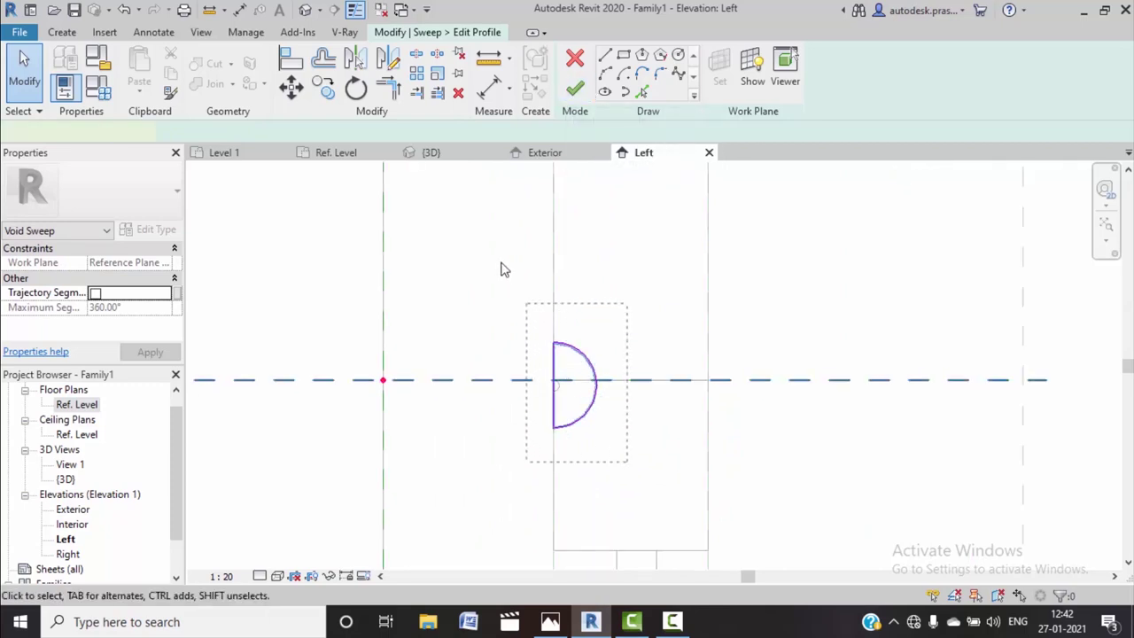
click(514, 321)
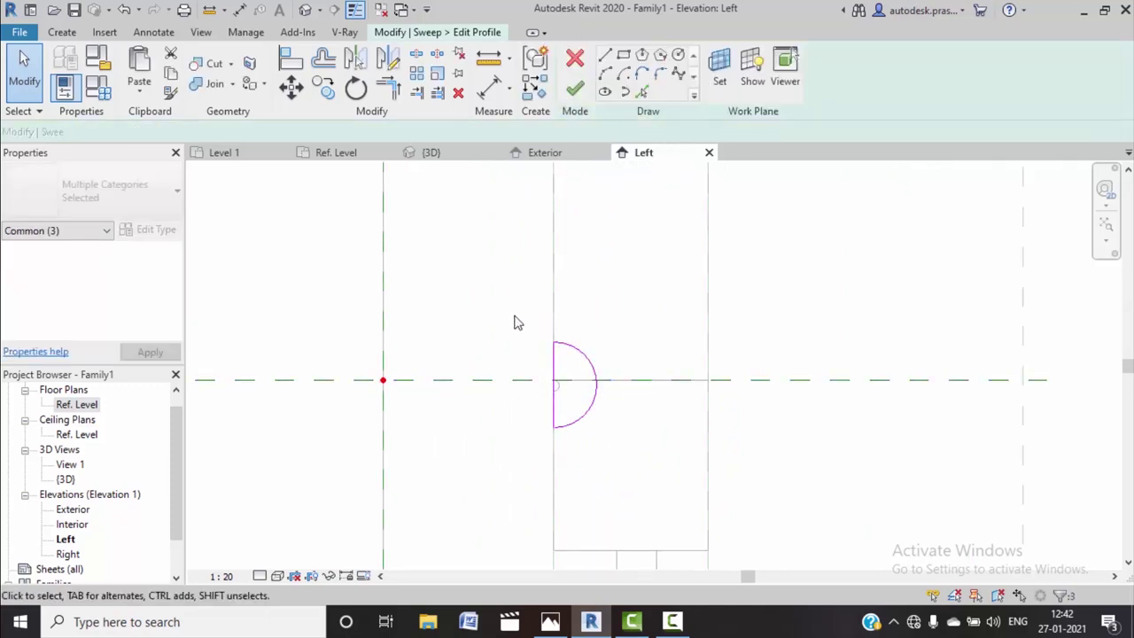
click(592, 362)
ctrl+click(554, 361)
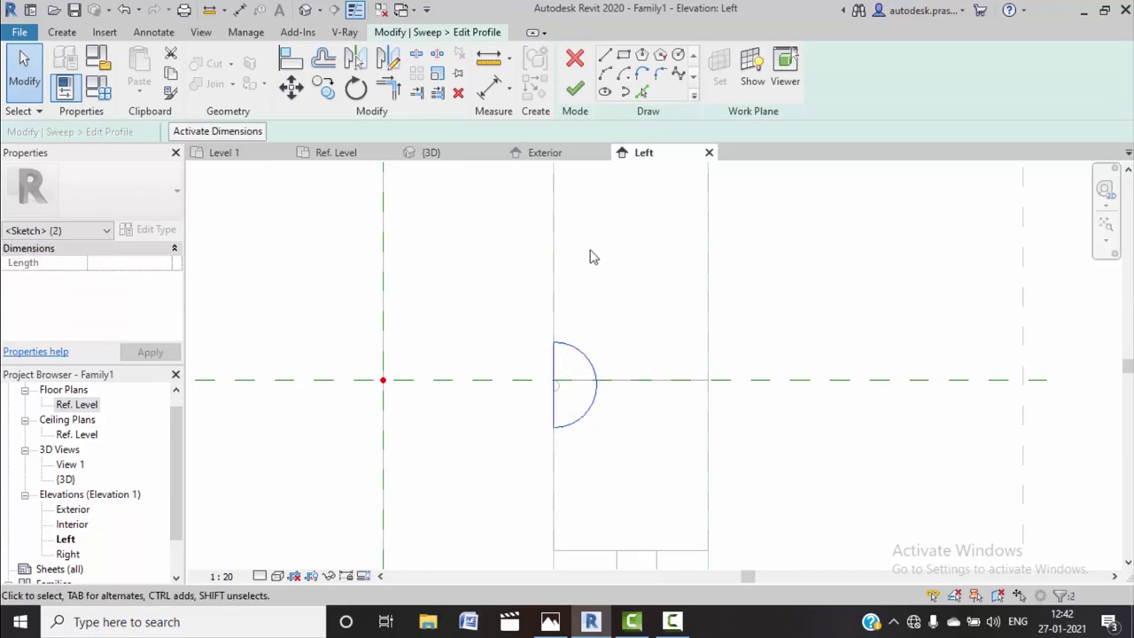
click(286, 89)
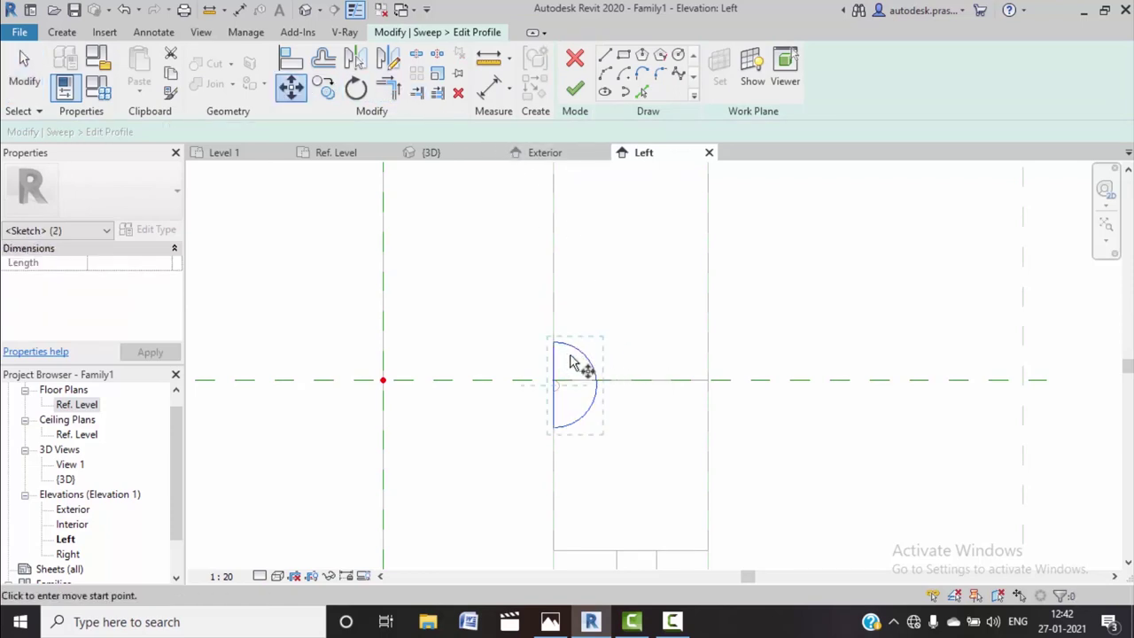
click(553, 343)
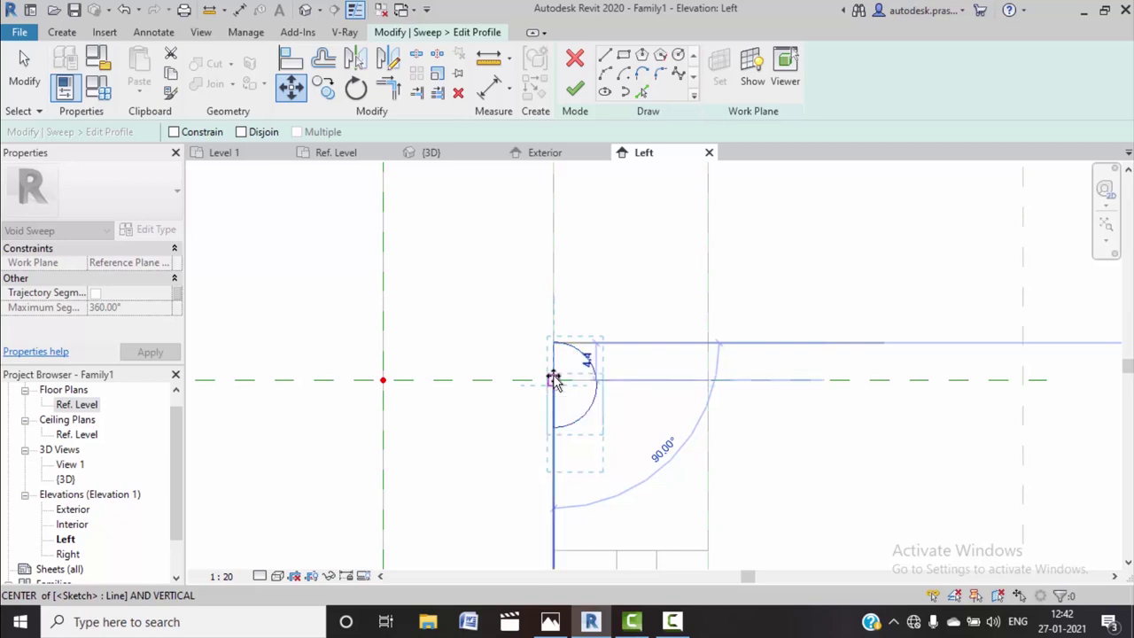
click(553, 379)
key(Escape)
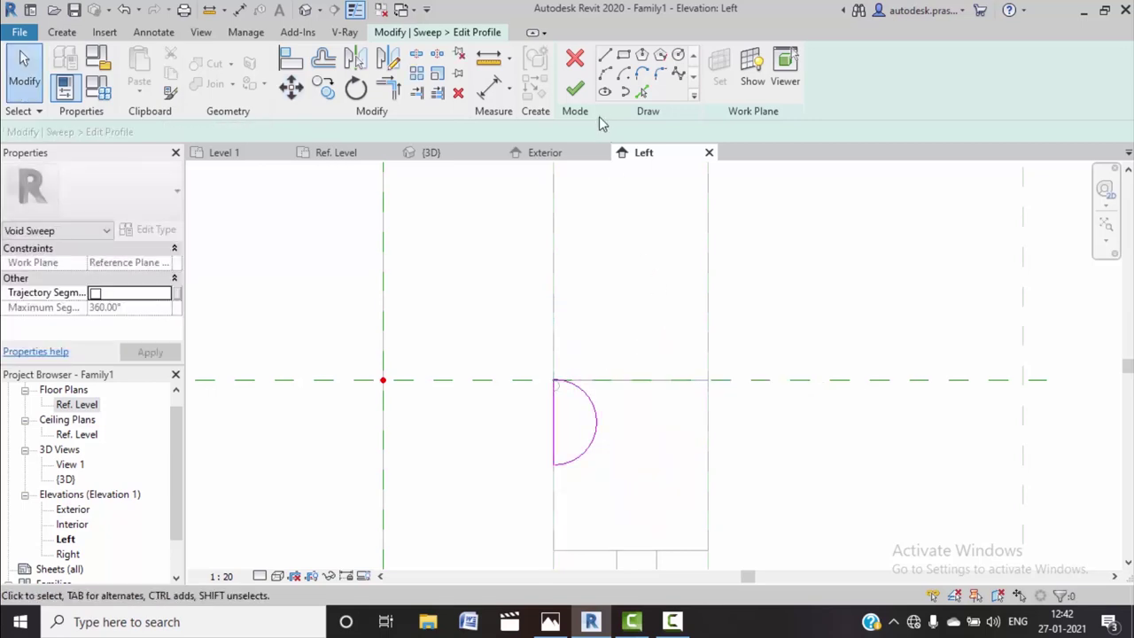
Finish the profile edit and then the void sweep
click(577, 88)
scroll(713, 381, down, 2)
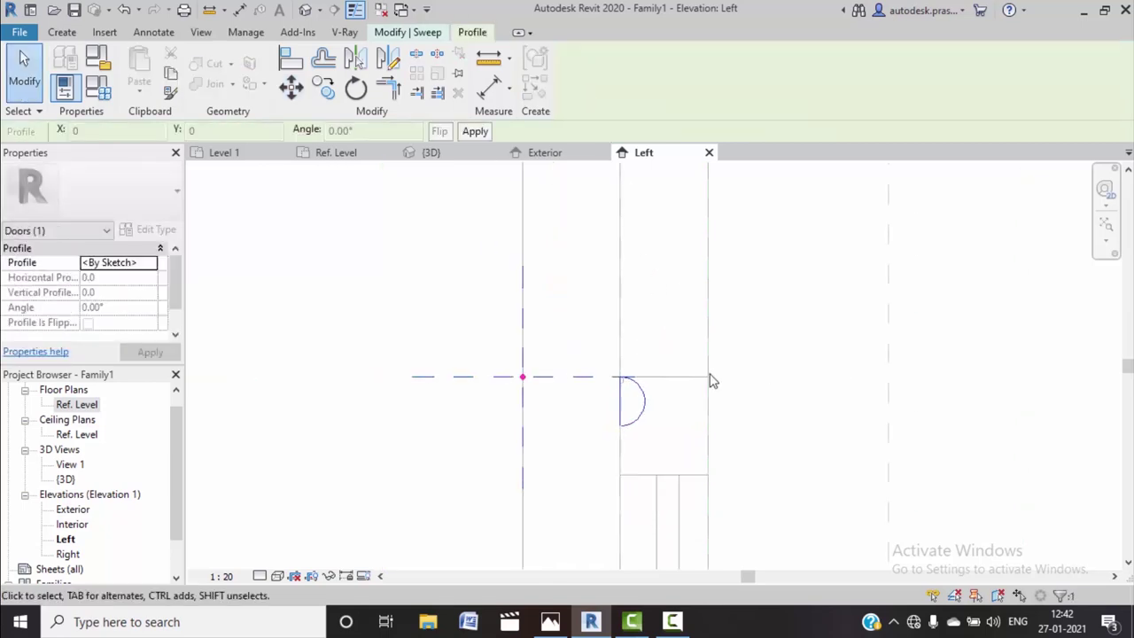
click(412, 31)
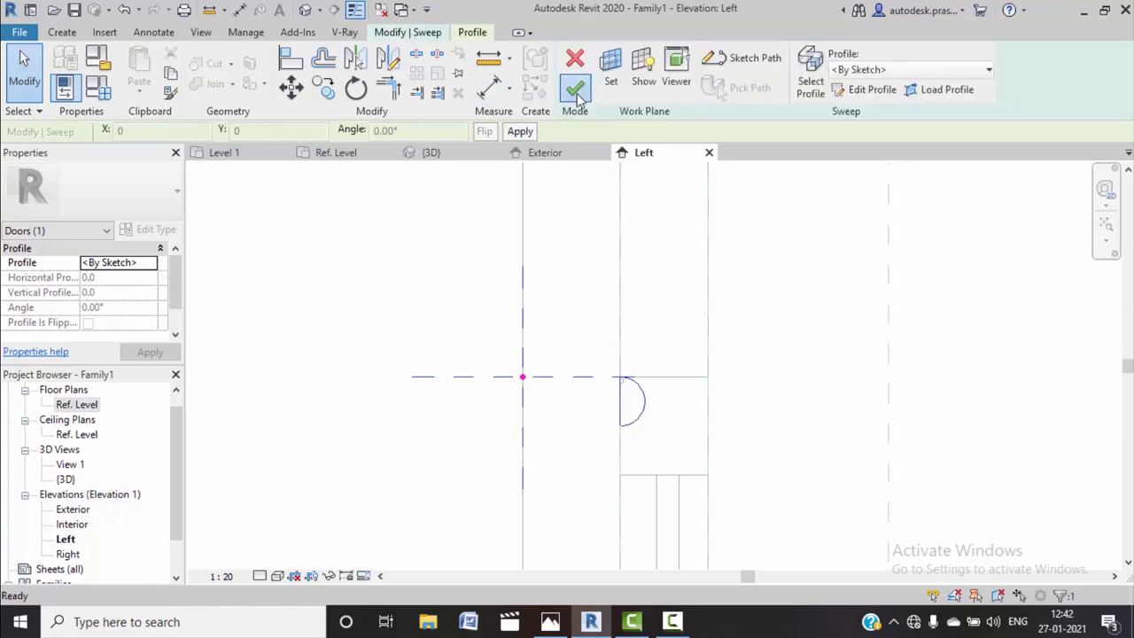
click(575, 86)
scroll(420, 350, down, 2)
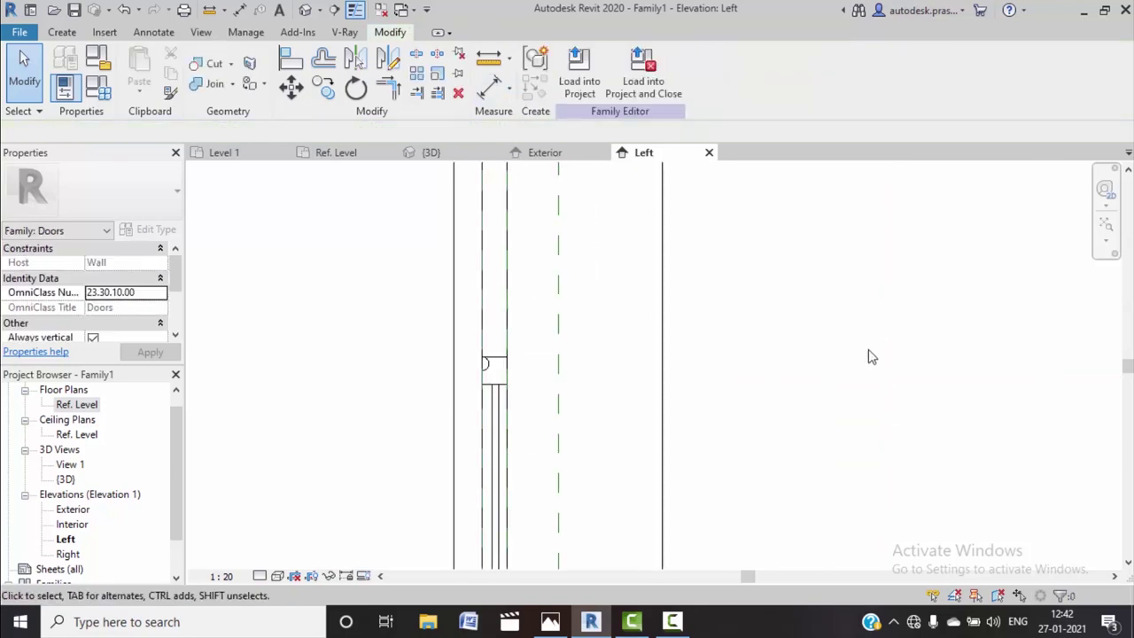
click(541, 153)
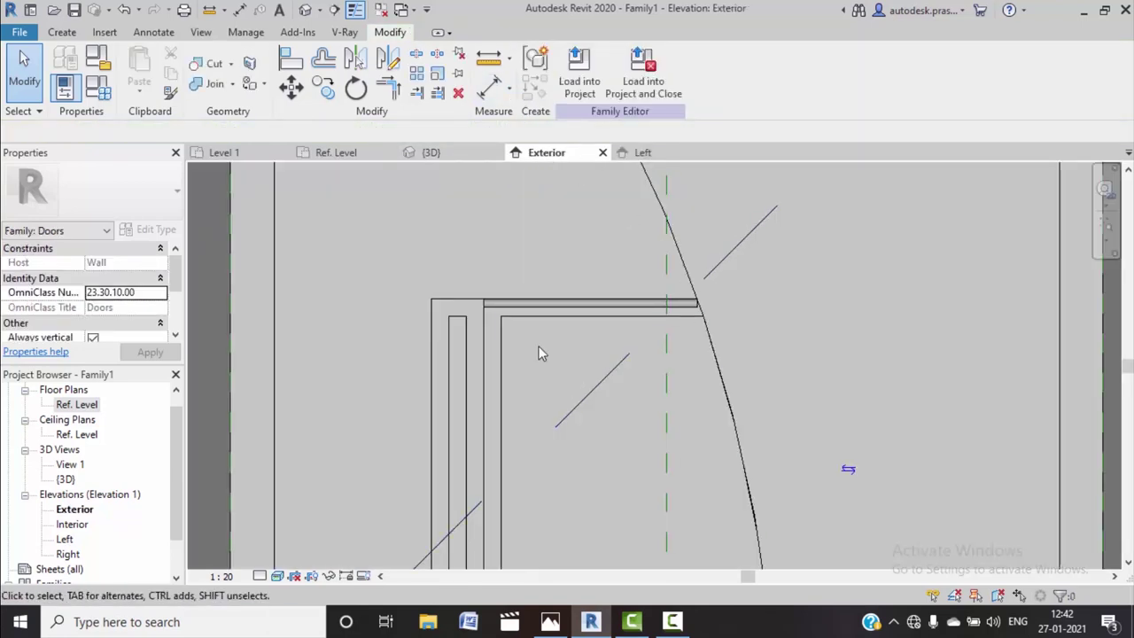
scroll(539, 352, up, 3)
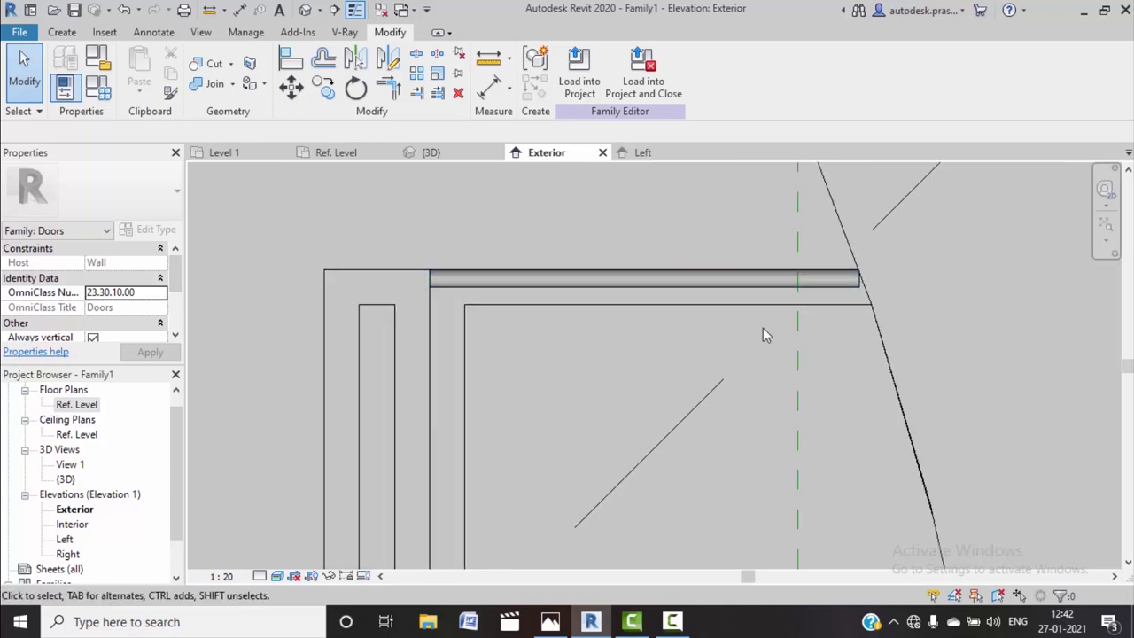
scroll(867, 279, up, 1)
scroll(864, 281, up, 2)
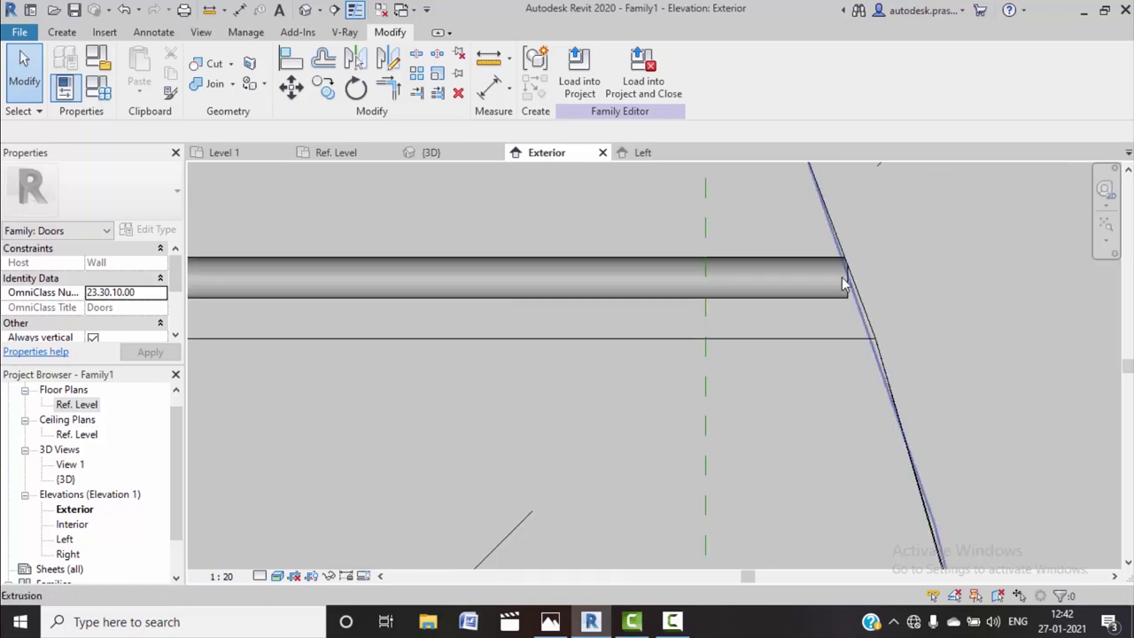
click(831, 298)
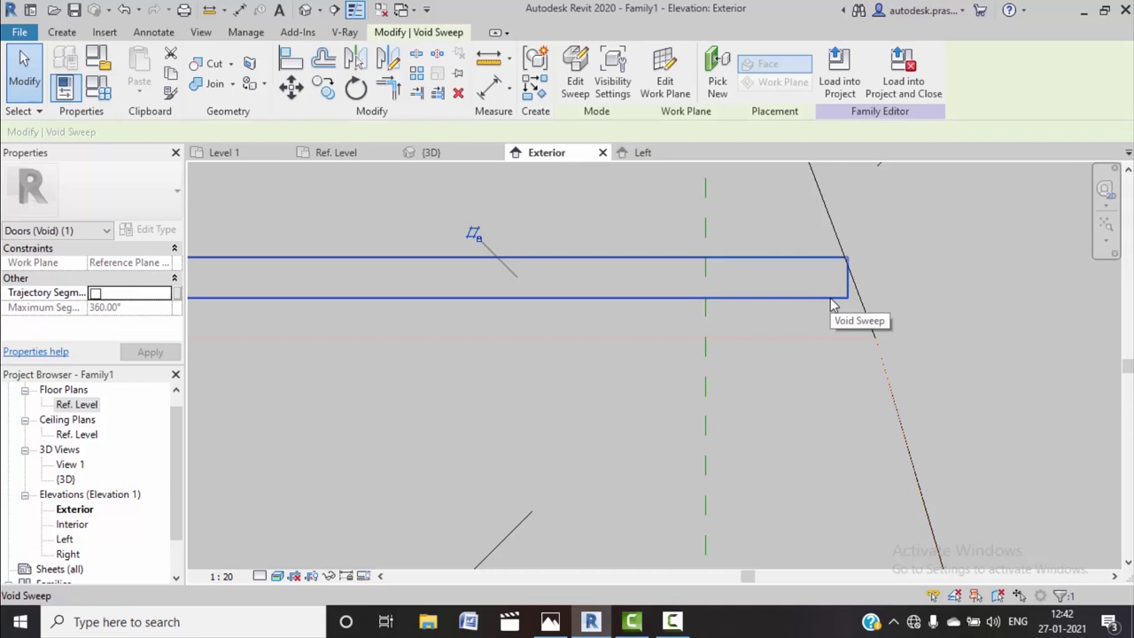
click(573, 85)
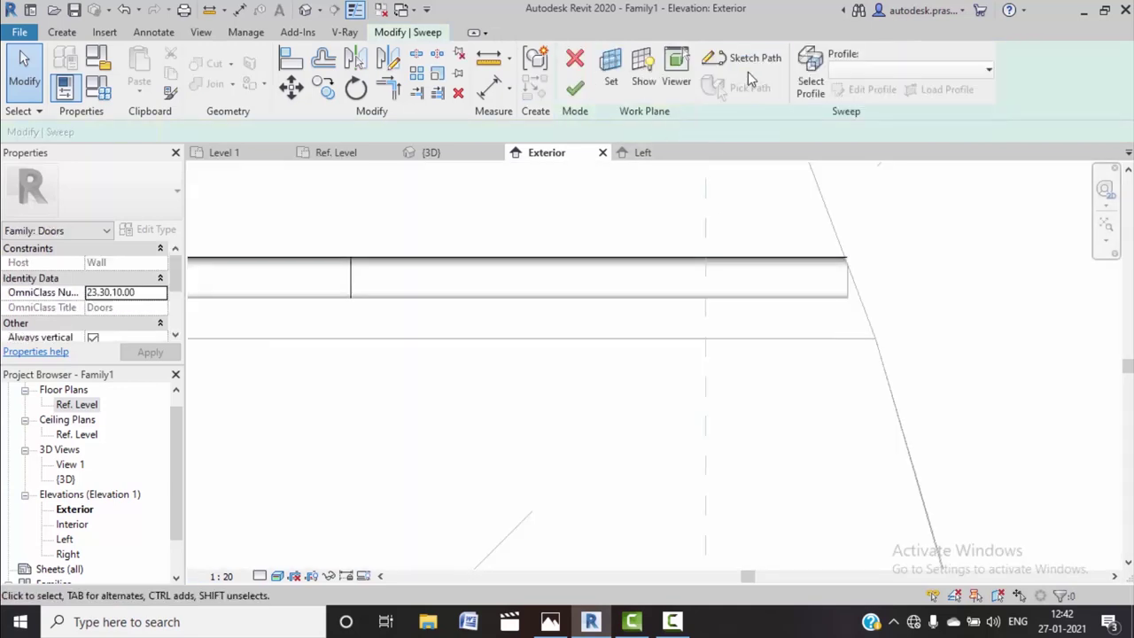
click(752, 64)
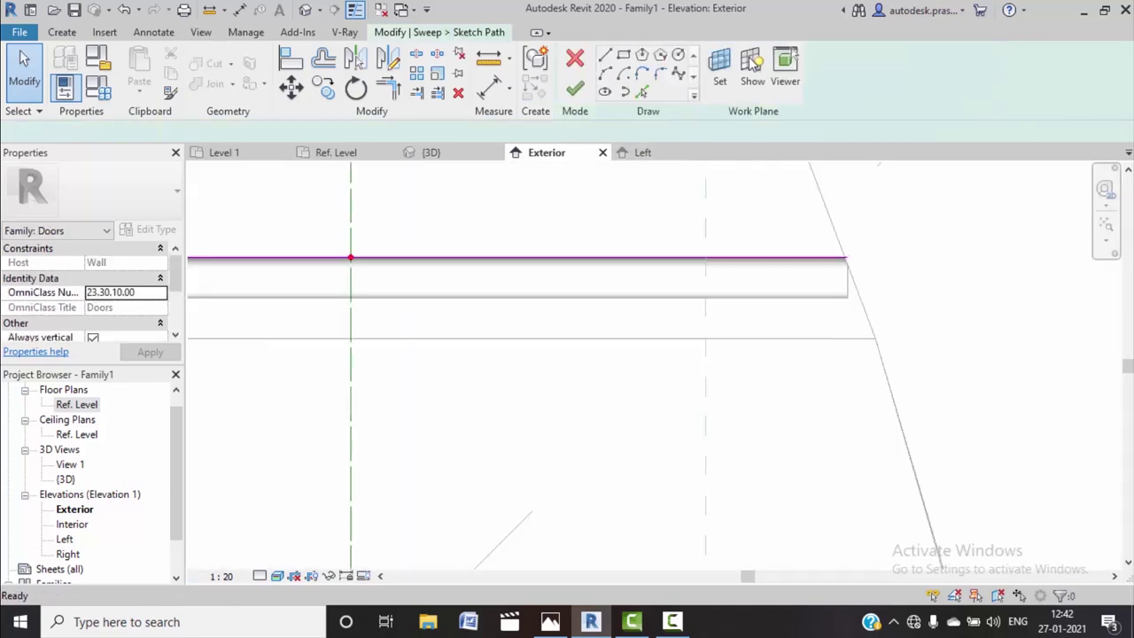
click(817, 259)
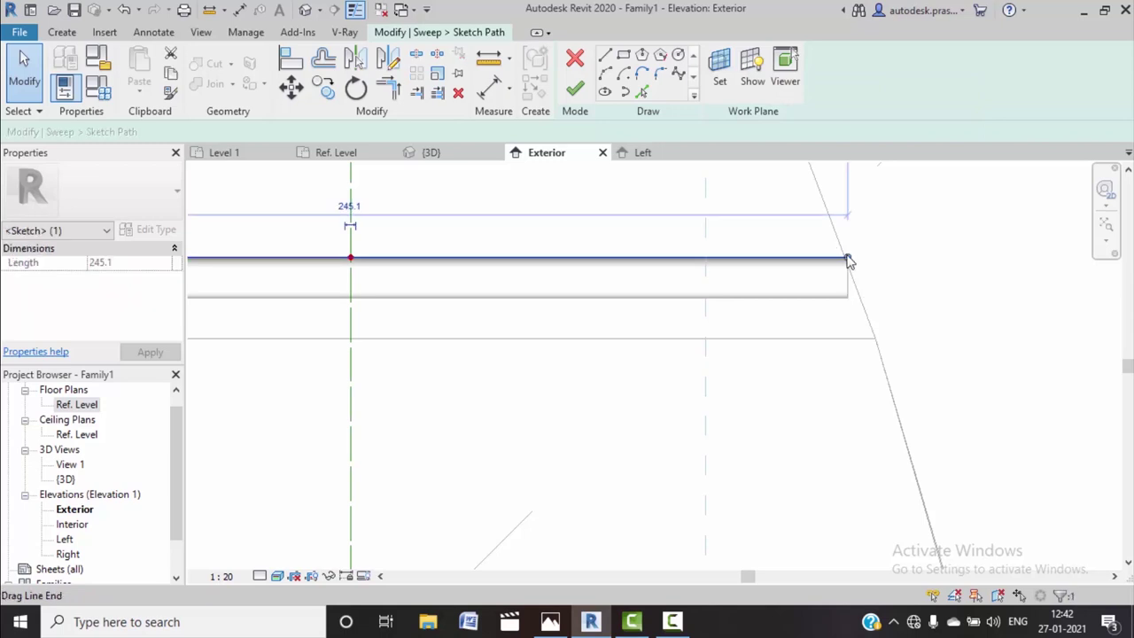
drag(847, 258, 956, 257)
click(576, 89)
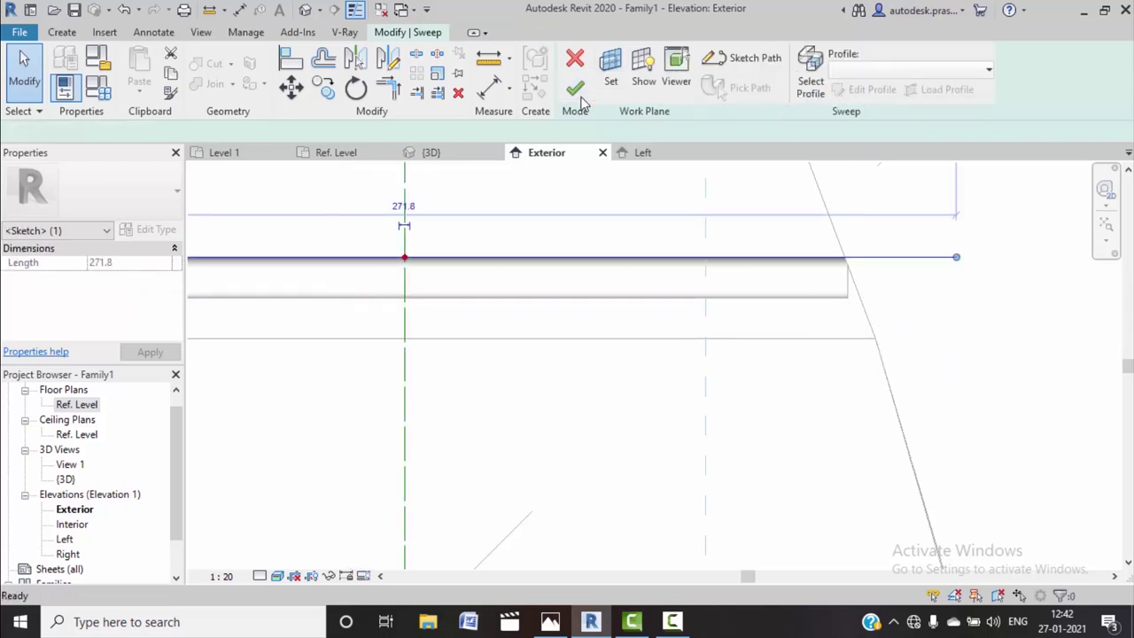
click(575, 88)
scroll(673, 264, down, 2)
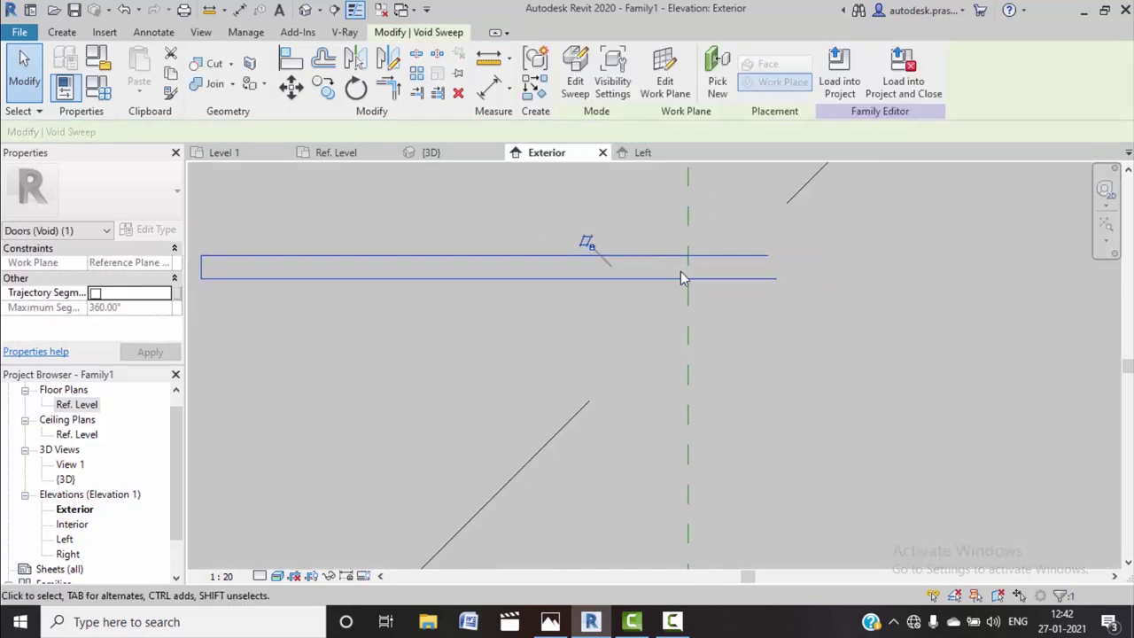
scroll(733, 358, down, 2)
scroll(576, 232, down, 2)
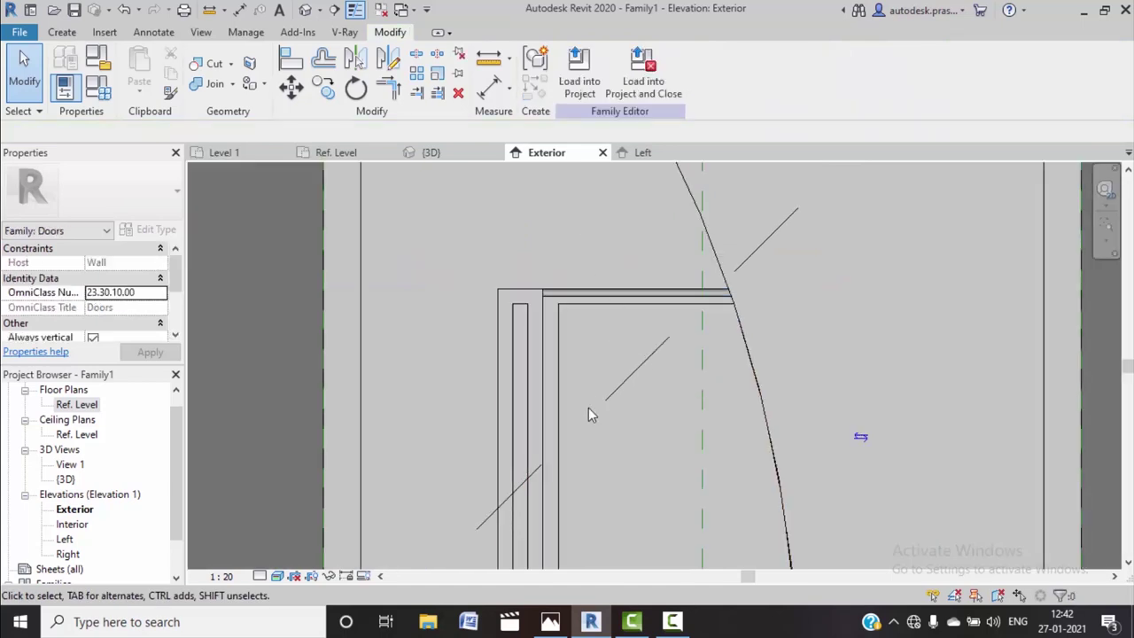
scroll(588, 408, down, 2)
middle_drag(663, 506, 717, 468)
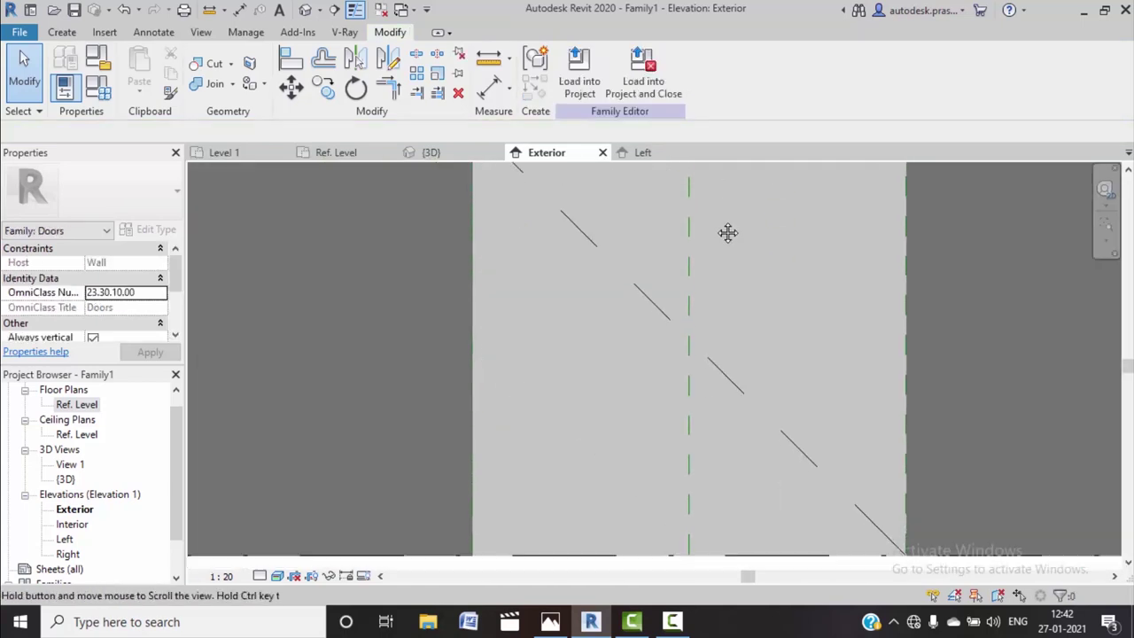
scroll(638, 386, up, 2)
scroll(609, 361, up, 2)
middle_drag(610, 369, 627, 376)
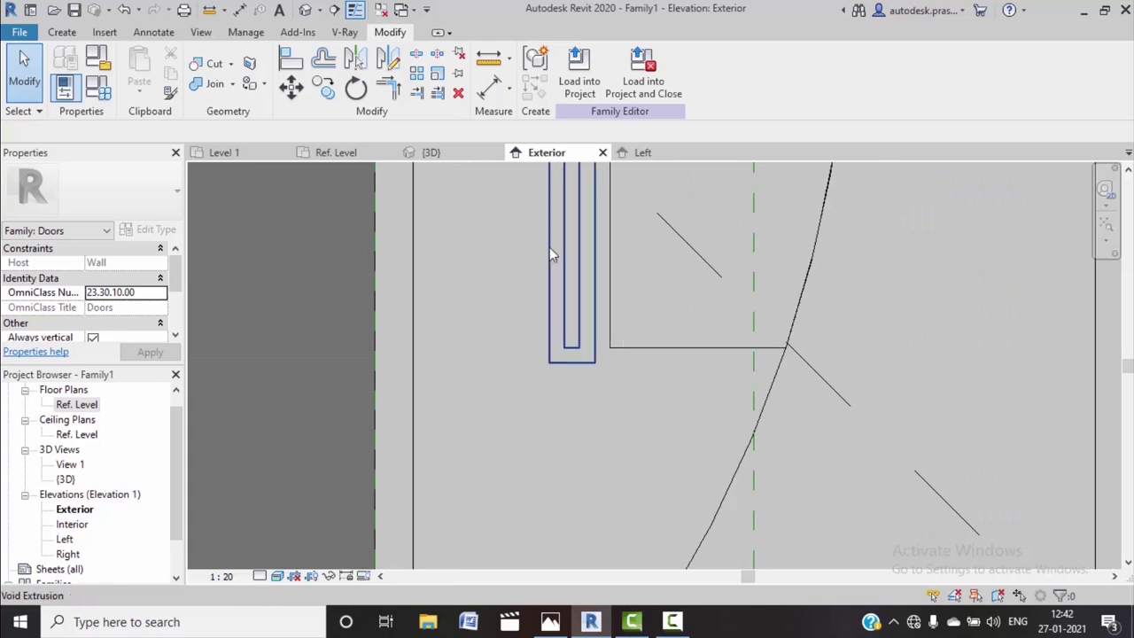
click(62, 32)
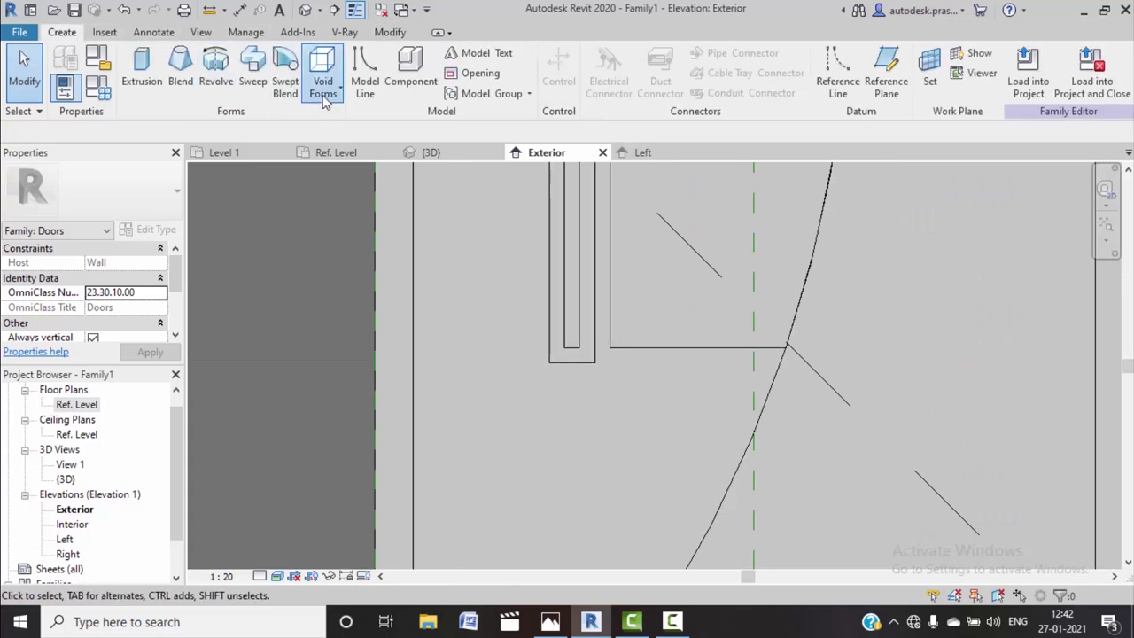
click(324, 99)
click(364, 218)
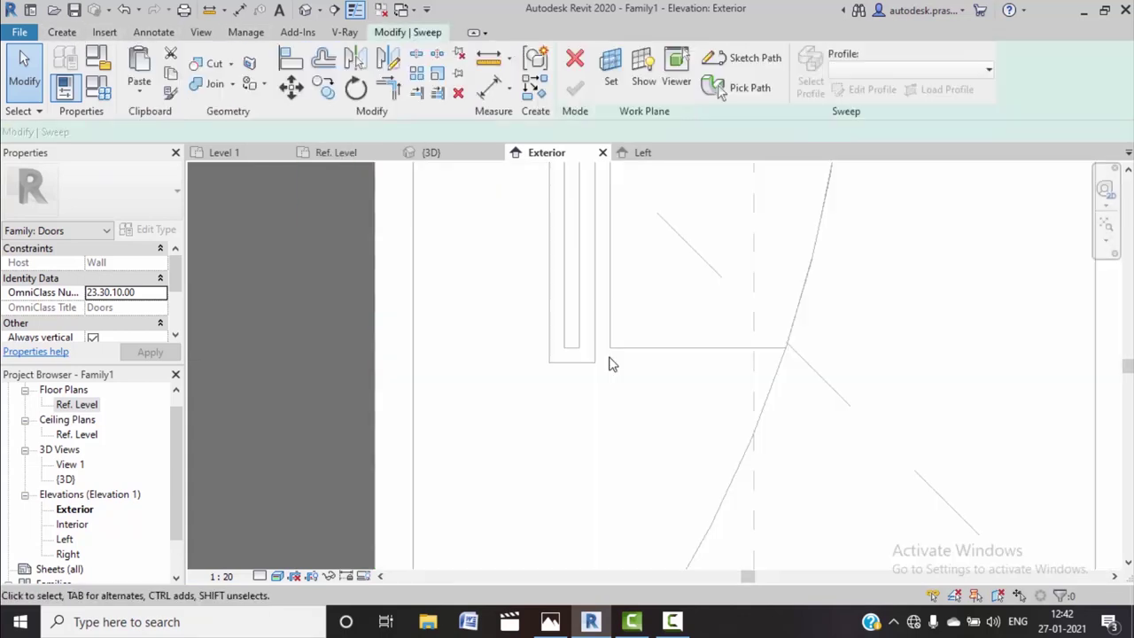
click(759, 64)
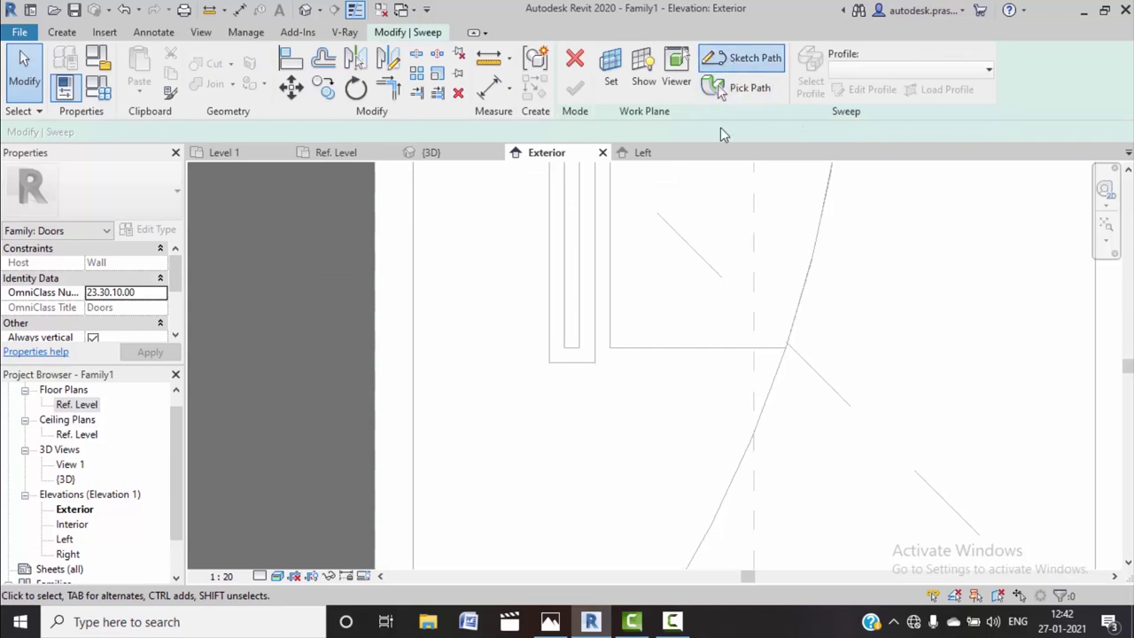
click(594, 362)
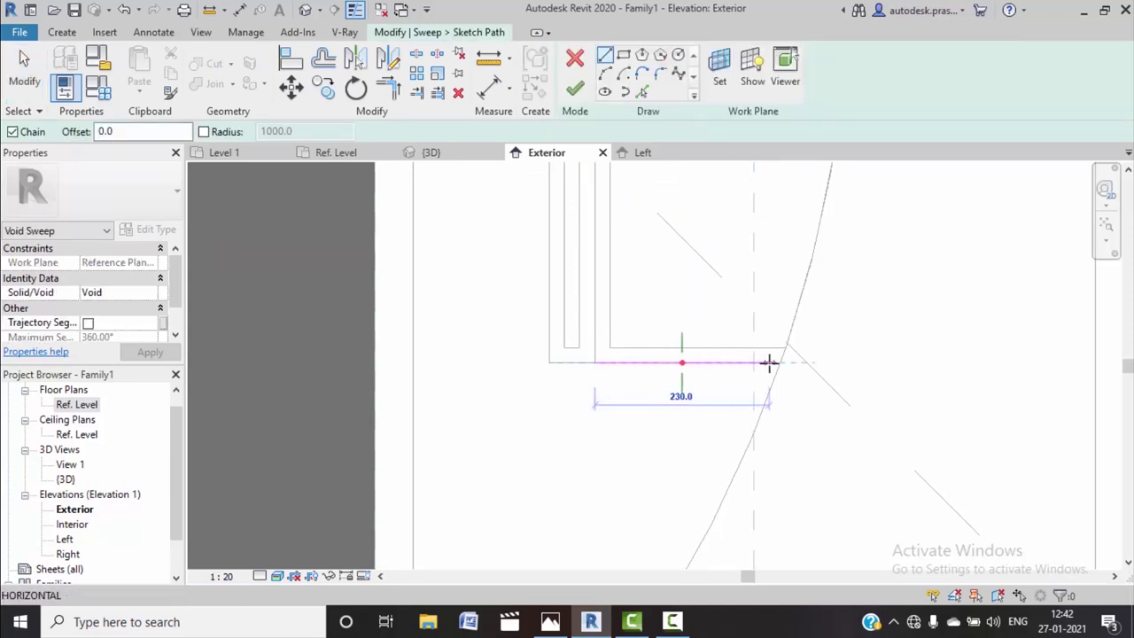
right_click(679, 272)
click(718, 281)
scroll(638, 267, down, 2)
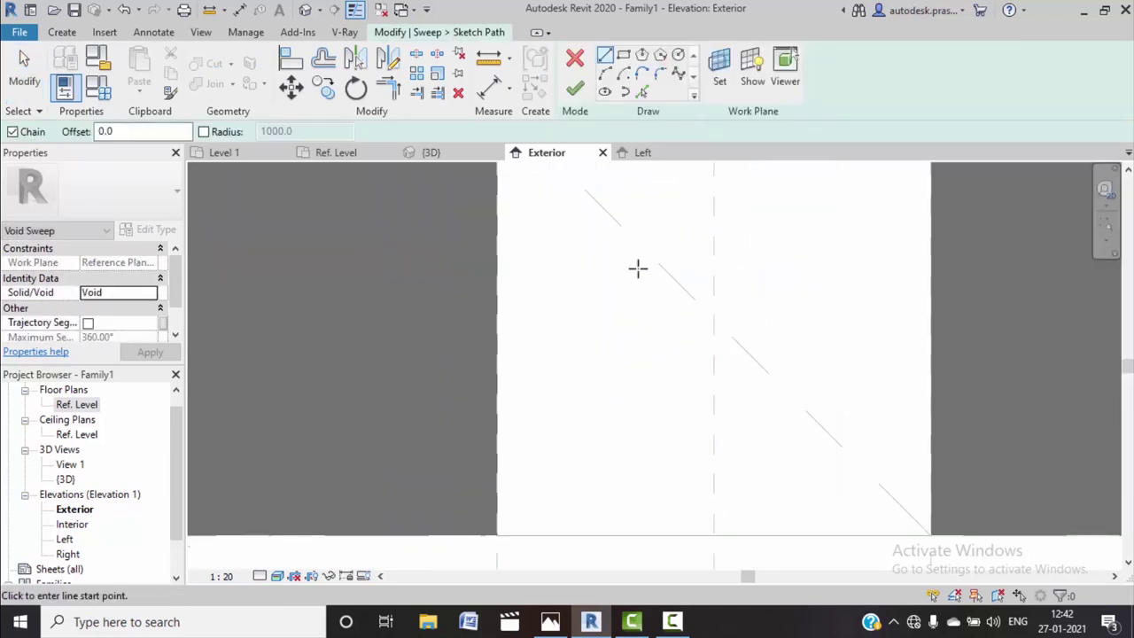
scroll(638, 268, up, 2)
click(575, 89)
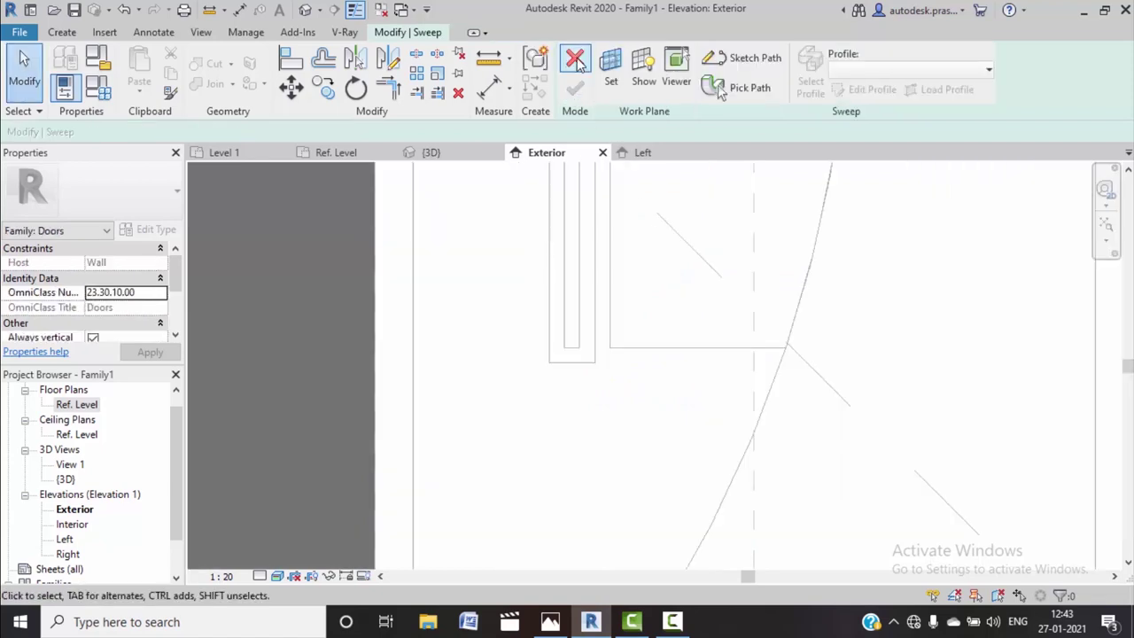
click(575, 59)
Mirror-copy the top groove void about a horizontal axis at door mid-height
scroll(517, 421, down, 3)
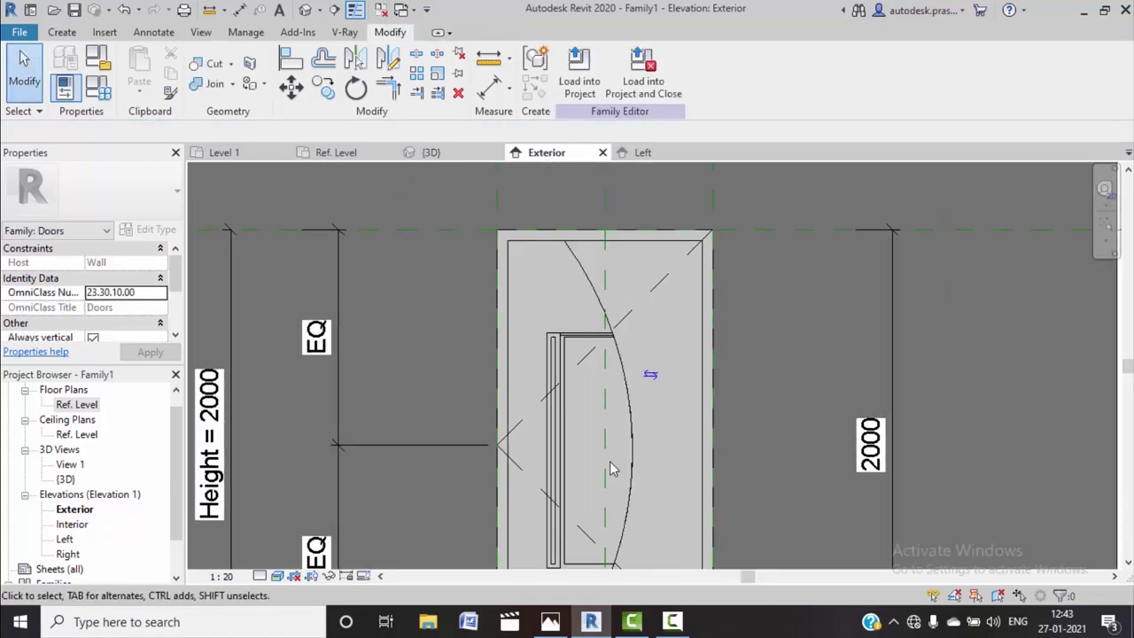
scroll(595, 328, up, 2)
scroll(595, 331, up, 2)
scroll(595, 331, up, 1)
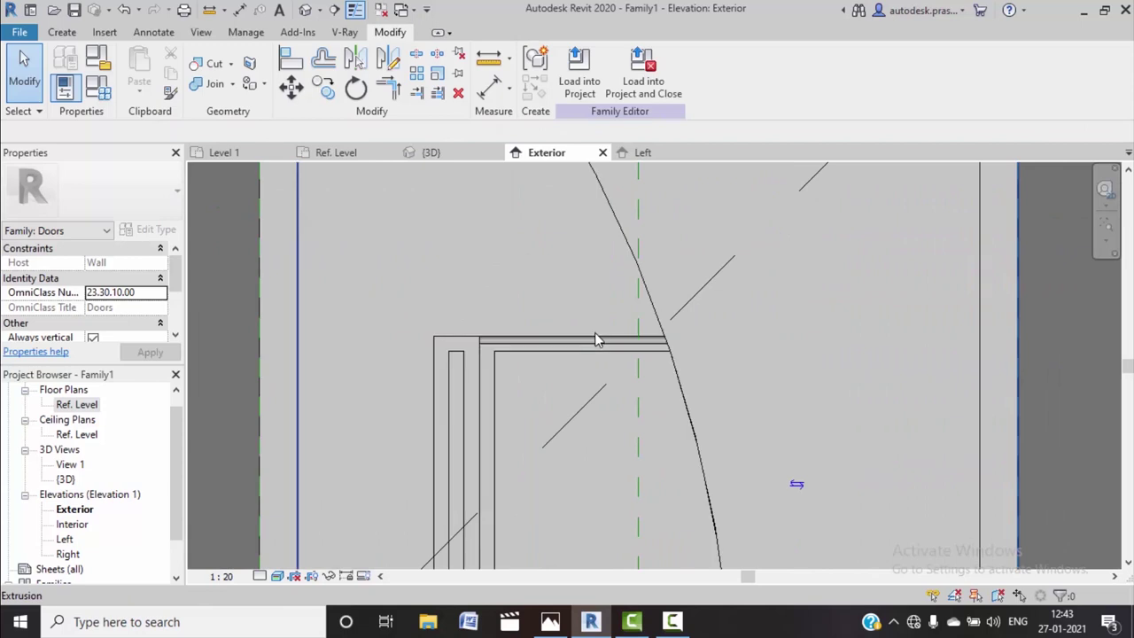
click(585, 342)
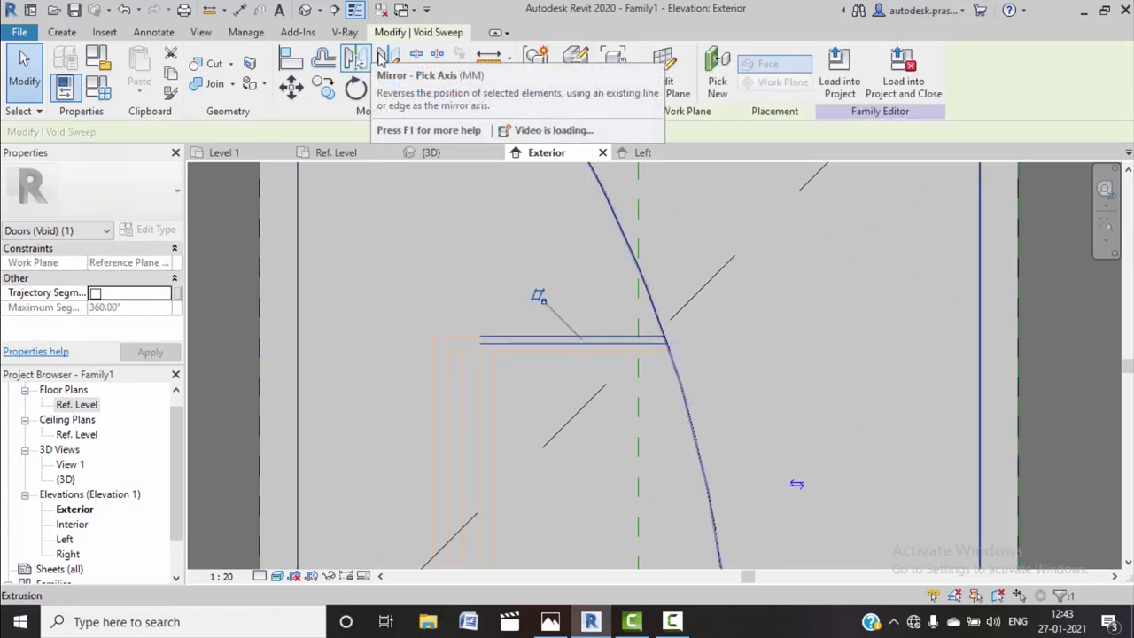
click(388, 58)
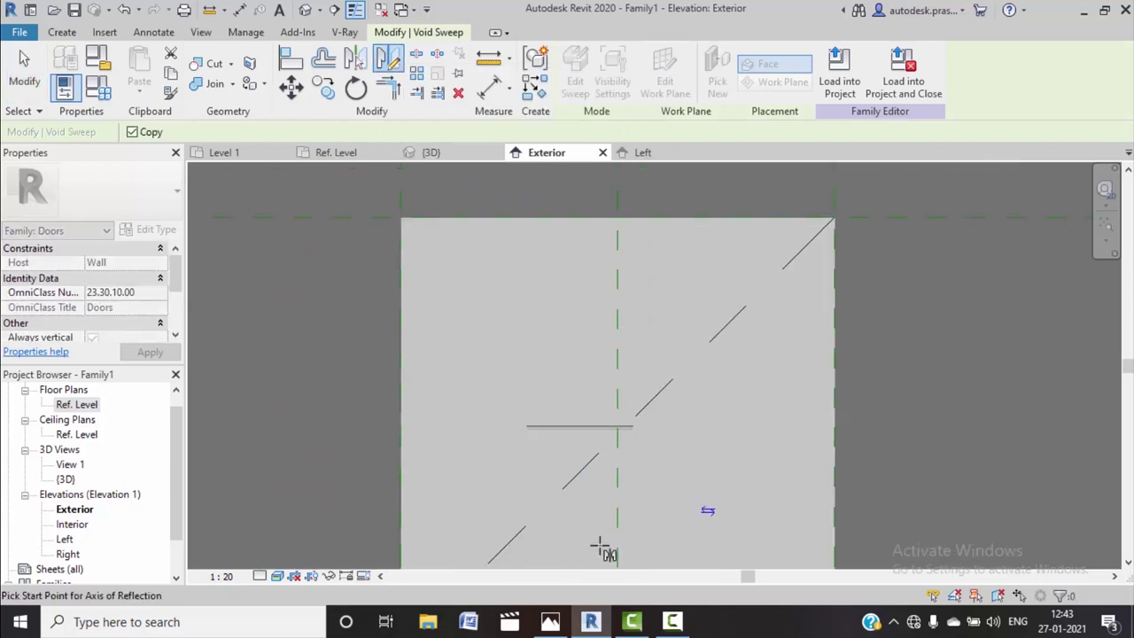
scroll(699, 299, up, 5)
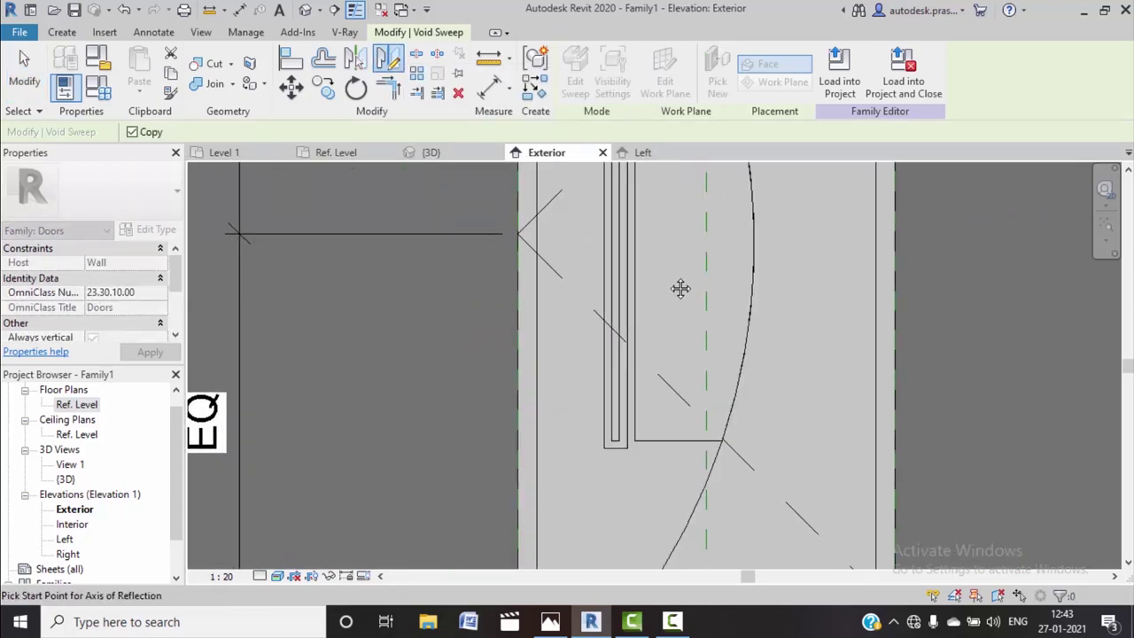
middle_drag(680, 288, 679, 359)
scroll(675, 358, down, 1)
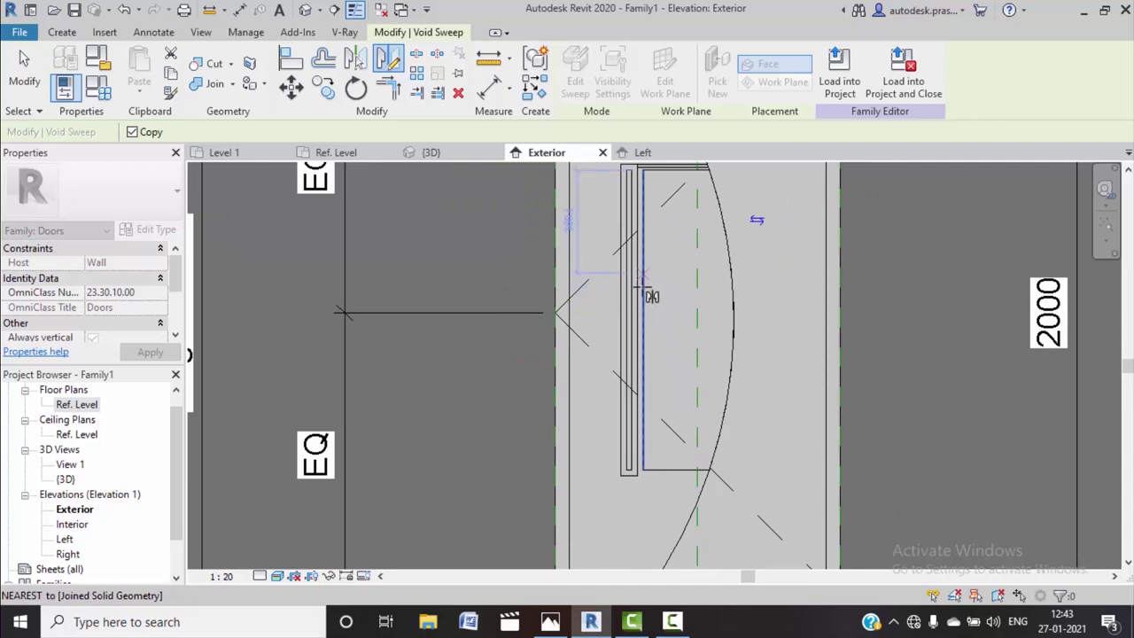
click(644, 315)
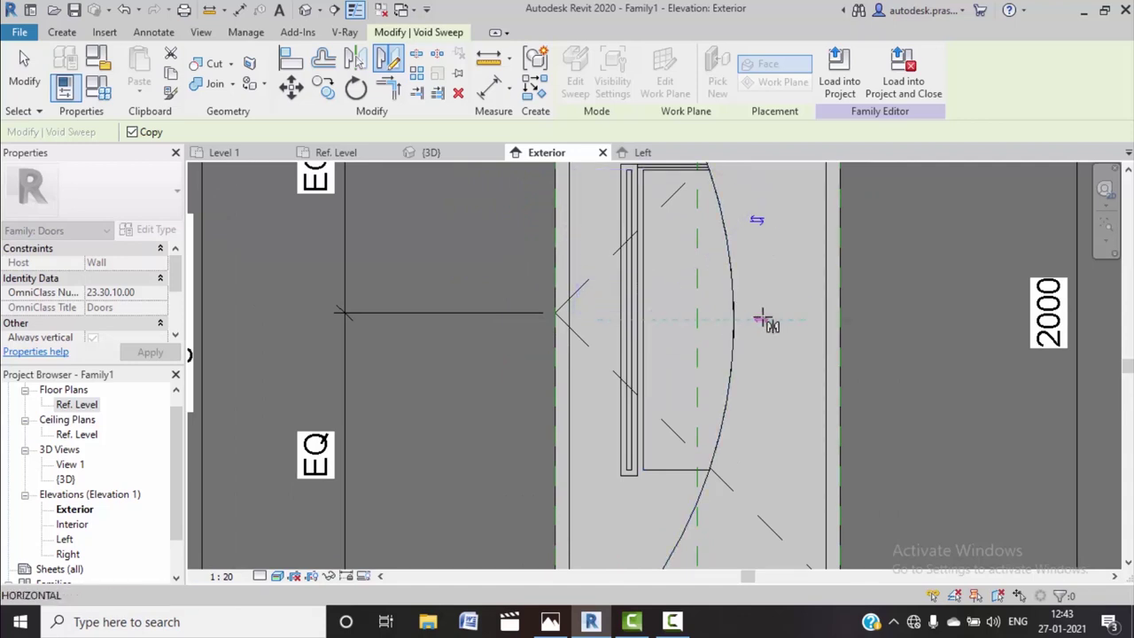
click(880, 315)
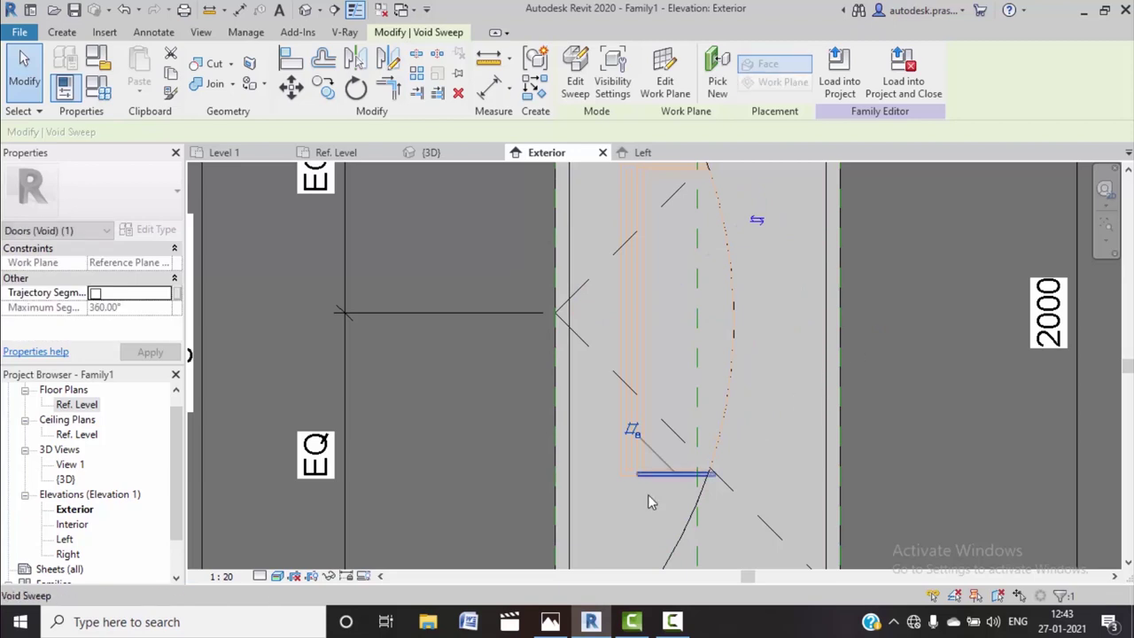
scroll(650, 487, up, 1)
scroll(648, 512, down, 1)
key(Escape)
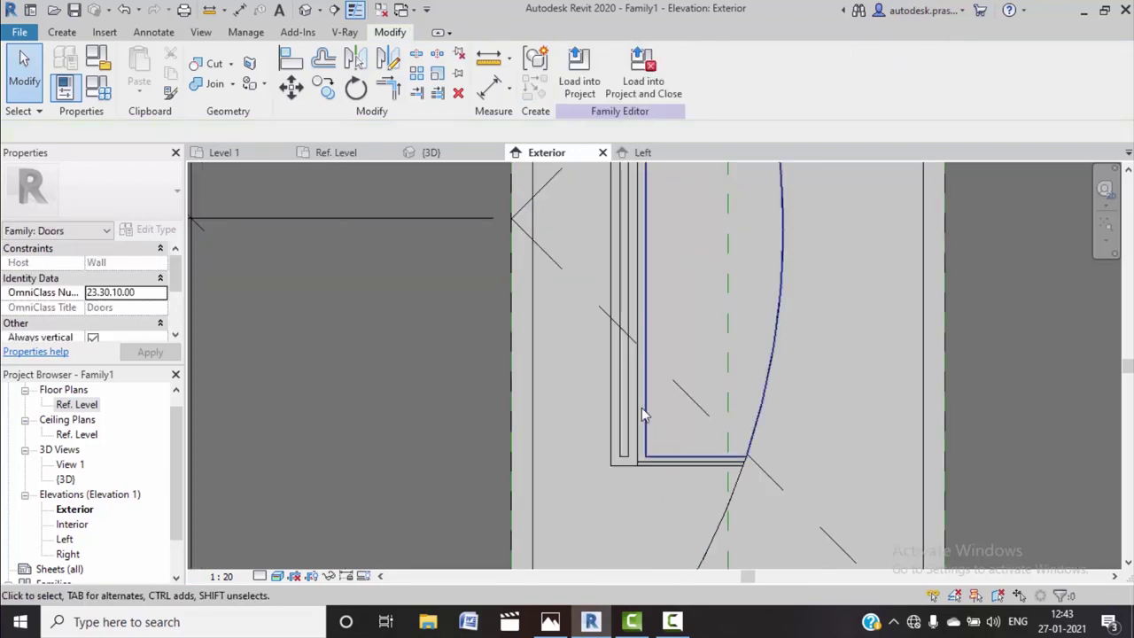
scroll(747, 419, down, 2)
middle_drag(747, 419, 713, 492)
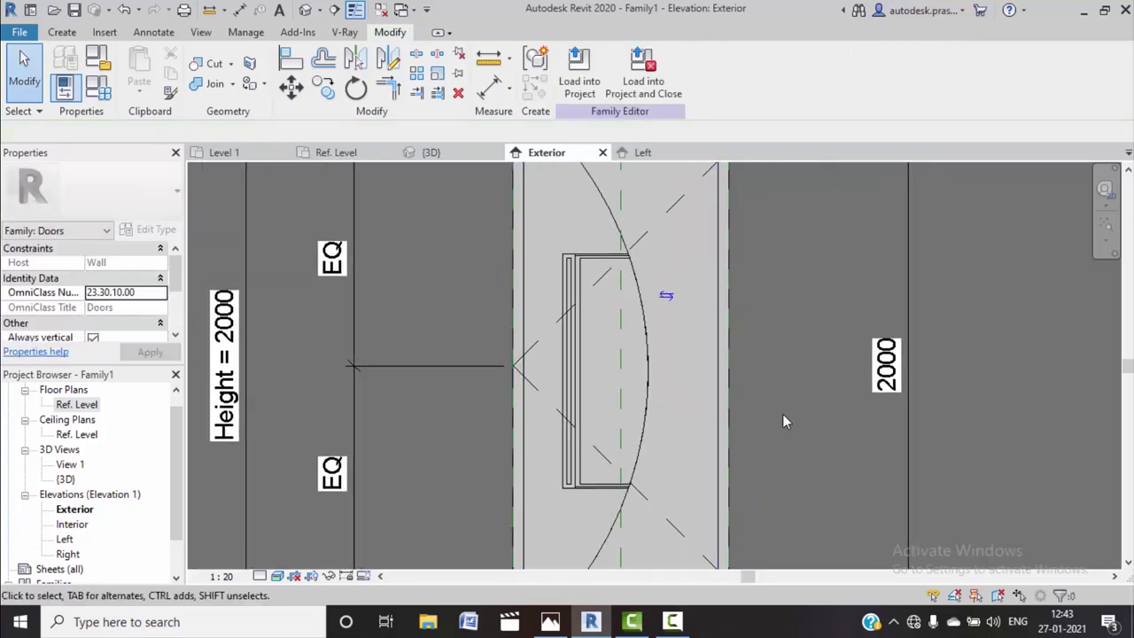
scroll(597, 292, up, 1)
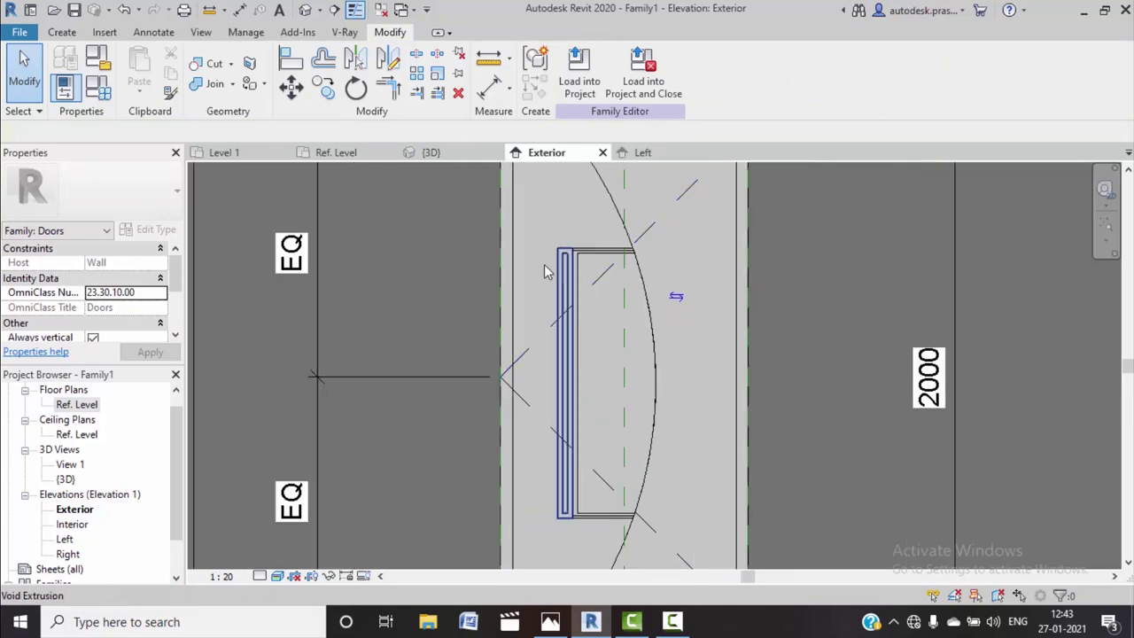
click(548, 623)
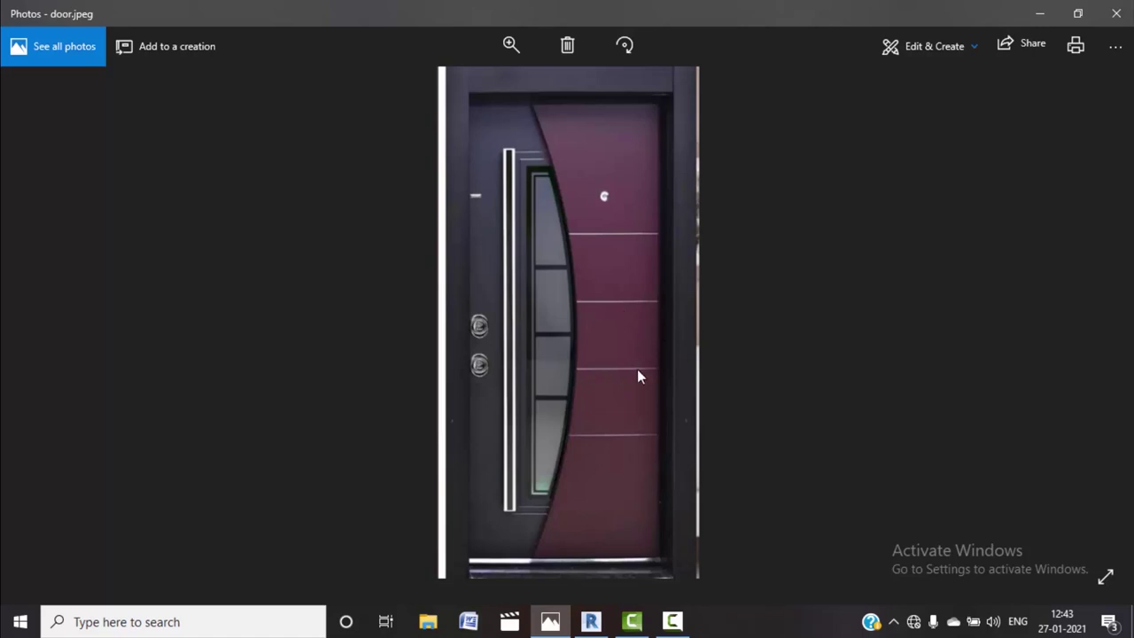
Back in the door family, start a new void sweep
click(1039, 16)
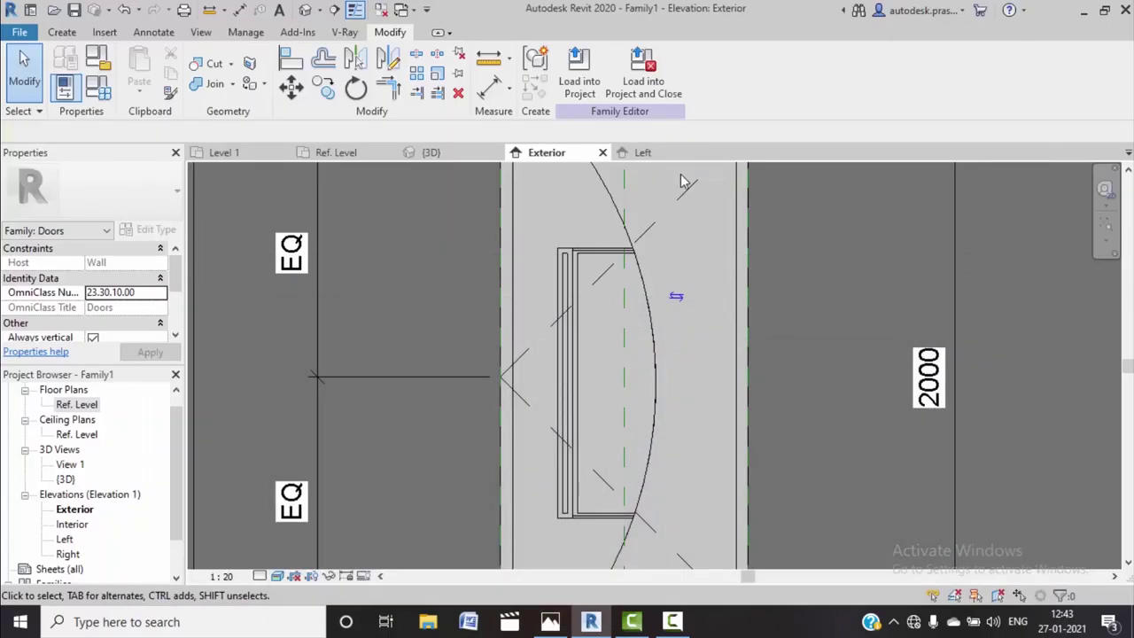
click(652, 292)
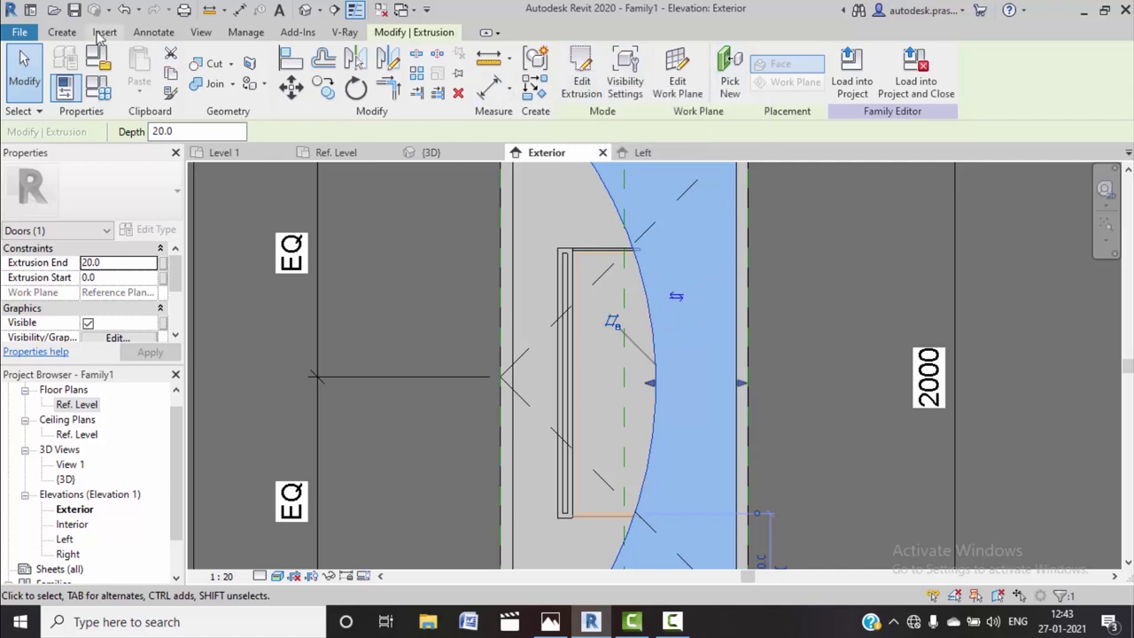
click(428, 253)
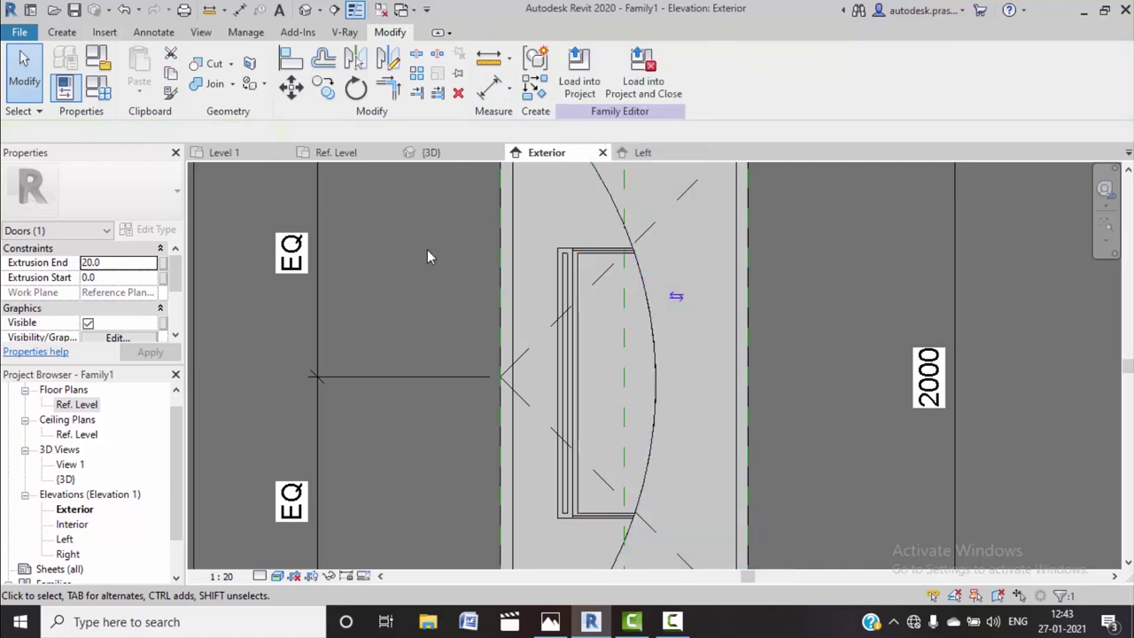
click(62, 33)
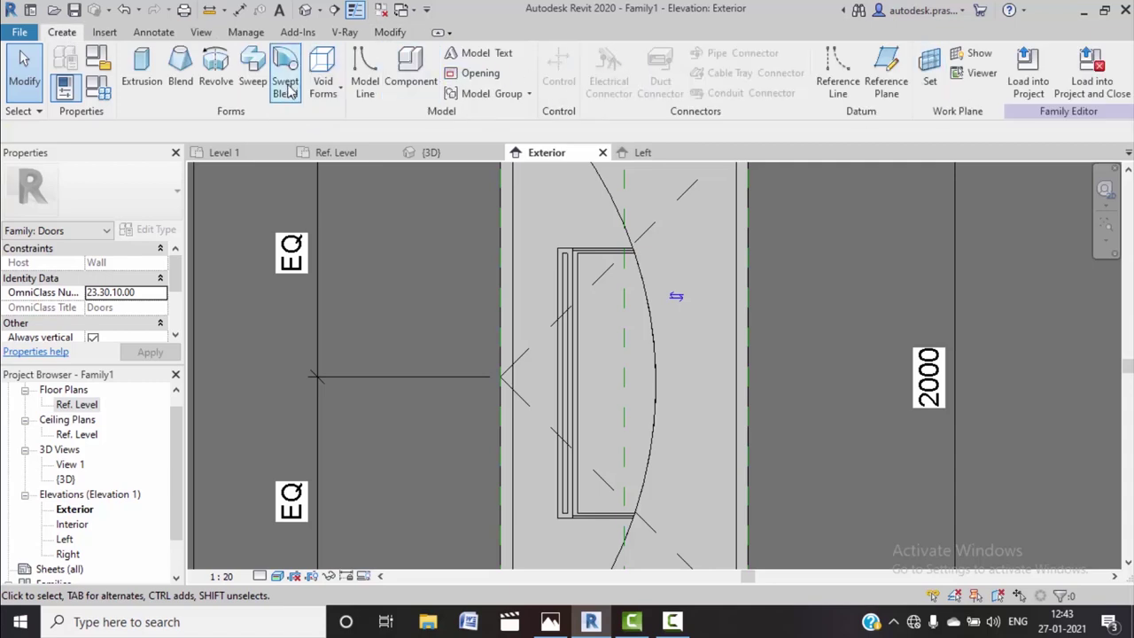
click(324, 88)
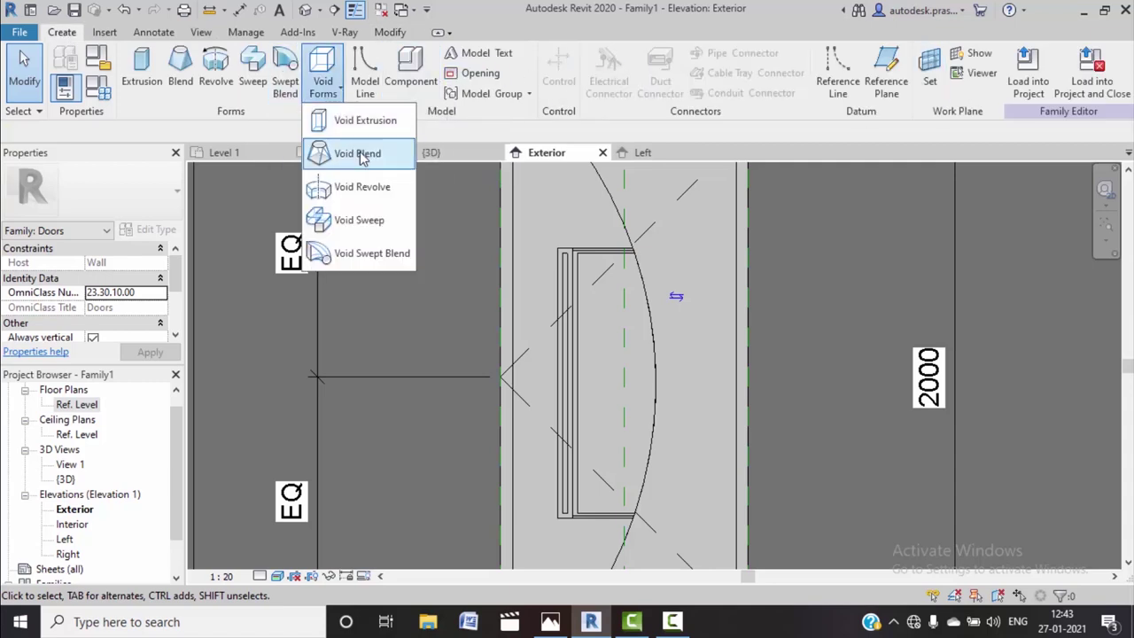
click(381, 221)
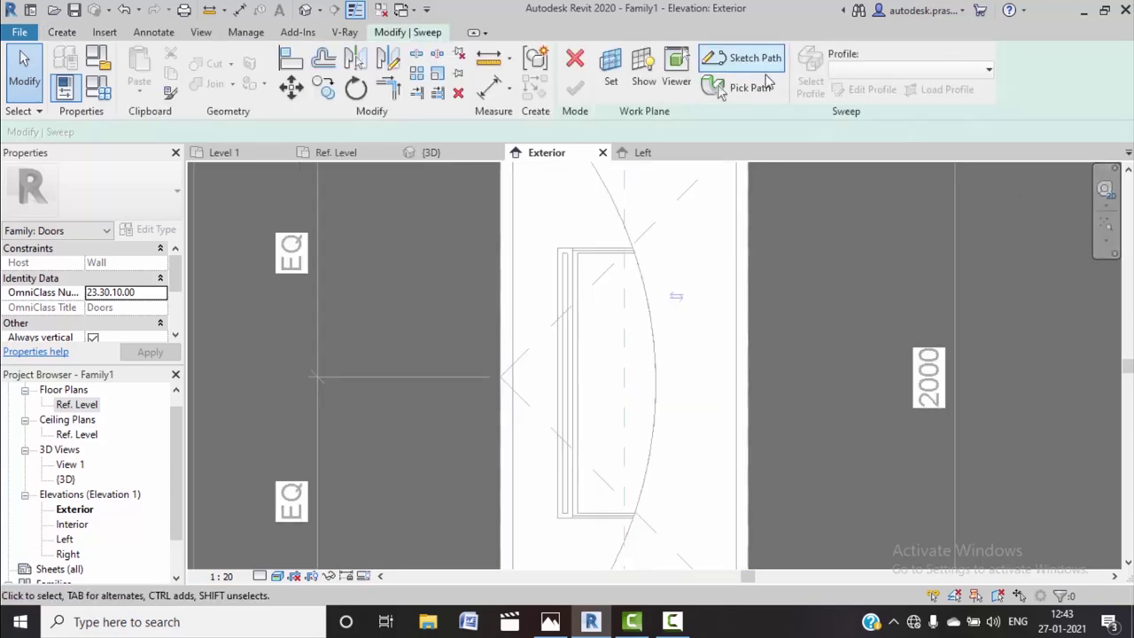
Keep the Exterior reference plane as the work plane and pick the curved panel edge
click(612, 66)
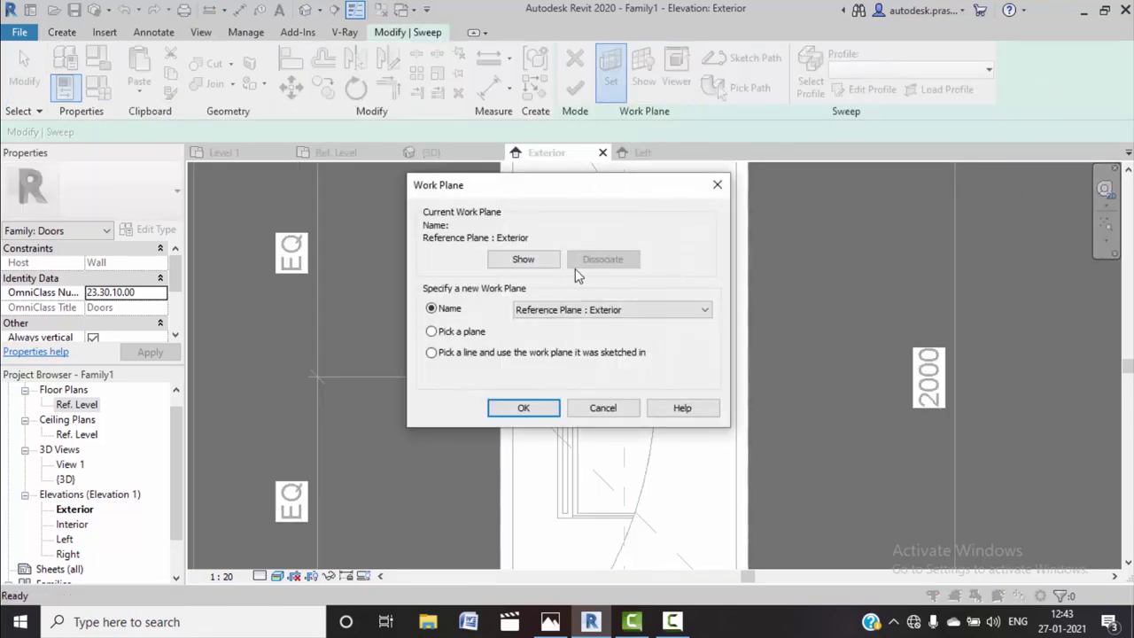
click(521, 408)
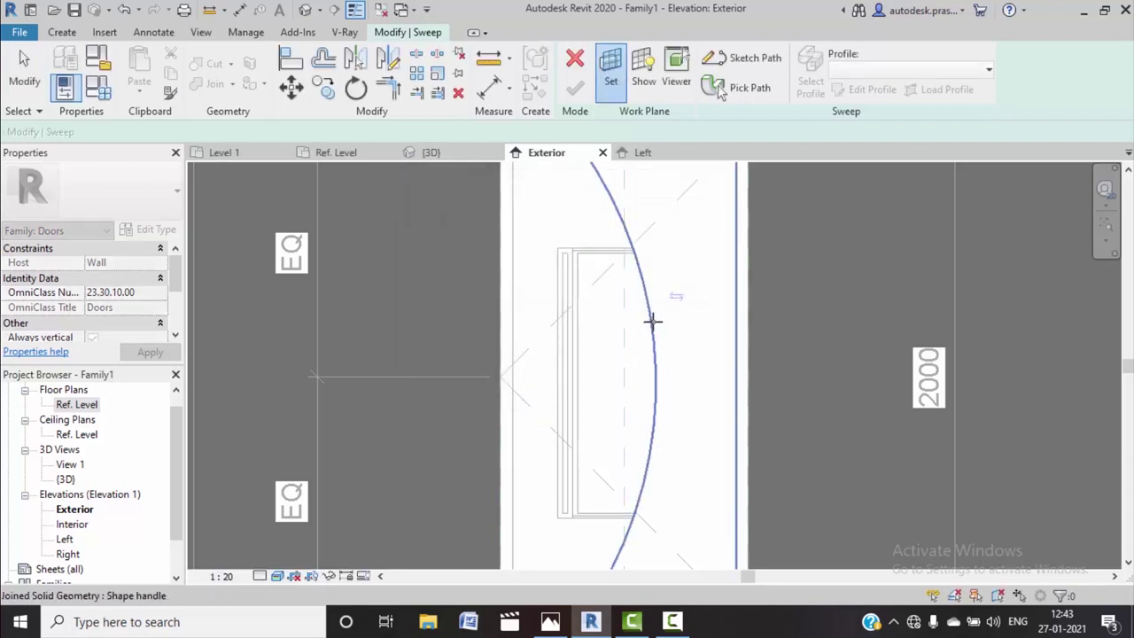
click(653, 320)
key(l)
key(i)
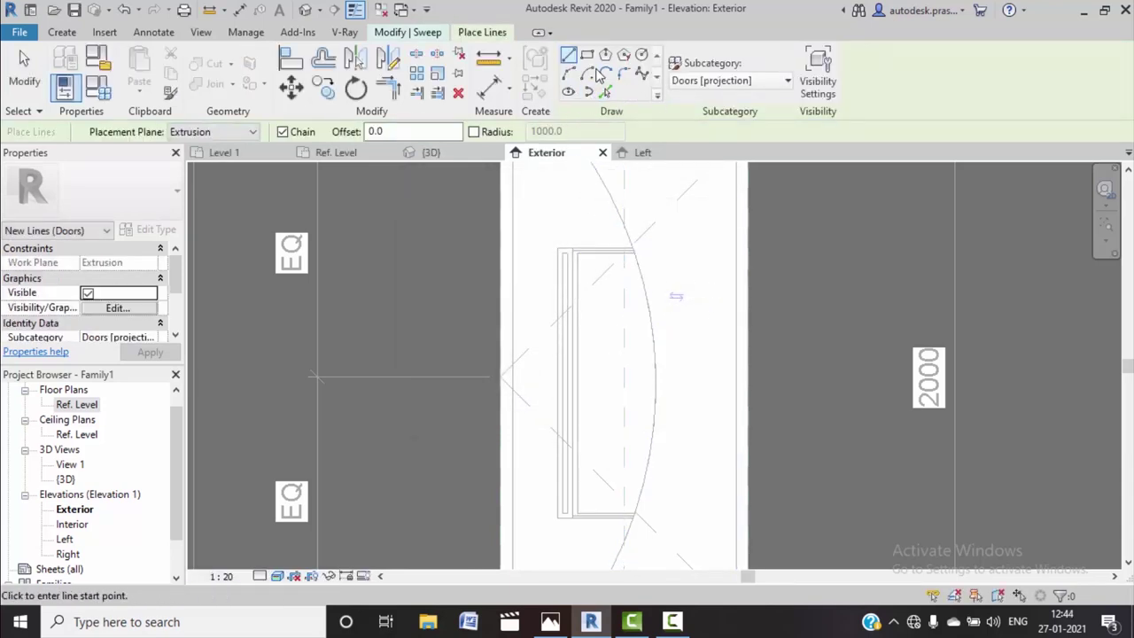
click(430, 34)
Sketch a short horizontal path from the curved edge toward the door edge and finish it
click(754, 61)
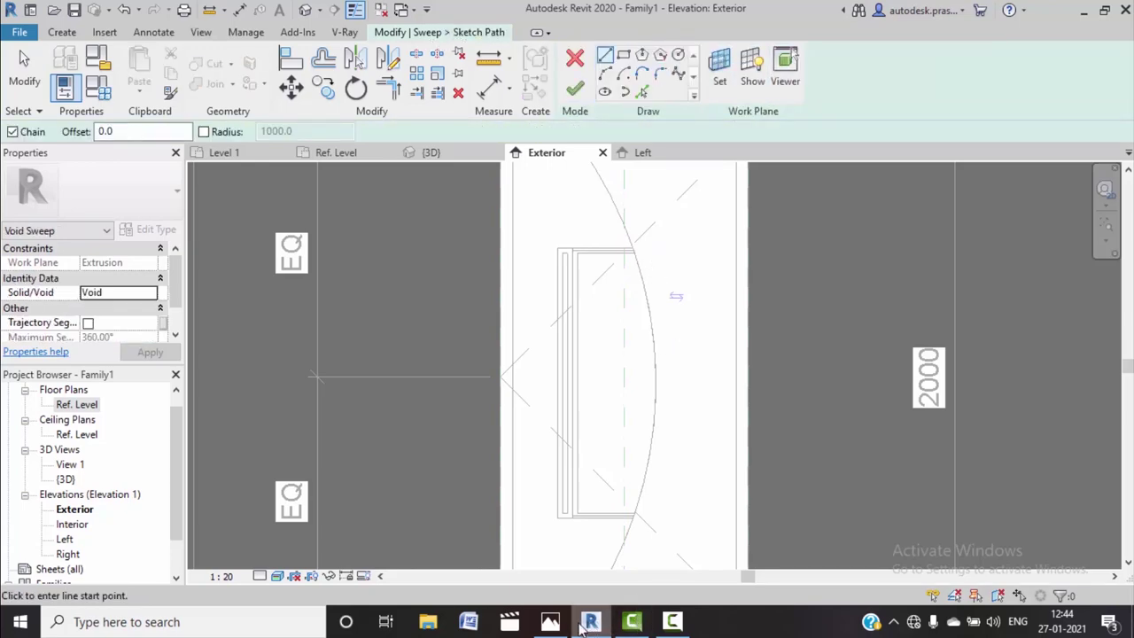
click(550, 623)
click(550, 623)
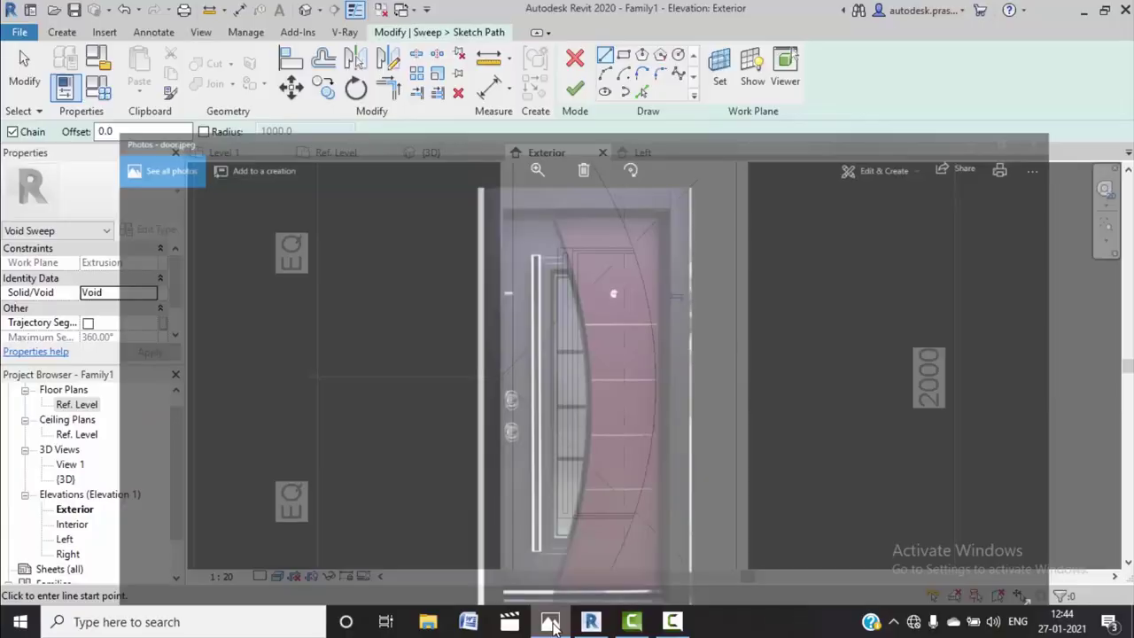
scroll(692, 228, up, 2)
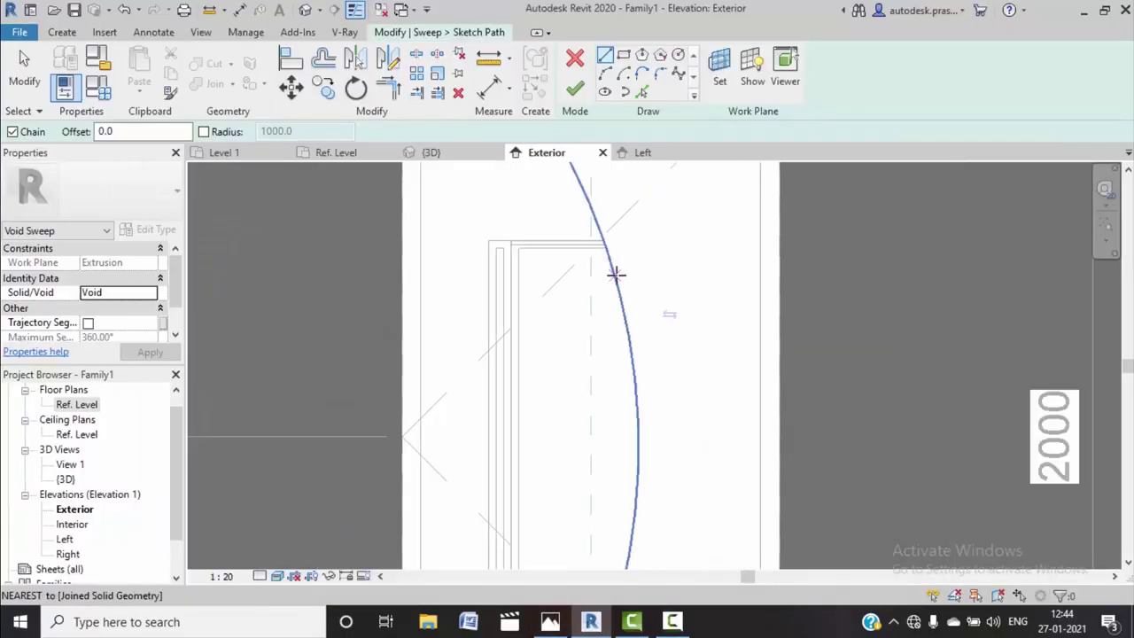
click(615, 275)
click(759, 272)
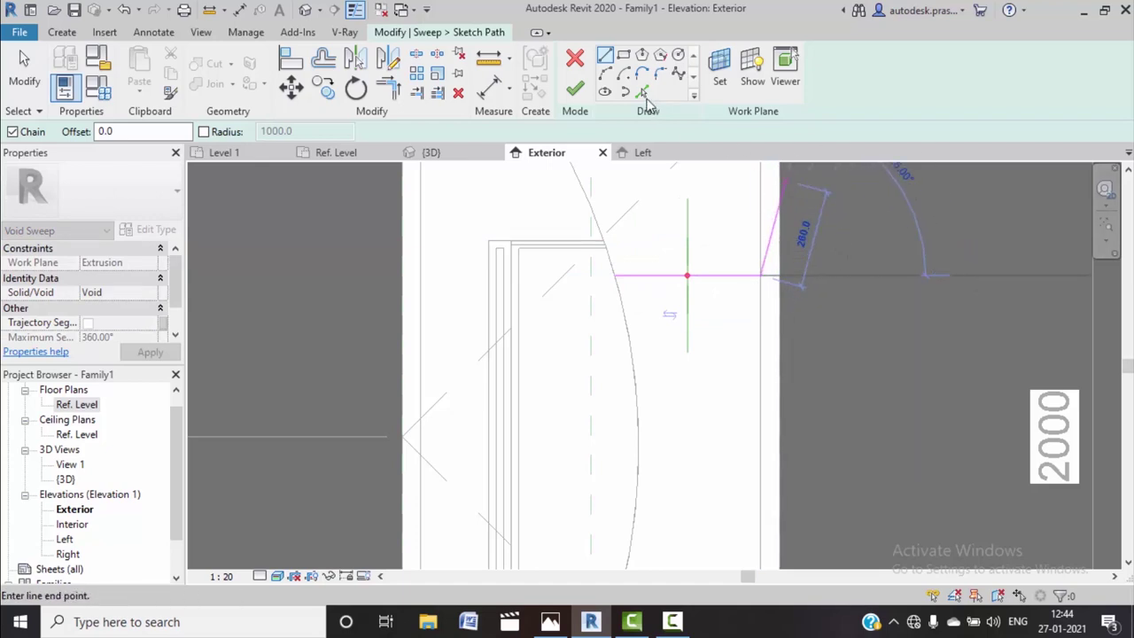
click(576, 89)
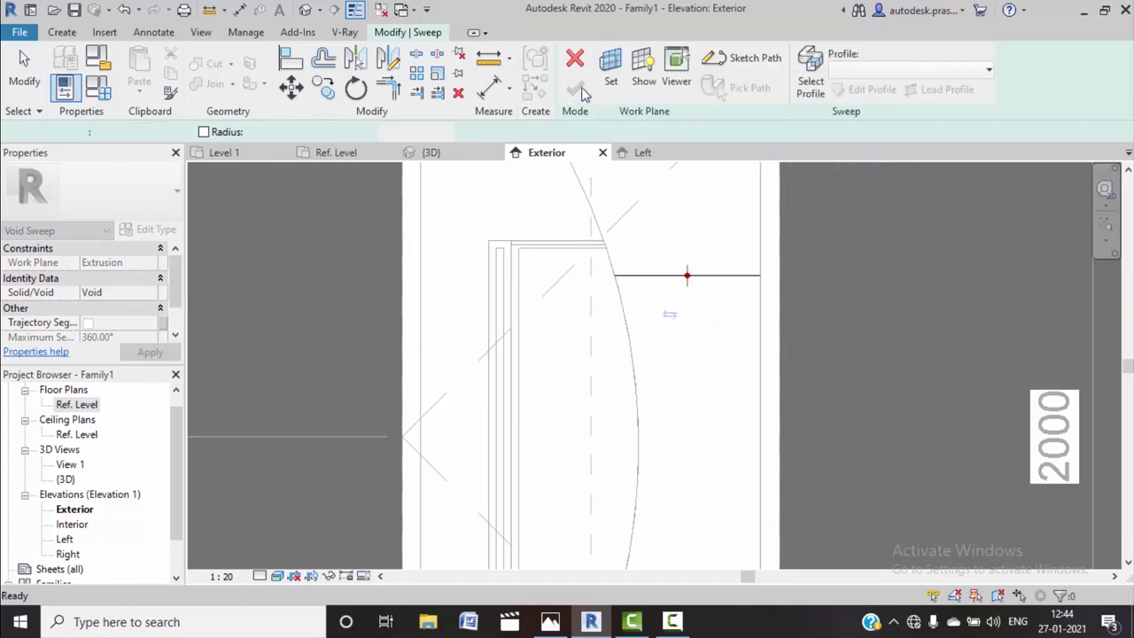
Start editing the sweep profile in the Left elevation, zoomed to the reference-plane intersection
click(412, 36)
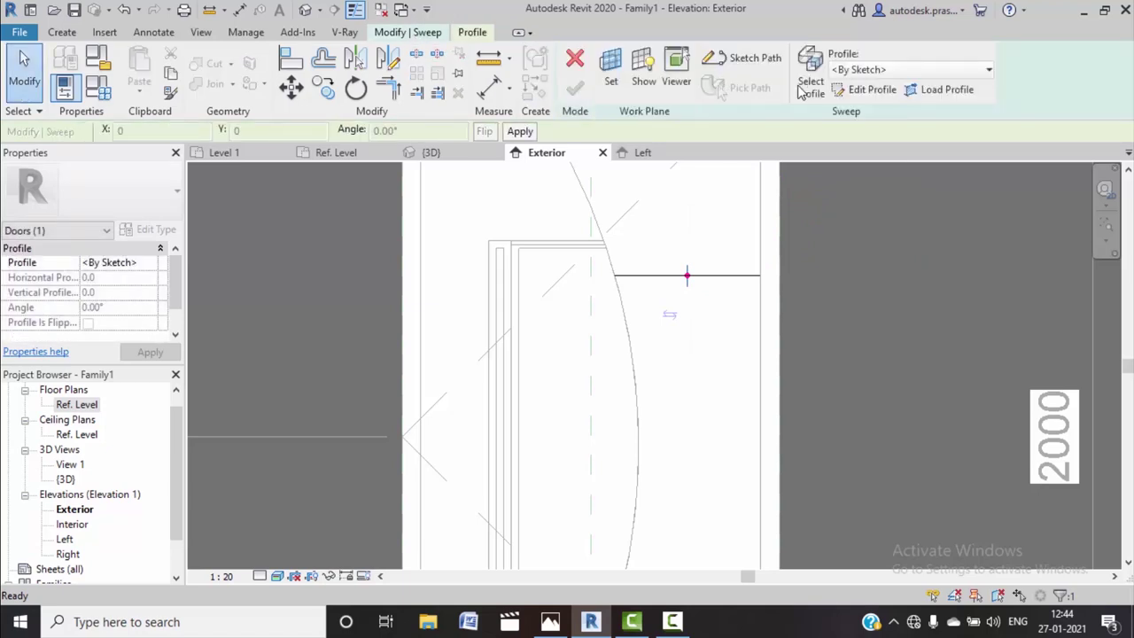
click(864, 89)
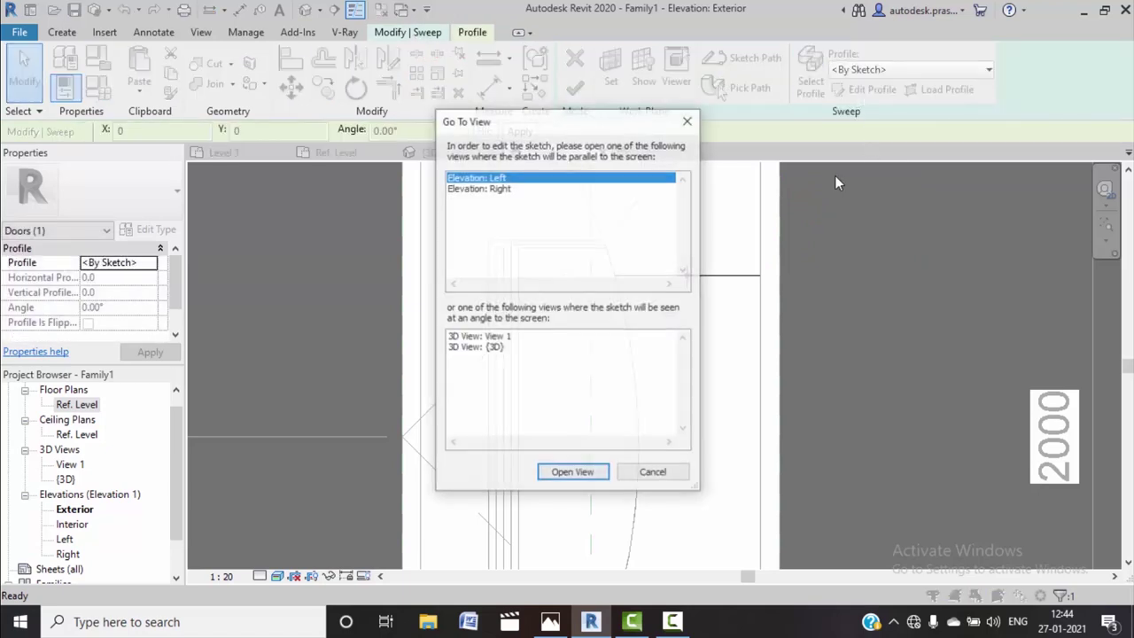
click(571, 473)
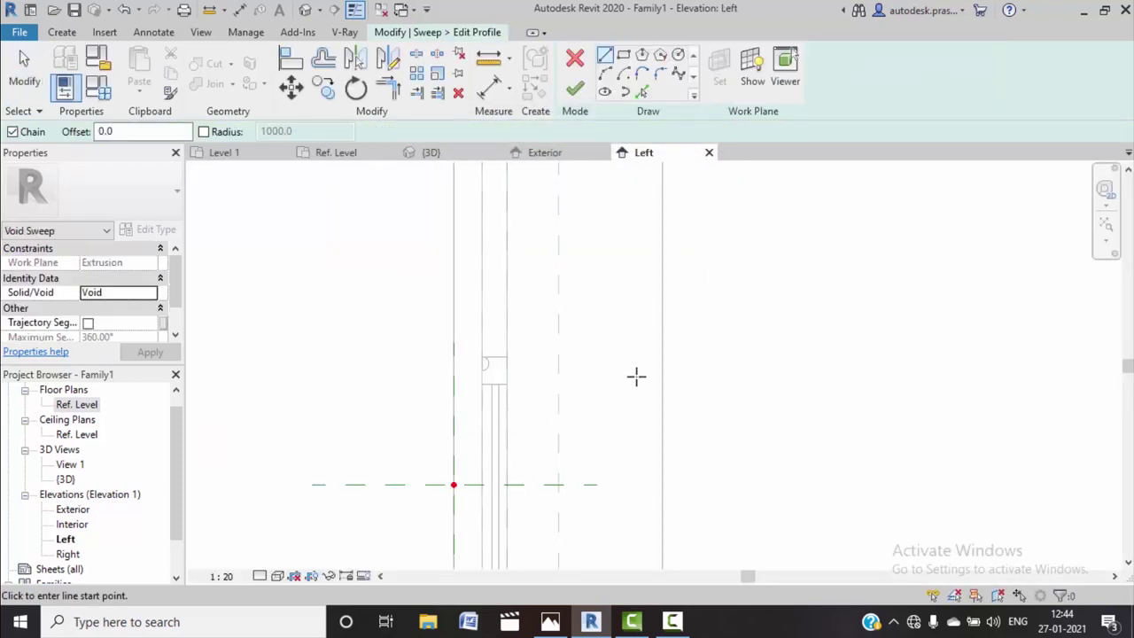
middle_drag(532, 463, 579, 403)
scroll(516, 390, up, 2)
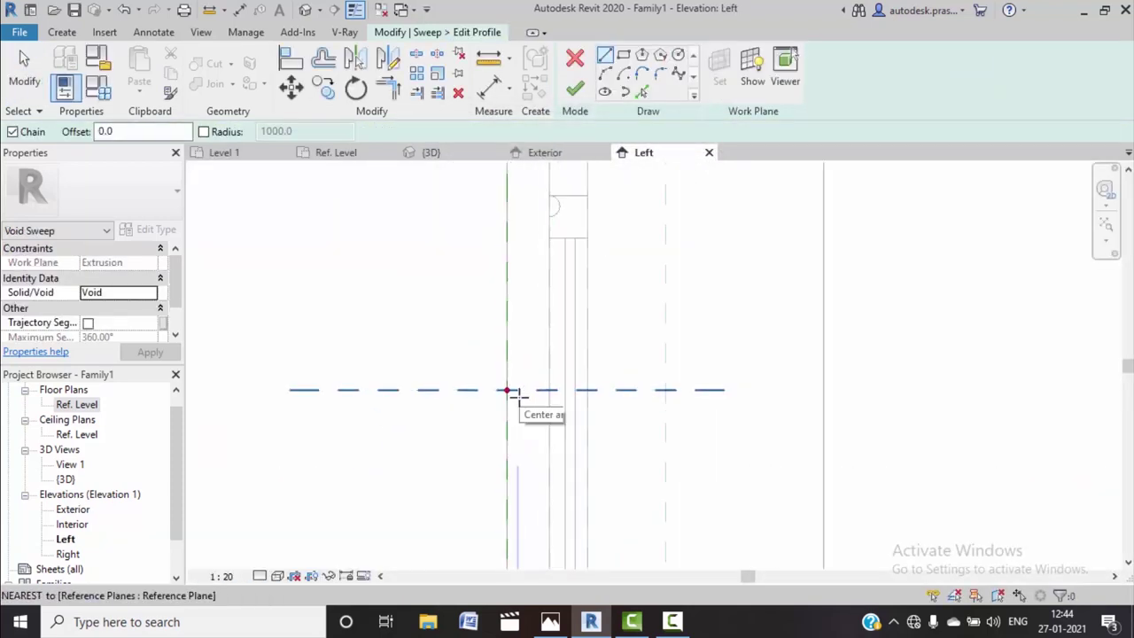
scroll(514, 396, up, 1)
scroll(517, 392, down, 2)
scroll(531, 407, down, 2)
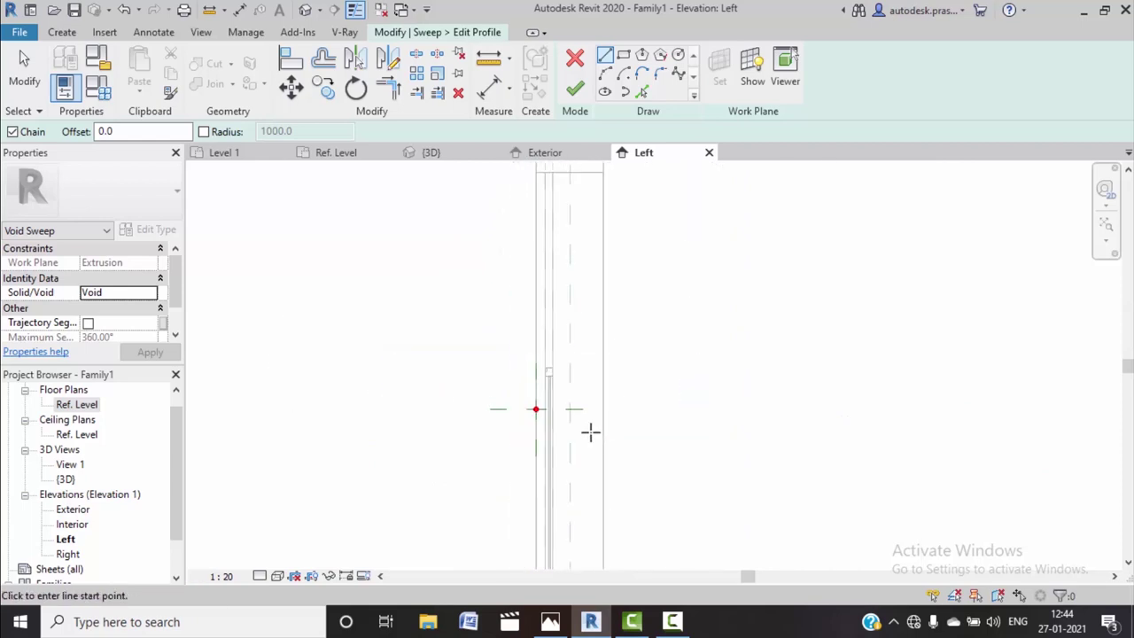
scroll(610, 437, down, 1)
scroll(608, 437, up, 1)
scroll(530, 405, down, 1)
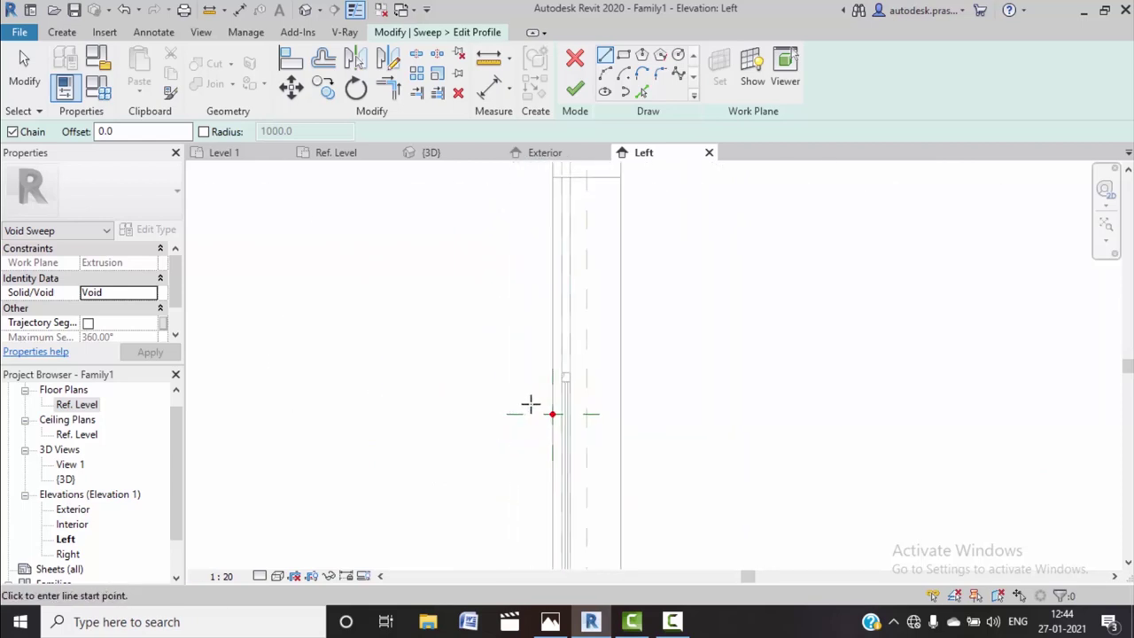
scroll(567, 412, up, 1)
scroll(589, 418, up, 1)
scroll(600, 425, up, 1)
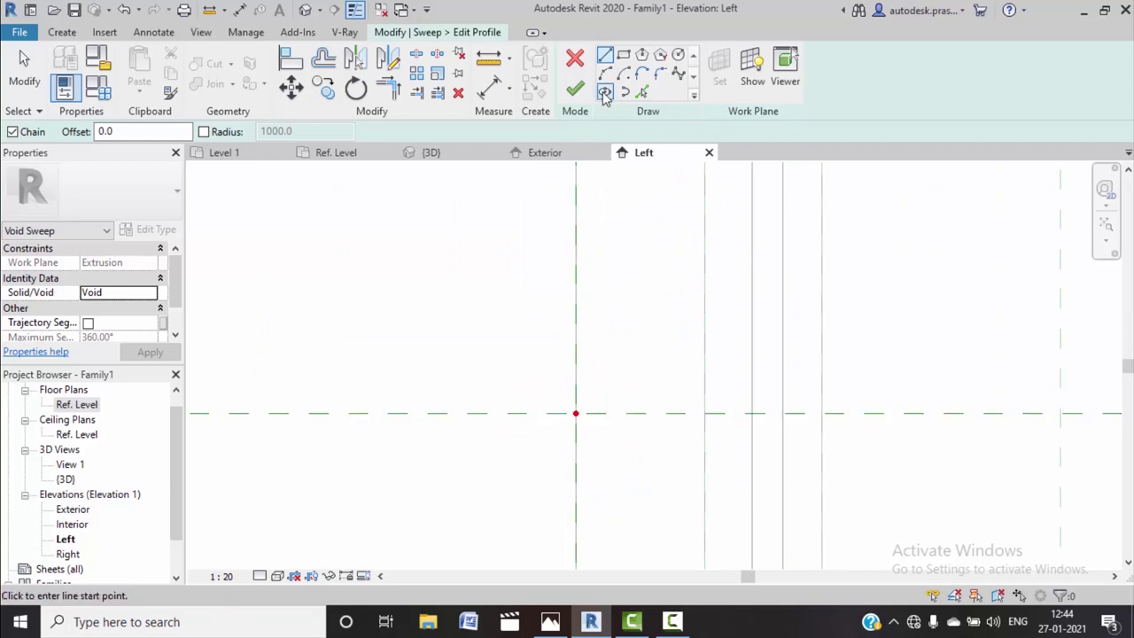
Draw a 5.0 line and closing arc at the intersection, then finish the profile
click(576, 413)
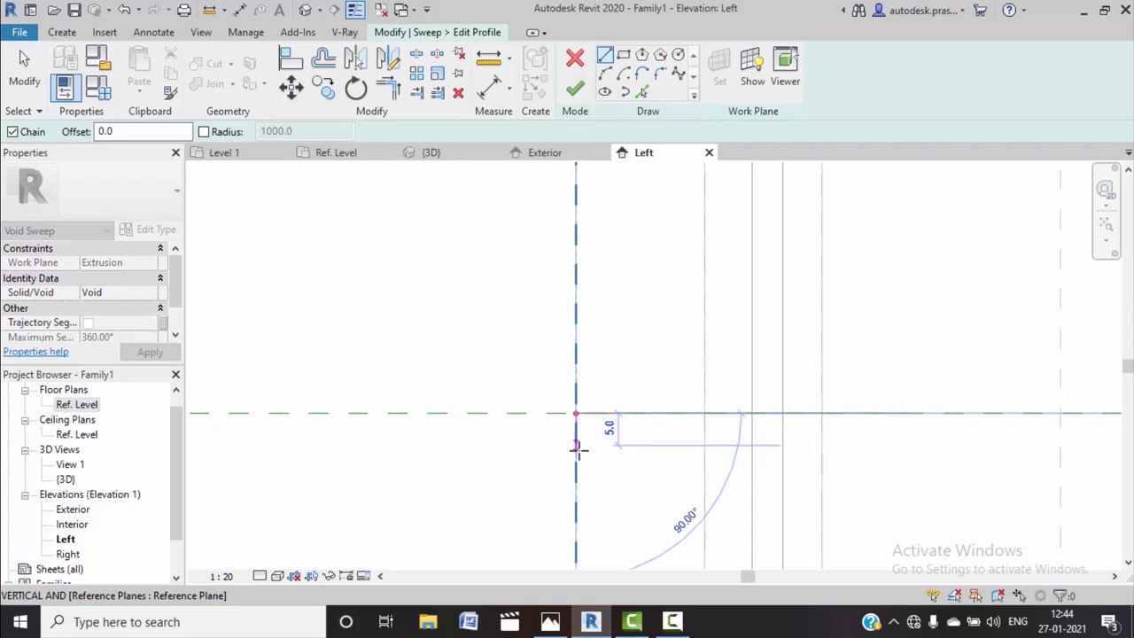
click(577, 446)
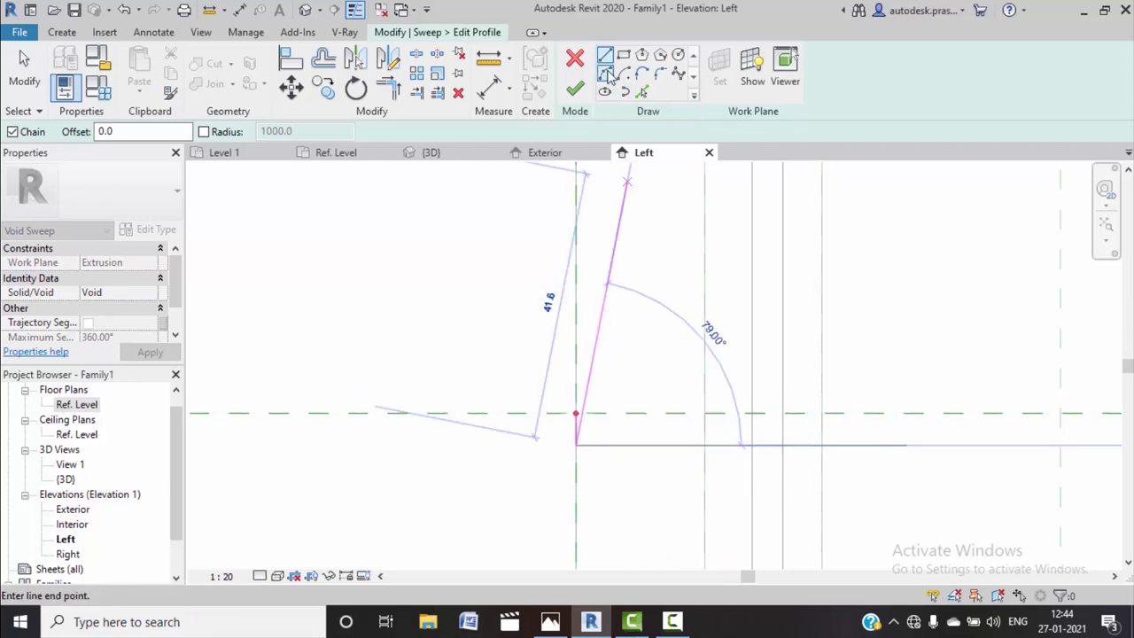
click(576, 414)
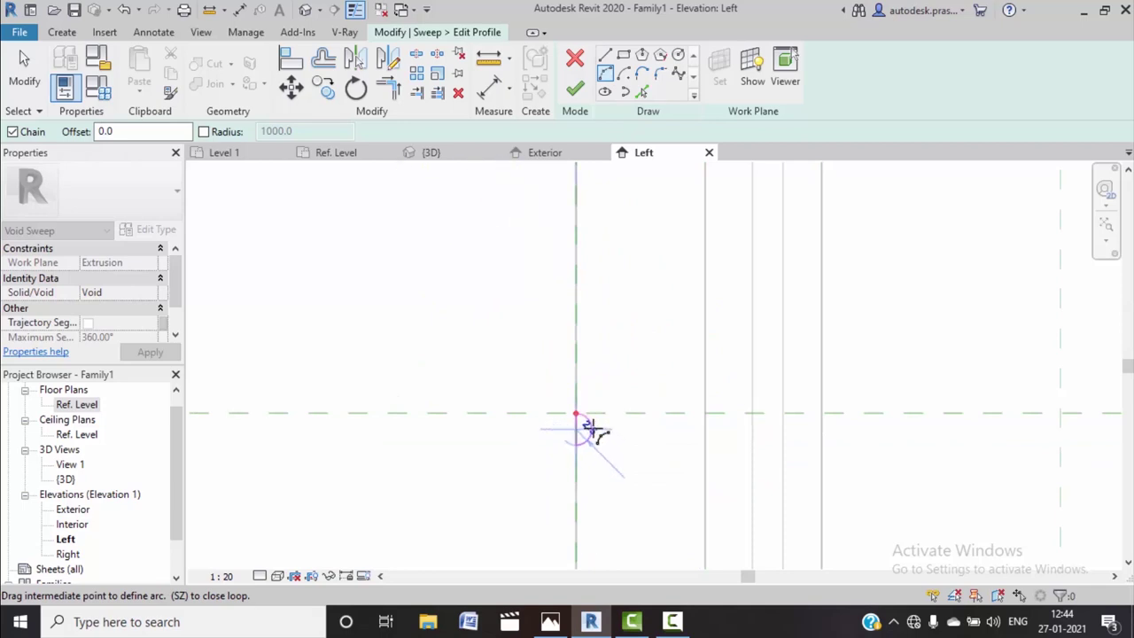
scroll(637, 443, down, 1)
click(660, 448)
scroll(669, 483, down, 3)
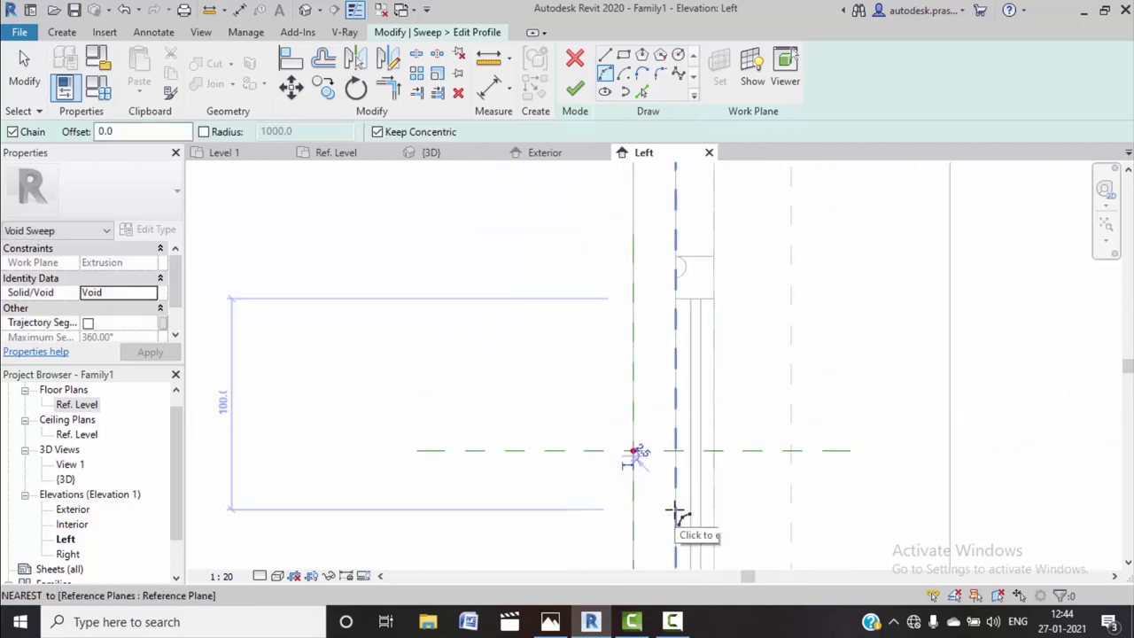
scroll(699, 479, down, 1)
scroll(691, 443, down, 2)
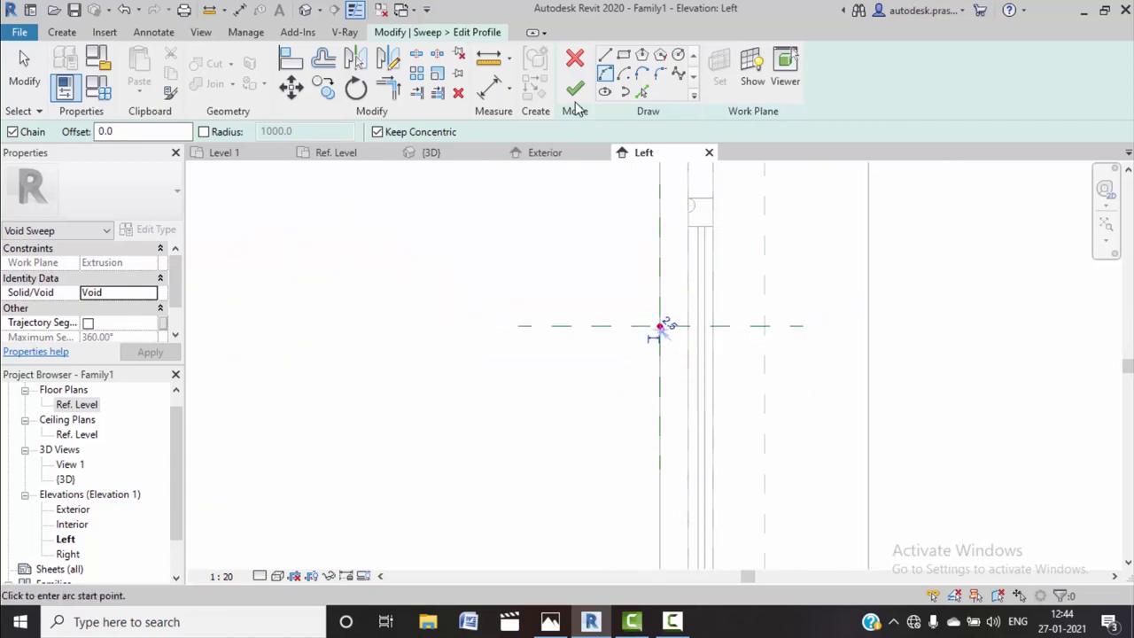
click(575, 90)
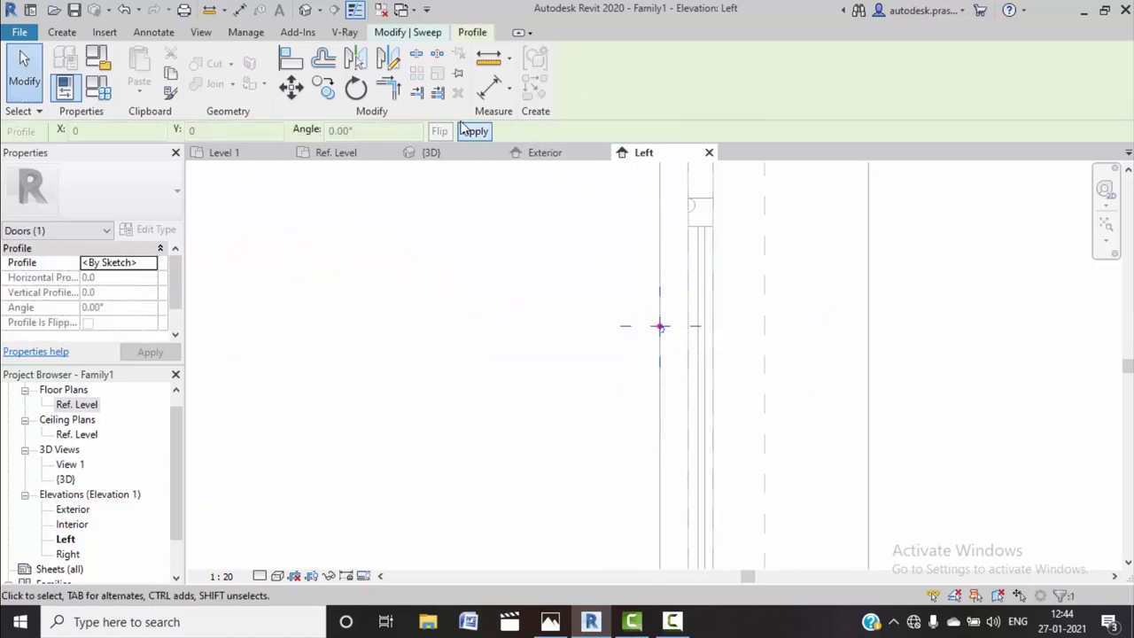
In the Exterior elevation, finish the void sweep groove across the curved panel
click(540, 152)
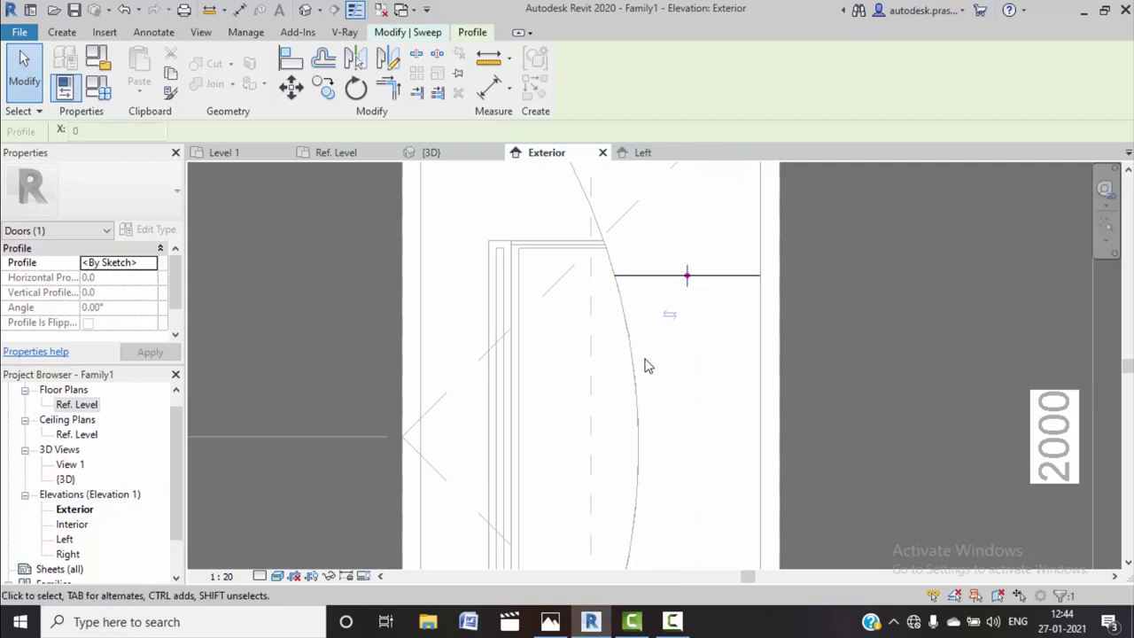
scroll(656, 359, down, 1)
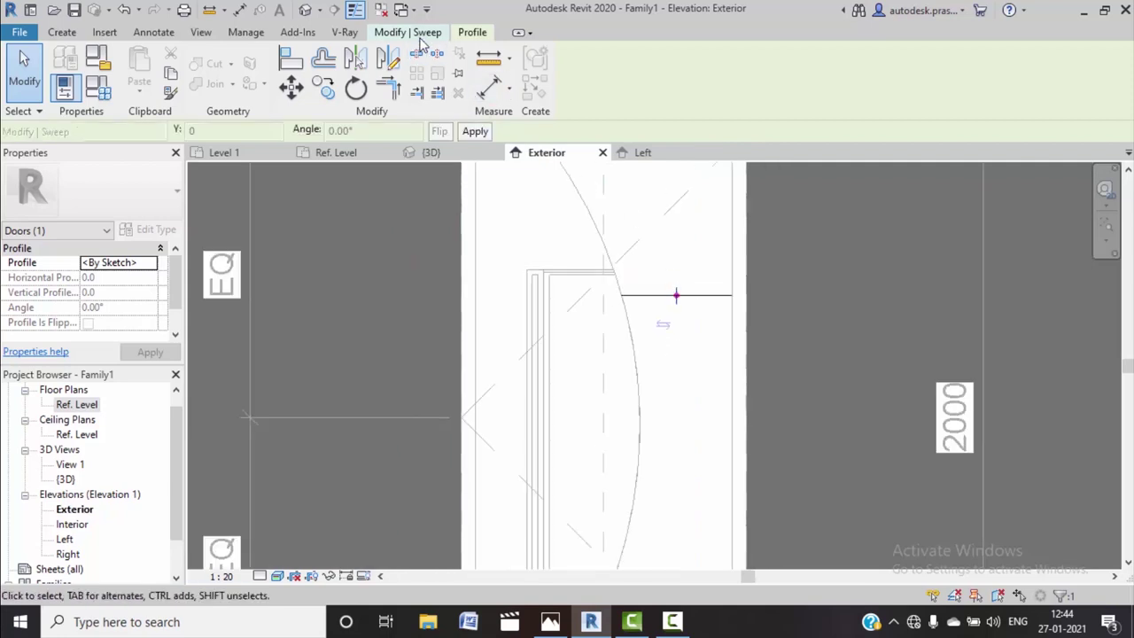
click(422, 35)
click(586, 91)
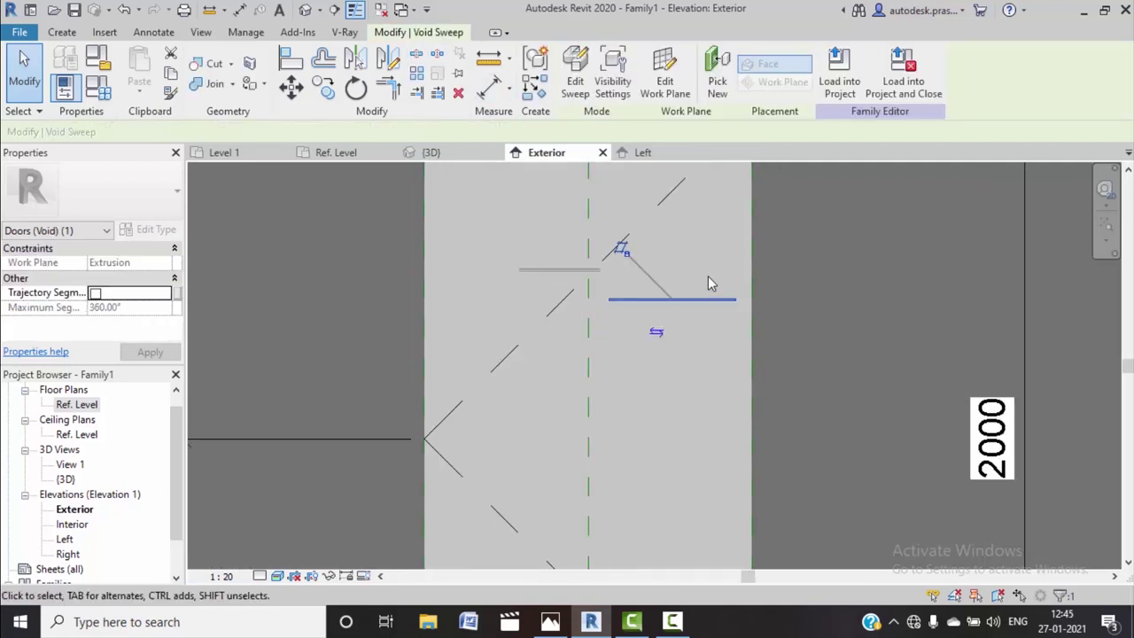
scroll(709, 282, up, 2)
scroll(780, 337, up, 1)
scroll(895, 386, down, 2)
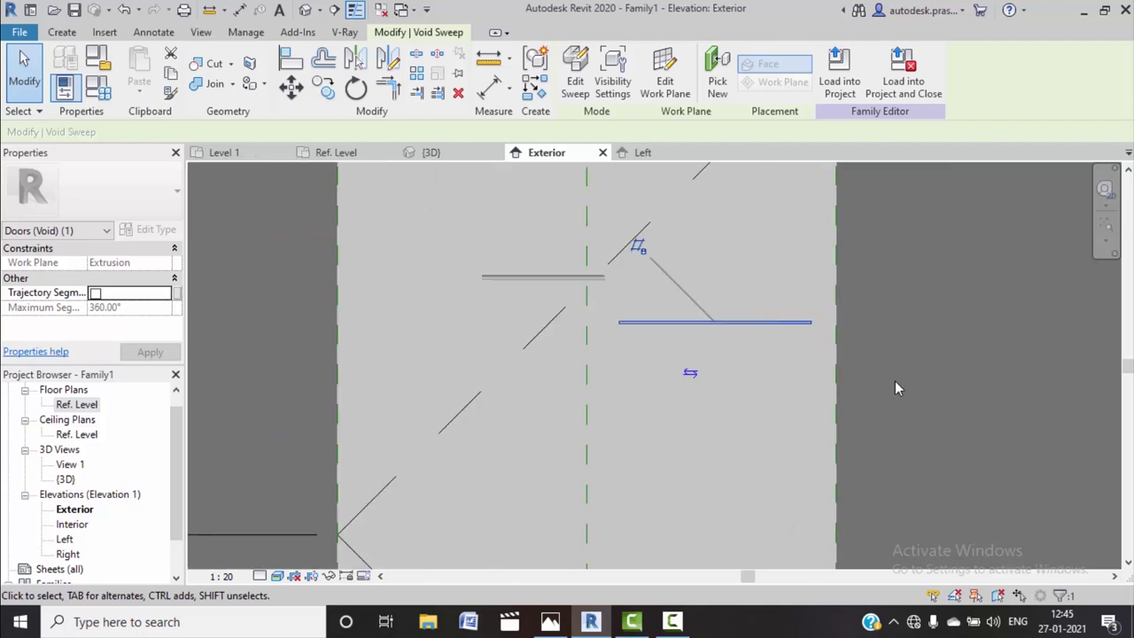
scroll(912, 425, down, 1)
mouse_move(938, 473)
middle_down()
mouse_move(886, 410)
mouse_move(837, 310)
middle_up()
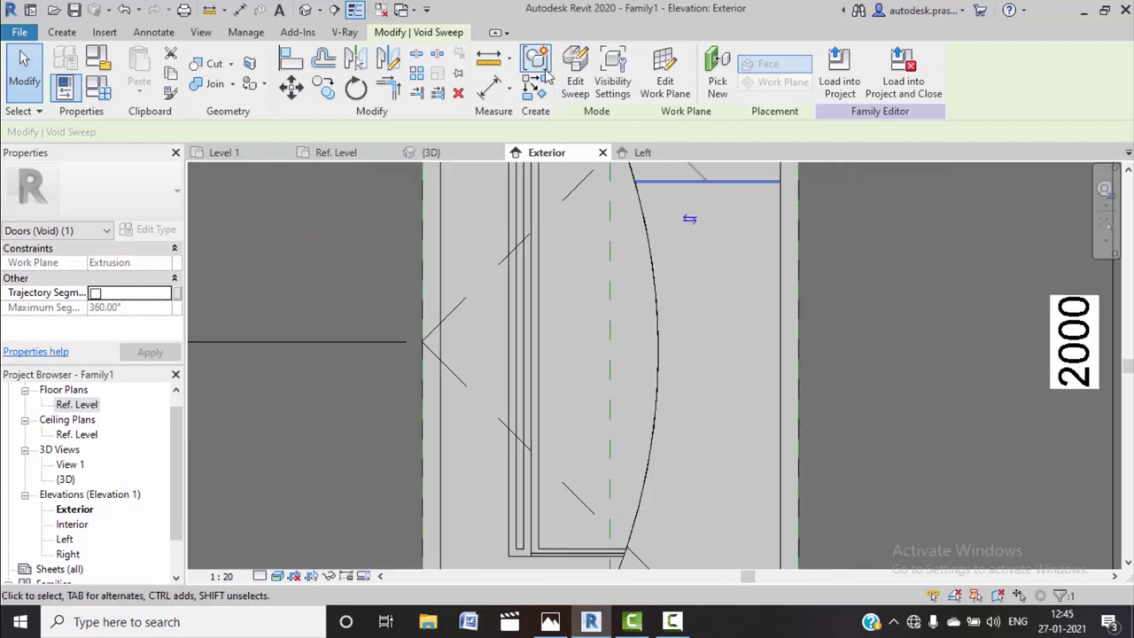
Copy the groove 180 lower, cancel a second copy, and reselect the groove void sweep
click(323, 86)
scroll(635, 183, up, 3)
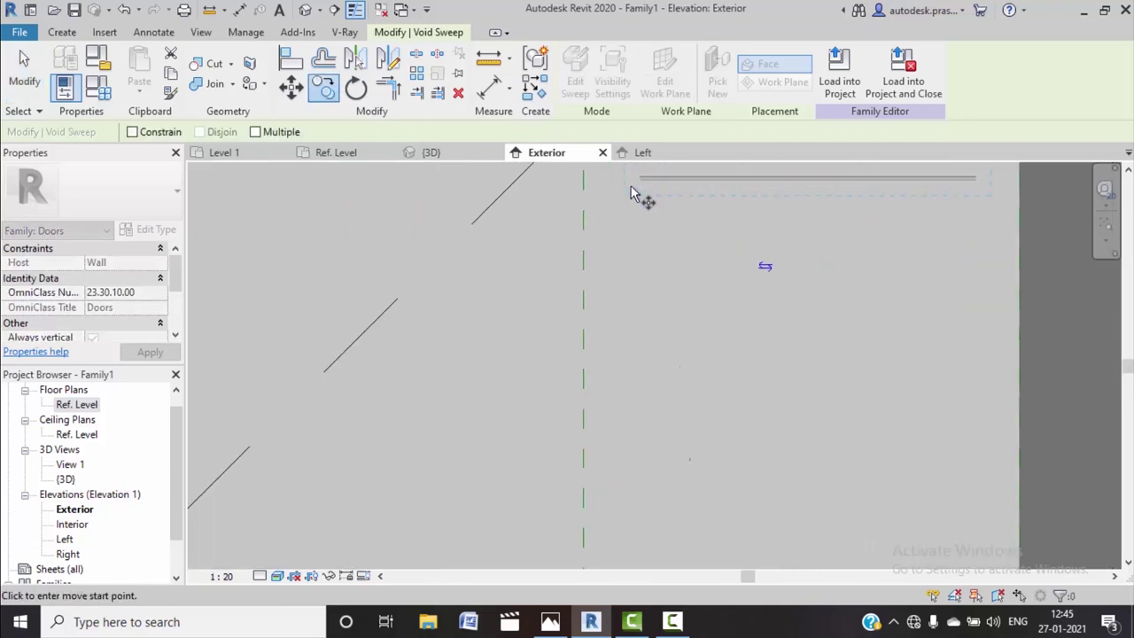
click(639, 184)
scroll(671, 430, down, 2)
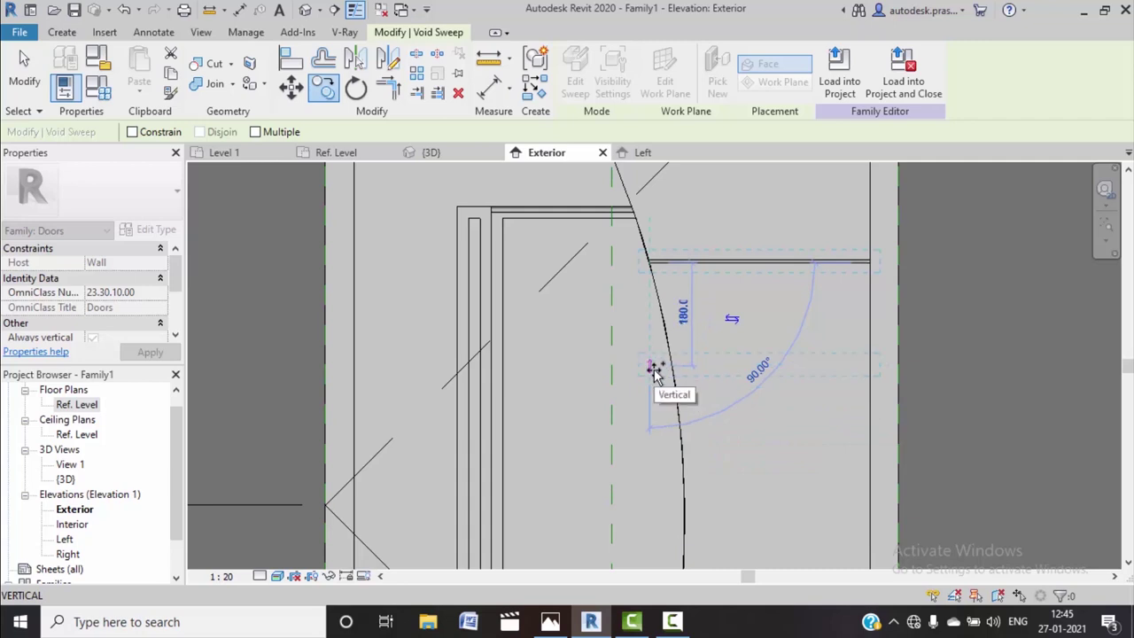
click(658, 443)
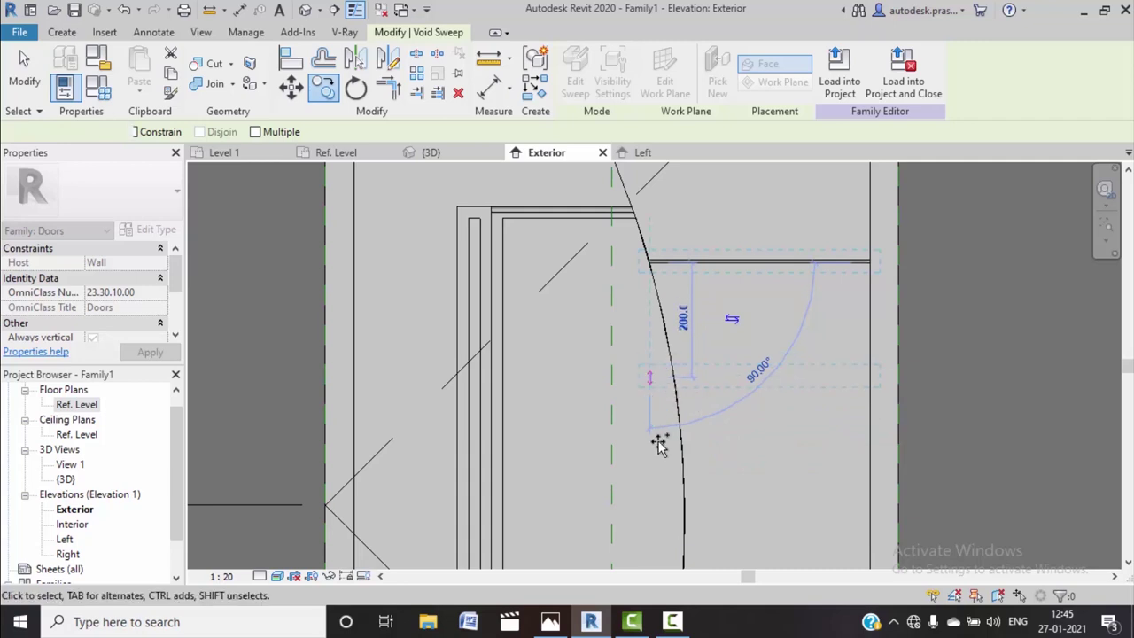
click(333, 98)
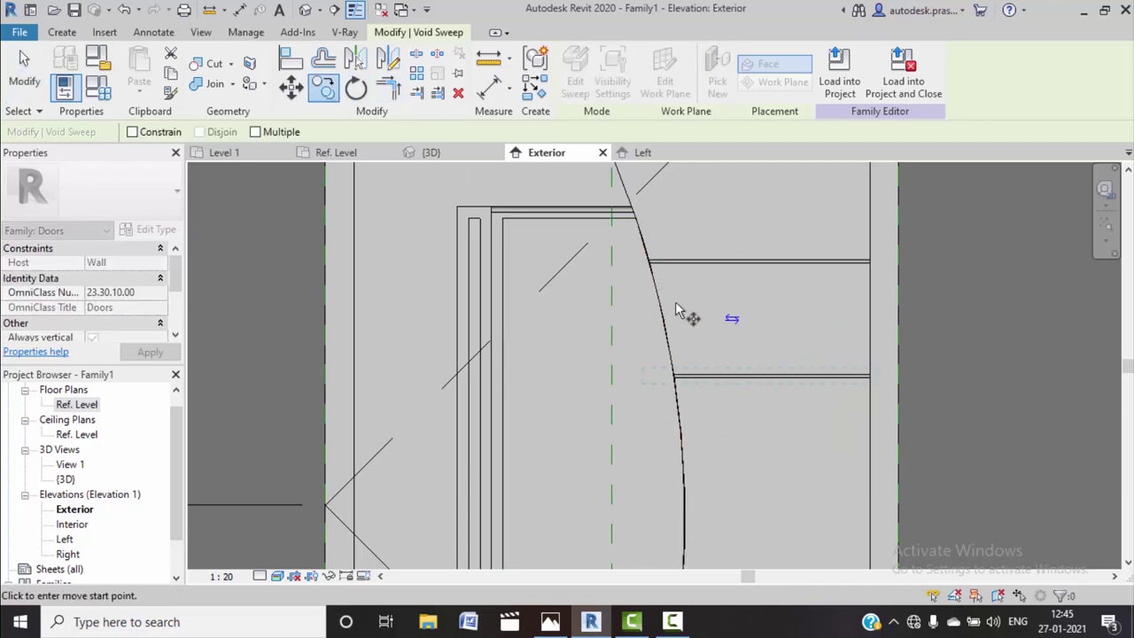
click(673, 379)
key(Escape)
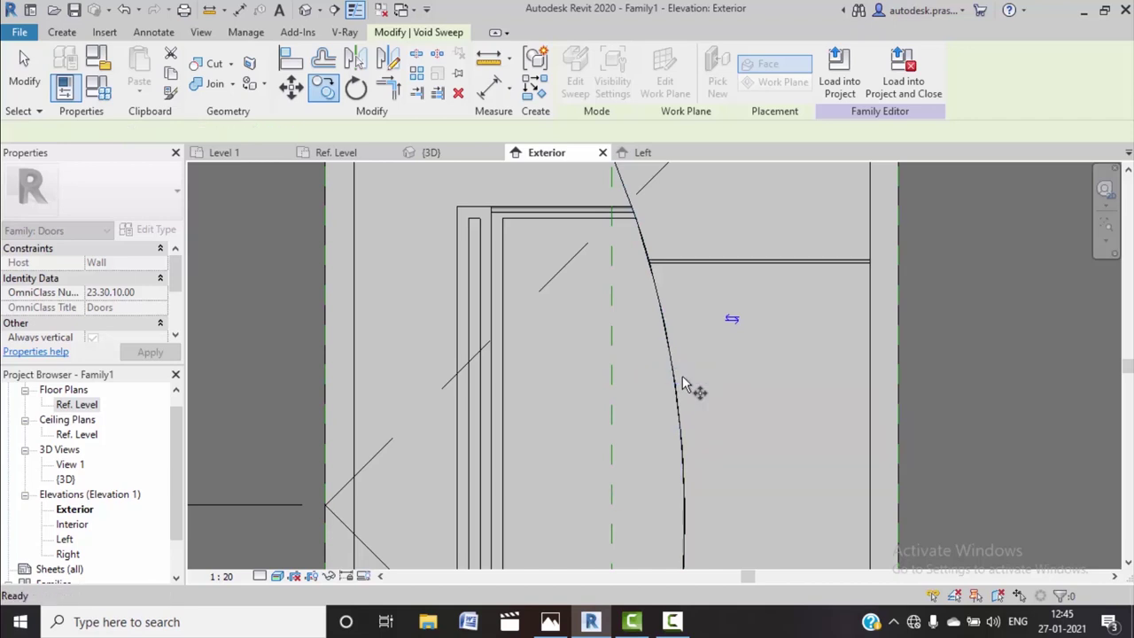
key(Escape)
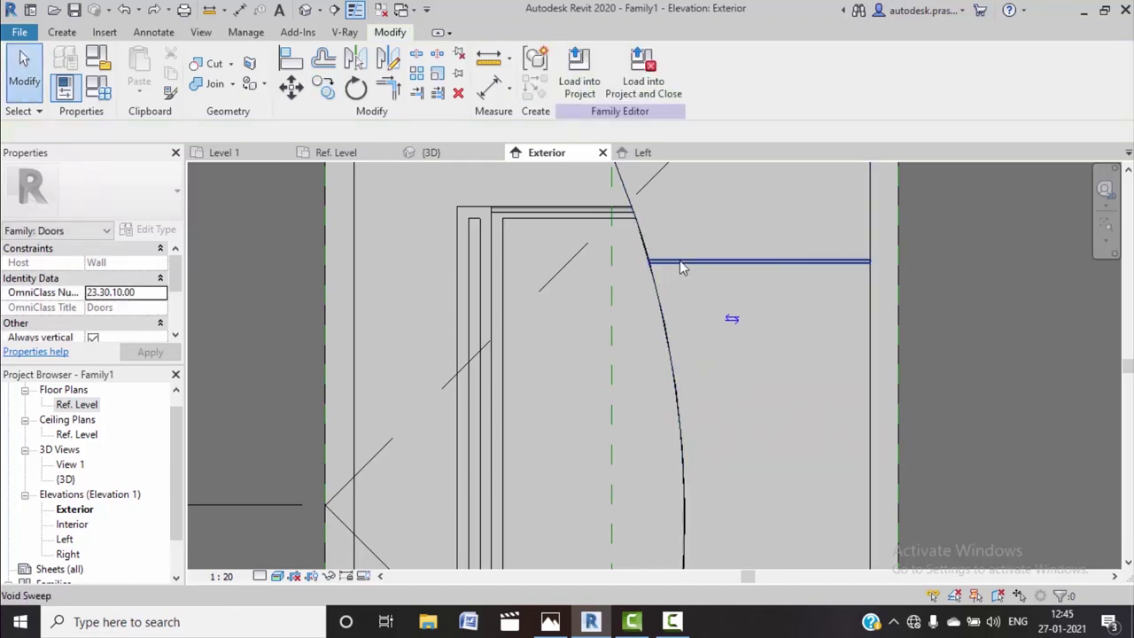
click(680, 262)
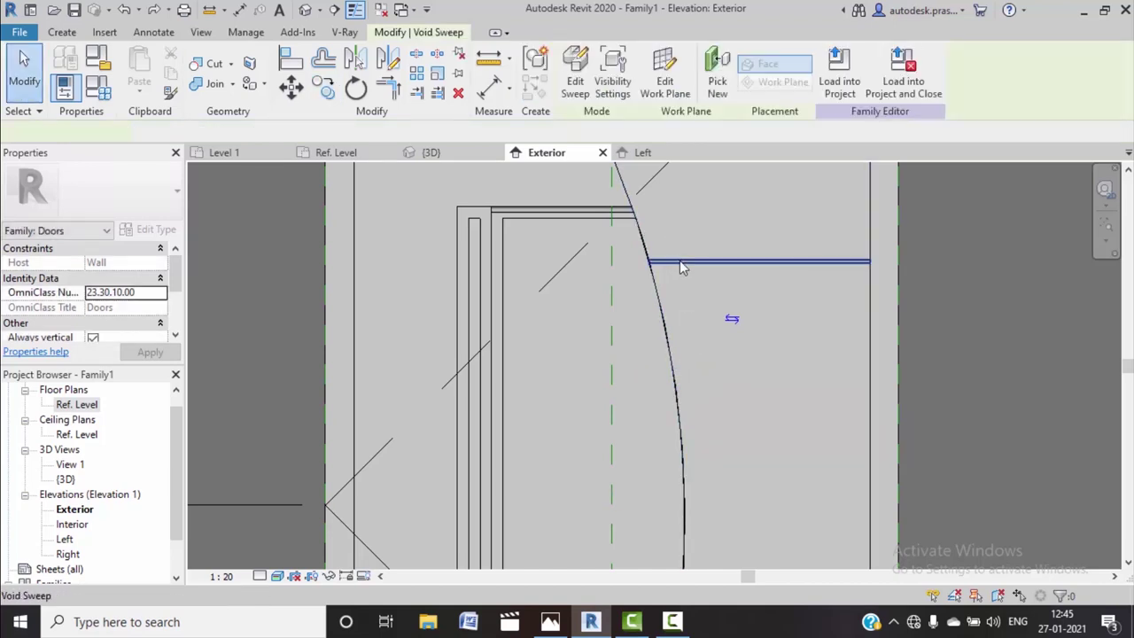
Multi-copy the groove void sweep from its endpoint and place another copy lower on the panel
click(328, 92)
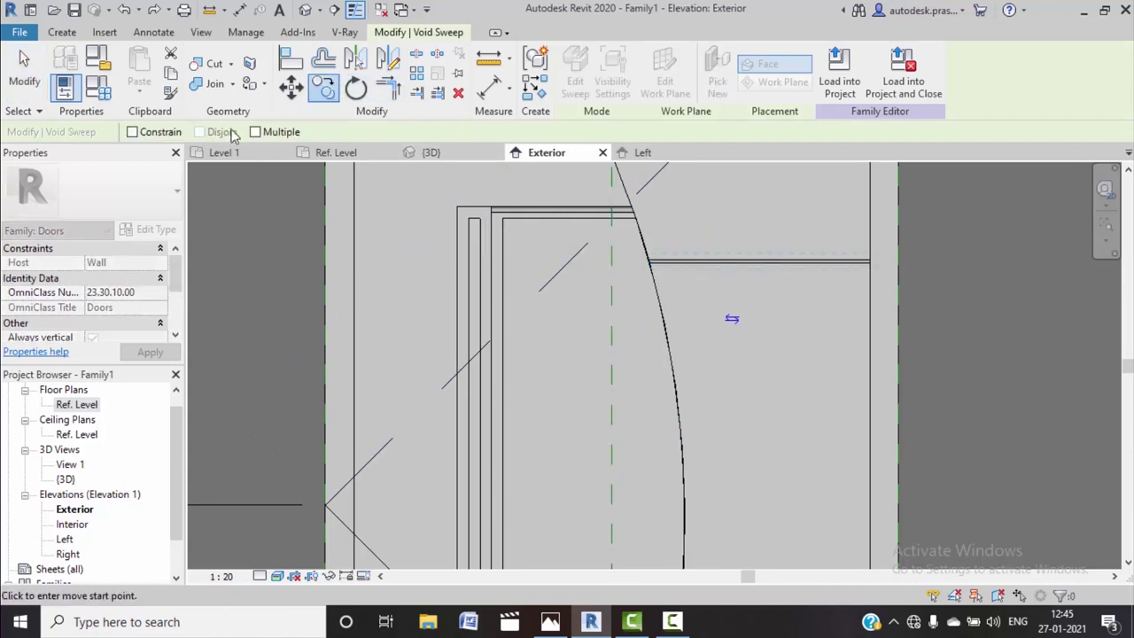
click(256, 132)
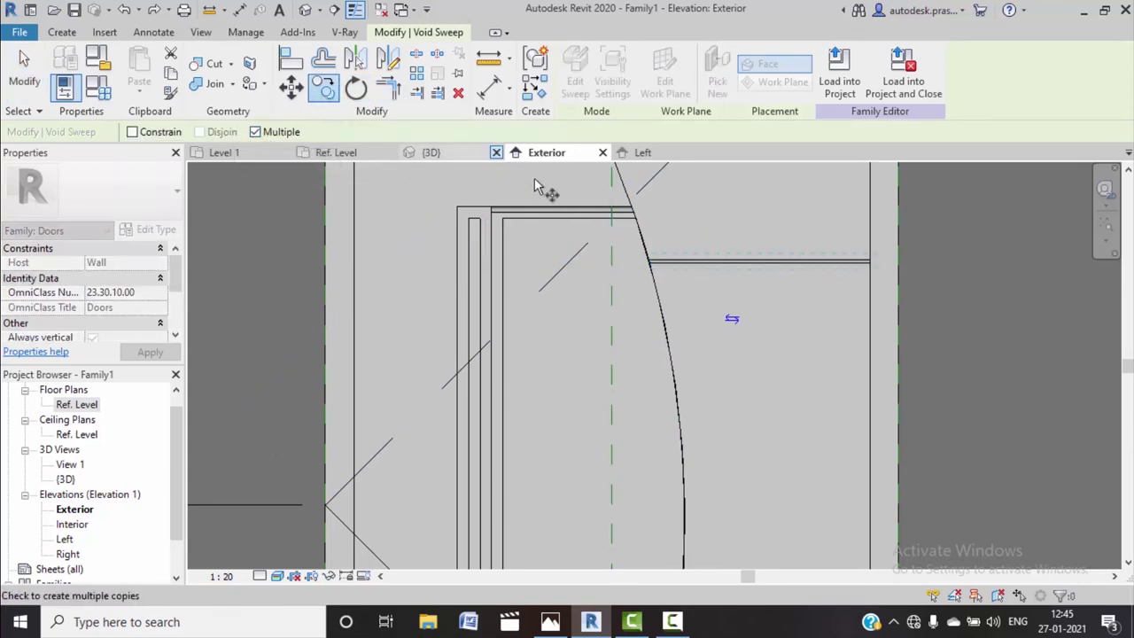
click(649, 264)
click(872, 264)
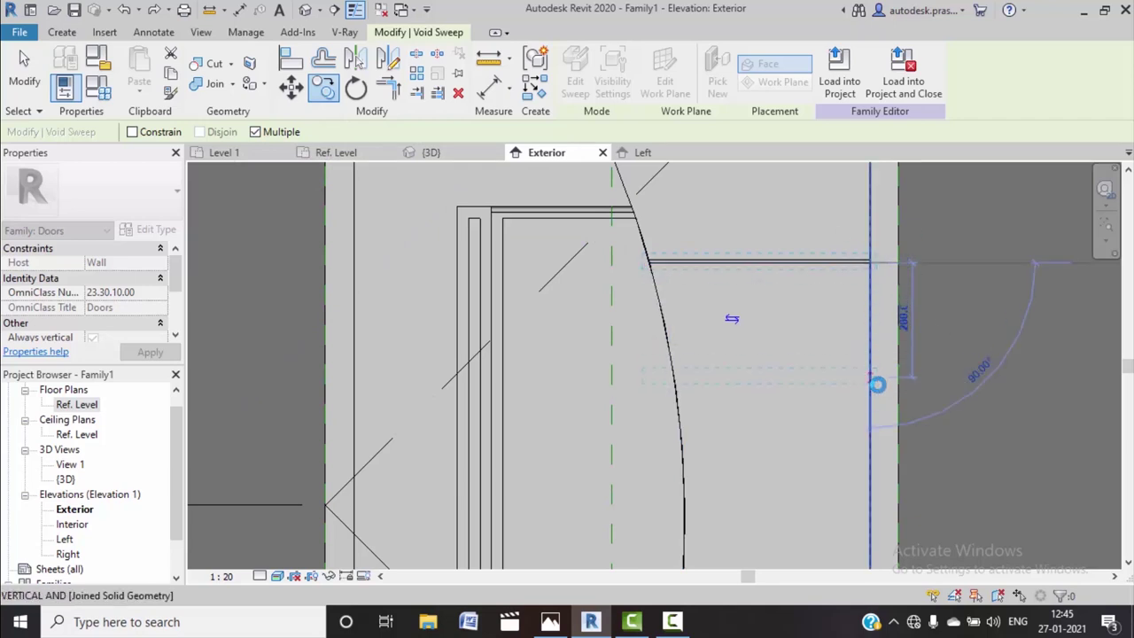
mouse_move(892, 422)
middle_down()
mouse_move(873, 238)
mouse_move(860, 293)
middle_up()
scroll(873, 238, down, 2)
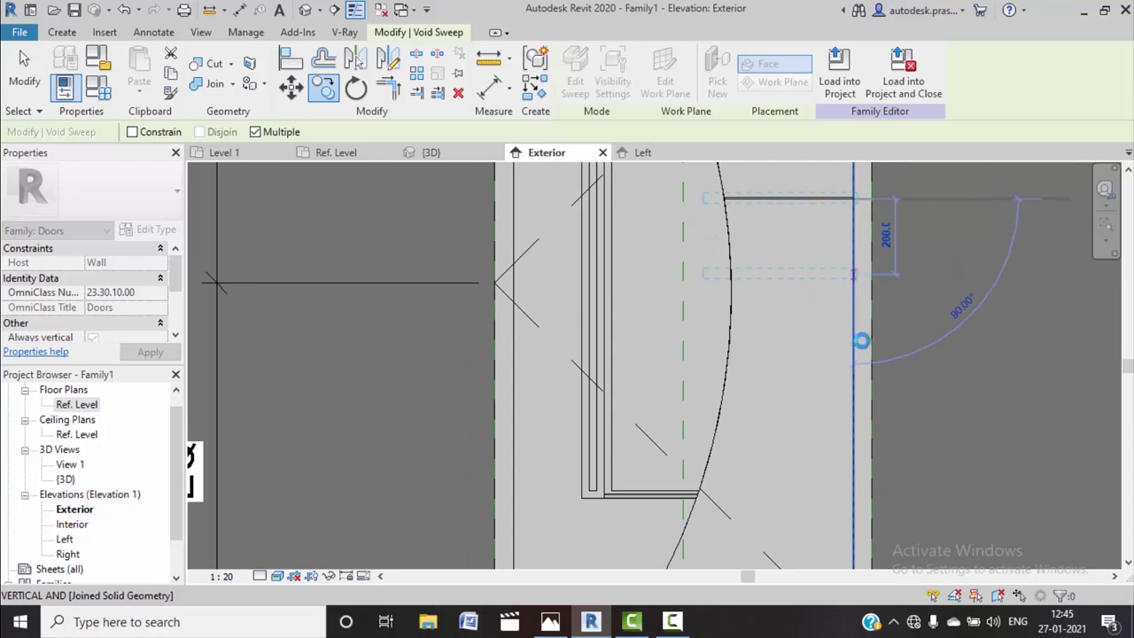
click(859, 350)
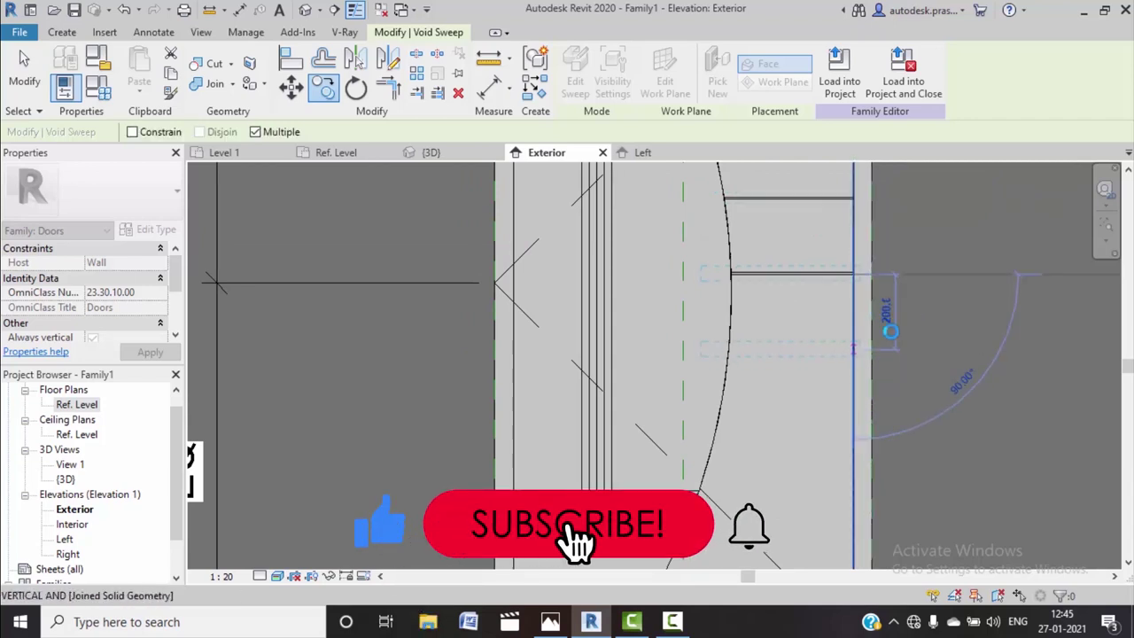
Cancel the Copy command and exit the groove sweep mode
scroll(890, 332, down, 2)
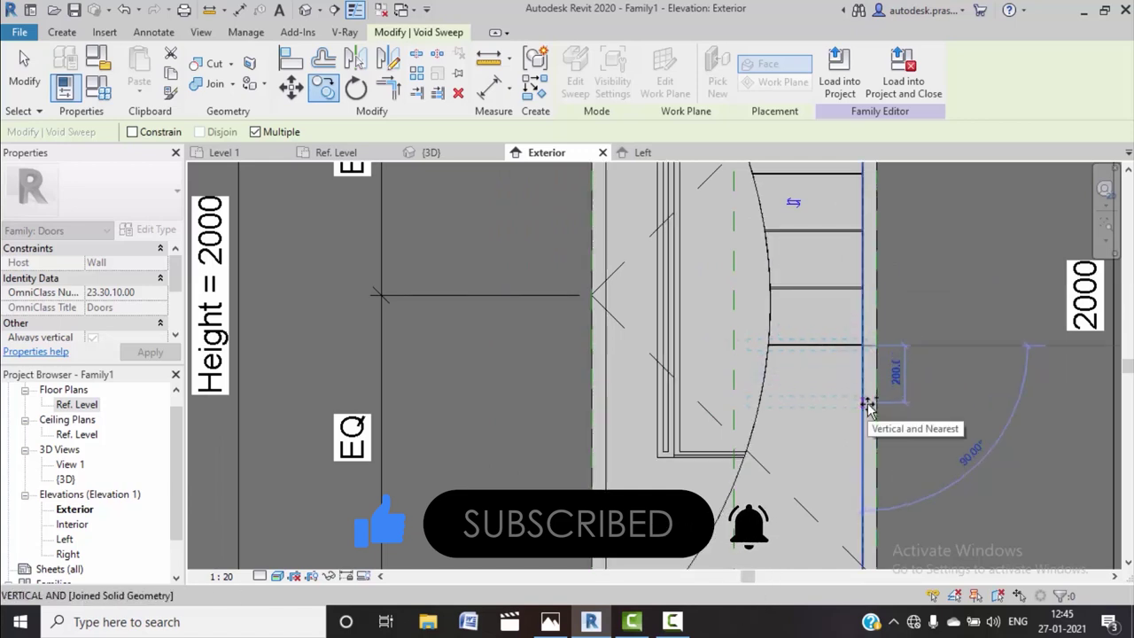
scroll(952, 321, down, 2)
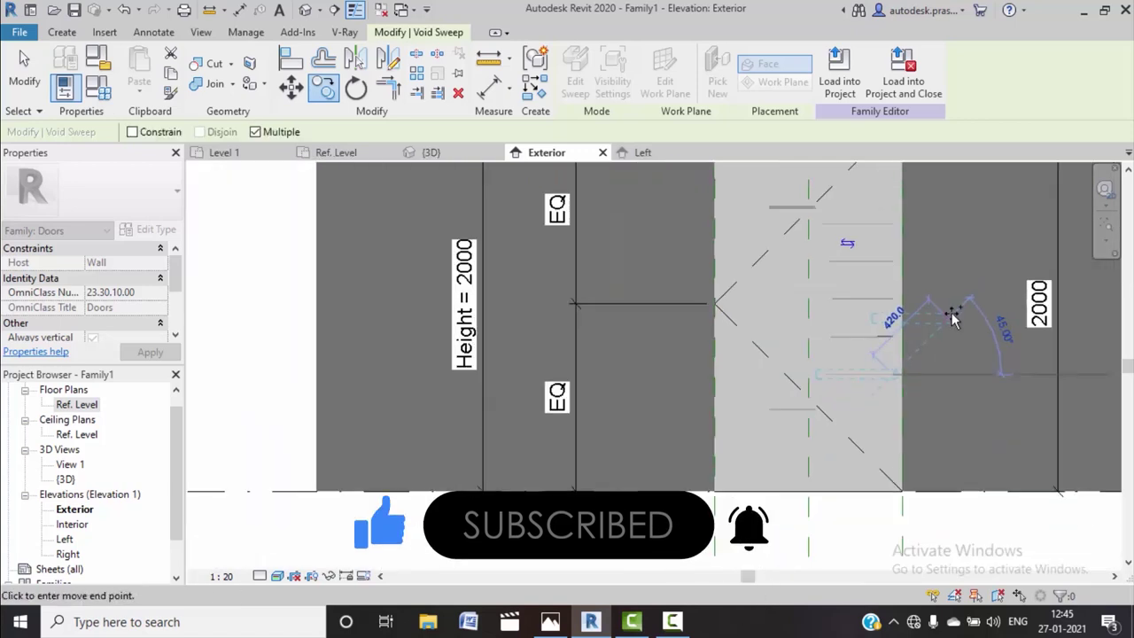
scroll(815, 342, down, 1)
right_click(872, 221)
click(890, 227)
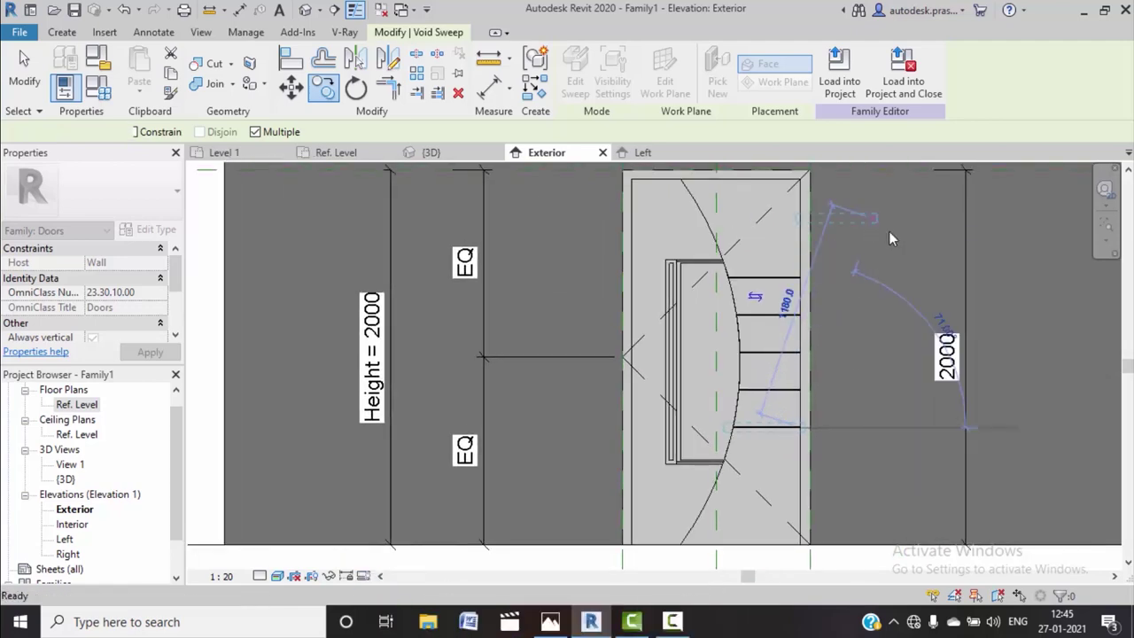
right_click(889, 231)
click(899, 241)
scroll(891, 284, down, 1)
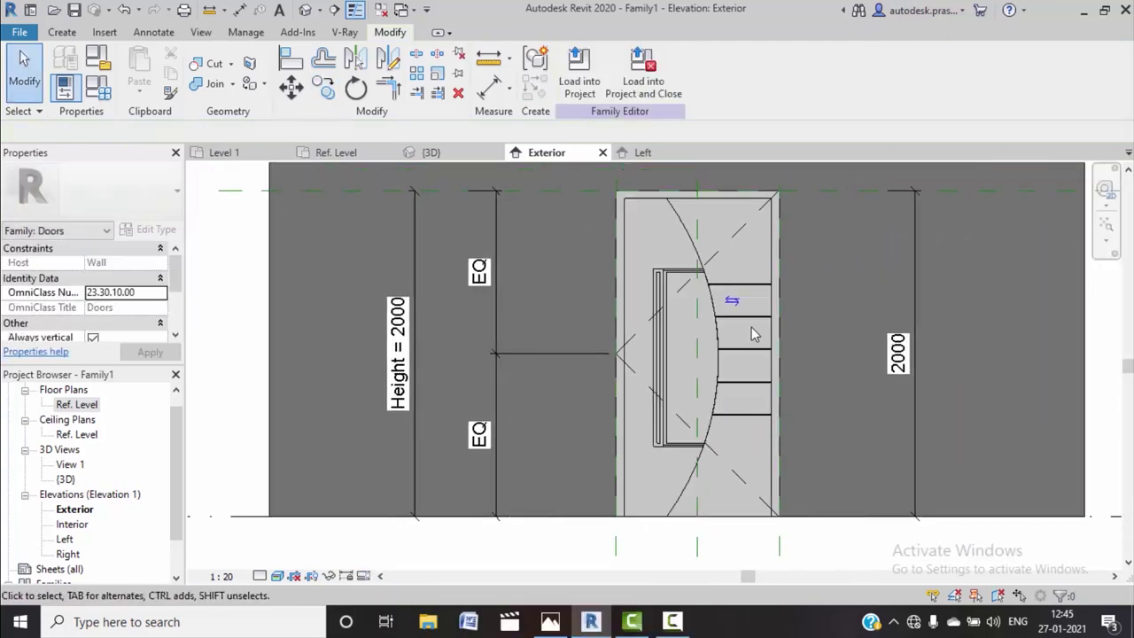
scroll(935, 326, up, 2)
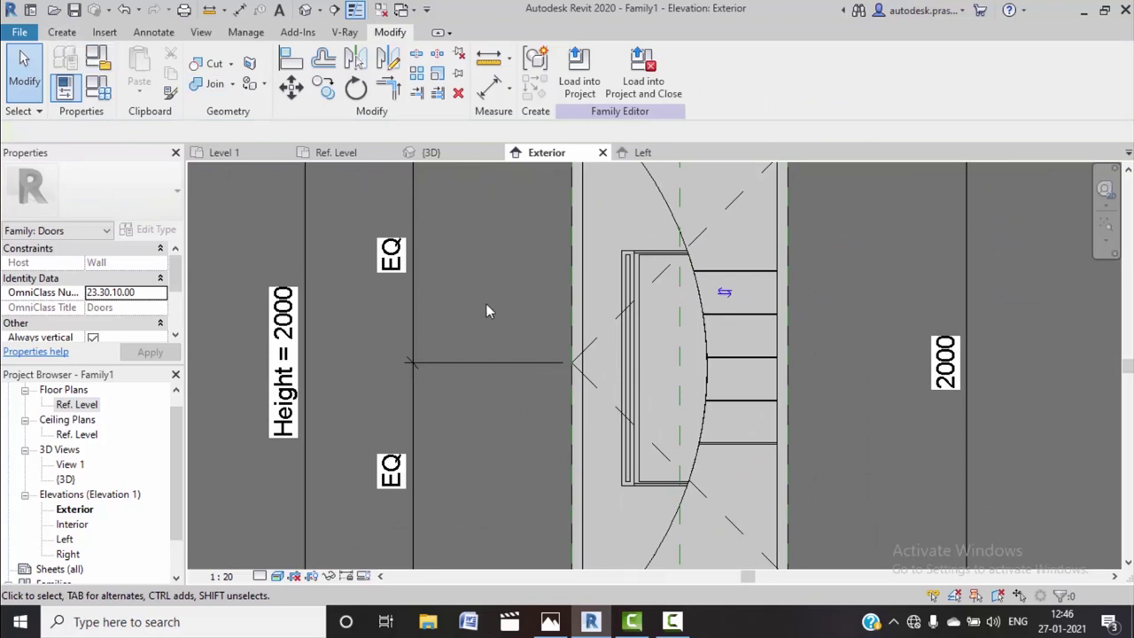
Switch to the {3D} view and orbit the door to an angled view
click(451, 154)
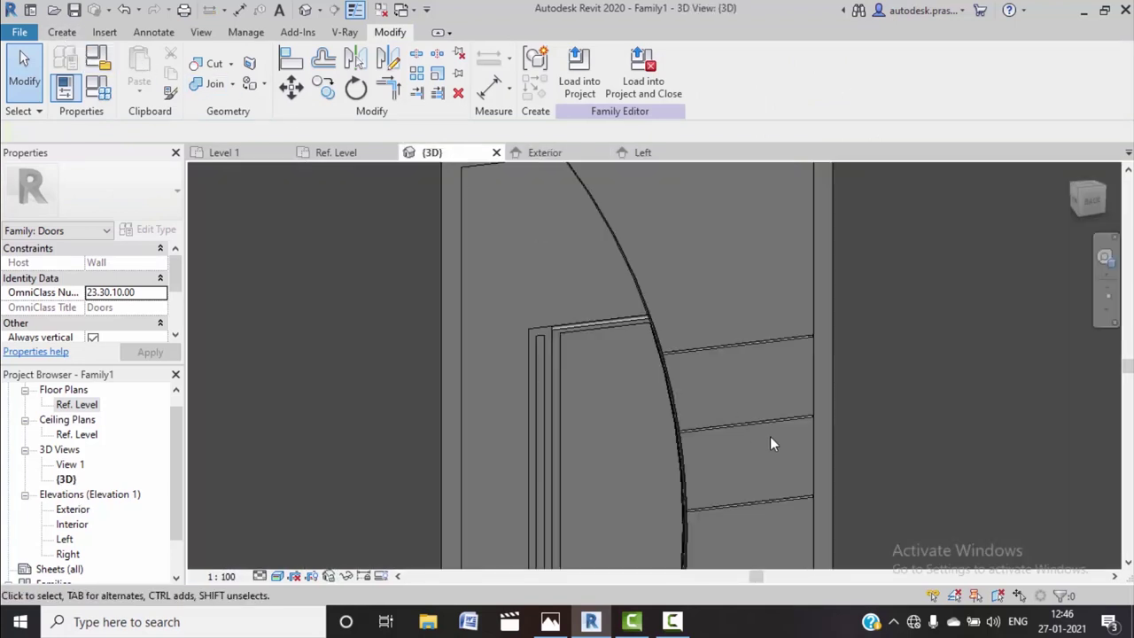
scroll(770, 436, down, 1)
shift+middle_drag(890, 458, 612, 220)
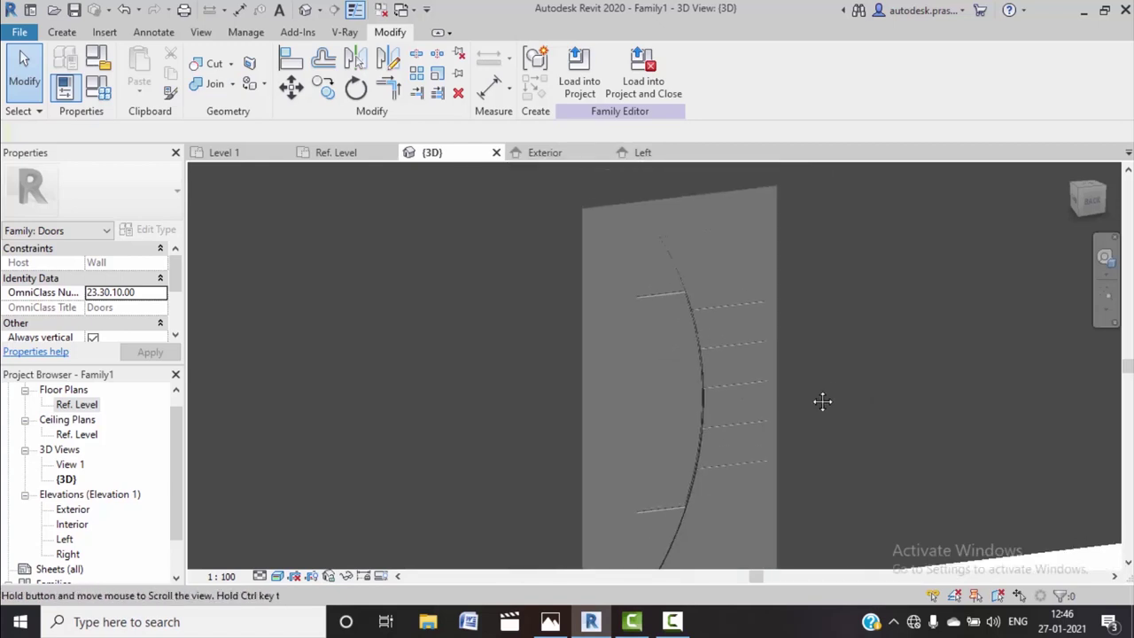
Link the door frame sweep's material to a new parameter named 'frame mat'
click(611, 232)
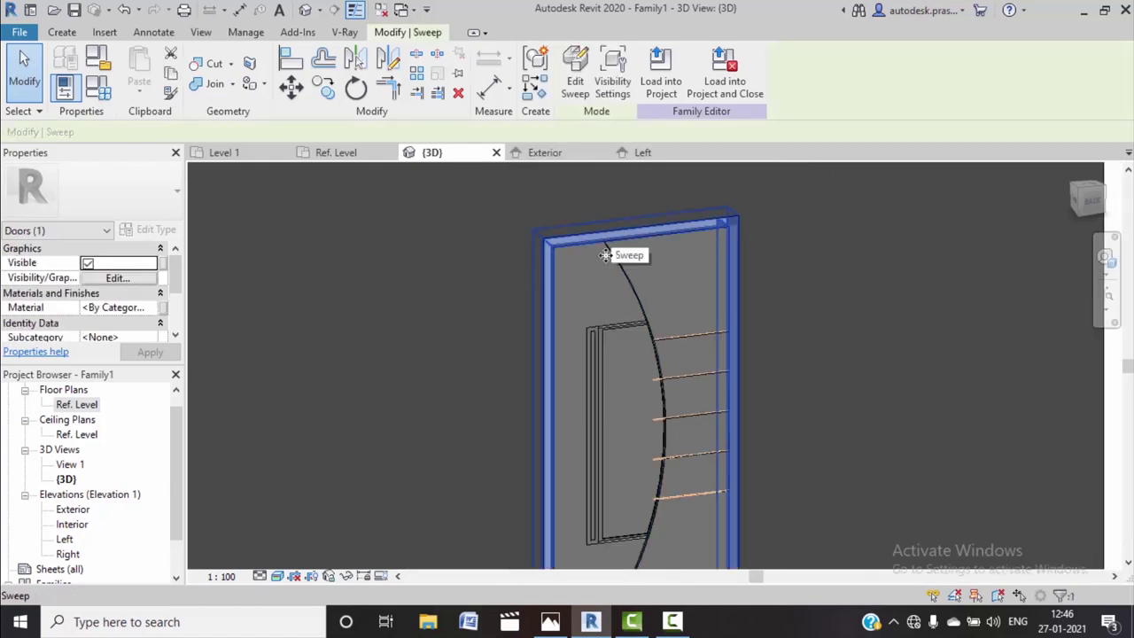
scroll(133, 333, down, 2)
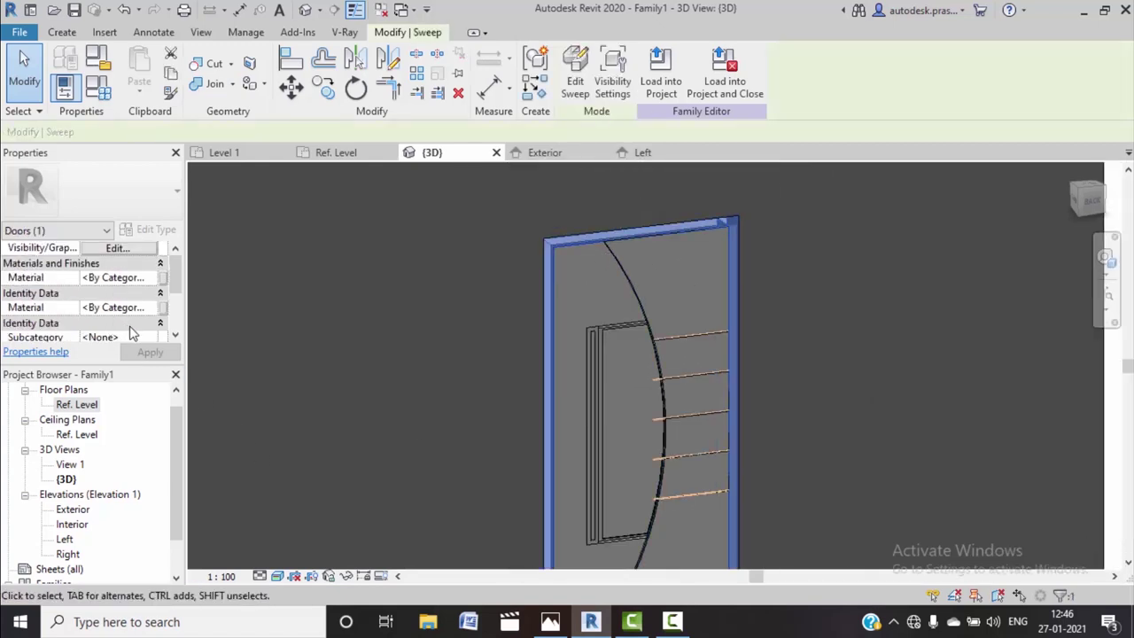
click(164, 278)
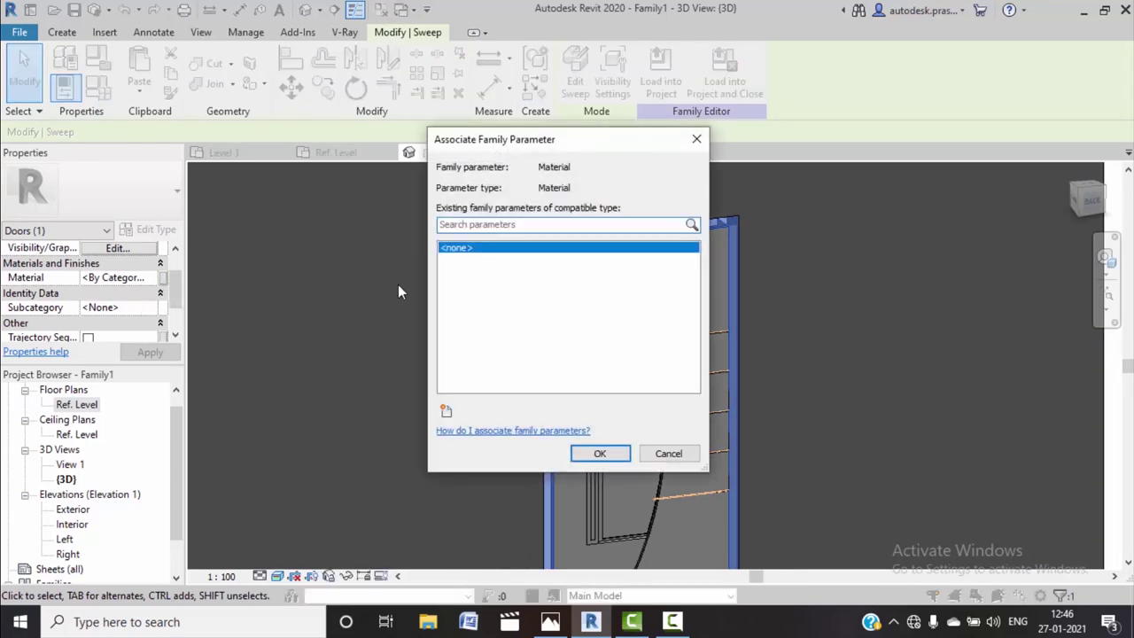
click(448, 409)
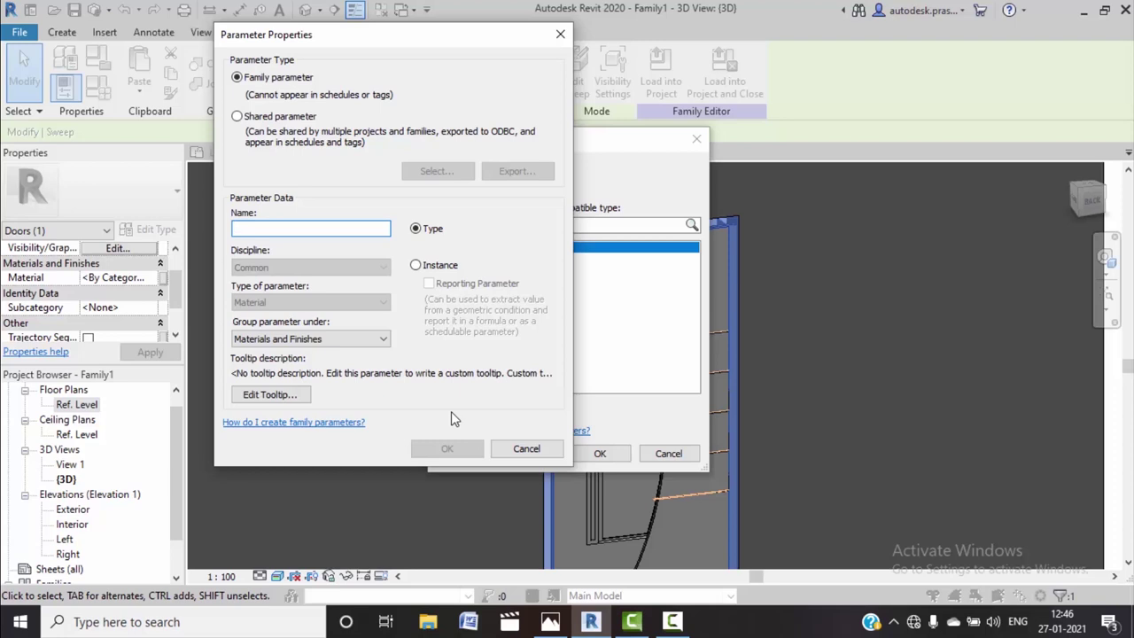
text(frame mat)
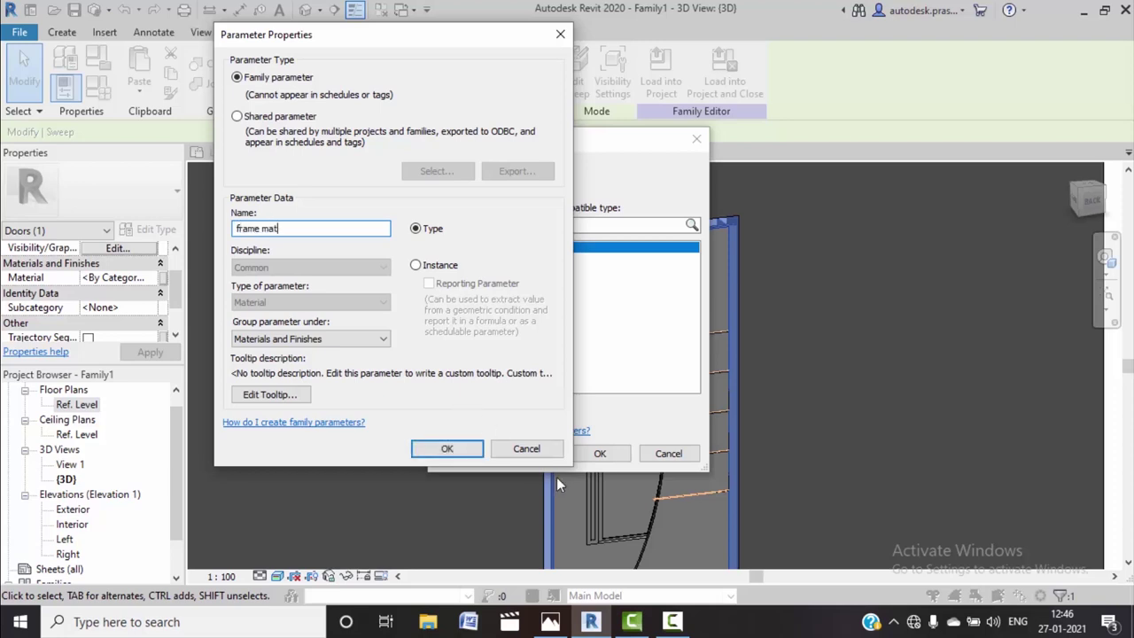
click(447, 449)
click(599, 454)
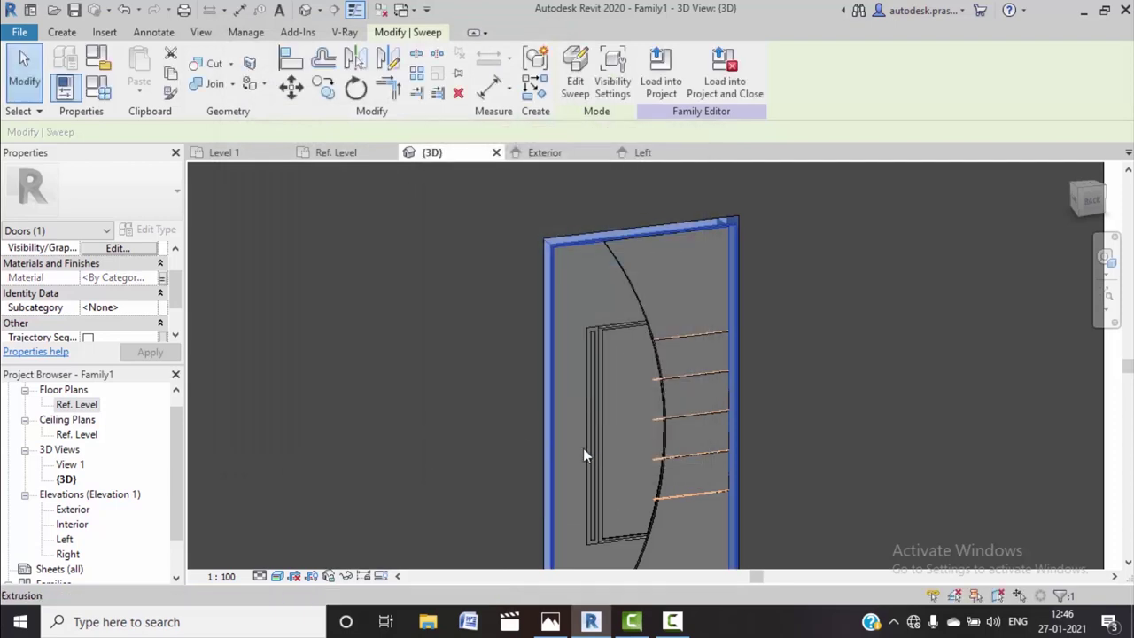
click(483, 423)
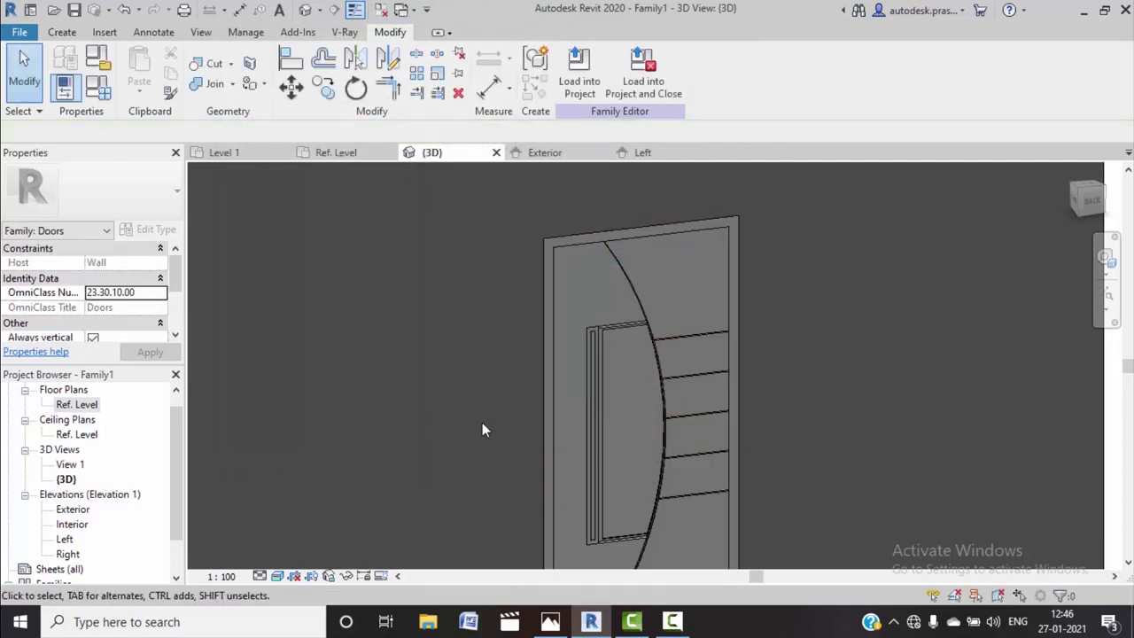
Link the curved design panel extrusion's material to a new 'design mat' parameter
click(631, 283)
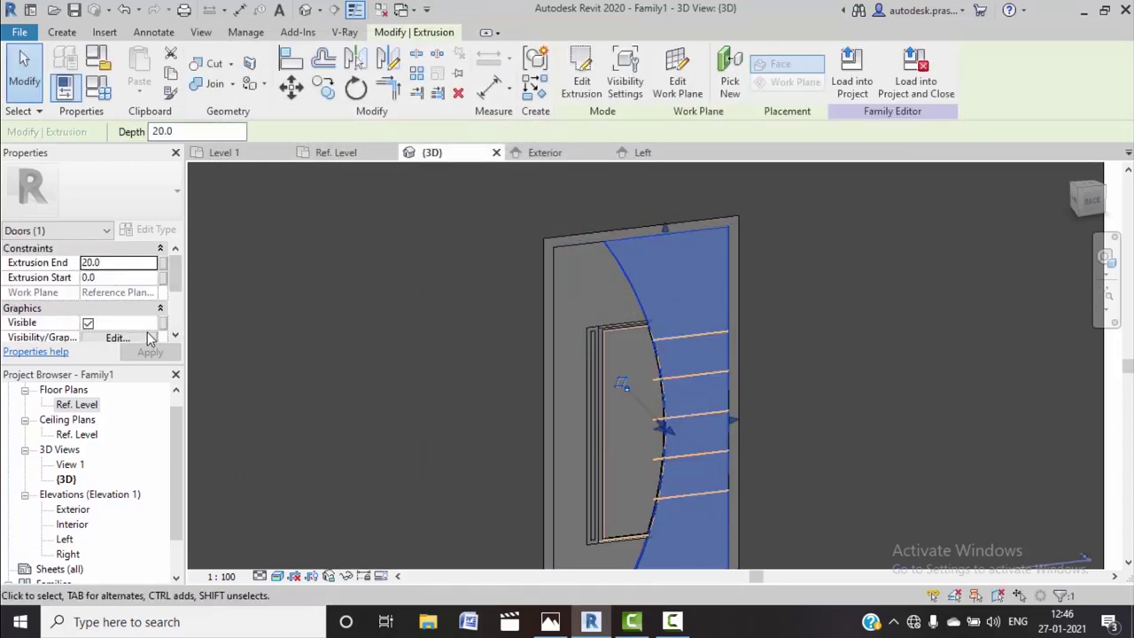
scroll(152, 342, down, 1)
click(164, 337)
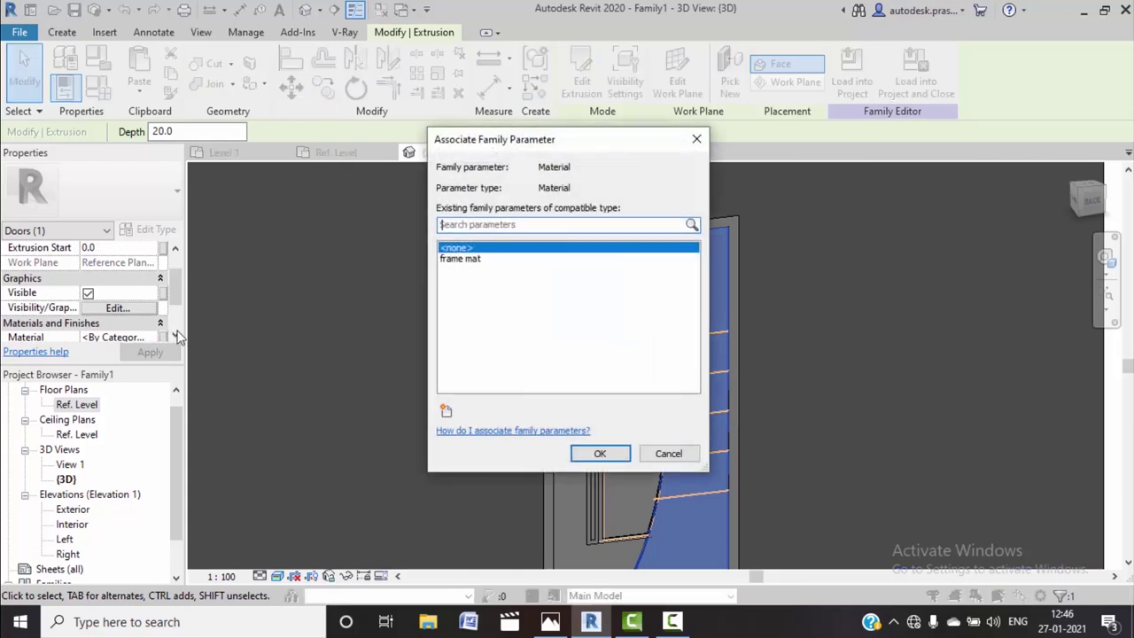
click(445, 410)
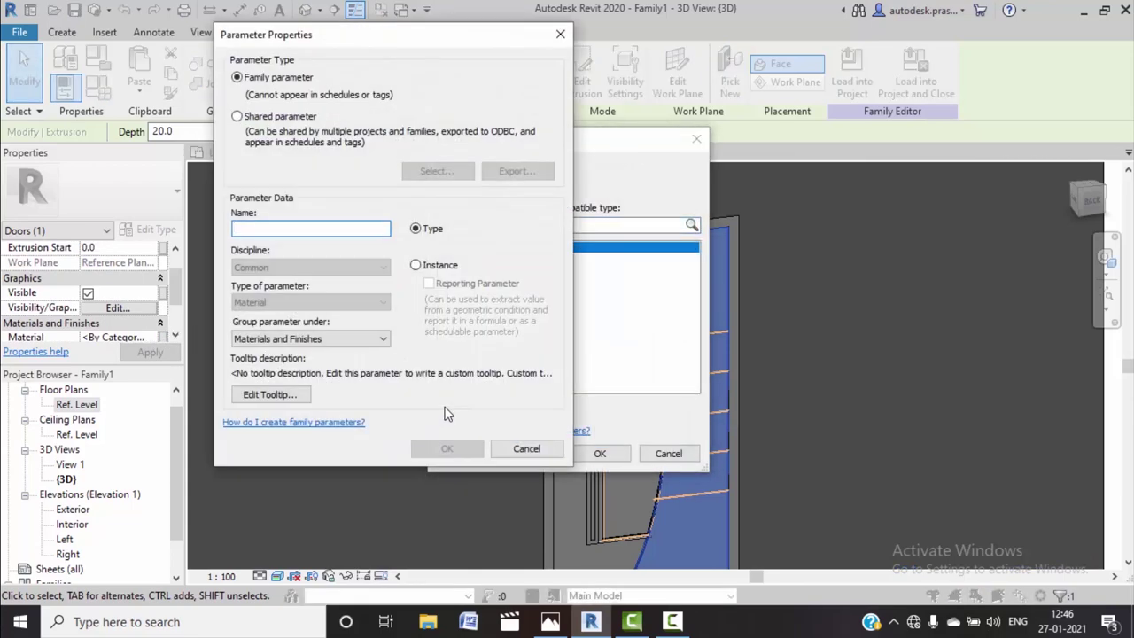
text(design mat)
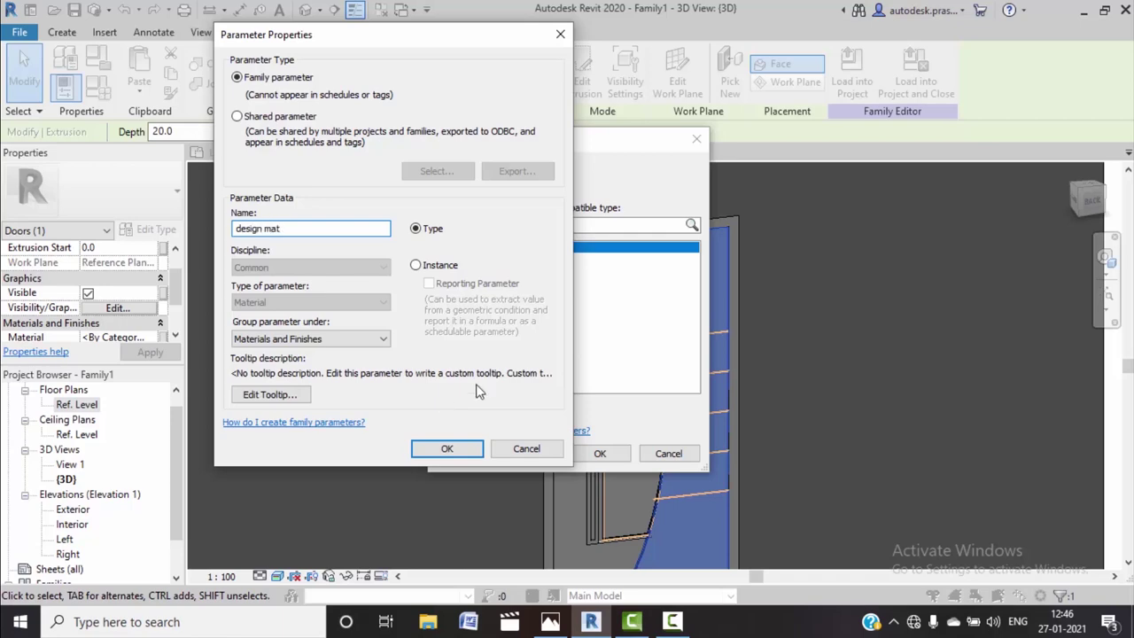
click(446, 448)
click(600, 453)
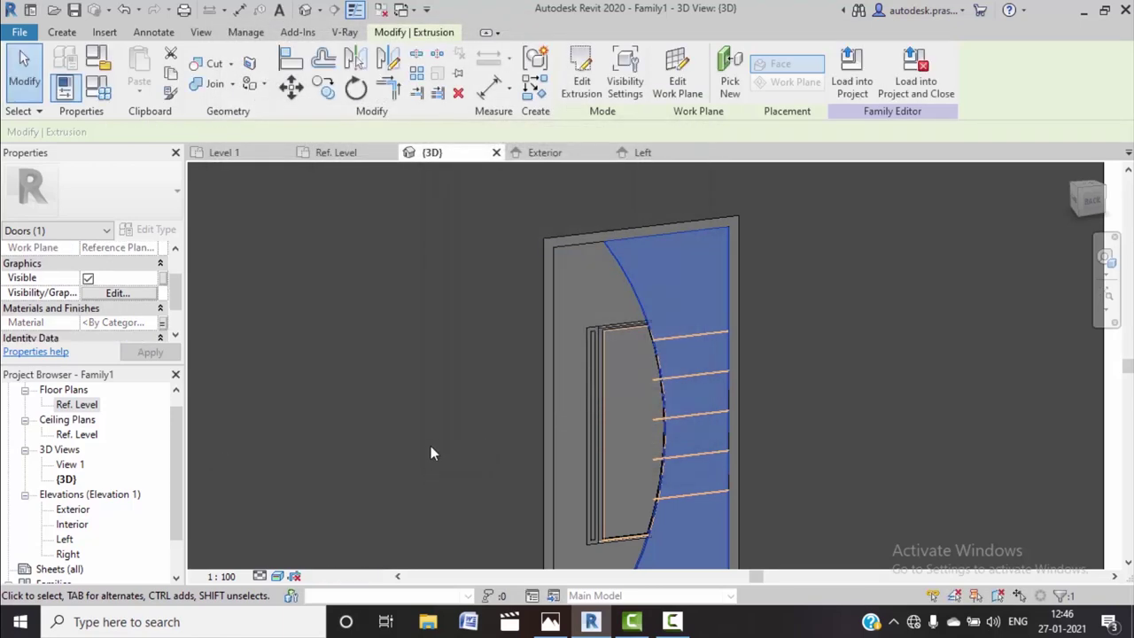
click(435, 450)
Link the left panel extrusion's material to a new 'panel mat' parameter
click(573, 254)
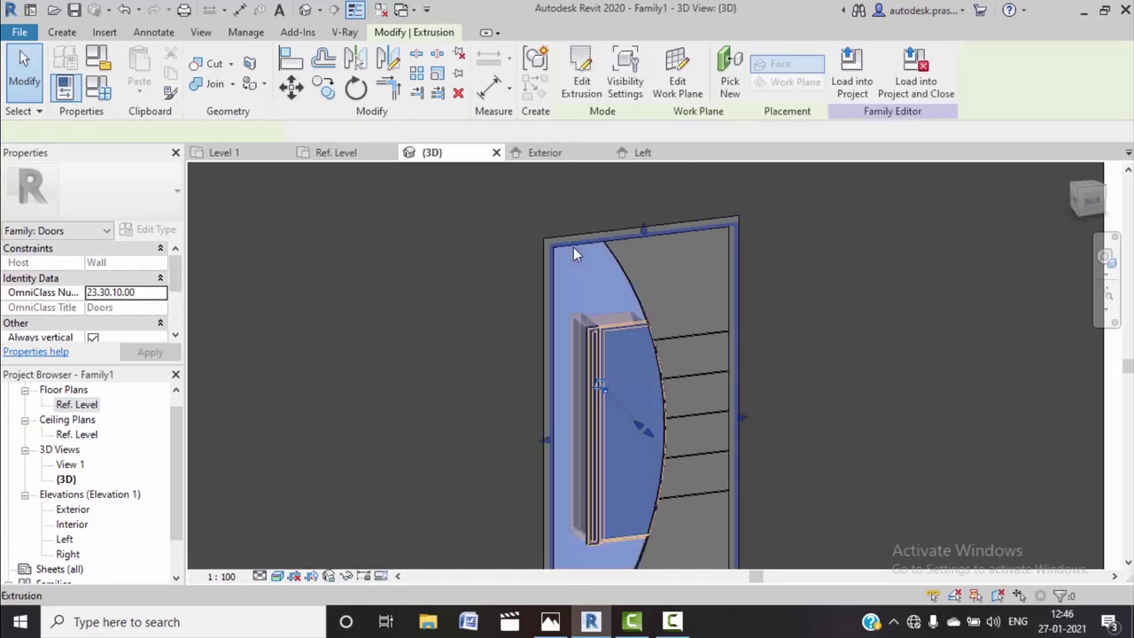
scroll(133, 319, down, 2)
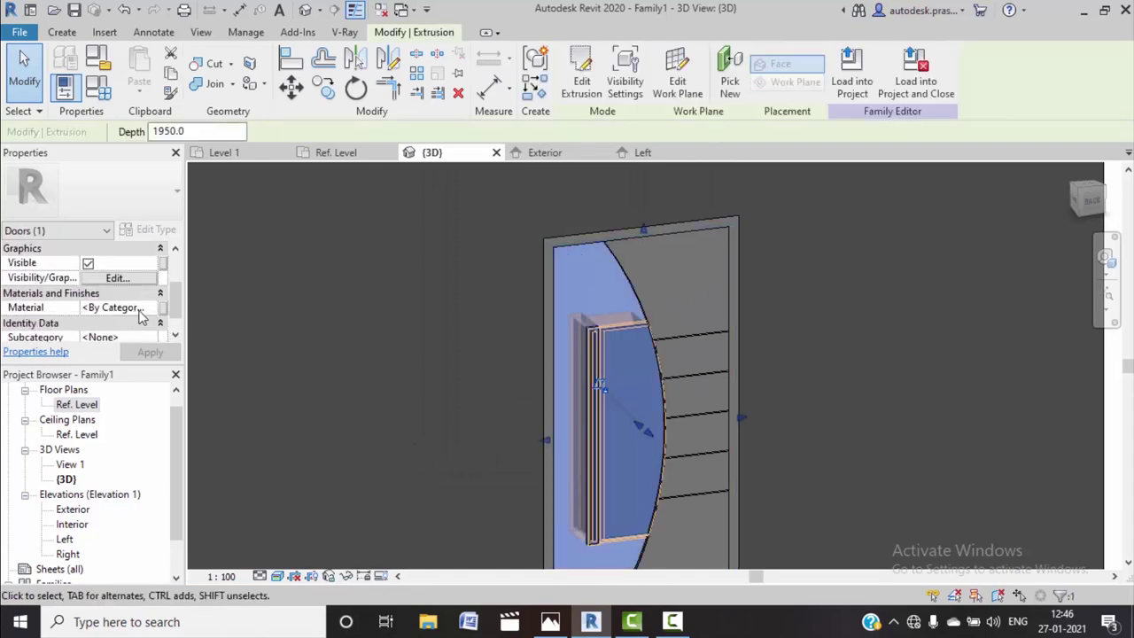
click(169, 309)
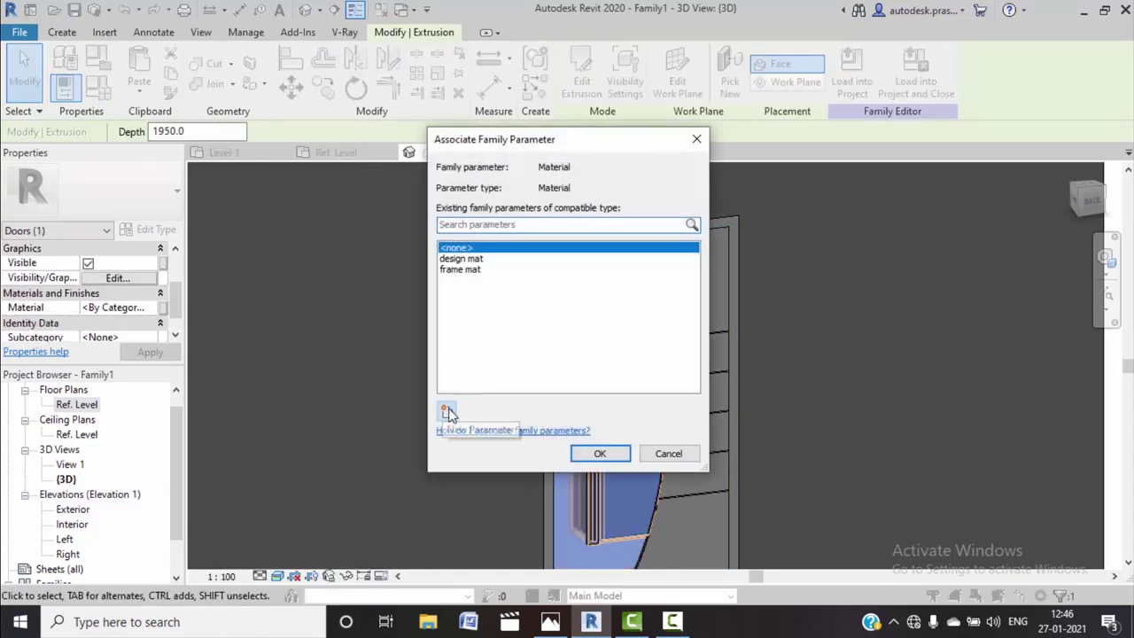
click(450, 408)
text(panel mat)
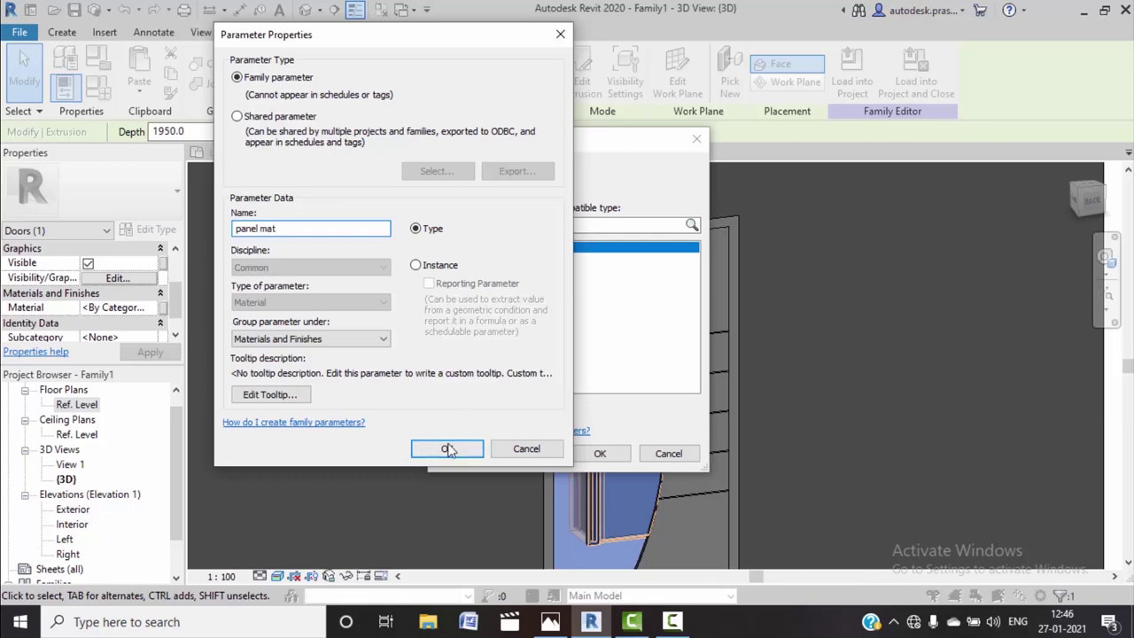
click(447, 448)
click(590, 451)
Link the thin vertical extrusion's material to a new 'sweep mat' parameter
click(370, 433)
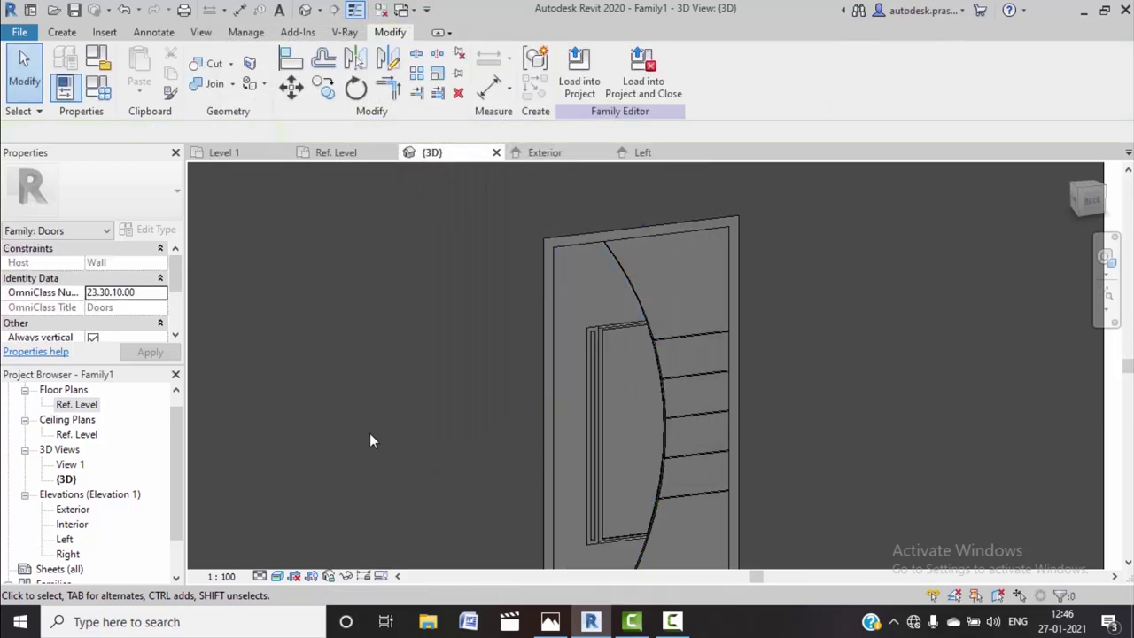
click(592, 337)
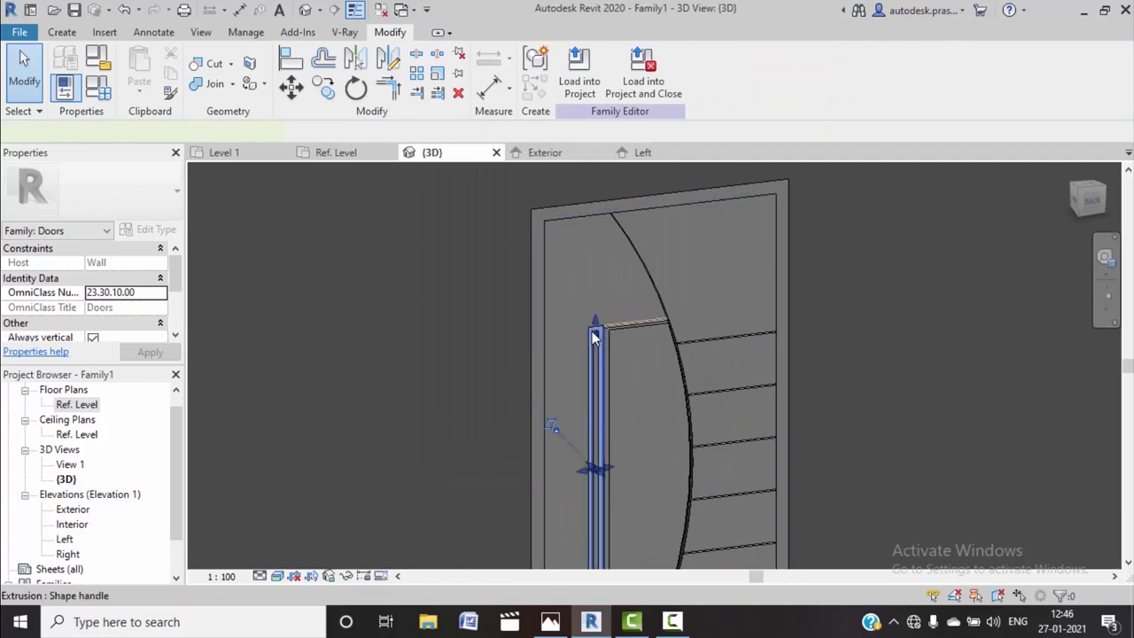
scroll(160, 304, down, 1)
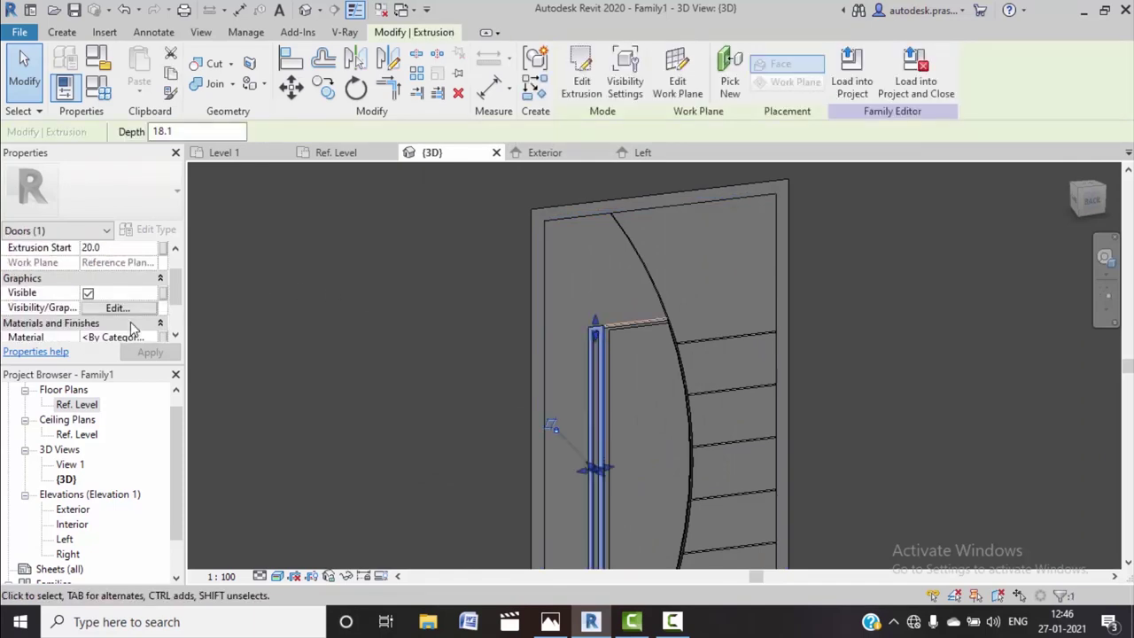
scroll(162, 307, down, 1)
click(164, 308)
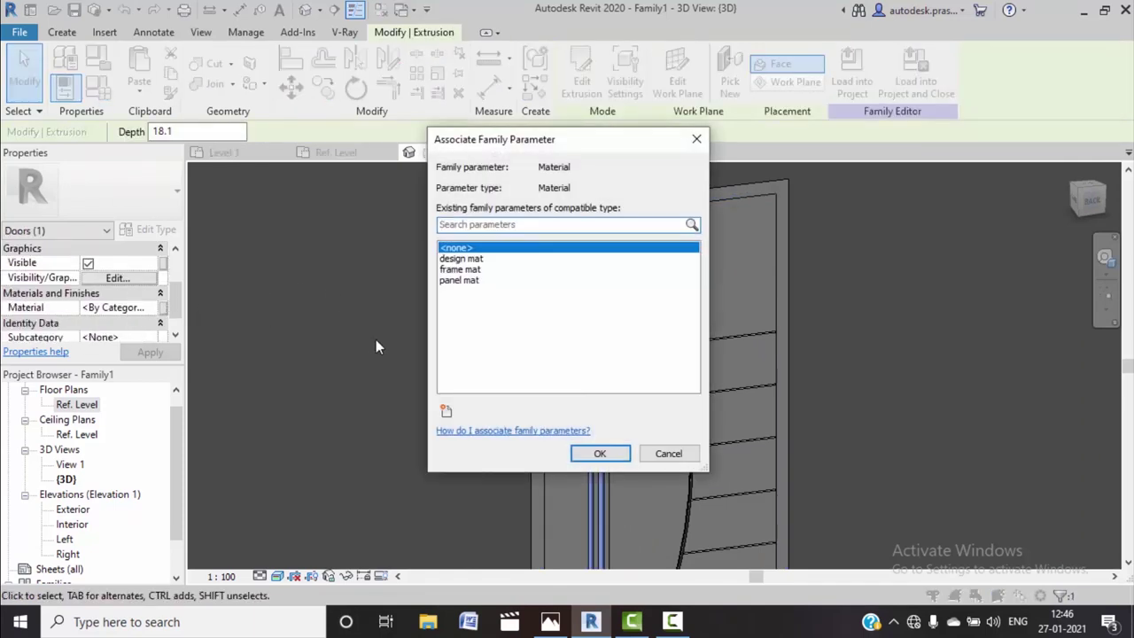
click(446, 410)
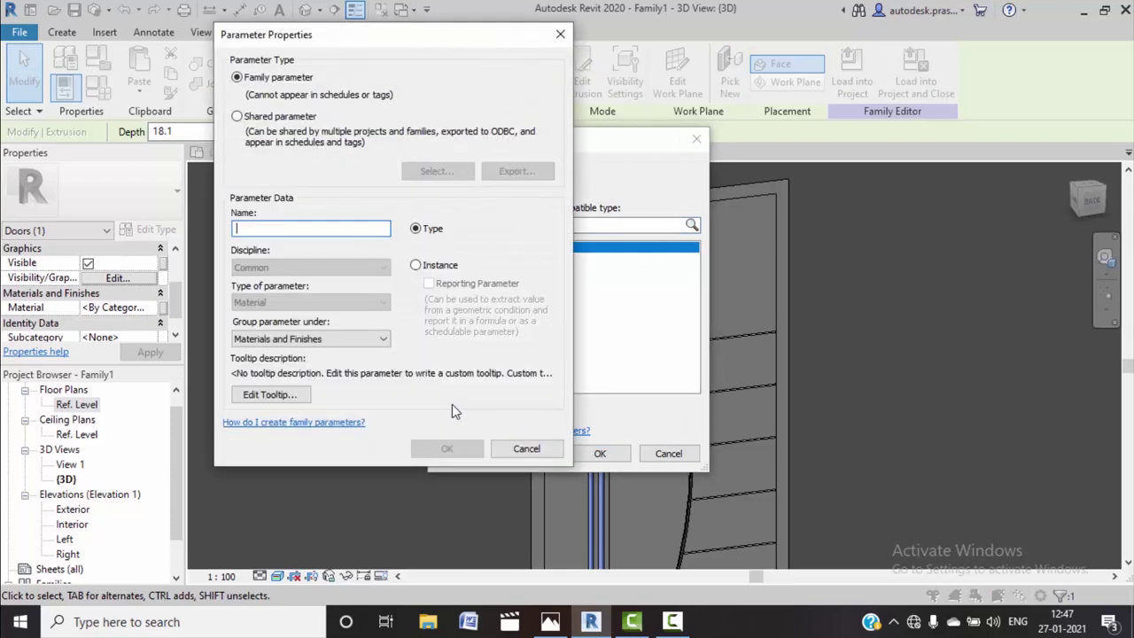
text(sweep mat)
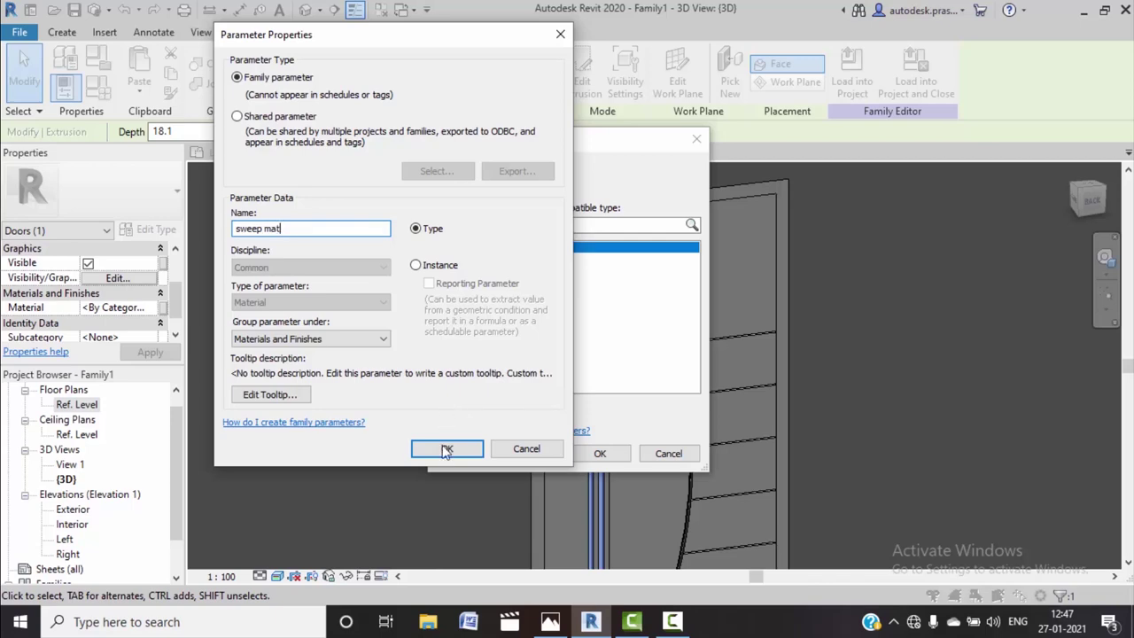
click(446, 450)
click(577, 455)
click(388, 446)
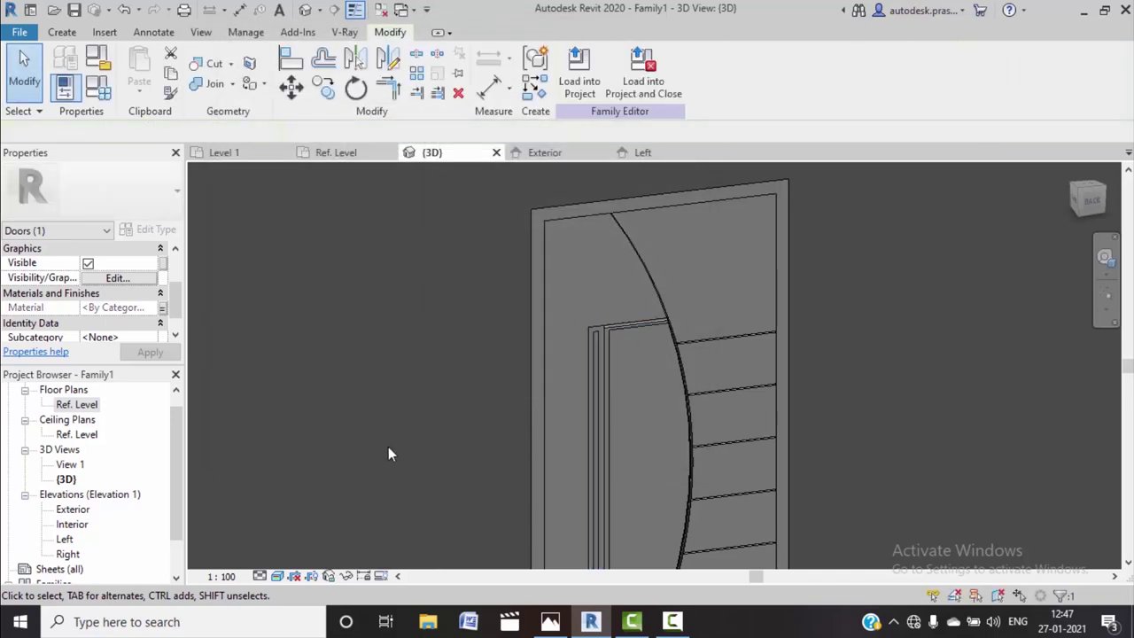
Link the narrow curved extrusion's material to a new 'glass mat' parameter
click(633, 333)
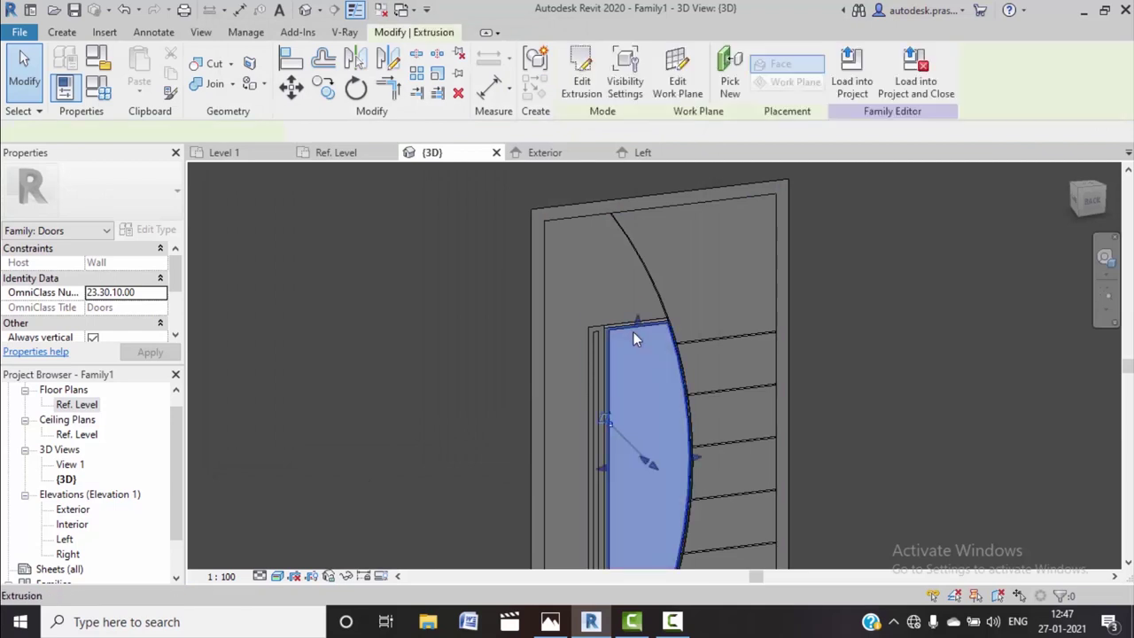
scroll(153, 333, down, 1)
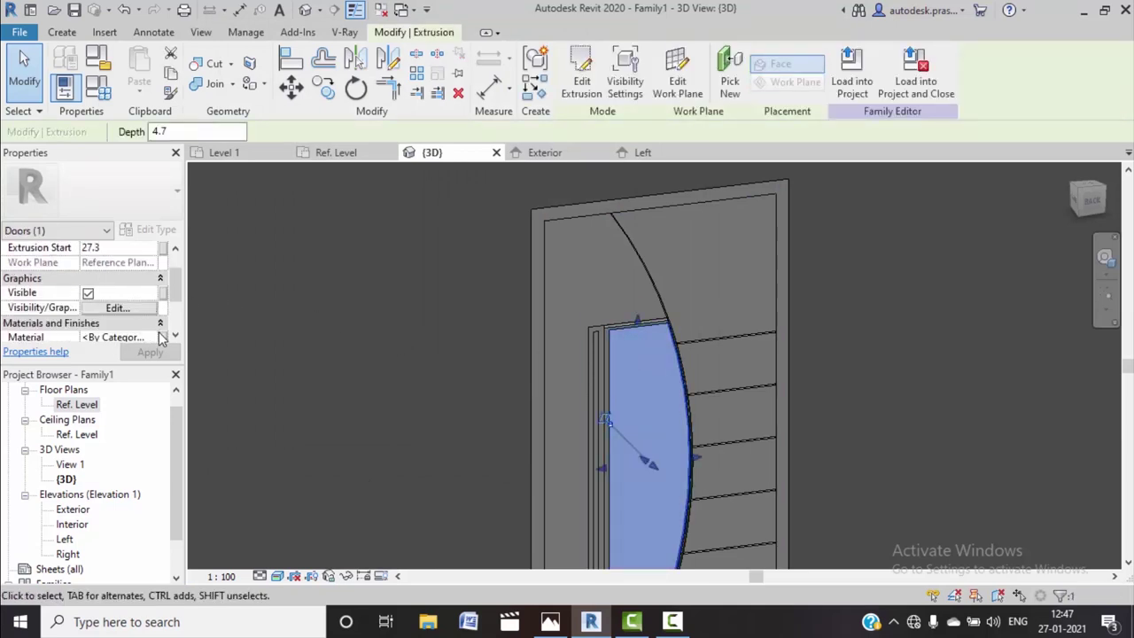
click(161, 336)
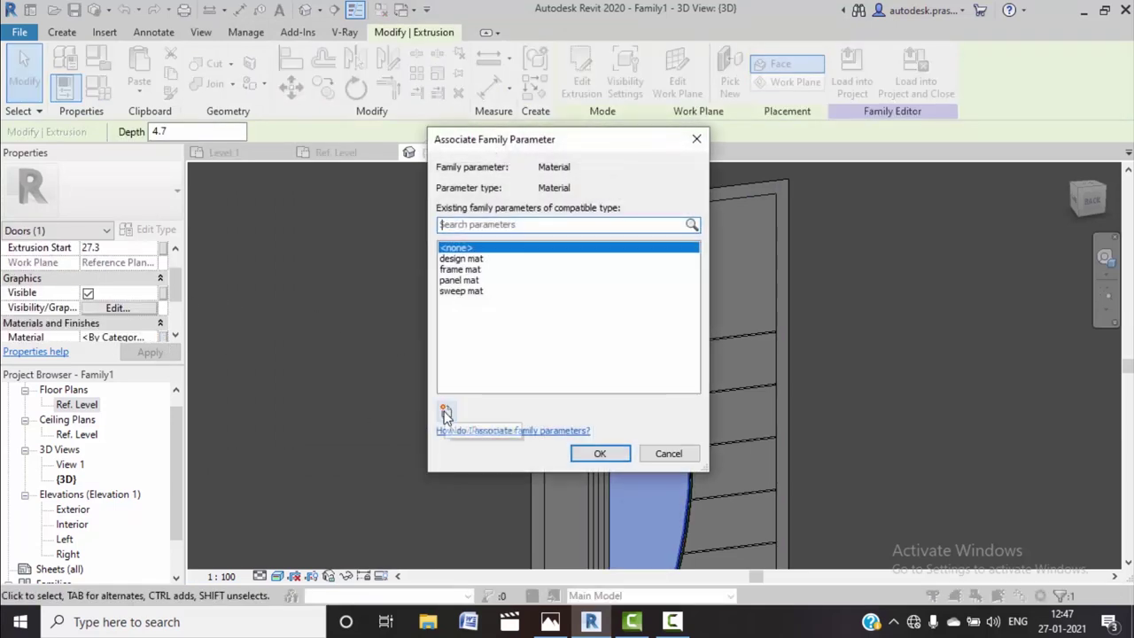
click(444, 404)
text(g)
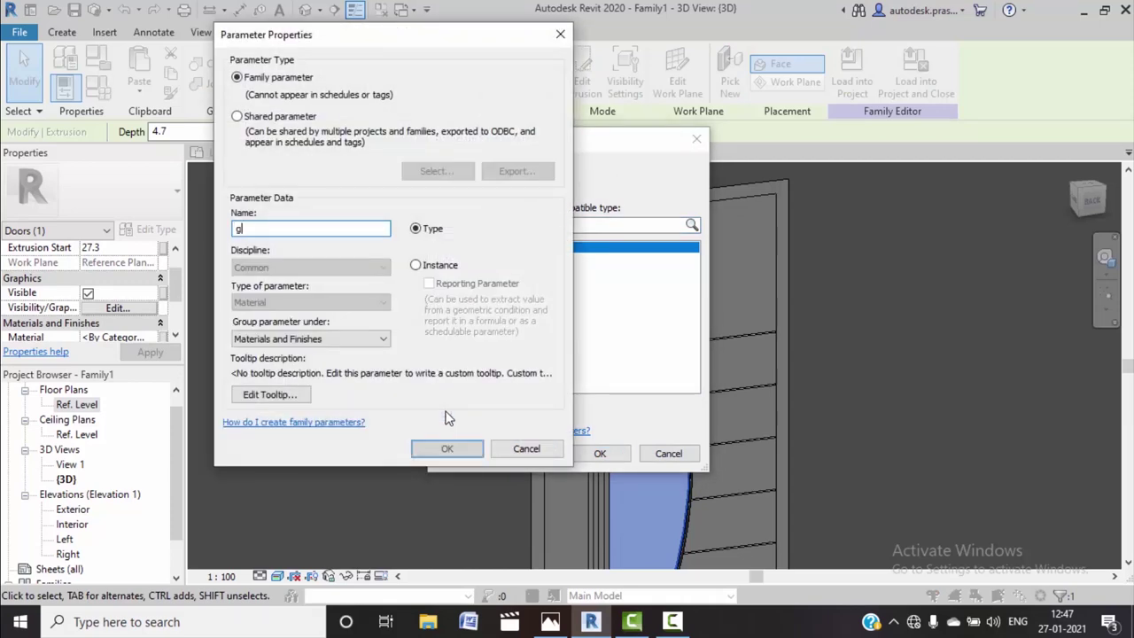
text(lass mat)
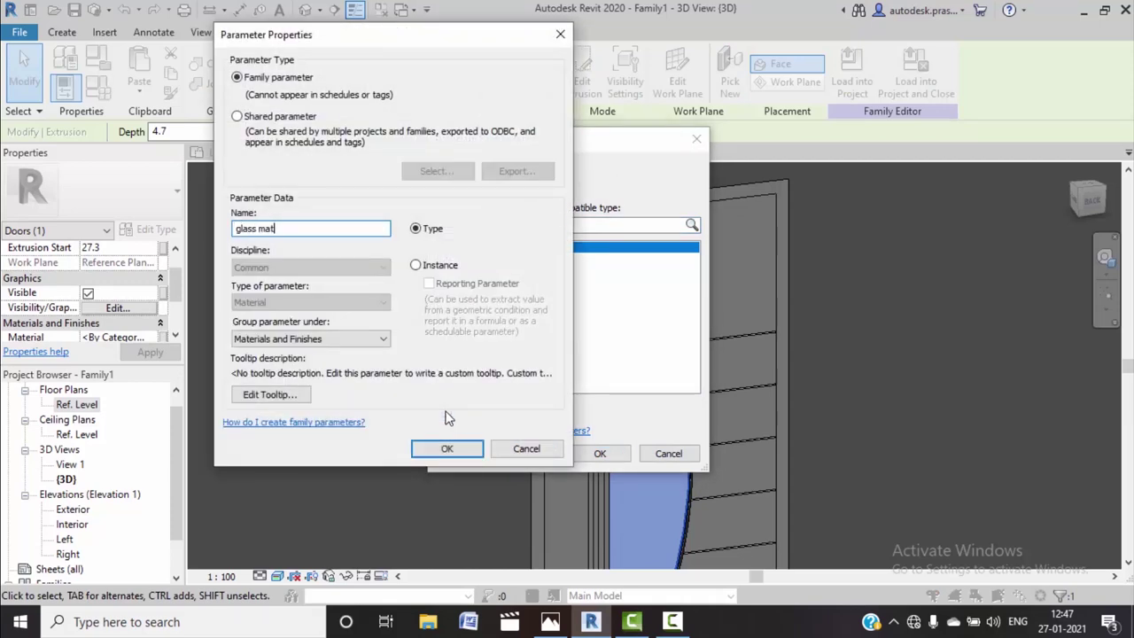
click(446, 449)
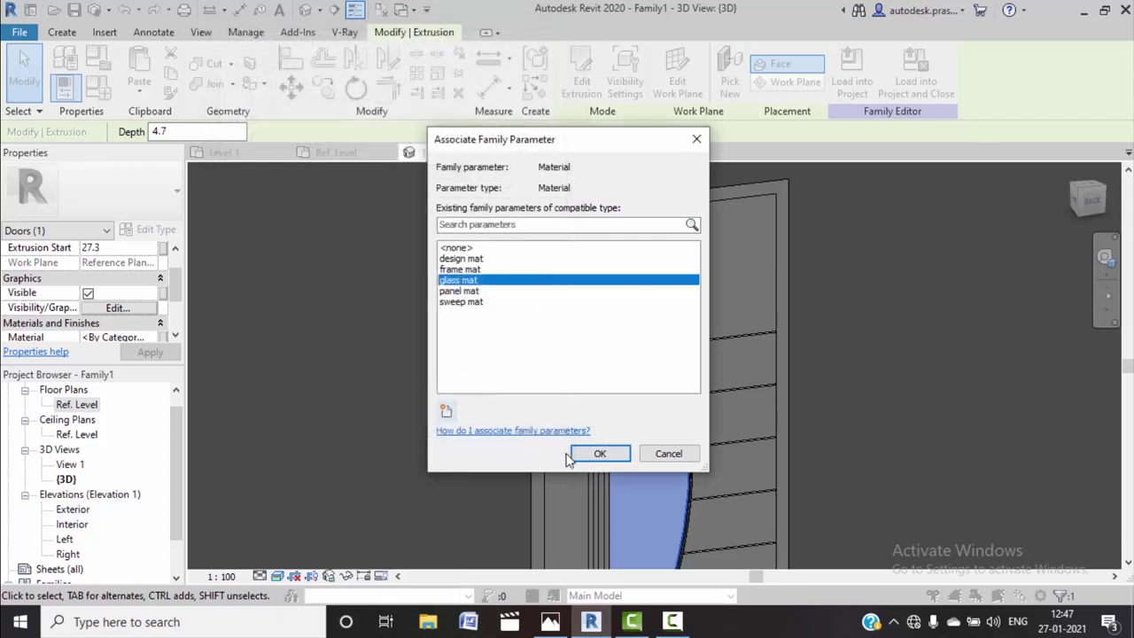
click(598, 454)
click(314, 408)
In Family Types, open the Material Browser for the design mat value, checking the reference photo
shift+middle_drag(315, 406, 331, 355)
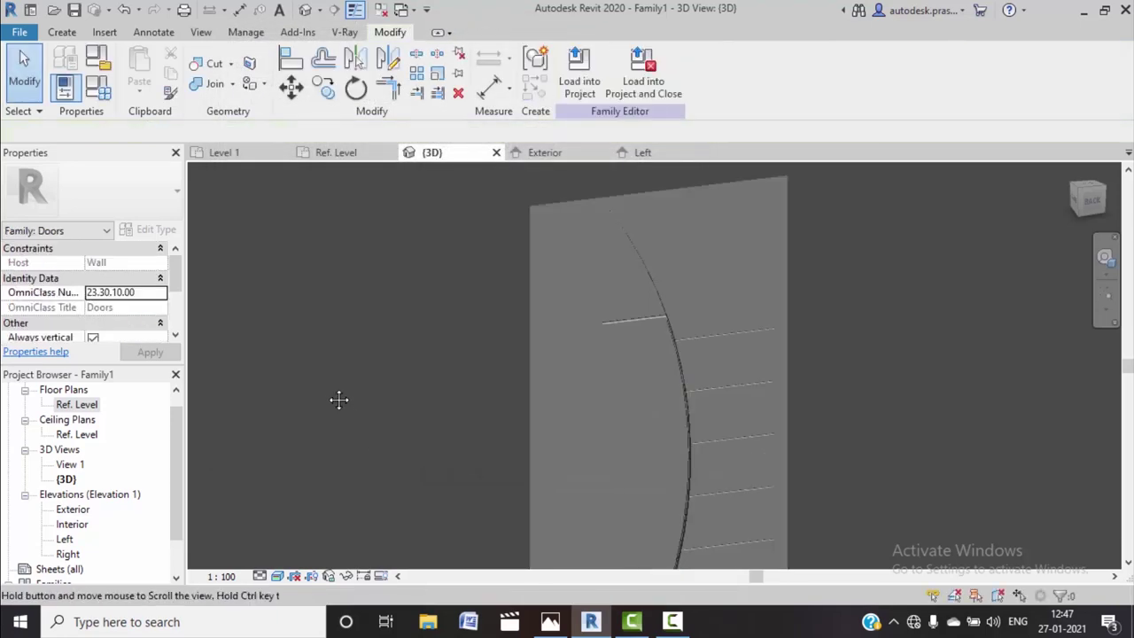
click(97, 89)
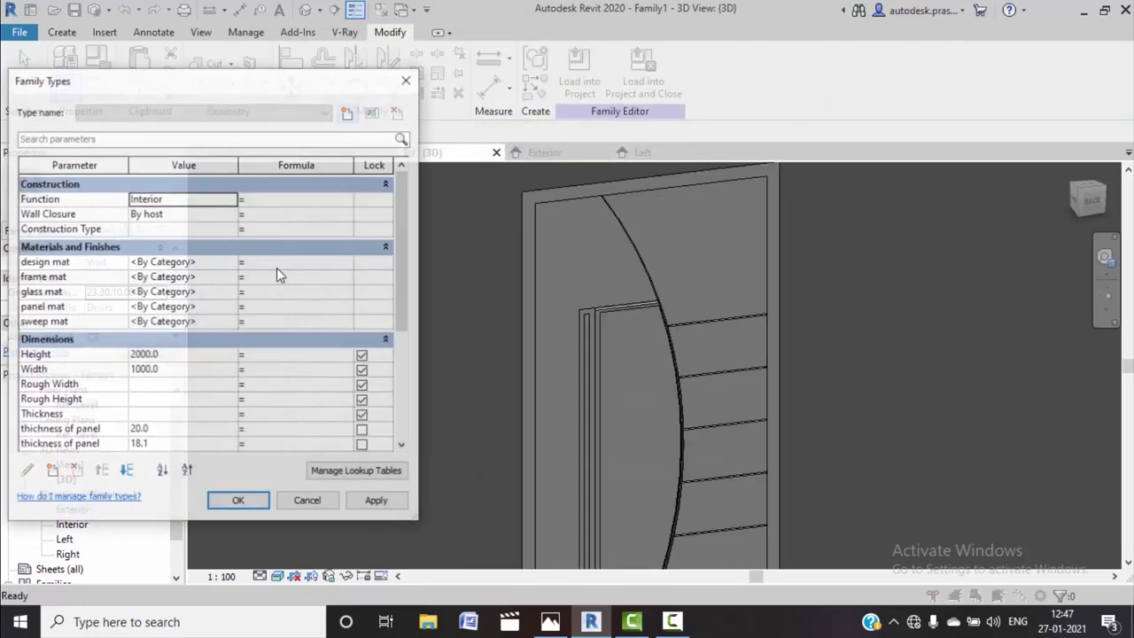
click(227, 262)
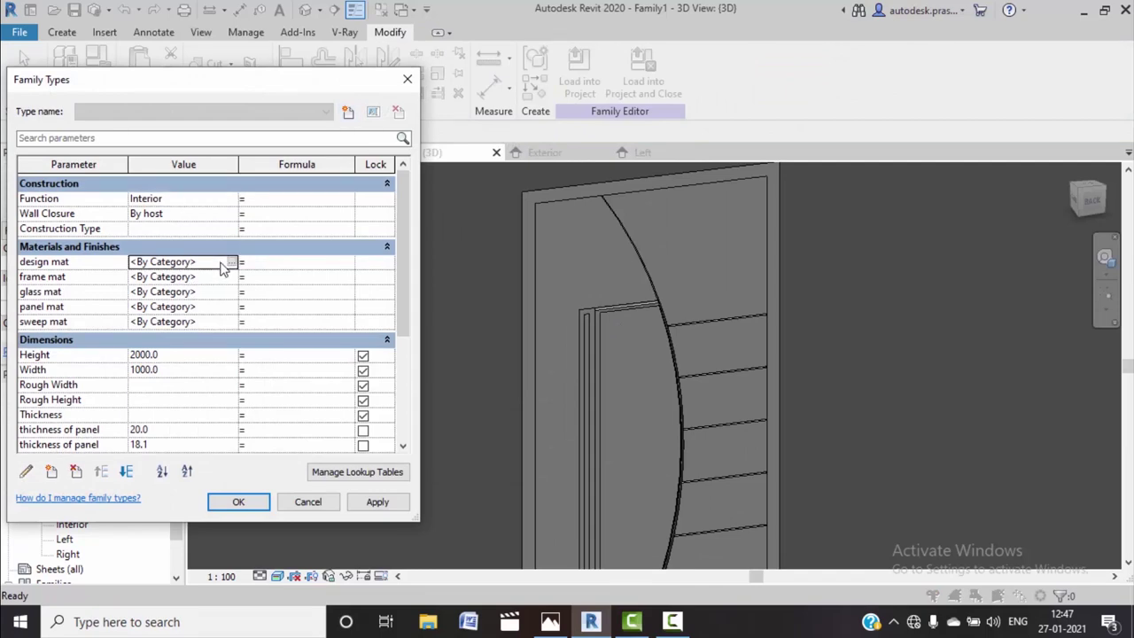
click(550, 623)
click(551, 623)
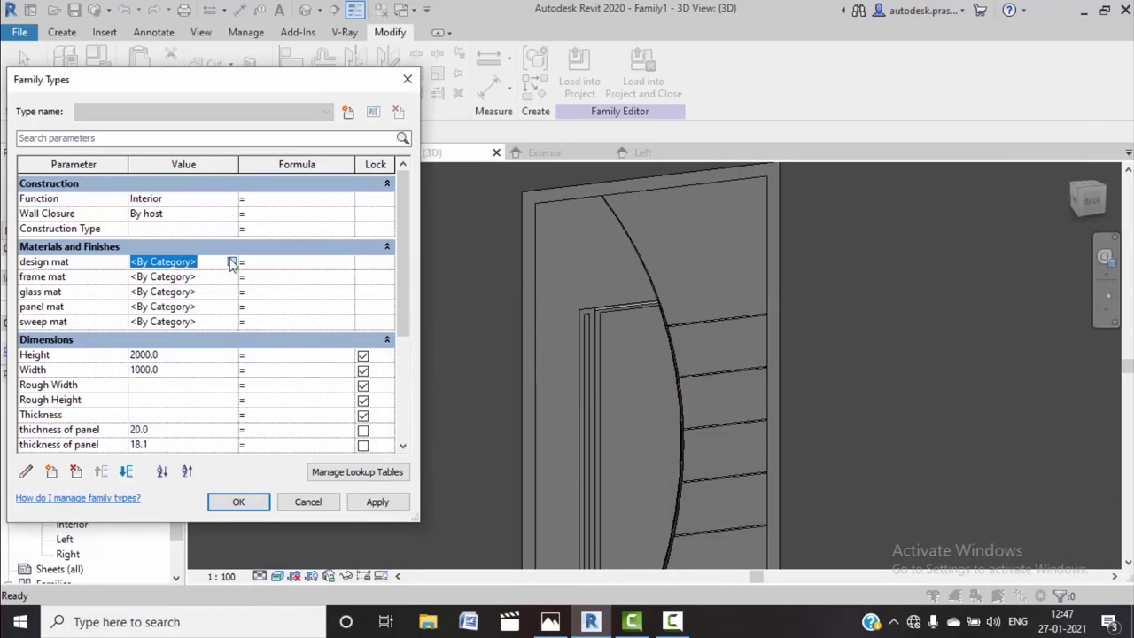
click(230, 263)
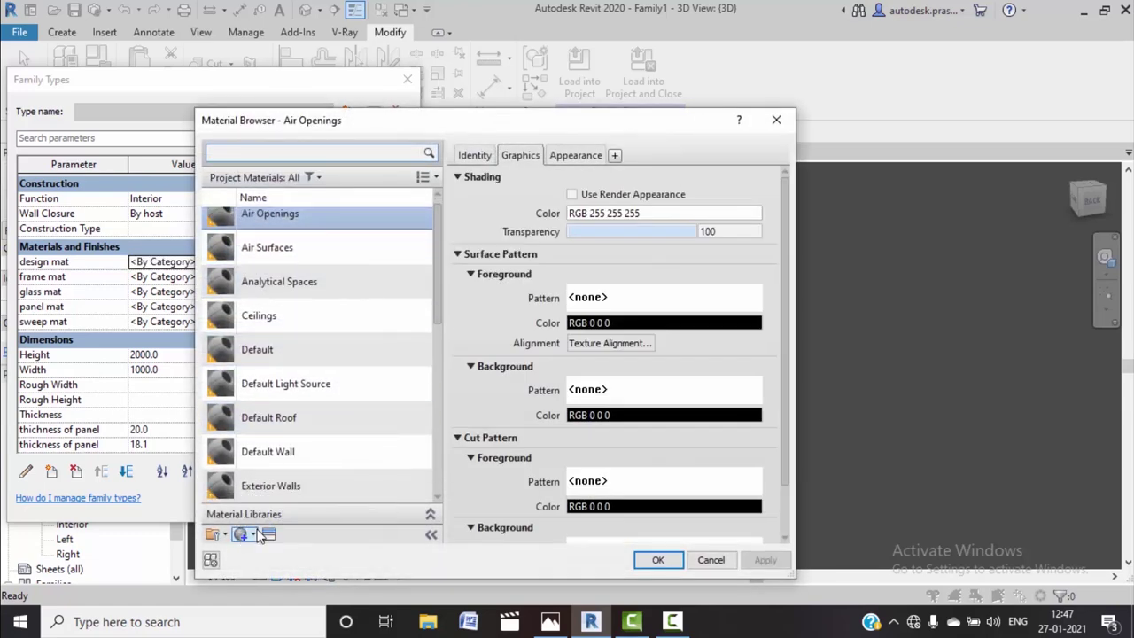
Create a new material using render appearance, coloured maroon RGB 98 0 49
click(245, 535)
click(258, 551)
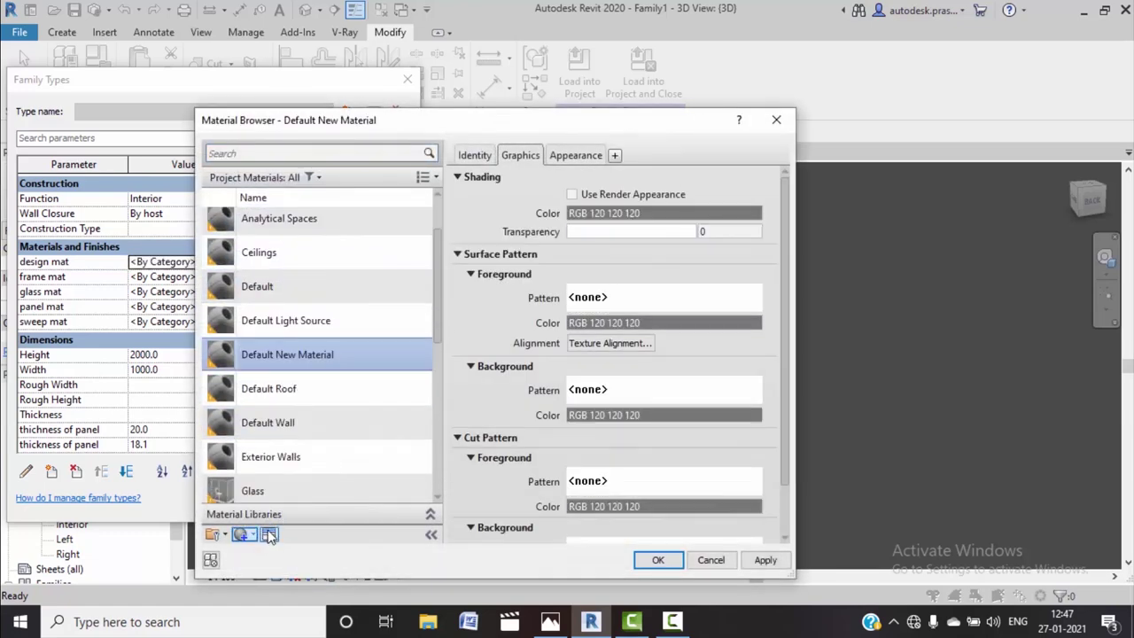
click(572, 195)
click(576, 155)
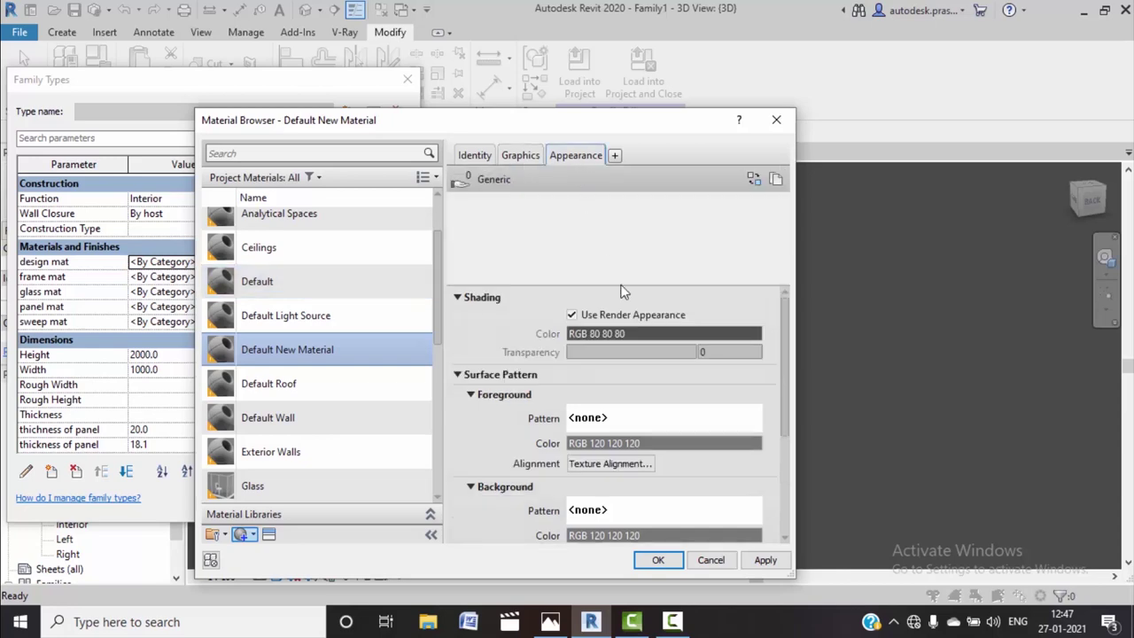
click(609, 338)
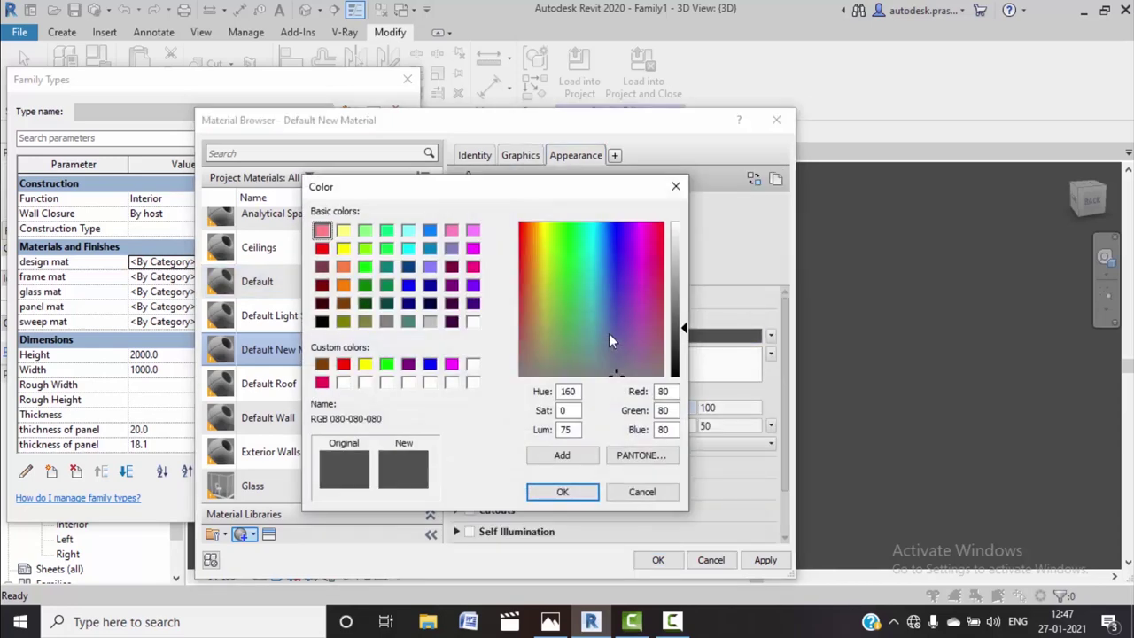
click(451, 267)
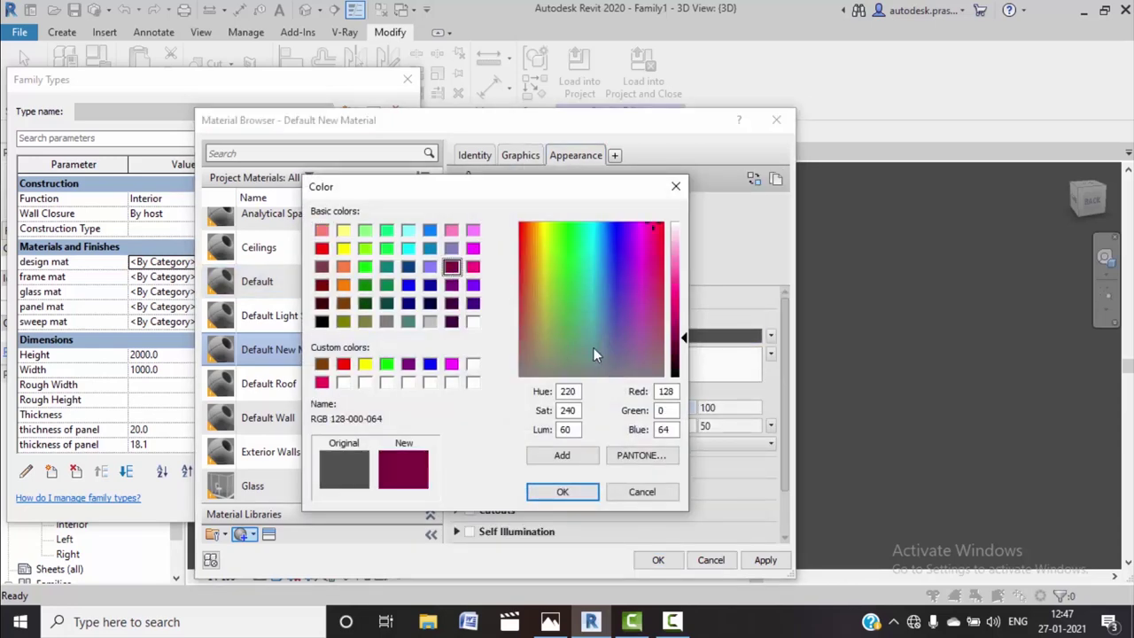
drag(687, 341, 685, 355)
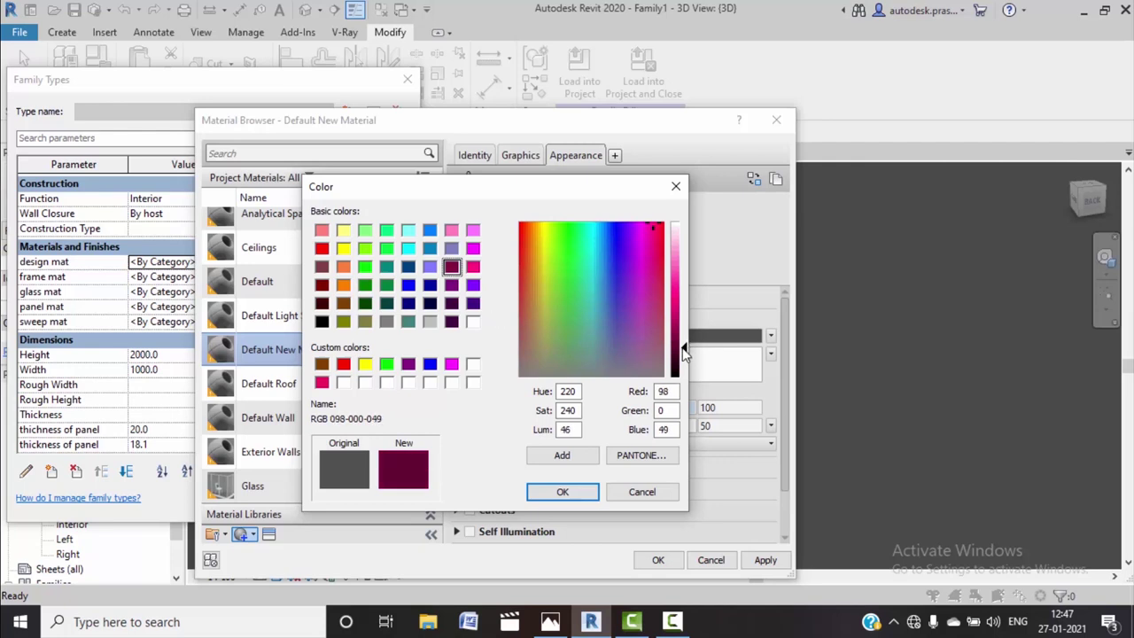
click(557, 456)
click(562, 490)
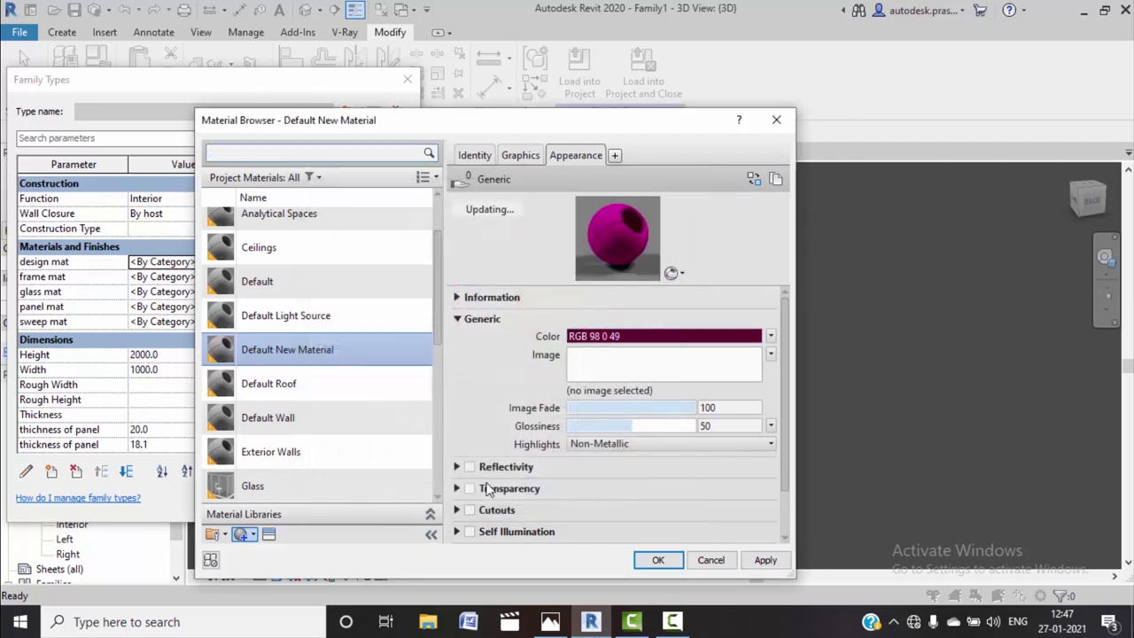
Enable reflectivity with direct value 3 and accept the material for design mat
click(469, 467)
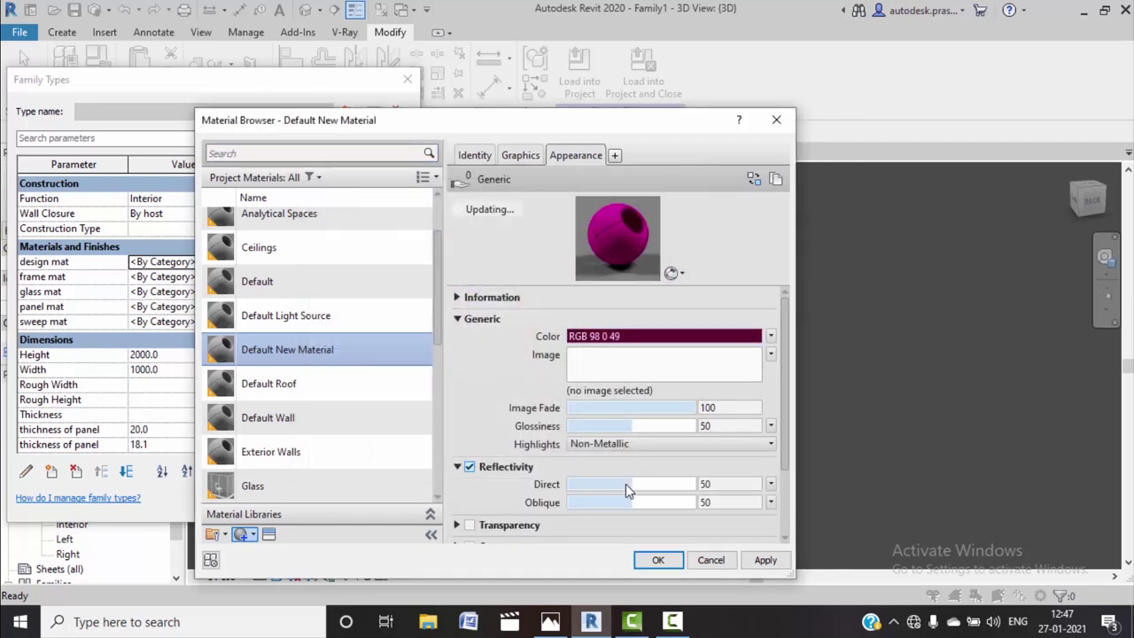
drag(625, 484, 573, 484)
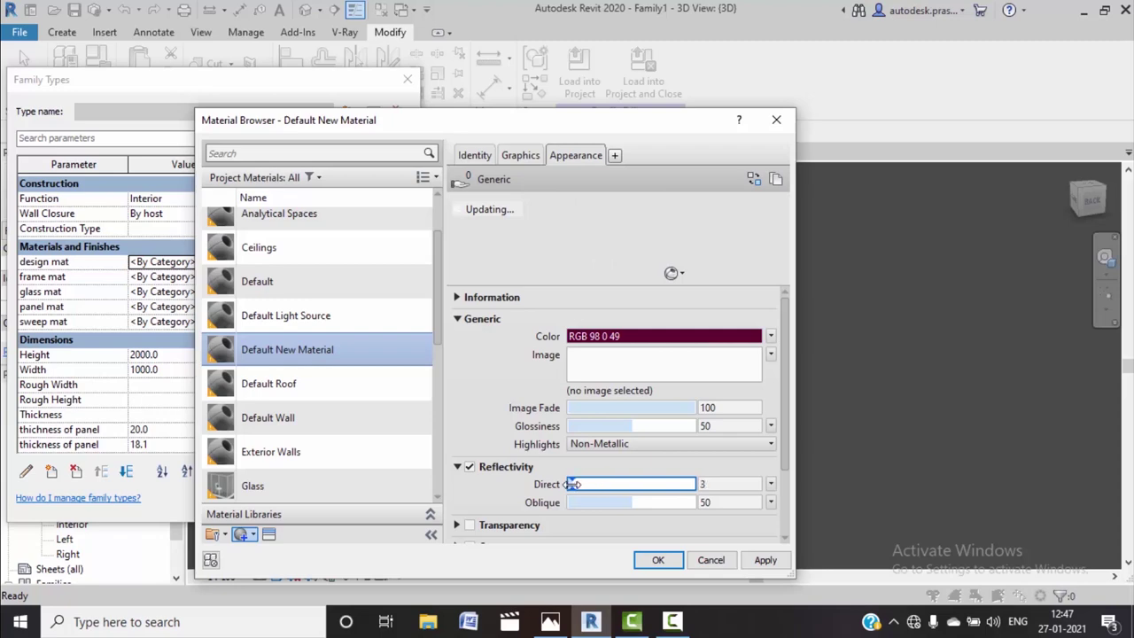
click(765, 562)
Apply the maroon design mat, then open the Material Browser for frame mat after checking the reference photo
click(654, 560)
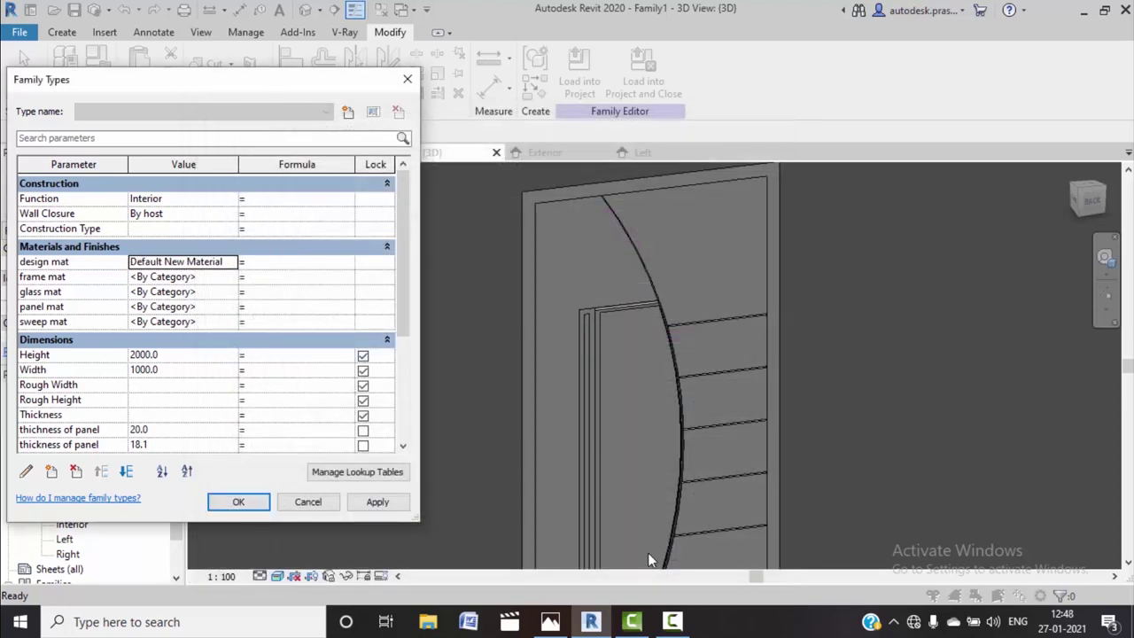
click(363, 502)
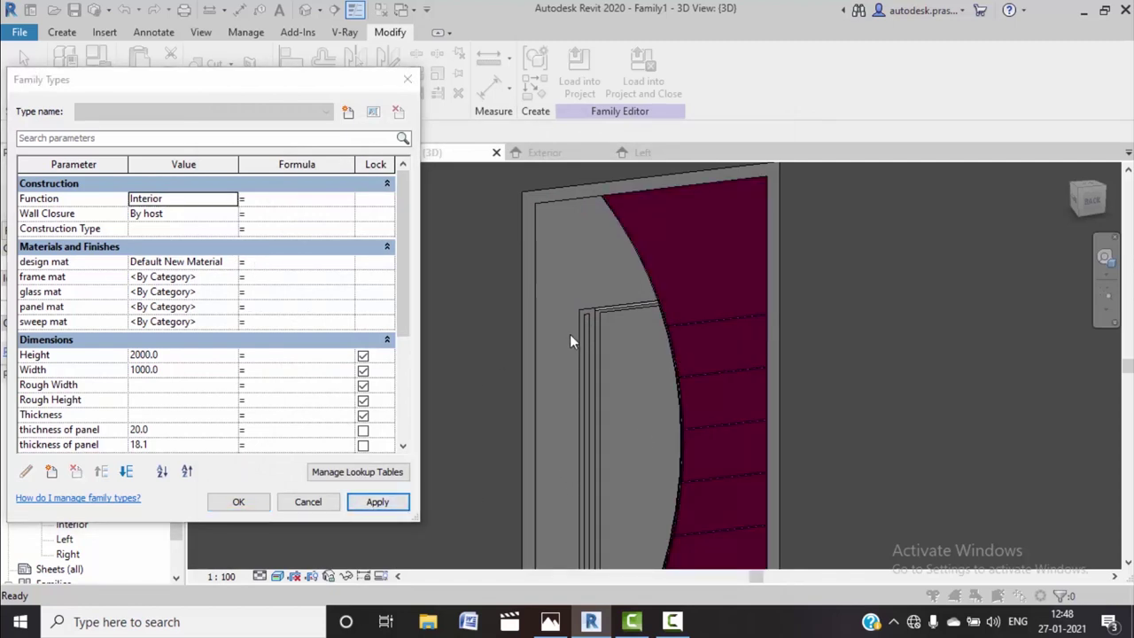
click(220, 280)
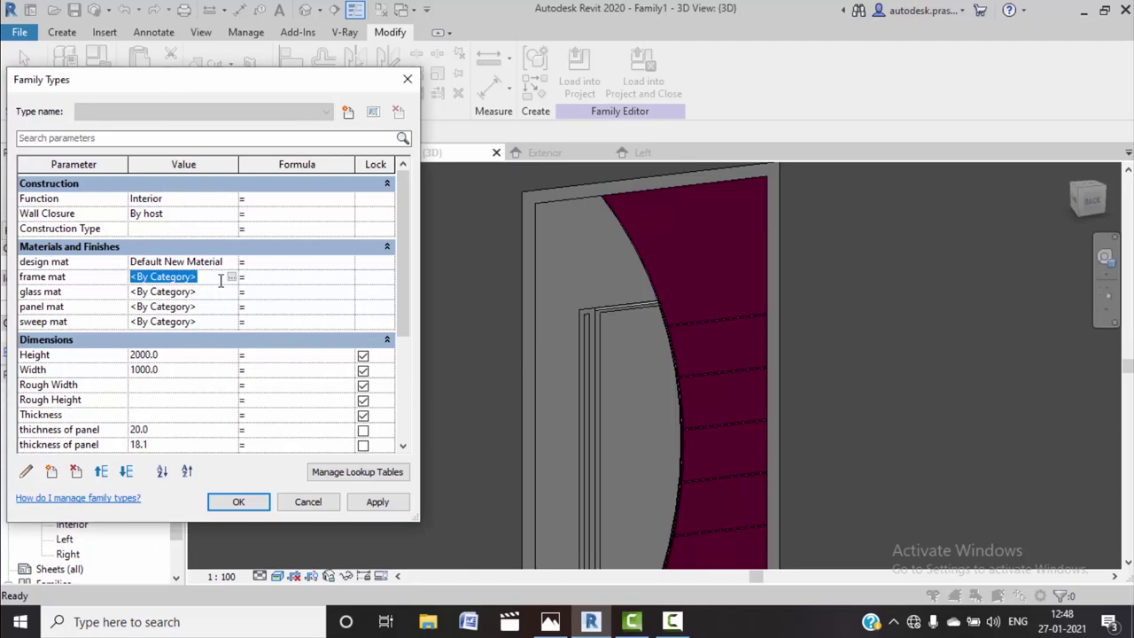
click(230, 278)
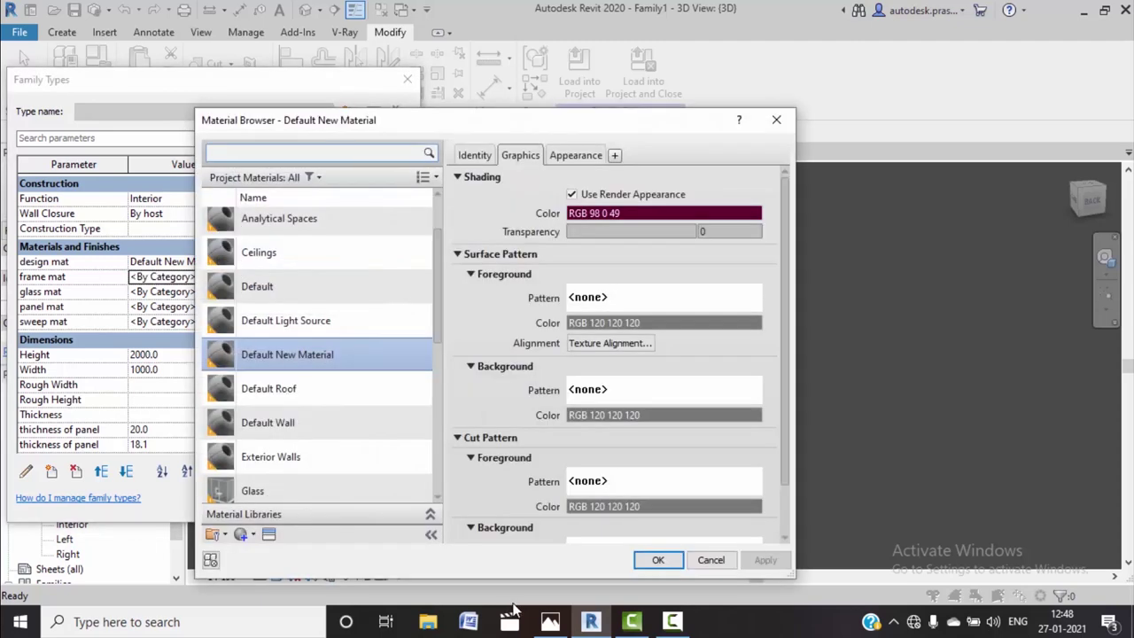
click(548, 622)
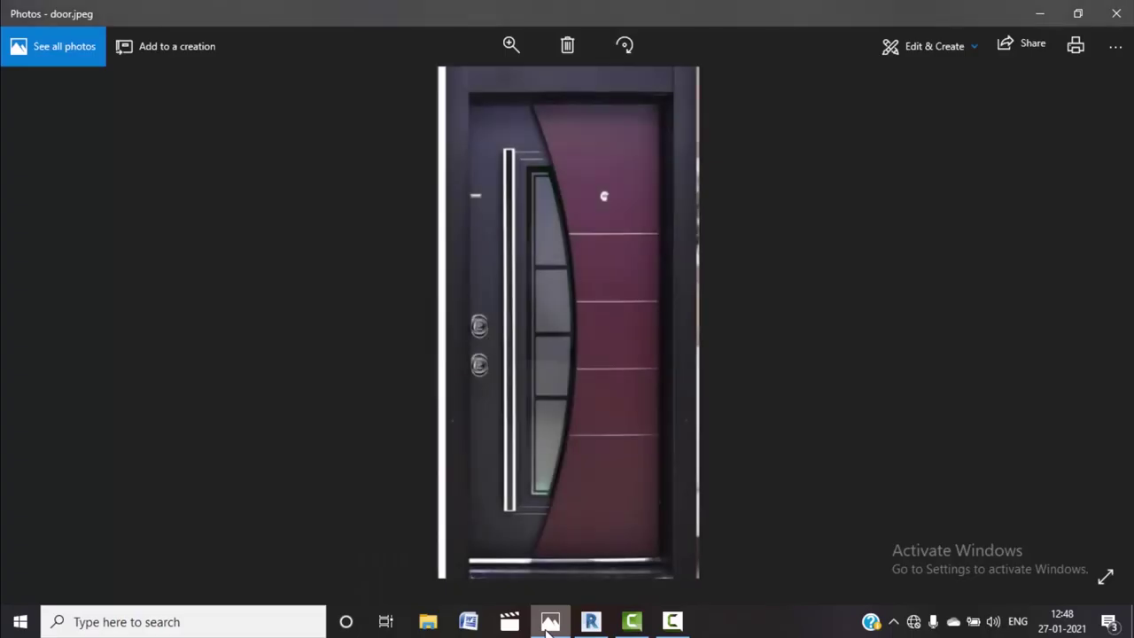
click(548, 623)
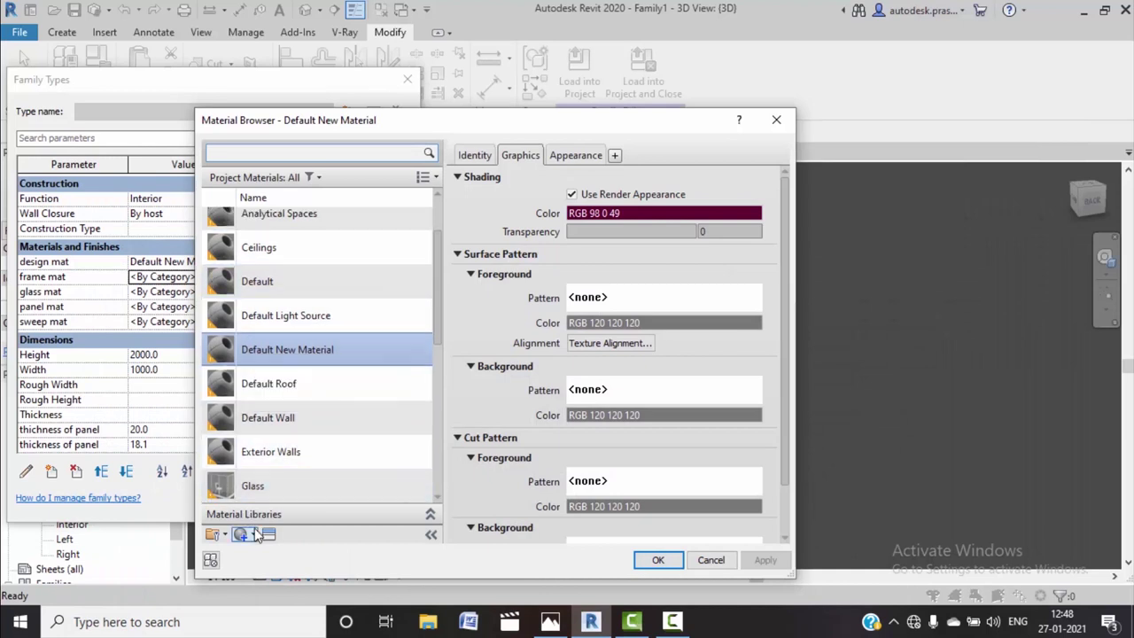
Create Default New Material(1), shade it with its render appearance, and show its Appearance properties
click(252, 534)
click(270, 553)
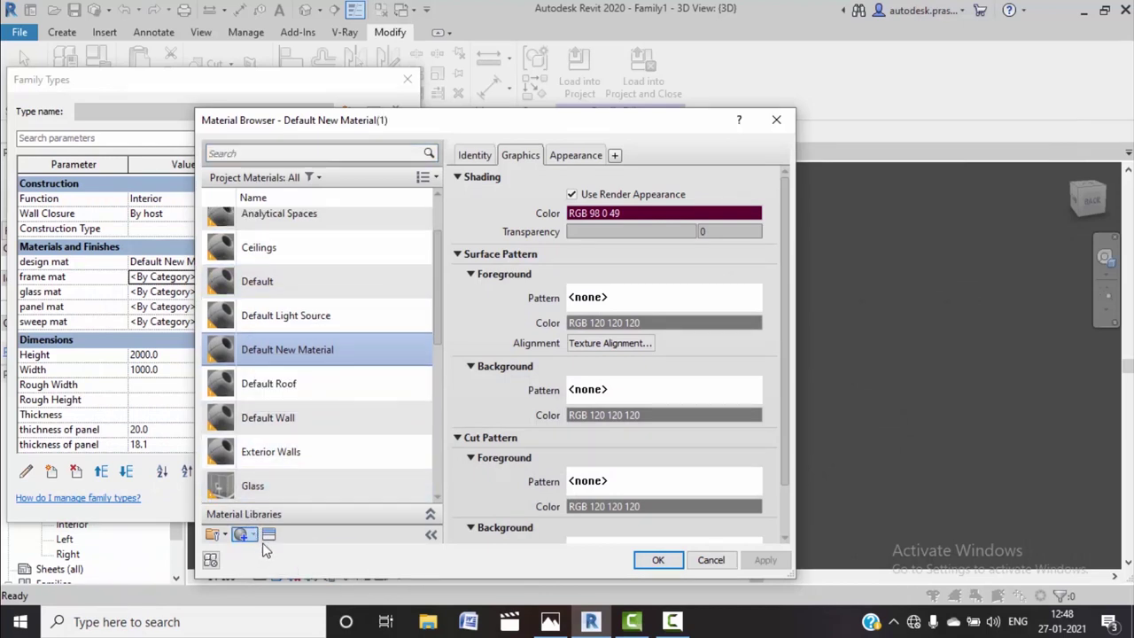
click(572, 194)
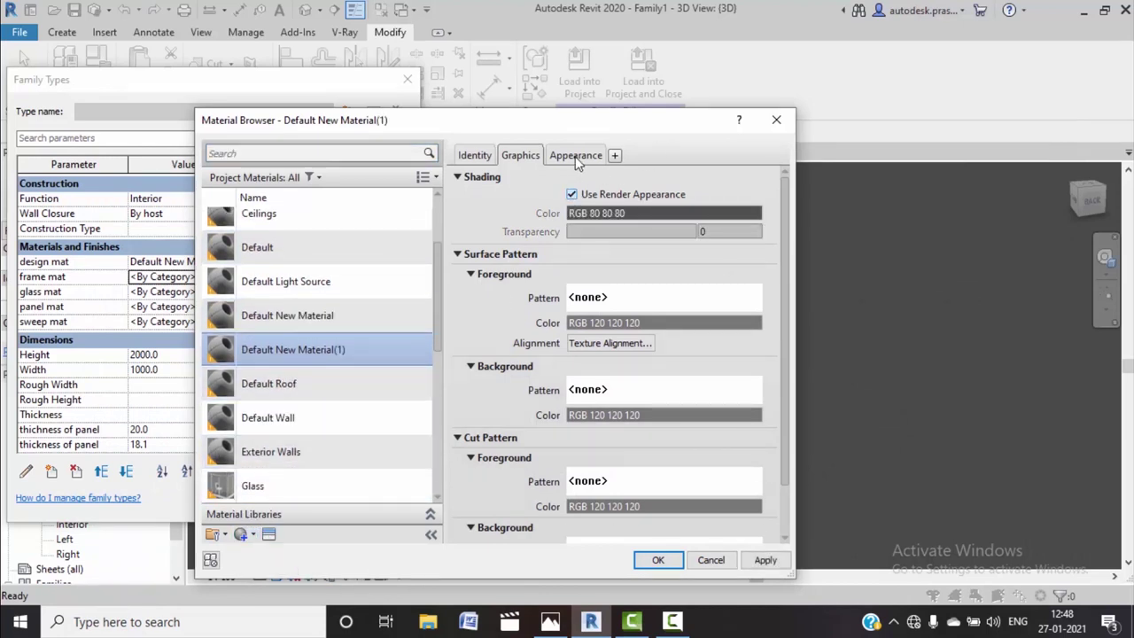
click(576, 155)
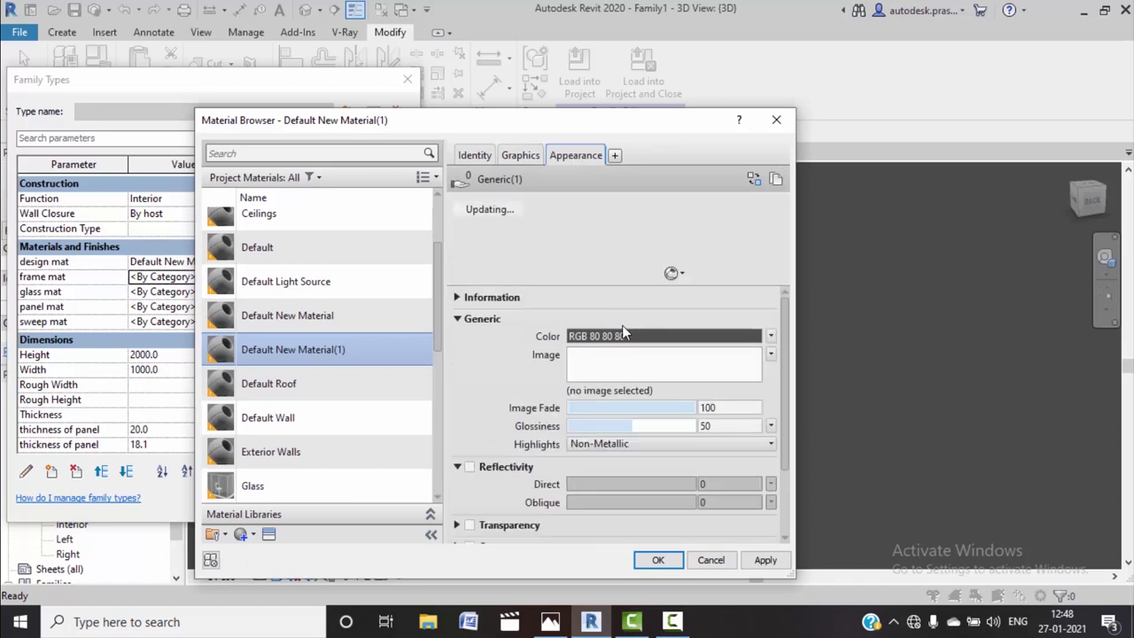
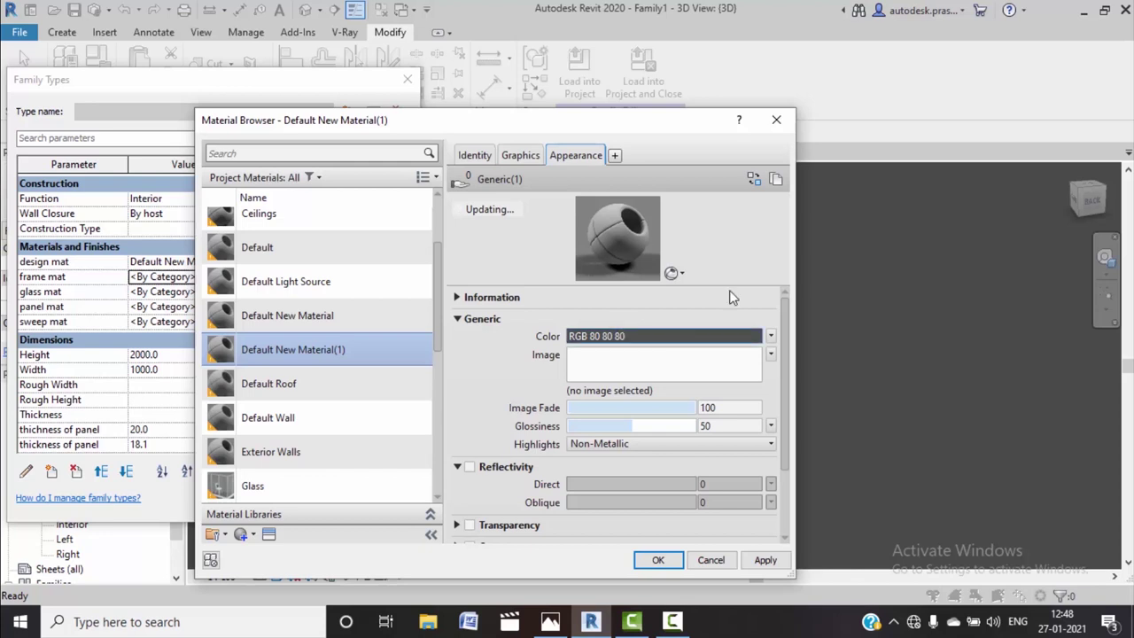
Change Default New Material(1)'s appearance colour to dark brown, RGB 70-35-0
click(611, 342)
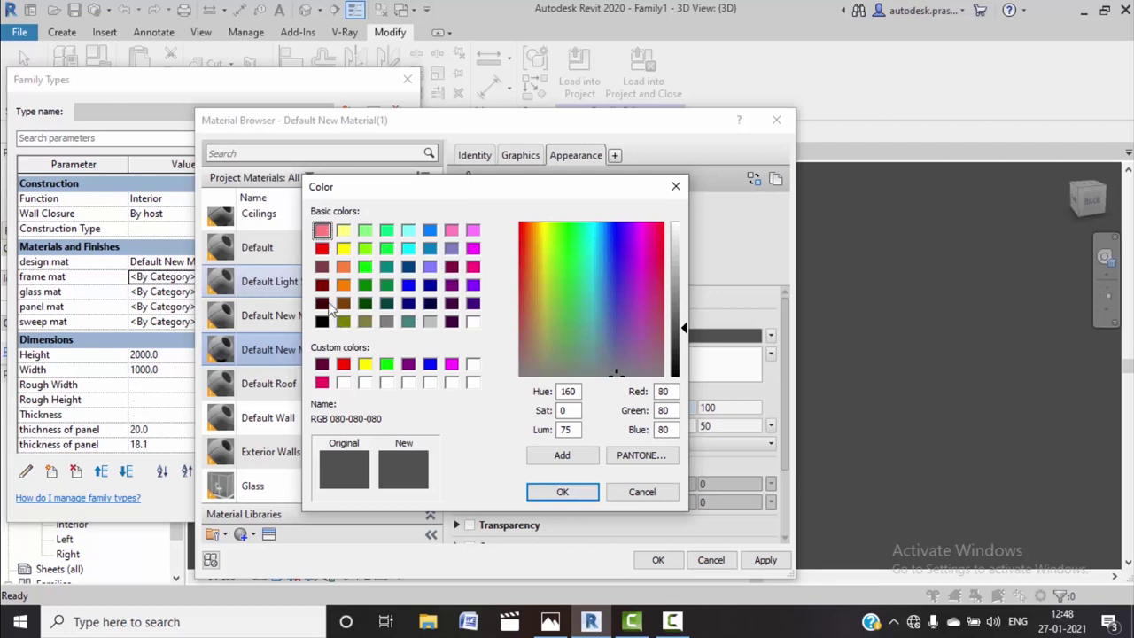
click(322, 266)
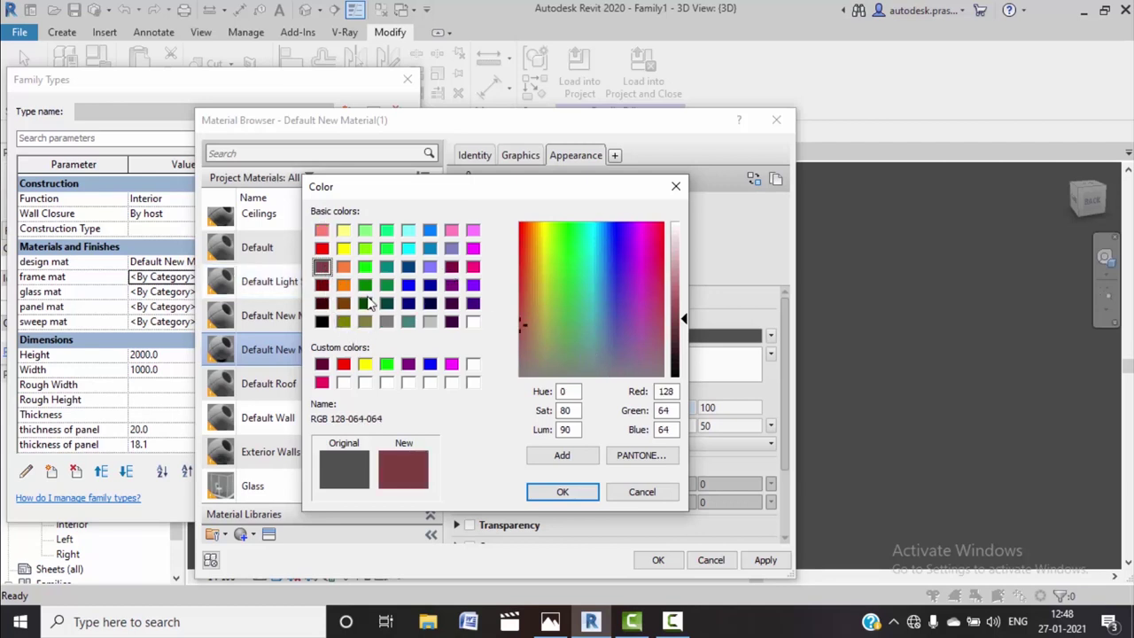
click(343, 304)
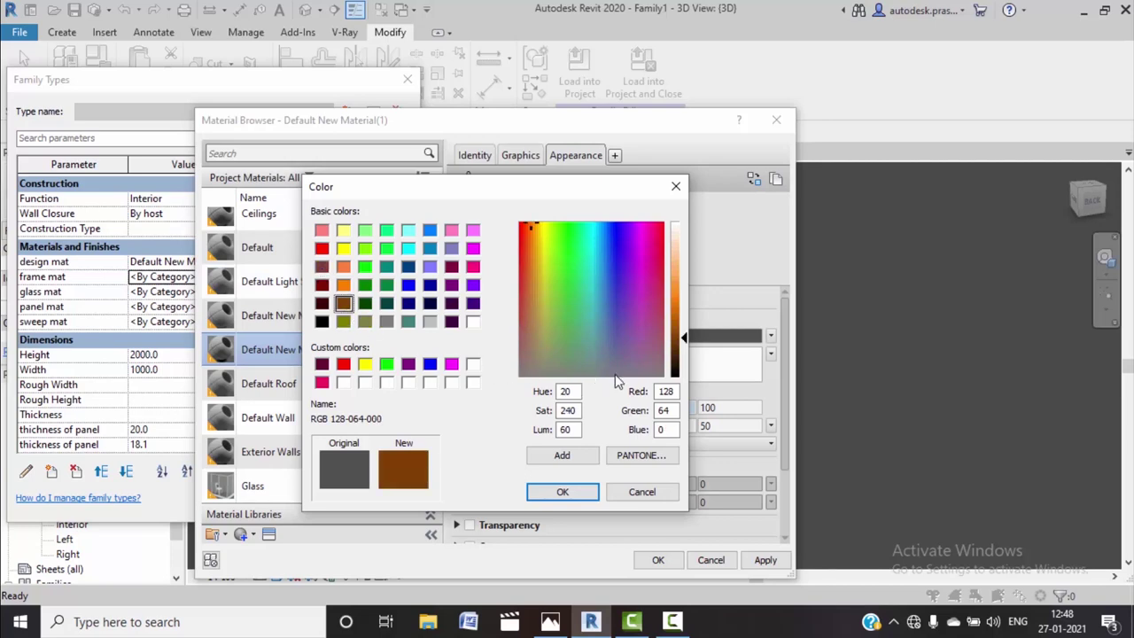
drag(683, 343, 683, 356)
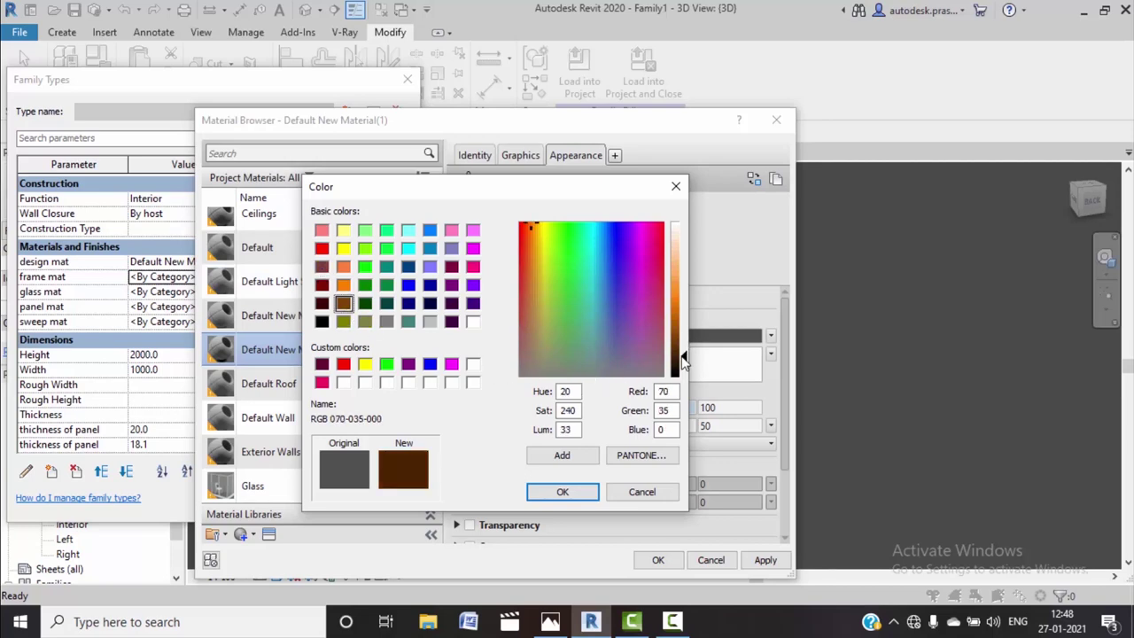
click(562, 455)
click(560, 489)
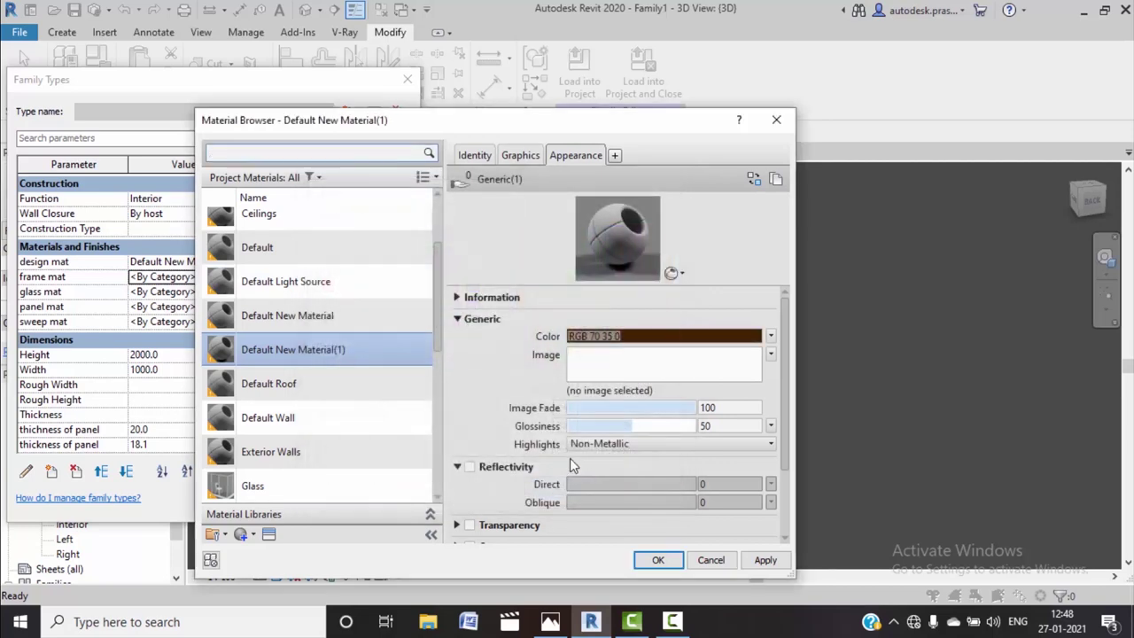
Enable reflectivity with a lowered Direct value and assign the material as frame mat
click(469, 467)
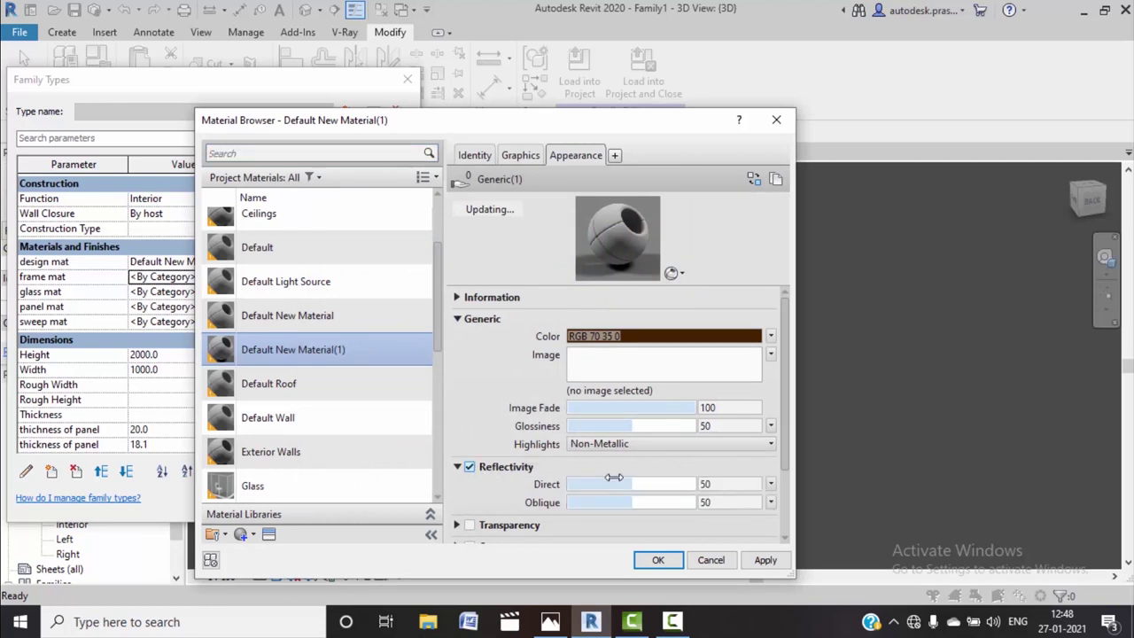
drag(622, 483, 569, 483)
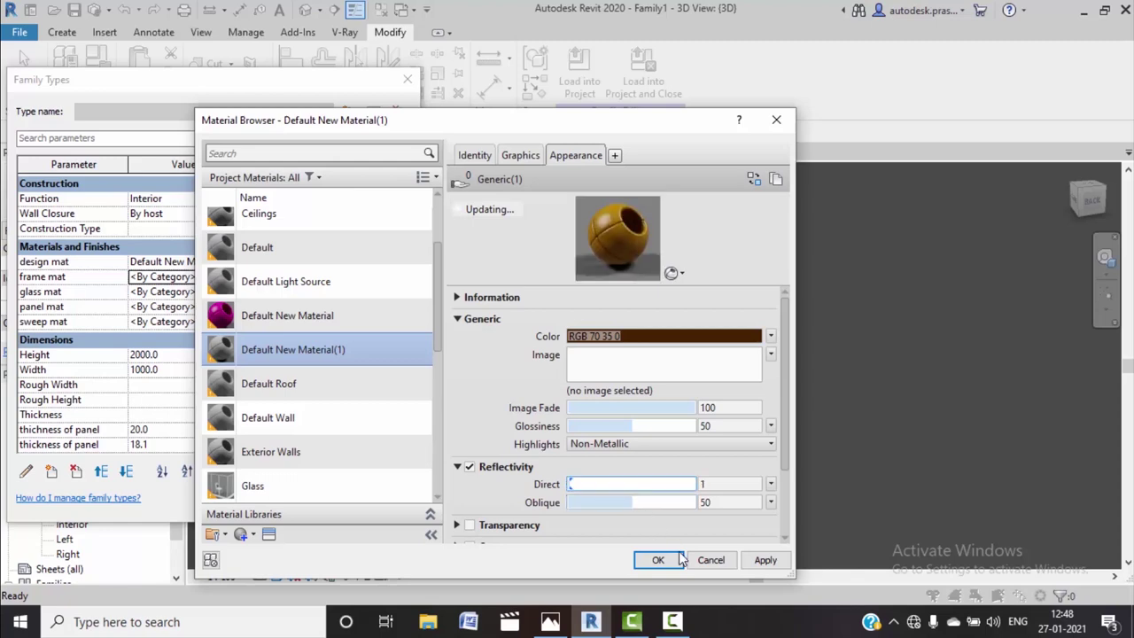
click(764, 560)
click(660, 560)
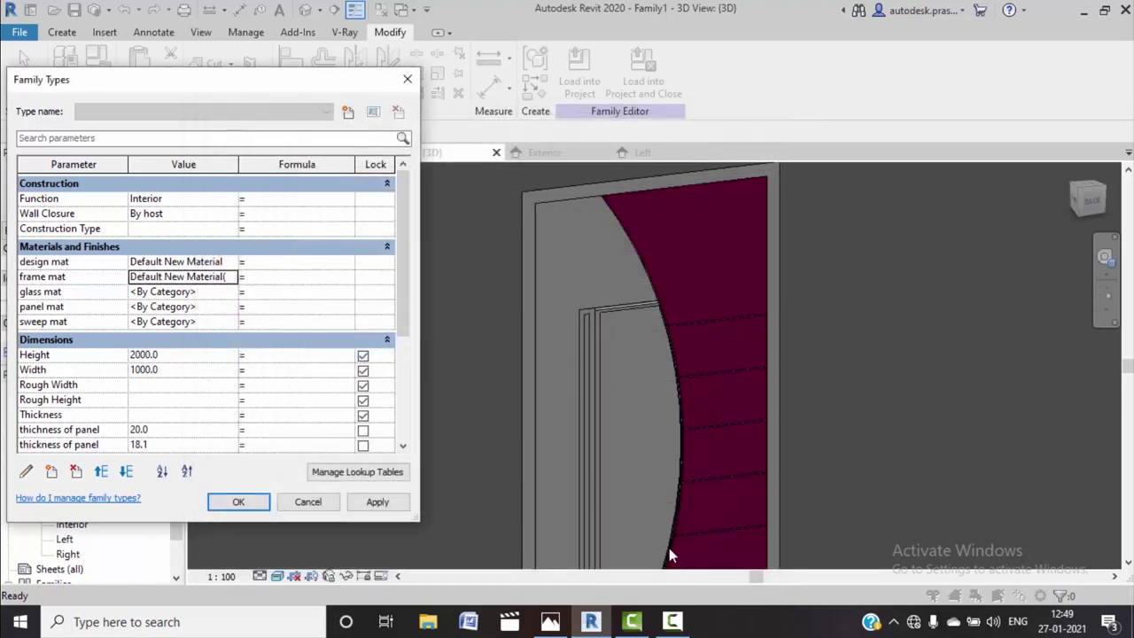
Apply the brown frame material and create a new material for glass mat
click(372, 502)
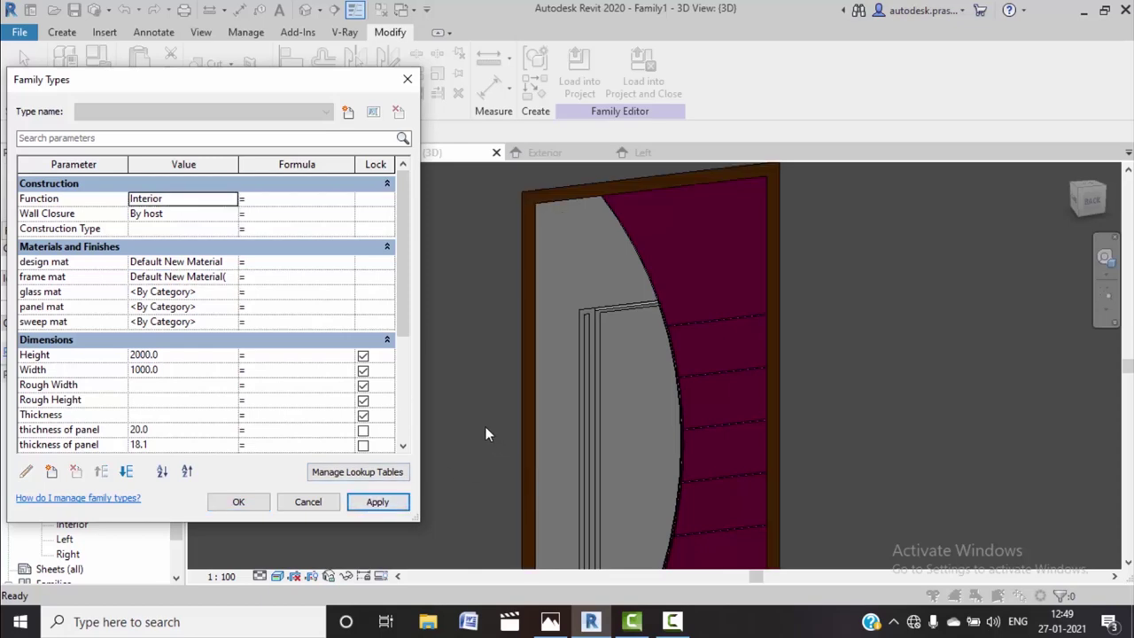
click(226, 295)
click(233, 292)
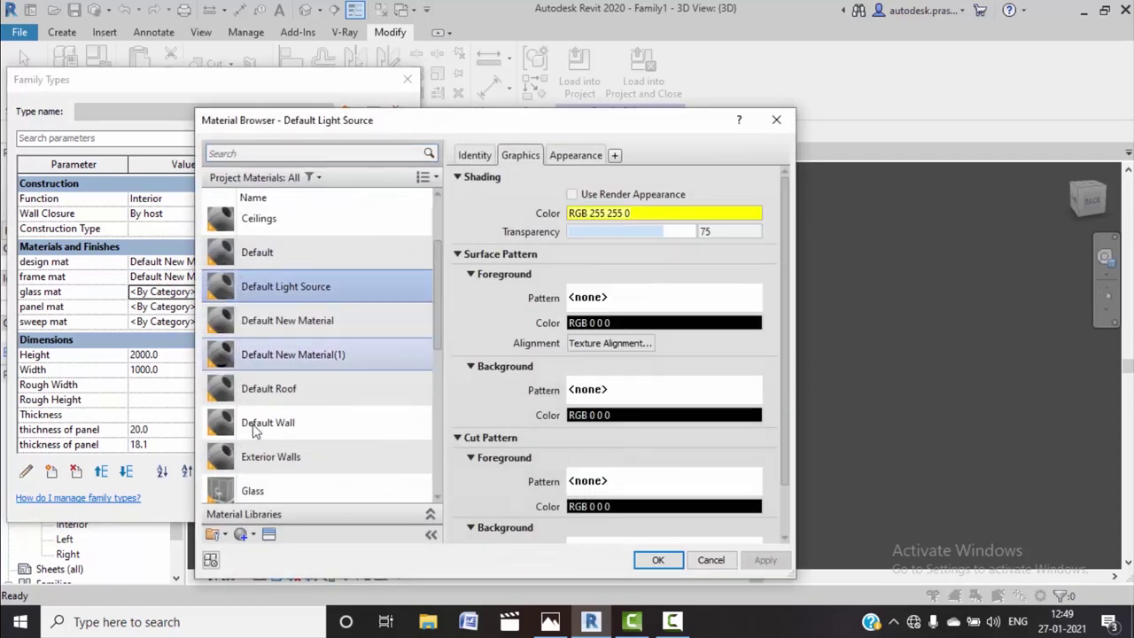
click(252, 534)
click(258, 554)
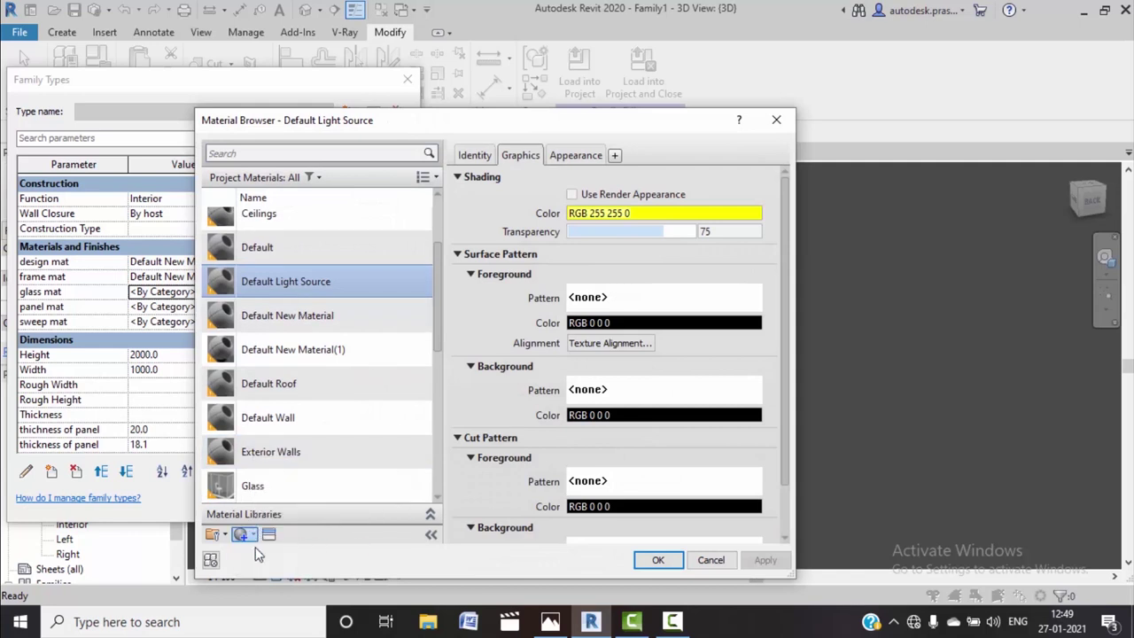
Make Default New Material(2) transparent with an amount of 83 and assign it
click(572, 194)
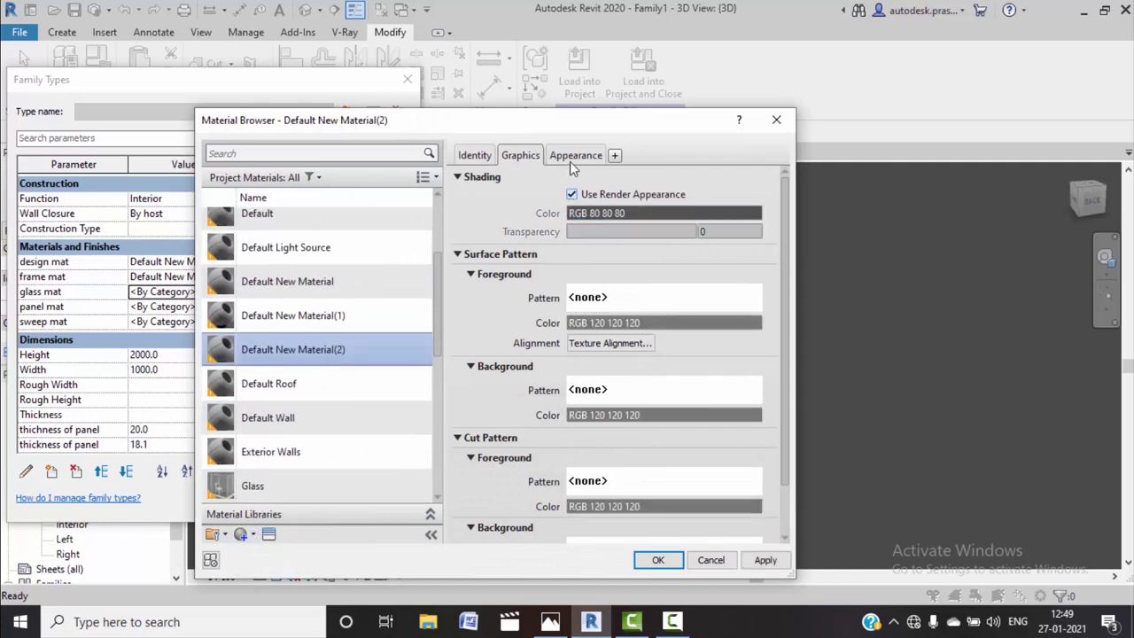
click(572, 157)
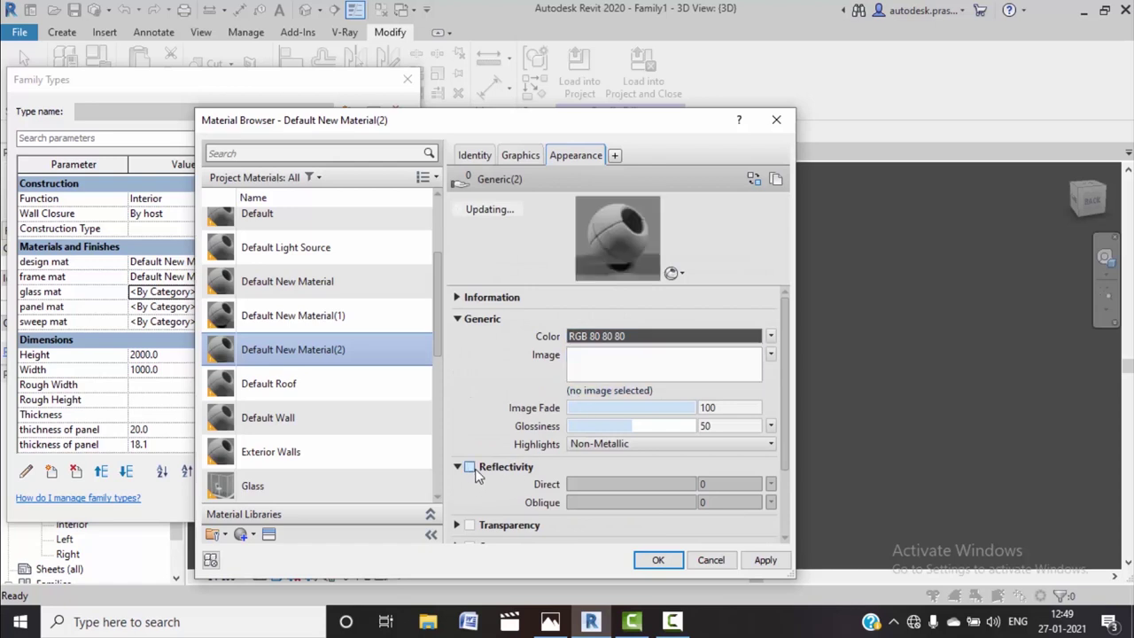
click(470, 525)
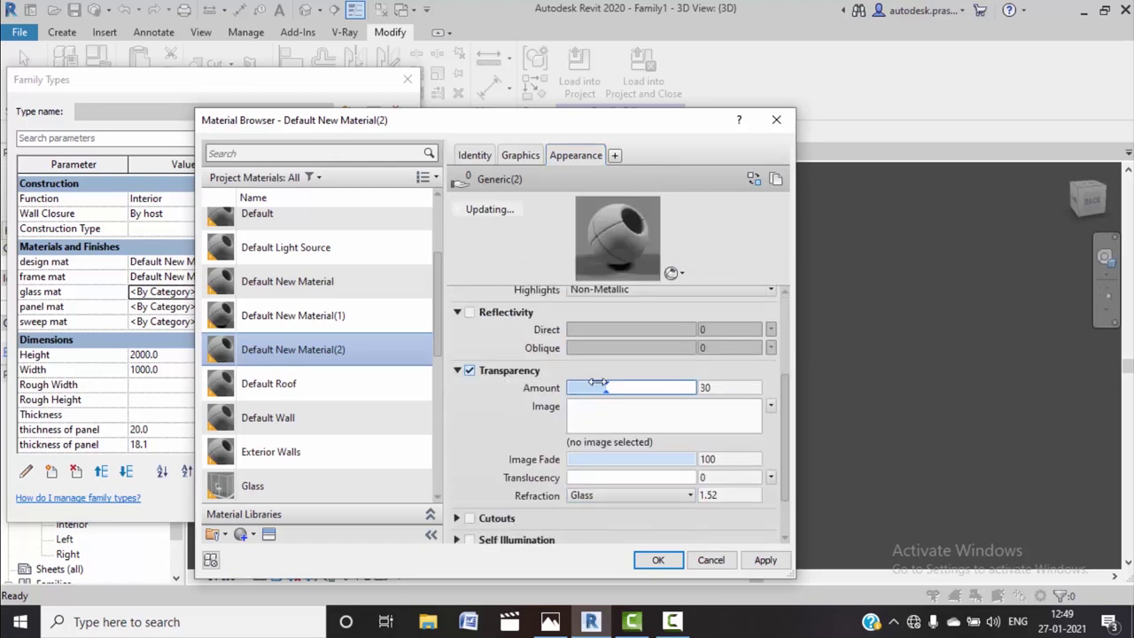
click(458, 312)
drag(607, 352, 653, 351)
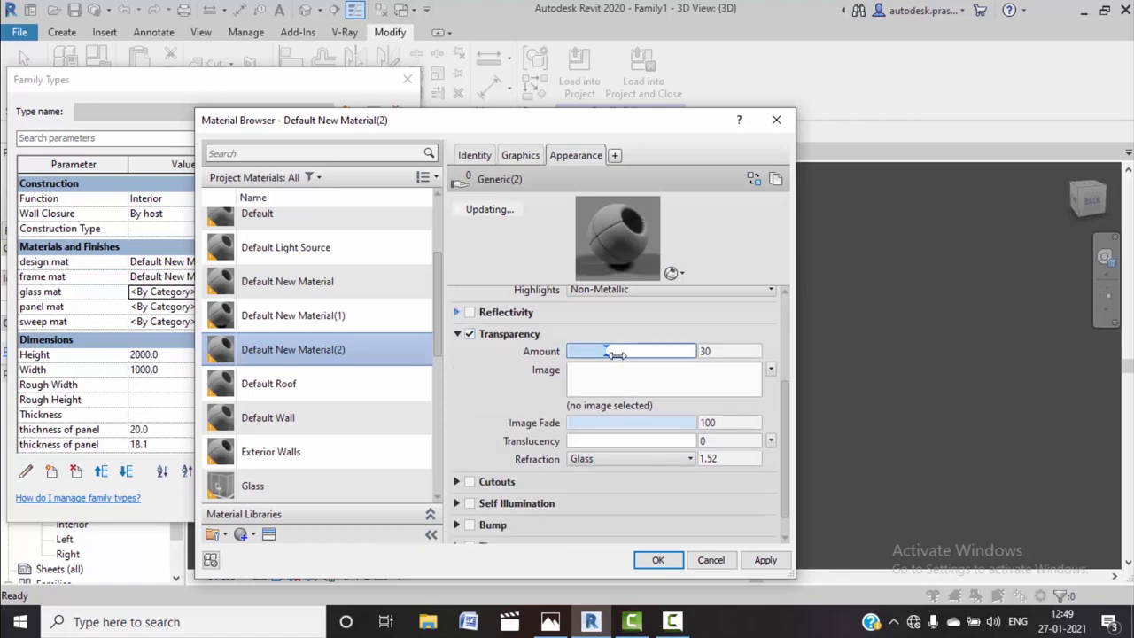
drag(675, 352, 678, 352)
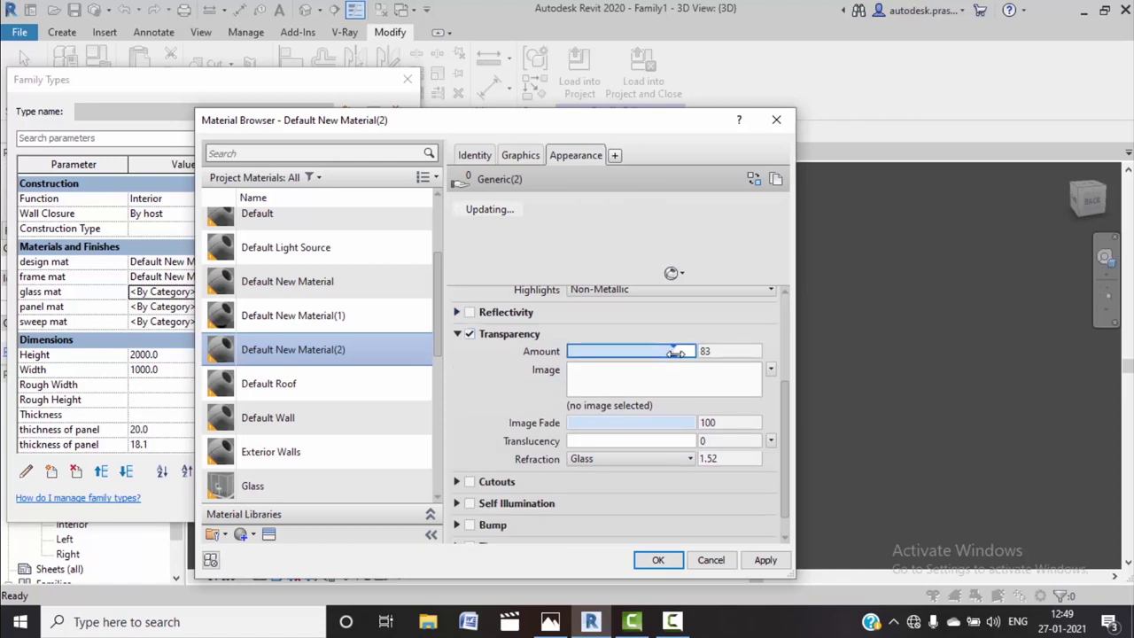
click(766, 560)
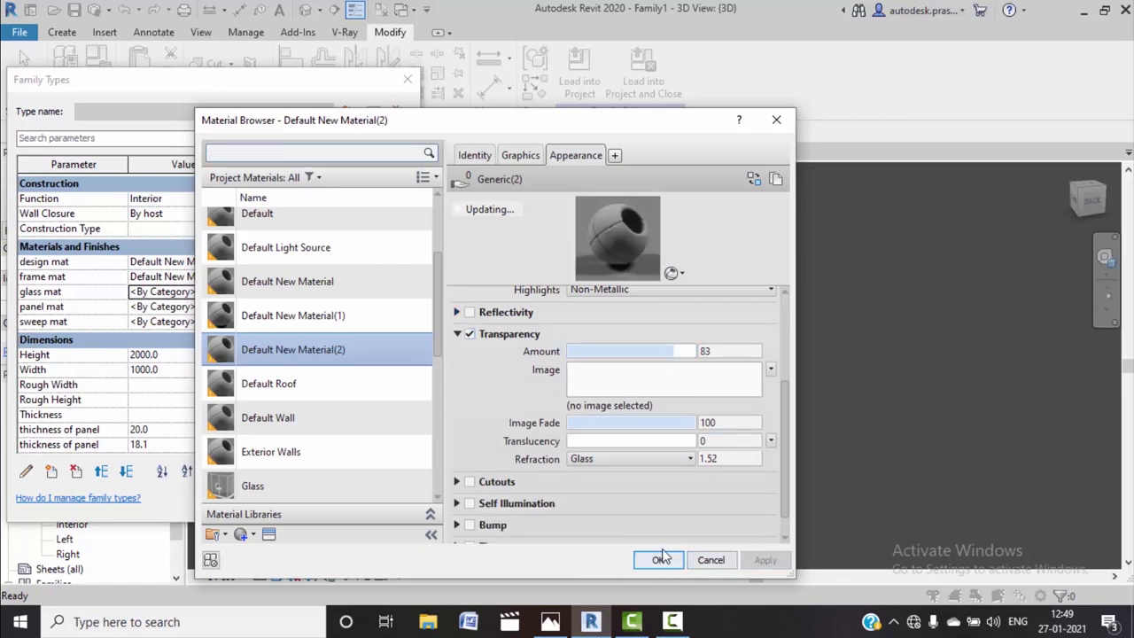
click(521, 155)
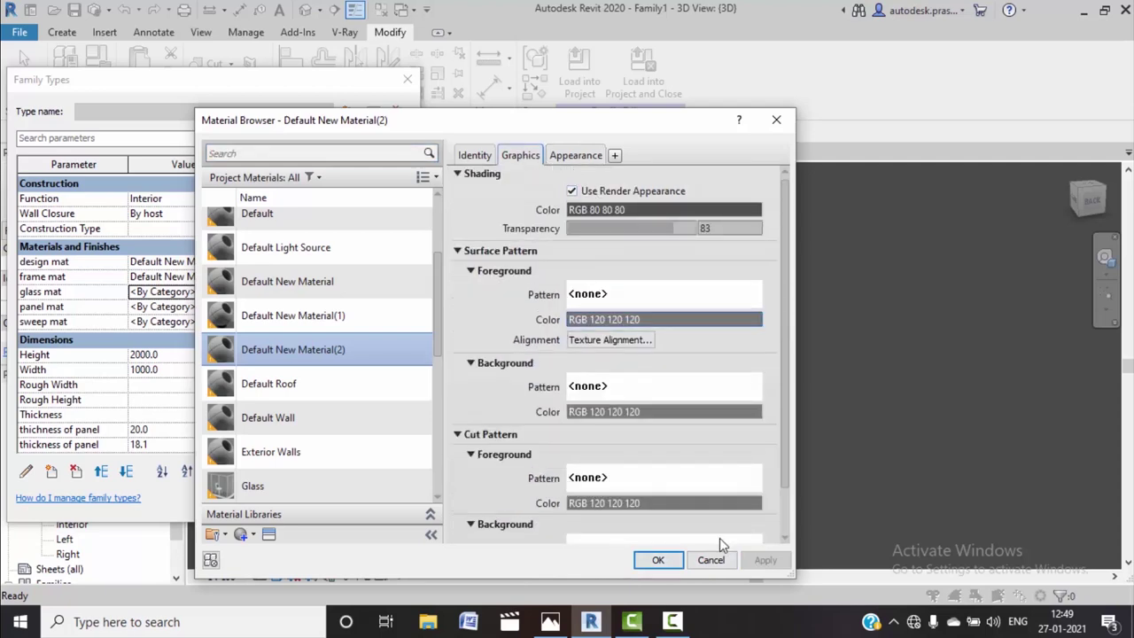
click(671, 560)
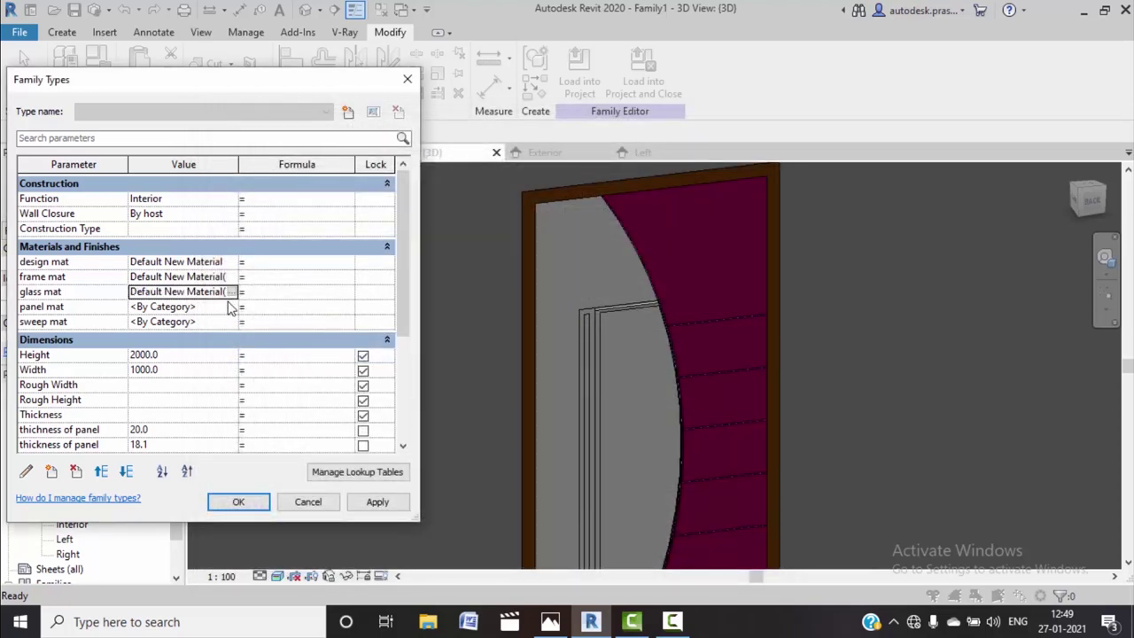
Apply the glass material and check the door against the reference photo
click(387, 506)
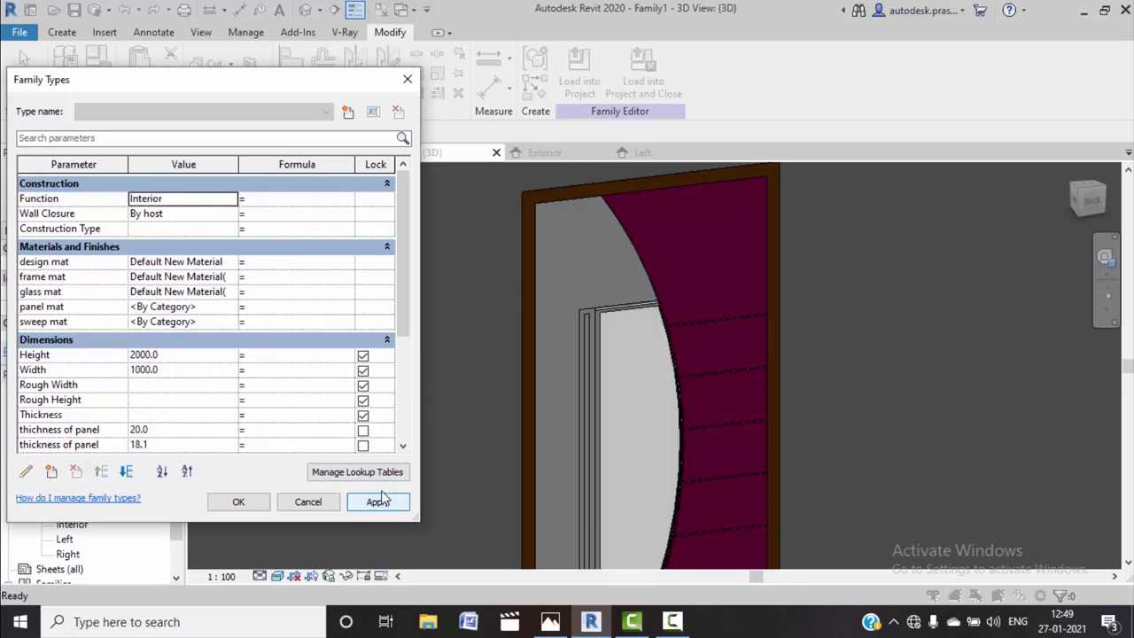
click(226, 306)
click(232, 307)
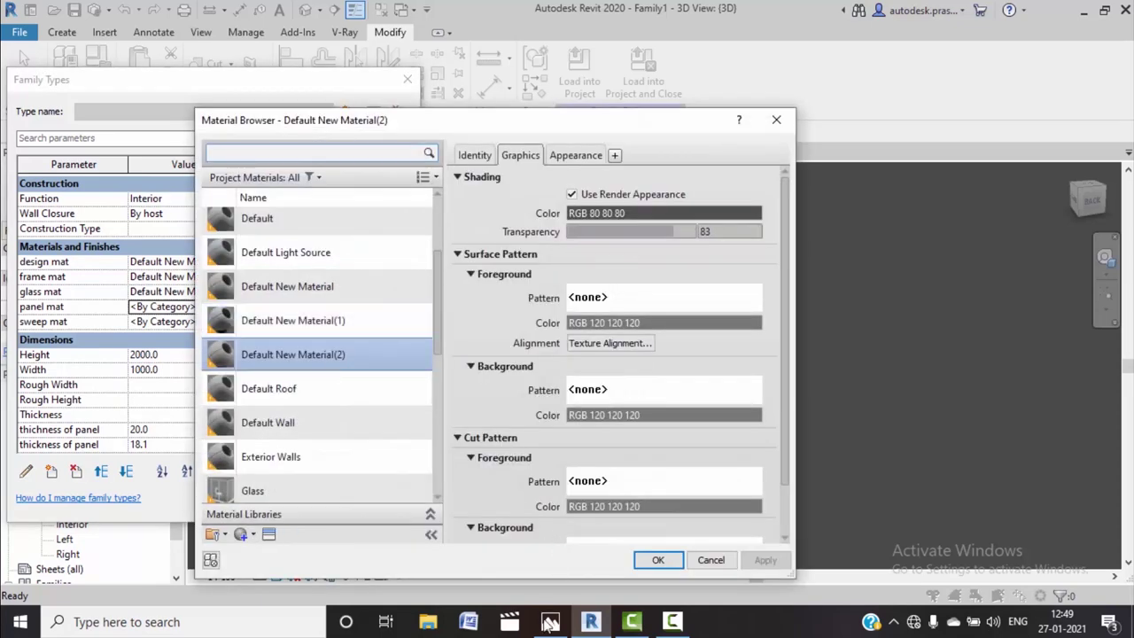
click(550, 621)
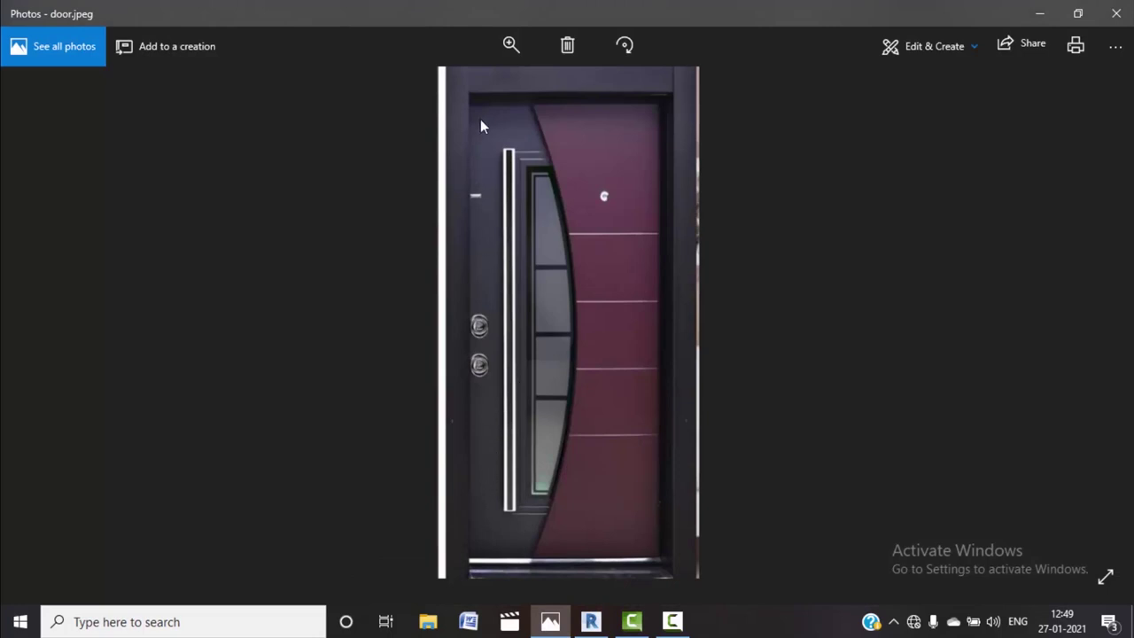
click(1041, 13)
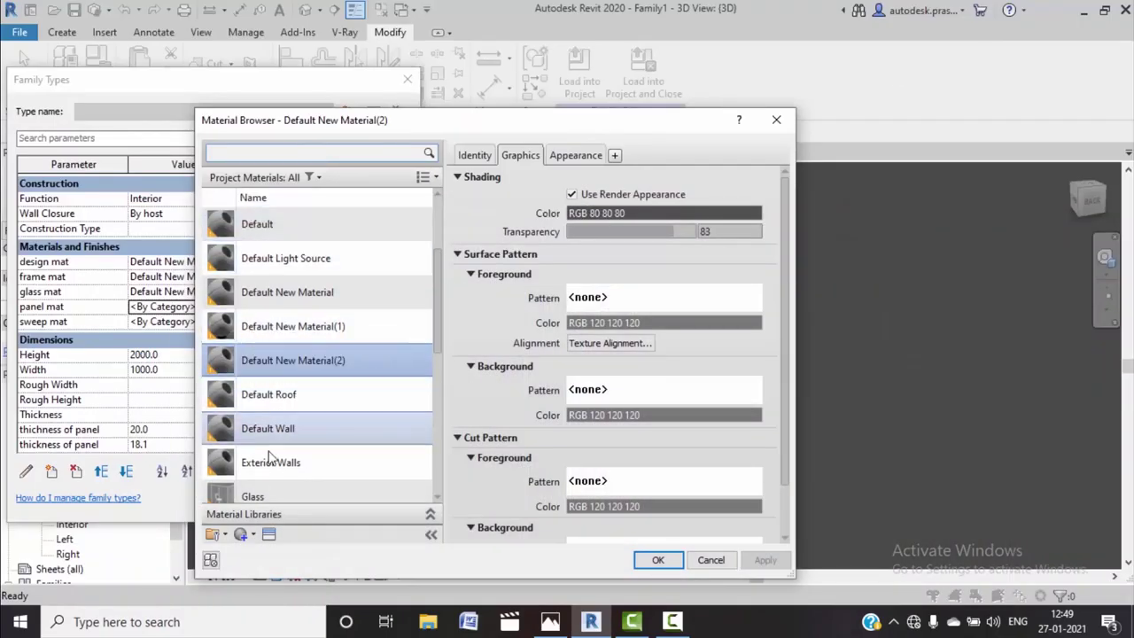
Assign brown Default New Material(1) to panel mat and open the sweep mat material list
scroll(266, 416, down, 1)
click(288, 316)
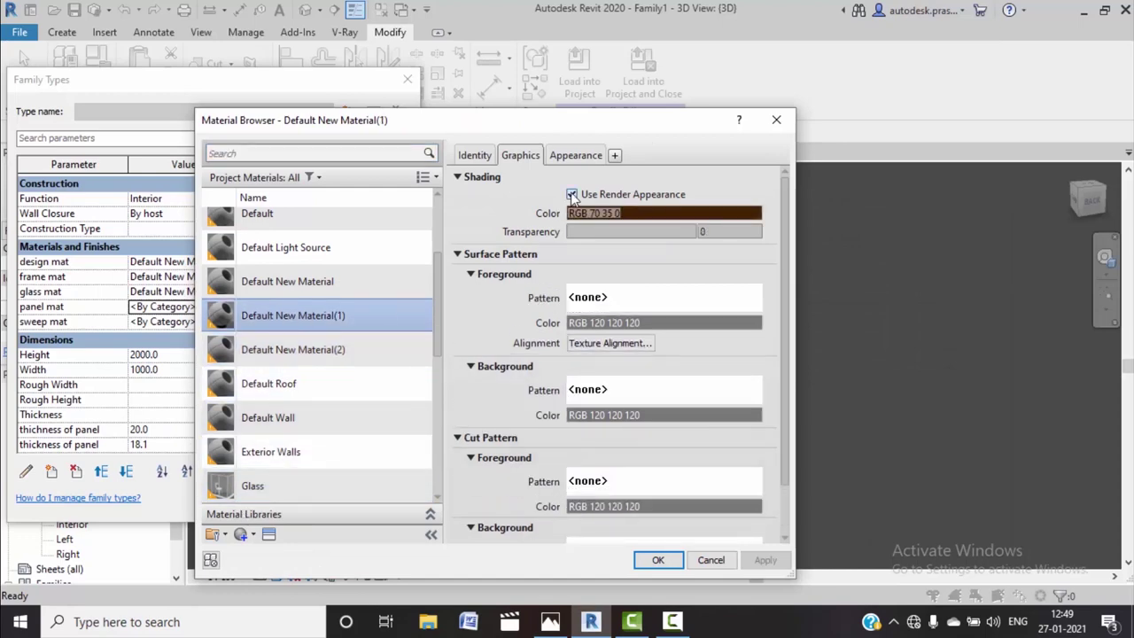
click(574, 156)
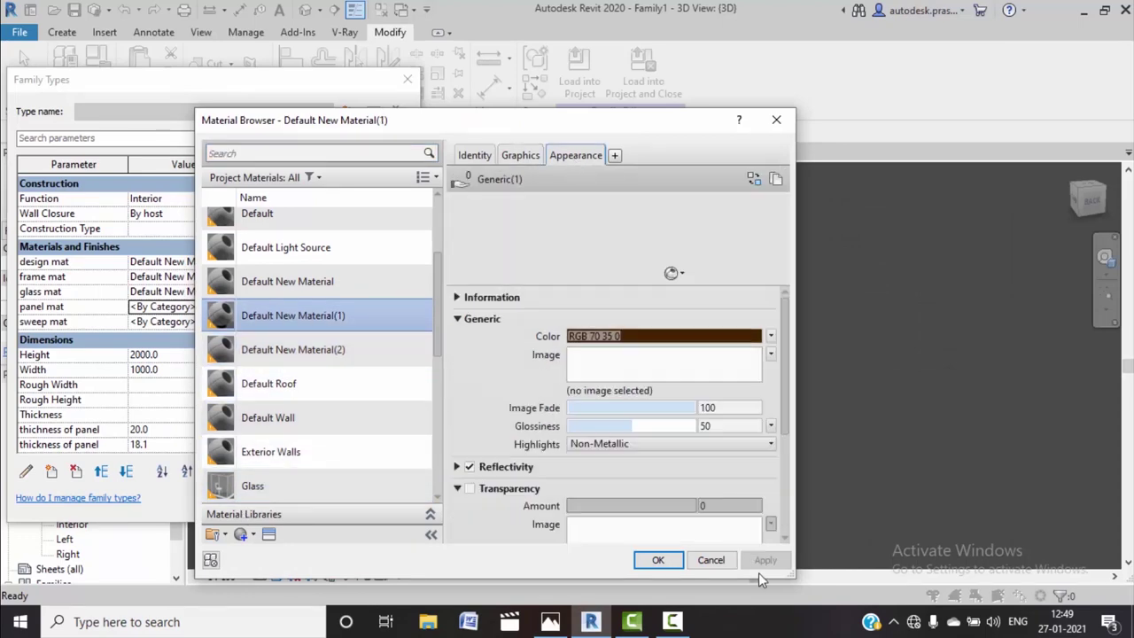
click(658, 560)
click(378, 503)
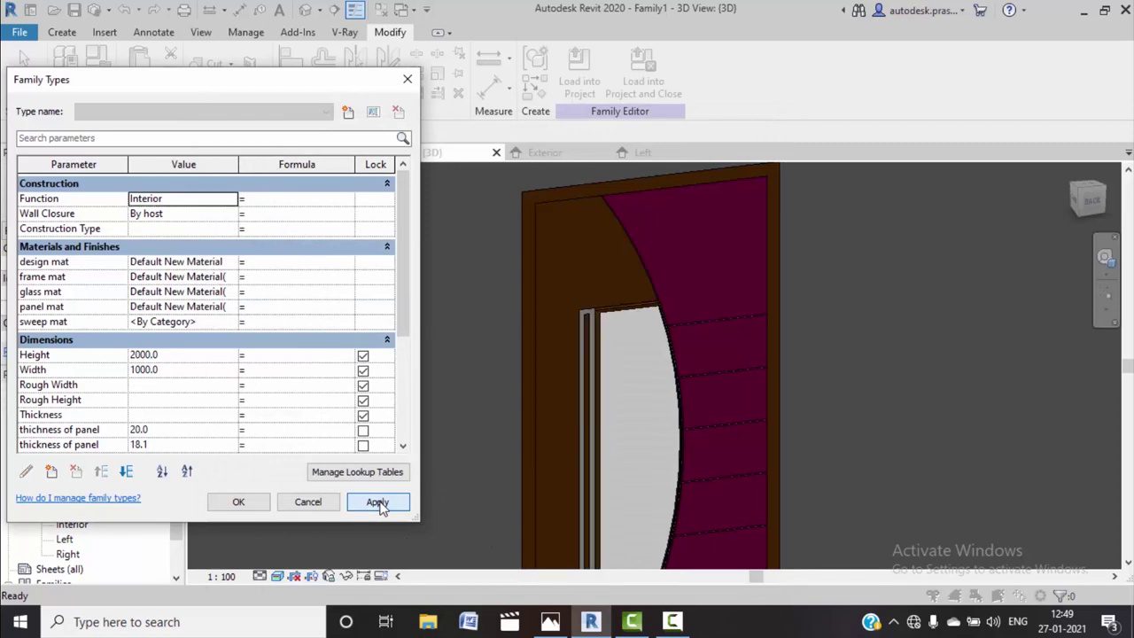
click(228, 324)
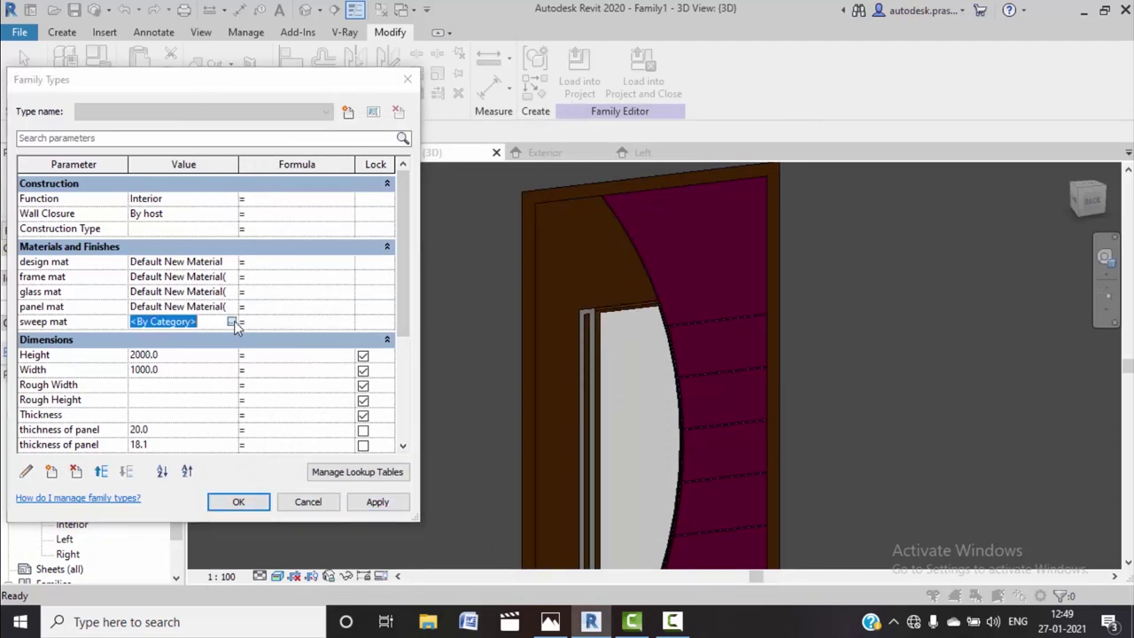
click(232, 322)
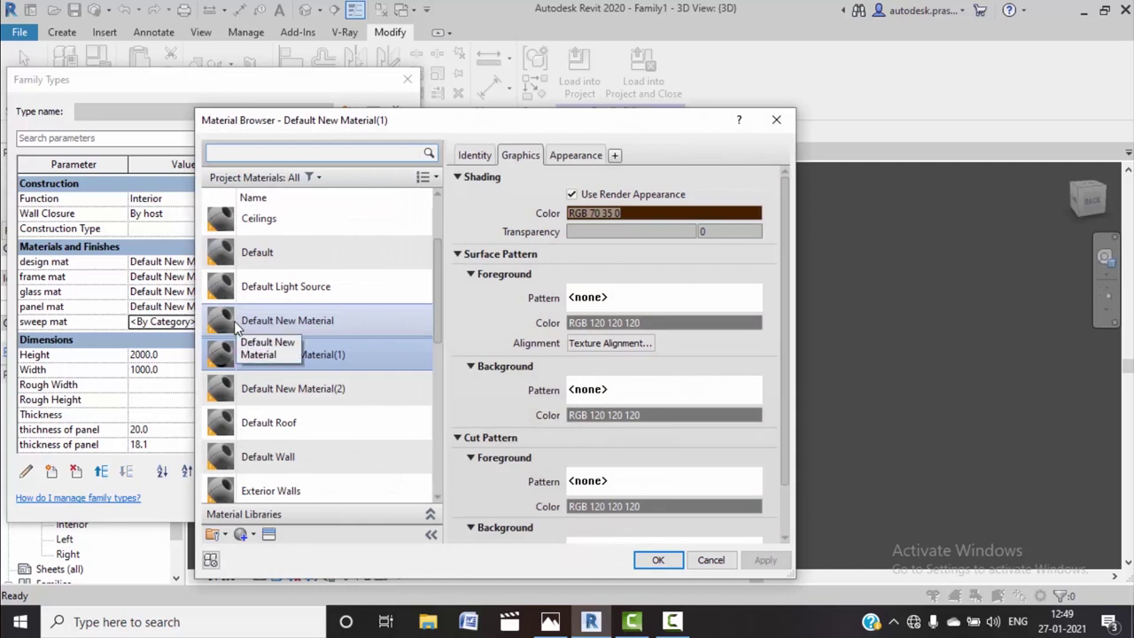
Create Default New Material(3) with the Chrome - Polished Blue appearance
click(253, 536)
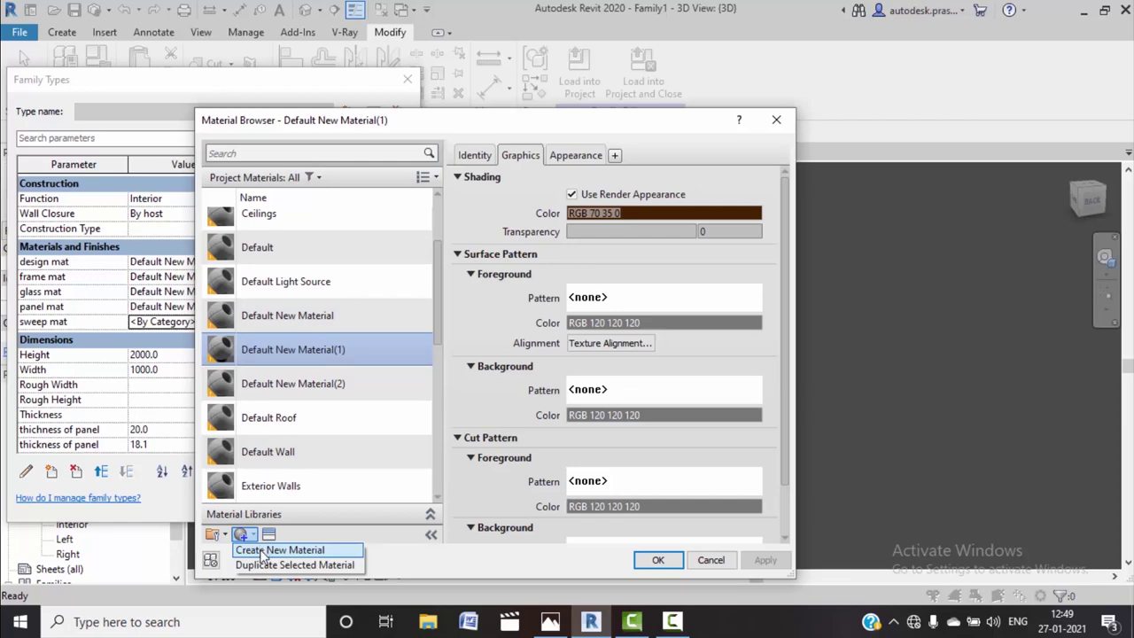
click(263, 550)
click(268, 534)
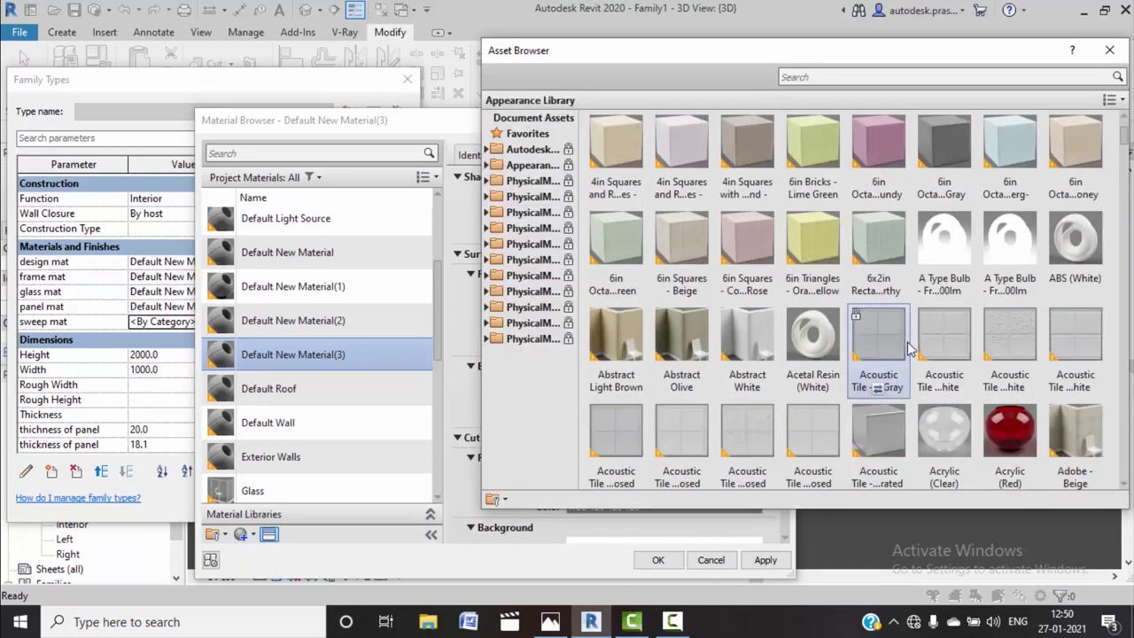
scroll(908, 348, down, 4)
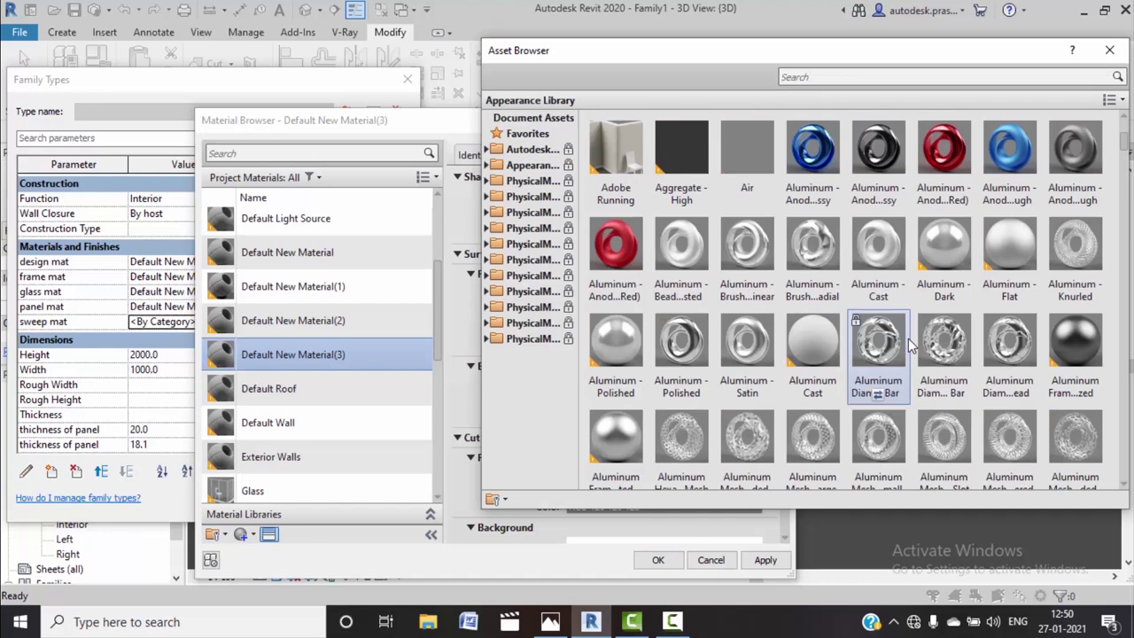
scroll(908, 345, down, 3)
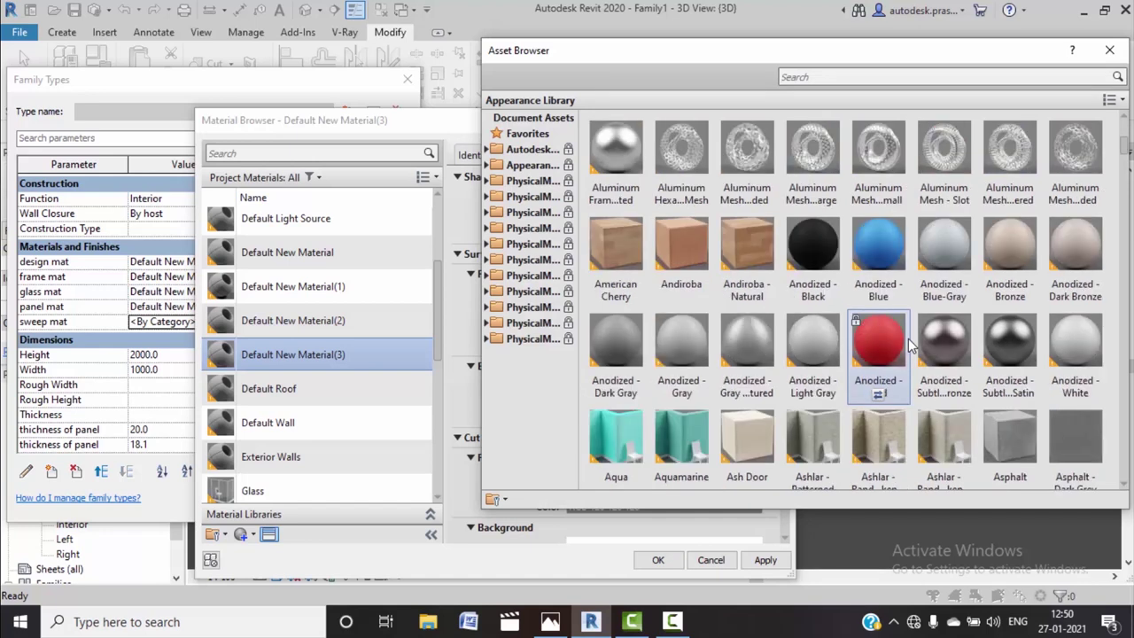
scroll(908, 346, down, 3)
scroll(909, 346, down, 3)
scroll(908, 341, down, 3)
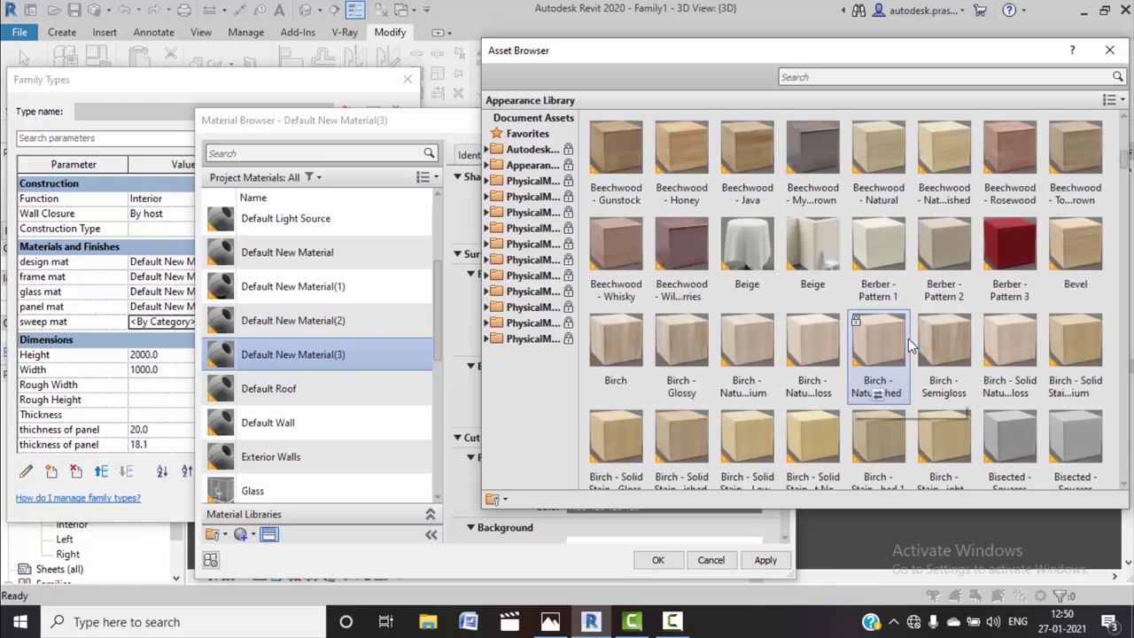
scroll(908, 341, down, 3)
scroll(909, 344, down, 3)
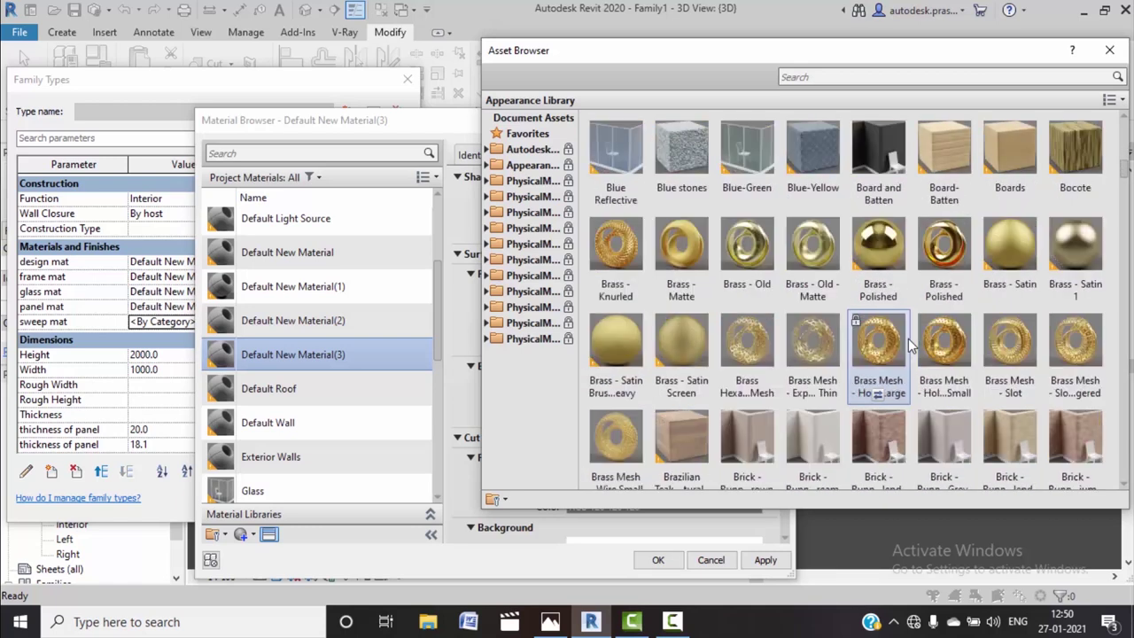
scroll(909, 344, down, 3)
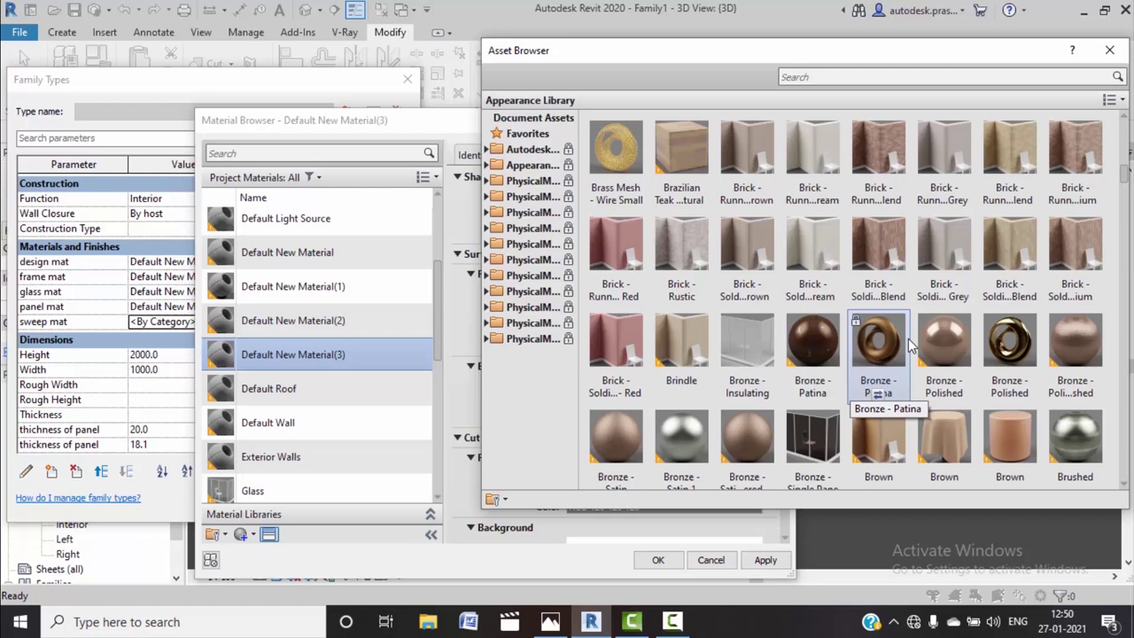
scroll(908, 339, down, 3)
scroll(908, 339, down, 3)
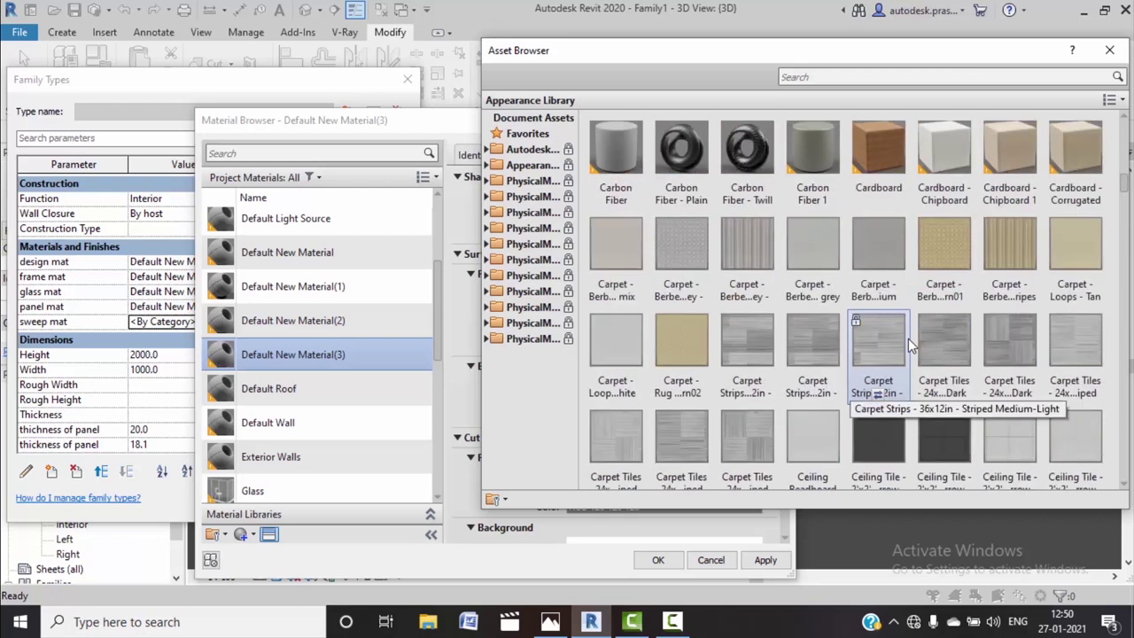
scroll(908, 338, down, 3)
scroll(908, 338, down, 2)
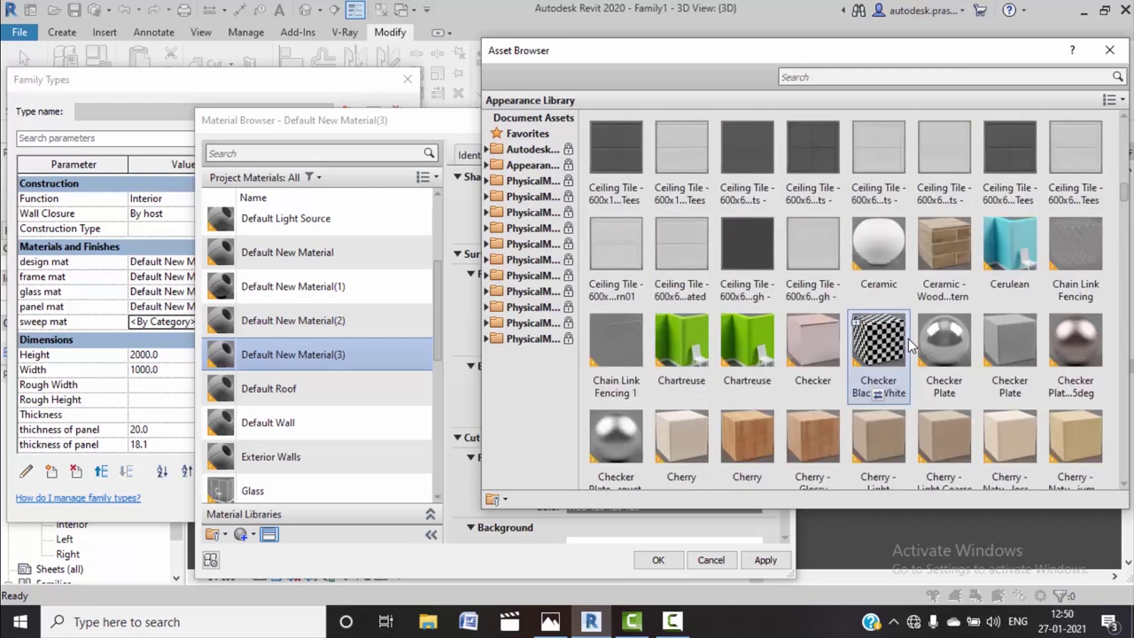
scroll(909, 338, down, 3)
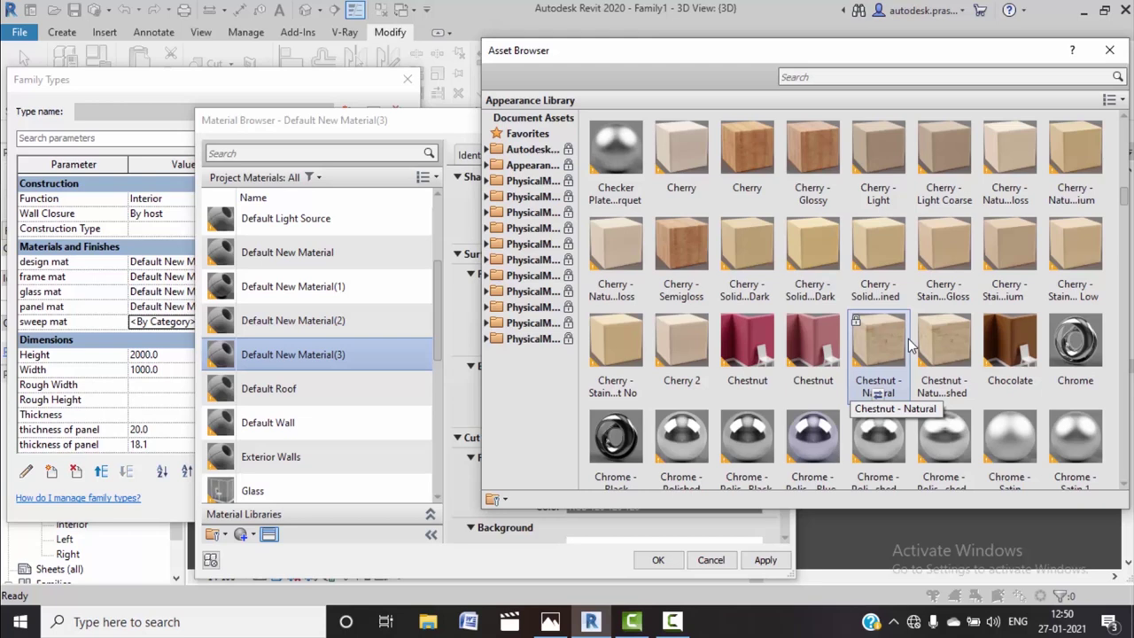
scroll(788, 443, down, 1)
click(823, 469)
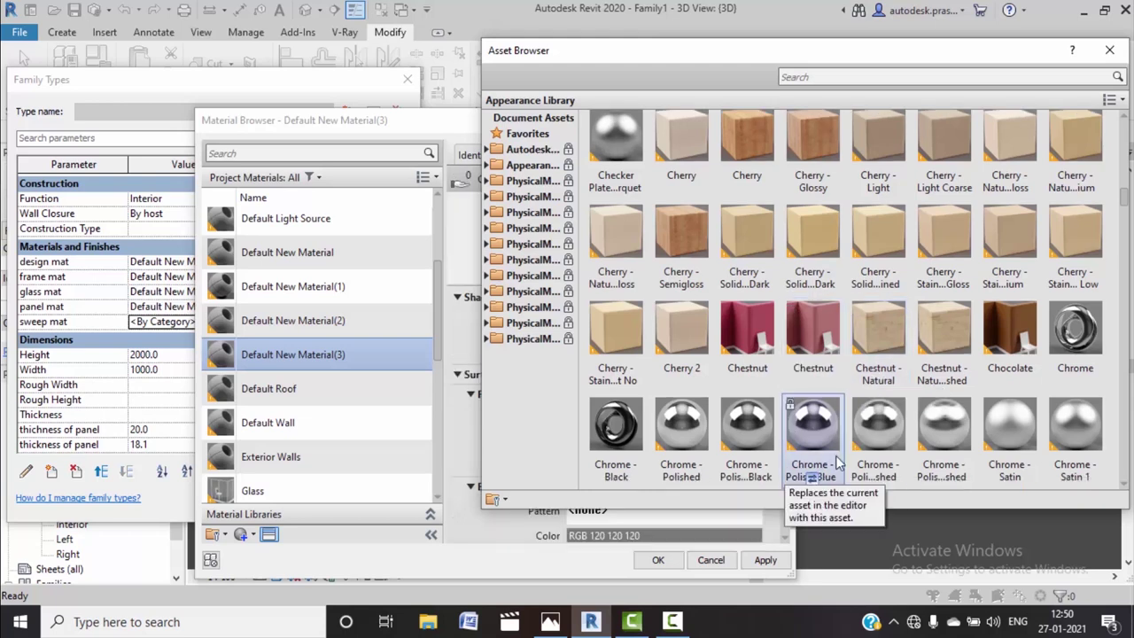
click(1109, 51)
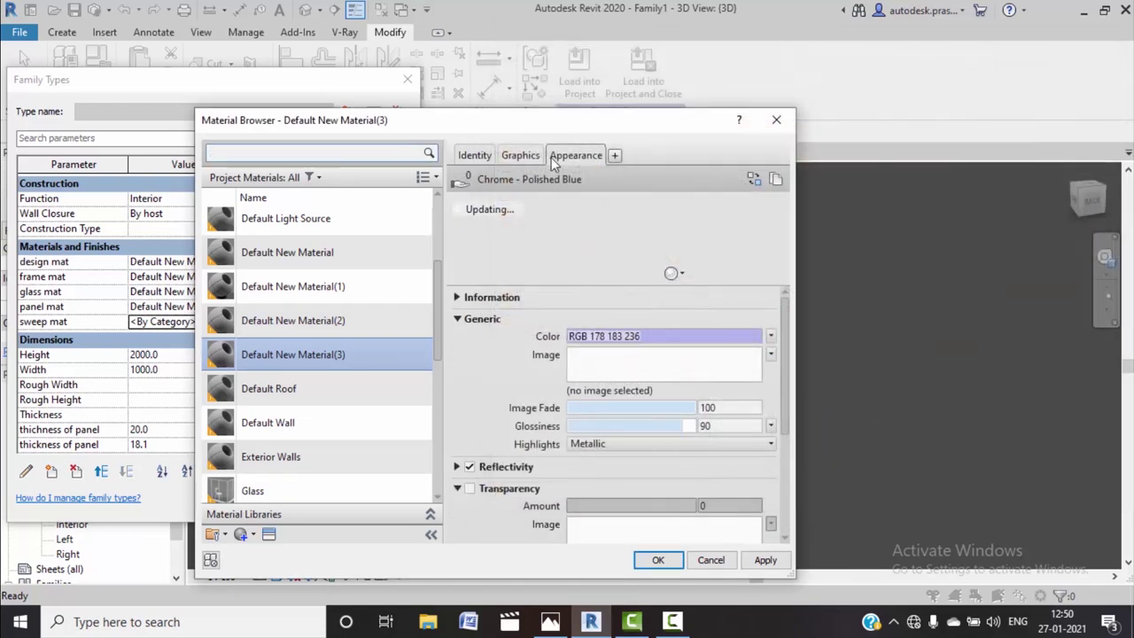
Make its shading use the render appearance, assign it as sweep mat, and confirm Family Types
click(518, 156)
click(572, 194)
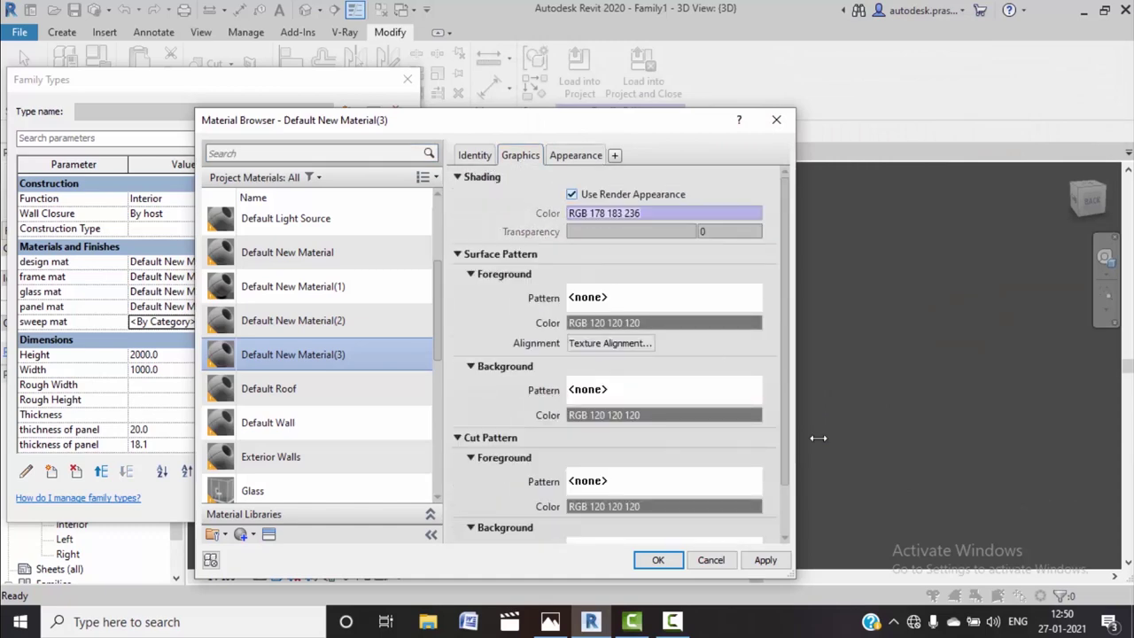
click(766, 560)
click(659, 560)
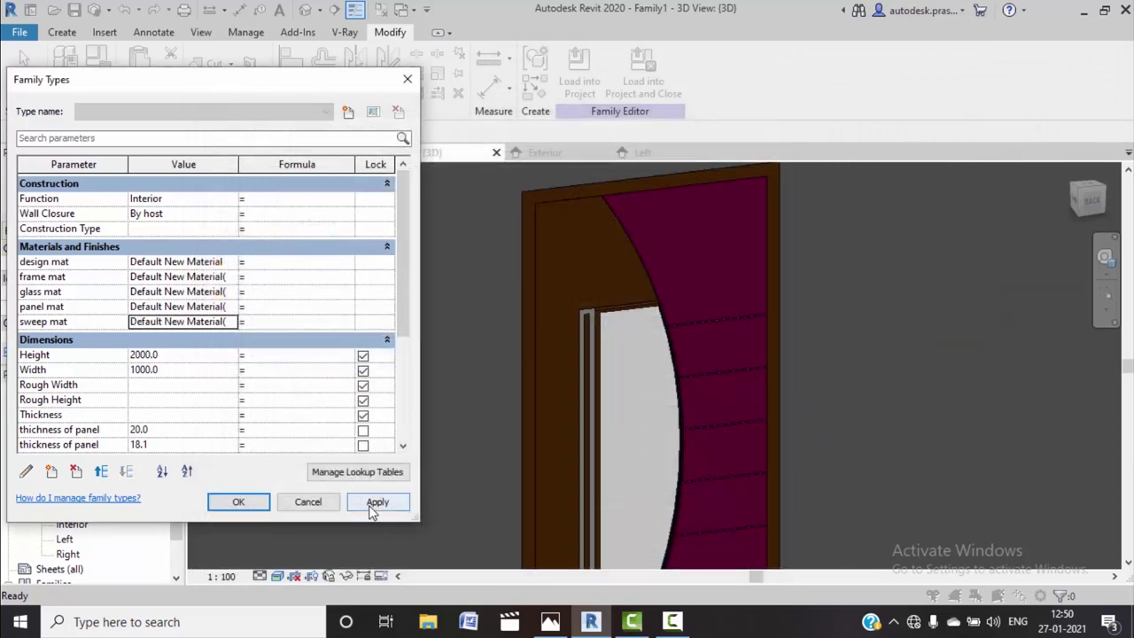
click(371, 507)
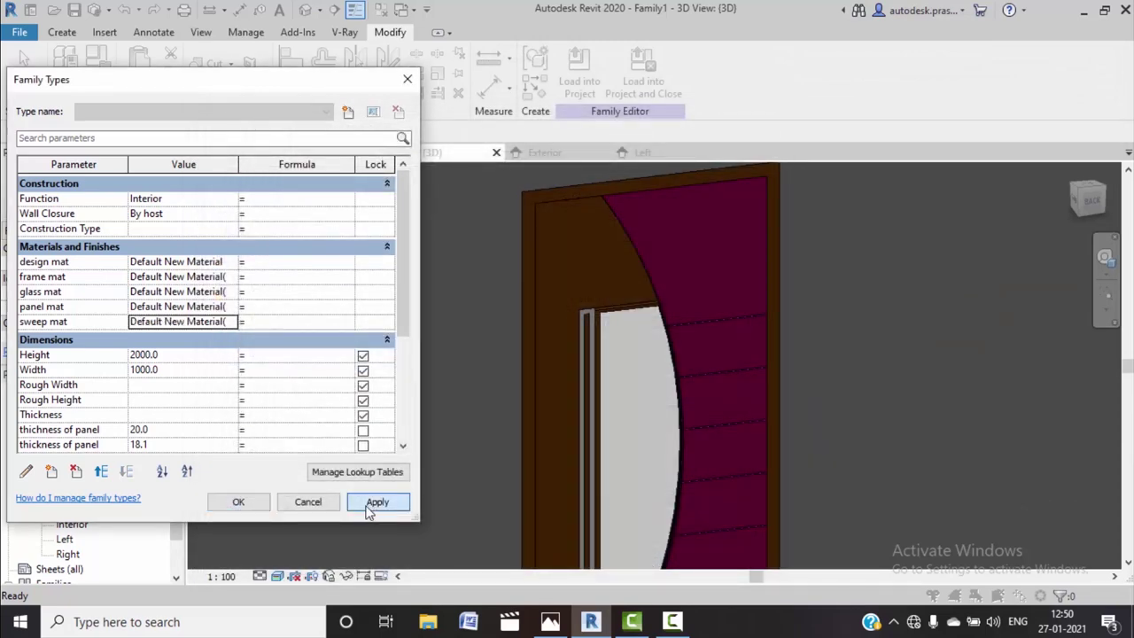
click(237, 502)
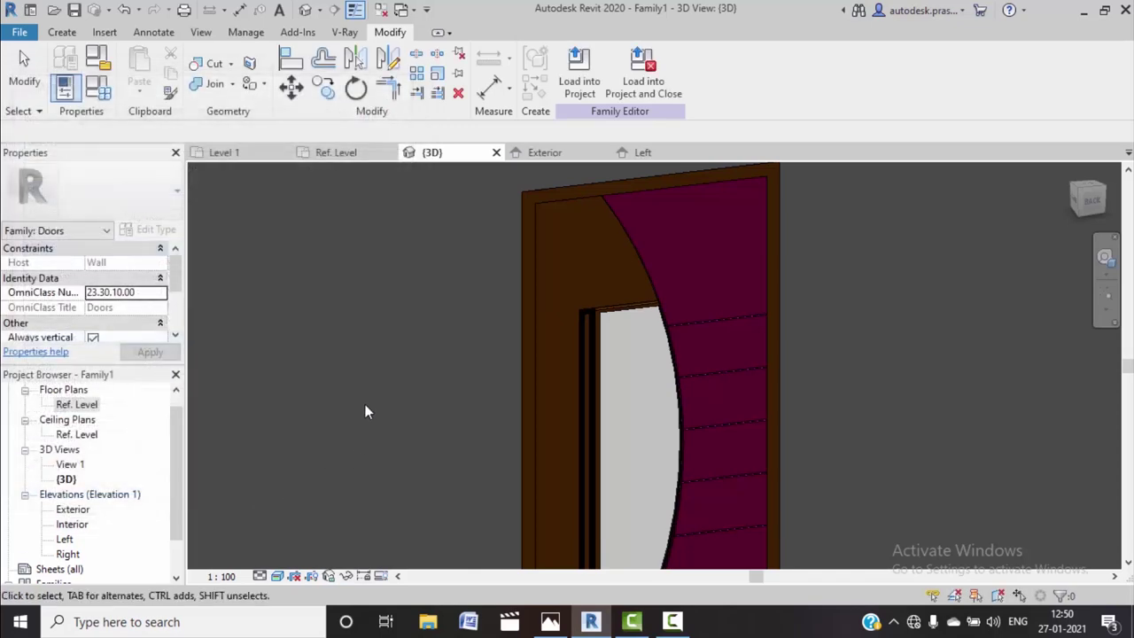
Open the Paint tool's options on the ribbon
scroll(365, 410, down, 2)
scroll(368, 410, down, 2)
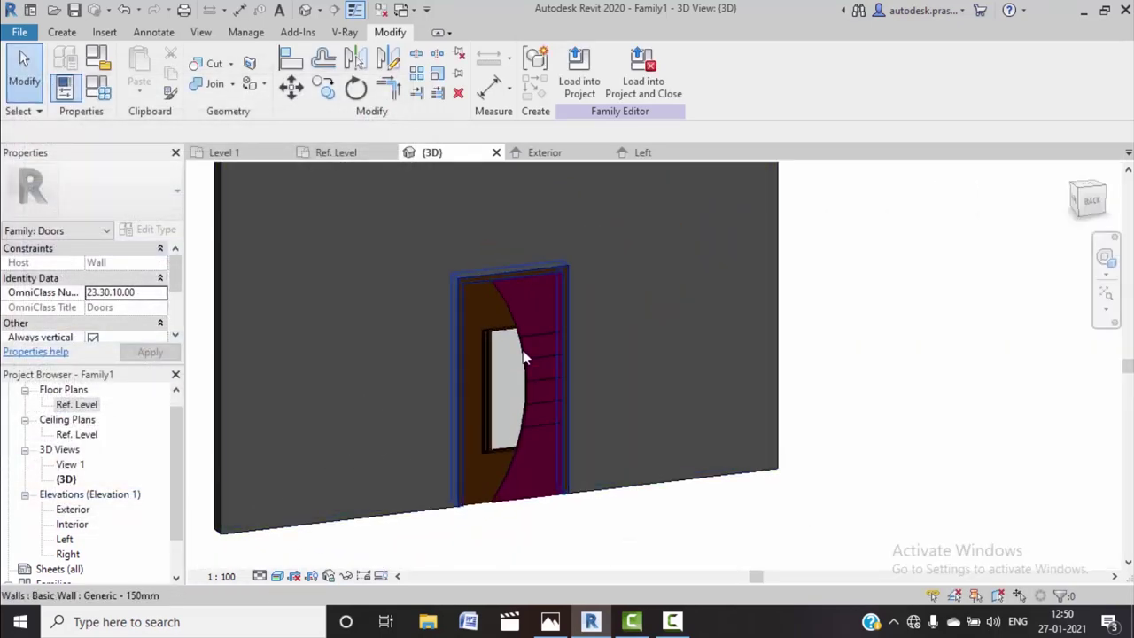
scroll(531, 346, up, 2)
scroll(544, 340, up, 2)
scroll(426, 343, up, 2)
scroll(417, 352, up, 2)
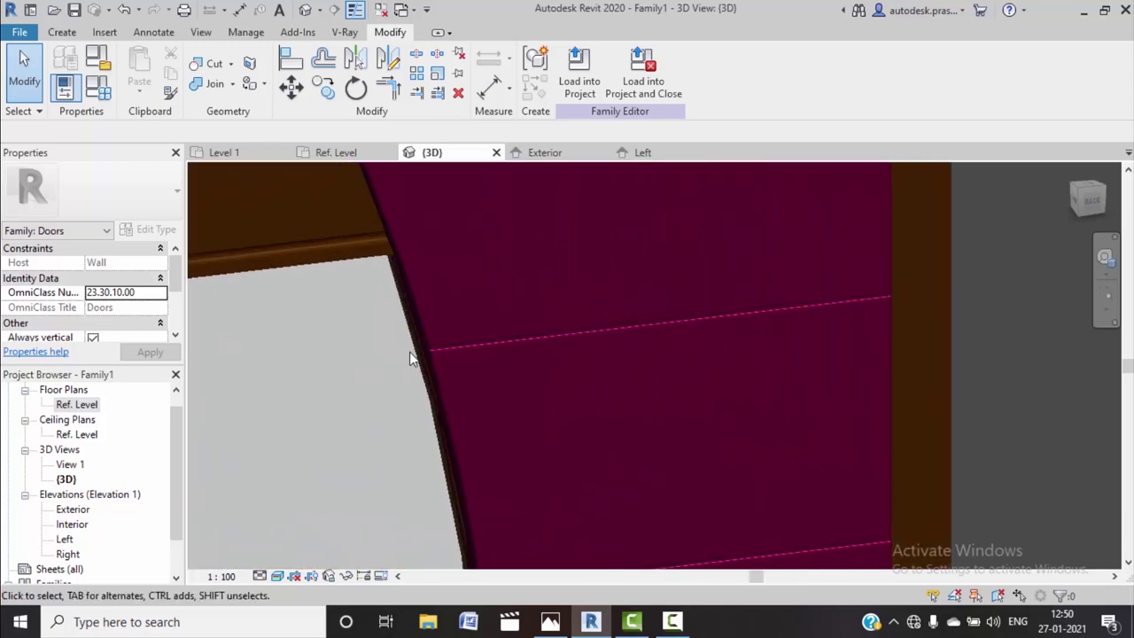
scroll(490, 358, up, 1)
scroll(474, 342, up, 1)
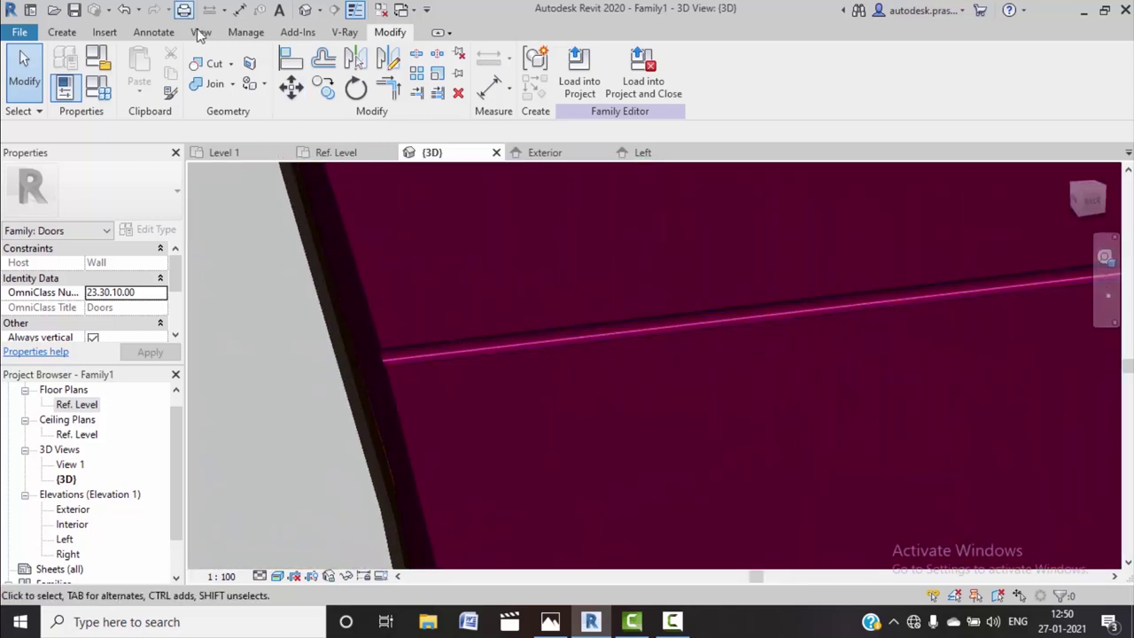
click(264, 87)
Paint the five door-panel groove faces with the chrome material
click(283, 108)
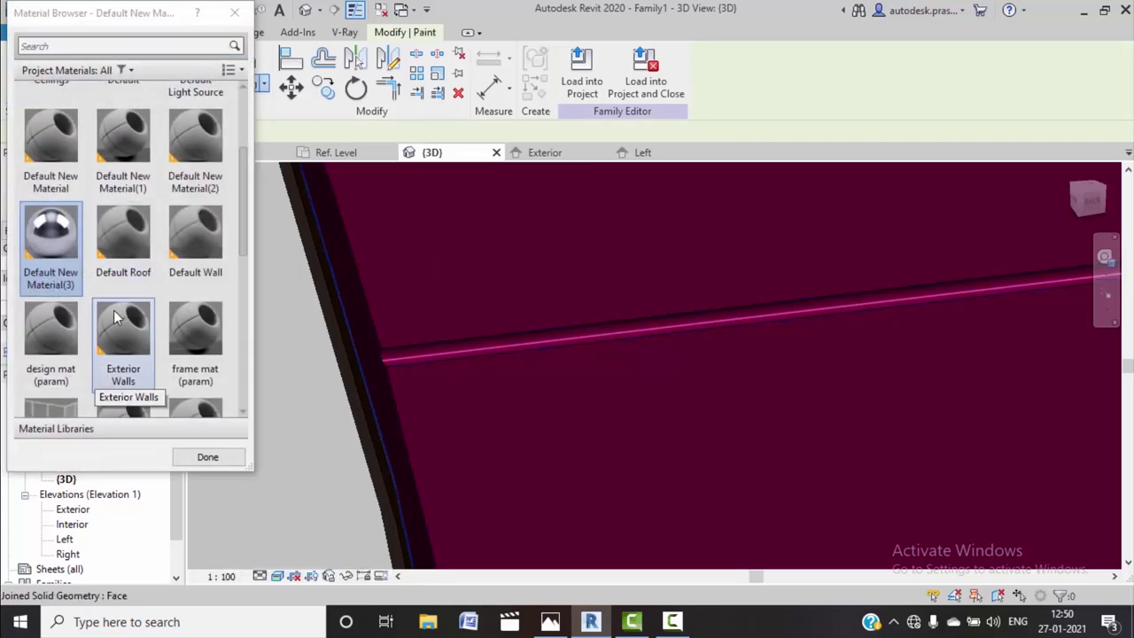
click(434, 349)
scroll(439, 355, down, 2)
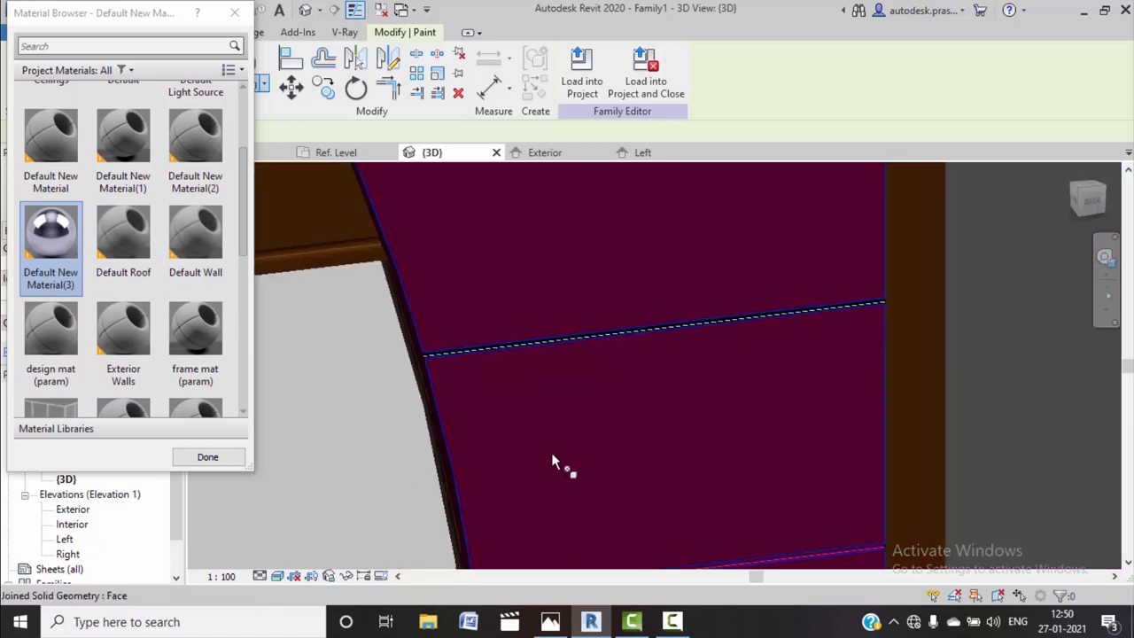
middle_drag(552, 464, 501, 256)
scroll(502, 379, up, 3)
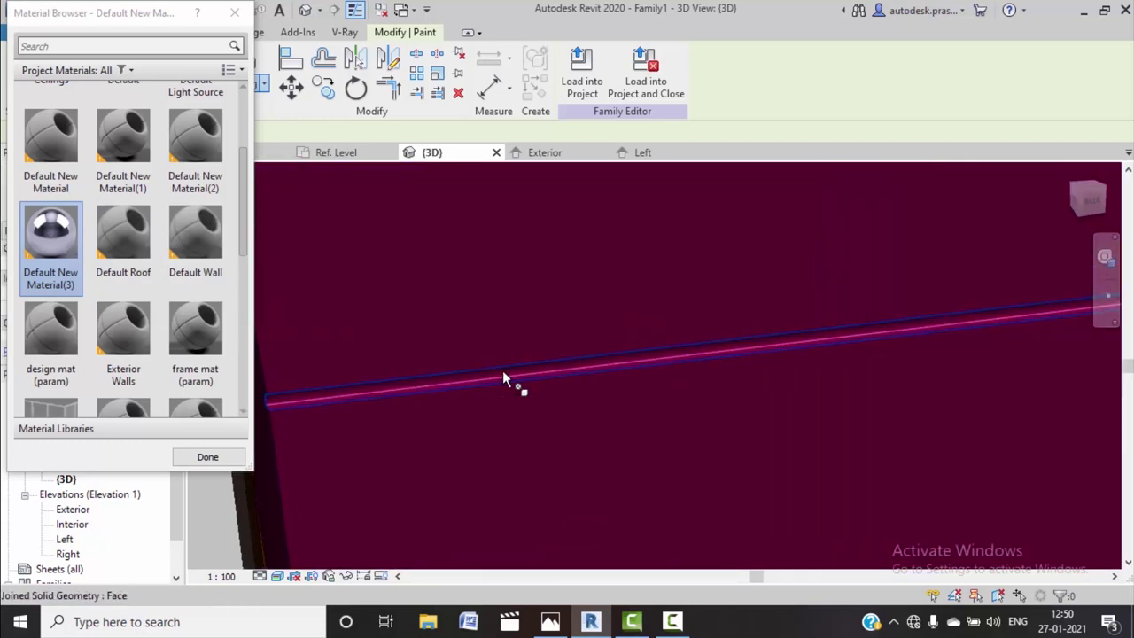
click(503, 371)
scroll(509, 364, down, 1)
scroll(509, 368, down, 2)
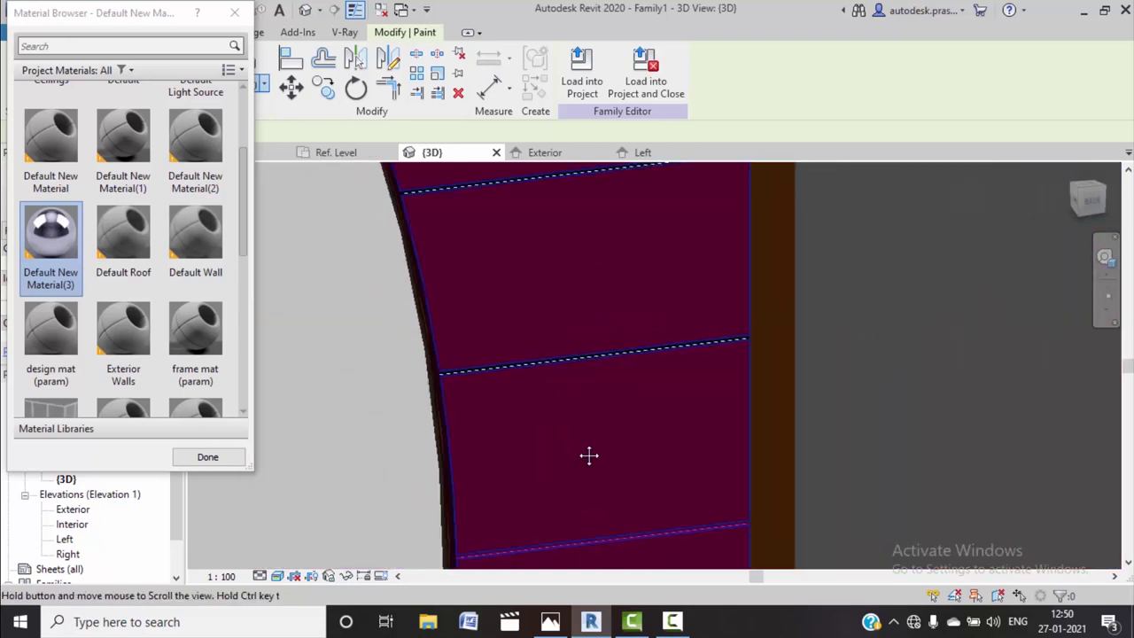
scroll(562, 359, up, 1)
scroll(558, 355, up, 1)
click(559, 354)
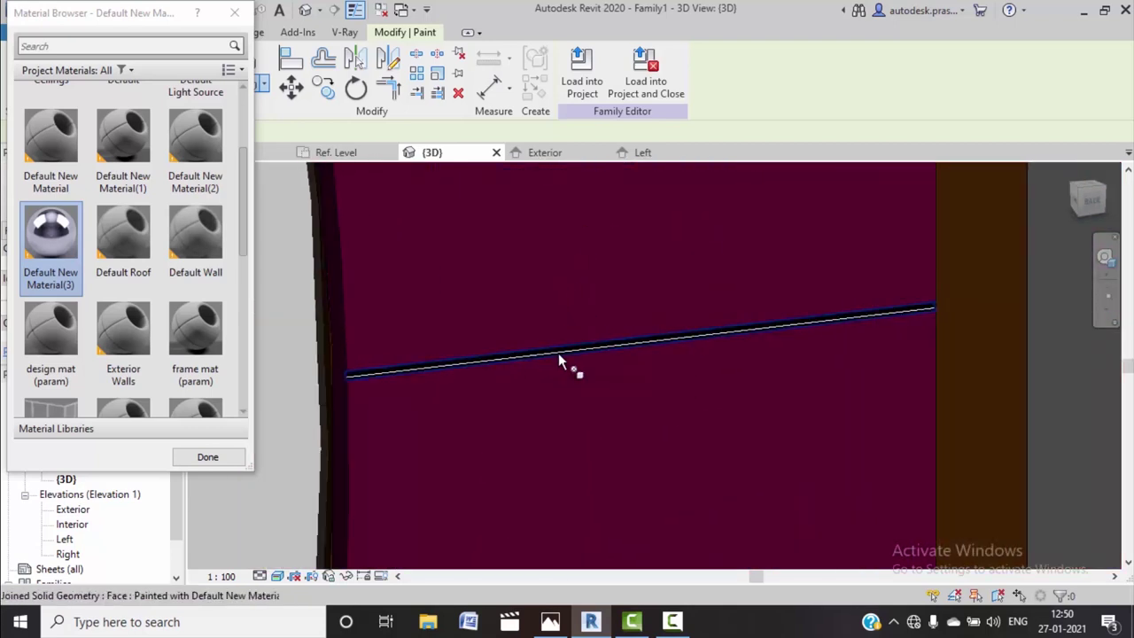
scroll(560, 351, down, 1)
scroll(576, 372, down, 2)
scroll(587, 363, up, 1)
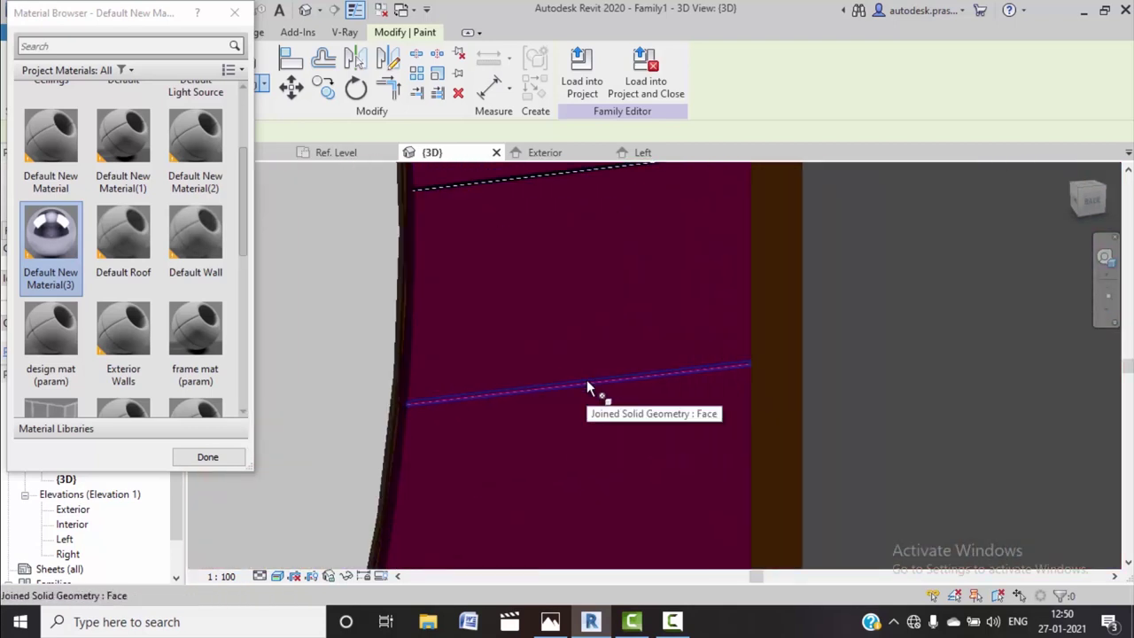
scroll(589, 376, up, 1)
click(590, 372)
scroll(598, 365, down, 1)
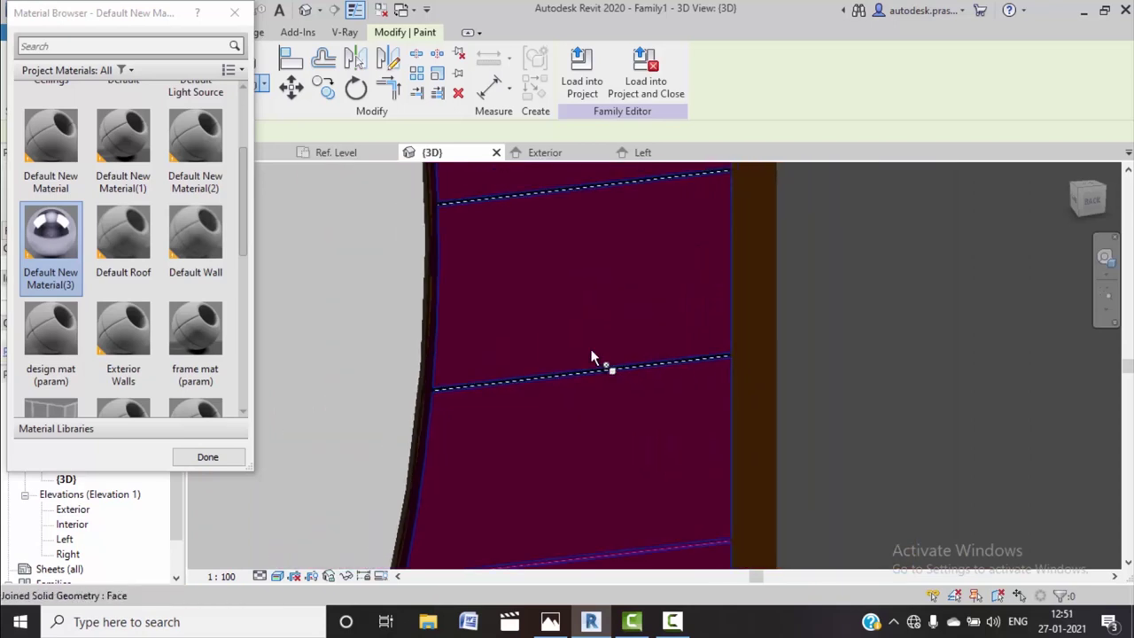
scroll(602, 390, down, 1)
scroll(596, 403, up, 1)
scroll(580, 408, up, 1)
scroll(577, 406, up, 1)
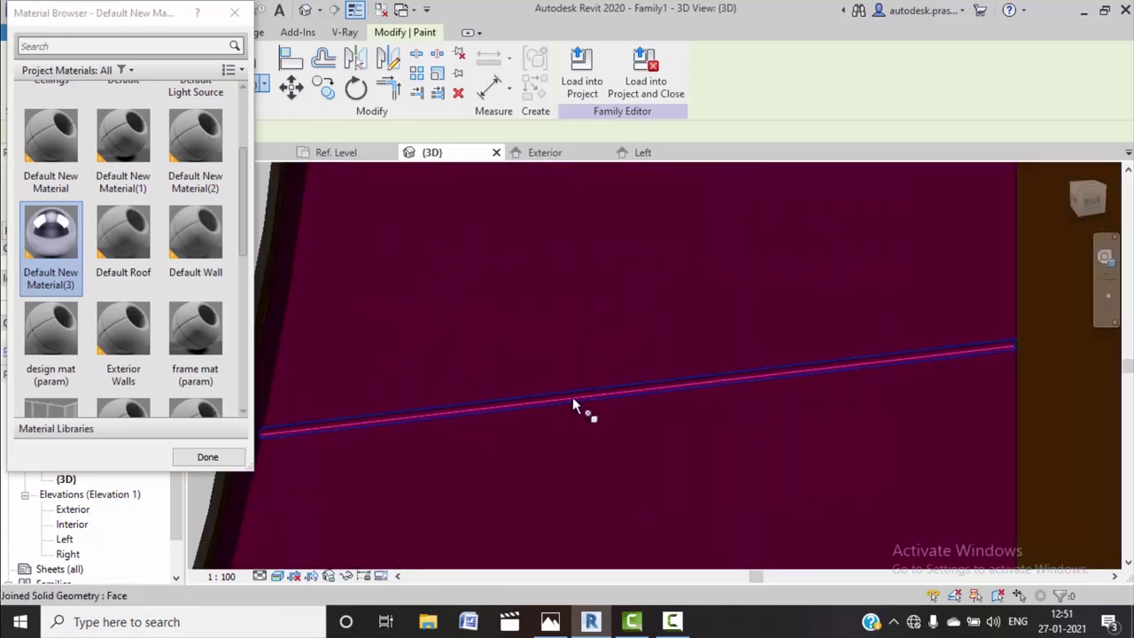
click(574, 395)
scroll(595, 372, down, 2)
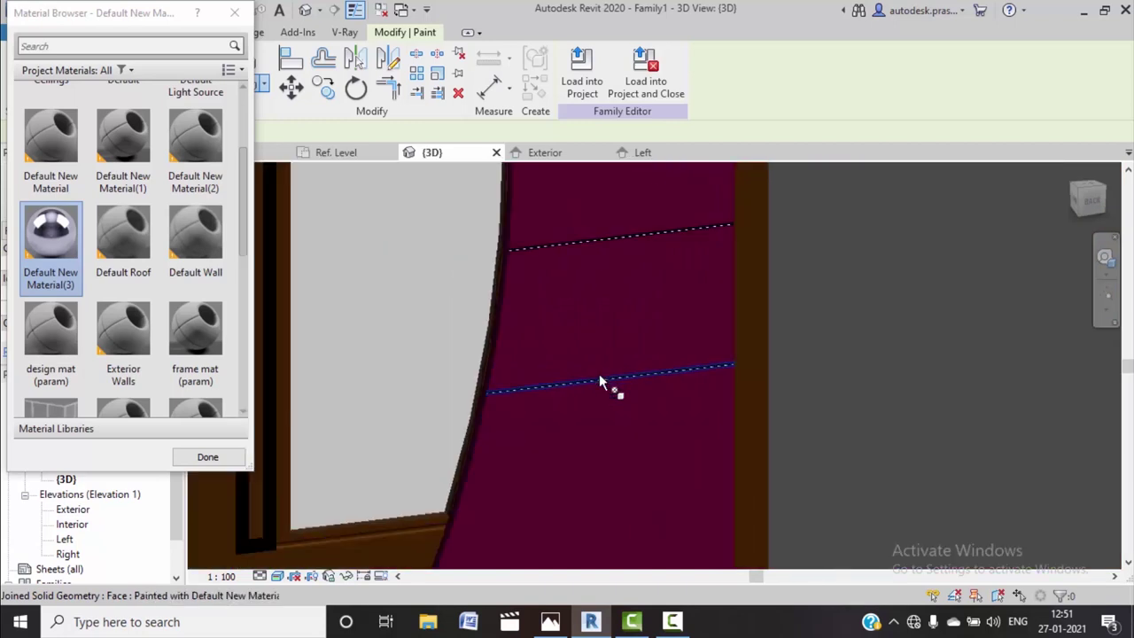
scroll(599, 374, down, 1)
scroll(460, 453, up, 1)
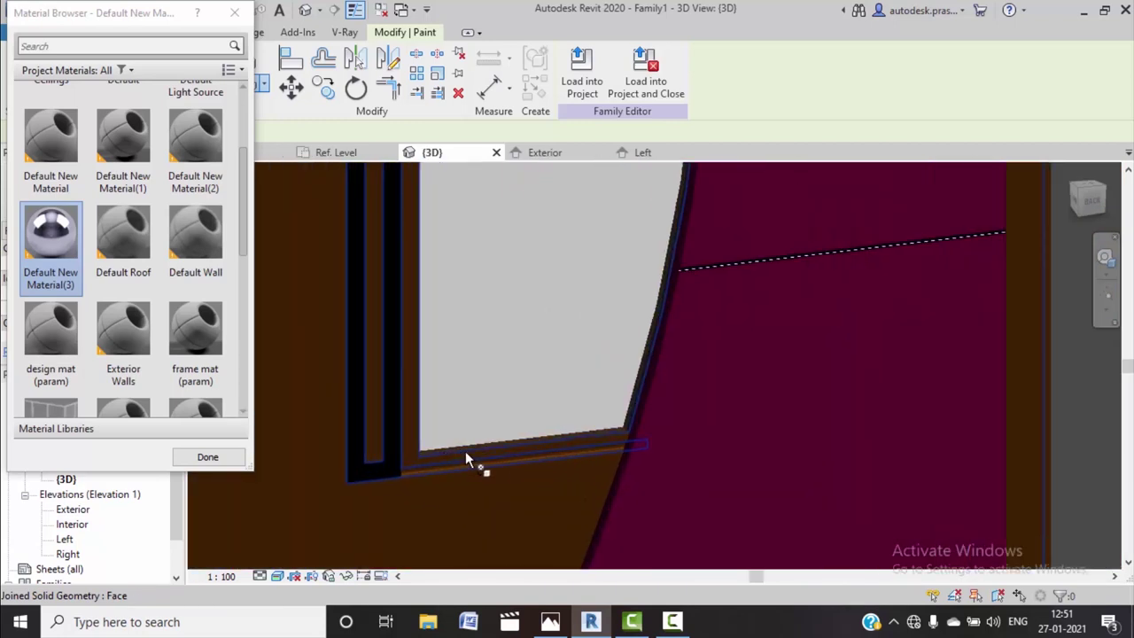
scroll(467, 455, up, 1)
scroll(472, 459, up, 1)
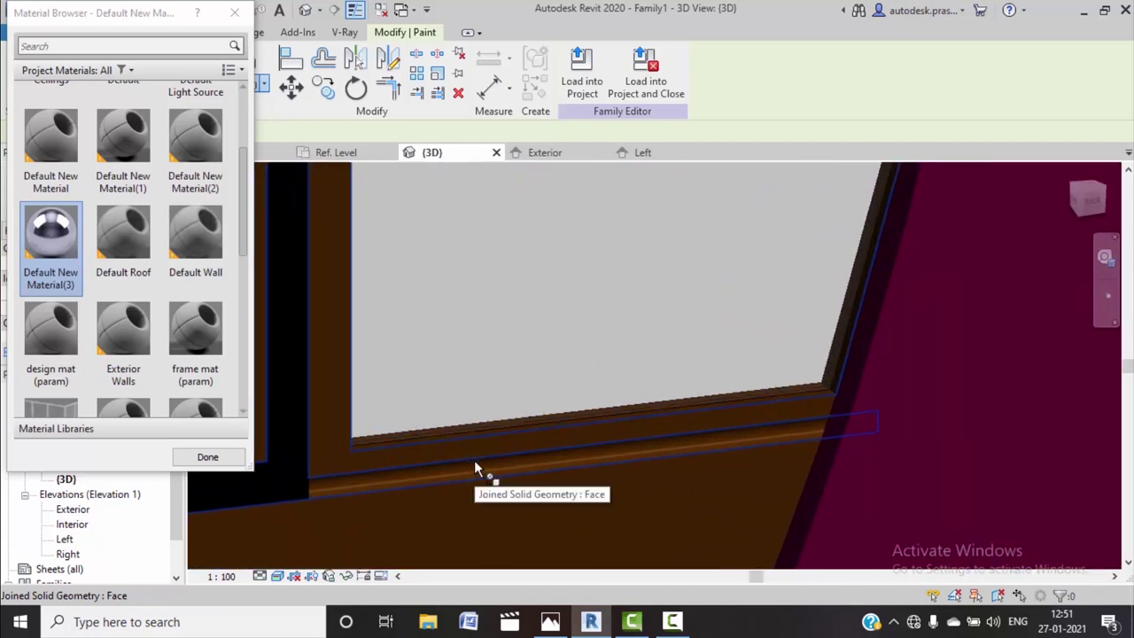
Paint the window sill chrome, inspect the window head and curved wall, then close the Material Browser
click(474, 460)
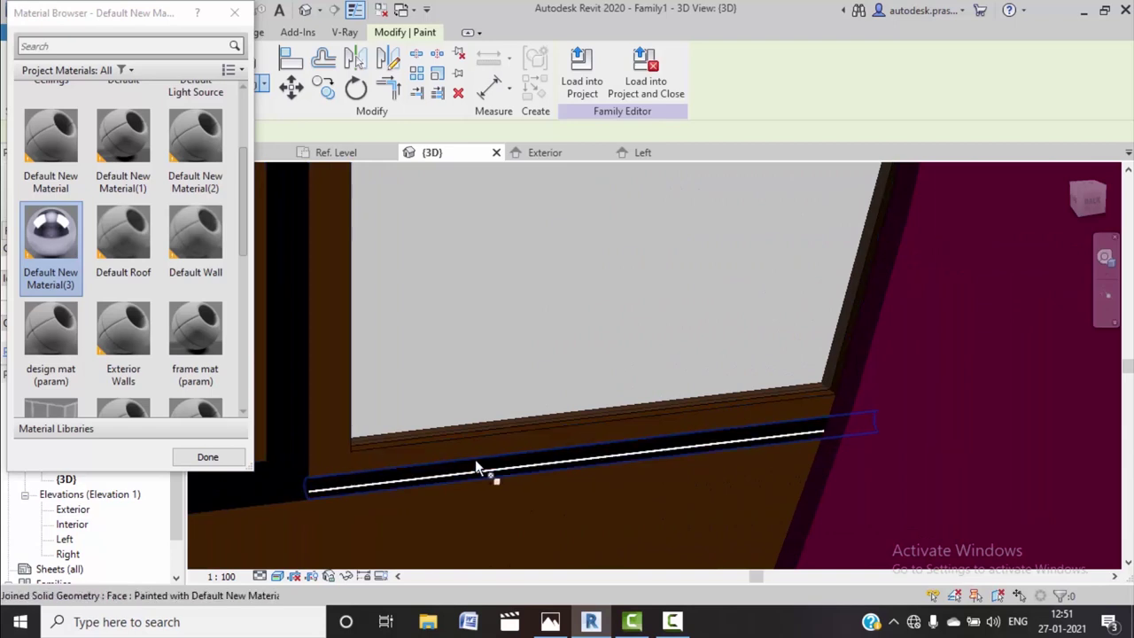
scroll(518, 431, down, 1)
shift+middle_drag(518, 431, 499, 292)
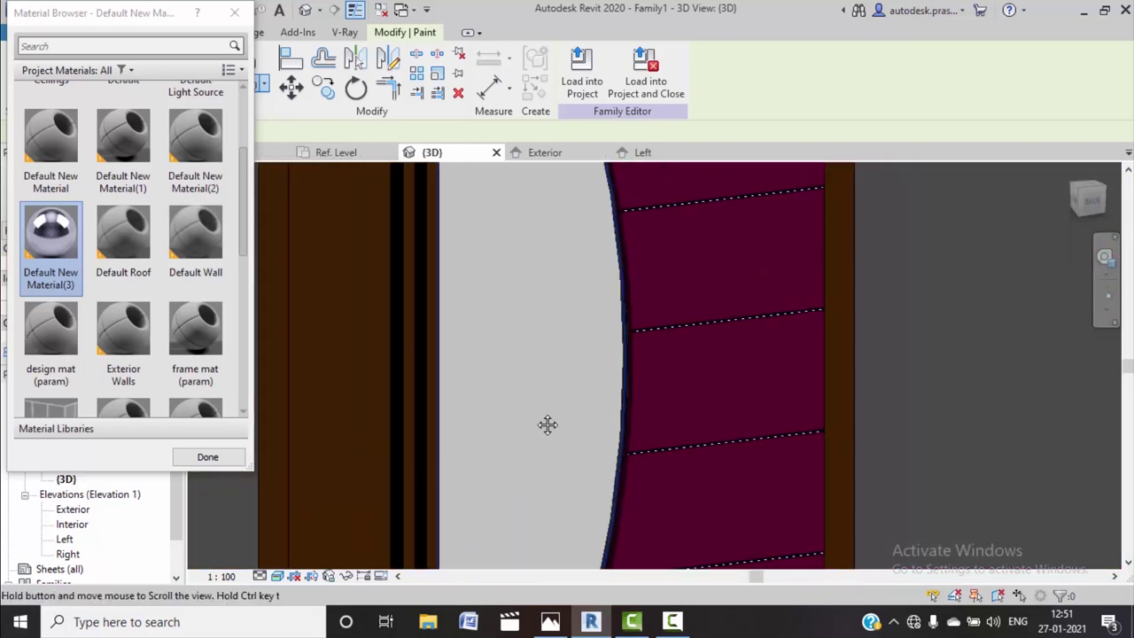
scroll(498, 294, up, 1)
scroll(499, 271, up, 1)
scroll(501, 283, up, 1)
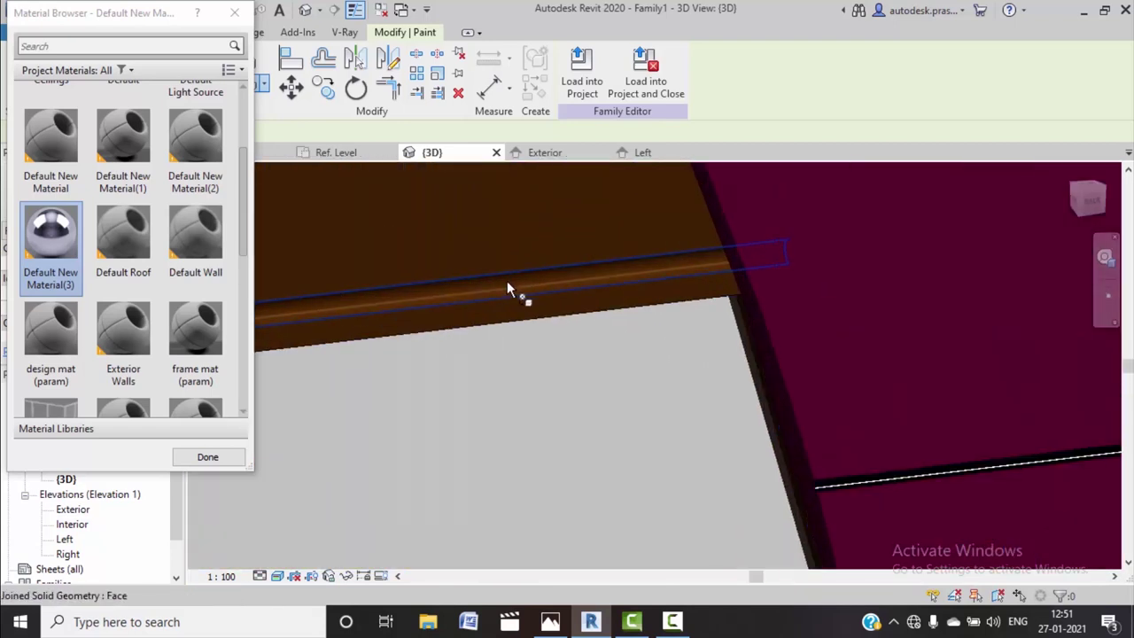
scroll(660, 254, down, 1)
scroll(735, 271, down, 1)
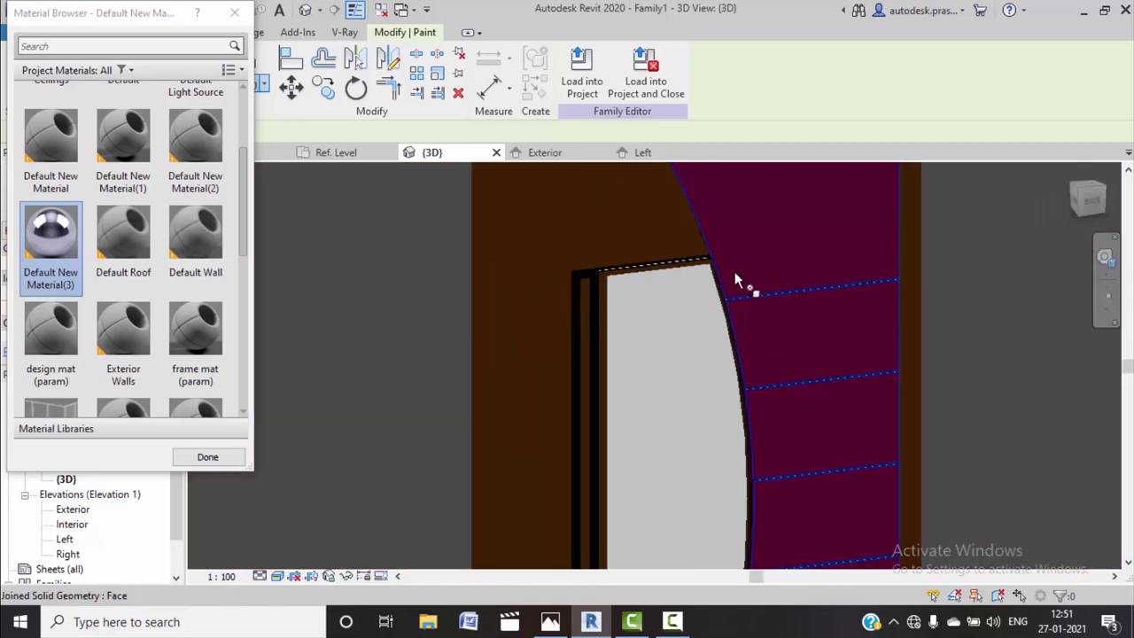
scroll(807, 353, down, 1)
scroll(869, 416, down, 2)
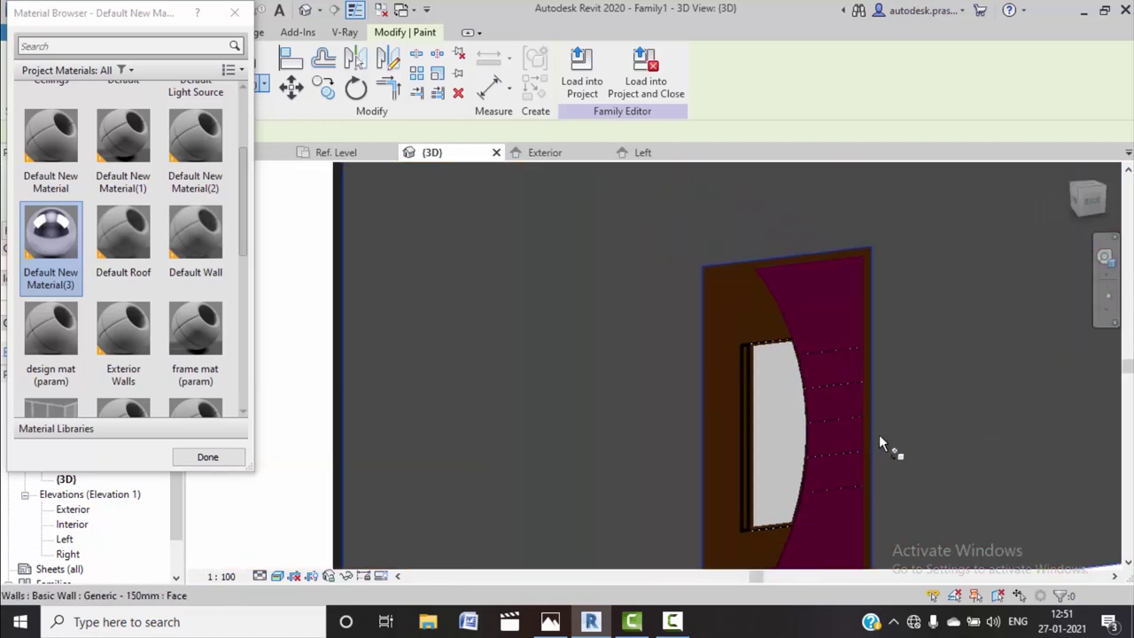
middle_drag(879, 434, 777, 353)
scroll(191, 164, up, 1)
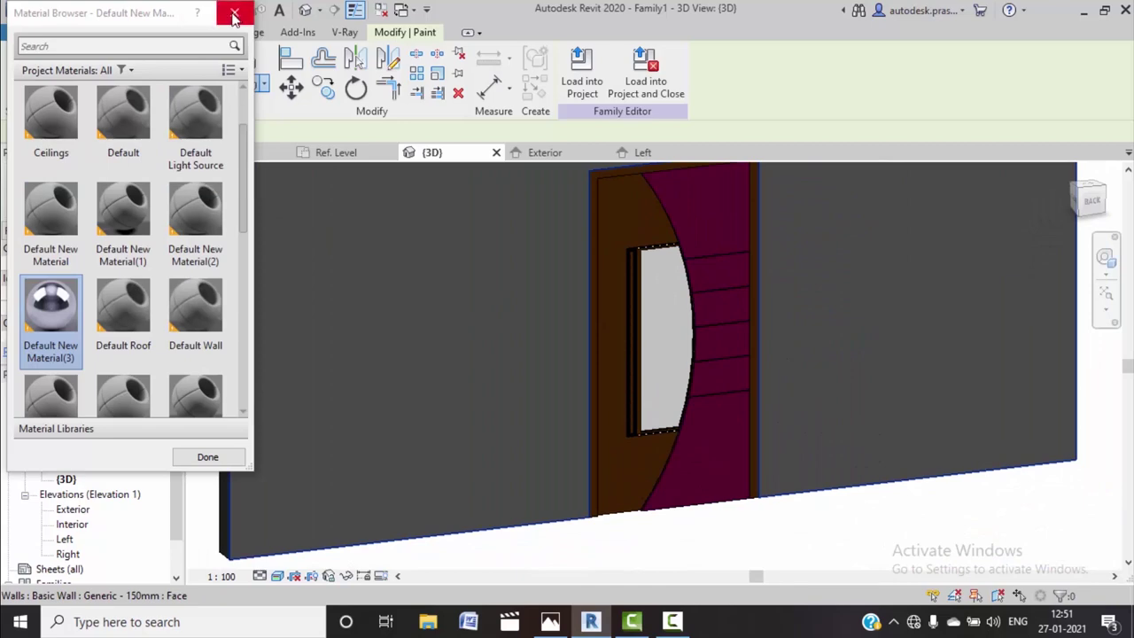
click(234, 12)
Leave the Paint tool and reframe the view to show the whole wall and door
key(Escape)
scroll(372, 387, down, 3)
middle_drag(786, 378, 769, 441)
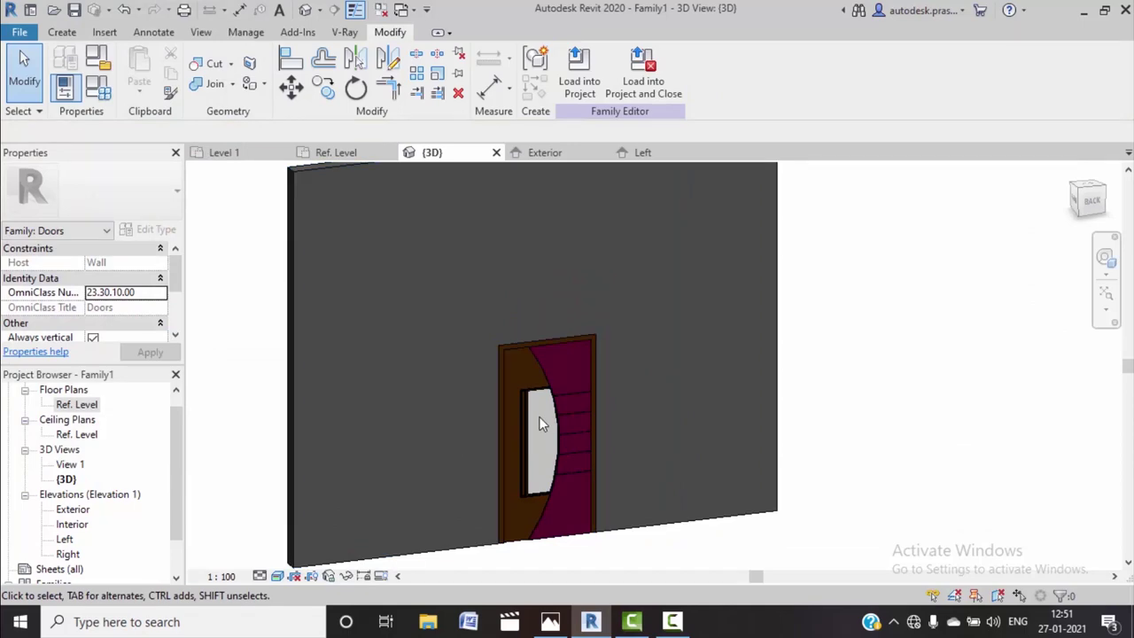
Save the family as 'door 1' on the Desktop
key(ctrl+s)
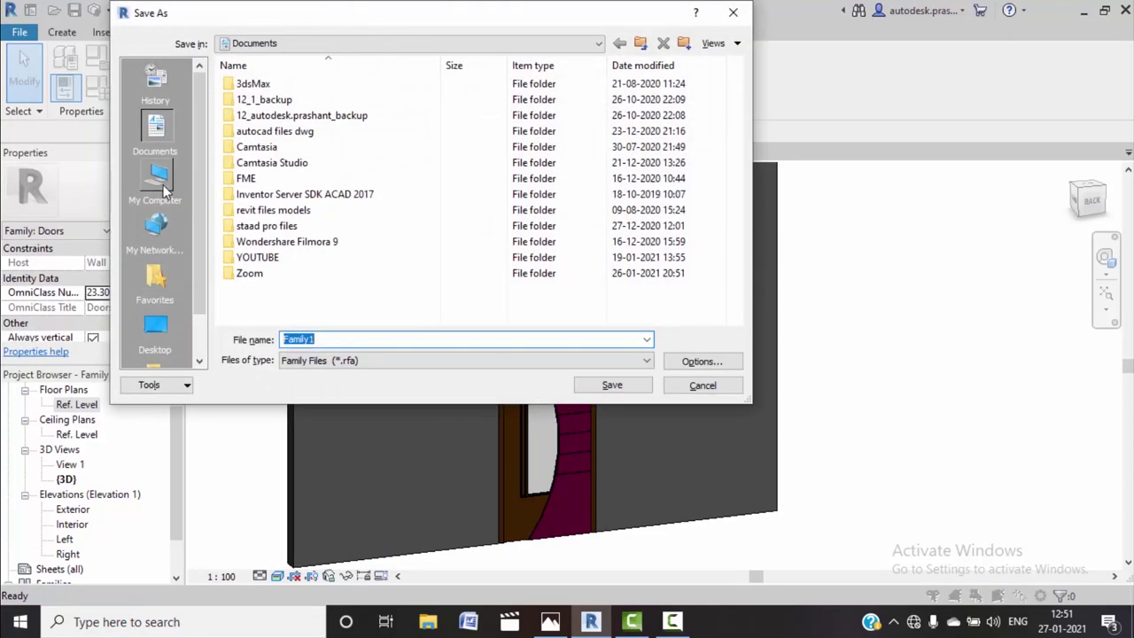
click(173, 198)
click(346, 339)
double_click(346, 338)
text(door 1)
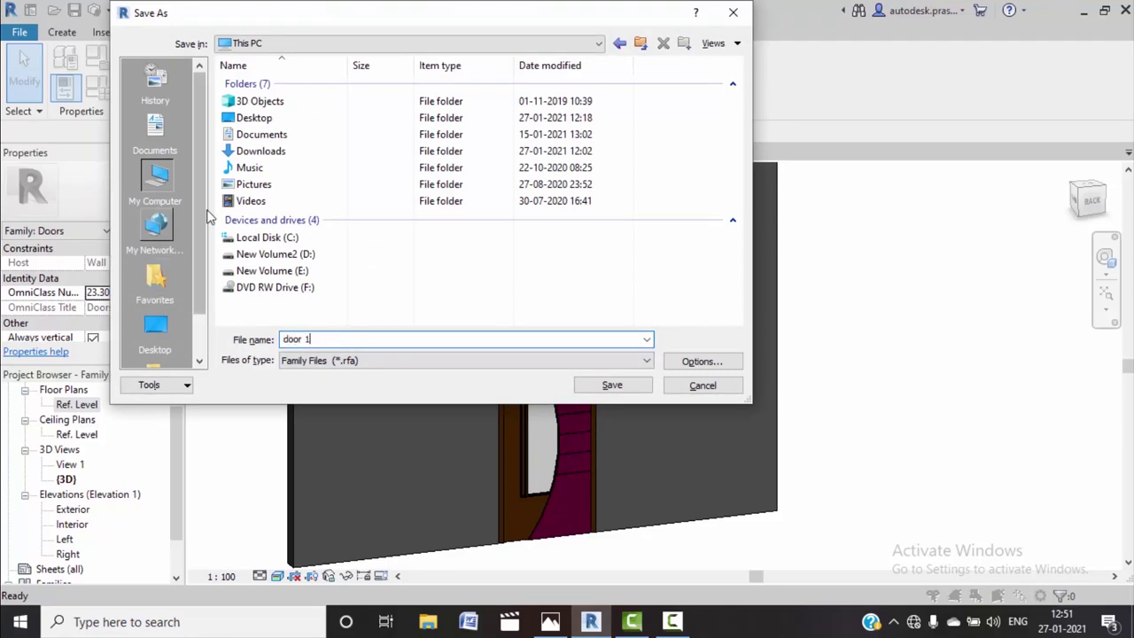
click(155, 330)
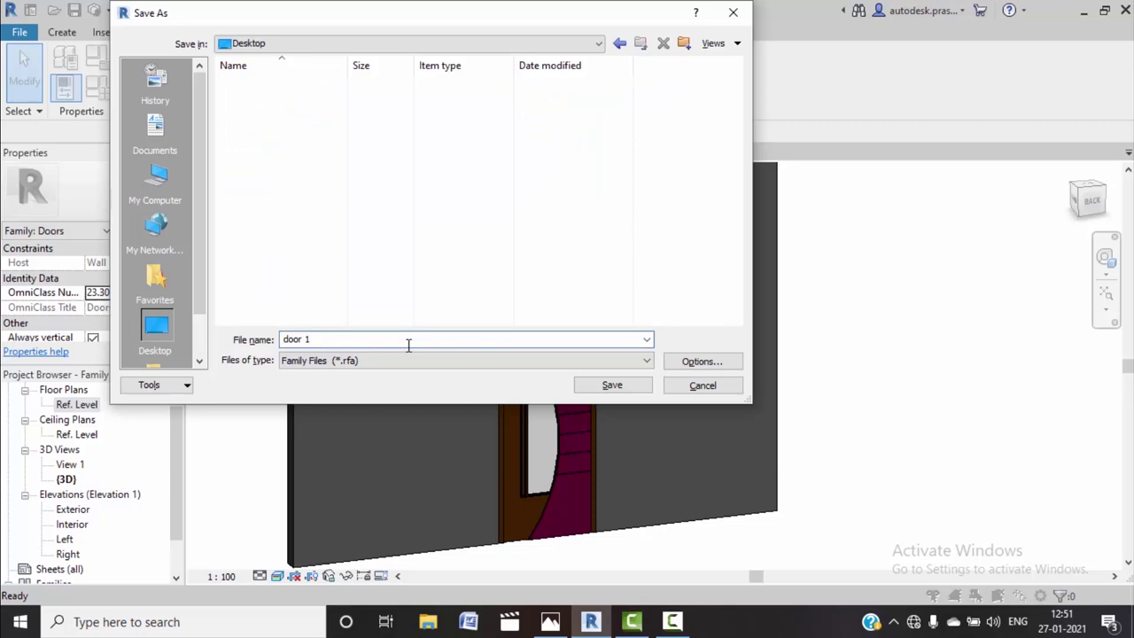
click(613, 384)
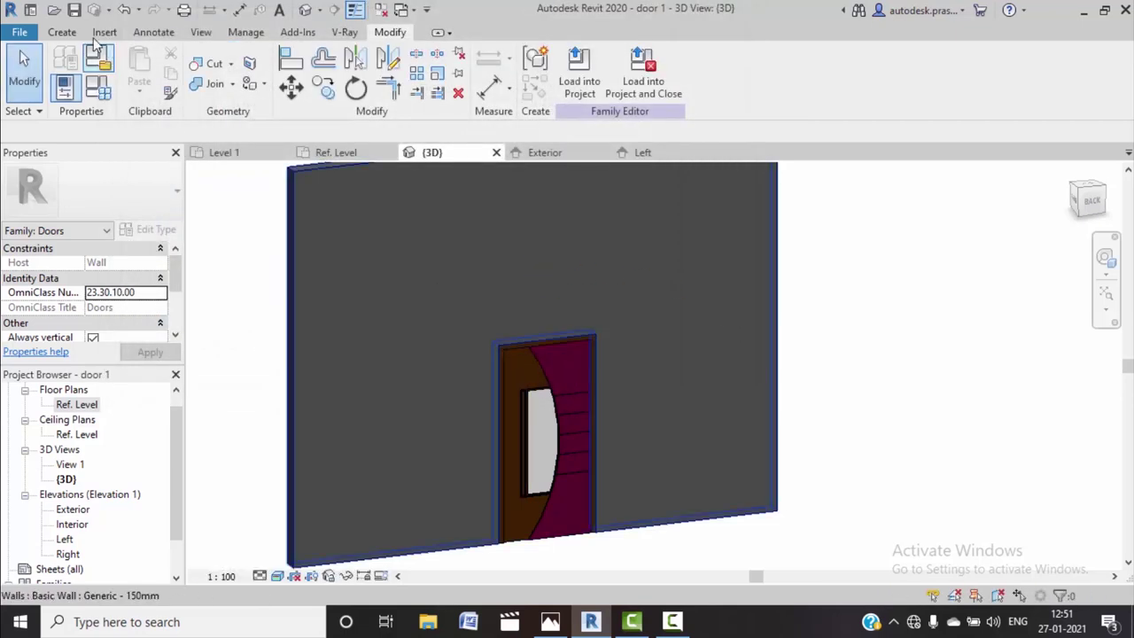
Start a new family from the Metric Generic Model face based.rft template
click(19, 32)
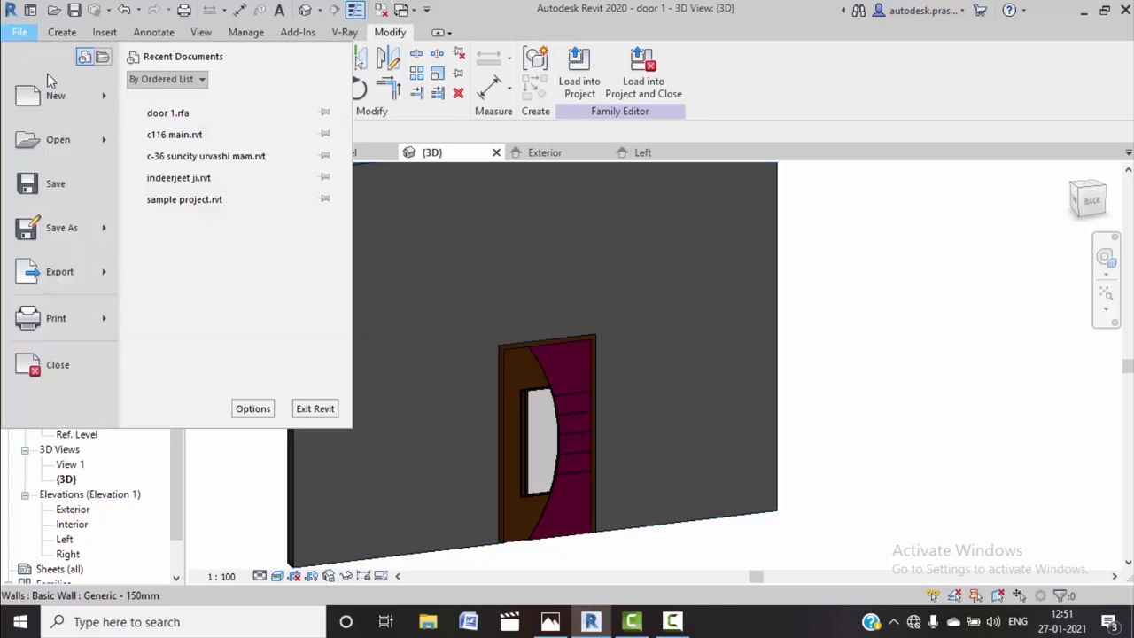
click(537, 202)
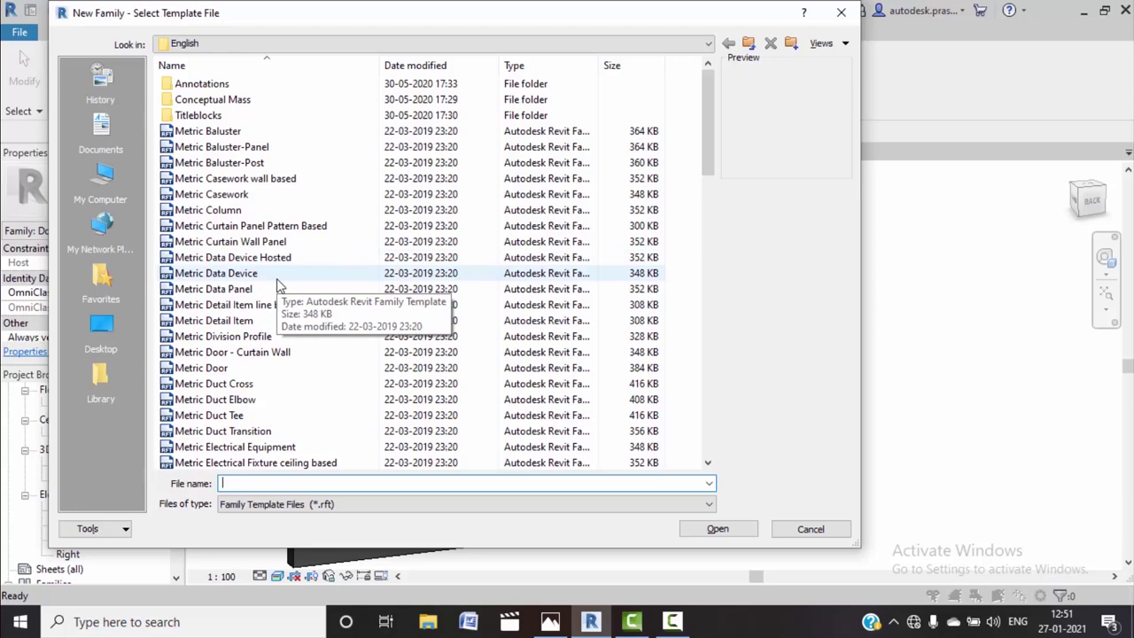
scroll(276, 281, down, 2)
scroll(276, 281, up, 1)
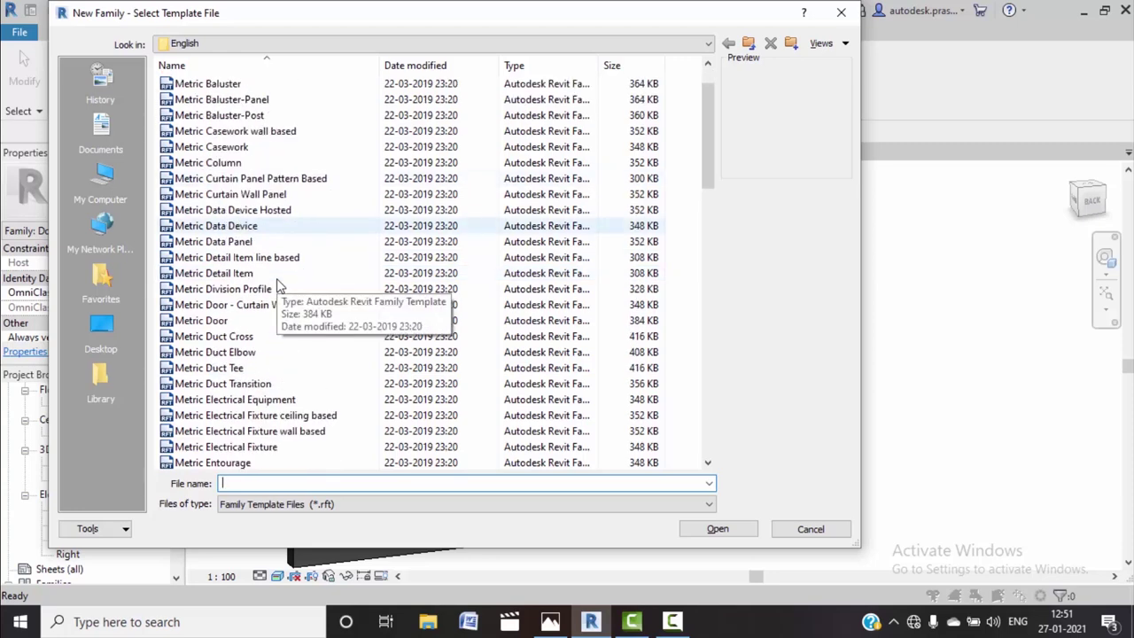
scroll(277, 282, down, 3)
scroll(276, 282, down, 2)
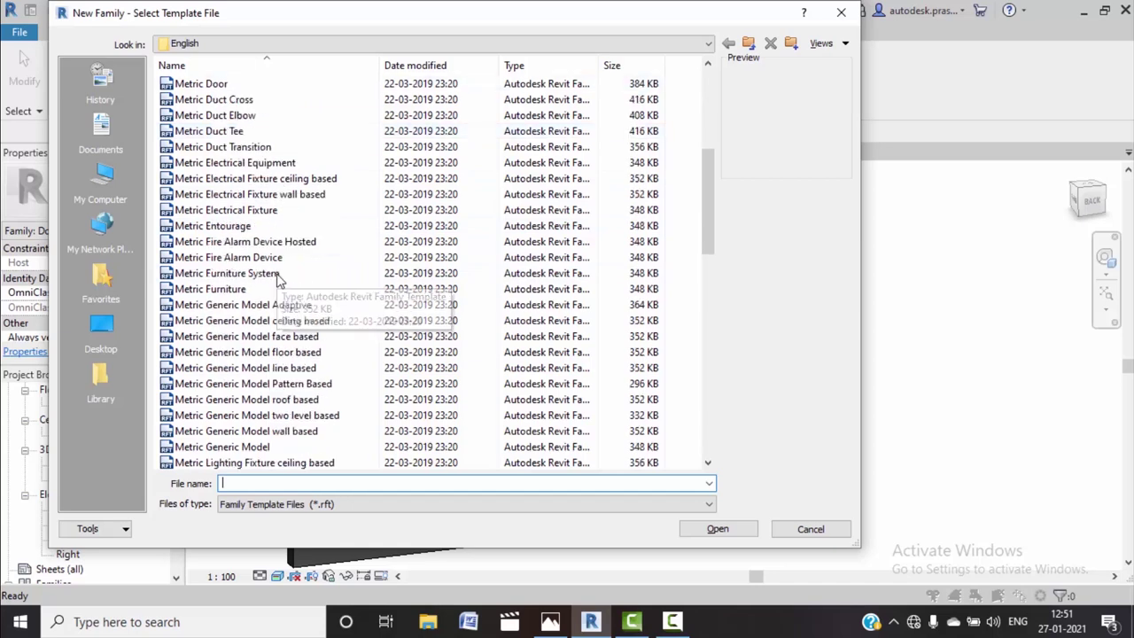
click(311, 337)
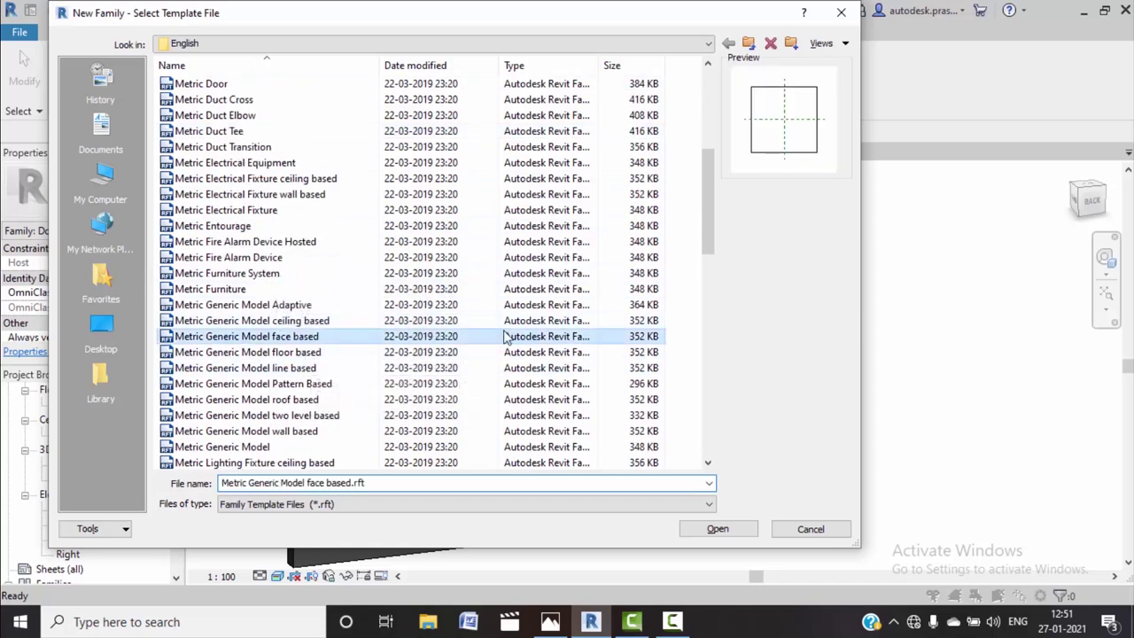
click(719, 529)
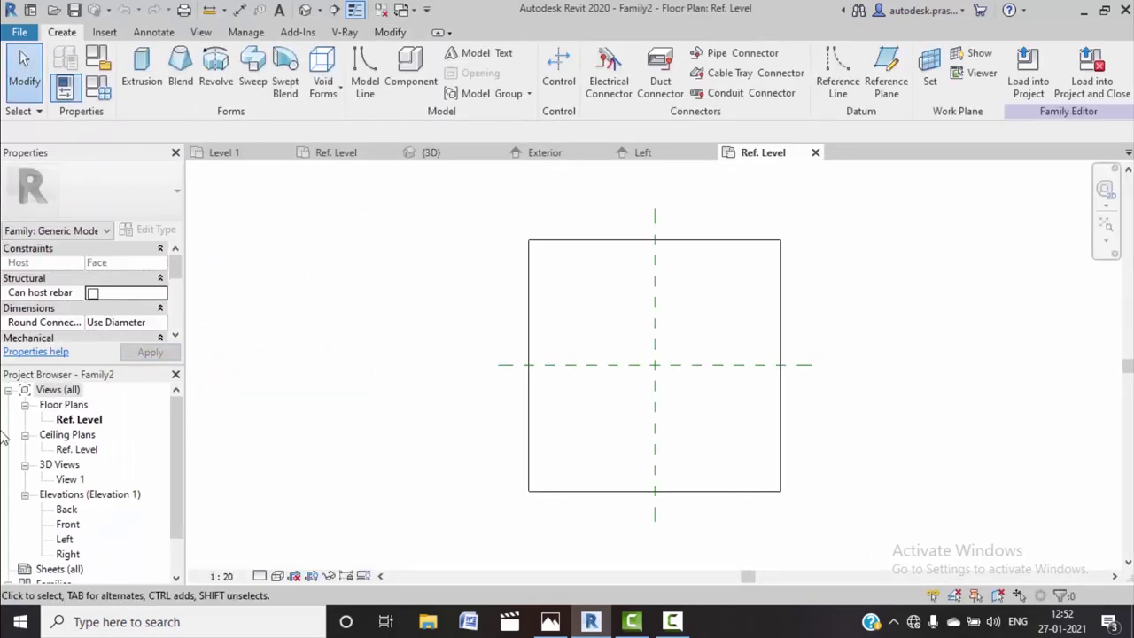
In the Back elevation, start a Revolve and draw the first vertical profile line
click(68, 511)
double_click(67, 511)
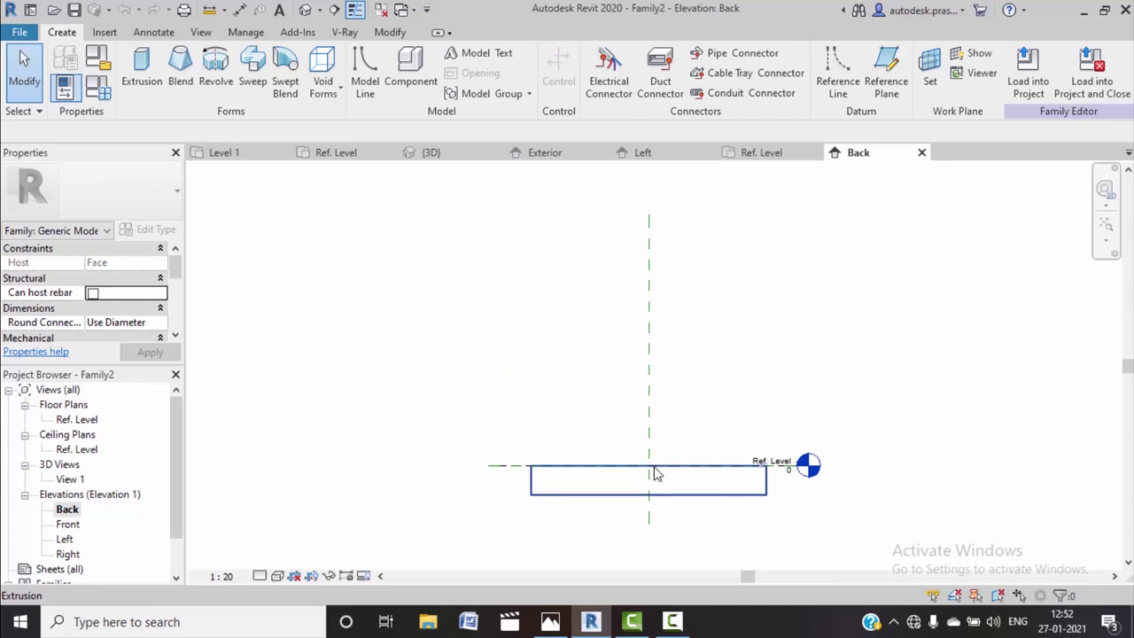
scroll(653, 473, up, 1)
scroll(653, 473, up, 1)
scroll(653, 473, up, 2)
scroll(653, 473, up, 1)
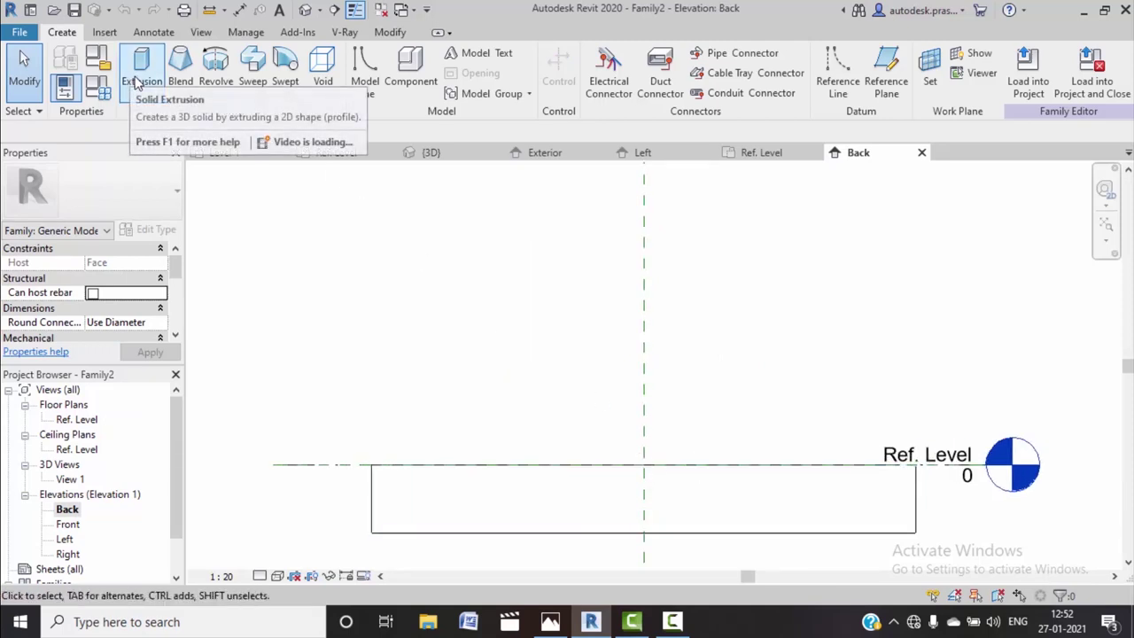
click(215, 66)
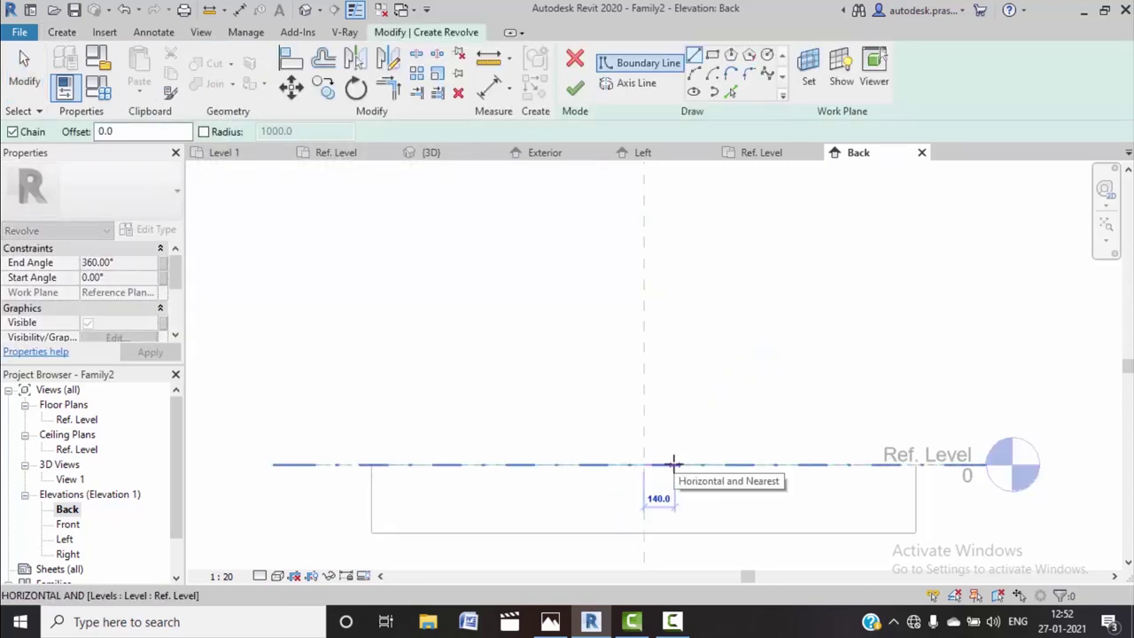
scroll(655, 464, up, 2)
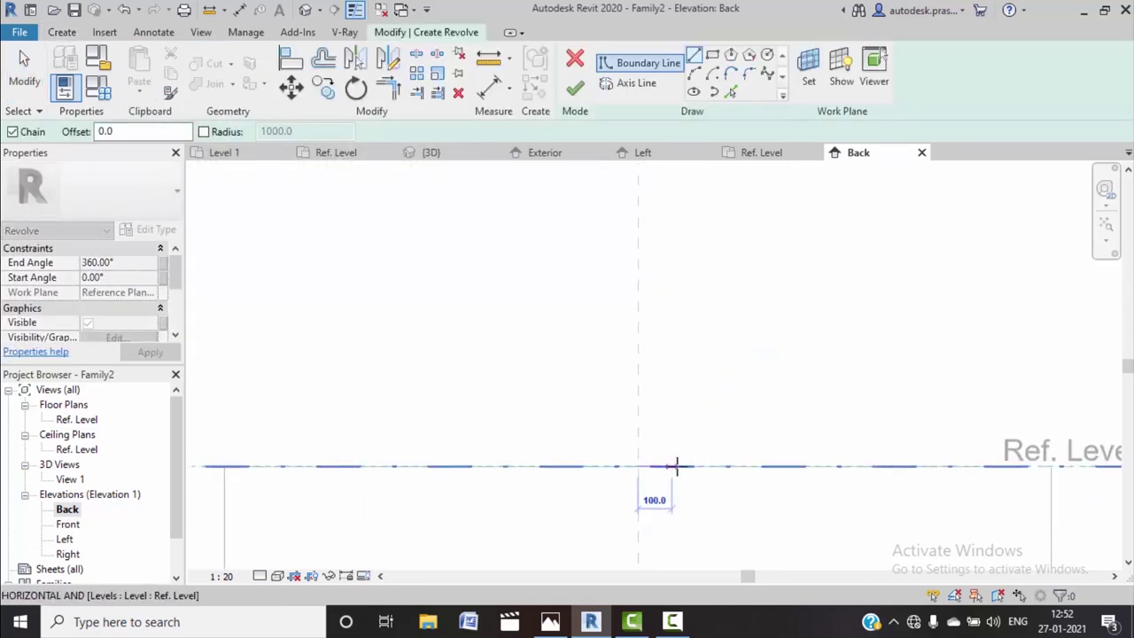
click(674, 465)
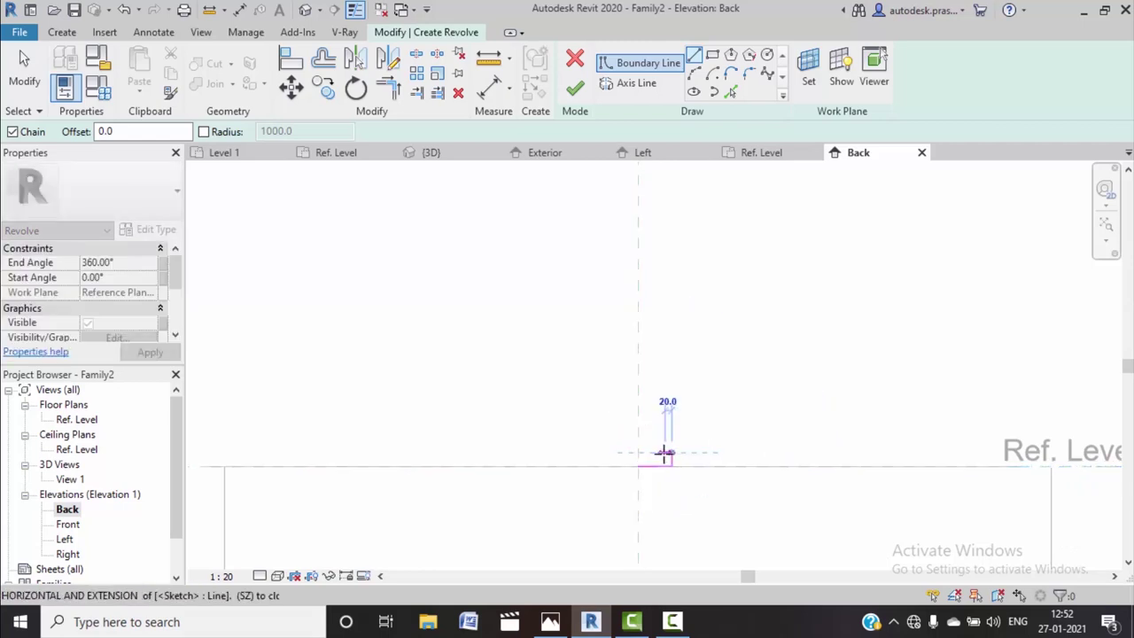
click(671, 453)
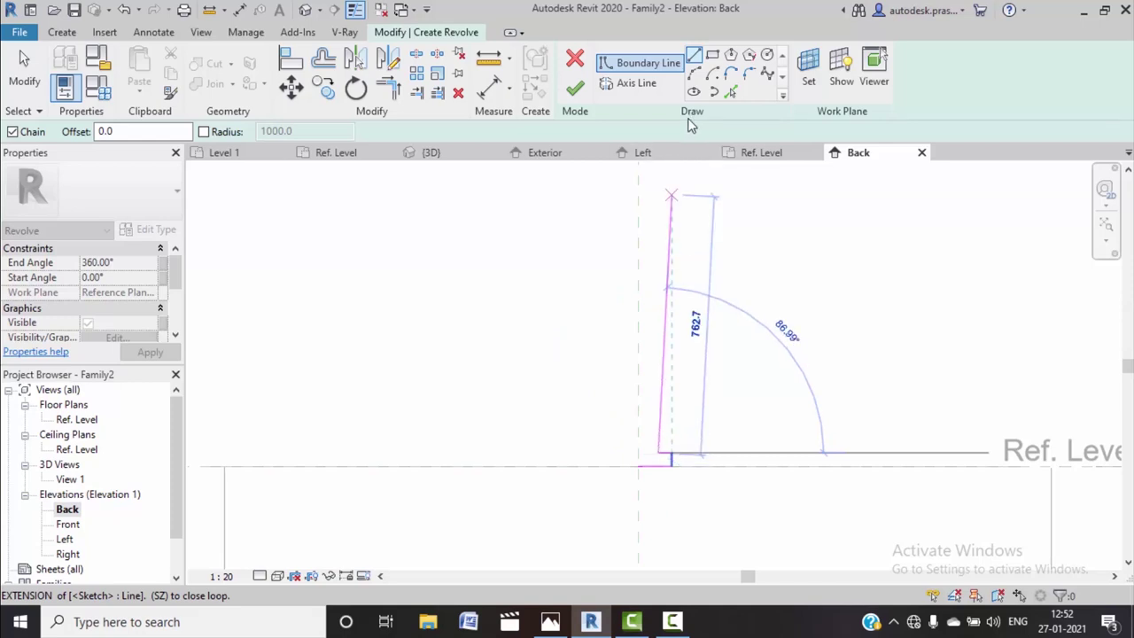
Add the first profile arc and a short horizontal segment
click(694, 73)
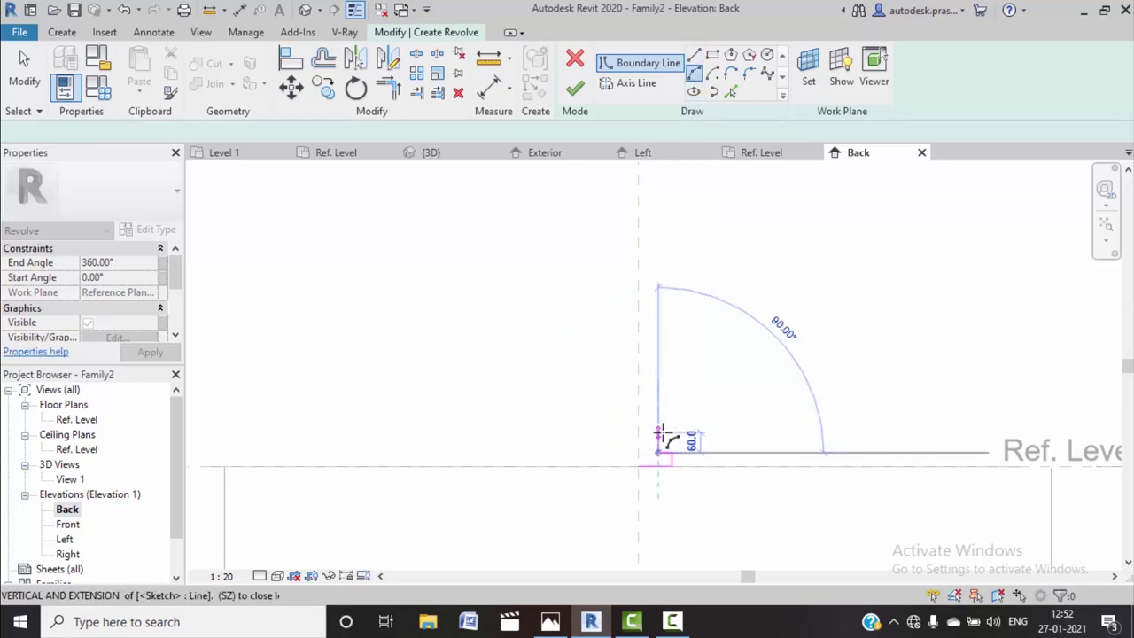
scroll(666, 447, up, 3)
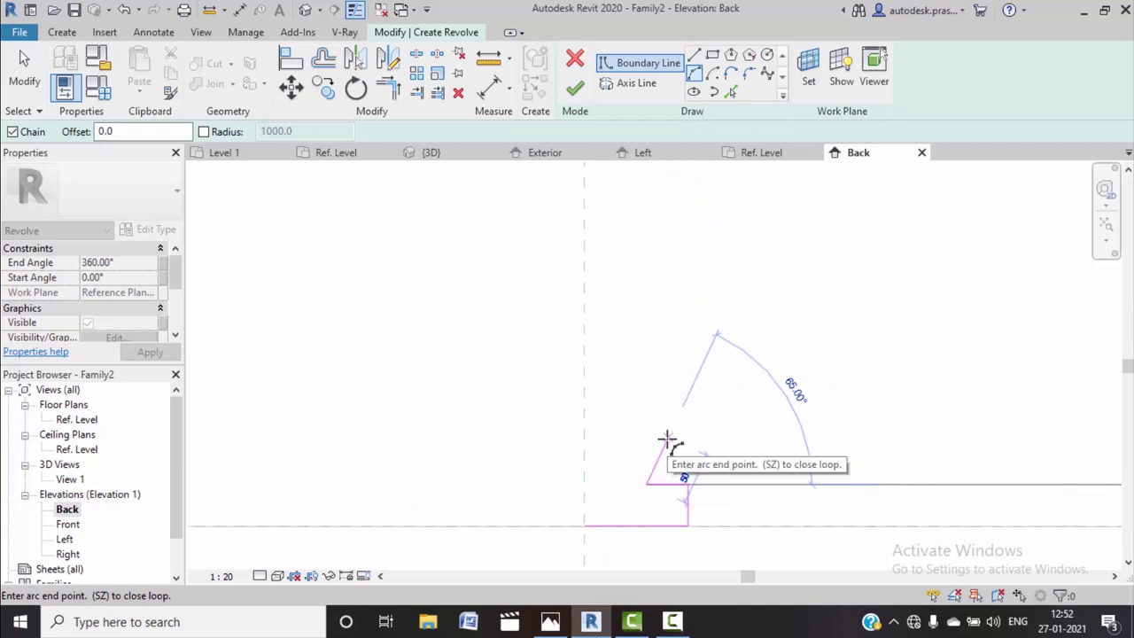
scroll(668, 443, up, 1)
click(668, 441)
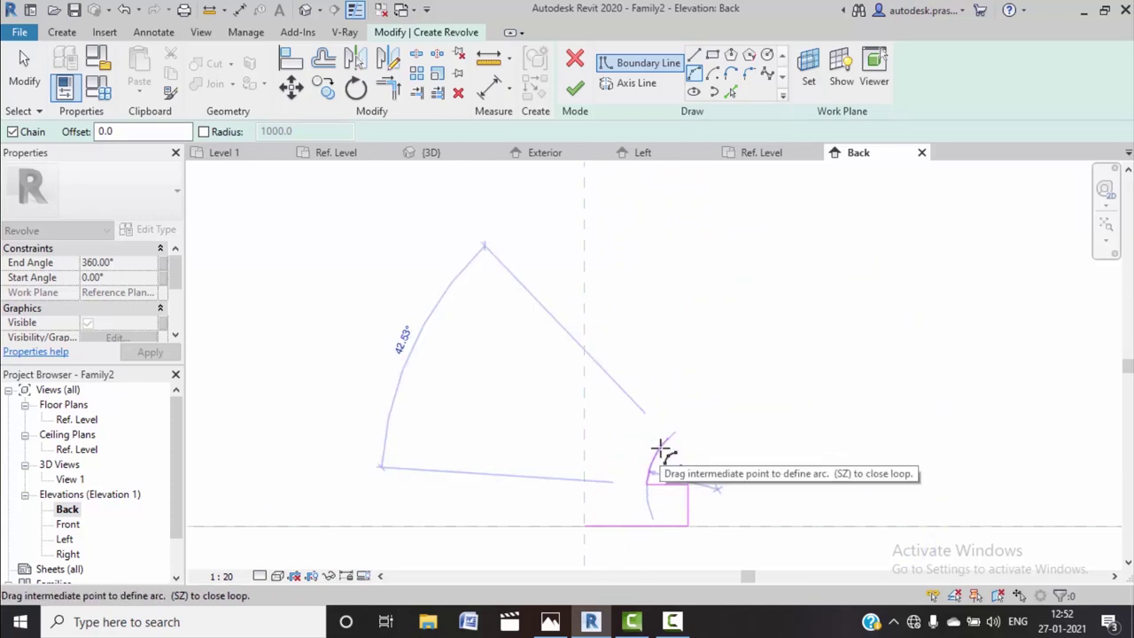
scroll(663, 450, up, 1)
scroll(665, 450, up, 1)
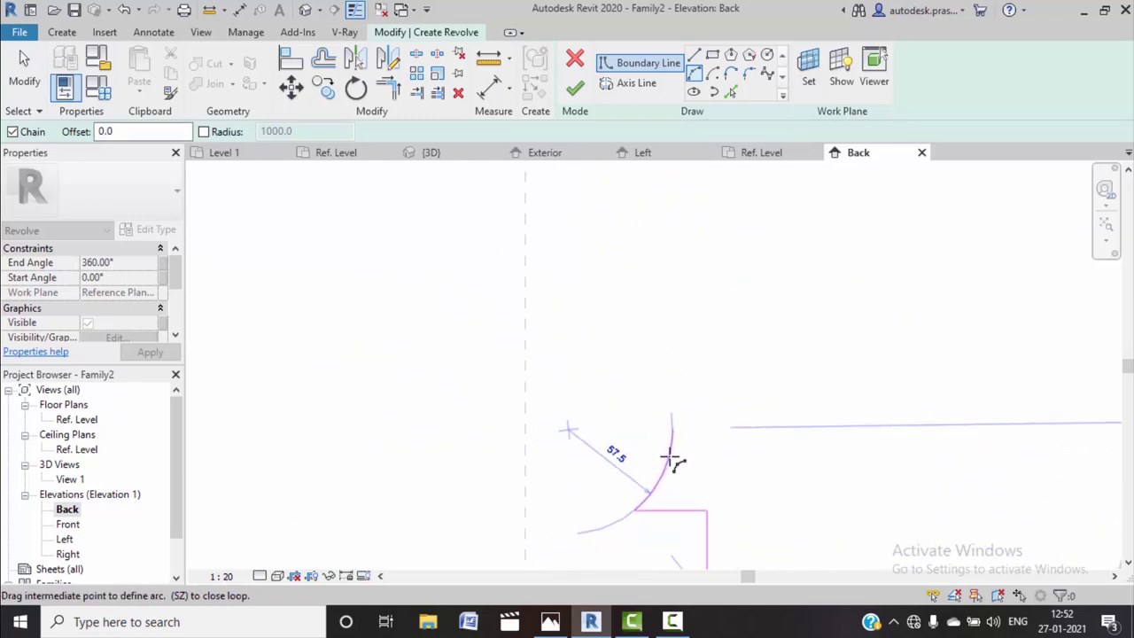
click(672, 429)
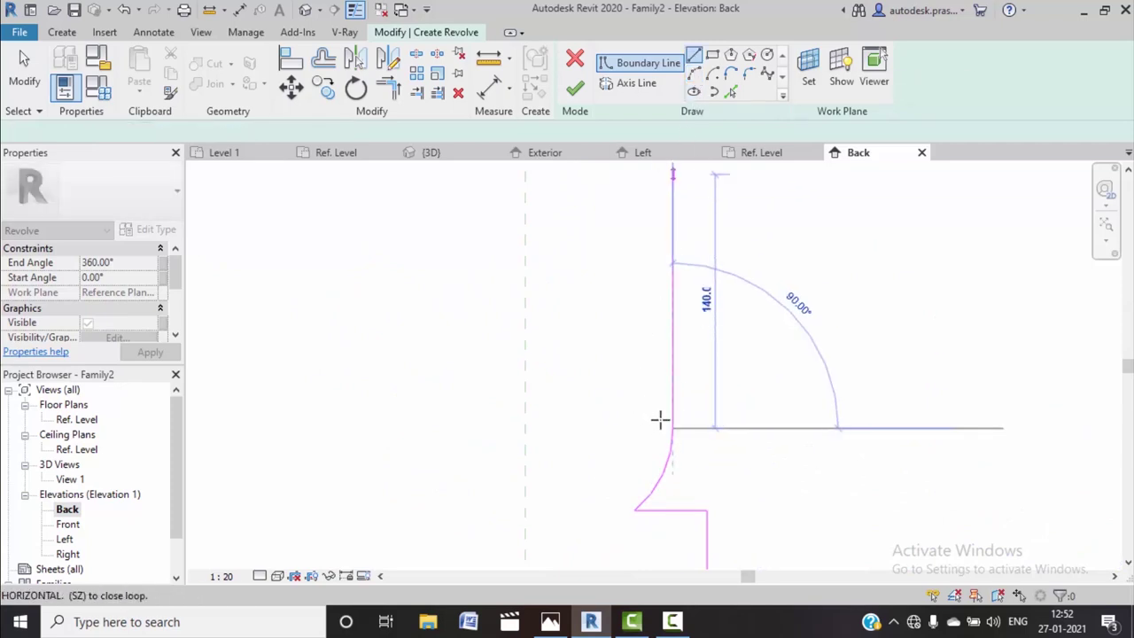
click(659, 430)
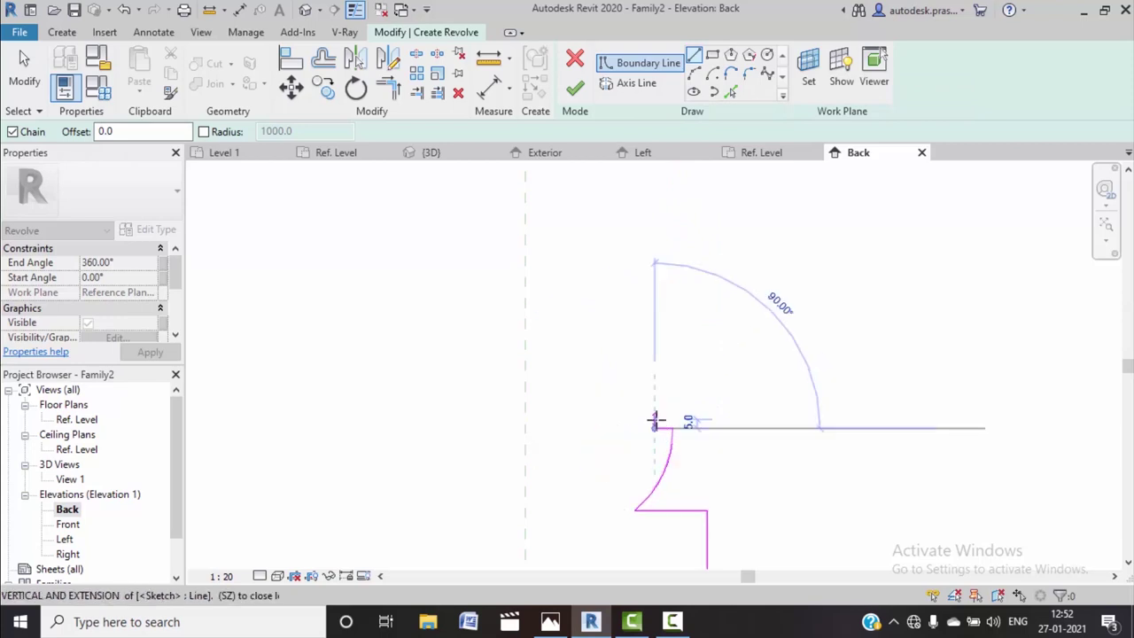
Draw the slanted line and tangent arcs that close the handle profile
click(706, 173)
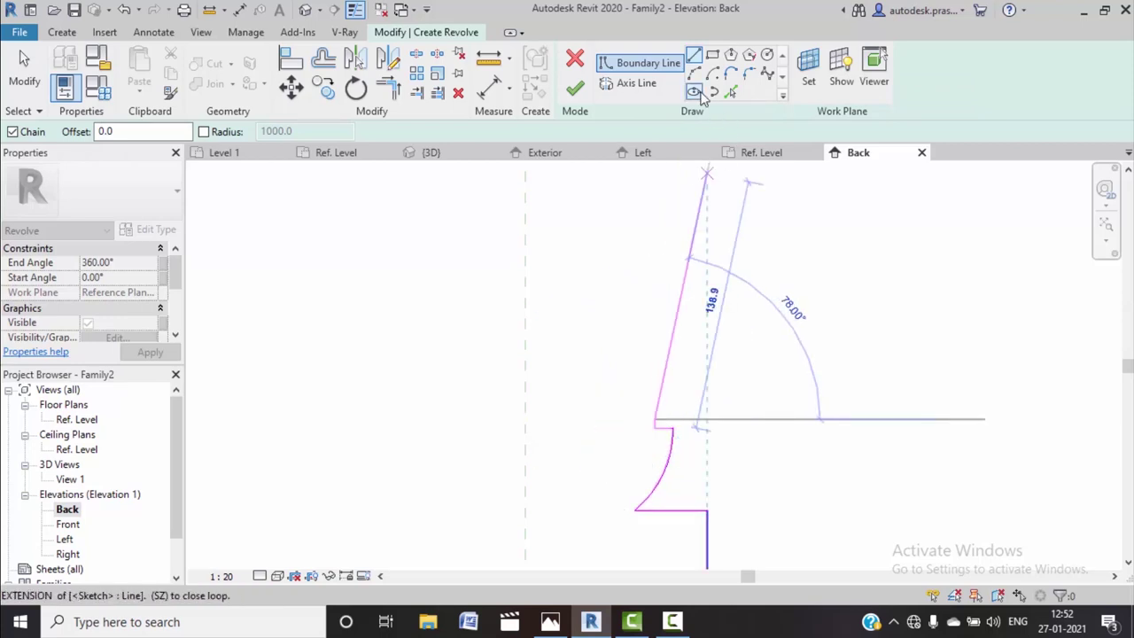
click(695, 77)
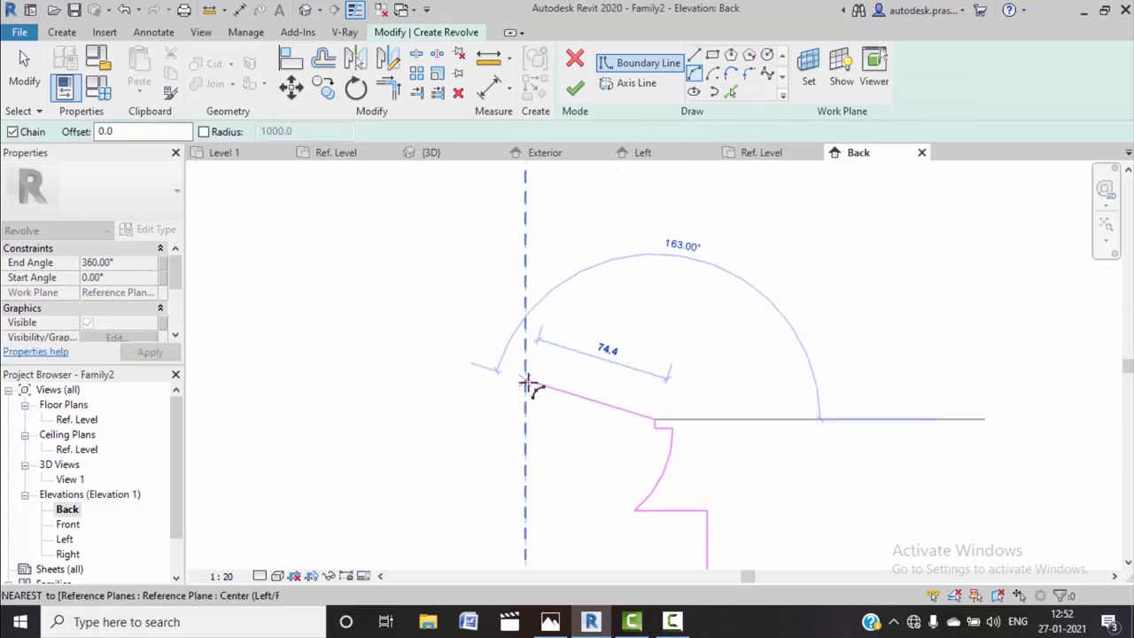
click(537, 383)
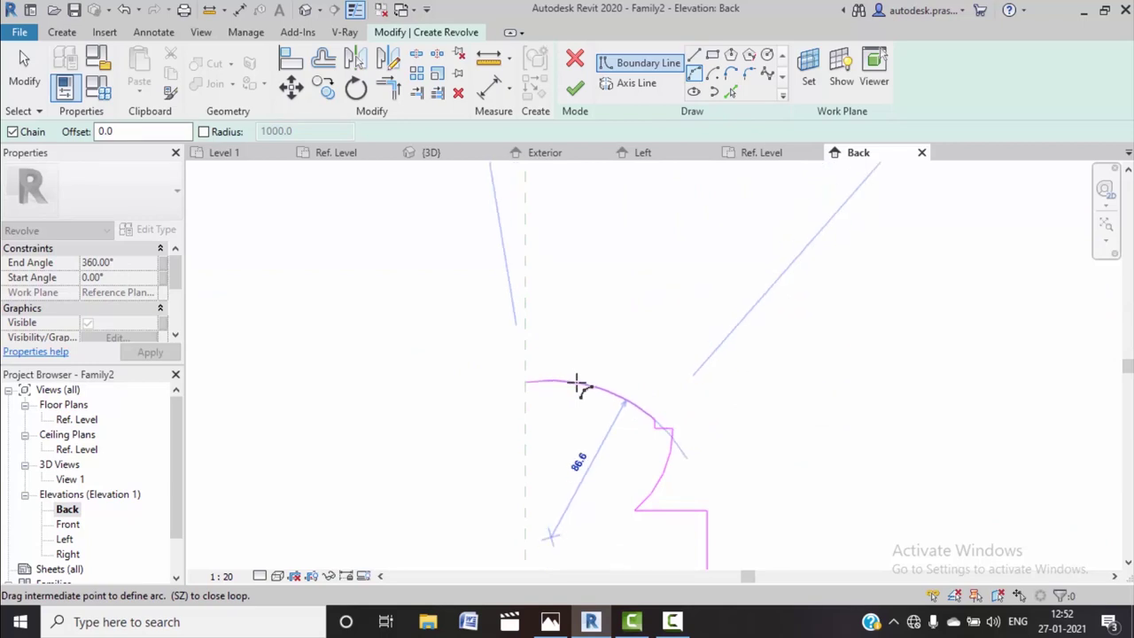
click(576, 379)
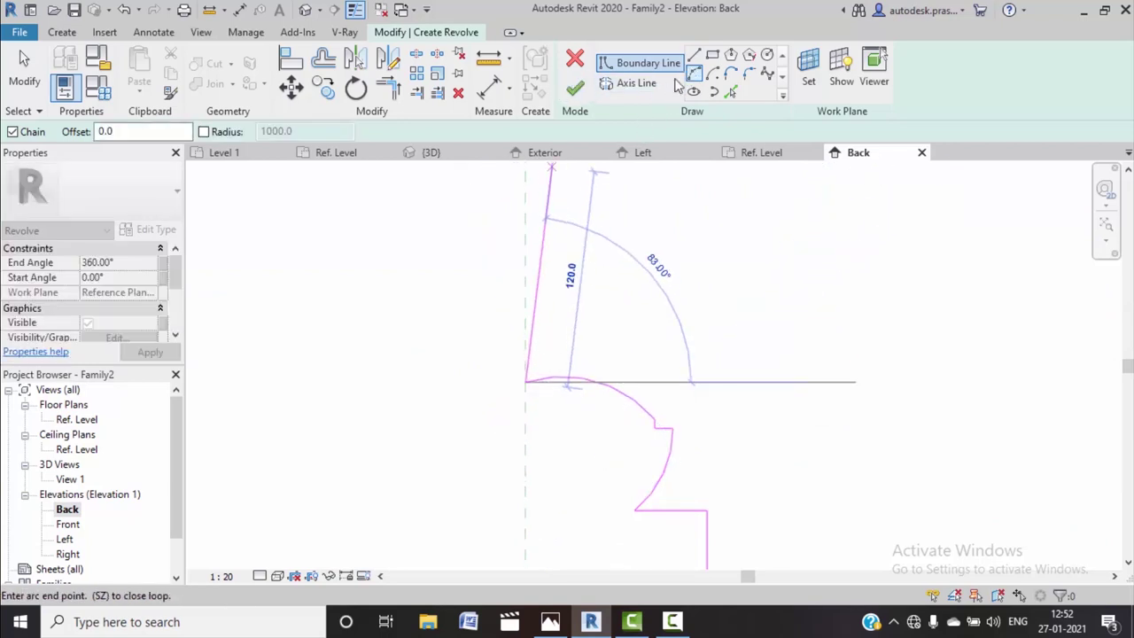
middle_drag(529, 557, 579, 378)
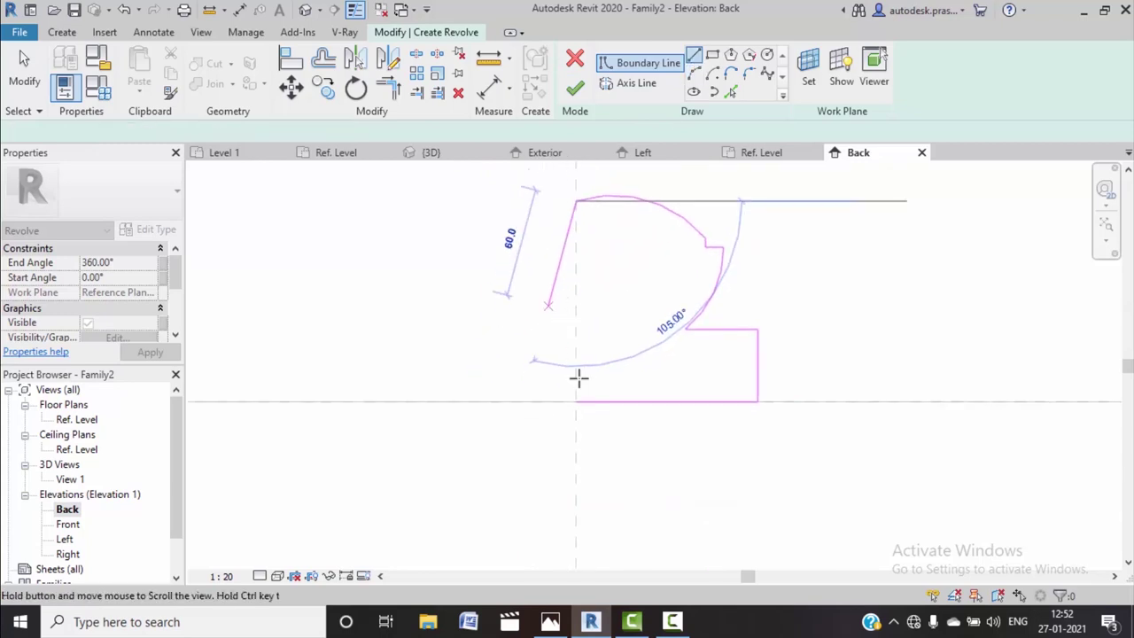
click(576, 400)
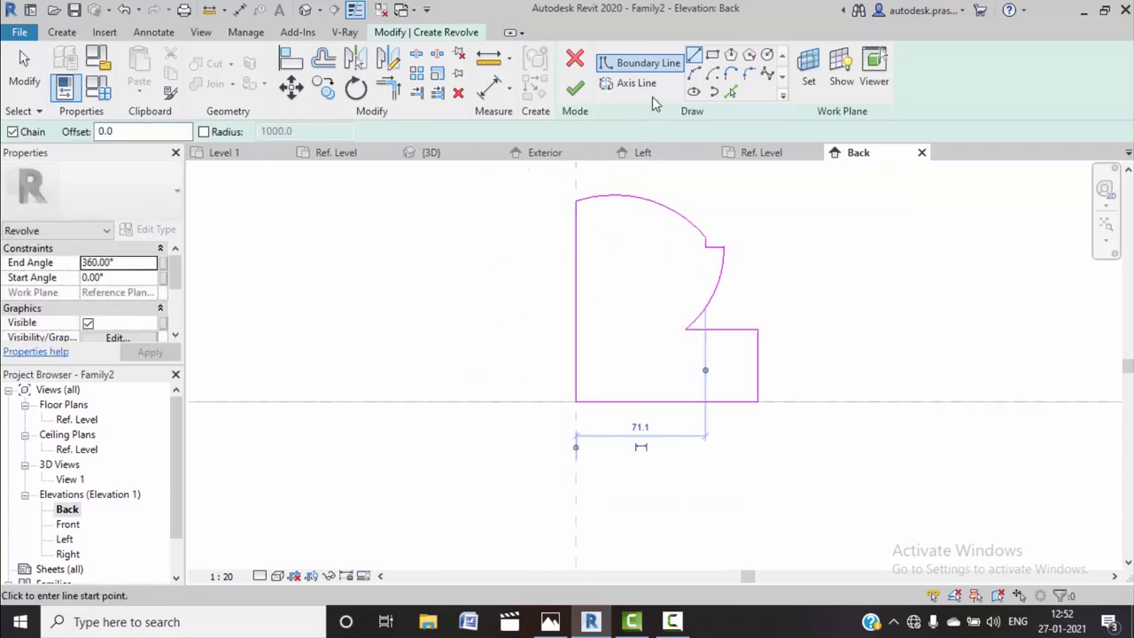
Draw the axis along the profile's left edge and finish the revolve
click(632, 82)
click(576, 198)
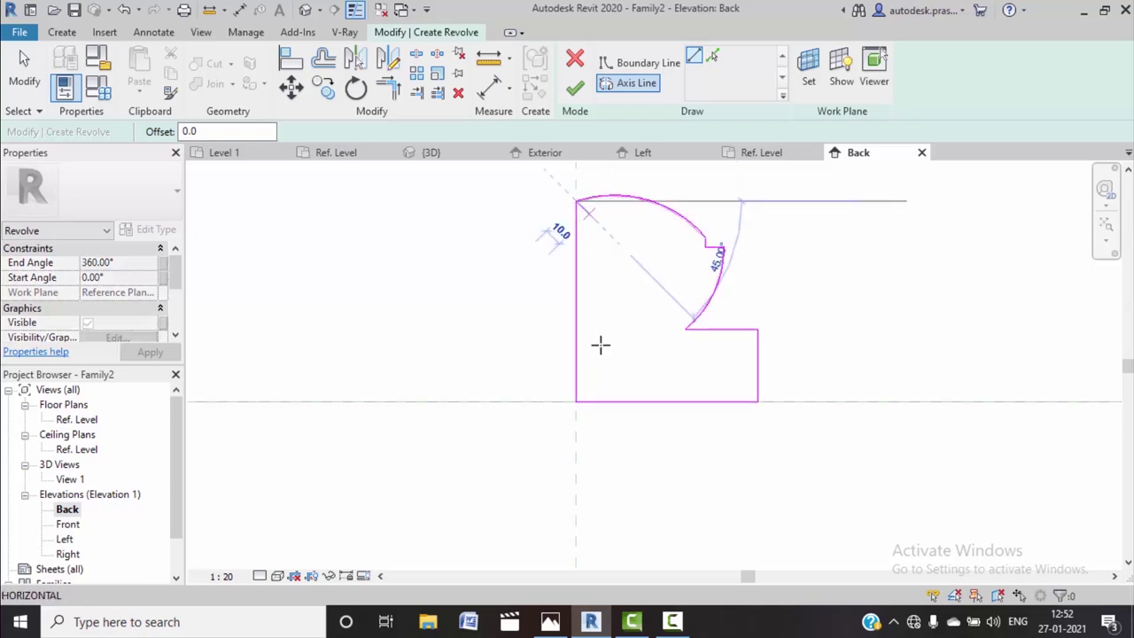
click(576, 400)
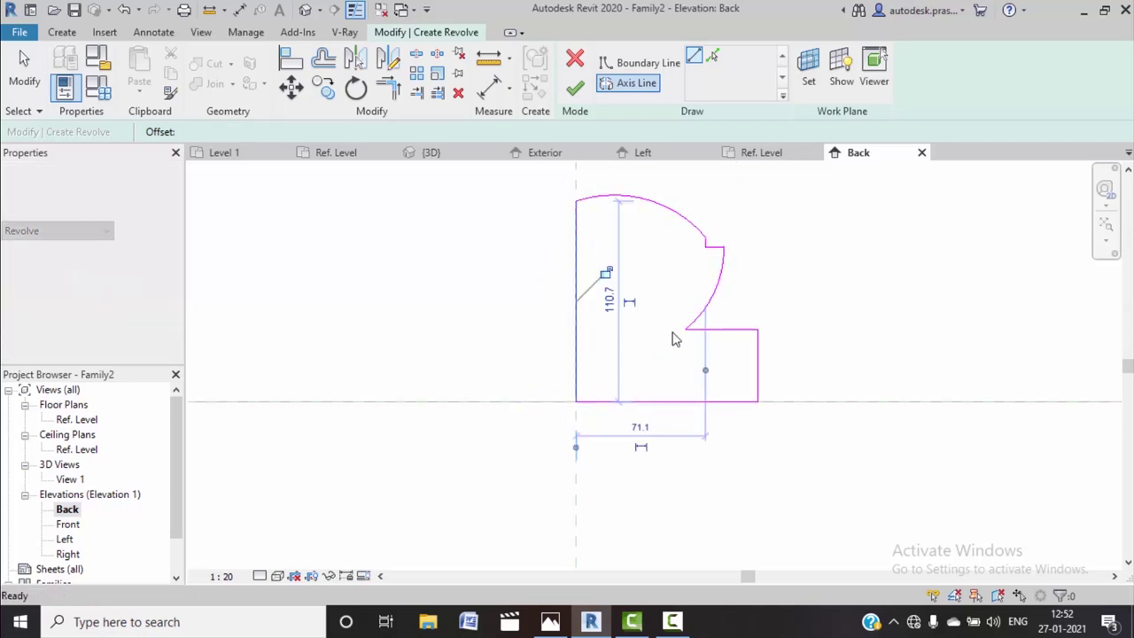
click(575, 88)
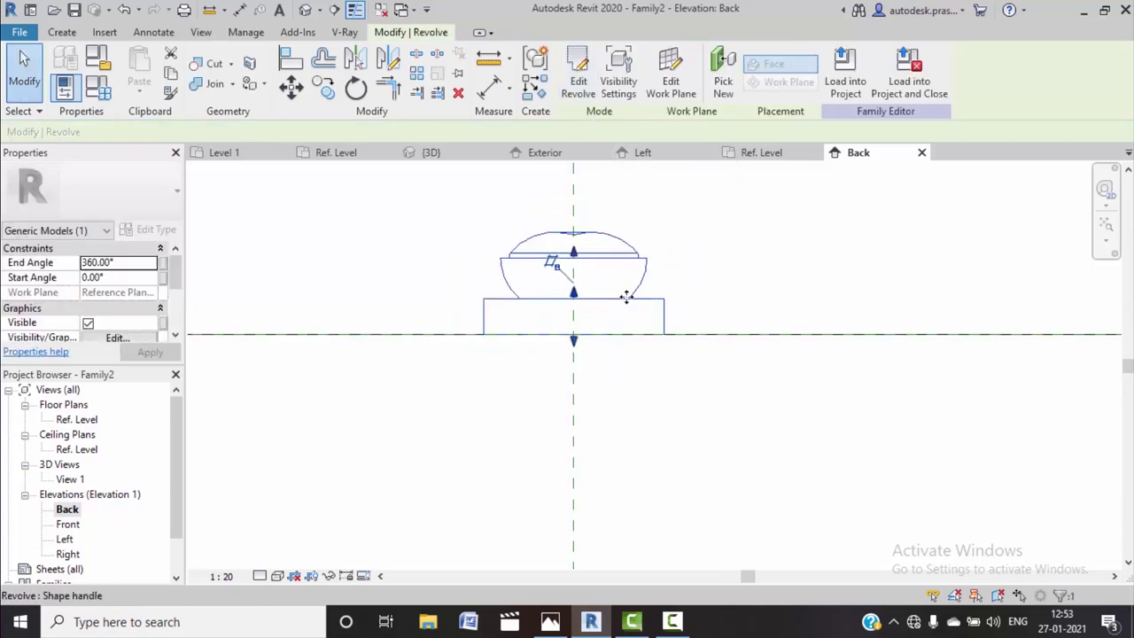
Link the revolve's Material to a new family parameter named 'handle mat'
scroll(626, 297, down, 2)
scroll(626, 296, down, 2)
scroll(627, 297, down, 2)
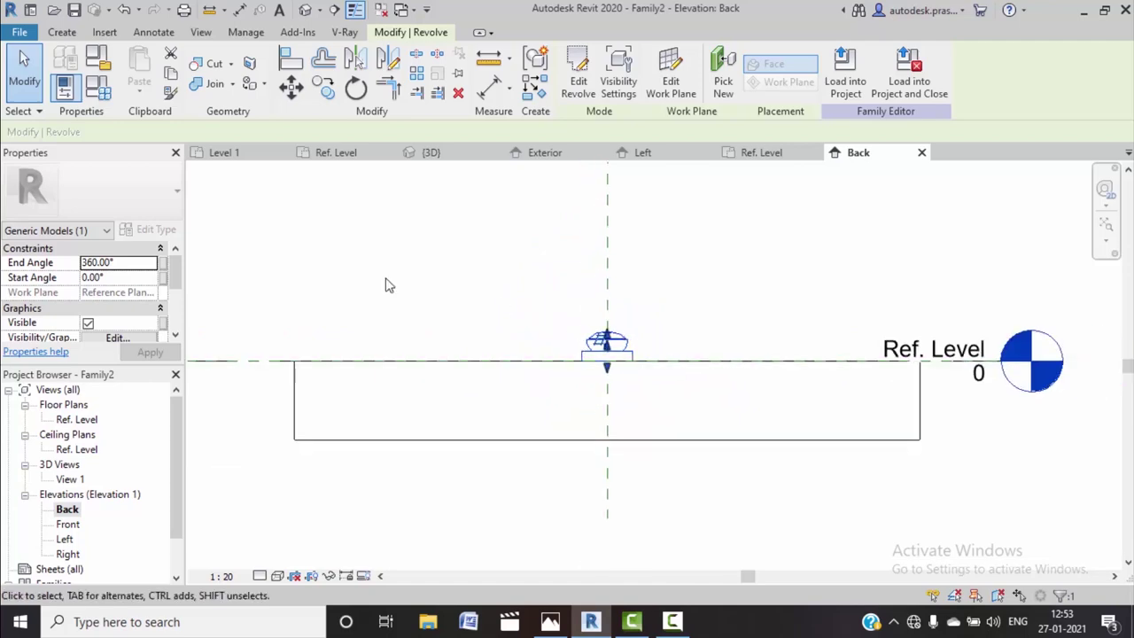
scroll(151, 338, down, 3)
click(163, 263)
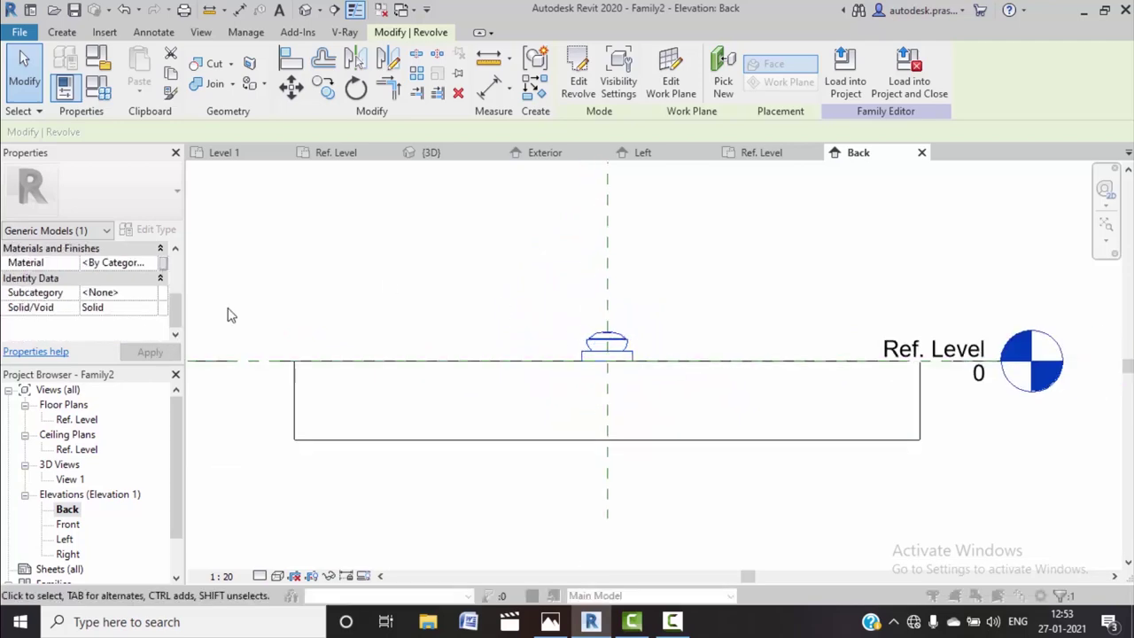
click(450, 411)
text(handle mat)
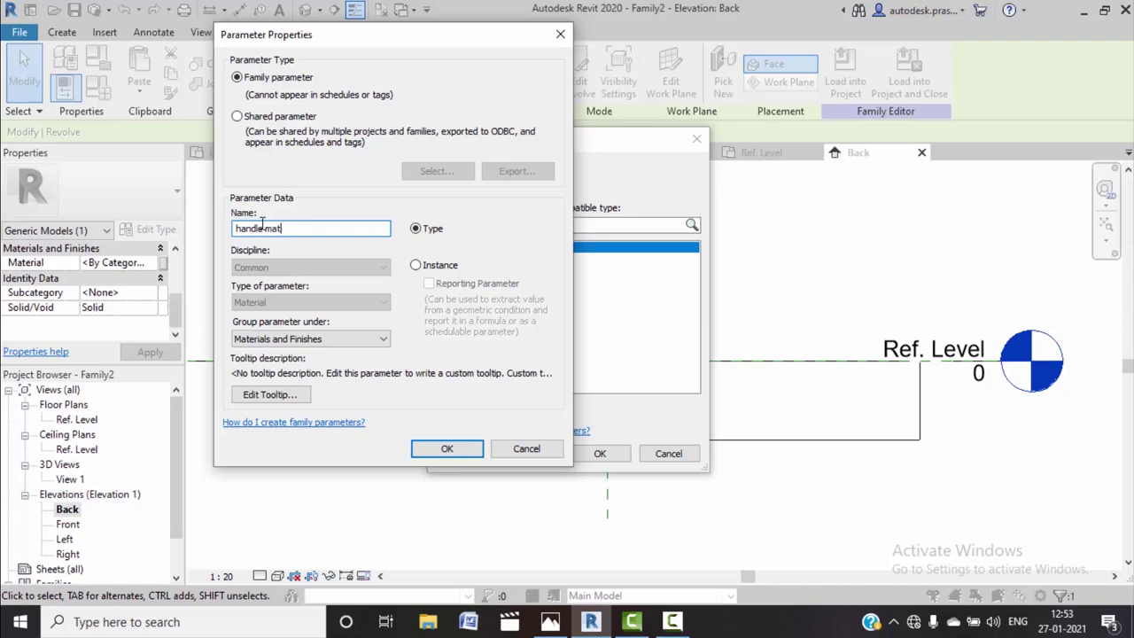
click(447, 448)
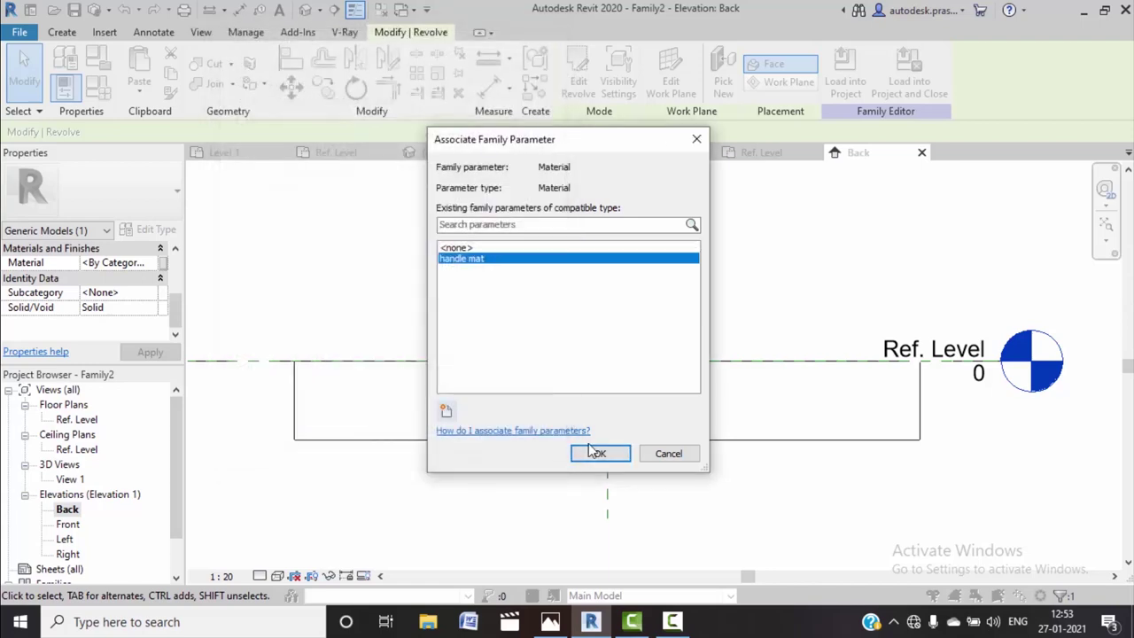
click(600, 452)
click(99, 88)
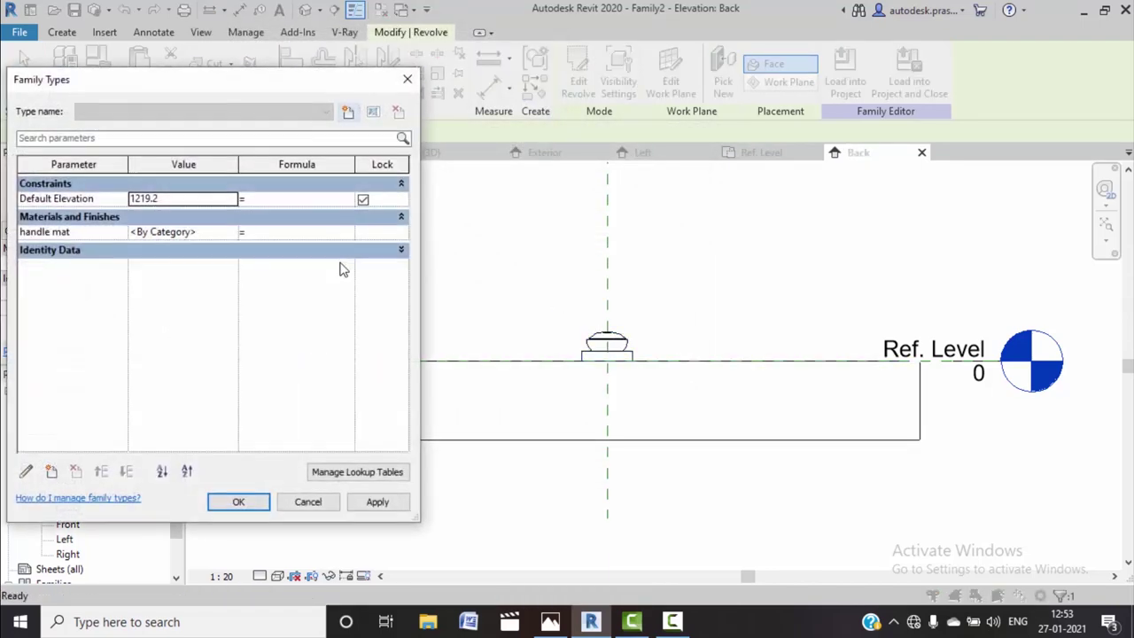
Create a new material for the handle mat value
click(228, 231)
click(232, 232)
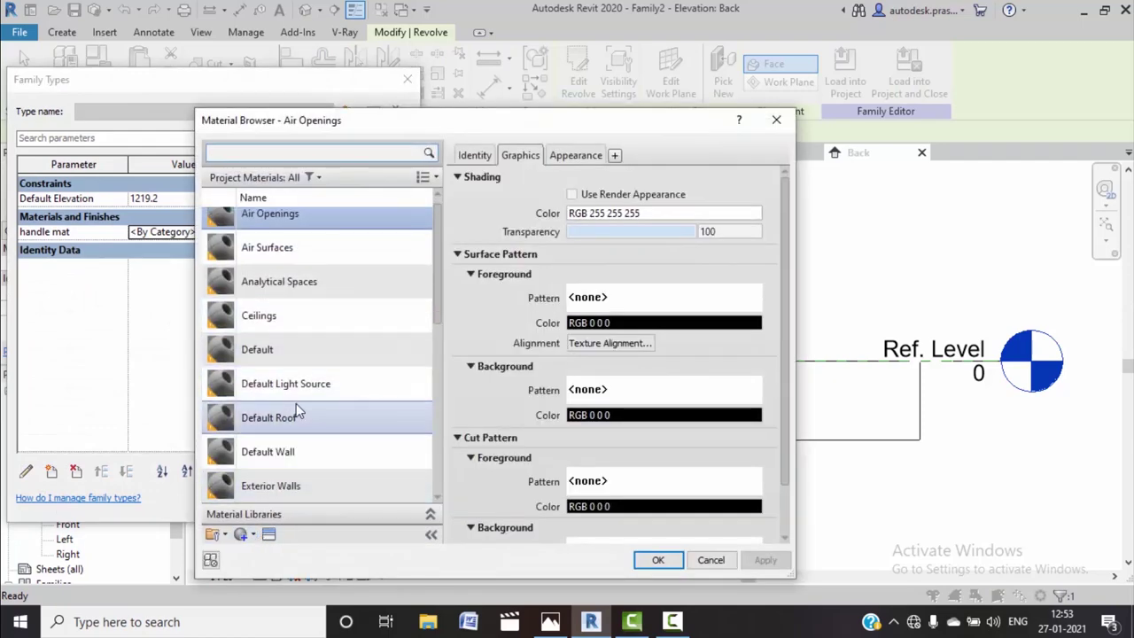
click(251, 548)
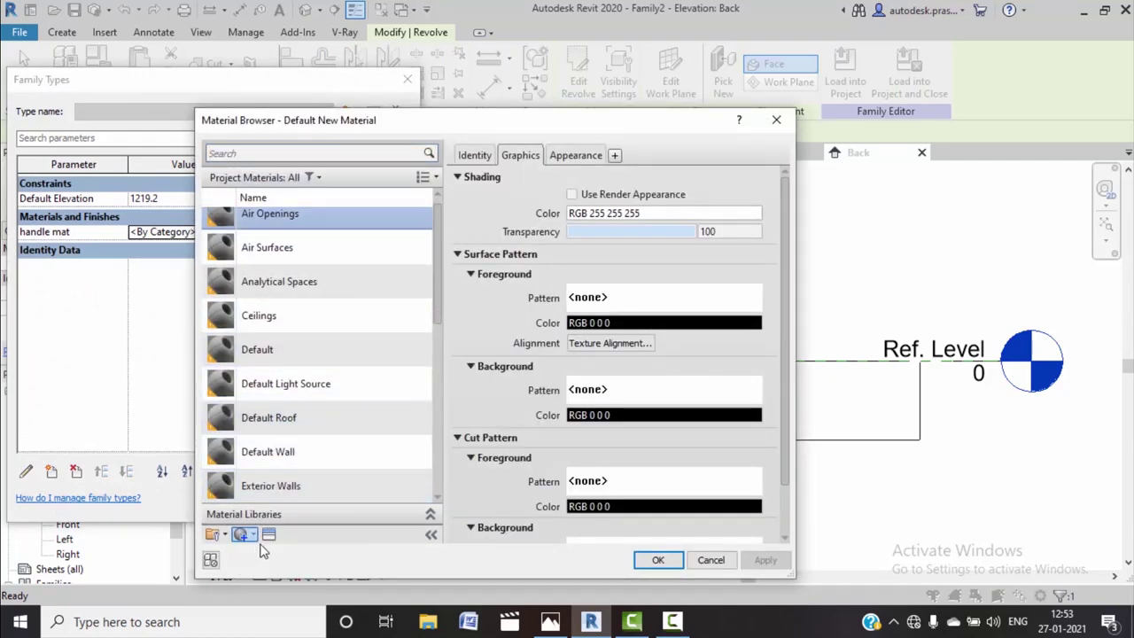
Give the new material the Chrome - Polished Blue appearance and assign it to handle mat
click(268, 535)
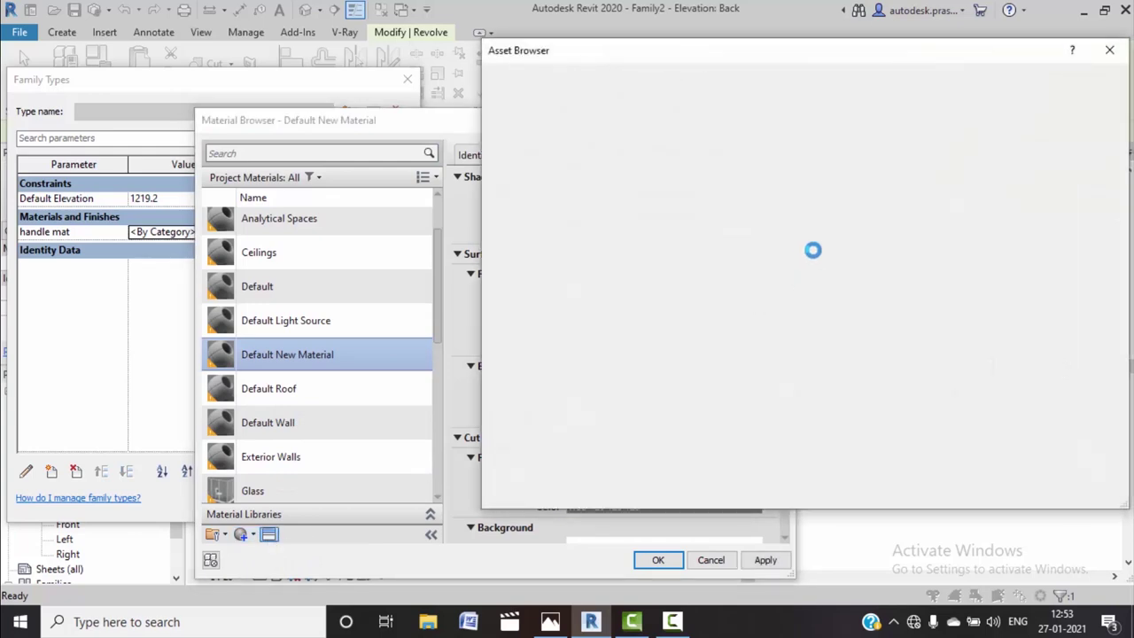
scroll(811, 337, down, 5)
scroll(815, 372, down, 3)
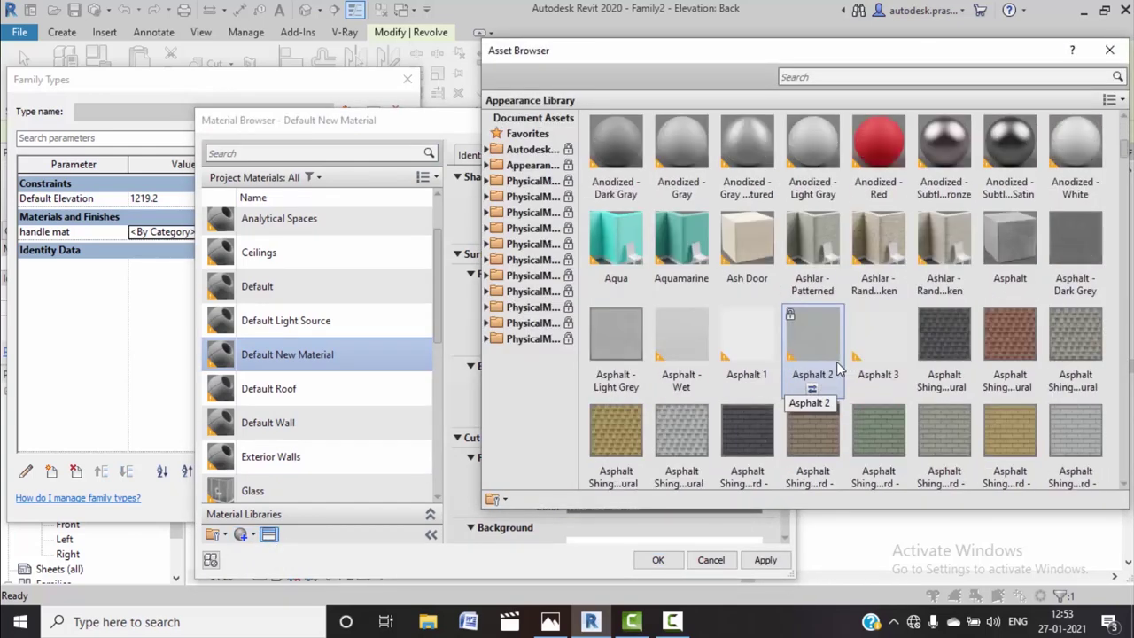
scroll(838, 371, down, 5)
scroll(839, 370, down, 3)
scroll(838, 370, down, 5)
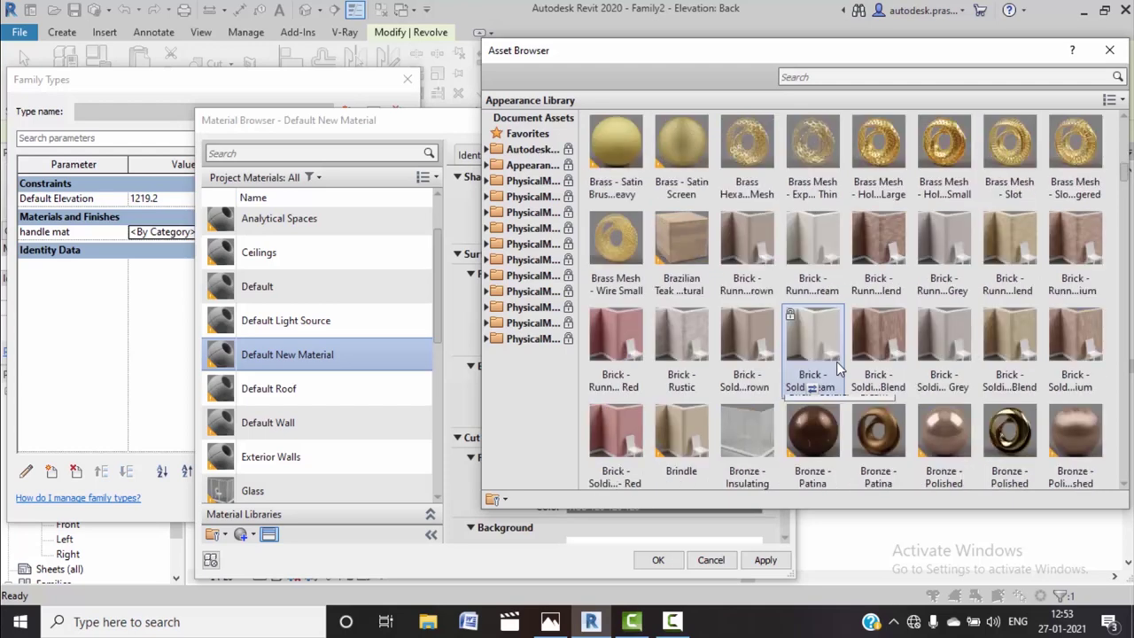
scroll(838, 371, down, 3)
scroll(838, 370, down, 5)
scroll(838, 371, down, 3)
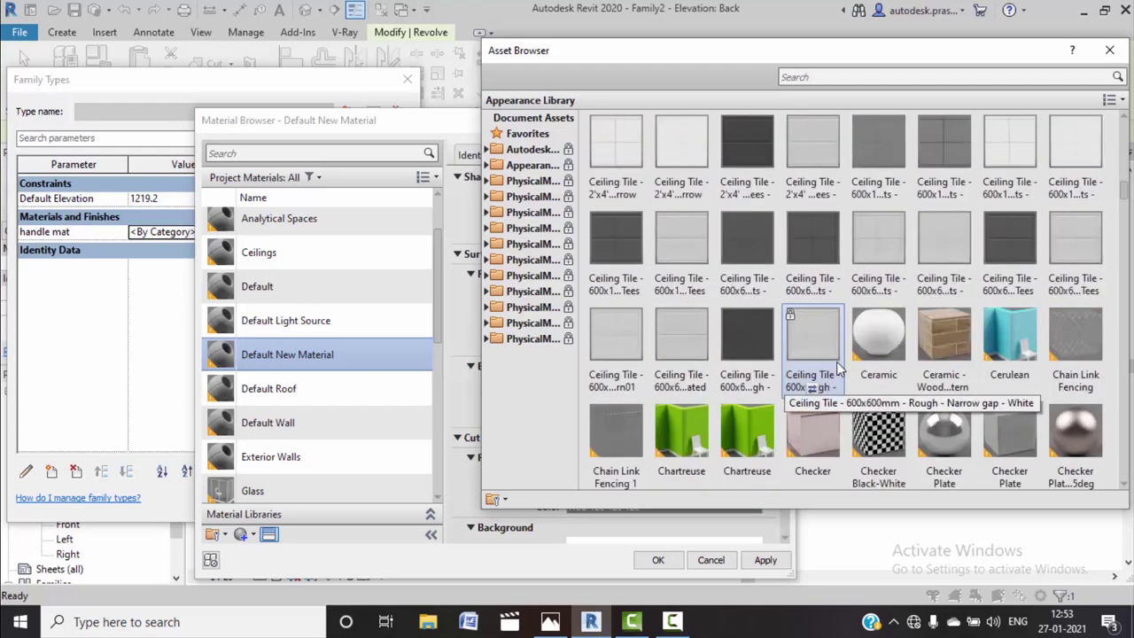
scroll(838, 370, down, 3)
scroll(838, 371, down, 3)
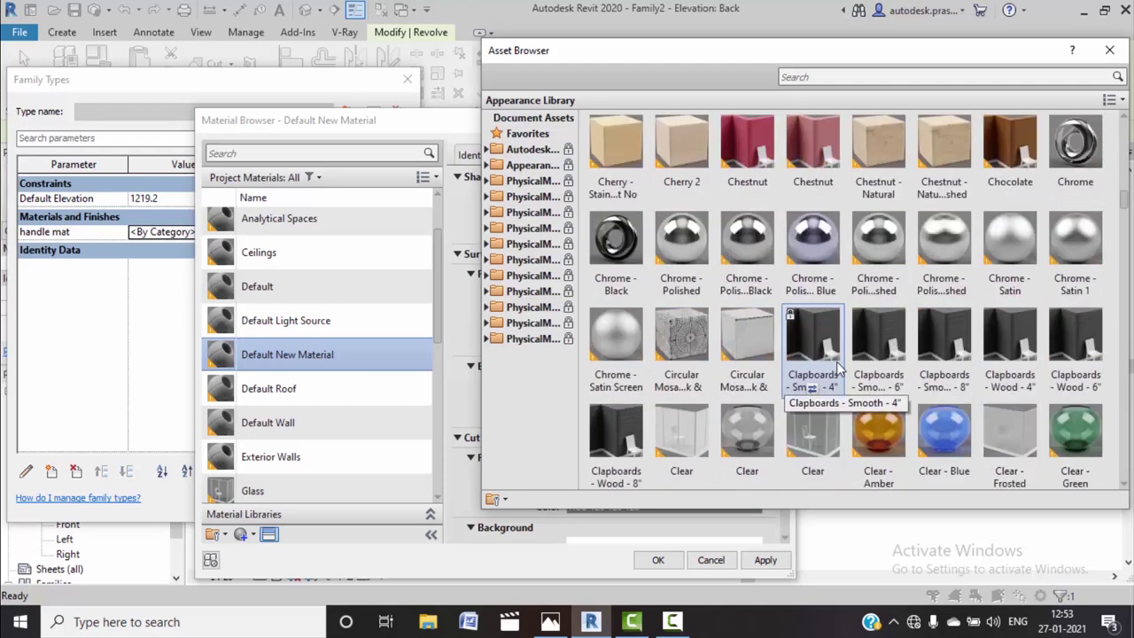
double_click(813, 248)
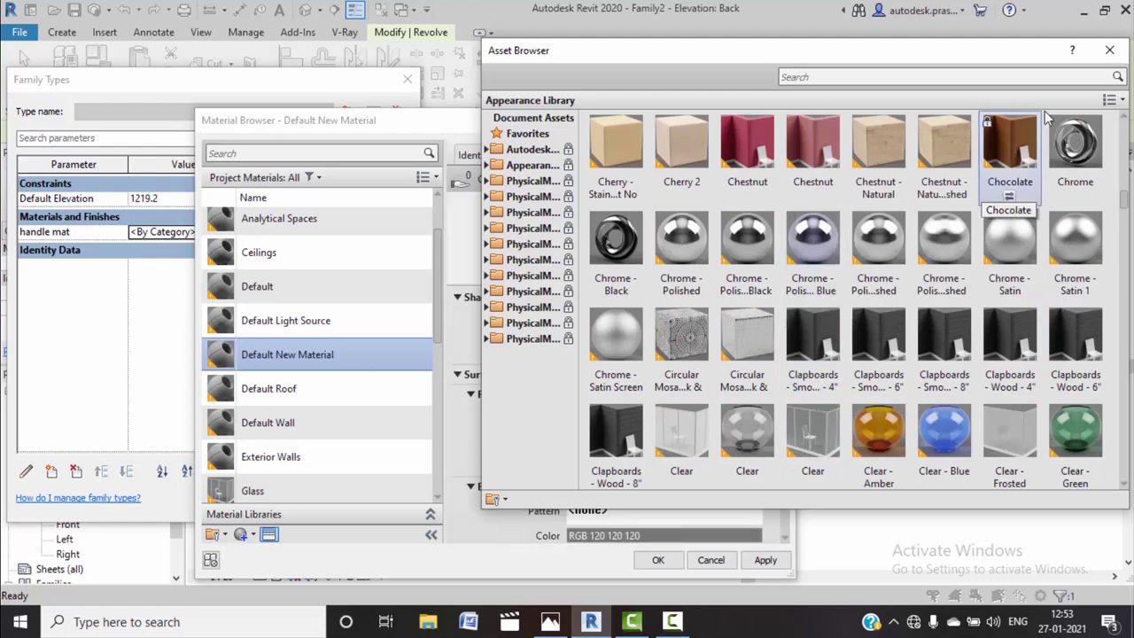
click(1111, 53)
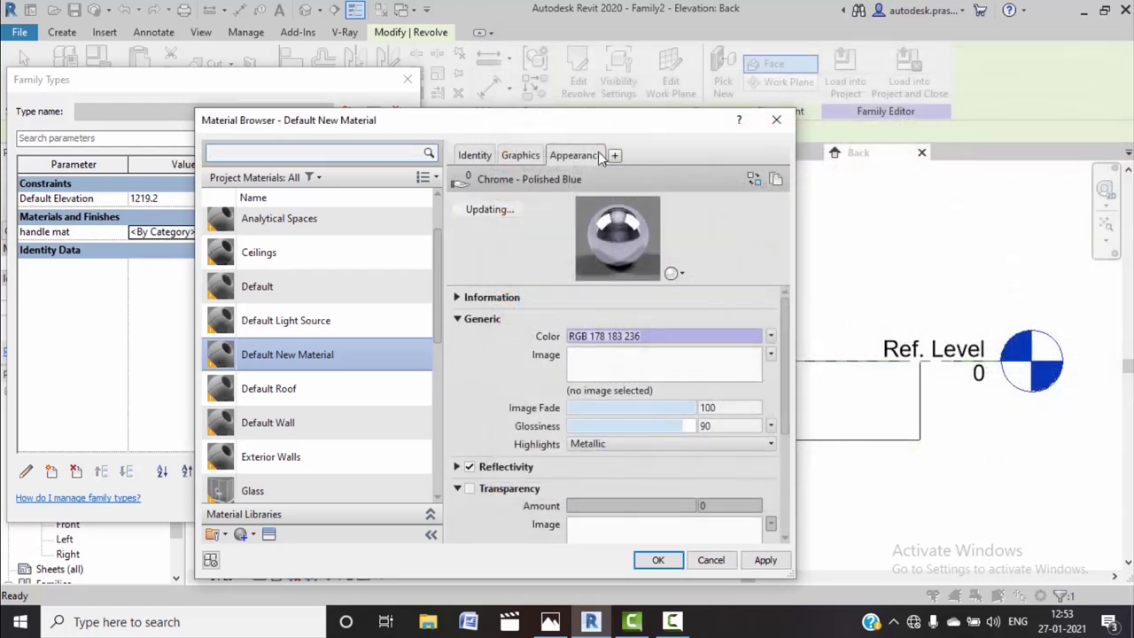
click(520, 156)
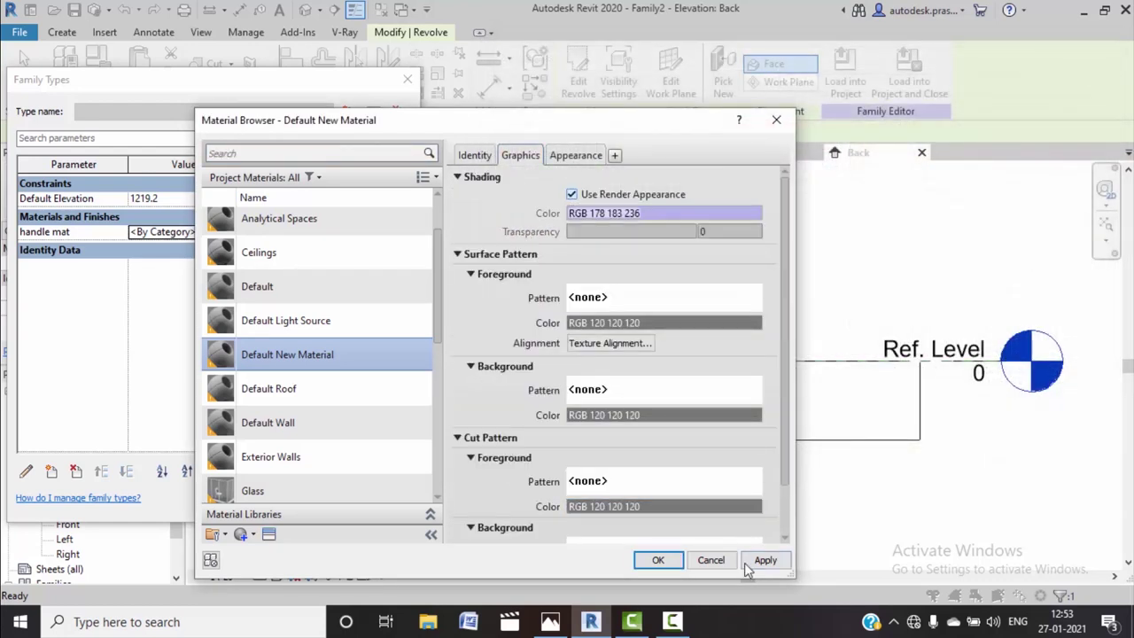
click(660, 560)
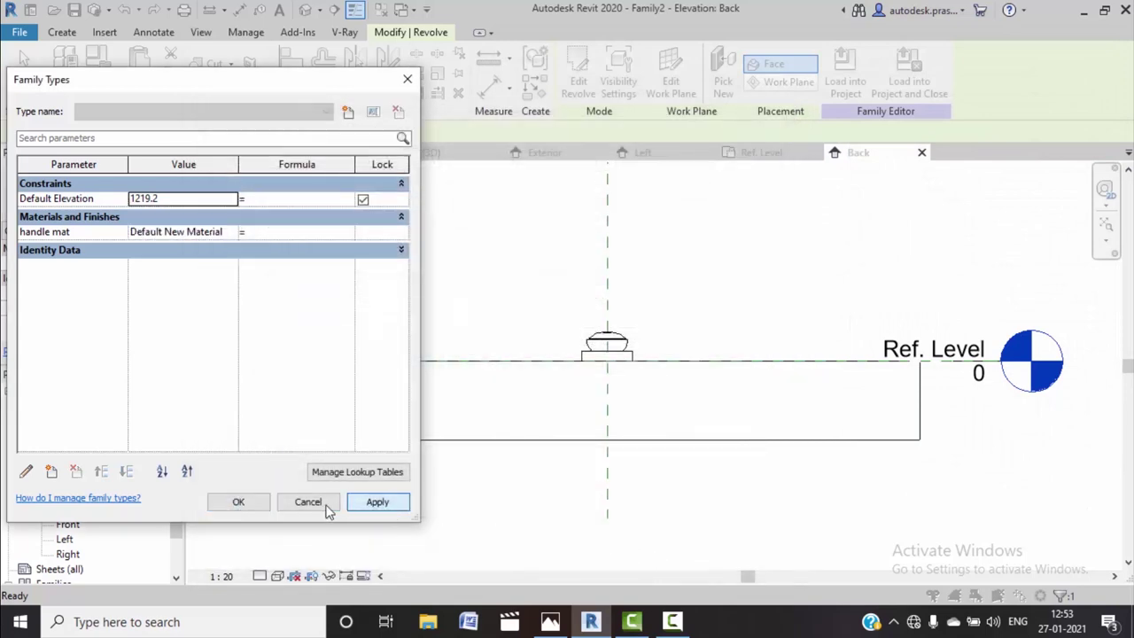
Save the family as 'handle'
click(240, 503)
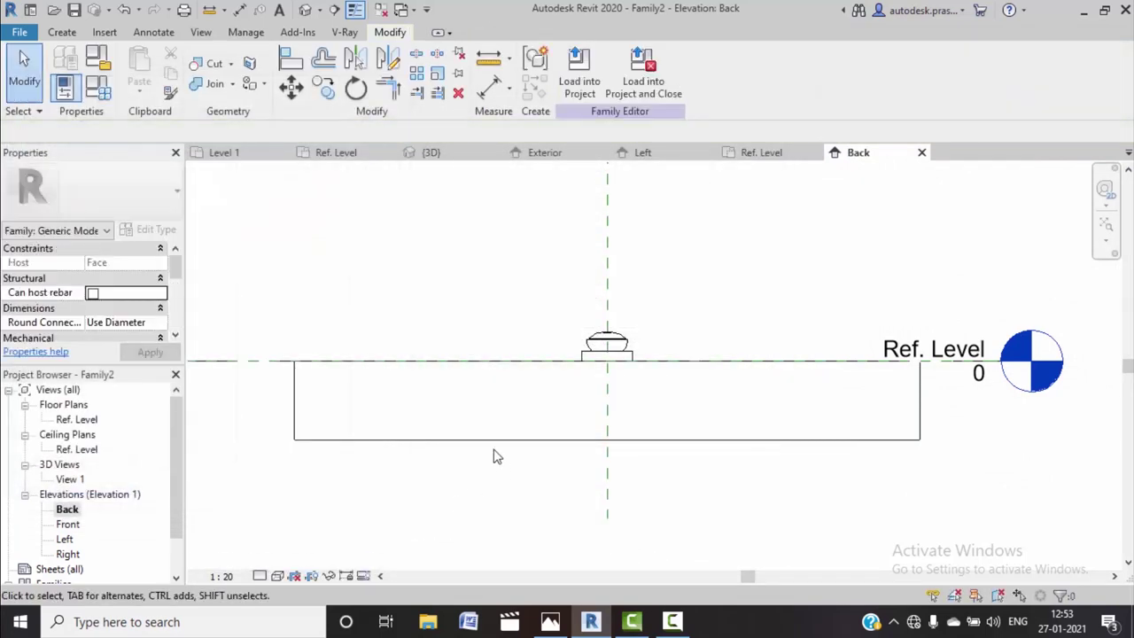
key(ctrl+s)
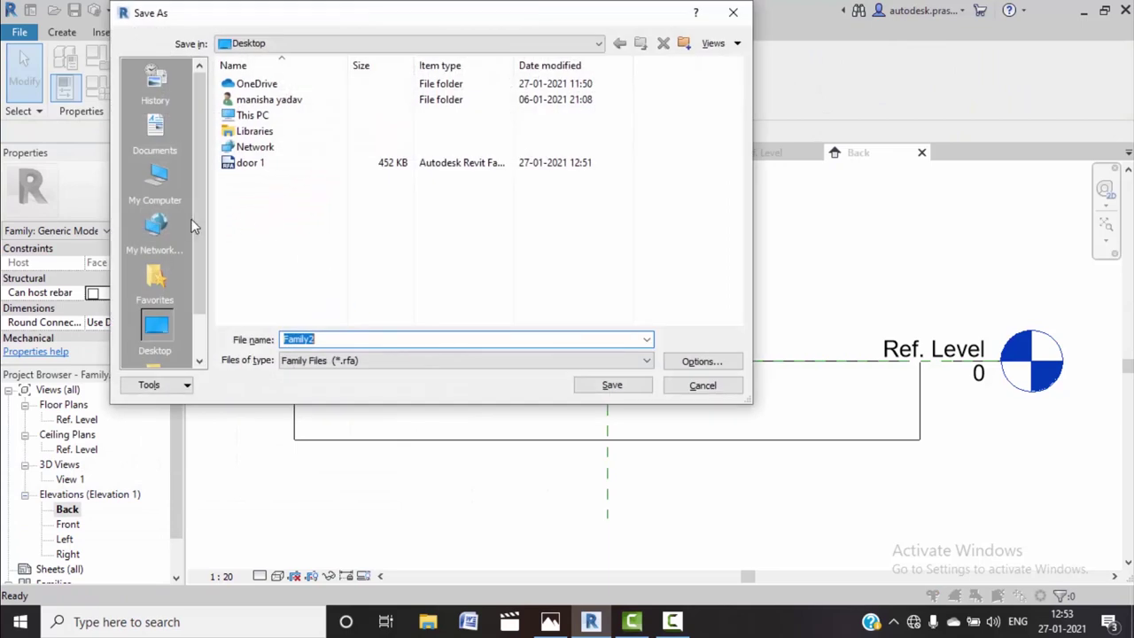
click(332, 339)
click(603, 384)
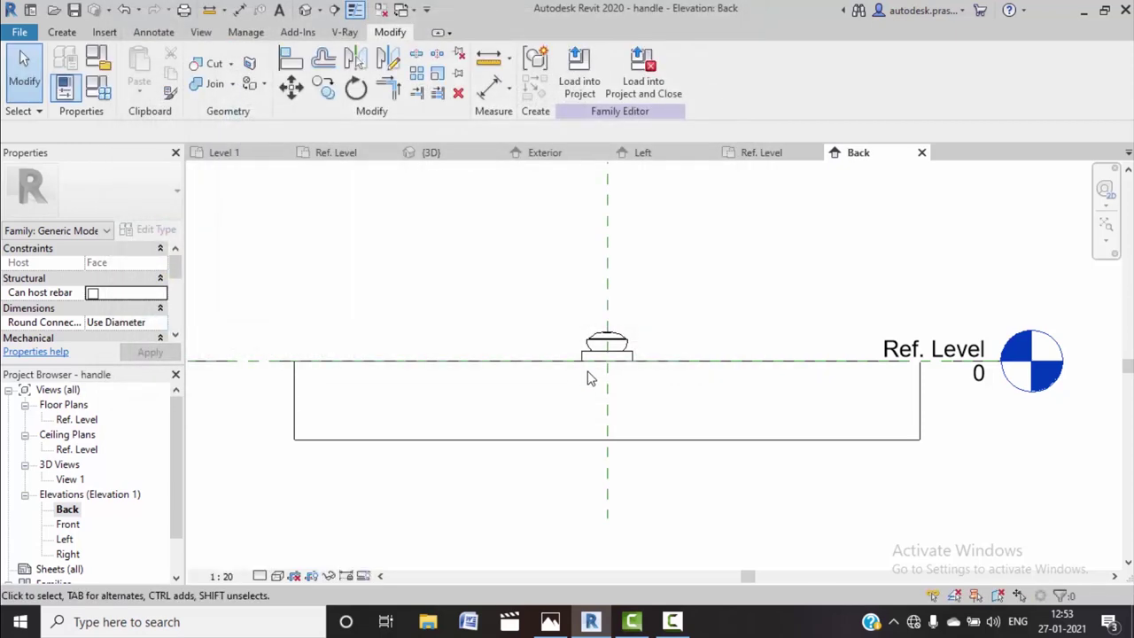
Load the handle family into door 1.rfa
click(571, 90)
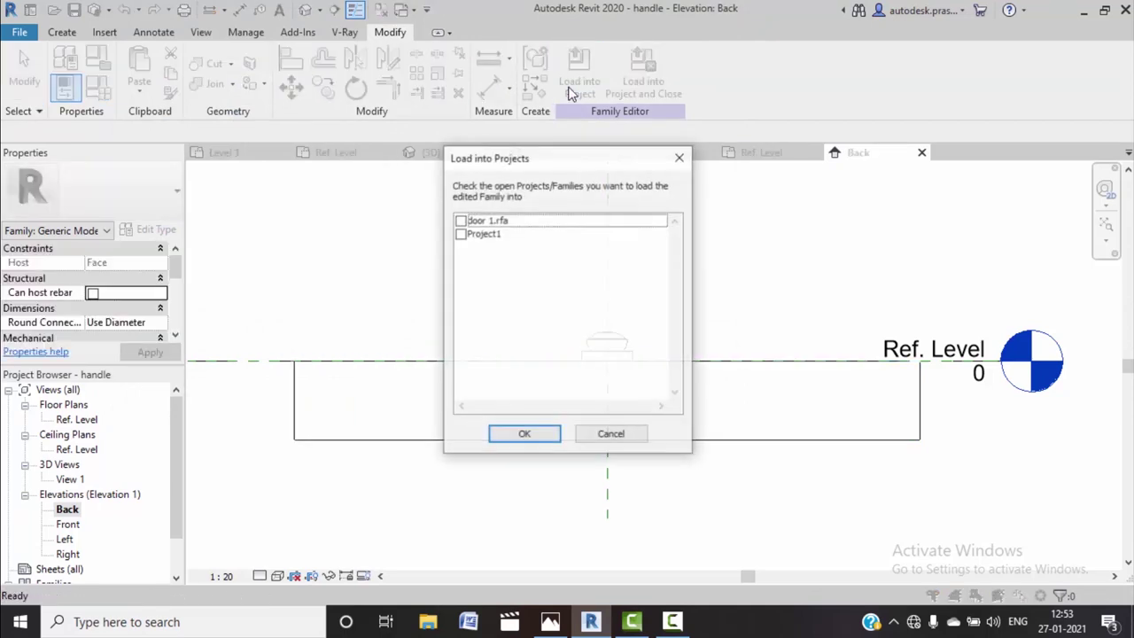
click(460, 220)
click(523, 440)
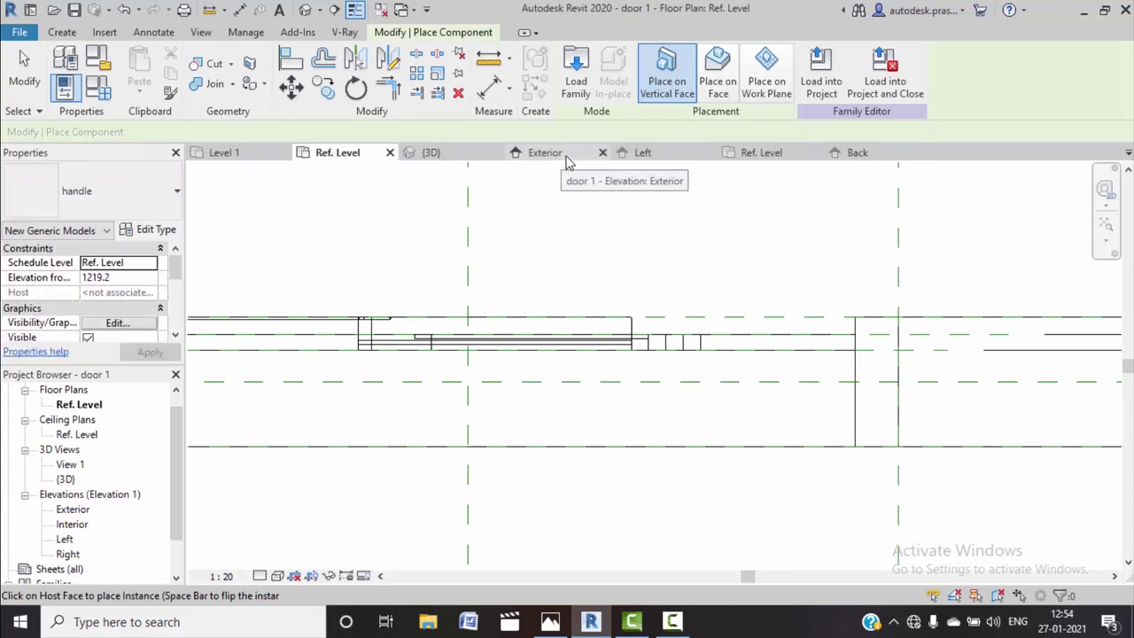
Place a handle instance on door 1's face in the 3D view
click(432, 152)
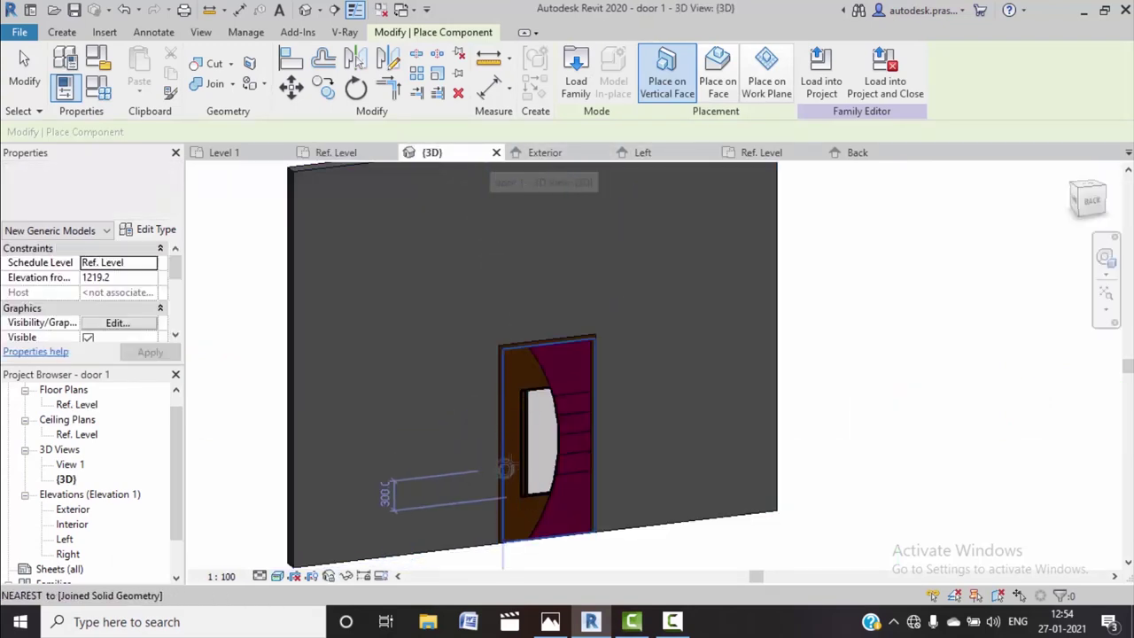
scroll(505, 468, up, 2)
scroll(518, 459, up, 2)
scroll(509, 443, up, 2)
scroll(503, 433, up, 2)
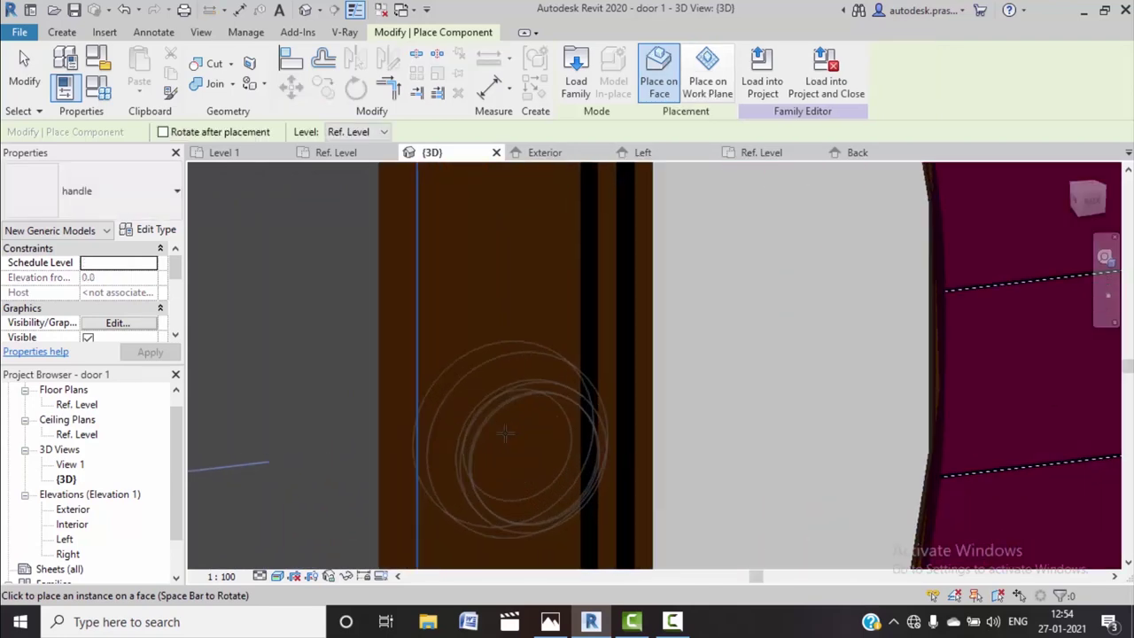
scroll(496, 424, down, 1)
scroll(483, 409, down, 1)
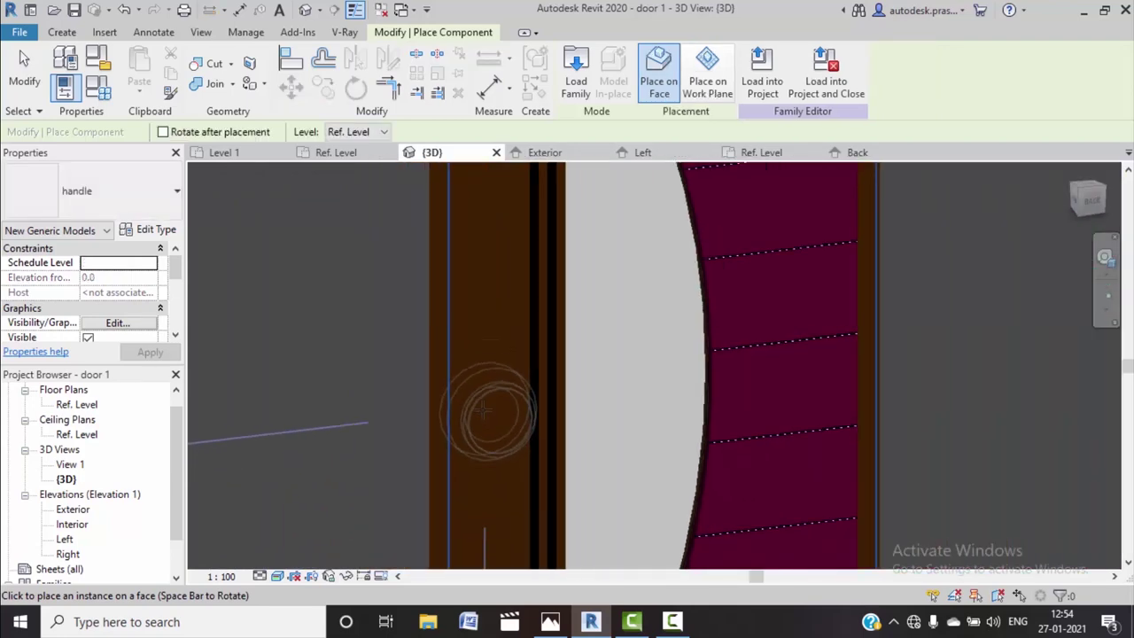
click(489, 403)
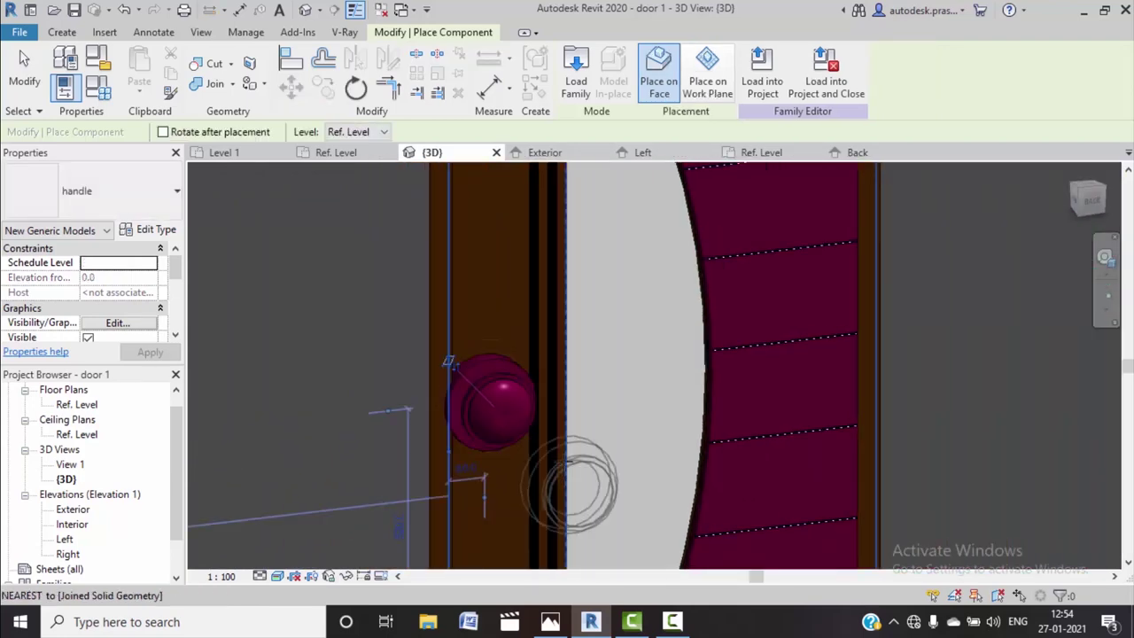
End handle placement, then select the handle and edit its family
right_click(507, 282)
key(Escape)
right_click(507, 290)
click(531, 298)
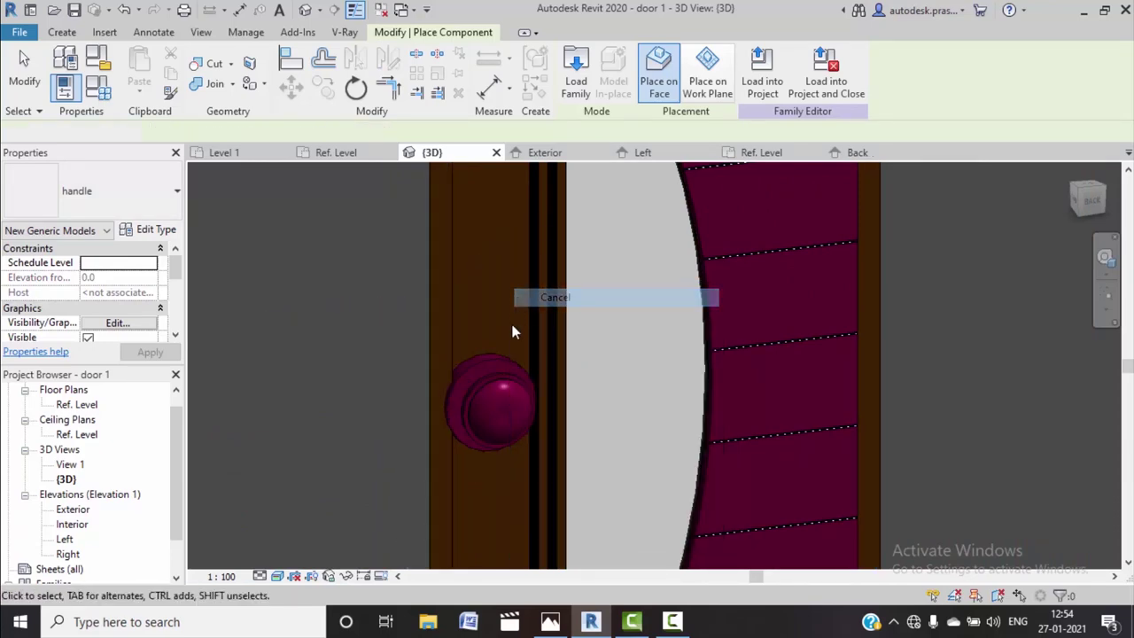
click(492, 383)
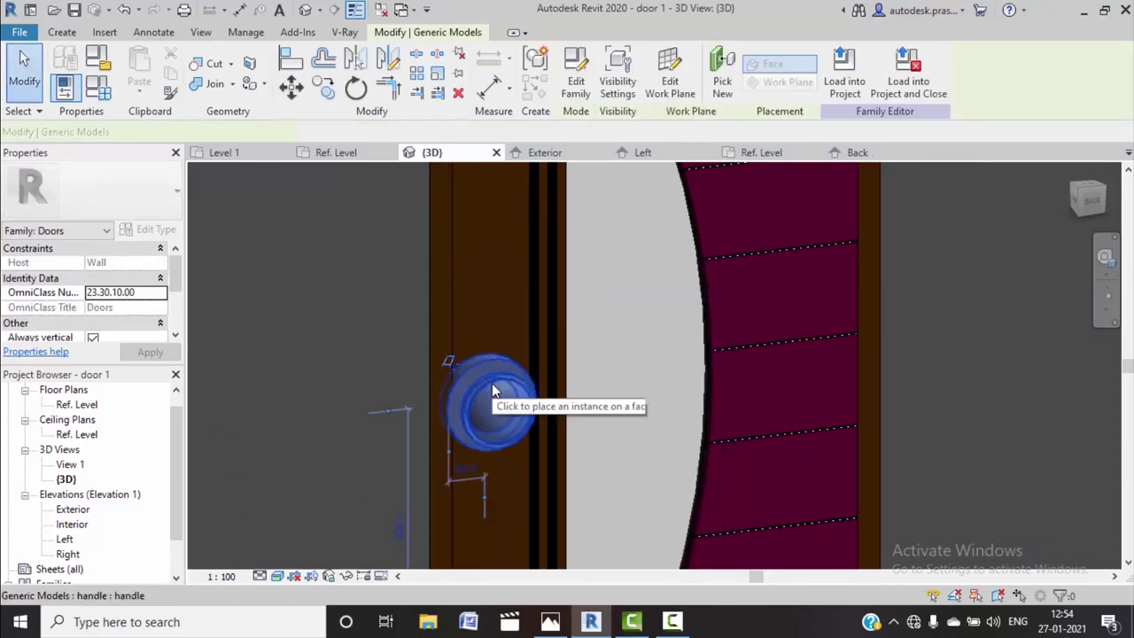
click(569, 87)
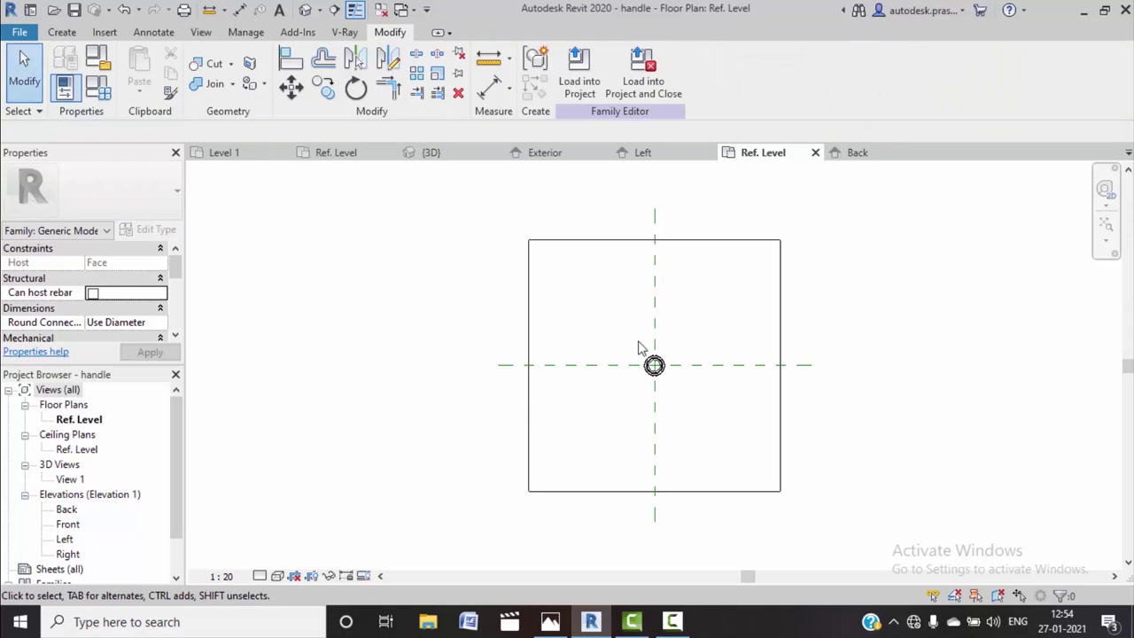
Open the handle revolve's sketch for editing in the Back elevation
double_click(67, 510)
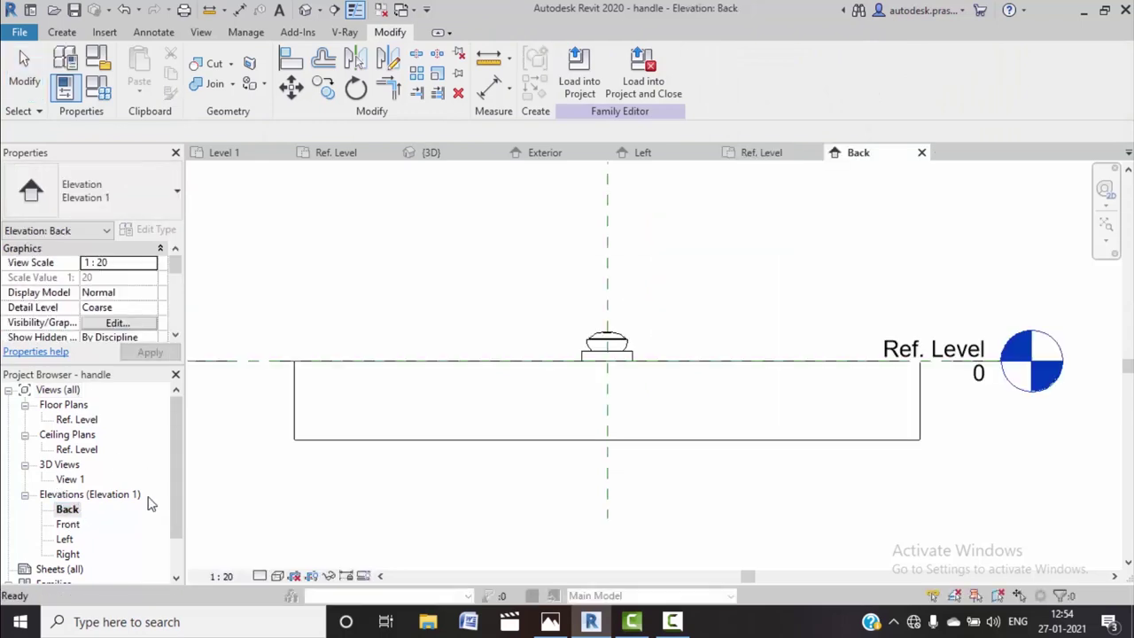
scroll(626, 344, up, 2)
scroll(625, 344, up, 1)
click(625, 344)
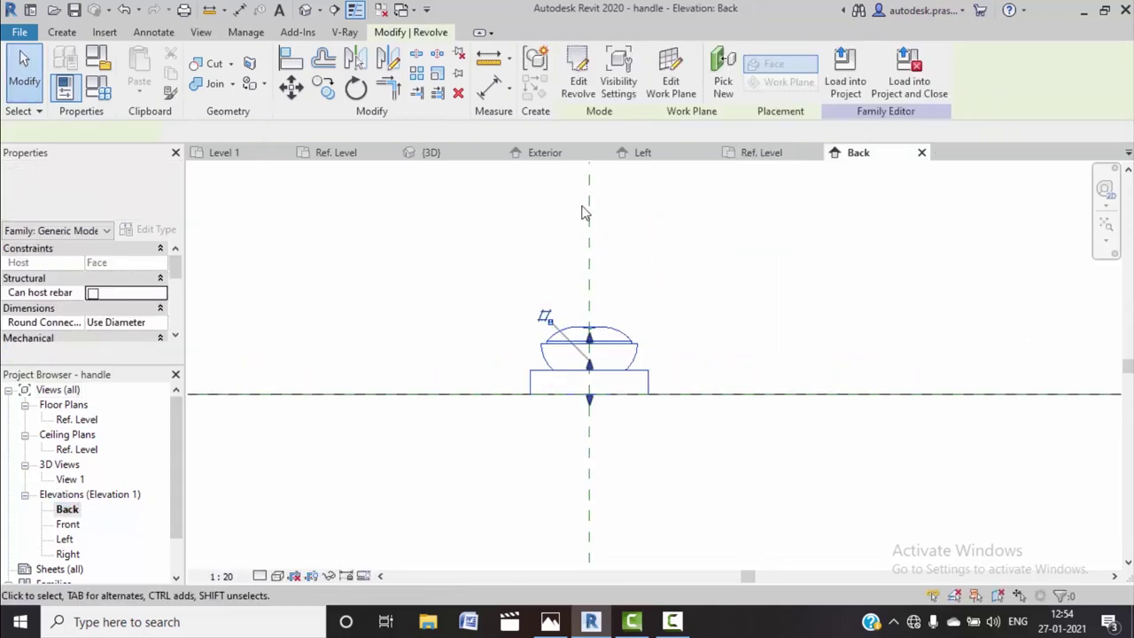
click(580, 73)
scroll(643, 383, up, 1)
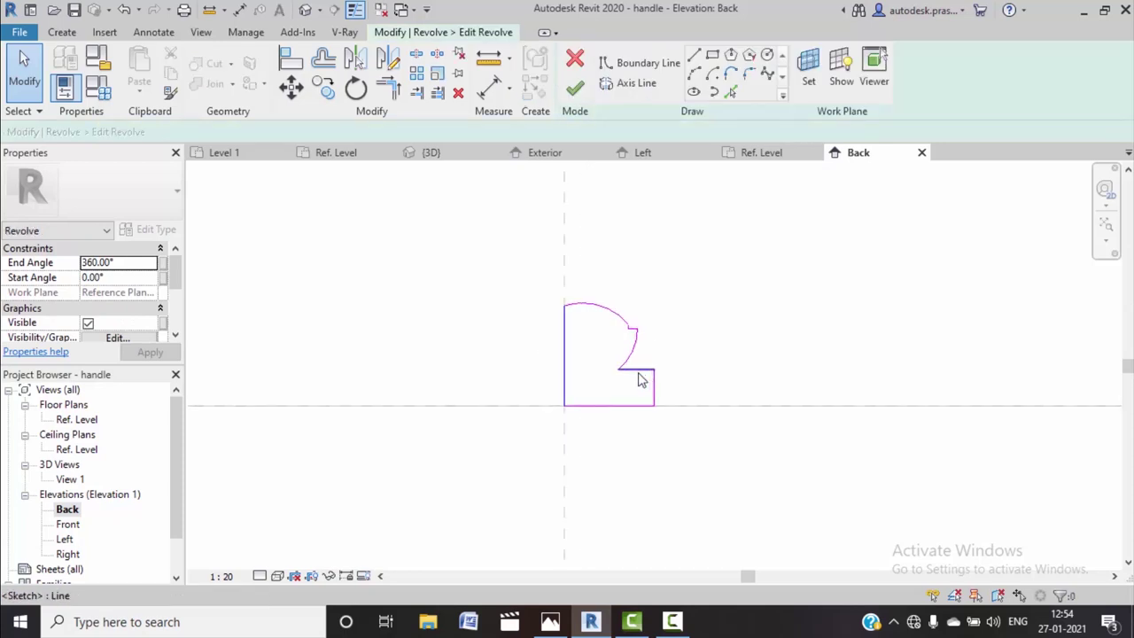
scroll(683, 410, up, 1)
scroll(691, 433, up, 1)
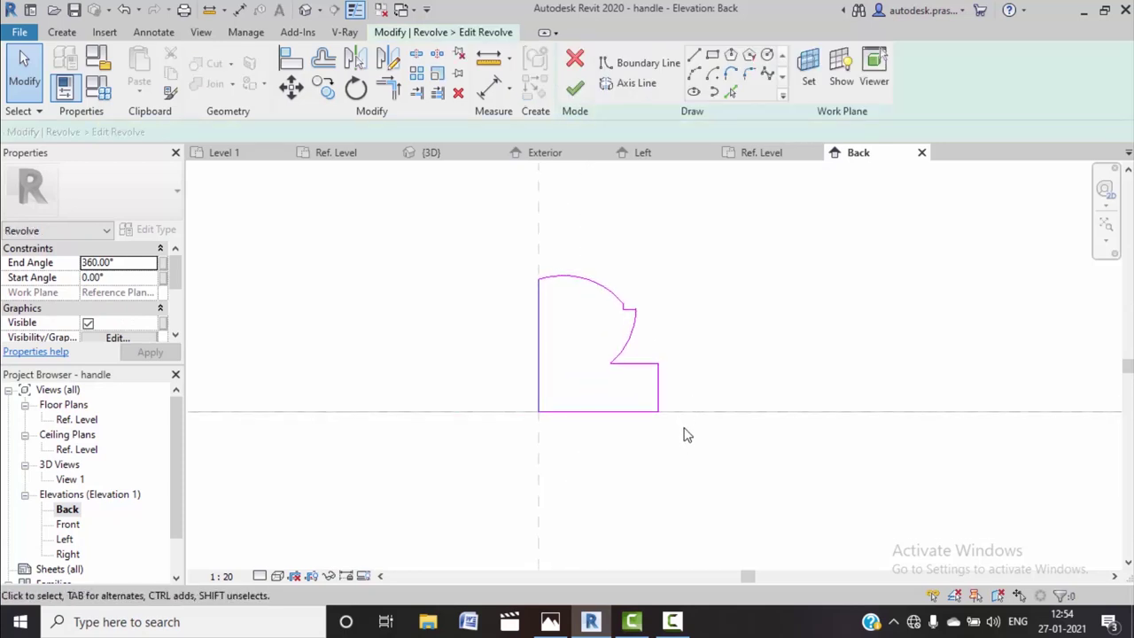
Move the right vertical profile line left and delete the old arc and short segments
click(658, 398)
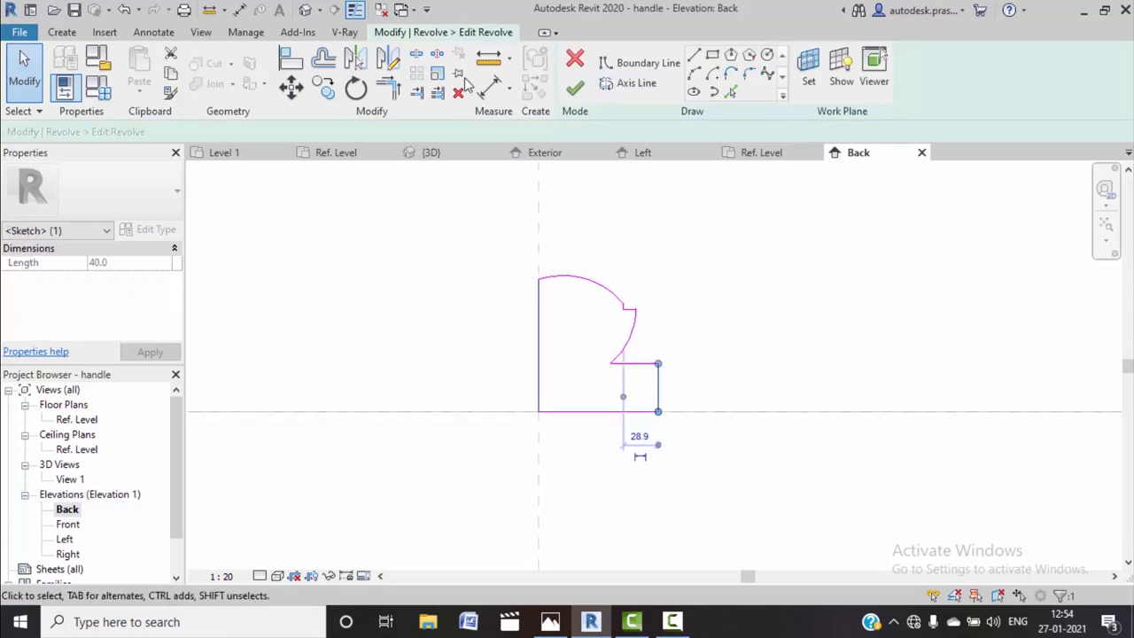
click(292, 87)
click(659, 410)
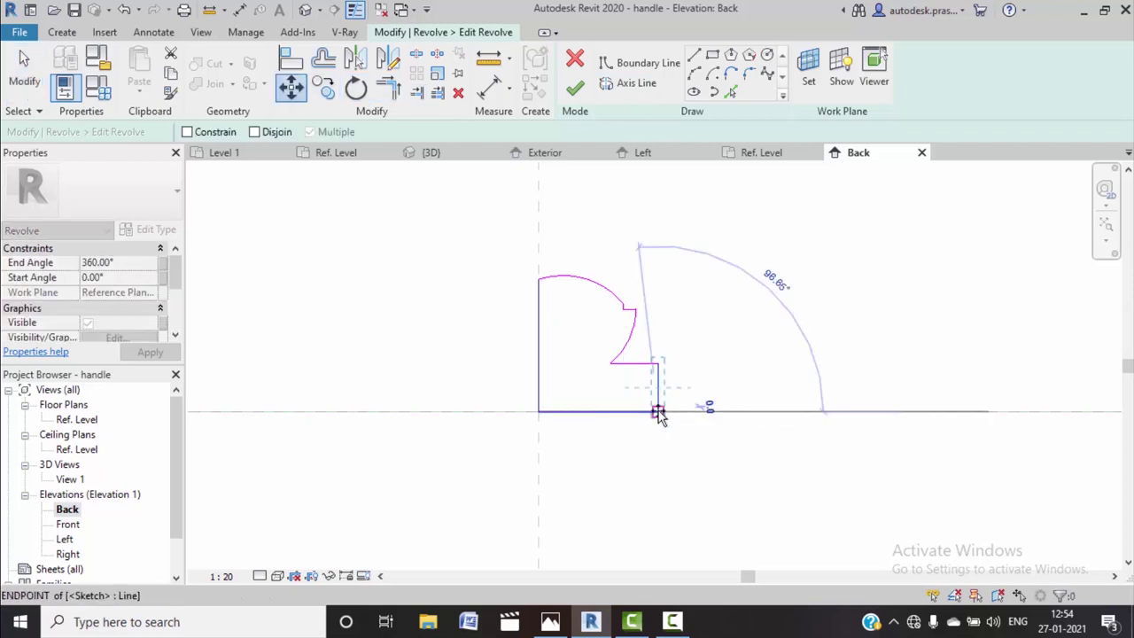
click(595, 404)
scroll(590, 375, up, 1)
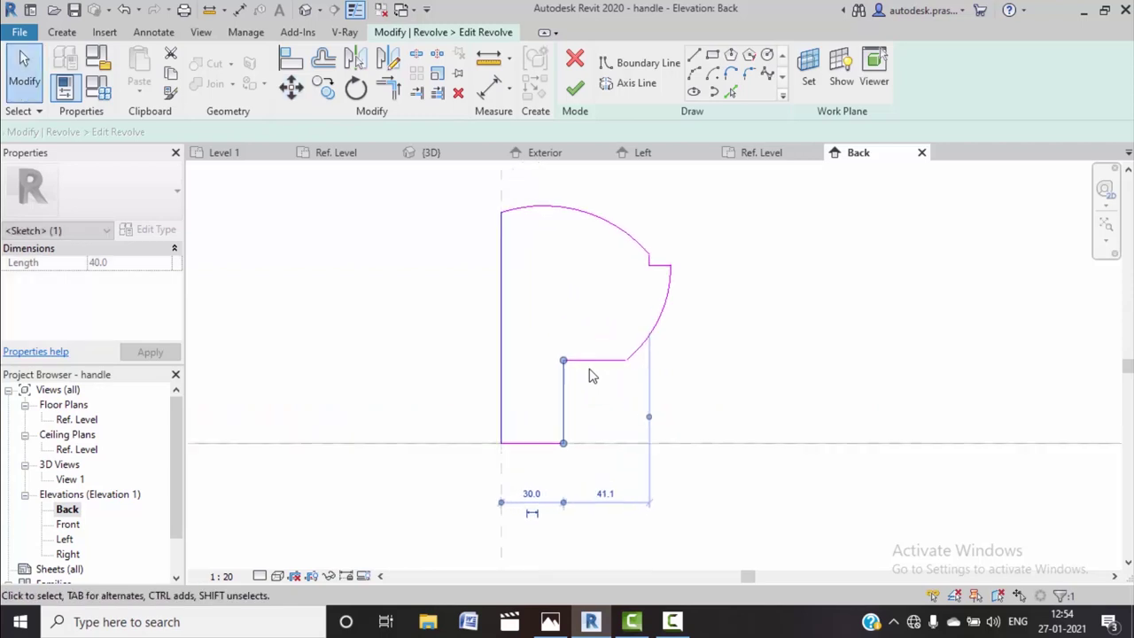
scroll(590, 375, up, 1)
click(609, 202)
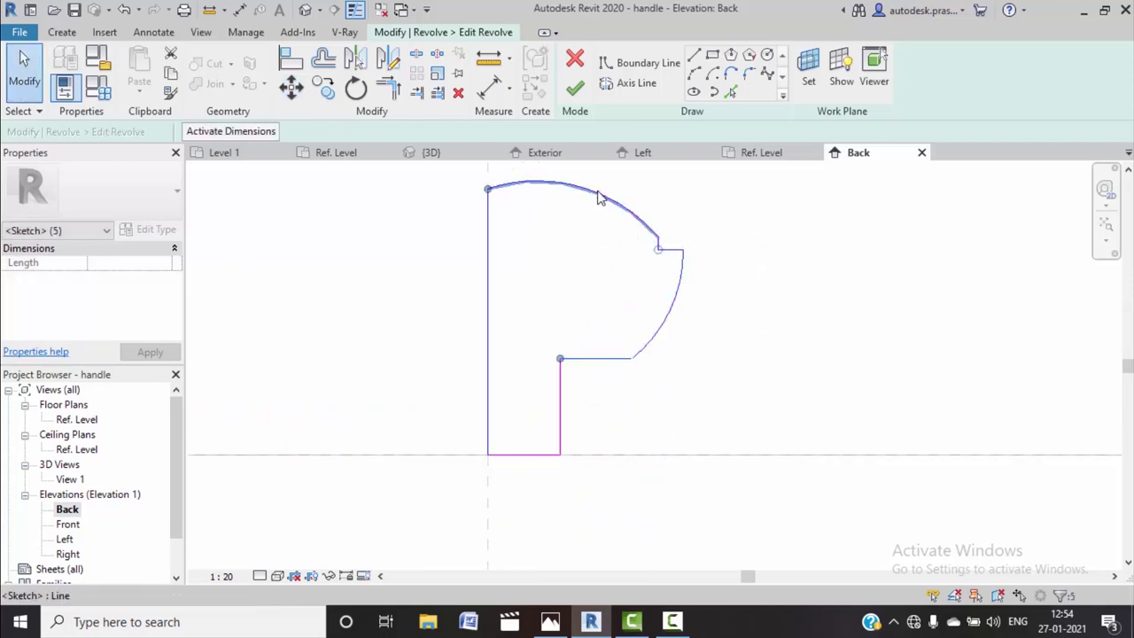
key(Delete)
click(561, 401)
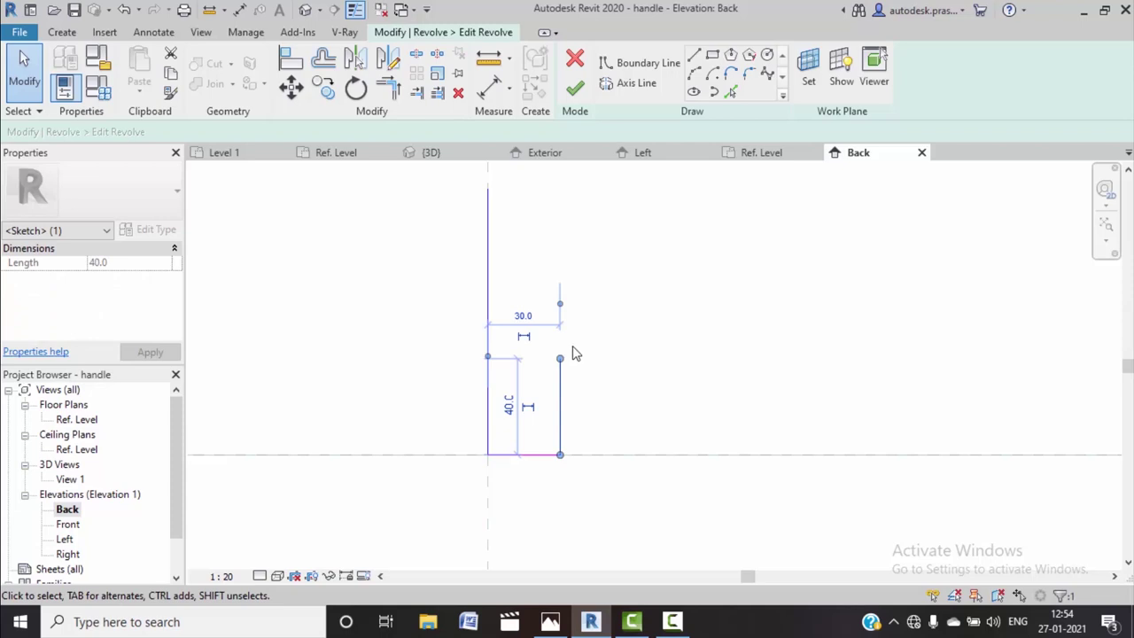
key(Delete)
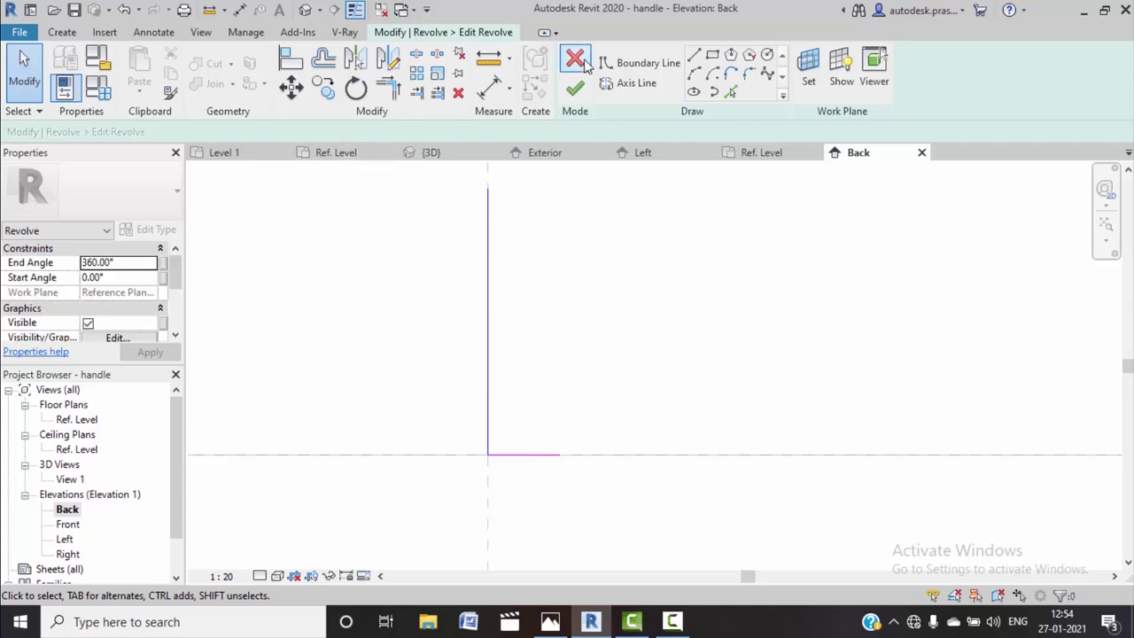
Draw the new stepped base lines at the bottom of the profile
click(674, 69)
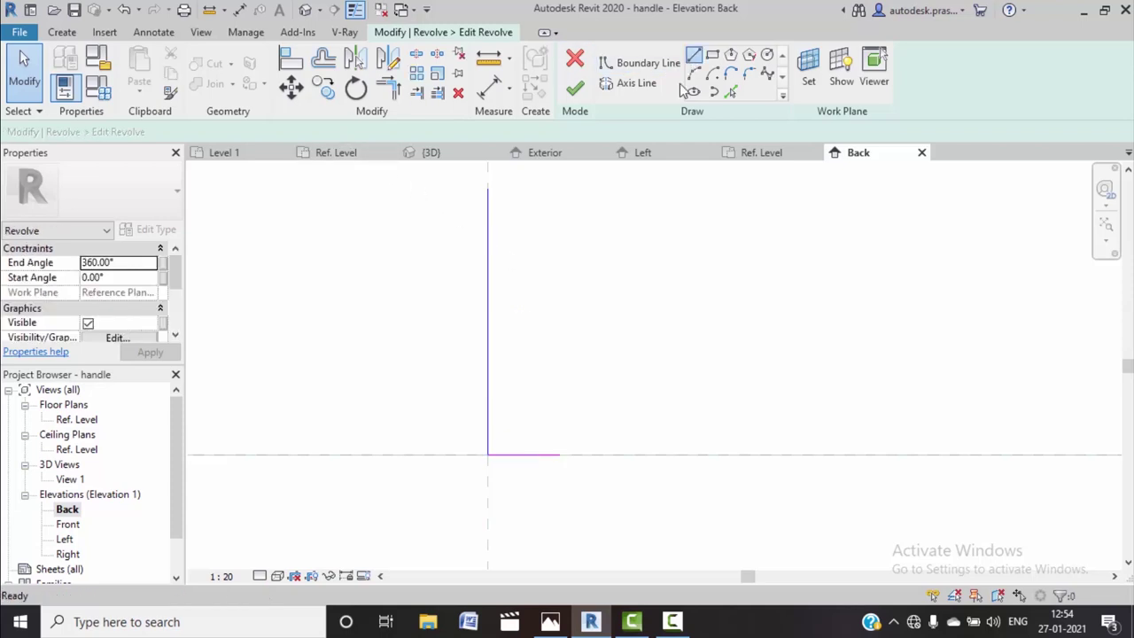
click(559, 455)
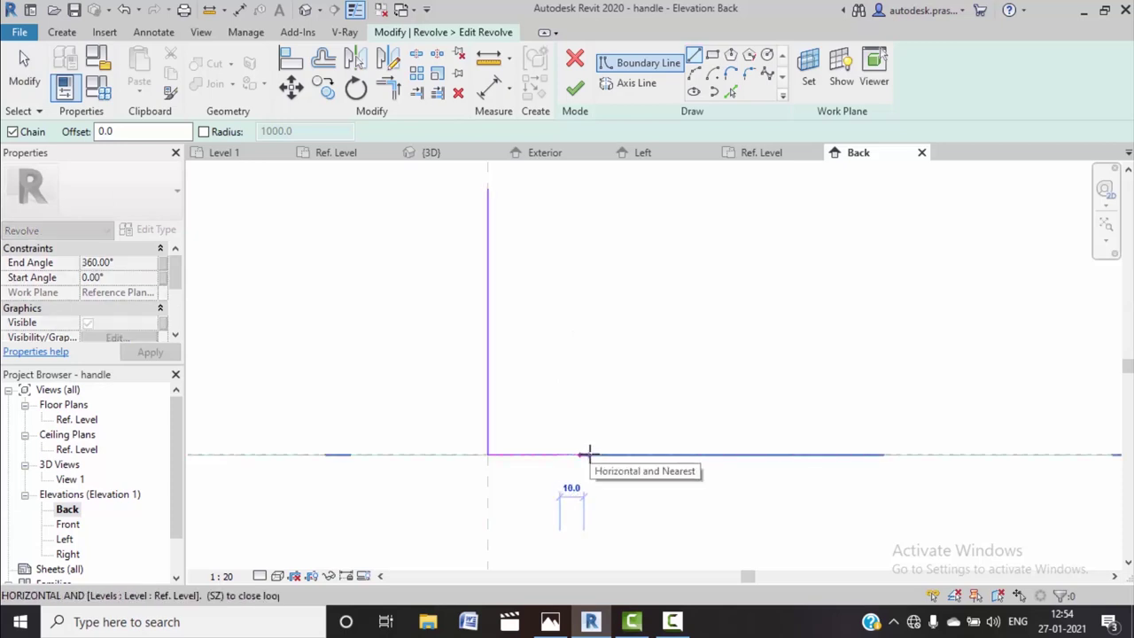
click(587, 455)
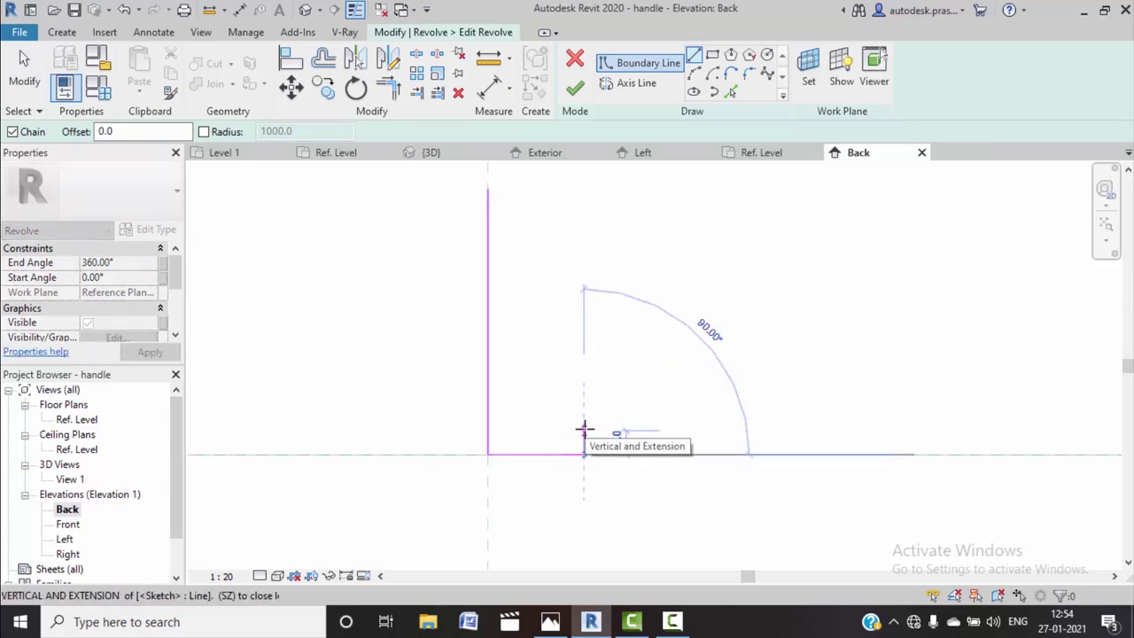
click(584, 430)
click(560, 430)
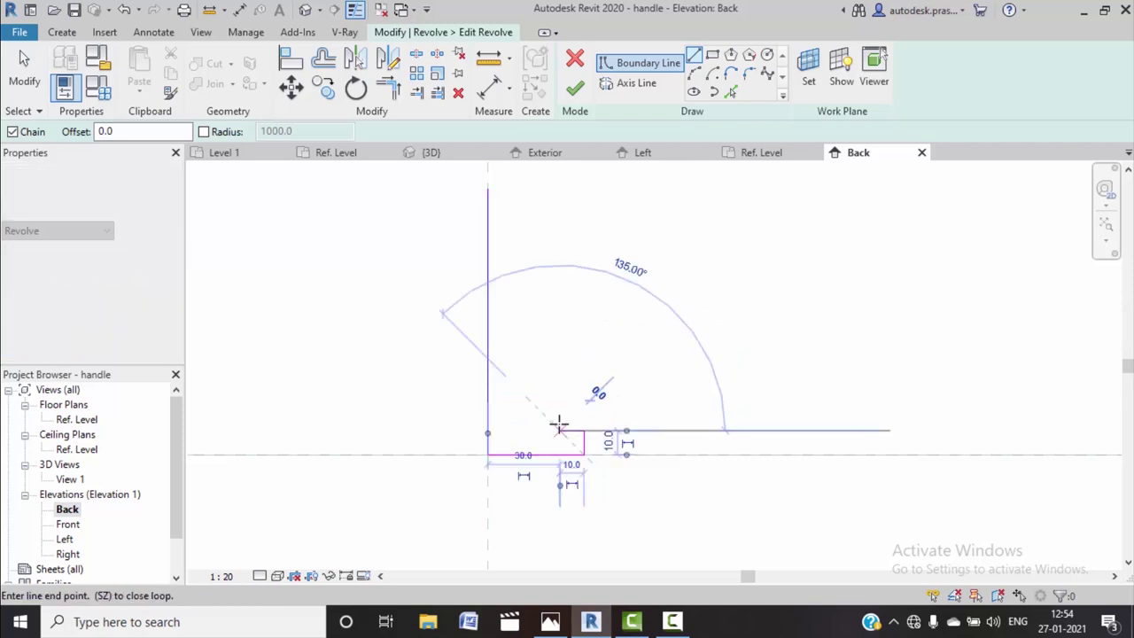
Draw the arcs forming the rounded knob up to the axis
click(695, 74)
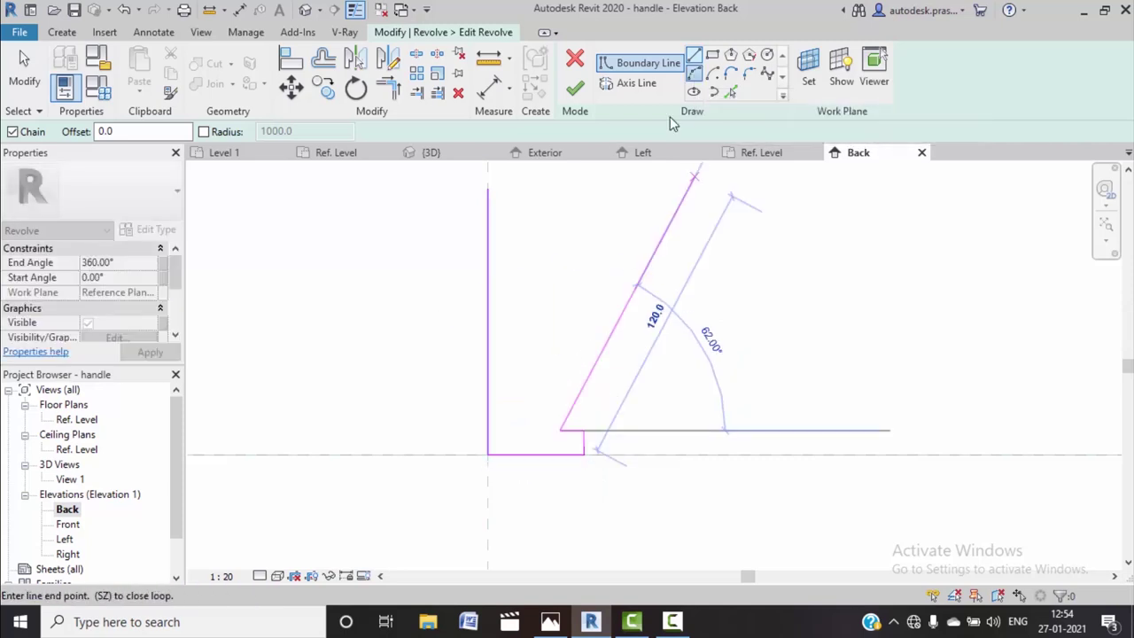
click(577, 390)
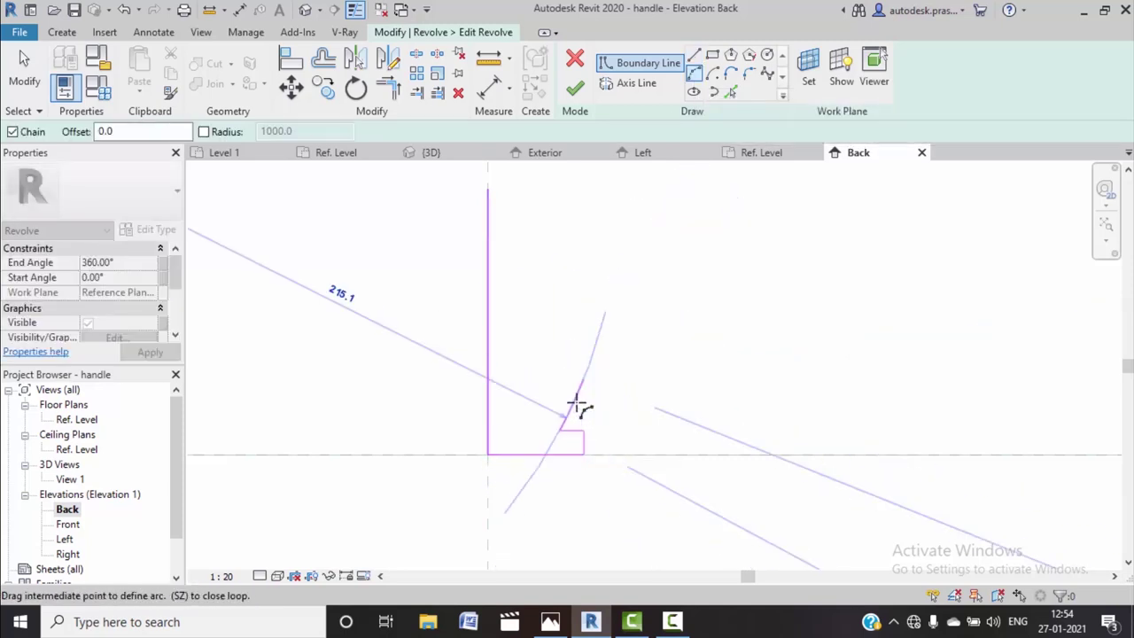
click(579, 400)
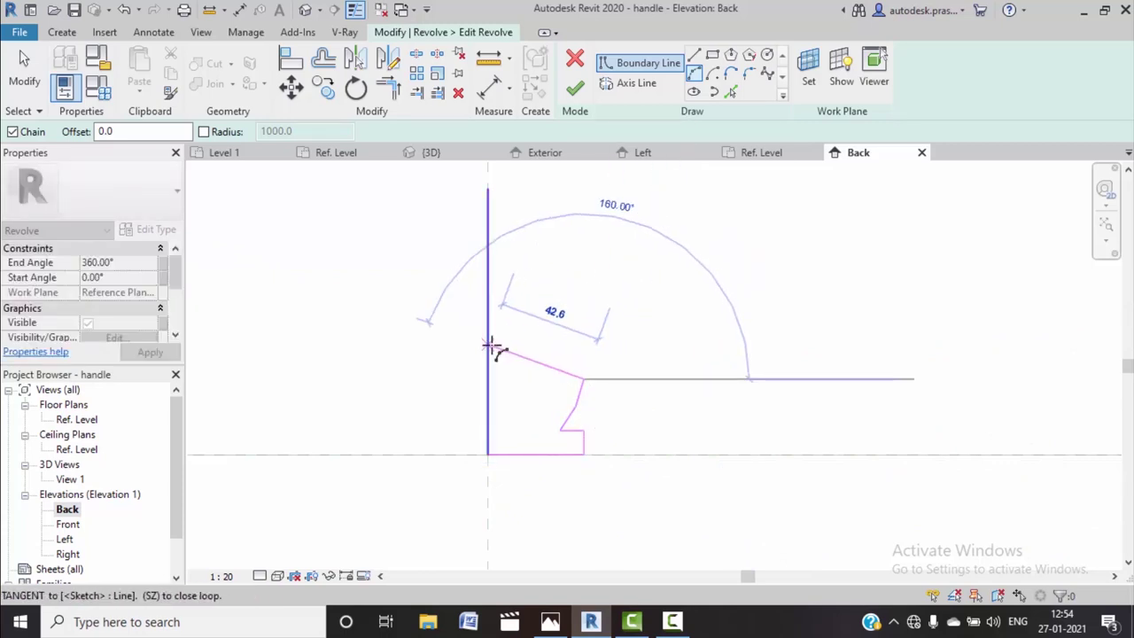
click(492, 346)
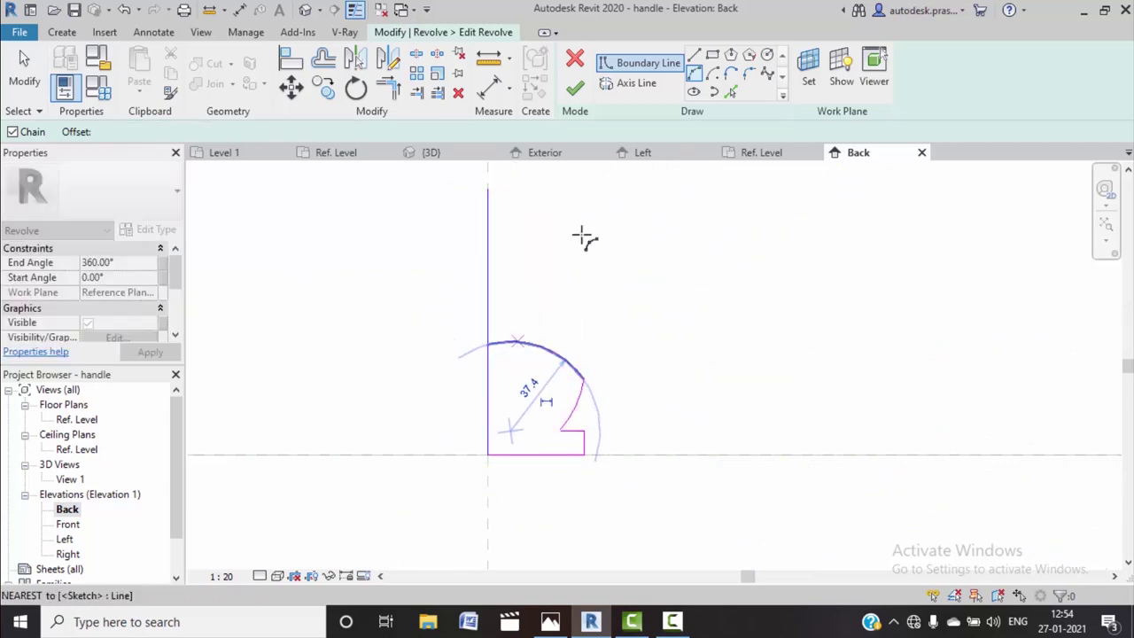
click(583, 237)
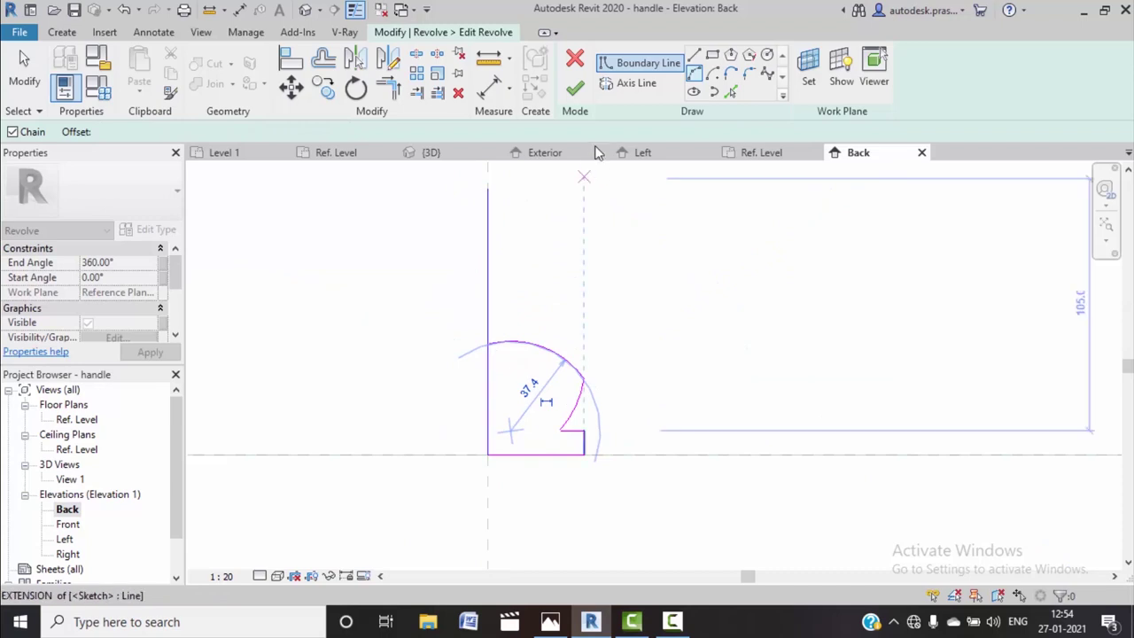
key(Escape)
key(Escape)
Shorten the vertical axis line down to the knob arc's end
click(488, 253)
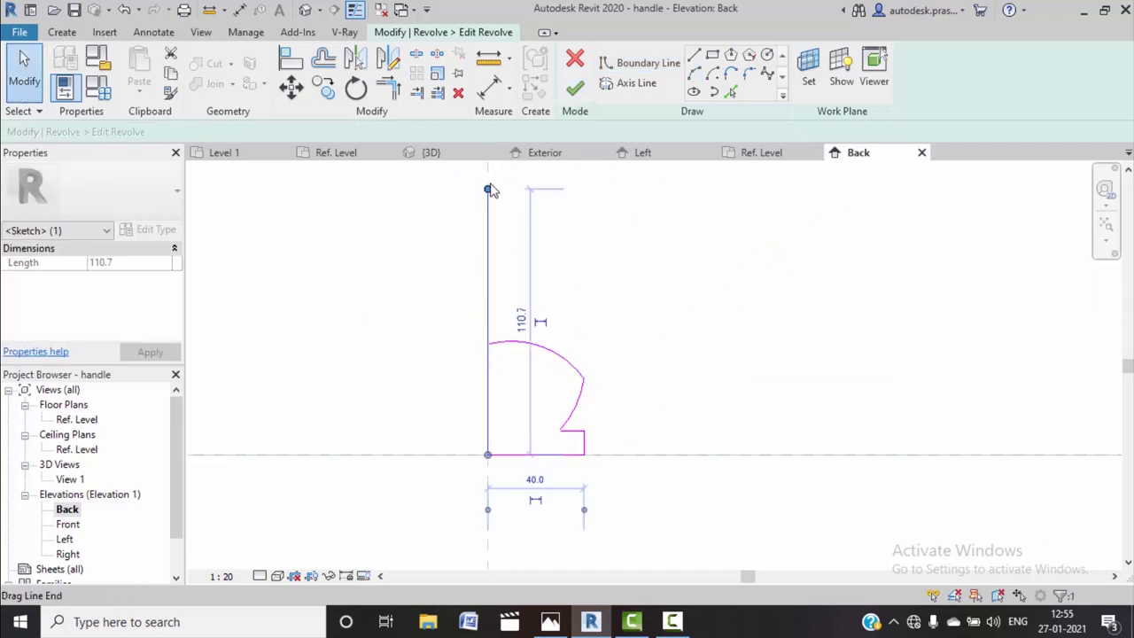
click(532, 273)
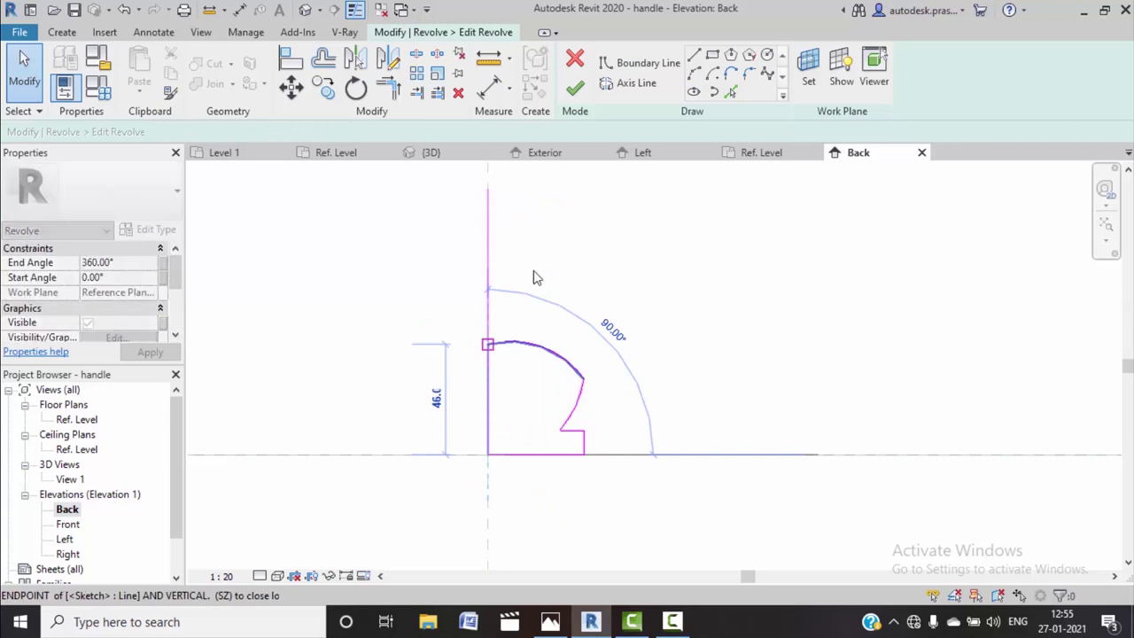
click(488, 399)
click(630, 85)
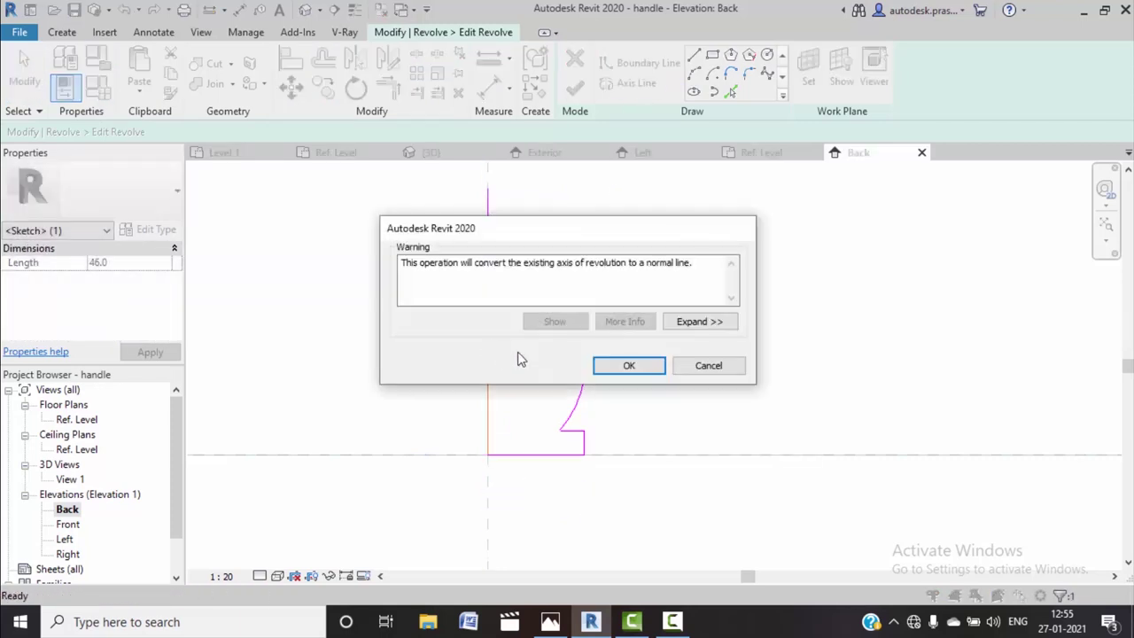
click(697, 372)
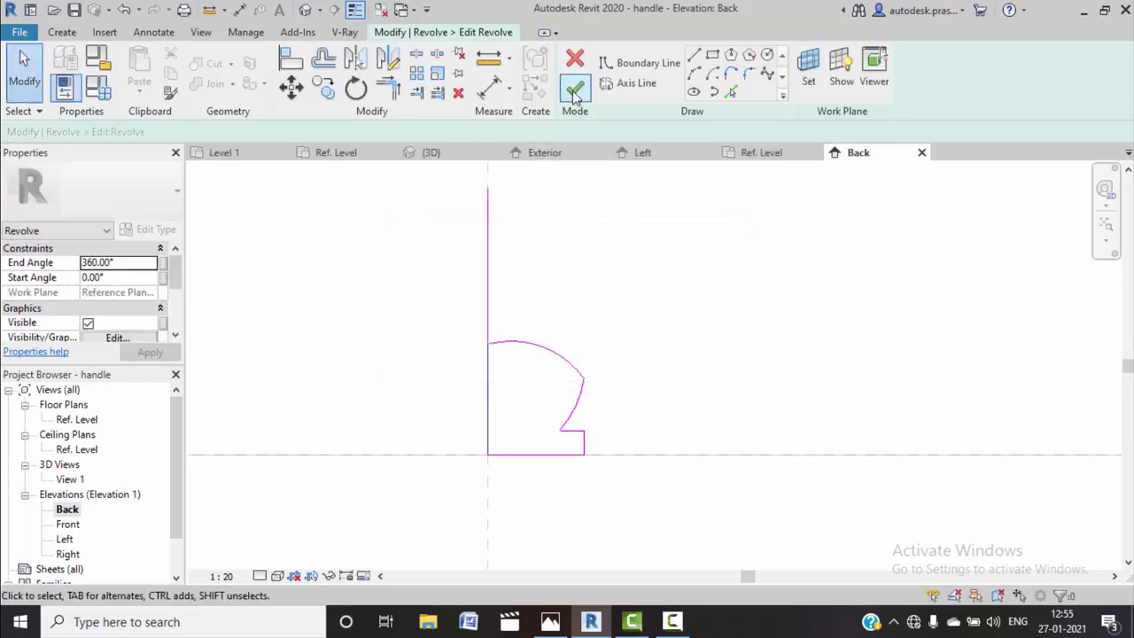
click(487, 222)
drag(488, 190, 488, 343)
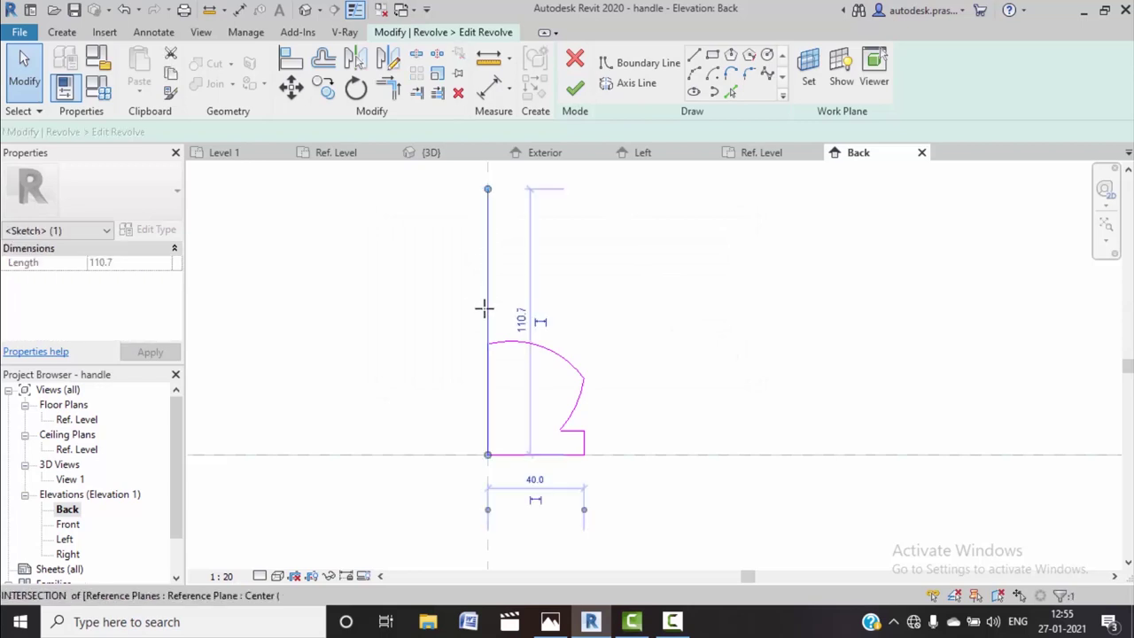
Finish the revolve and reload the handle into door 1, overwriting the existing version
click(575, 88)
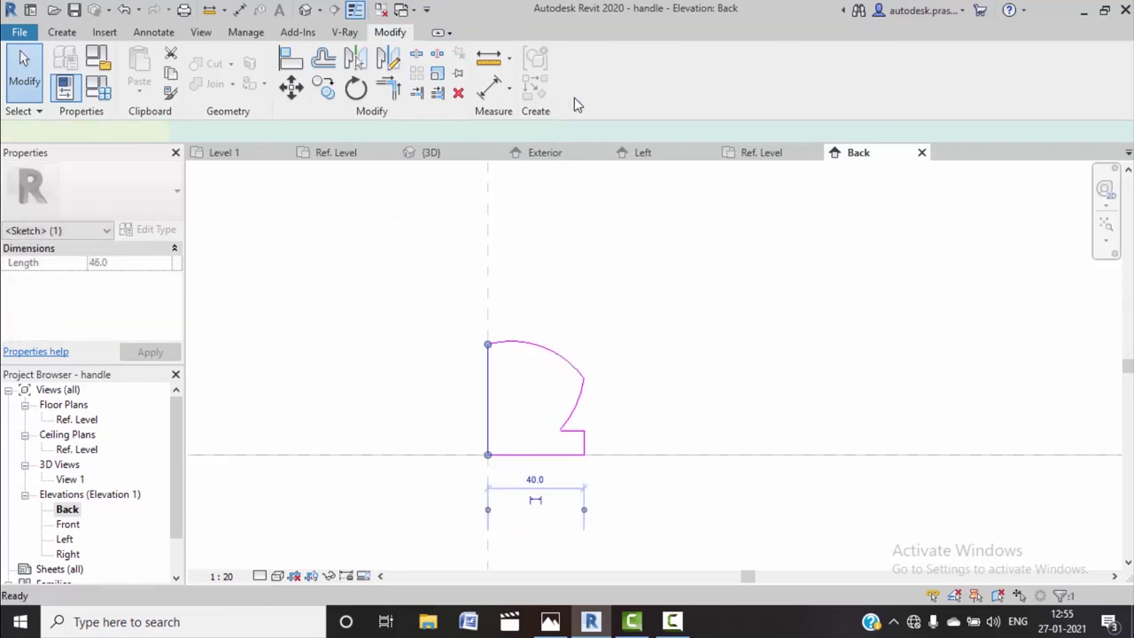
click(608, 293)
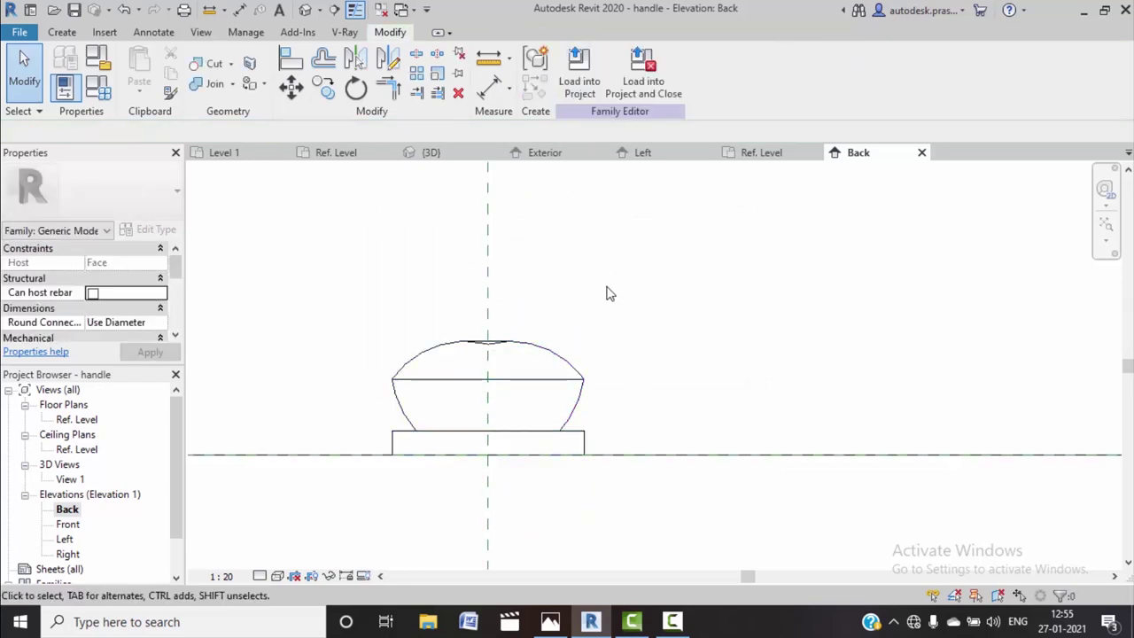
click(581, 93)
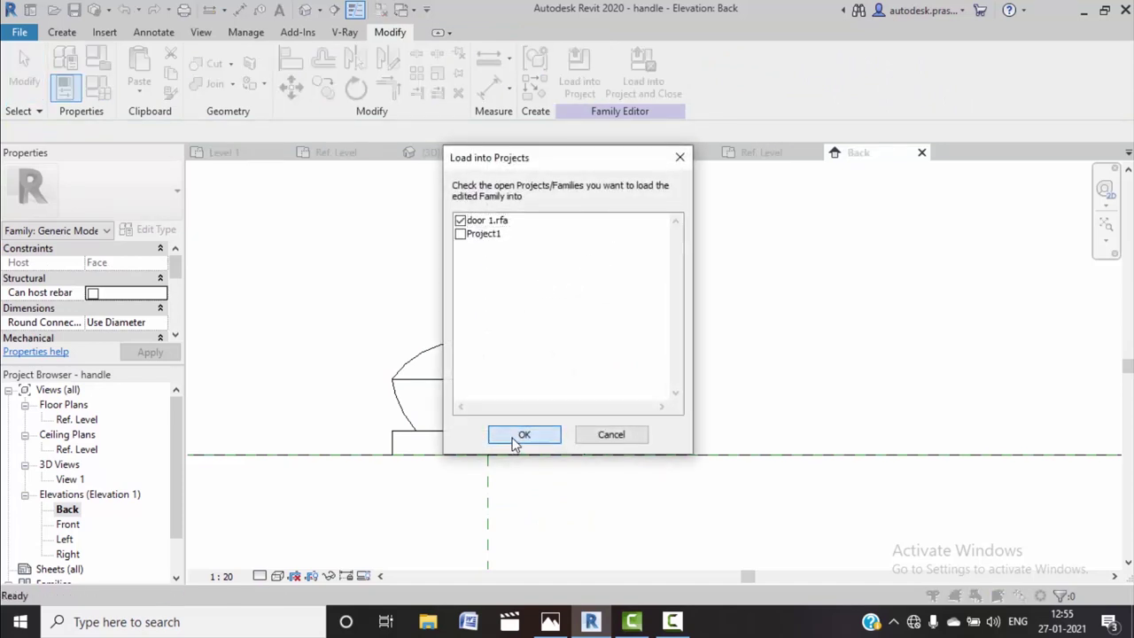
click(513, 440)
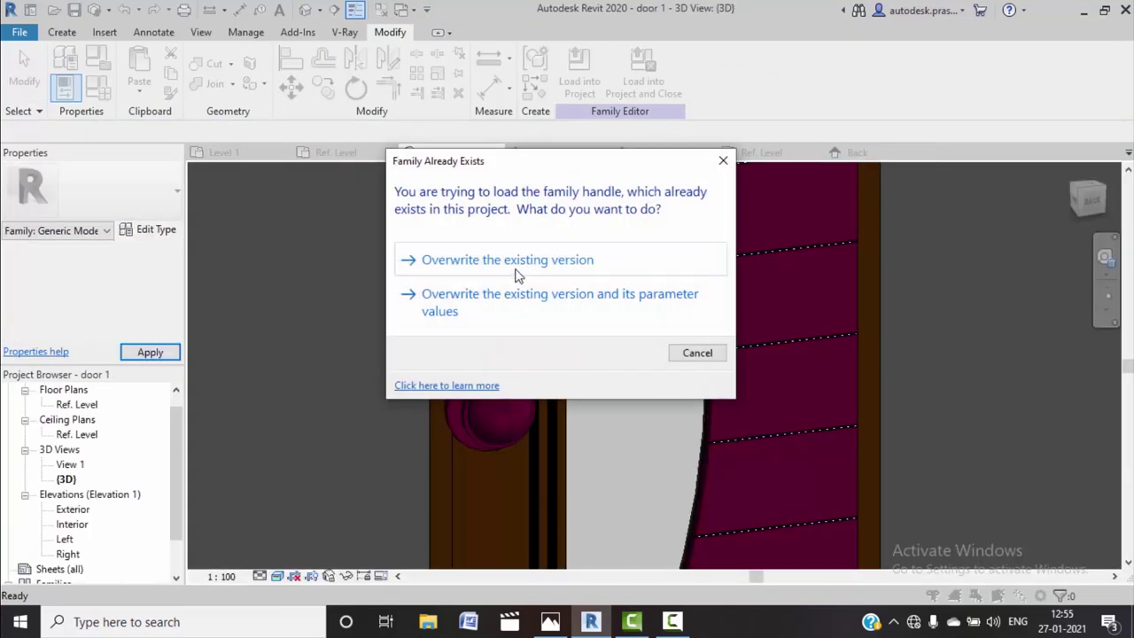
click(517, 276)
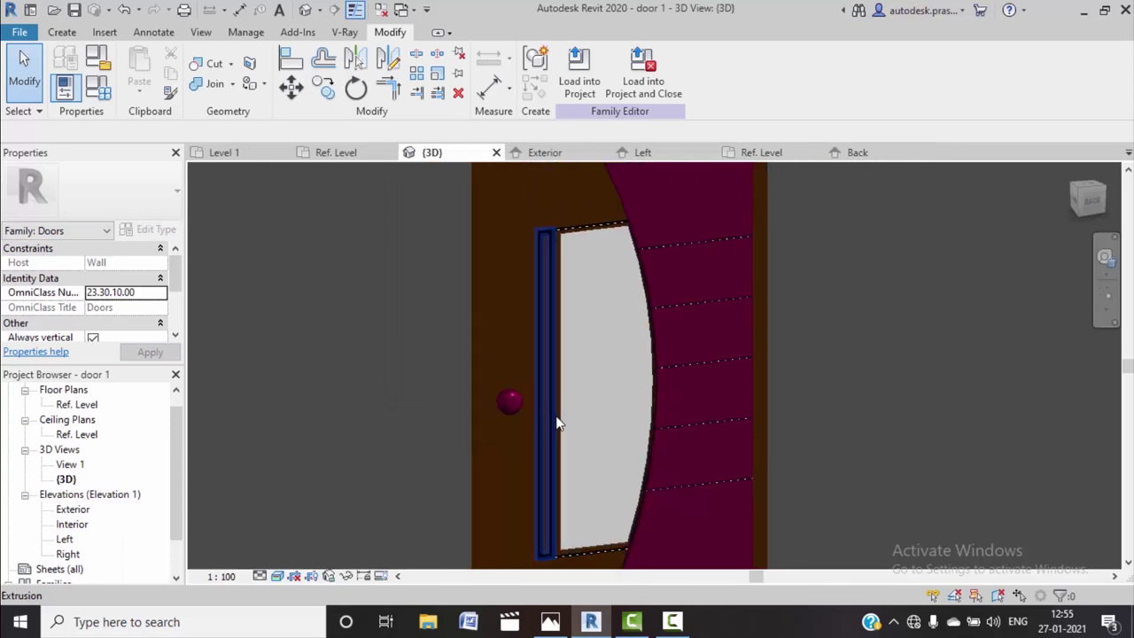
Load door 1 into Project1
click(580, 85)
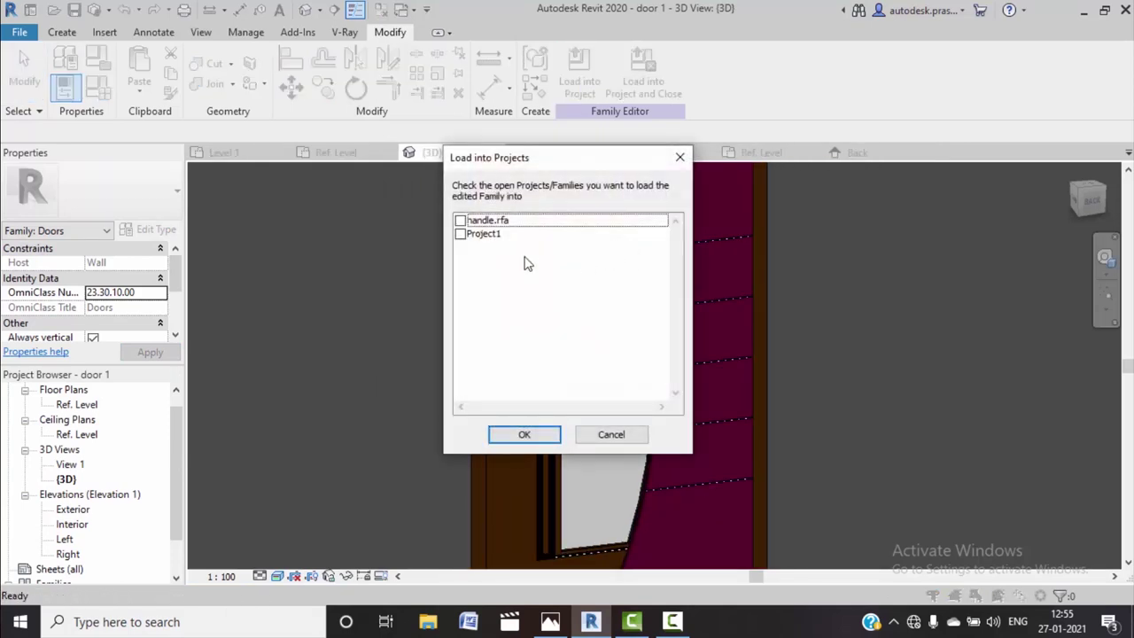
click(461, 234)
click(522, 433)
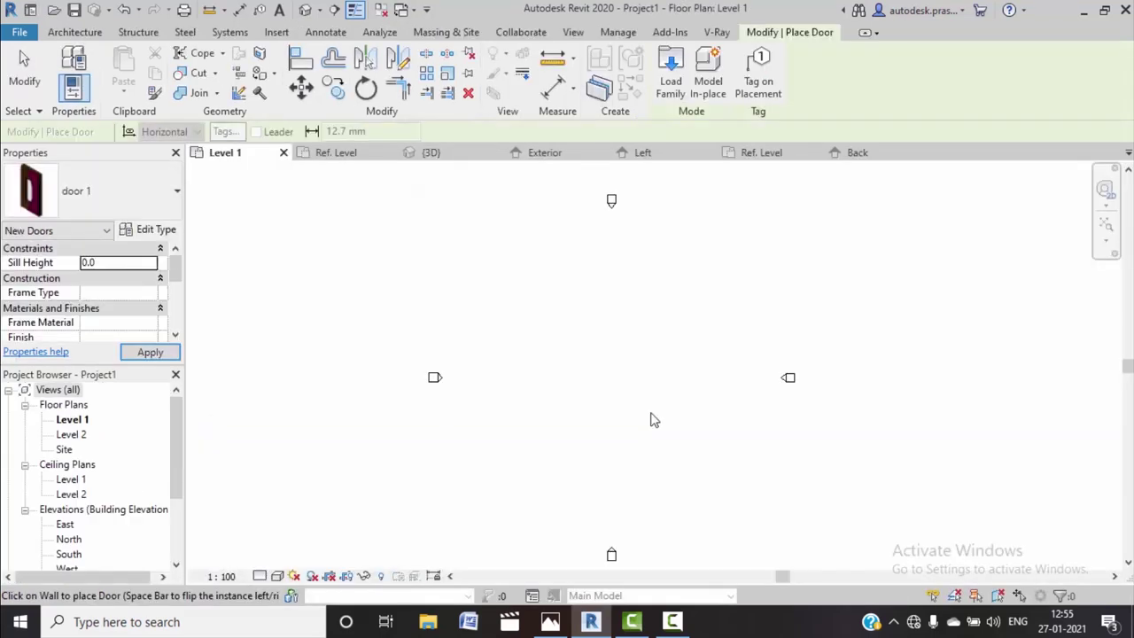
Draw a short horizontal Generic - 200mm wall on Level 1
click(86, 34)
click(72, 71)
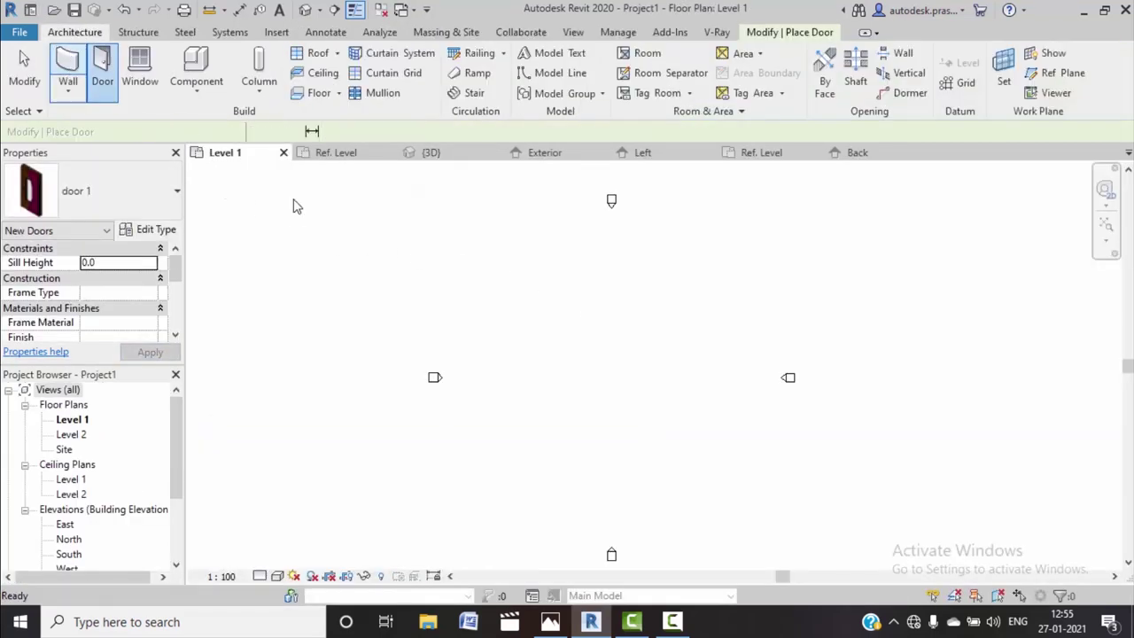
click(551, 381)
click(613, 381)
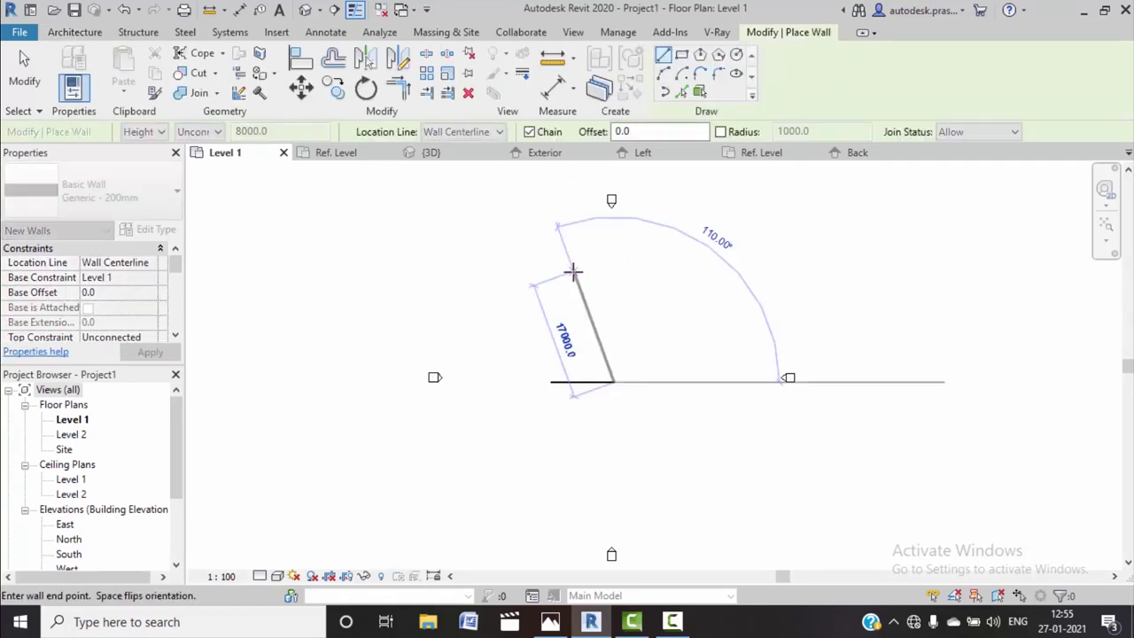
right_click(576, 272)
click(599, 282)
right_click(573, 277)
click(593, 286)
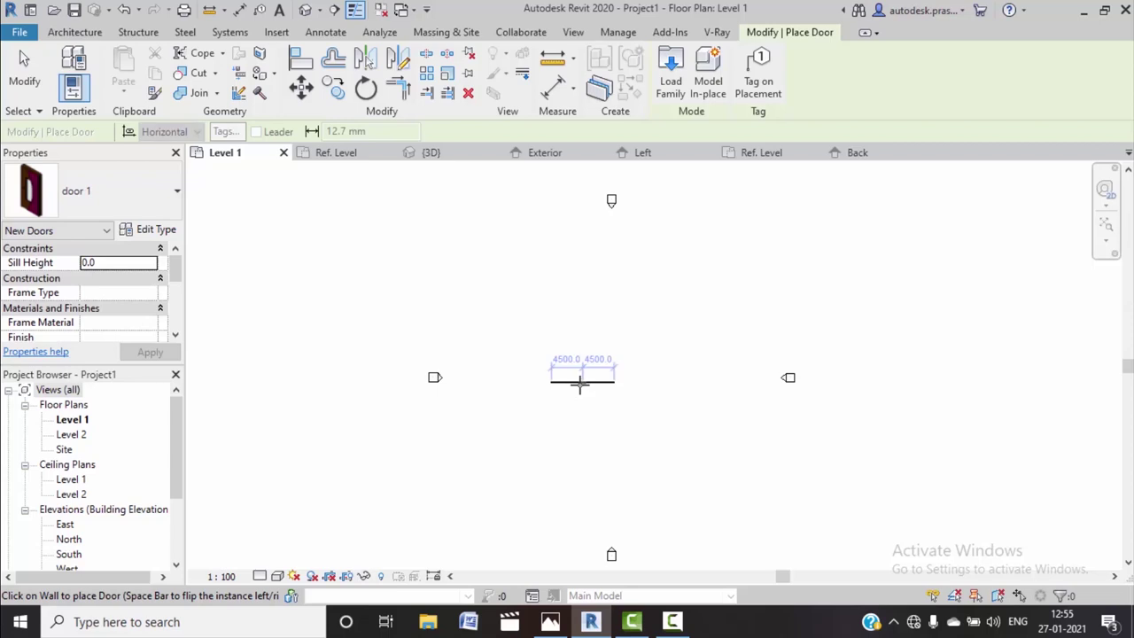
Place door 1 in the wall and end door placement
scroll(581, 383, up, 1)
scroll(581, 383, up, 2)
scroll(568, 390, up, 2)
scroll(558, 393, up, 2)
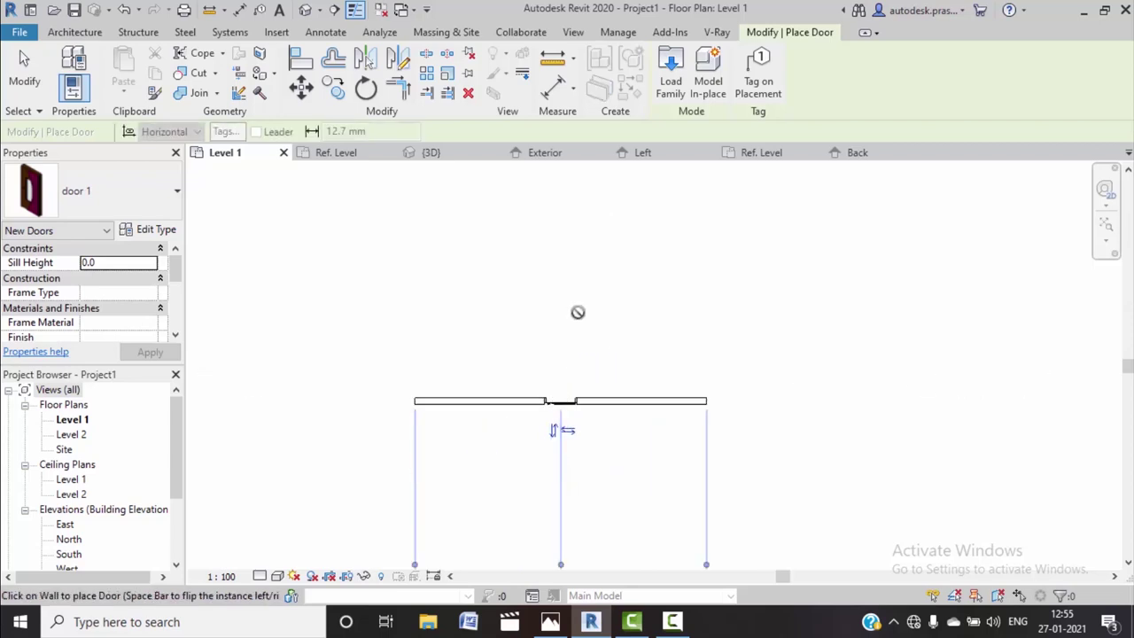
right_click(577, 312)
click(594, 324)
right_click(594, 325)
click(607, 331)
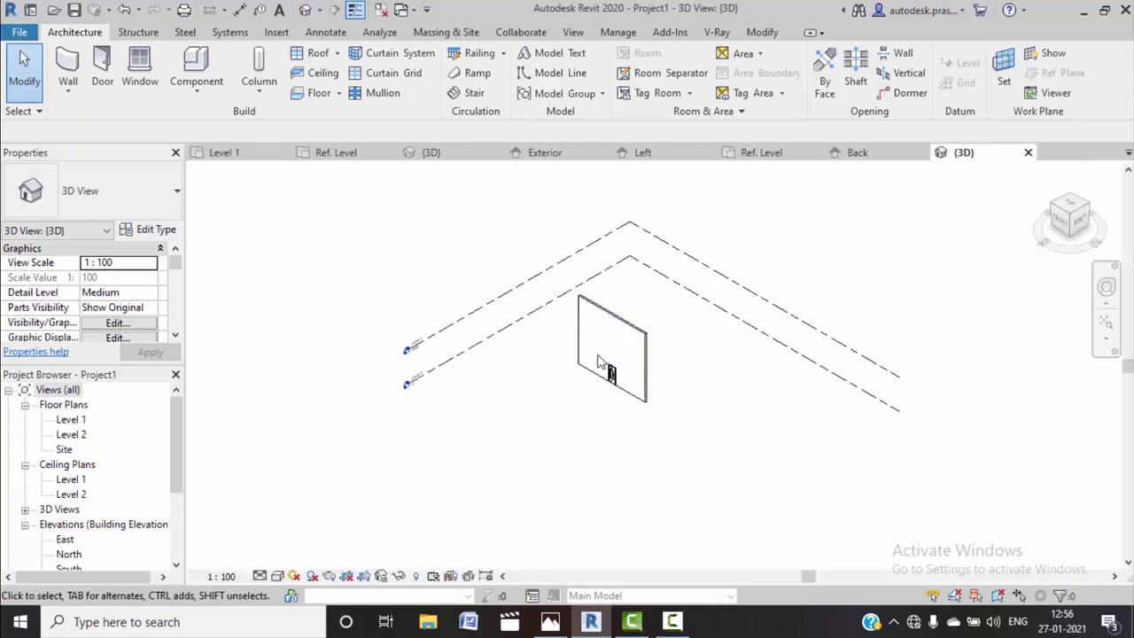
Switch the 3D view's visual style to Realistic
scroll(611, 376, up, 3)
scroll(622, 391, up, 2)
scroll(631, 397, up, 2)
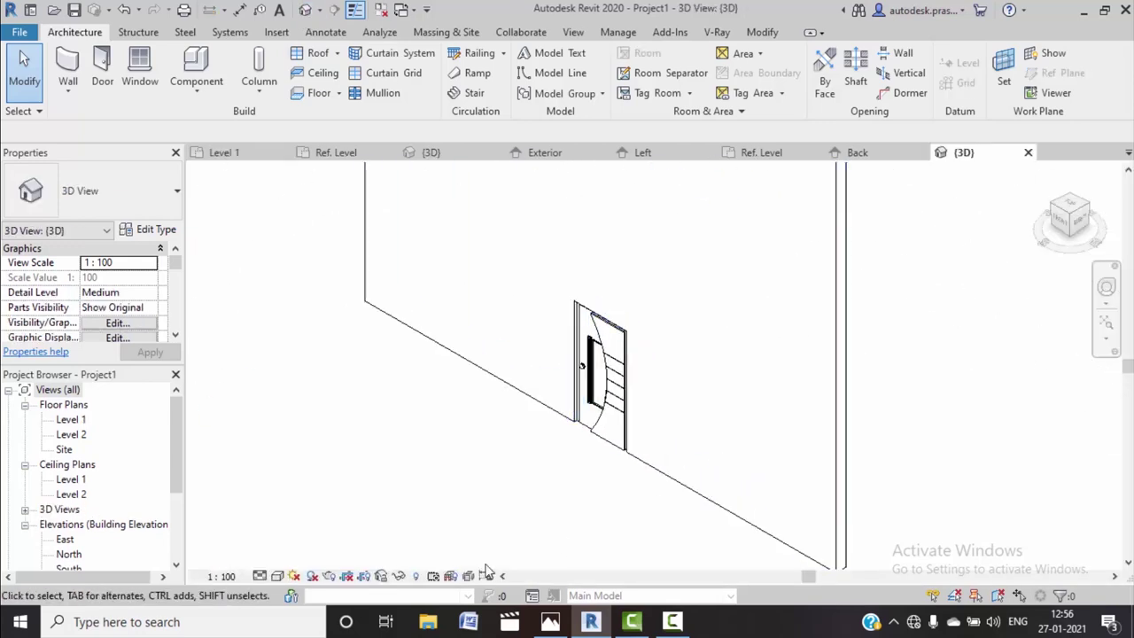
click(280, 578)
click(303, 539)
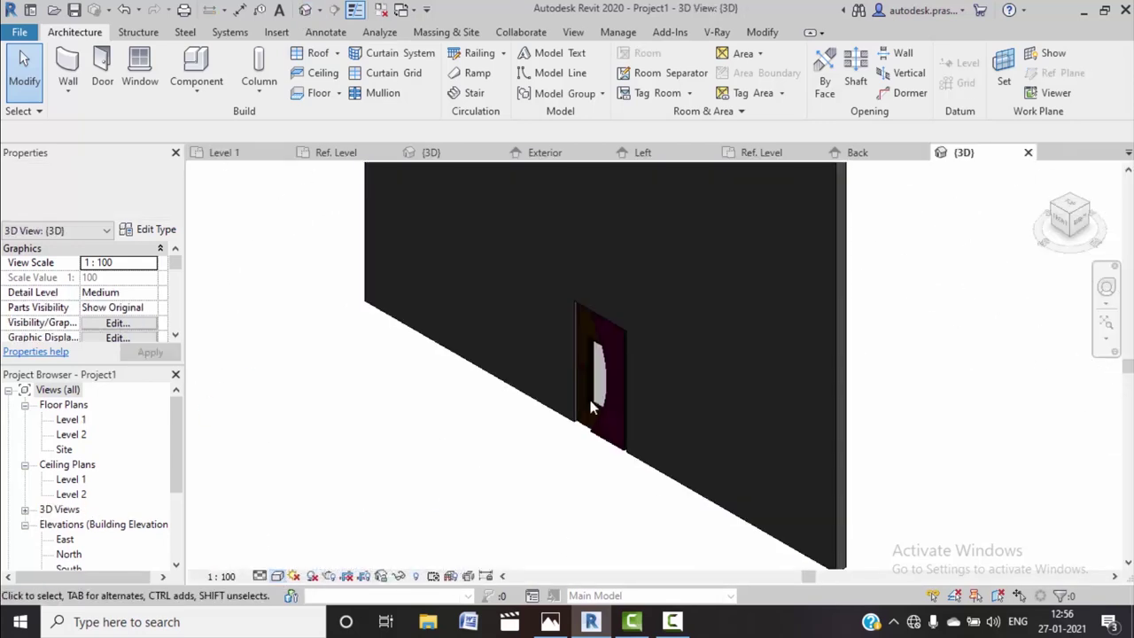
Bring the wall's front and door 1 into close view, then select the door
scroll(609, 404, up, 2)
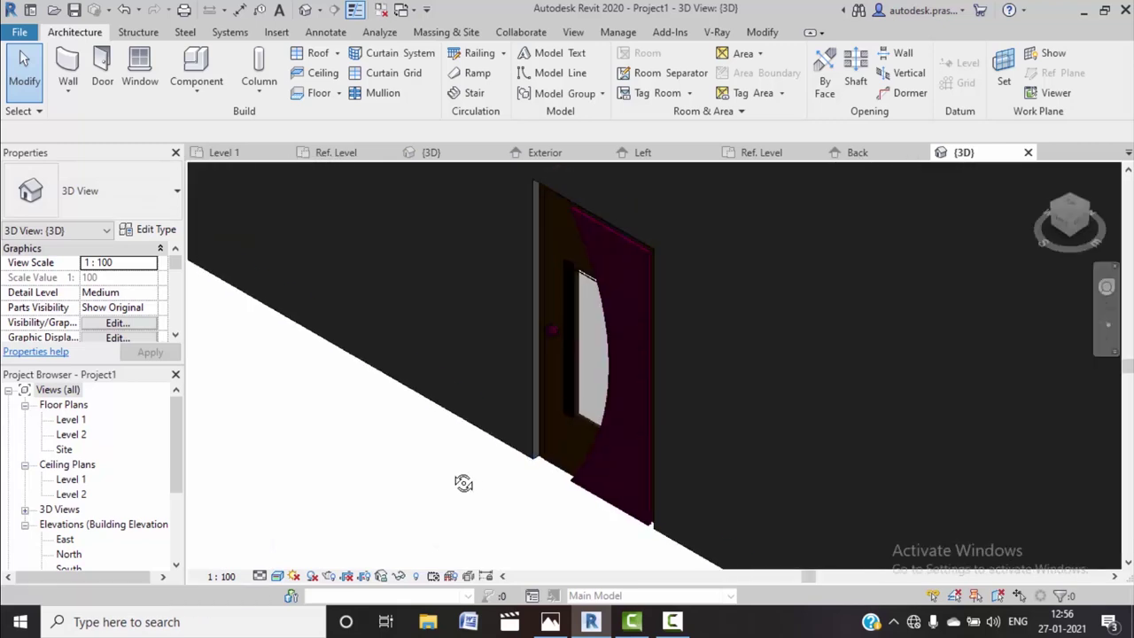
shift+middle_drag(463, 482, 635, 451)
scroll(566, 456, down, 2)
scroll(566, 456, down, 2)
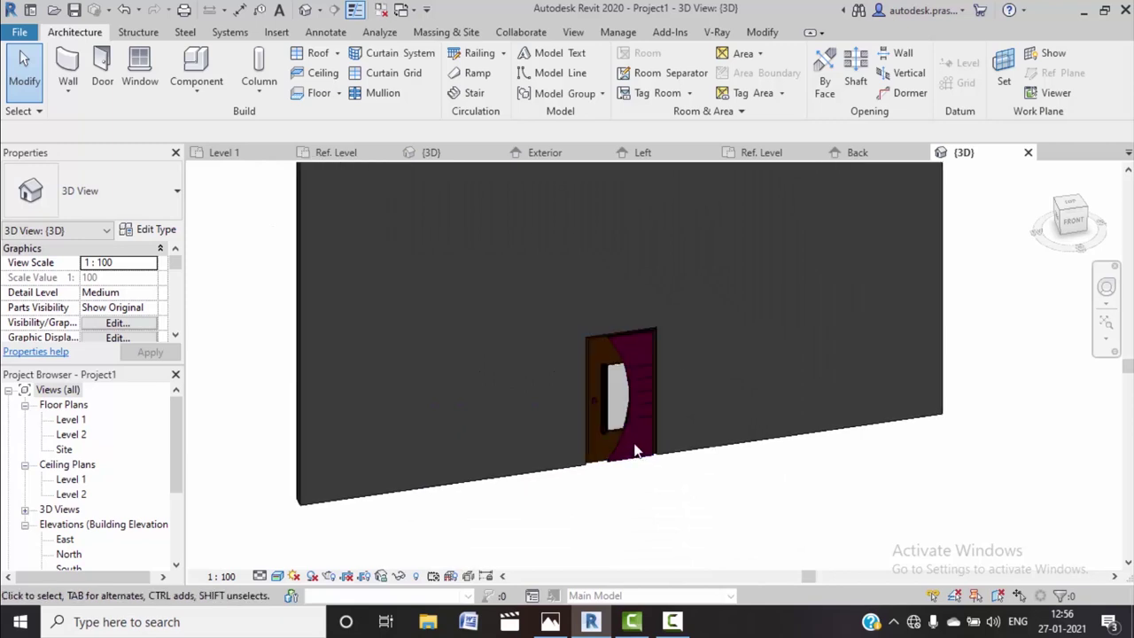
scroll(631, 434, up, 1)
scroll(626, 416, up, 2)
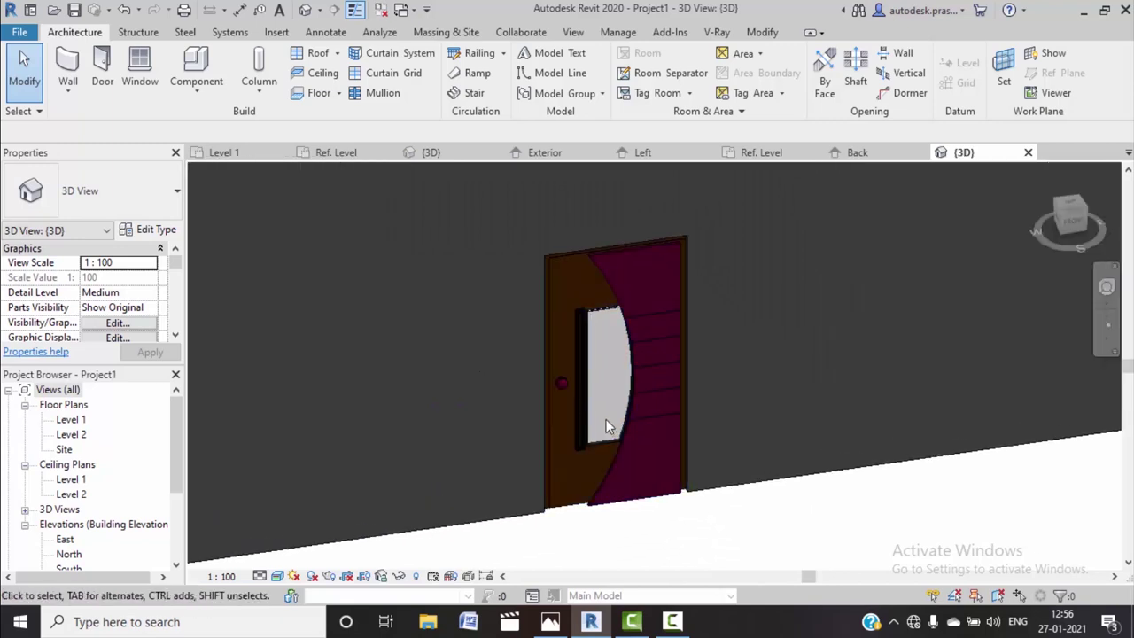
scroll(608, 425, up, 2)
scroll(627, 472, up, 1)
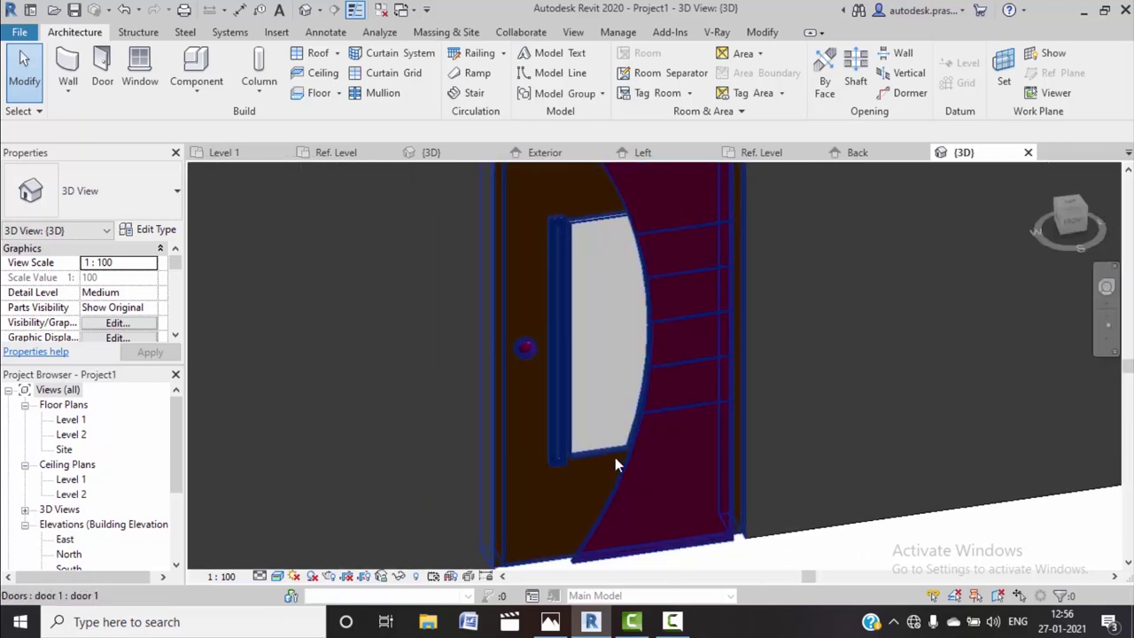
mouse_move(614, 458)
middle_down()
mouse_move(677, 498)
mouse_move(697, 552)
middle_up()
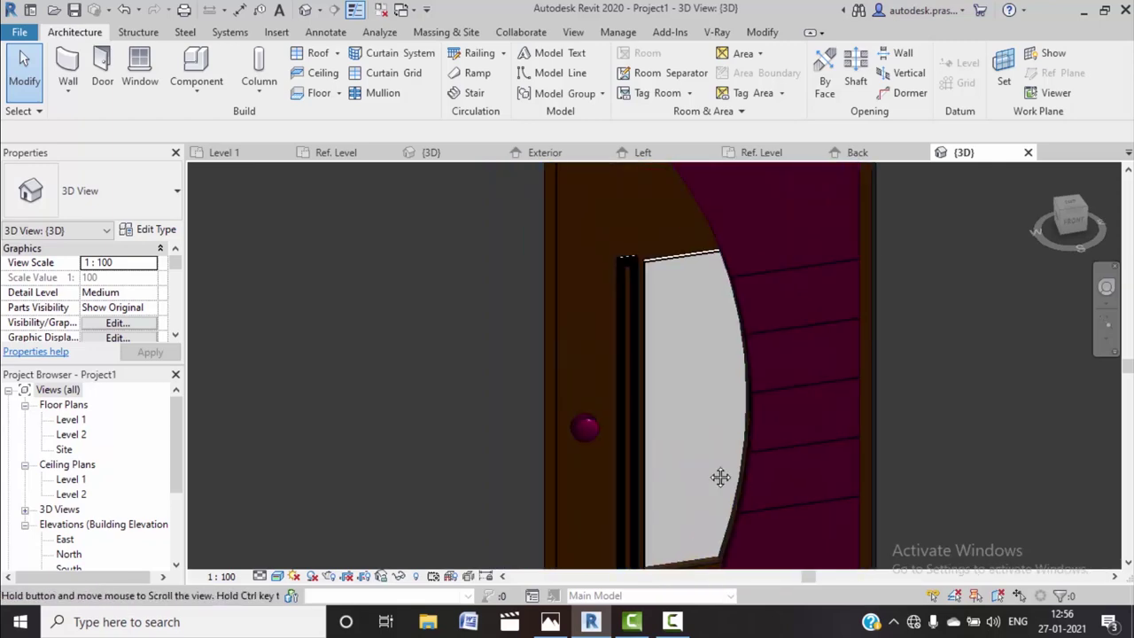
middle_drag(721, 477, 777, 500)
click(703, 397)
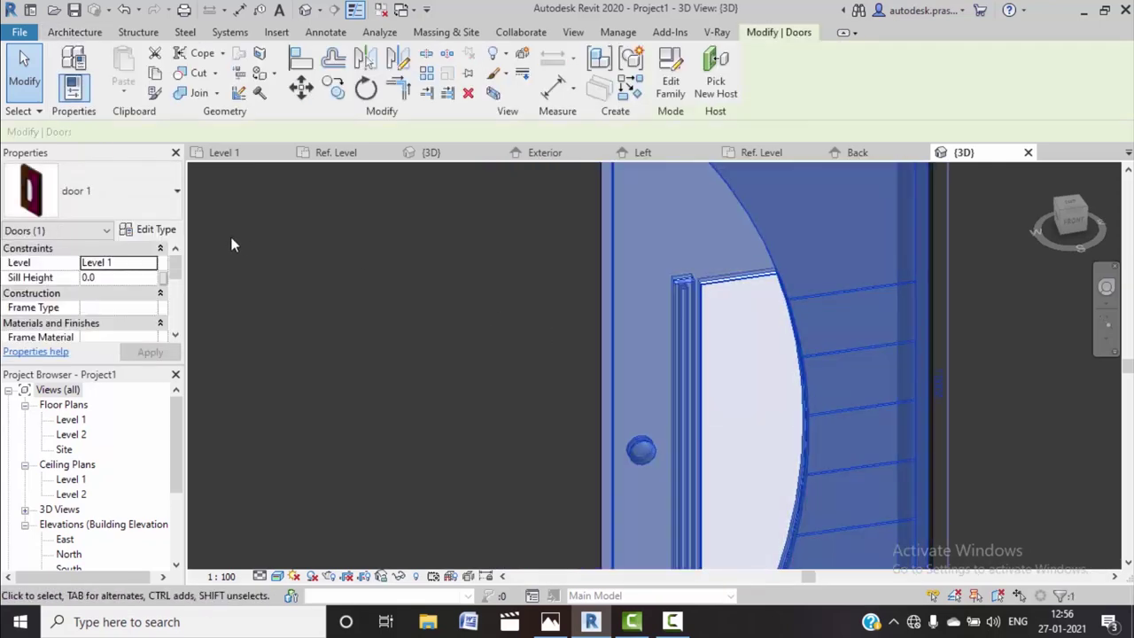
click(155, 231)
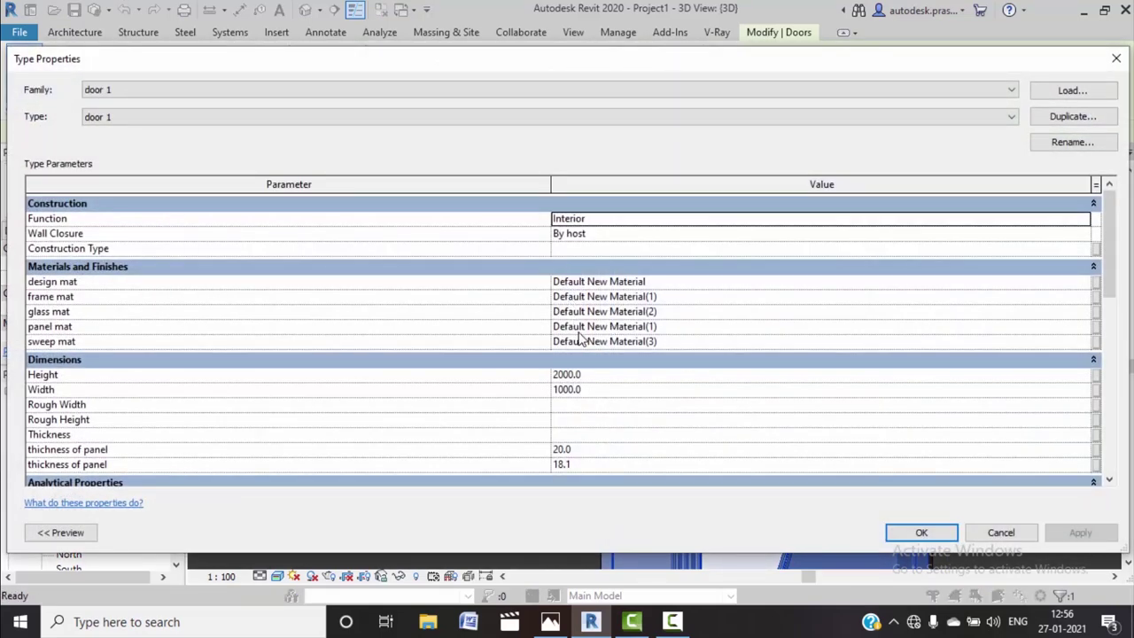
scroll(625, 328, down, 2)
scroll(623, 337, down, 3)
scroll(623, 337, up, 3)
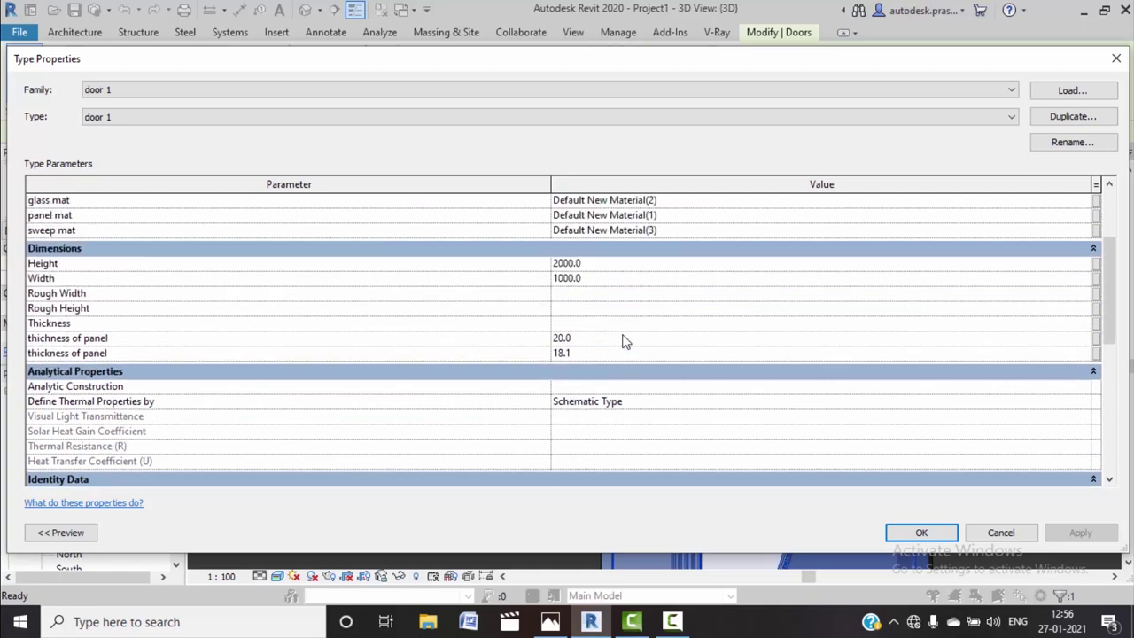
scroll(623, 336, up, 1)
click(1001, 532)
scroll(889, 380, down, 2)
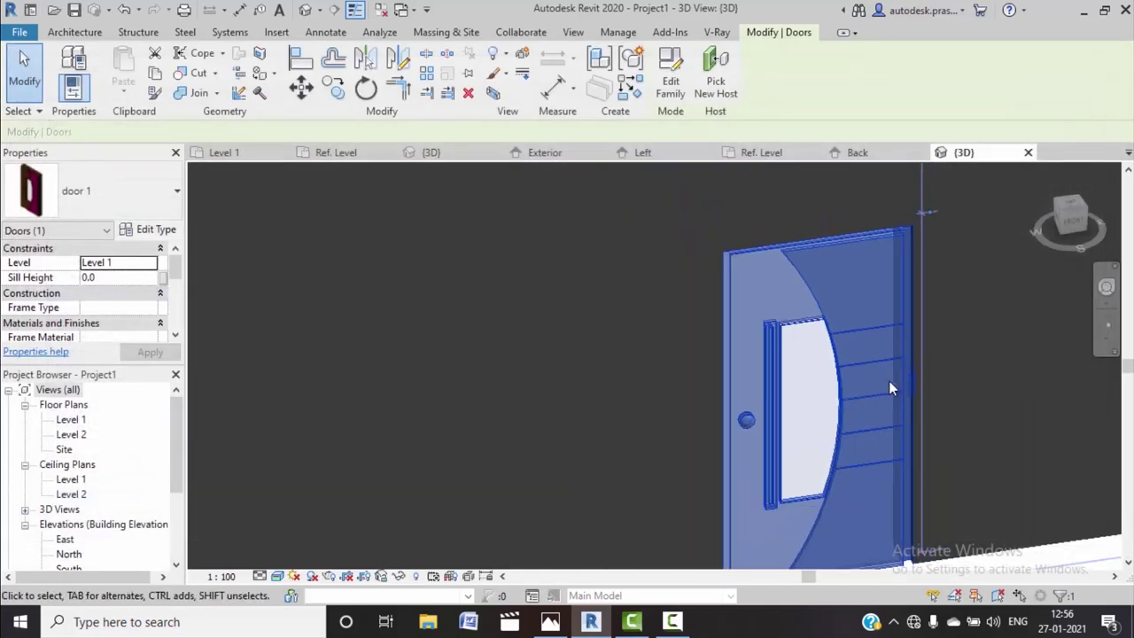
scroll(894, 382, down, 2)
scroll(902, 418, down, 1)
scroll(895, 412, down, 1)
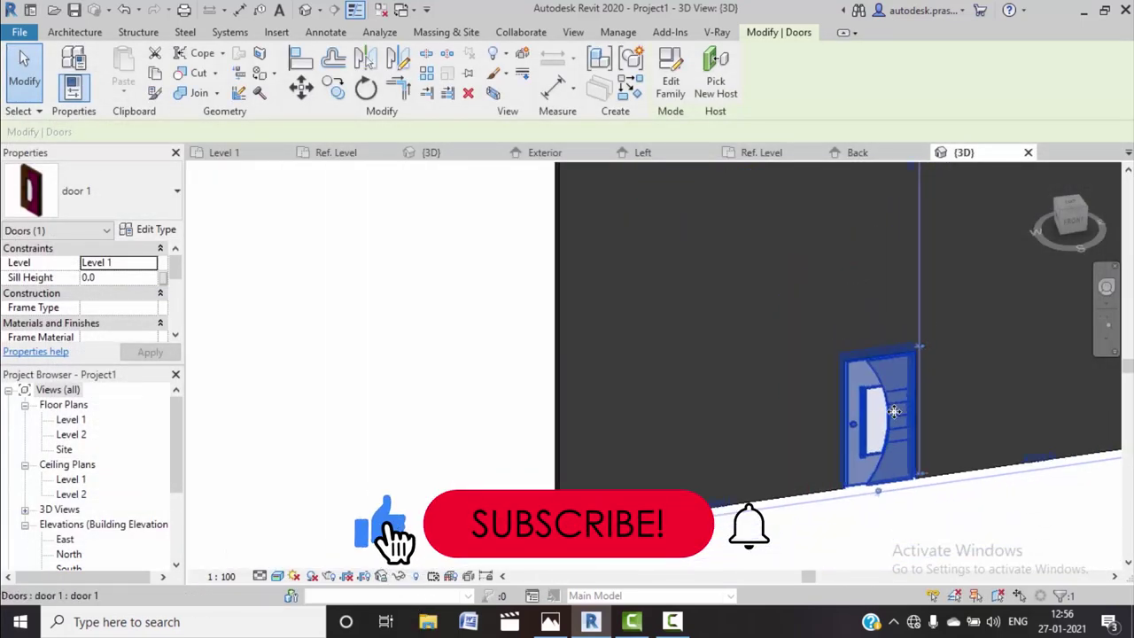
shift+middle_drag(895, 411, 929, 419)
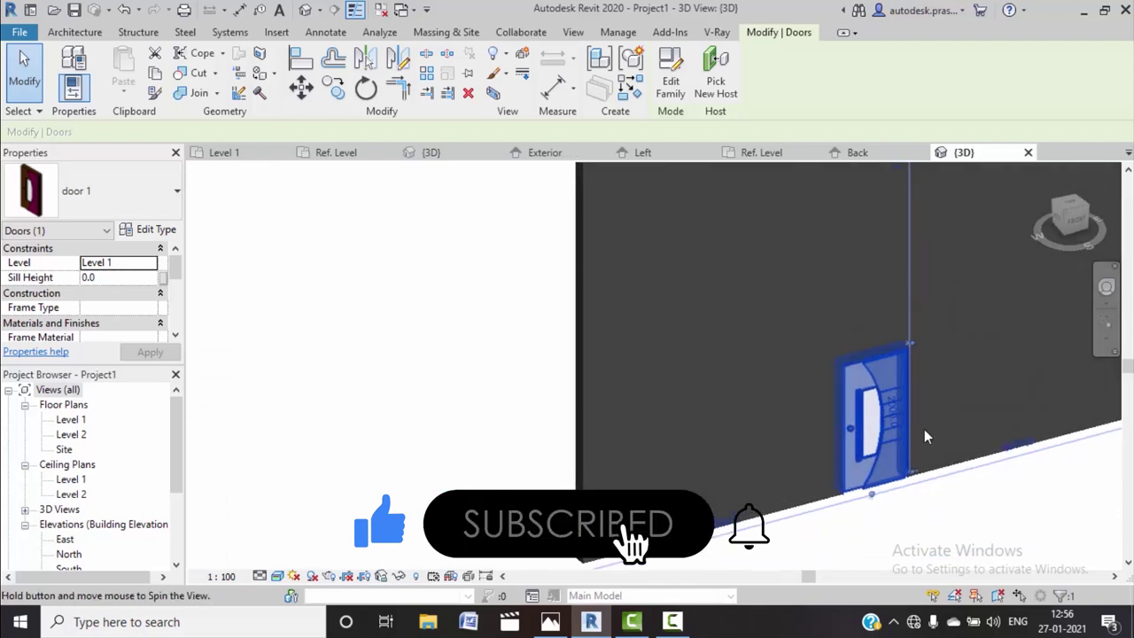
click(934, 512)
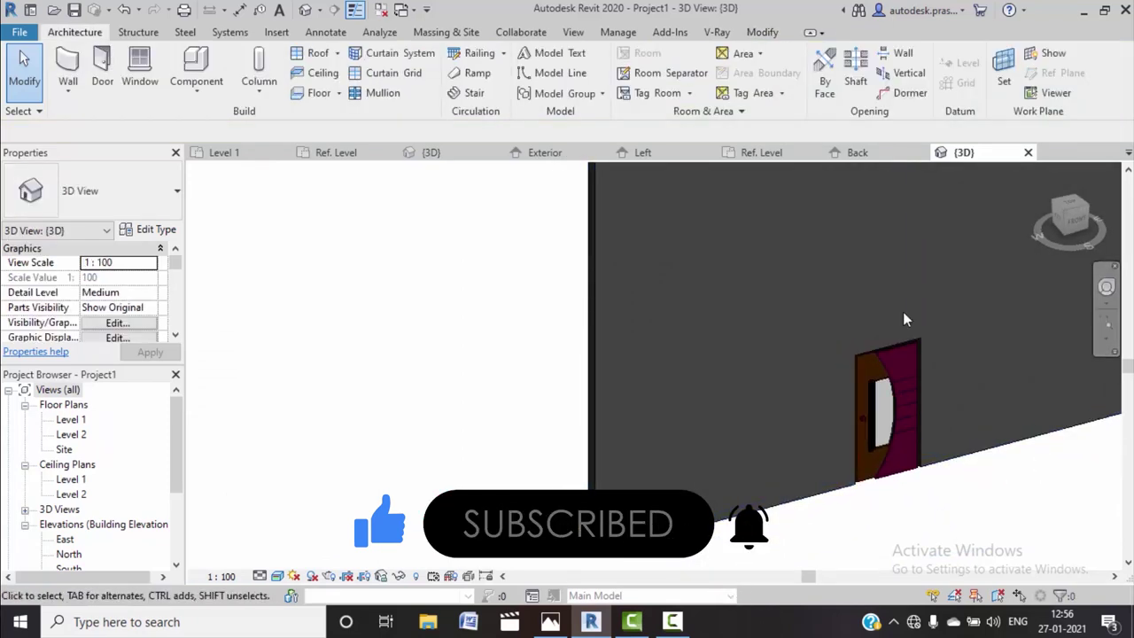